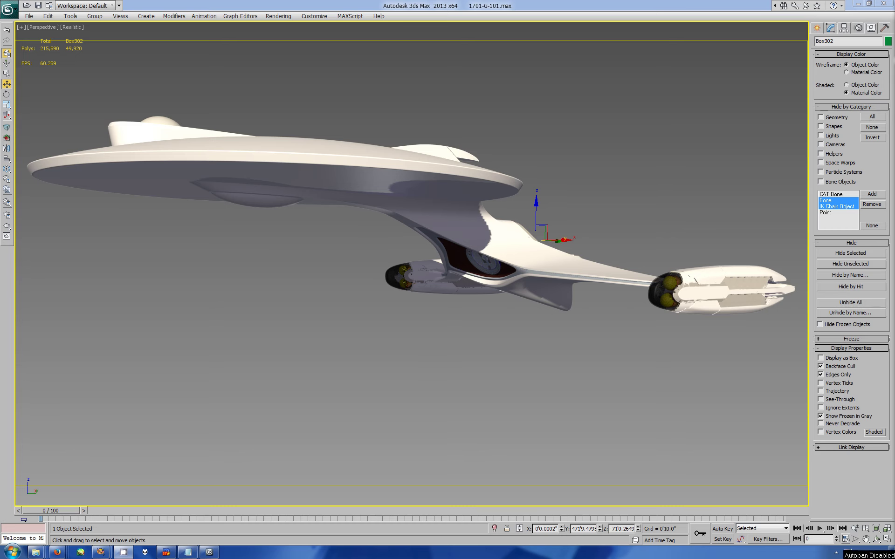
Orbit the Perspective view of the 1701-G-102 ship to reveal its underside
mouse_move(539, 215)
alt+middle_down()
mouse_move(303, 278)
mouse_move(377, 136)
alt+middle_up()
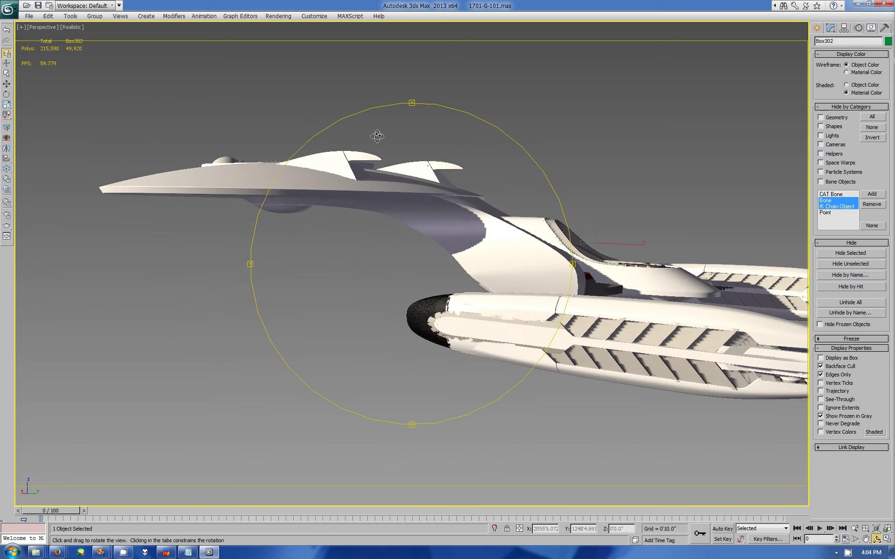
mouse_move(503, 248)
alt+middle_down()
mouse_move(531, 225)
mouse_move(528, 299)
mouse_move(359, 174)
alt+middle_up()
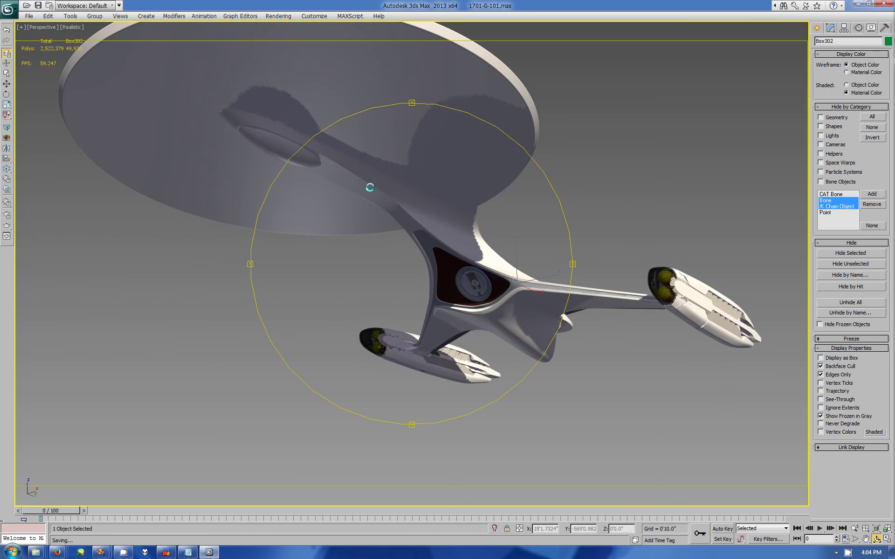
In the Top view, box-select the pylon arm's outer vertex columns and nudge them slightly down
click(887, 539)
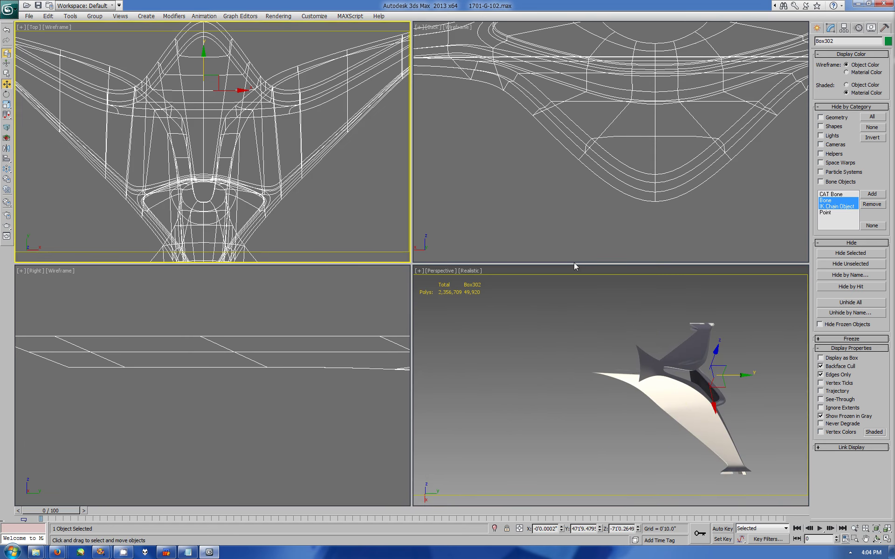
scroll(284, 149, up, 3)
scroll(284, 150, up, 2)
key(1)
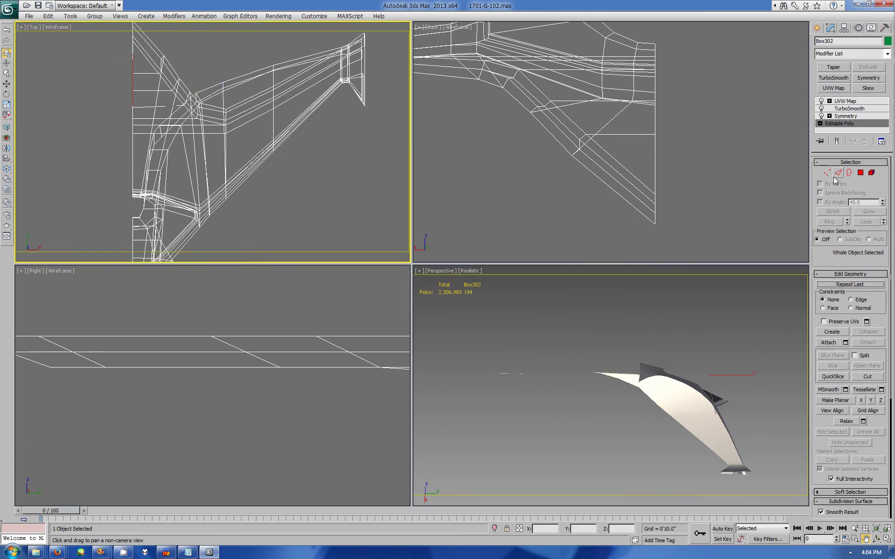
drag(366, 80, 336, 36)
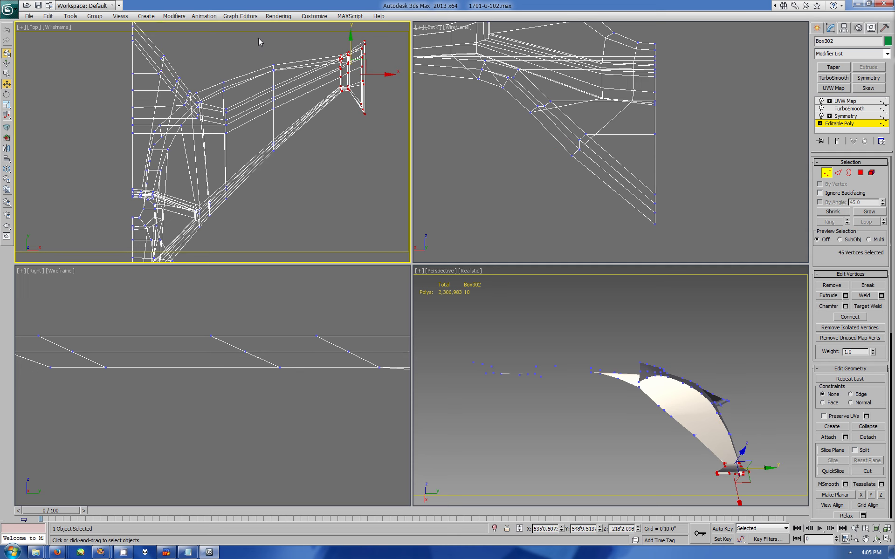
ctrl+drag(258, 39, 288, 160)
drag(331, 59, 331, 64)
ctrl+drag(390, 29, 219, 224)
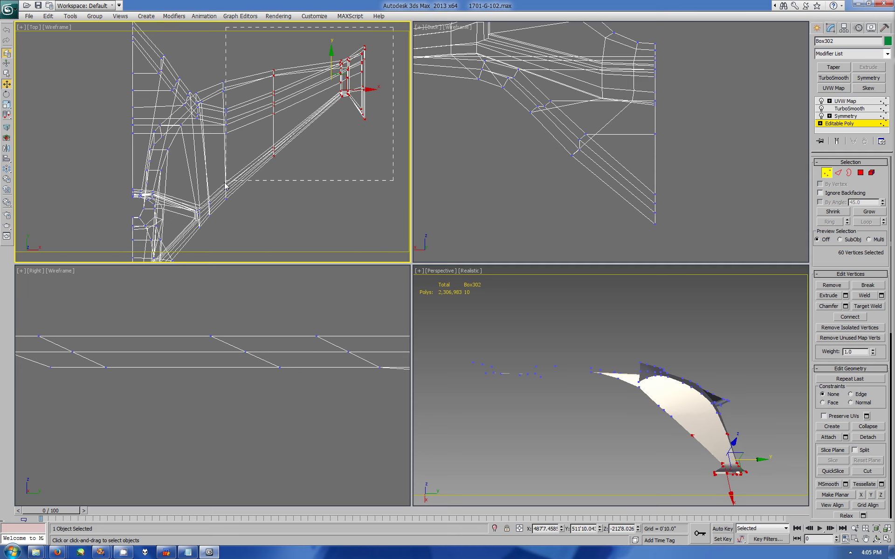
drag(311, 70, 308, 74)
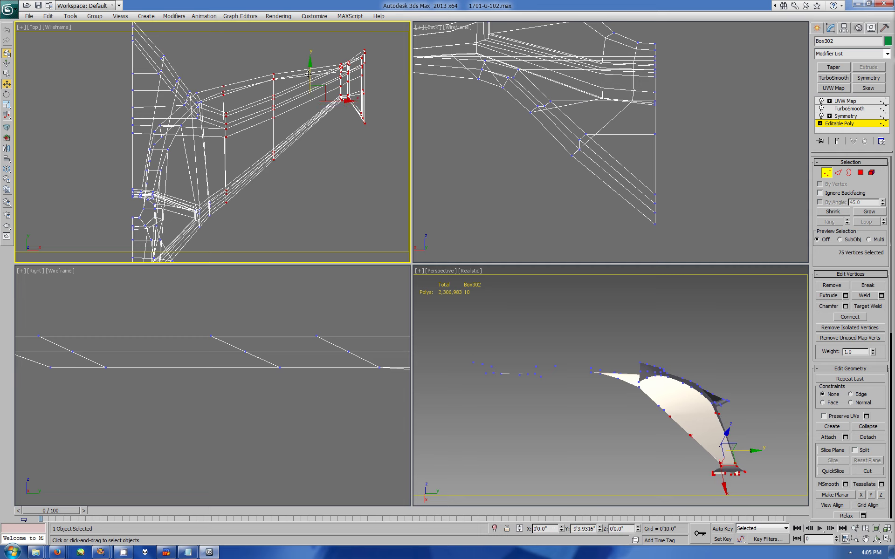
Adjust the perspective view, nudge the selection along Y, and reselect the mid-arm and outer-end columns
alt+middle_drag(660, 446, 657, 332)
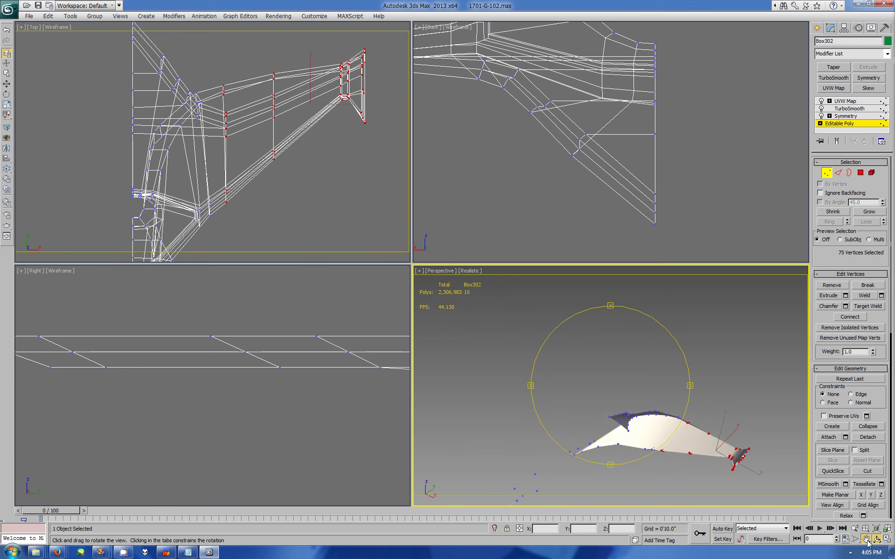
click(865, 539)
scroll(681, 397, up, 6)
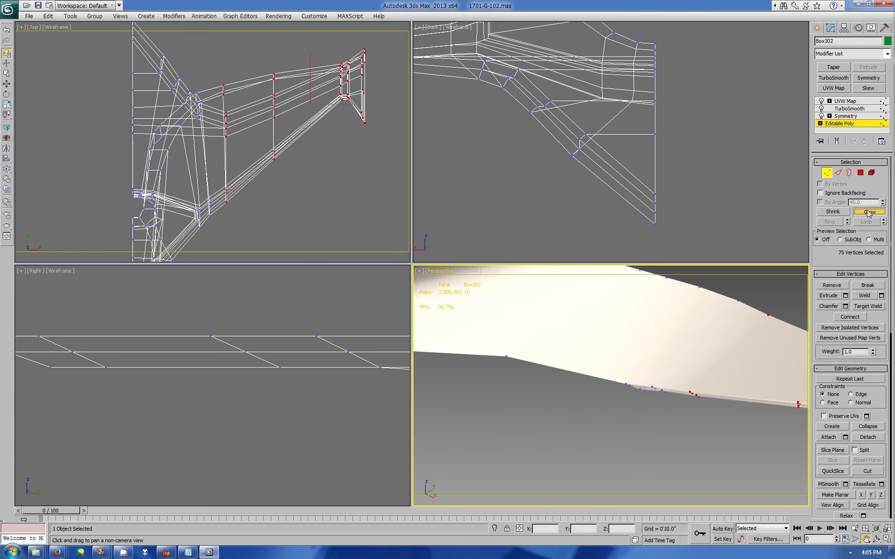
right_click(214, 80)
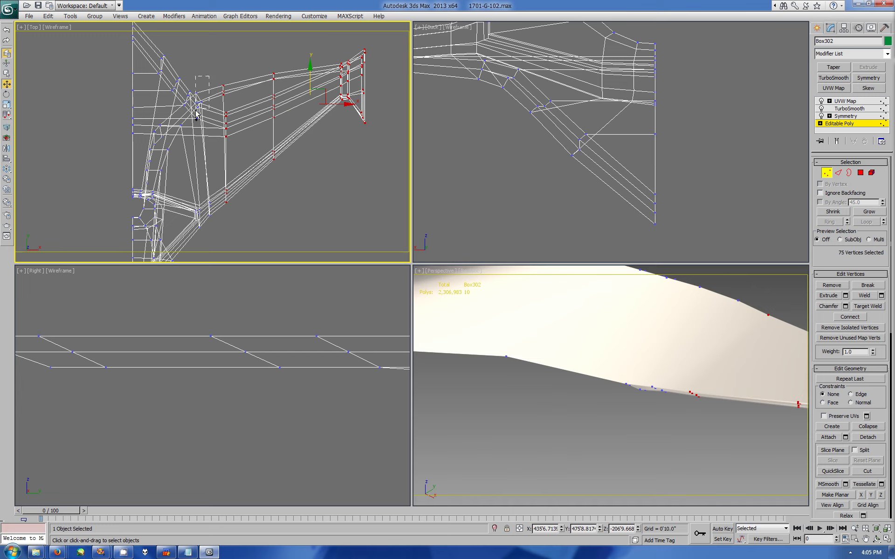
drag(308, 84, 385, 120)
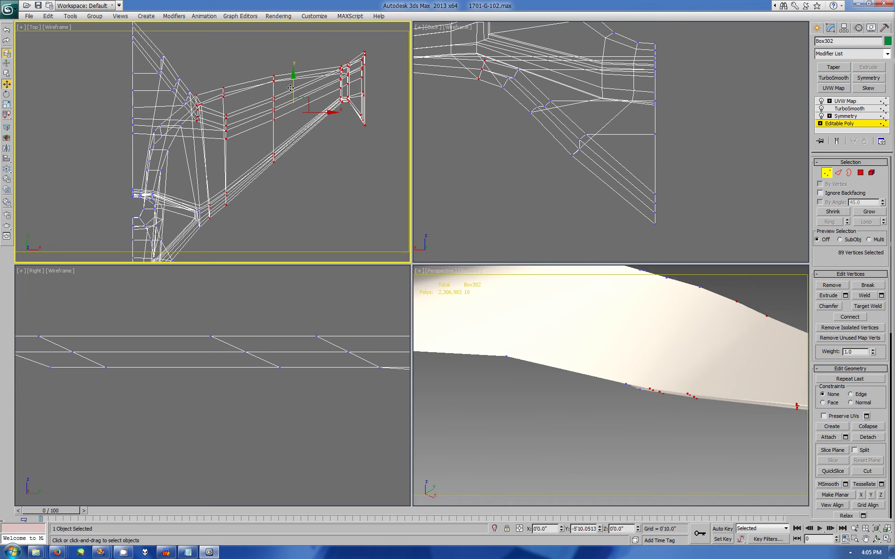
drag(215, 77, 235, 208)
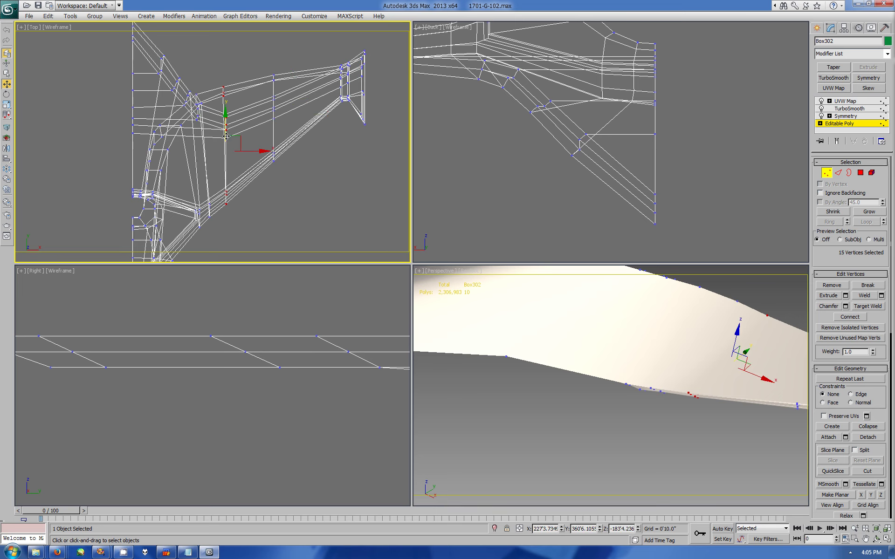
drag(326, 40, 375, 140)
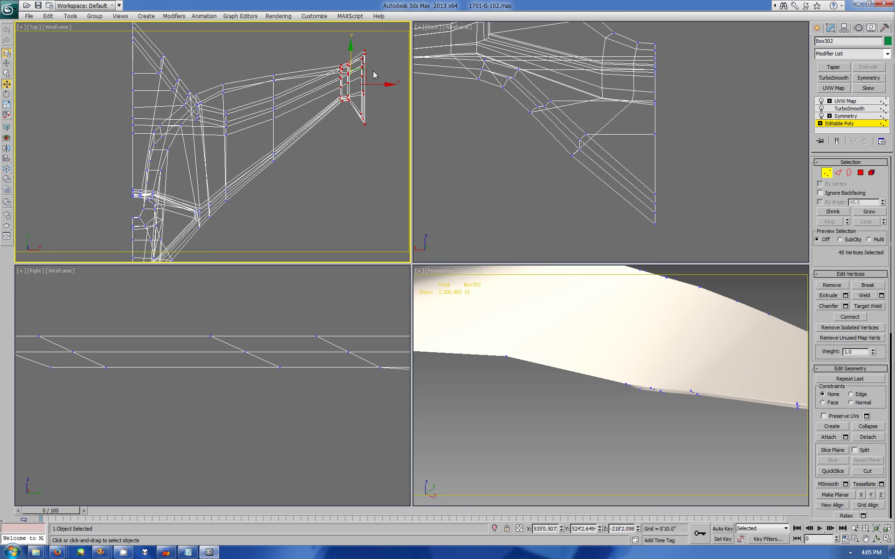
Preview the smoothed model from a steep angle, then maximize the Right view framing the pylon arm
click(817, 28)
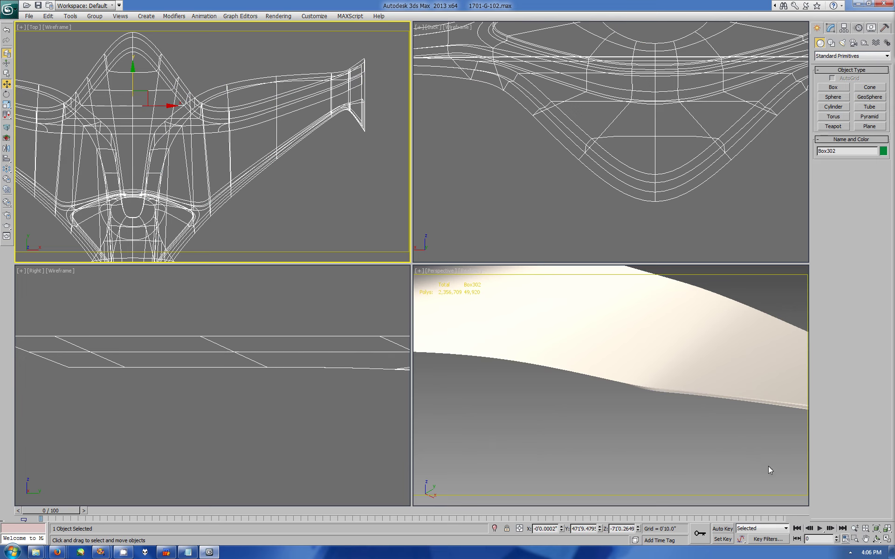
mouse_move(595, 371)
alt+middle_down()
mouse_move(569, 379)
mouse_move(566, 362)
alt+middle_up()
drag(567, 363, 550, 359)
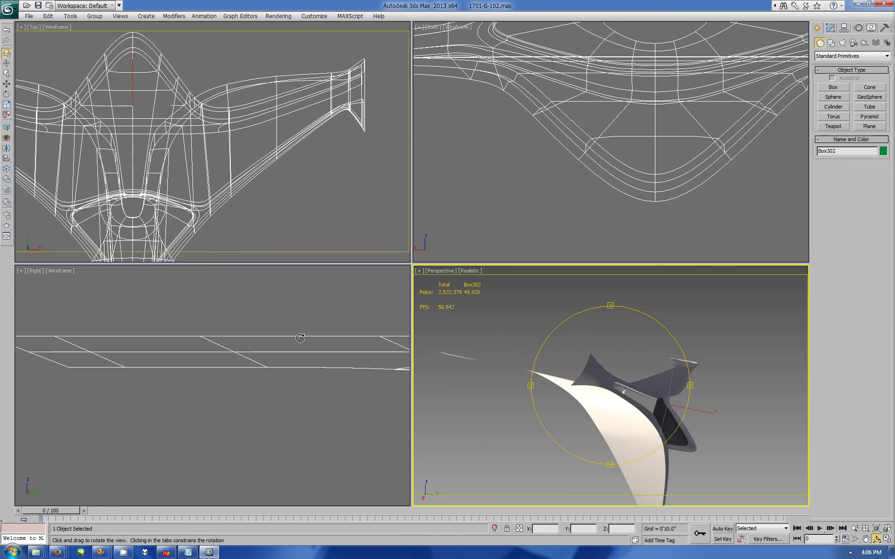
scroll(300, 339, down, 3)
key(alt+w)
scroll(570, 311, up, 2)
middle_drag(513, 280, 570, 311)
scroll(570, 311, up, 3)
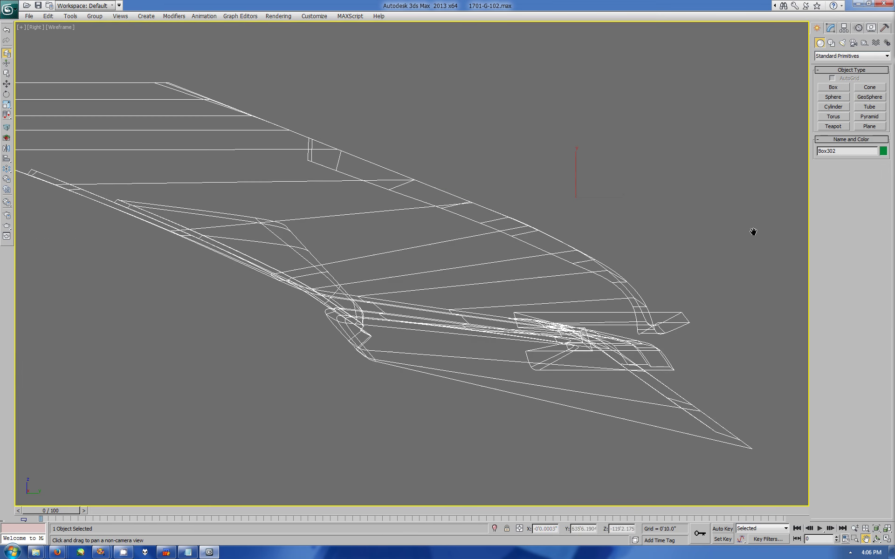
Return to vertex editing with Move and pan the perspective view along the pylon arm
click(830, 28)
click(839, 123)
key(w)
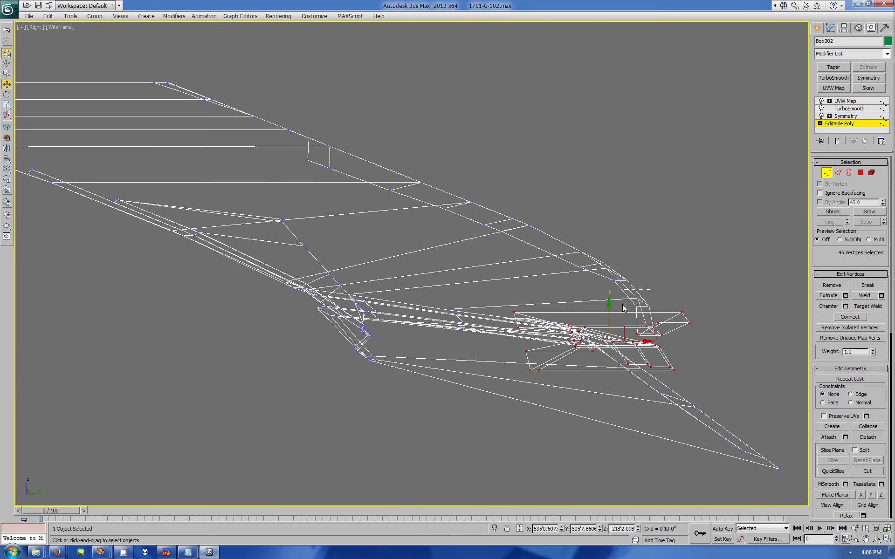
click(887, 539)
click(875, 539)
click(611, 373)
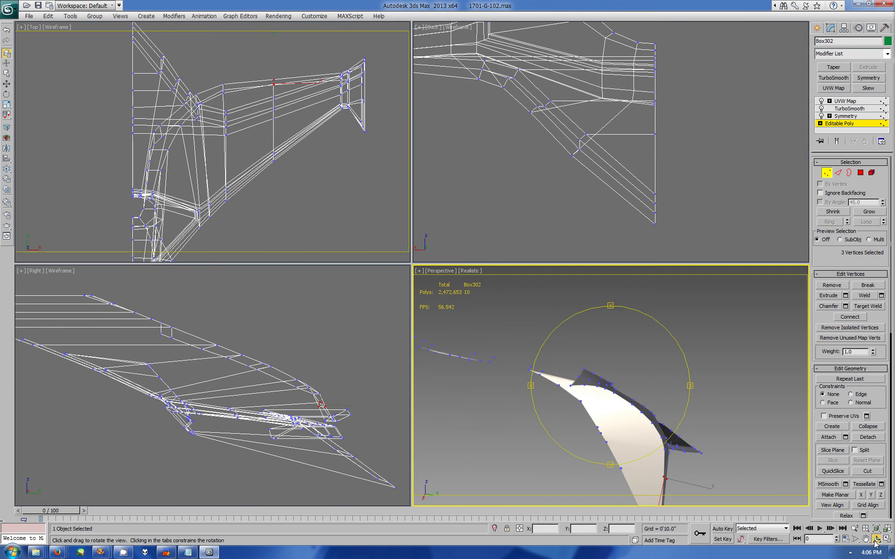
click(865, 540)
mouse_move(620, 364)
mouse_down()
mouse_move(656, 406)
mouse_move(660, 373)
mouse_up()
key(w)
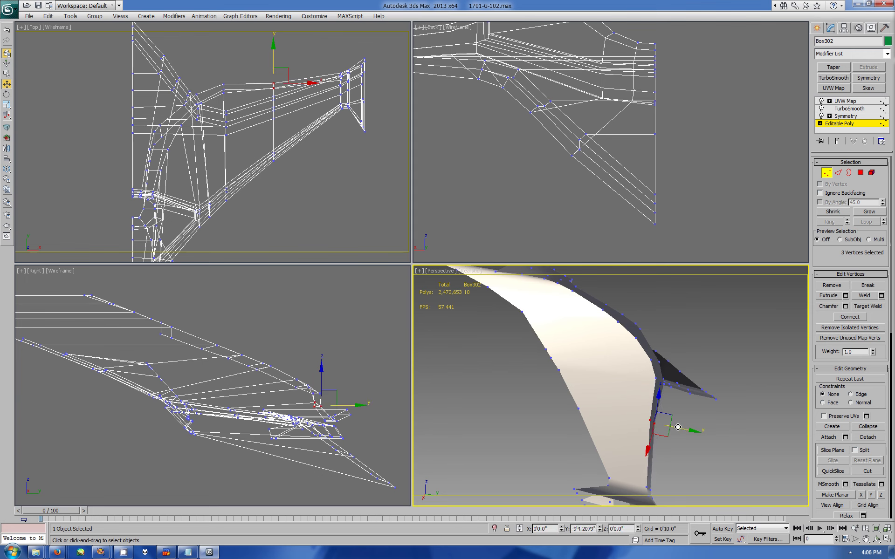
Move the bend vertices in the Top and side views, then preview the smoothed model in Perspective
drag(224, 63, 223, 77)
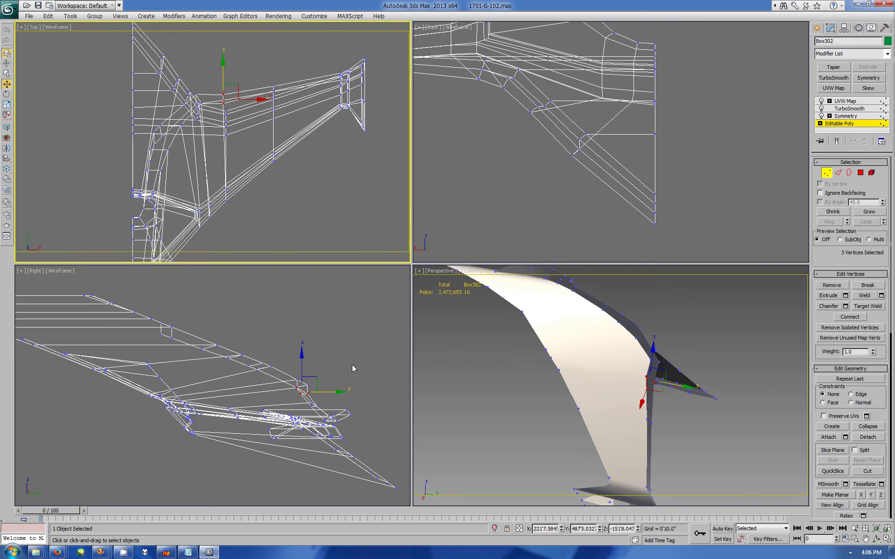
scroll(315, 412, up, 3)
alt+click(360, 394)
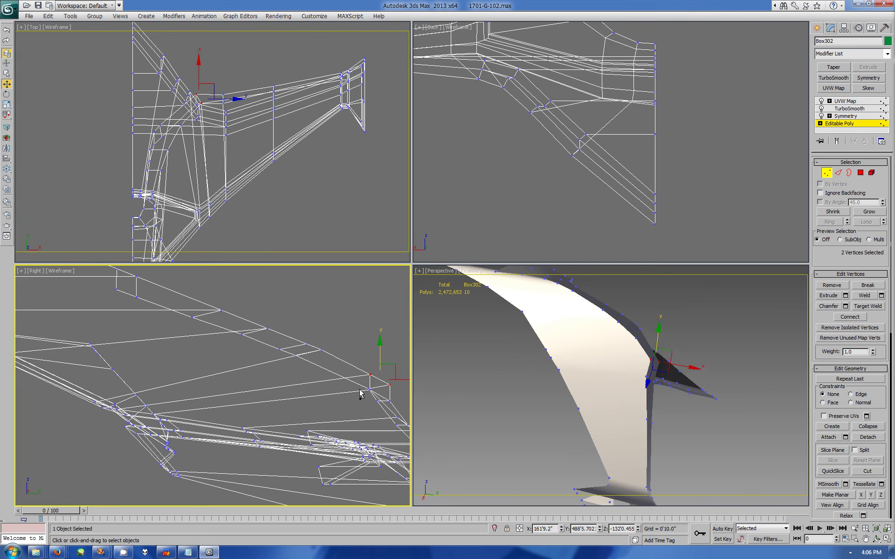
ctrl+drag(369, 388, 376, 383)
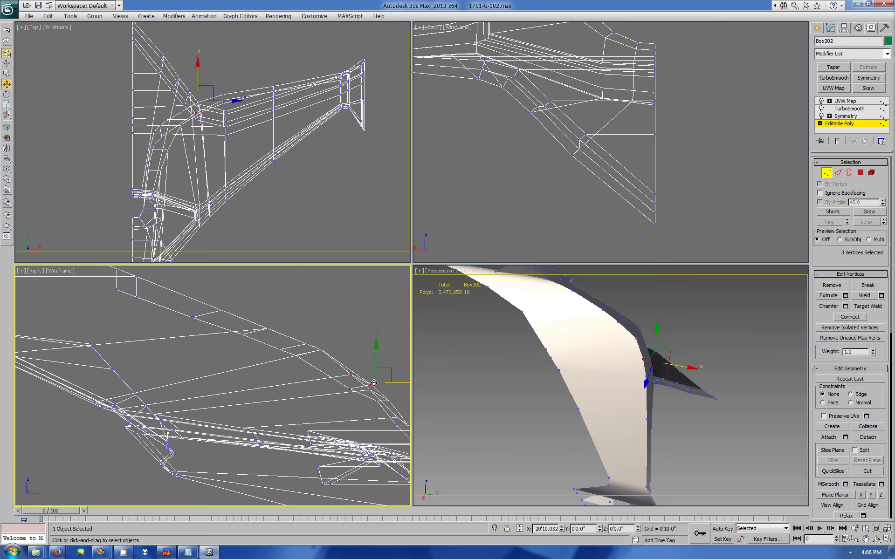
click(401, 427)
scroll(389, 398, down, 2)
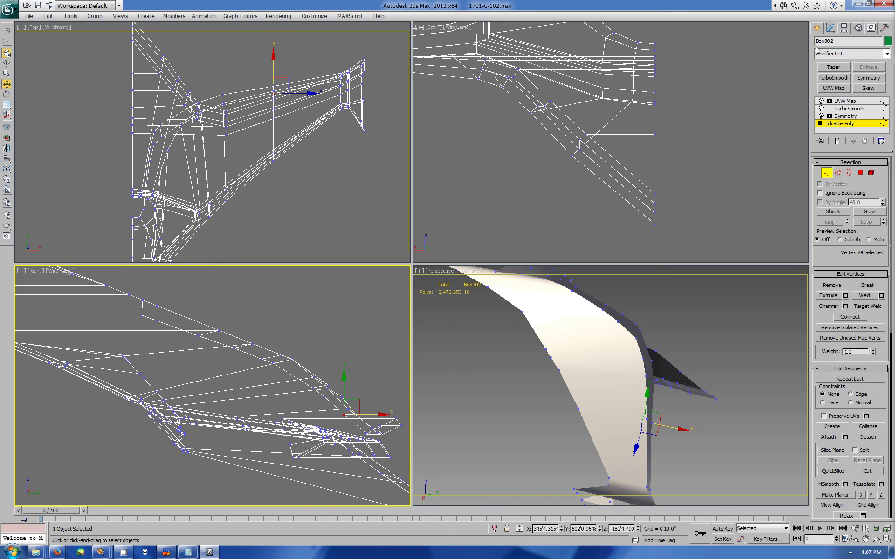
click(817, 28)
alt+middle_drag(601, 354, 662, 349)
Show the Back view shaded with edges and pan the views onto the pylon arm's unsmoothed base mesh
key(w)
right_click(617, 171)
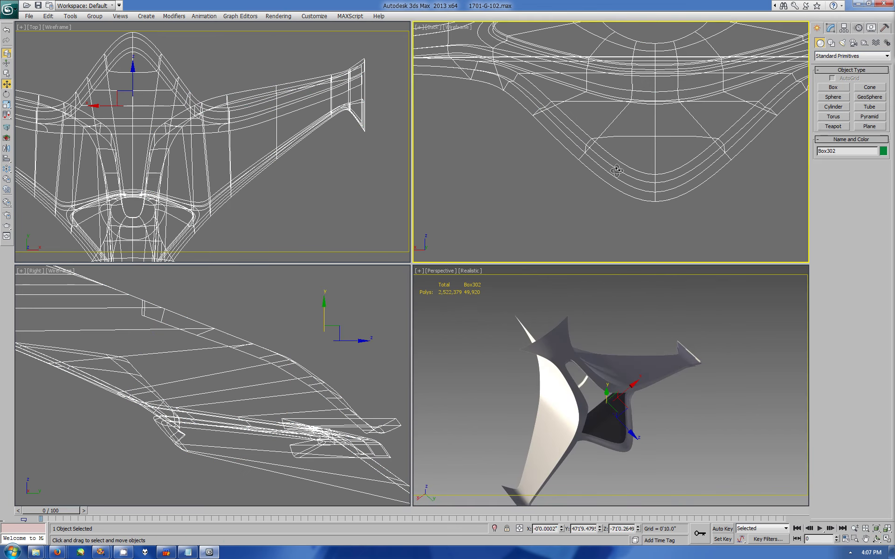
scroll(616, 170, down, 4)
scroll(653, 196, down, 2)
click(866, 539)
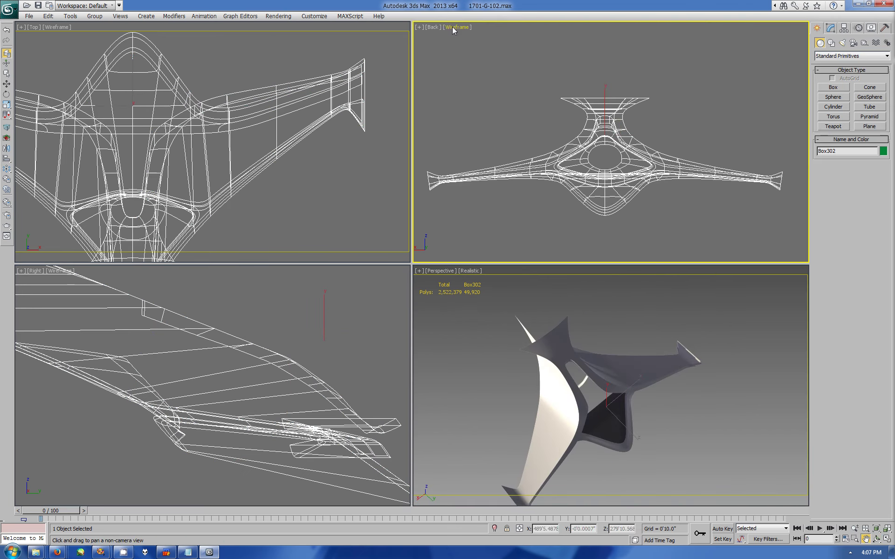
click(457, 27)
scroll(580, 149, up, 5)
click(830, 28)
click(853, 124)
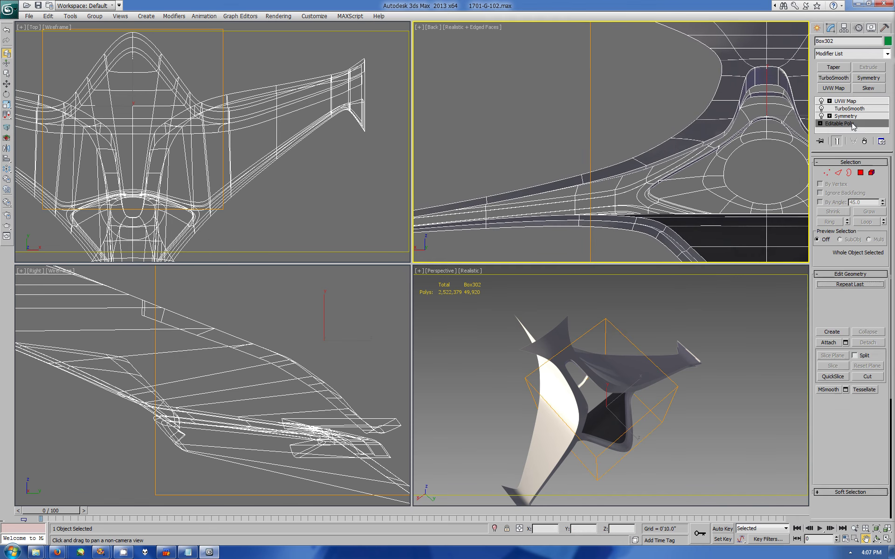
drag(284, 396, 219, 377)
drag(676, 172, 733, 132)
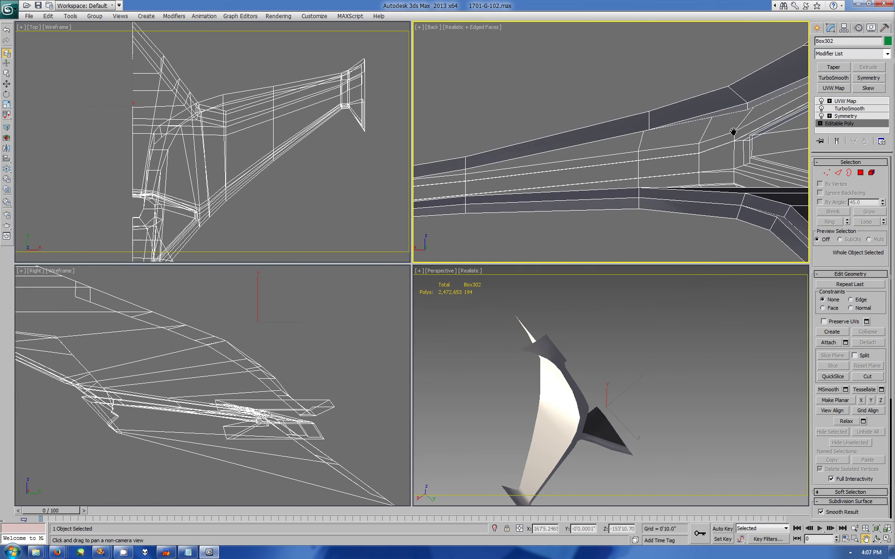
Select vertex 89 and a neck-joint vertex, then preview the smoothed mesh in Perspective
click(826, 172)
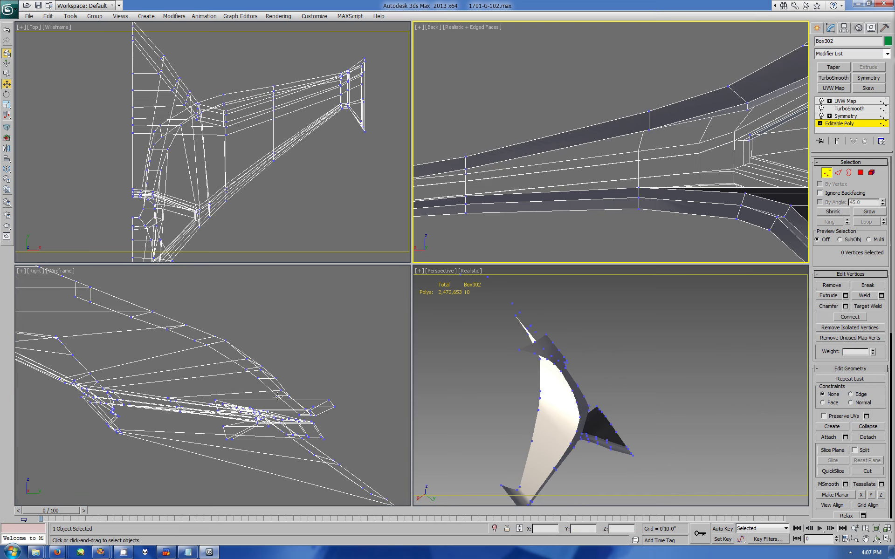
click(277, 394)
click(257, 380)
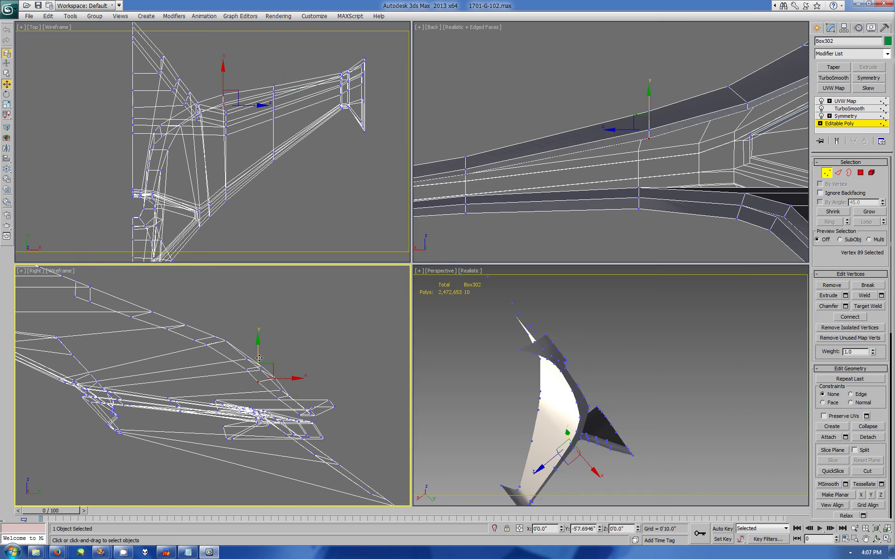
click(664, 131)
click(748, 104)
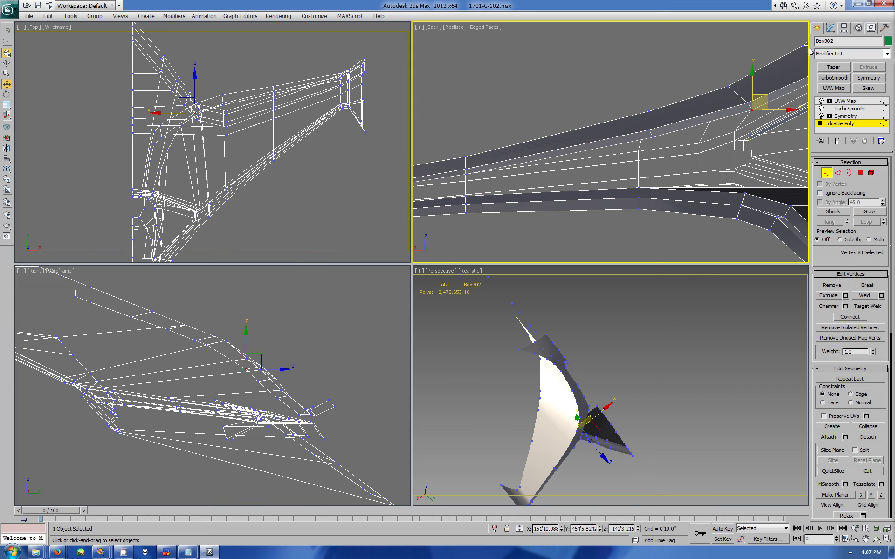
click(817, 28)
click(876, 540)
mouse_move(631, 359)
mouse_down()
mouse_move(578, 357)
mouse_move(636, 356)
mouse_up()
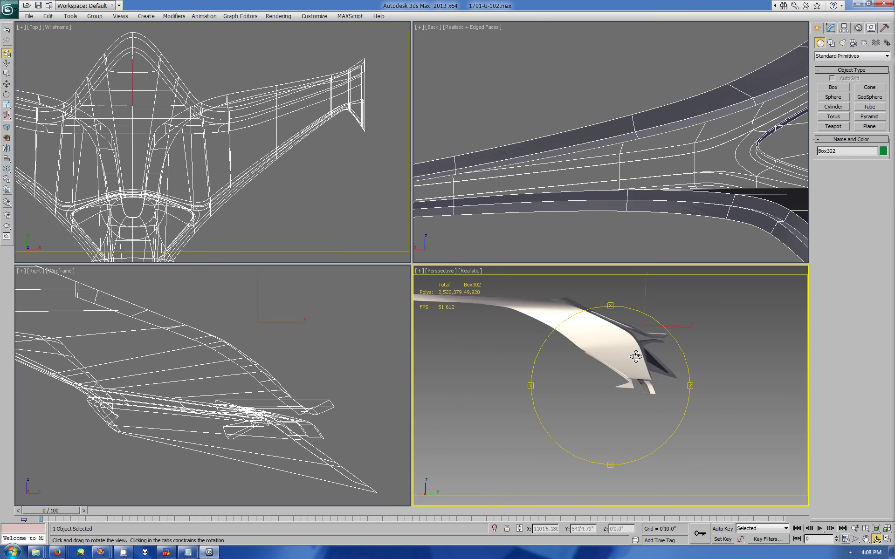
Move the selected vertices down in the Top view and select the neck edge vertices in the side view
click(834, 24)
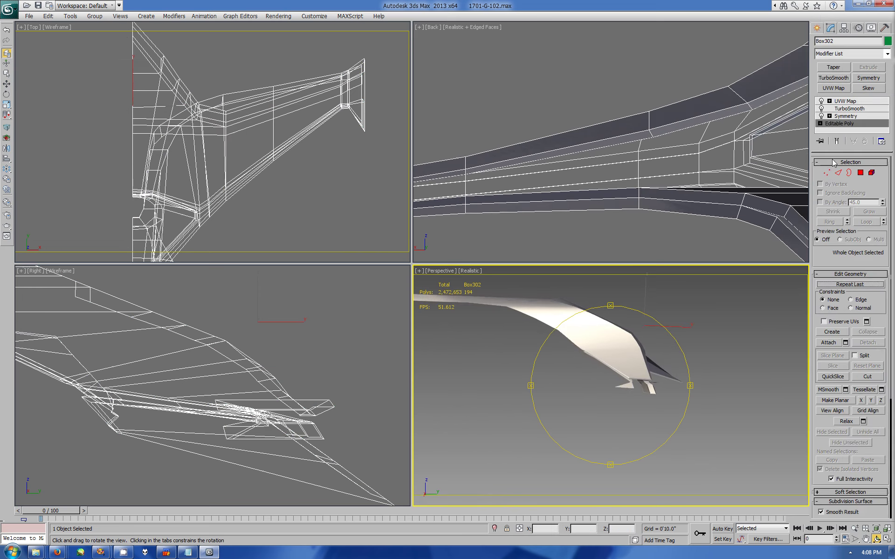
key(1)
key(w)
drag(220, 73, 219, 77)
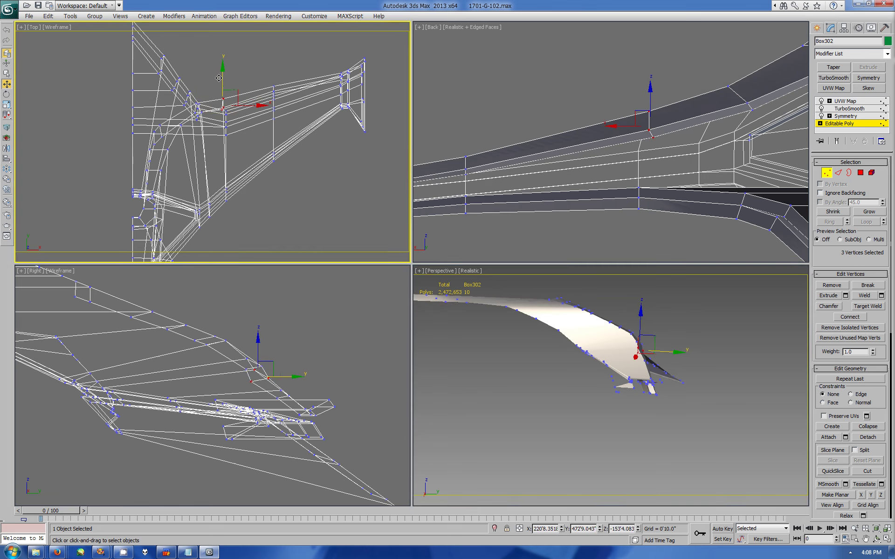
mouse_move(279, 387)
mouse_down()
mouse_move(294, 406)
mouse_move(281, 389)
mouse_up()
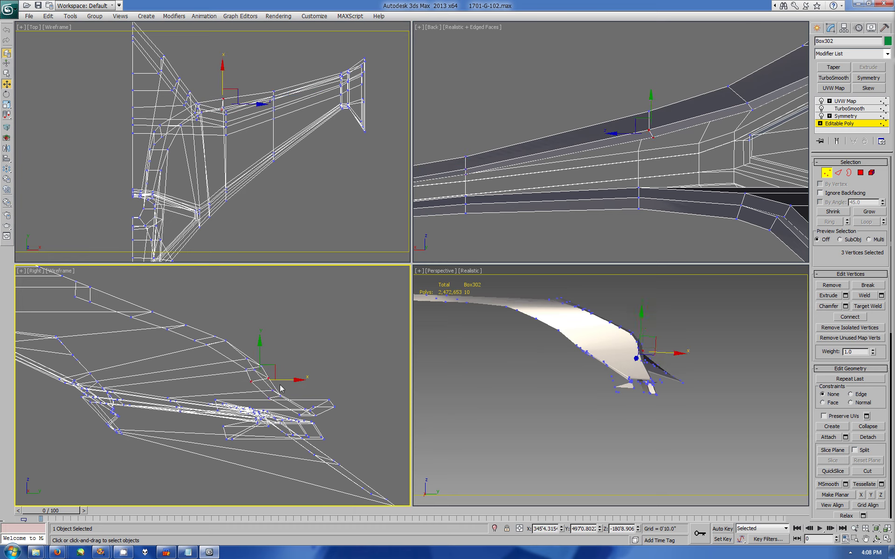
drag(242, 356, 264, 372)
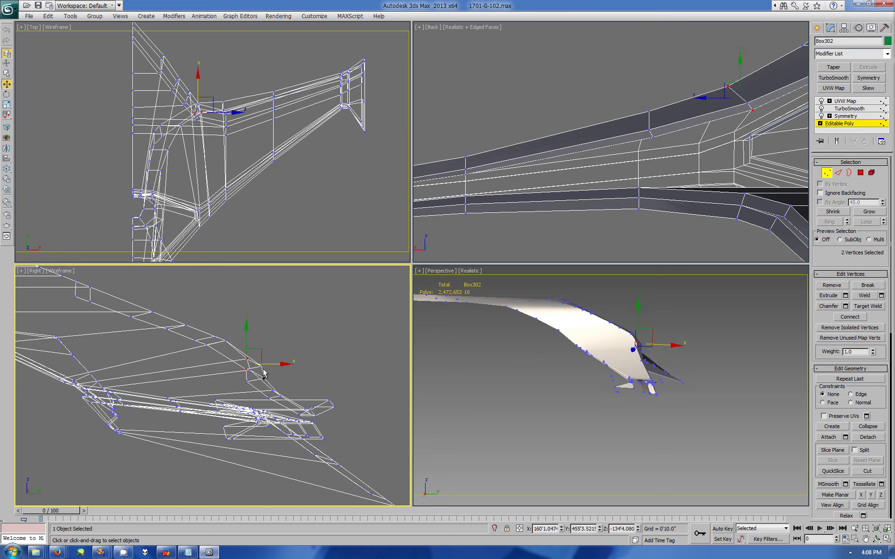
ctrl+click(263, 373)
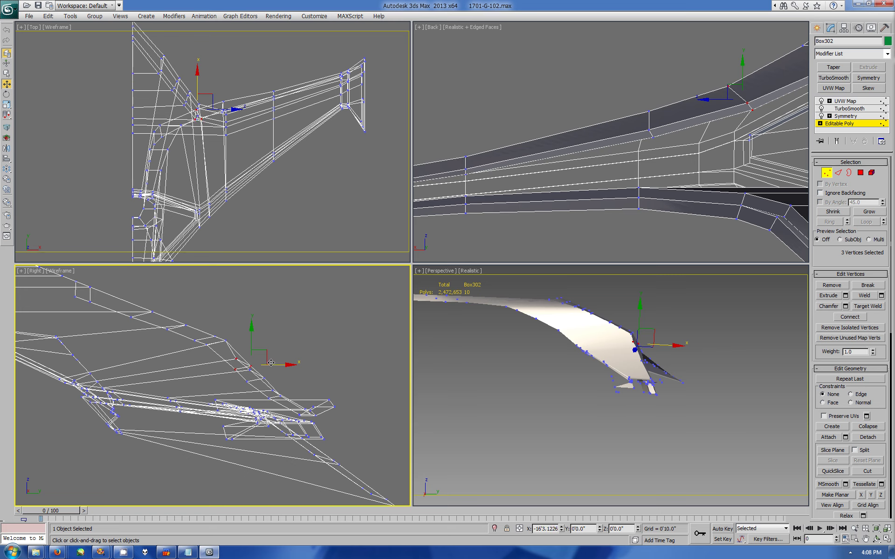
drag(189, 334, 233, 350)
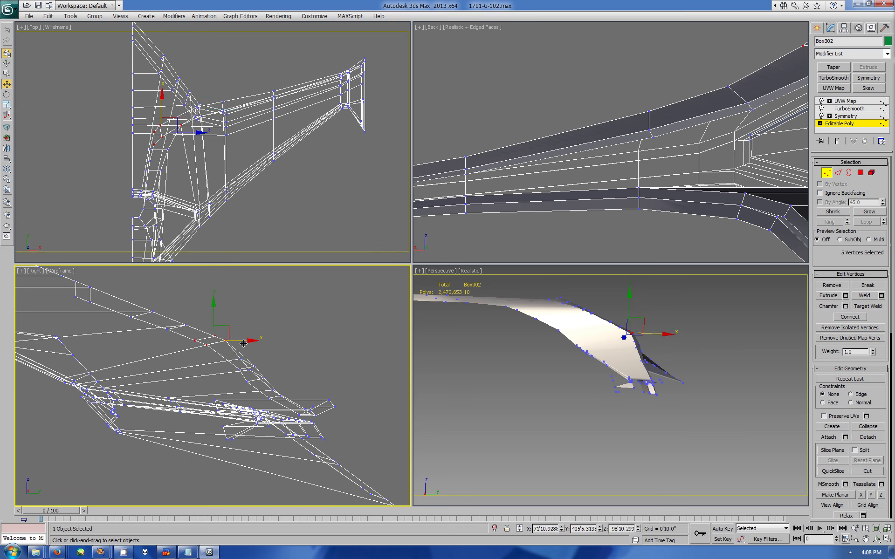
Pick vertices along the neck edge in the Top view and move the inner-corner vertex up
click(194, 120)
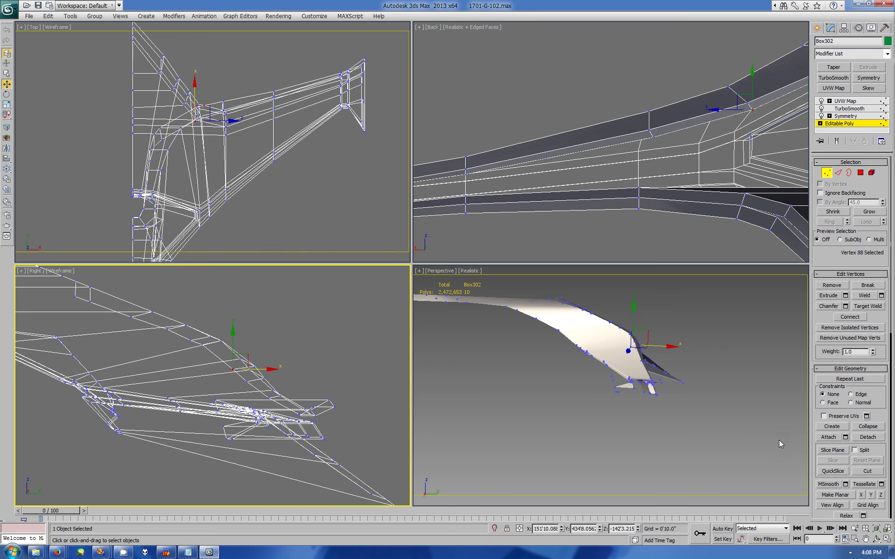
click(192, 108)
scroll(191, 108, up, 2)
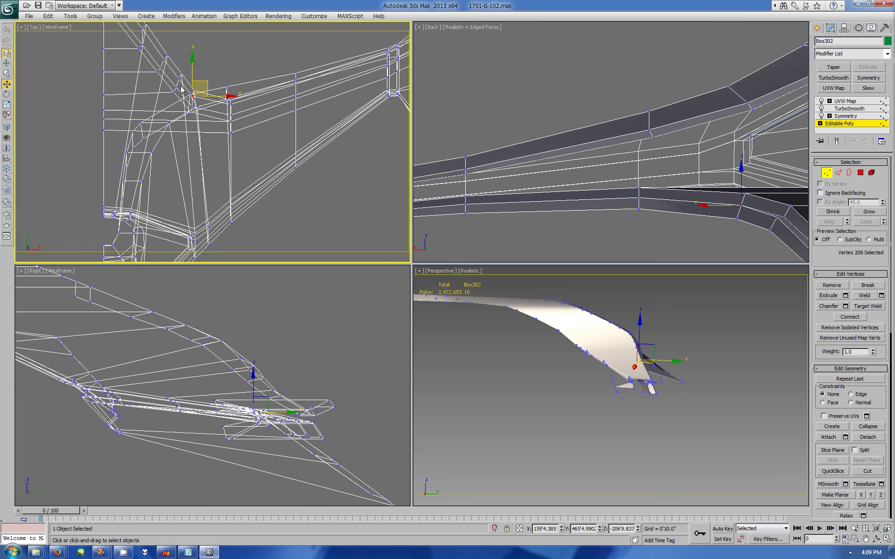
click(227, 88)
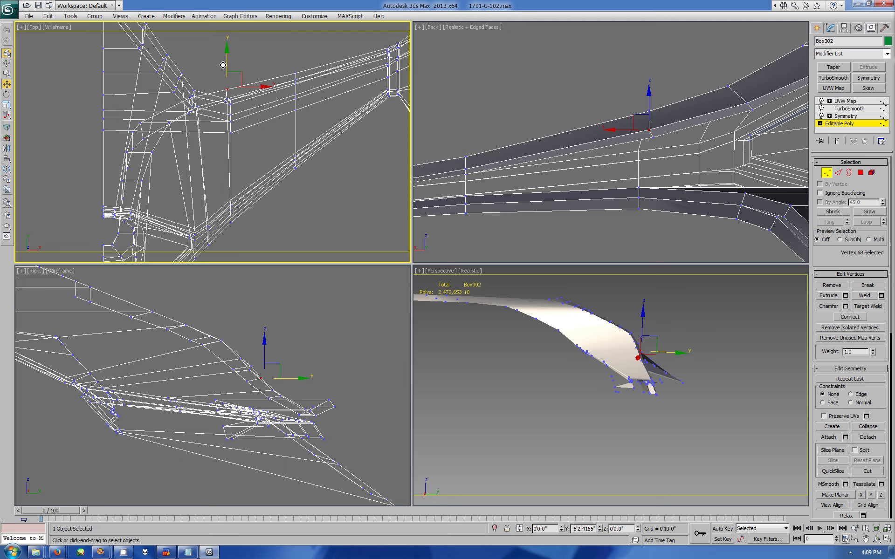
click(139, 126)
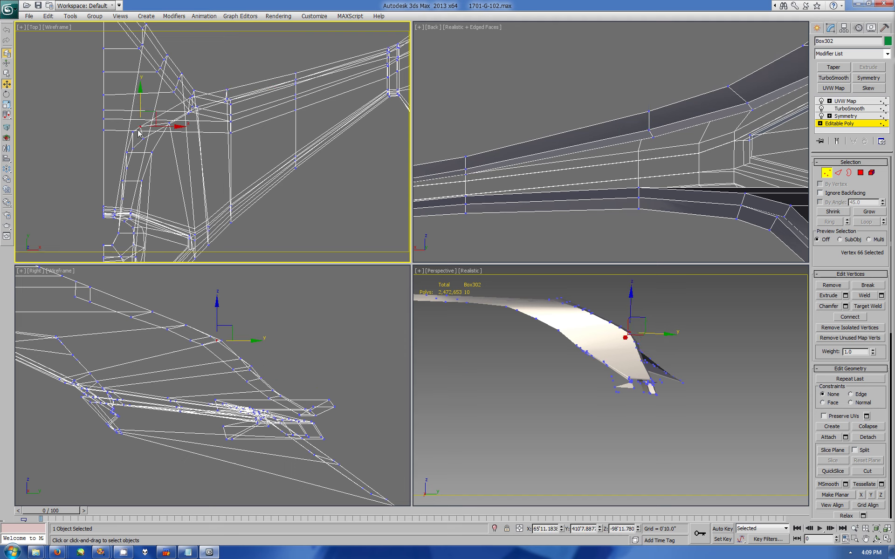
drag(134, 132, 133, 115)
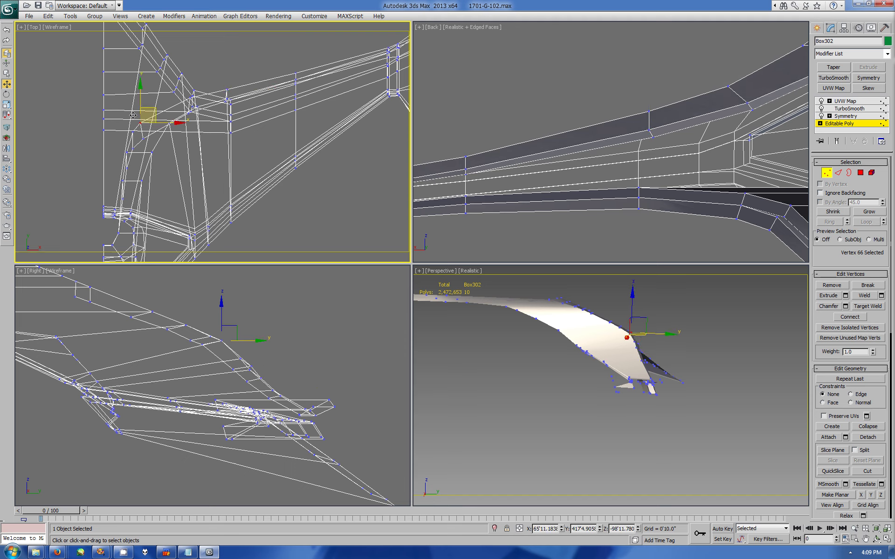
Shift three side-view neck vertices slightly along X, then preview the smoothed mesh
drag(197, 337, 222, 355)
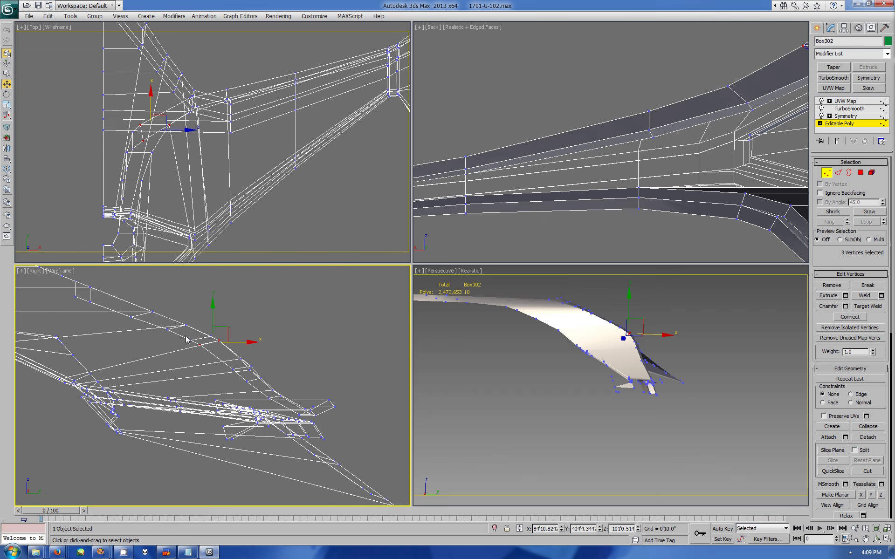
mouse_move(186, 339)
ctrl+mouse_down()
mouse_move(235, 343)
mouse_move(288, 366)
mouse_move(269, 355)
ctrl+mouse_up()
scroll(246, 399, up, 2)
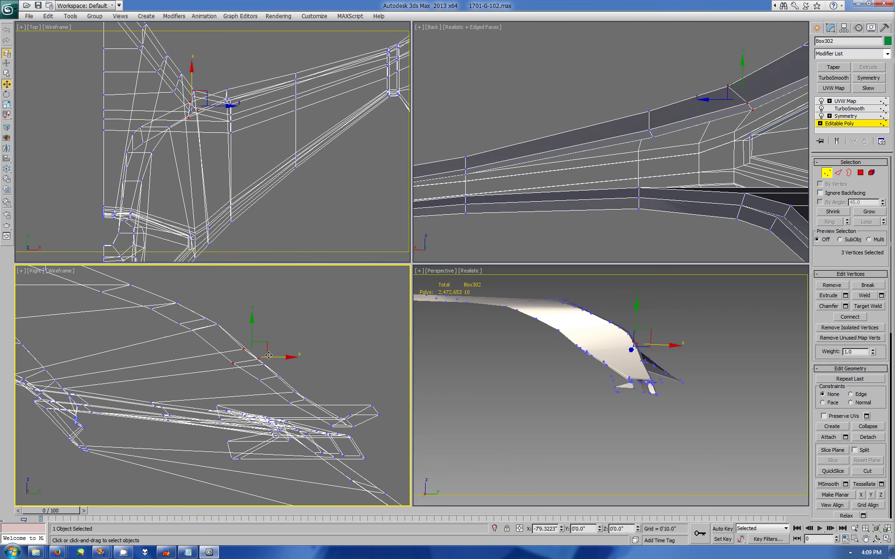
drag(315, 405, 326, 398)
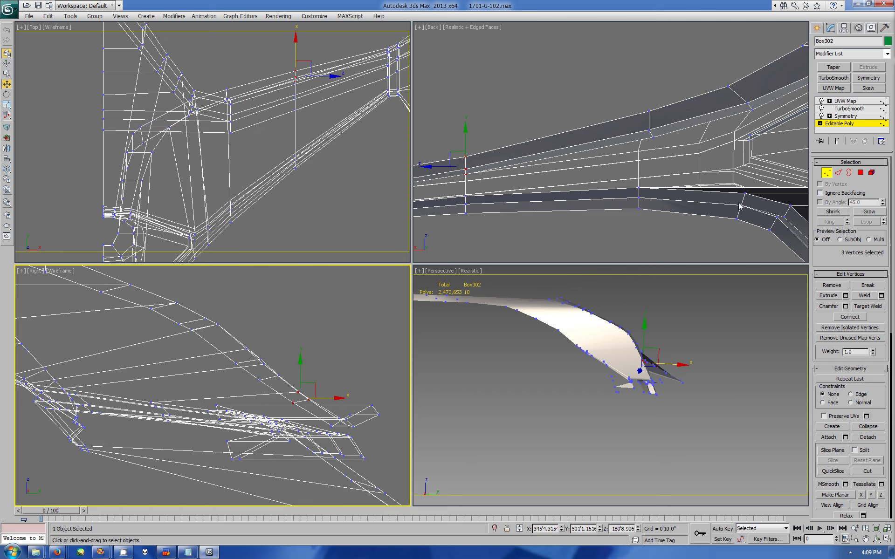
click(817, 29)
click(877, 539)
Unhide all hidden objects and orbit from the underside to a side view of the ship
drag(630, 397, 582, 382)
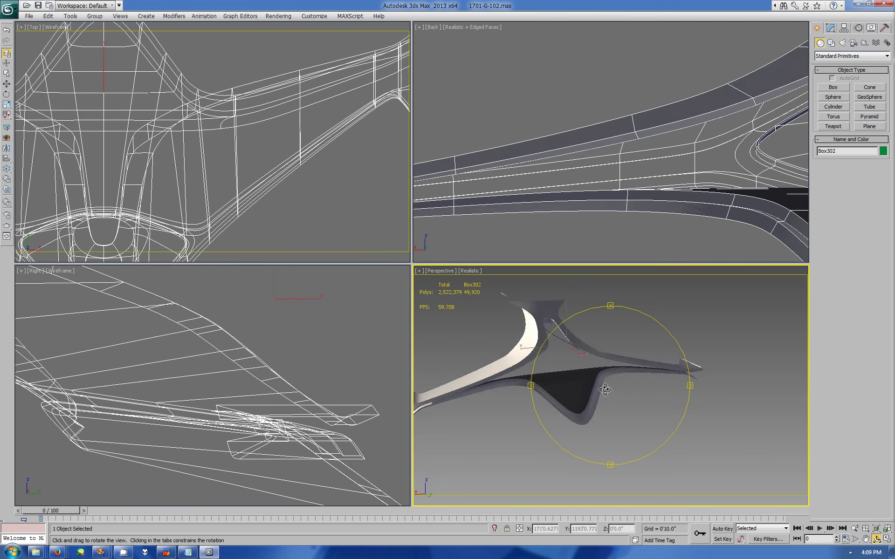
click(870, 28)
click(851, 302)
mouse_move(653, 373)
mouse_down()
mouse_move(629, 369)
mouse_move(618, 400)
mouse_move(578, 422)
mouse_move(659, 331)
mouse_up()
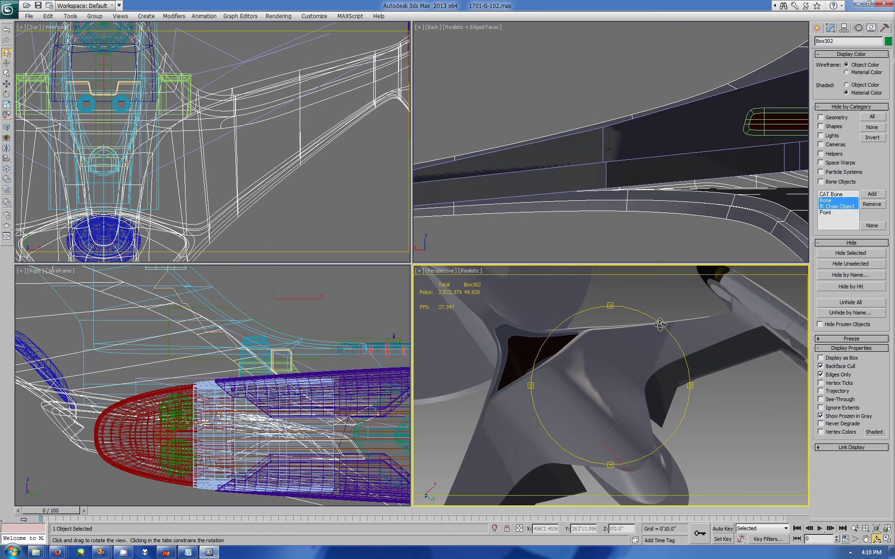
drag(609, 436, 484, 367)
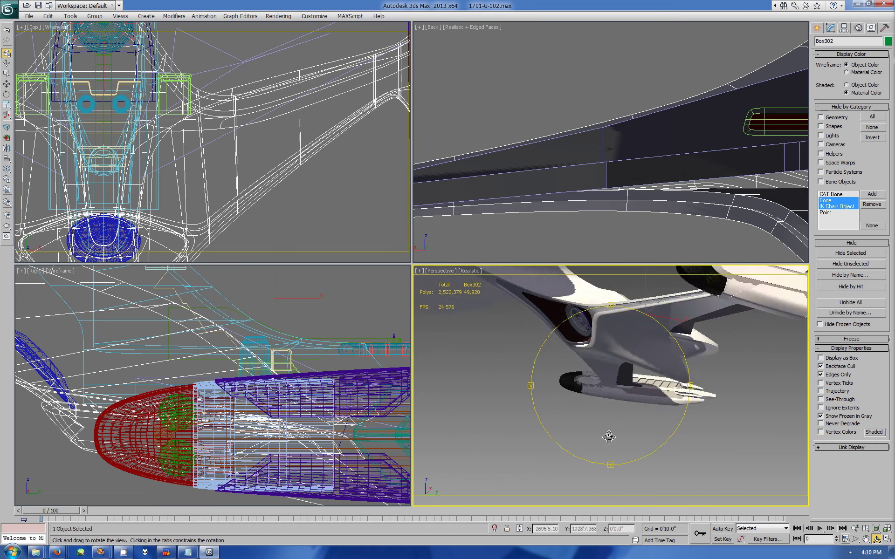
Activate the top-right viewport and zoom it to fit the whole ship
right_click(731, 112)
key(z)
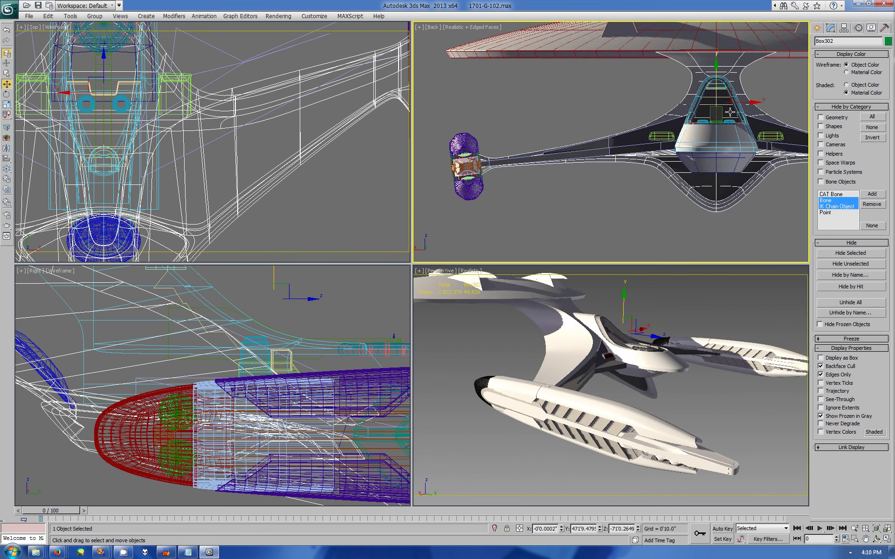
key(w)
key(f)
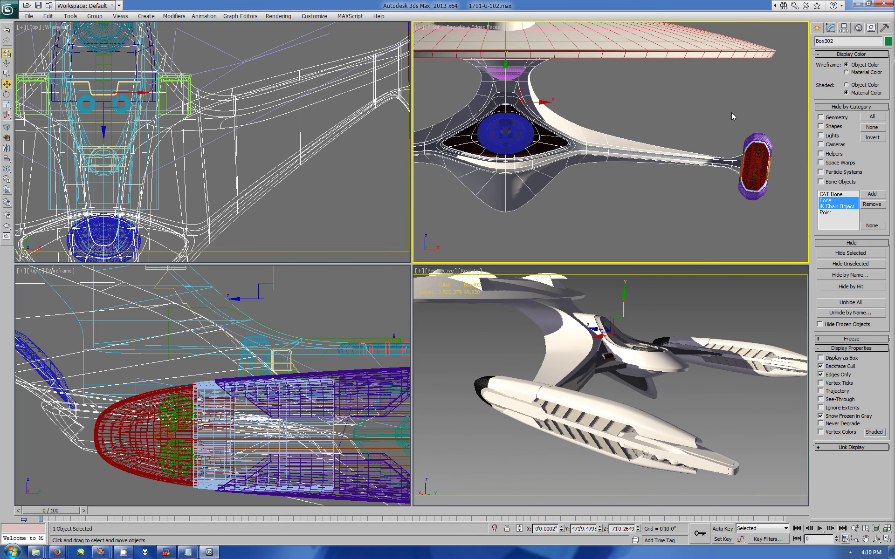
Maximize the Back view and shift two neck-flare vertices right along X, previewing the smoothed result
key(k)
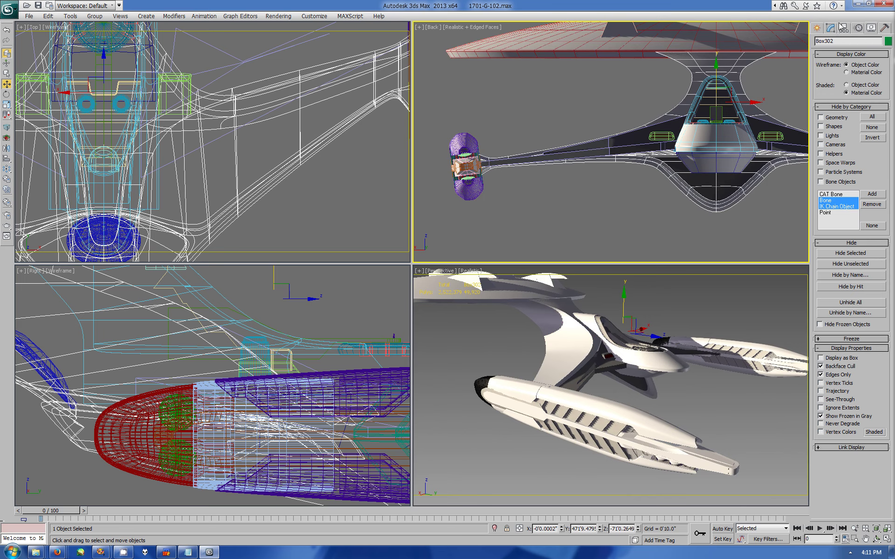
key(1)
key(alt+w)
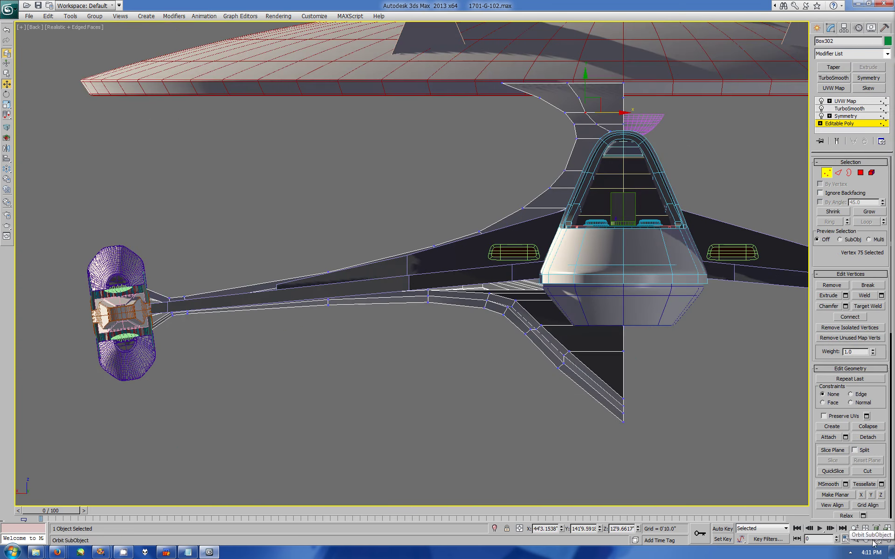
scroll(495, 265, up, 5)
click(637, 212)
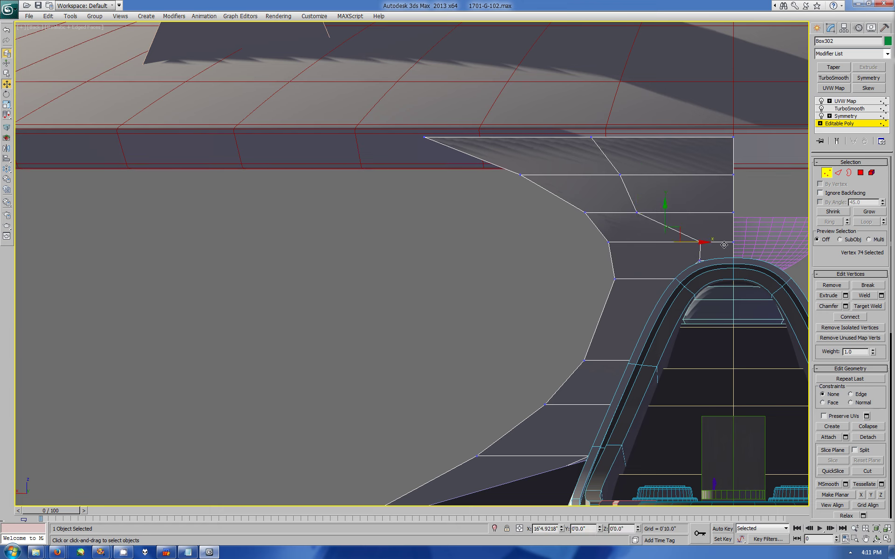
drag(671, 211, 720, 213)
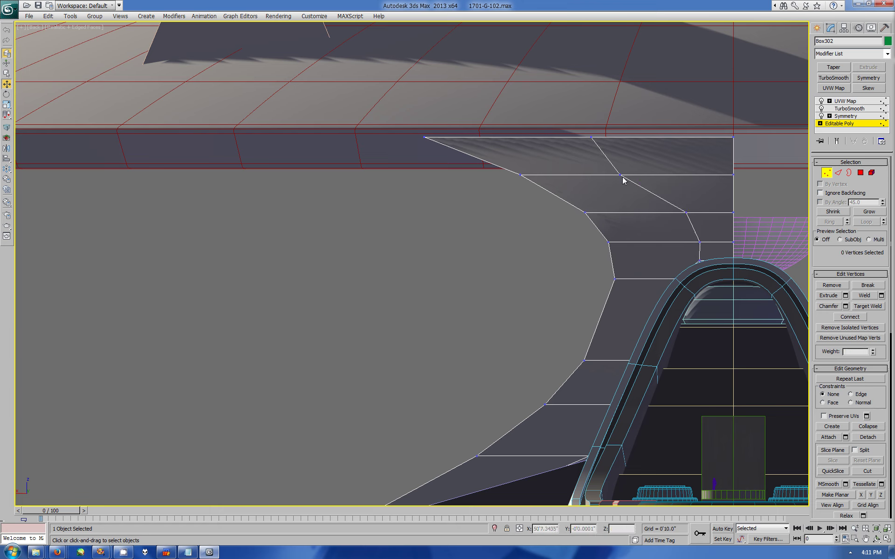
drag(653, 176, 685, 178)
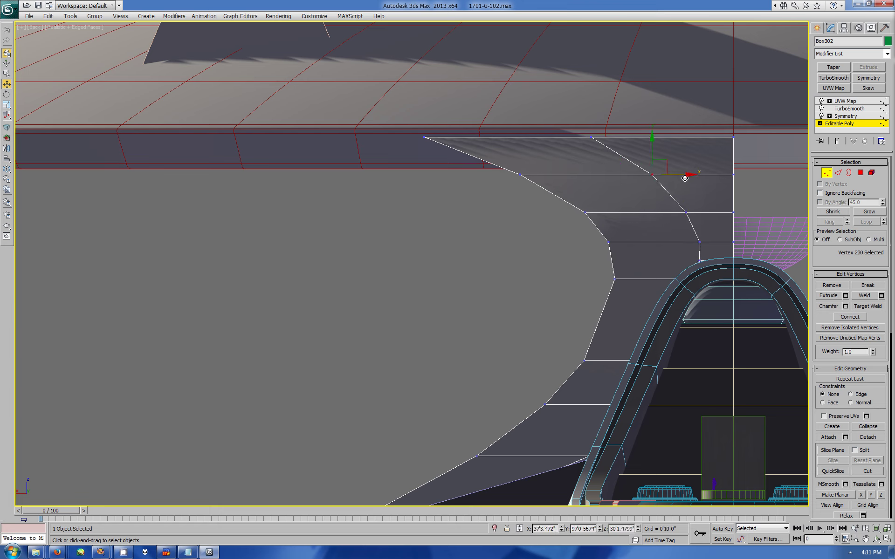
click(817, 29)
Move three more flare vertices right and pull the top flare vertex toward the neck
click(830, 28)
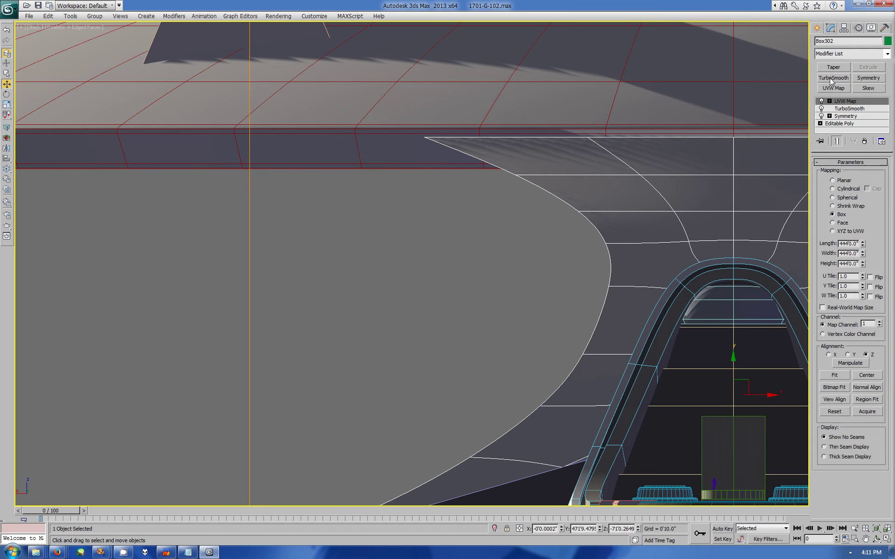
click(839, 123)
click(520, 175)
drag(550, 175, 616, 172)
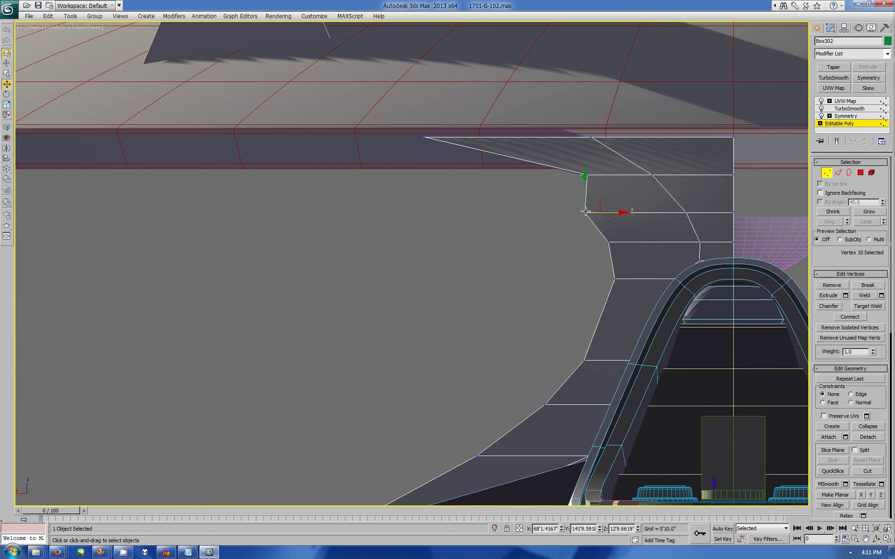
drag(585, 212, 643, 210)
drag(608, 242, 647, 243)
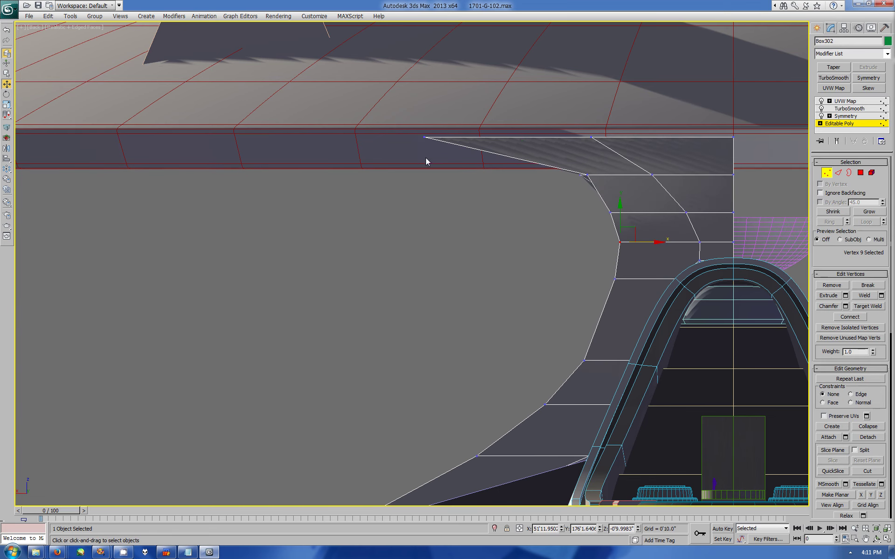
drag(462, 137, 562, 139)
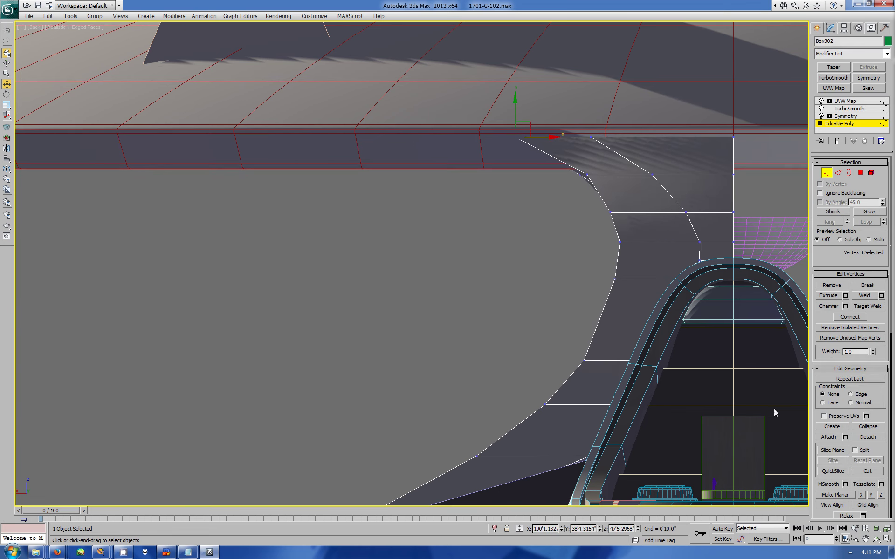
key(alt+w)
right_click(279, 313)
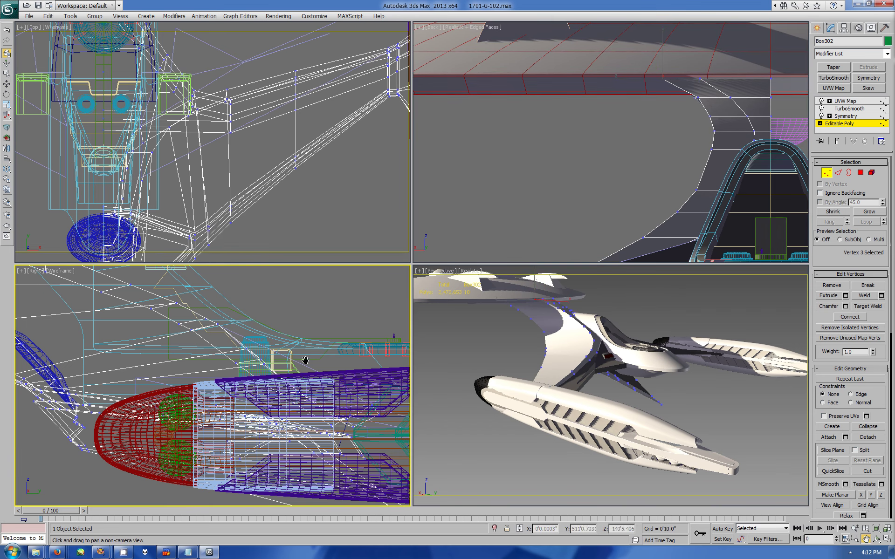
Adjust another Box302 hull-edge vertex, then orbit the smoothed ship close around the nacelle
key(z)
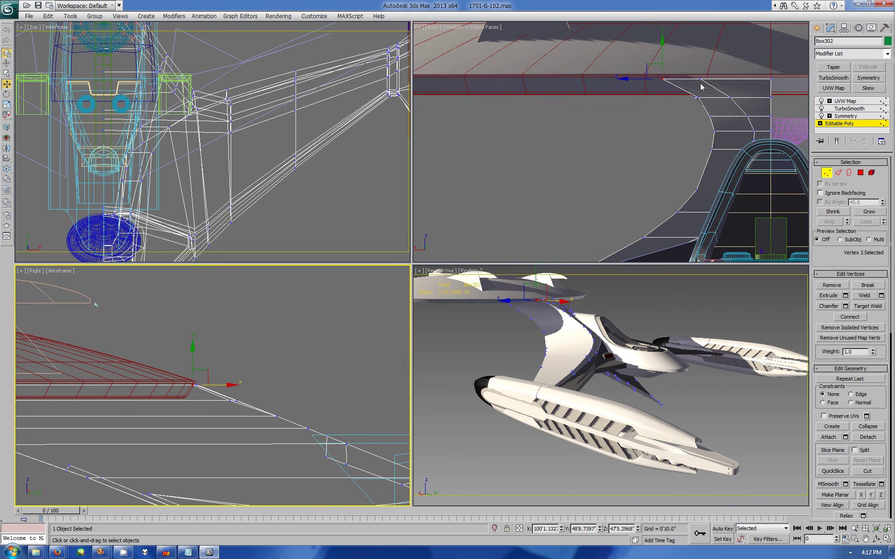
mouse_move(701, 86)
mouse_down()
mouse_move(733, 78)
mouse_move(755, 99)
mouse_up()
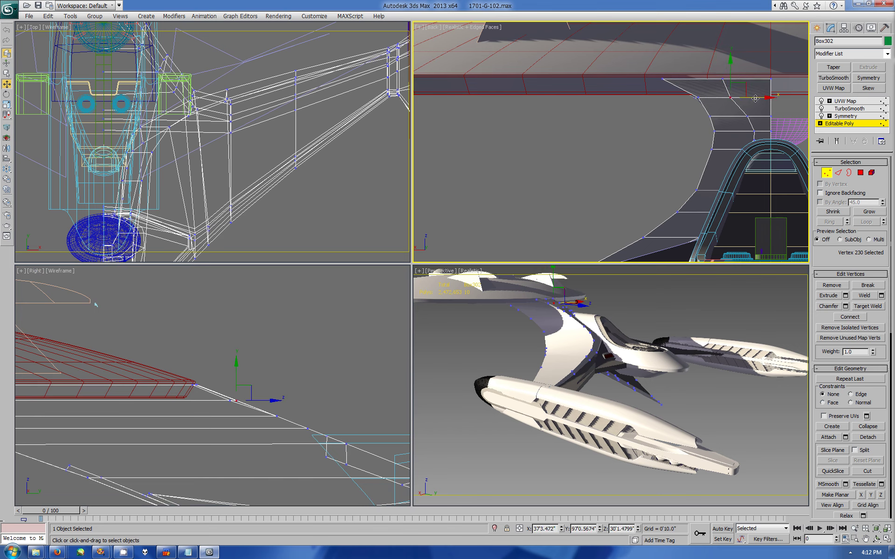
click(817, 28)
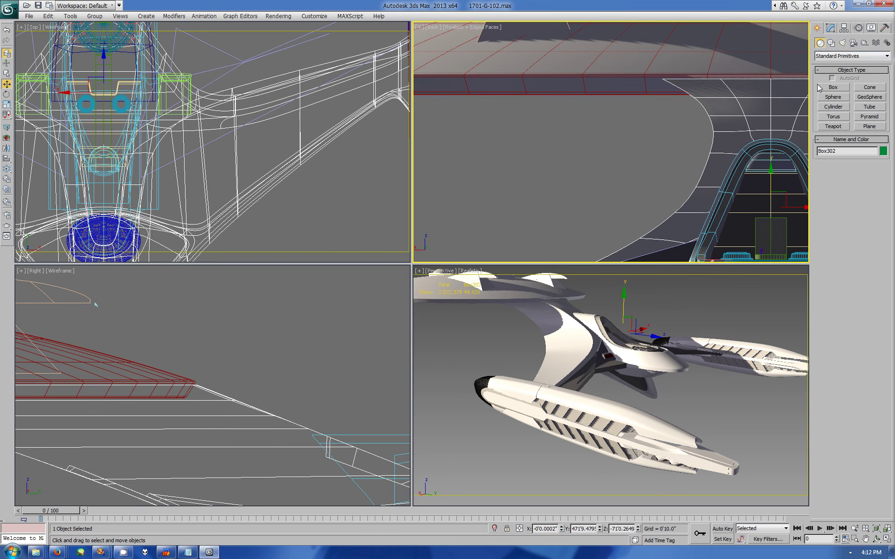
click(877, 539)
mouse_move(583, 335)
mouse_down()
mouse_move(521, 315)
mouse_move(571, 378)
mouse_move(609, 404)
mouse_move(644, 390)
mouse_move(620, 373)
mouse_up()
Move two Box326 vertices in the Top view with the smoothed end result shown
key(w)
click(592, 310)
scroll(208, 149, down, 2)
click(830, 27)
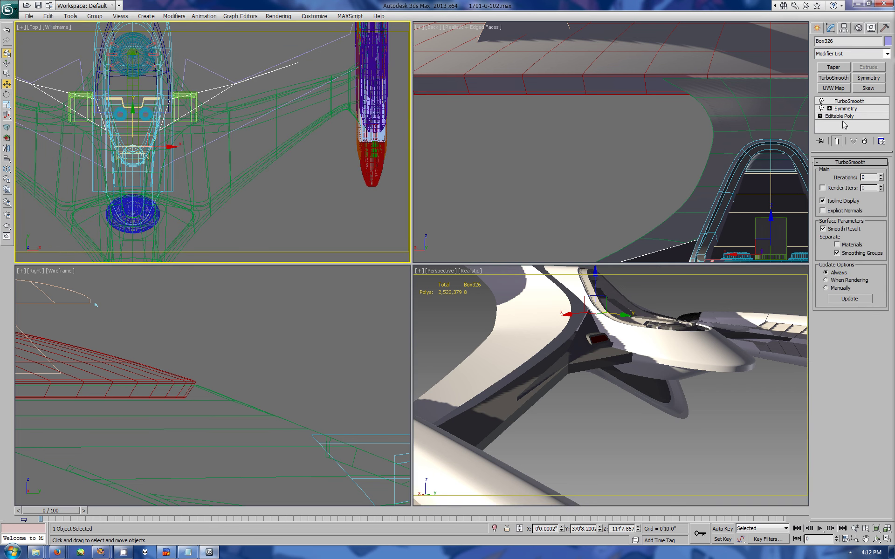
click(839, 116)
mouse_move(299, 44)
mouse_down()
mouse_move(234, 58)
mouse_move(160, 91)
mouse_move(299, 60)
mouse_up()
click(831, 140)
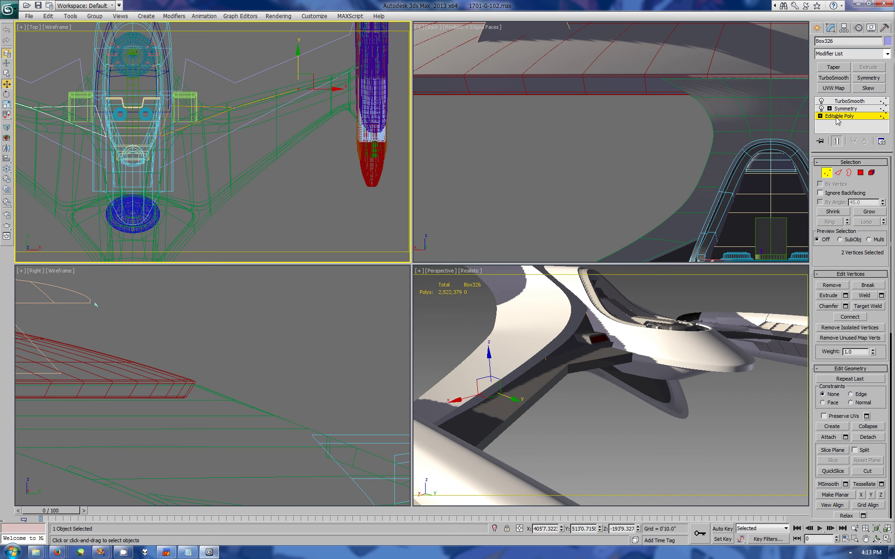
Nudge Box438 slightly down, then adjust Box306 vertices along the nacelle pylon edge and near the neck
click(816, 28)
drag(120, 86, 121, 100)
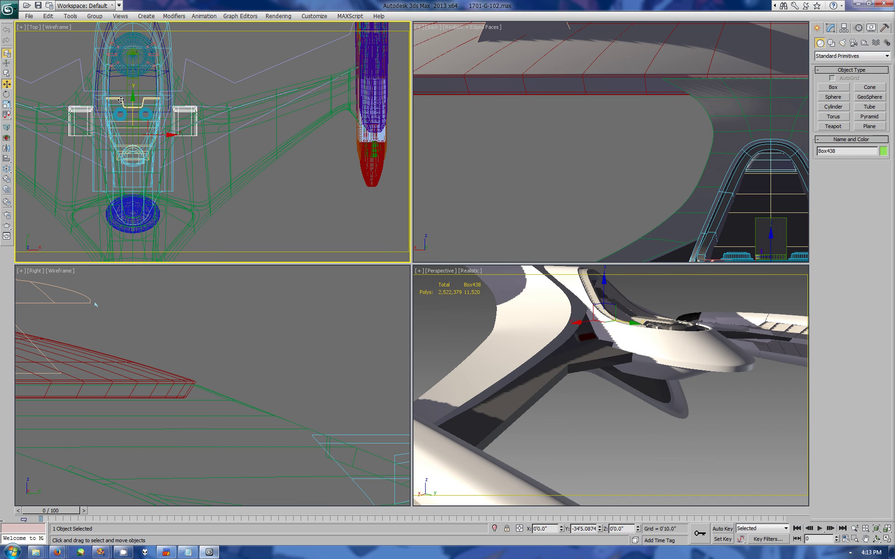
click(245, 107)
scroll(219, 140, down, 3)
click(830, 28)
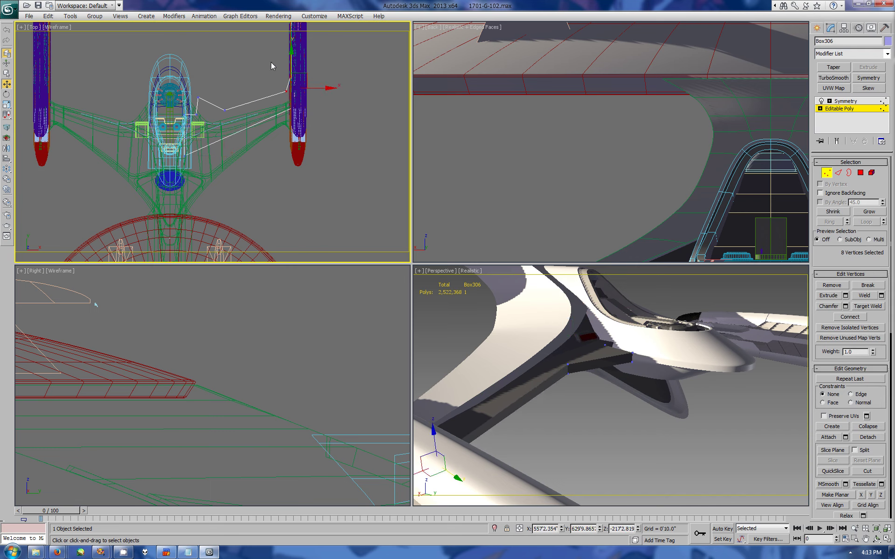
drag(271, 68, 291, 61)
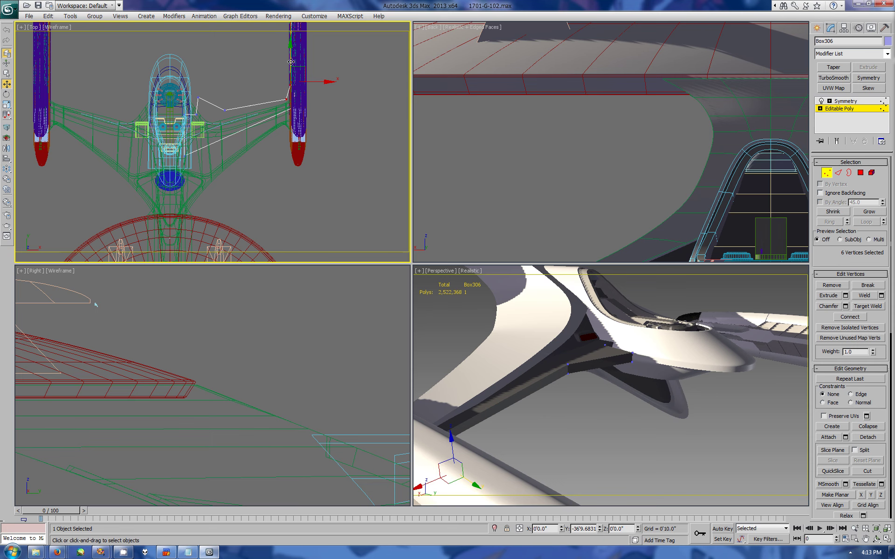
drag(229, 121, 228, 119)
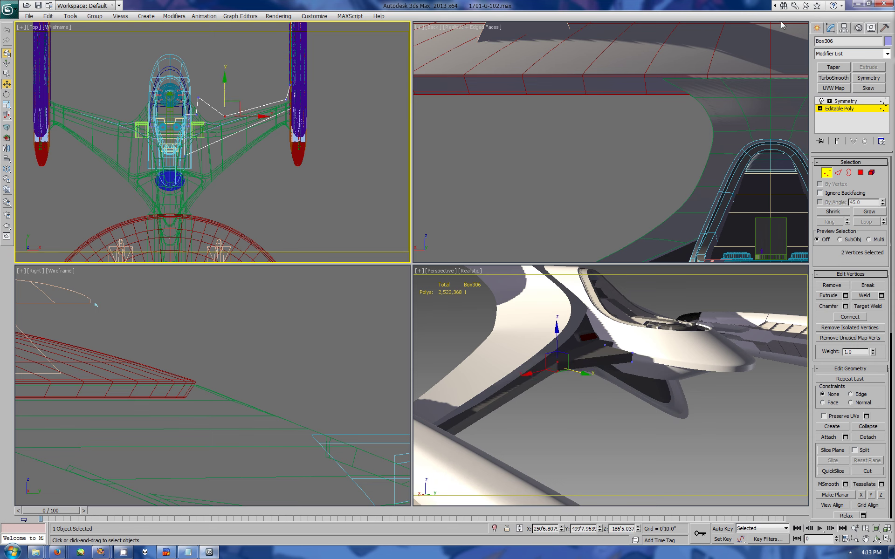
Exit vertex editing and orbit the Perspective view to review the whole ship
click(817, 27)
click(876, 540)
mouse_move(606, 355)
mouse_down()
mouse_move(575, 400)
mouse_move(684, 392)
mouse_up()
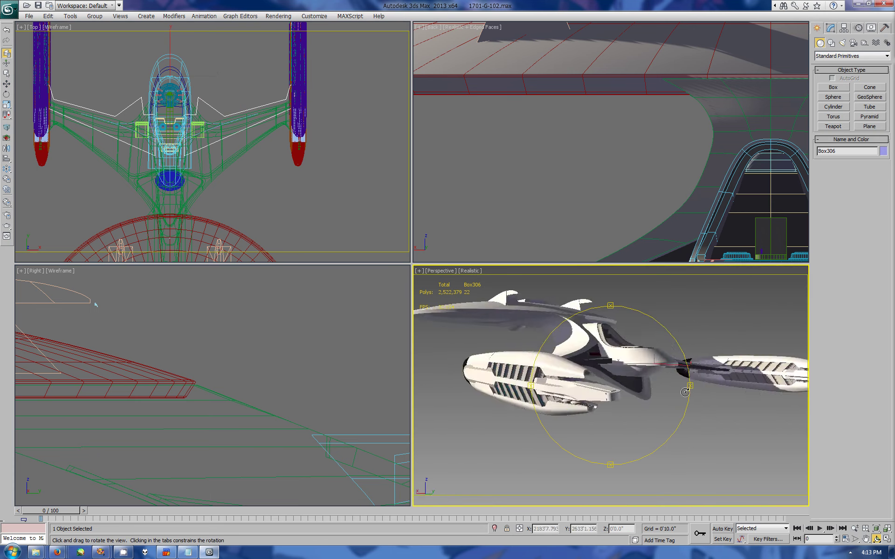
drag(685, 392, 721, 410)
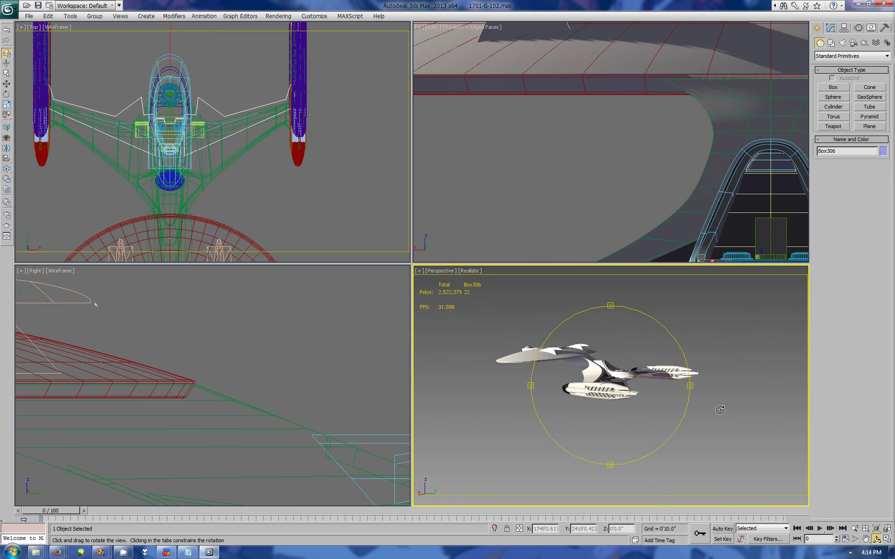
scroll(721, 410, up, 5)
key(w)
scroll(280, 429, up, 2)
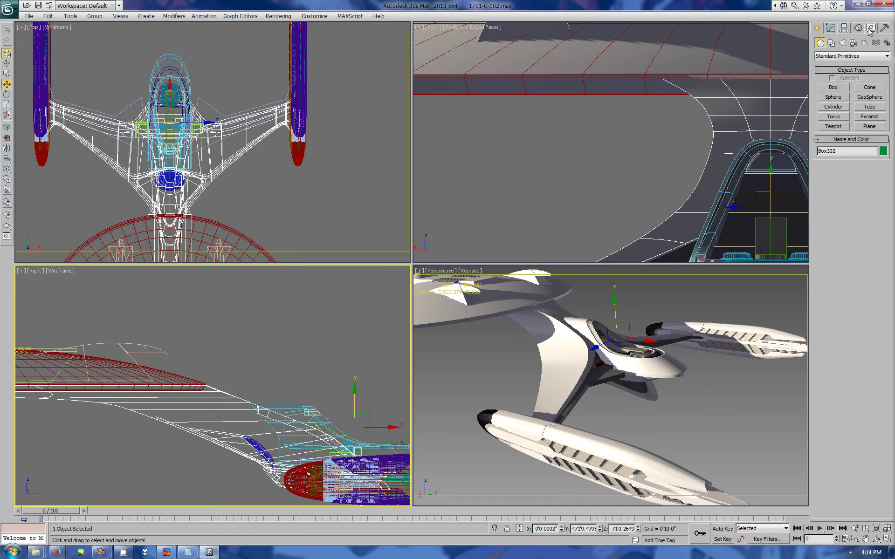
Isolate the Box302 hull with Hide Unselected and pan the side view onto it
click(870, 30)
click(842, 264)
click(885, 540)
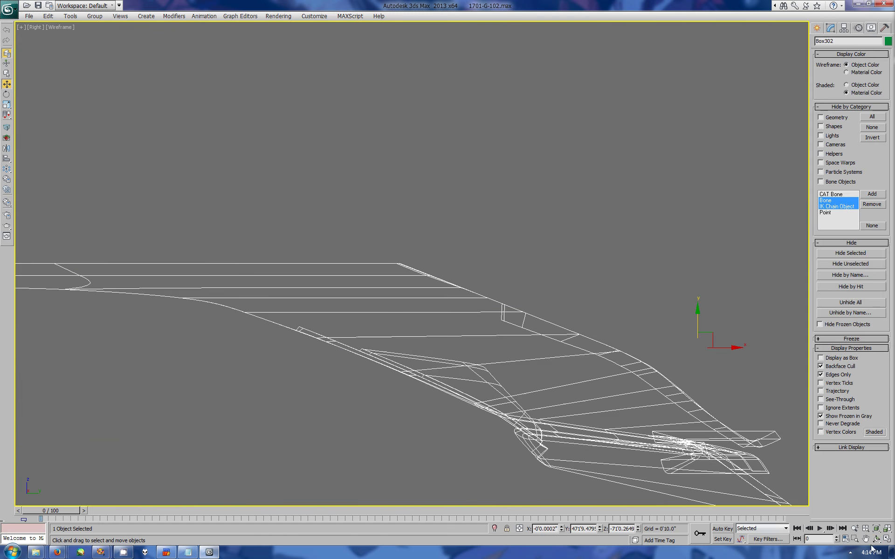
click(866, 538)
mouse_move(587, 375)
mouse_down()
mouse_move(555, 368)
mouse_move(566, 325)
mouse_up()
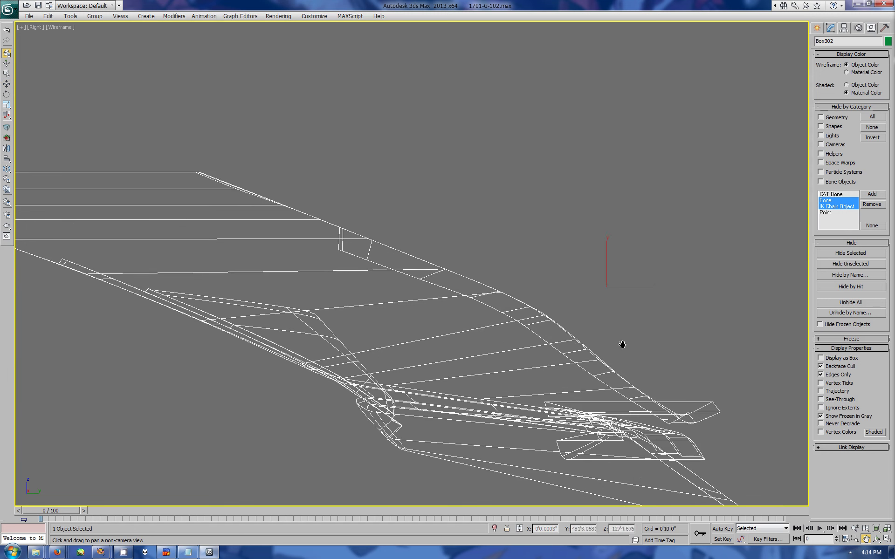
Select the pink Box439 guide box and move it right and down along the hull
click(830, 27)
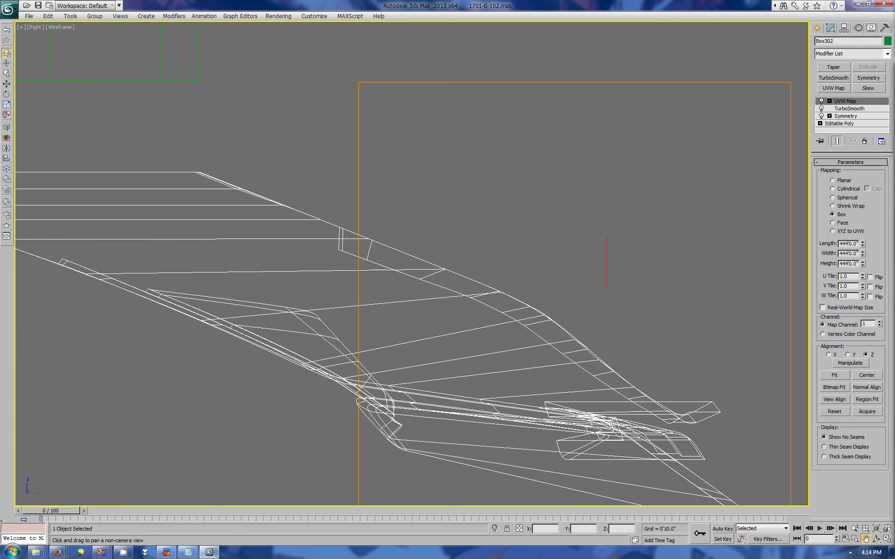
click(817, 28)
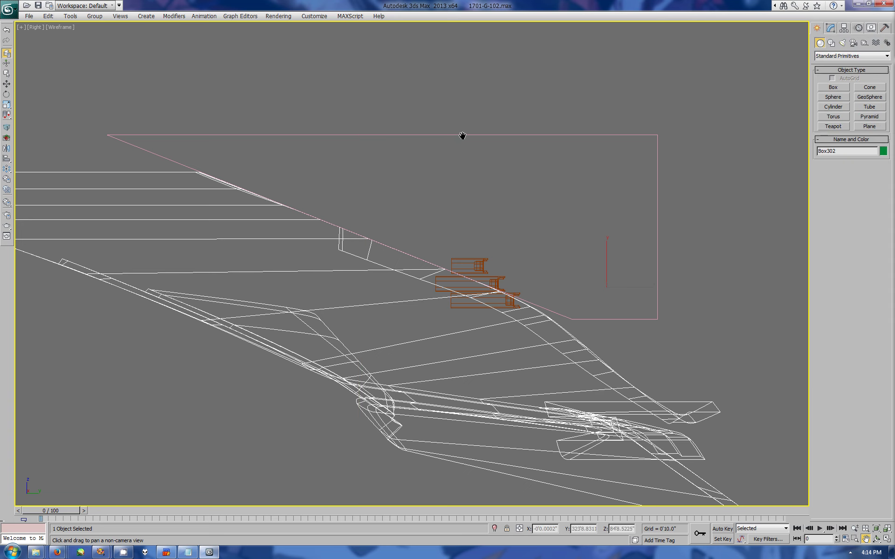
key(w)
click(463, 136)
middle_drag(479, 123, 347, 201)
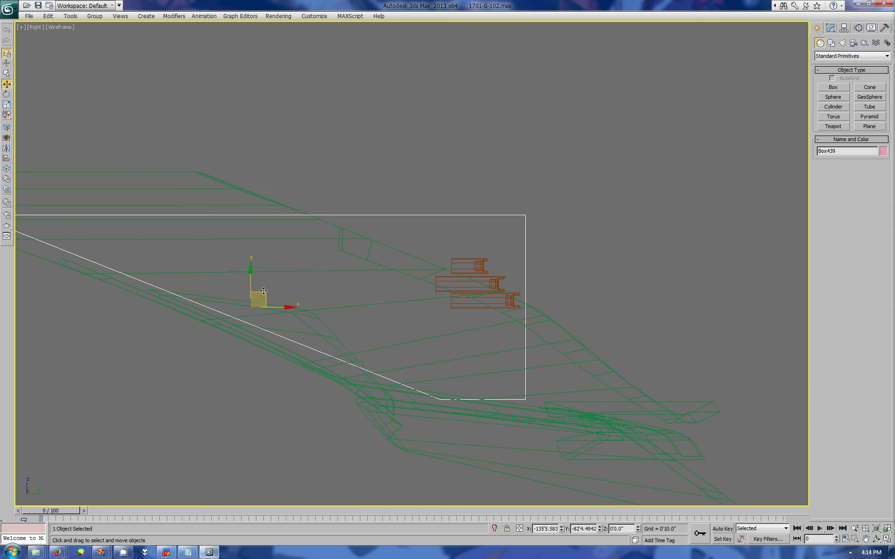
scroll(229, 283, down, 2)
drag(276, 273, 350, 312)
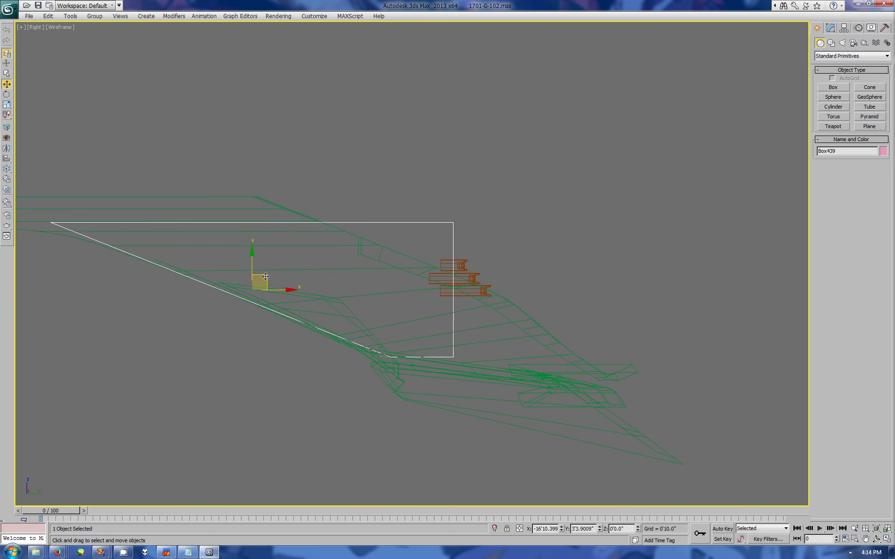
Fit Box439 to the hull by adjusting its corner vertices and shifting the whole box
key(1)
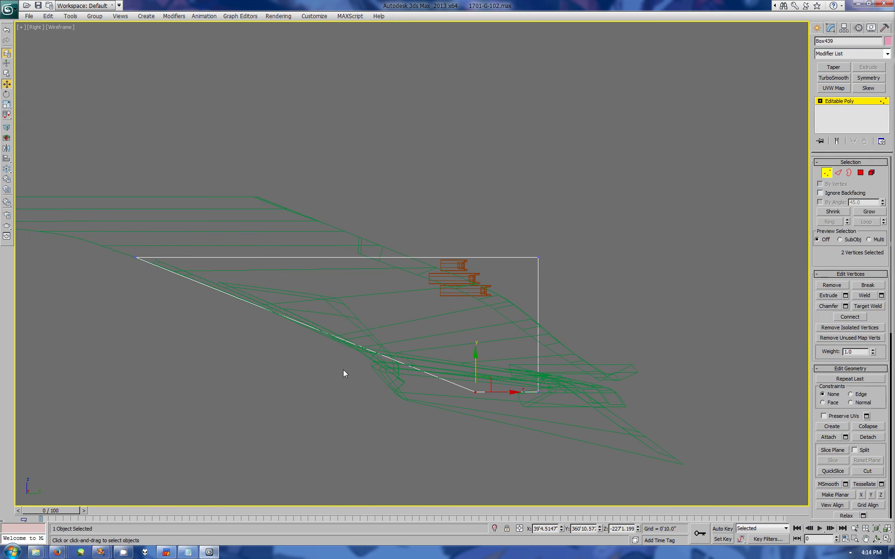
drag(501, 394, 484, 394)
click(817, 28)
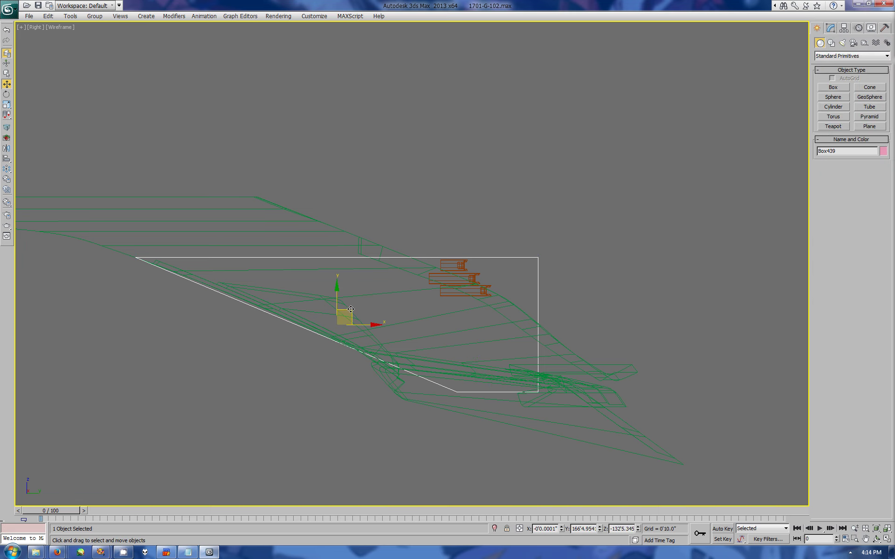
mouse_move(352, 309)
mouse_down()
mouse_move(532, 269)
mouse_move(487, 283)
mouse_up()
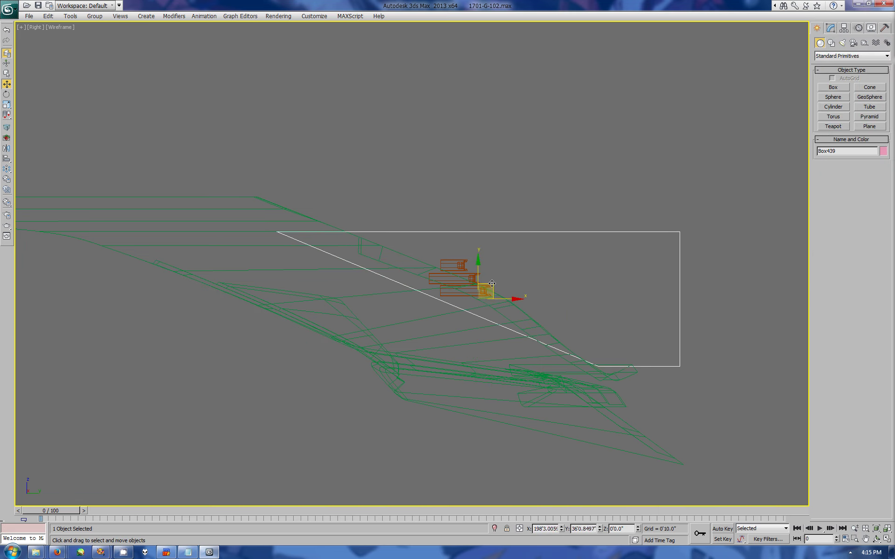
click(830, 28)
click(273, 230)
drag(301, 212, 404, 212)
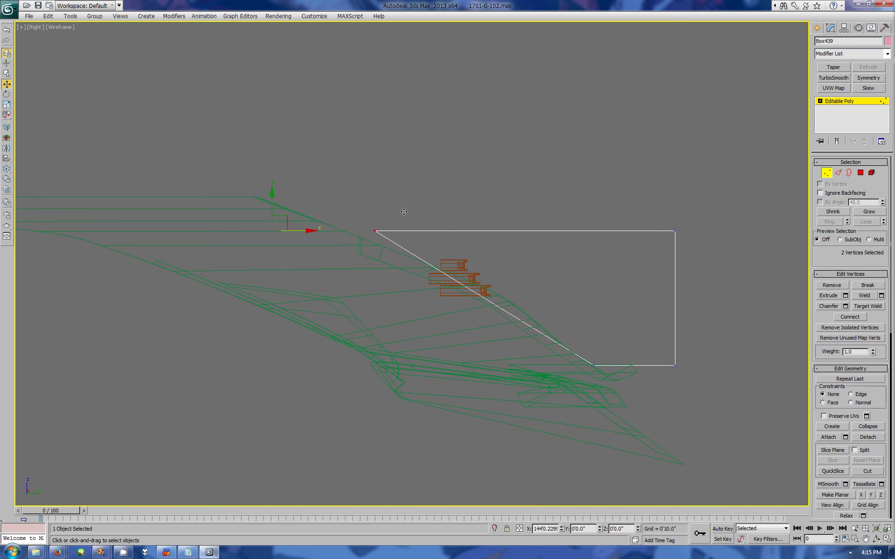
Select two Box302 vertices in Editable Poly and move them right along X
click(817, 28)
click(422, 282)
scroll(466, 289, up, 3)
click(830, 28)
click(839, 123)
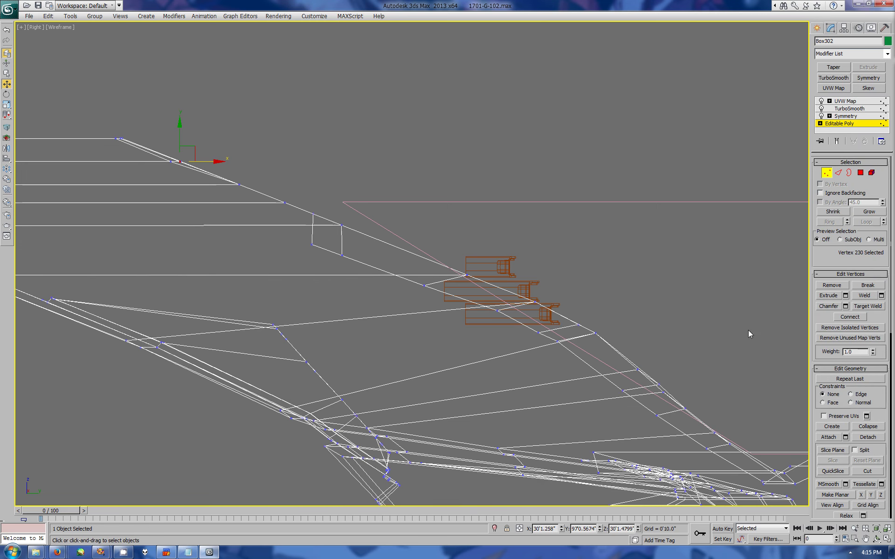
drag(689, 402, 697, 410)
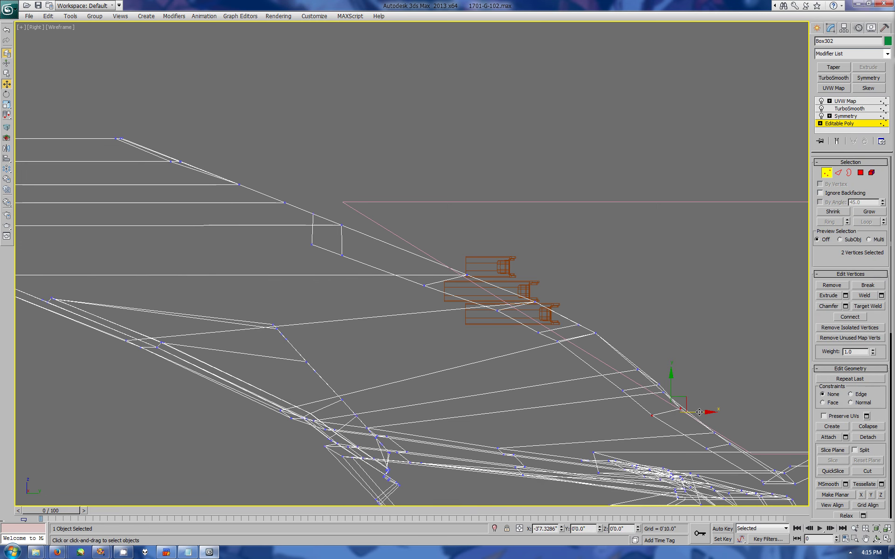
drag(579, 356, 670, 420)
drag(658, 385, 647, 386)
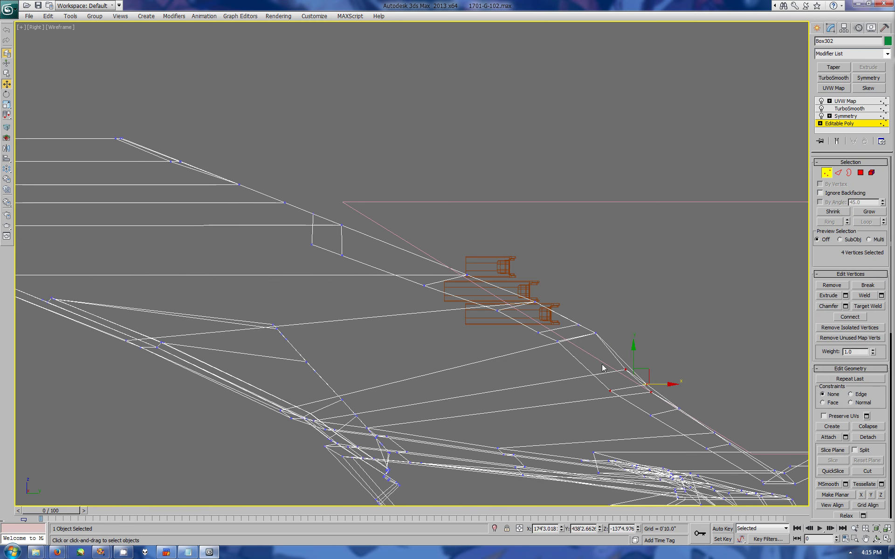
mouse_move(573, 358)
mouse_down()
mouse_move(649, 397)
mouse_move(626, 359)
mouse_move(513, 308)
mouse_up()
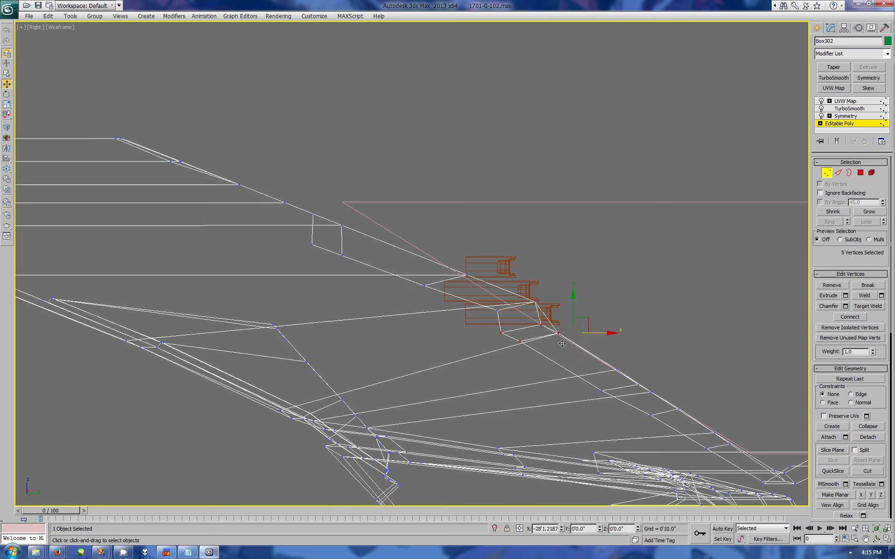
drag(597, 336, 575, 336)
click(614, 369)
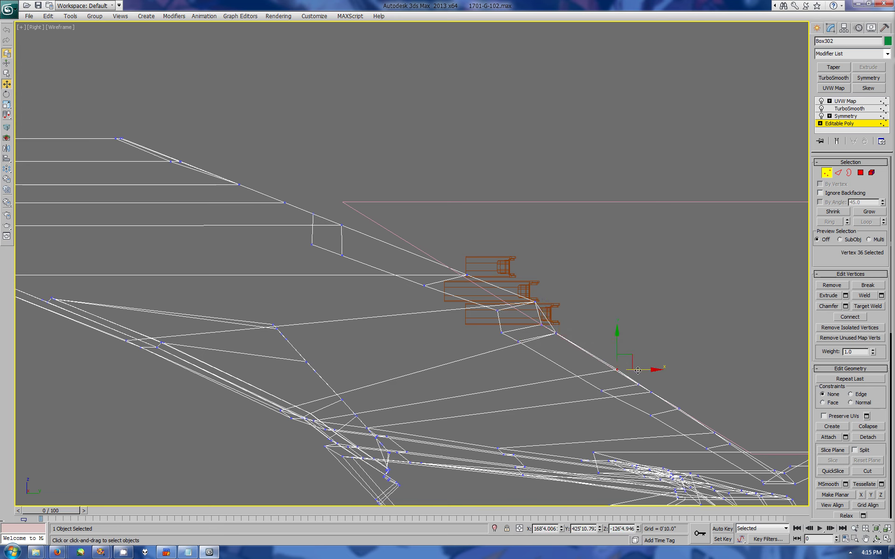
click(679, 409)
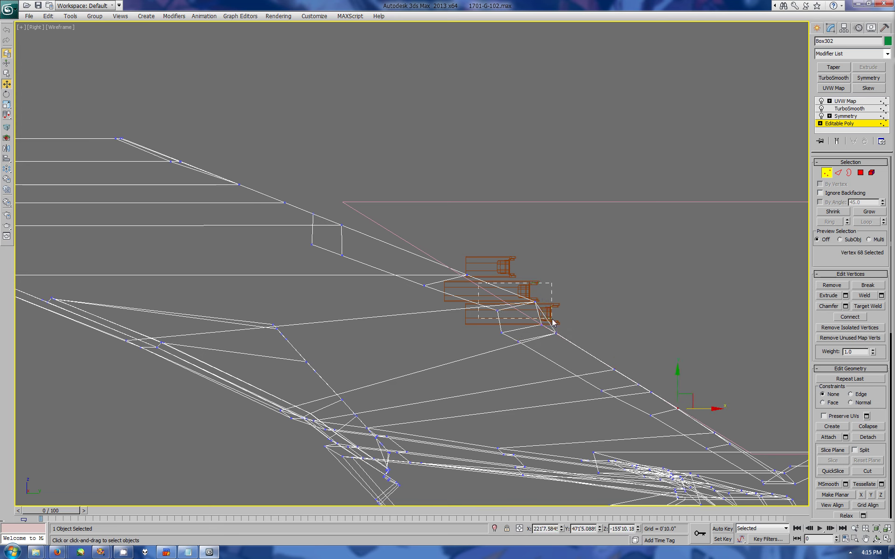
drag(553, 321, 552, 319)
drag(551, 302, 521, 301)
click(555, 333)
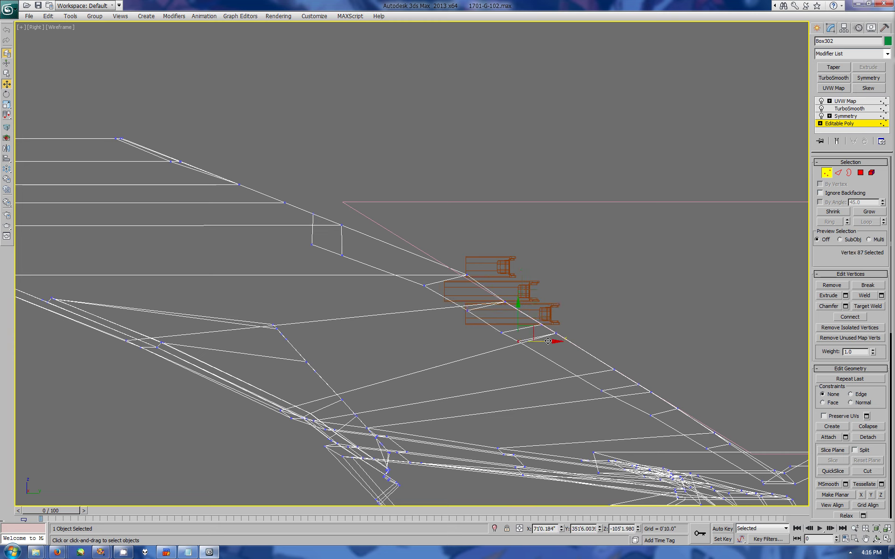
mouse_move(418, 251)
mouse_down()
mouse_move(493, 299)
mouse_move(476, 277)
mouse_up()
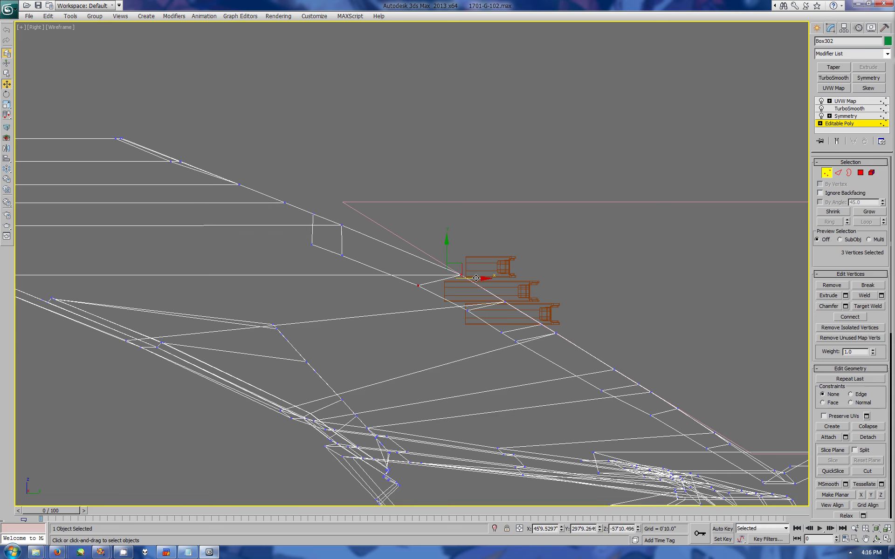
click(821, 28)
click(830, 28)
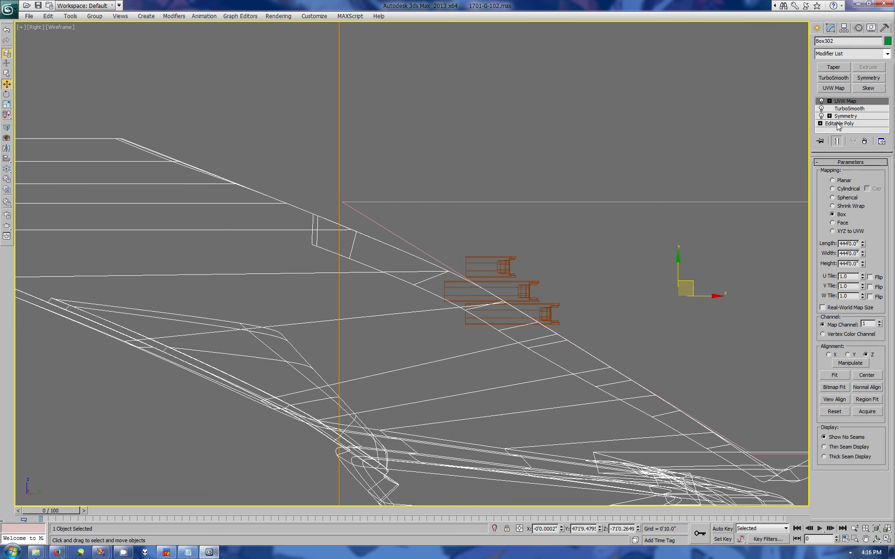
click(839, 124)
key(1)
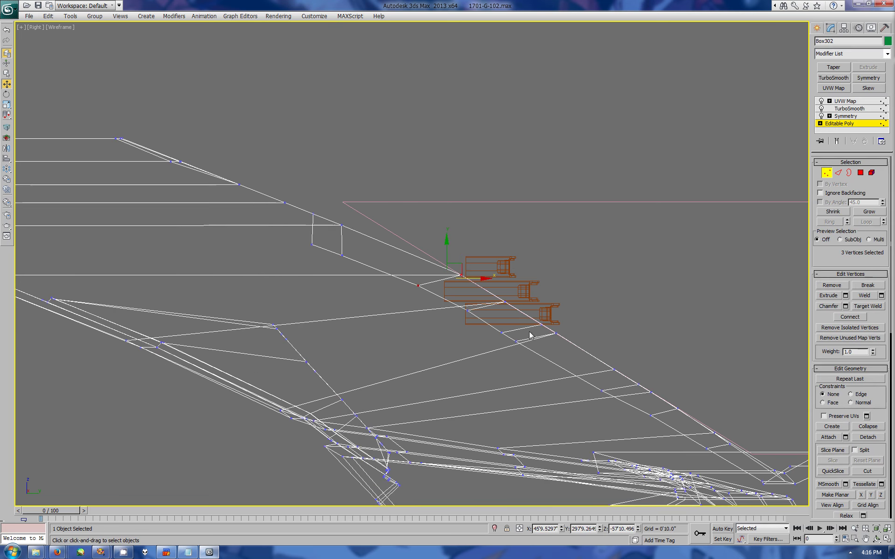
click(461, 310)
click(418, 285)
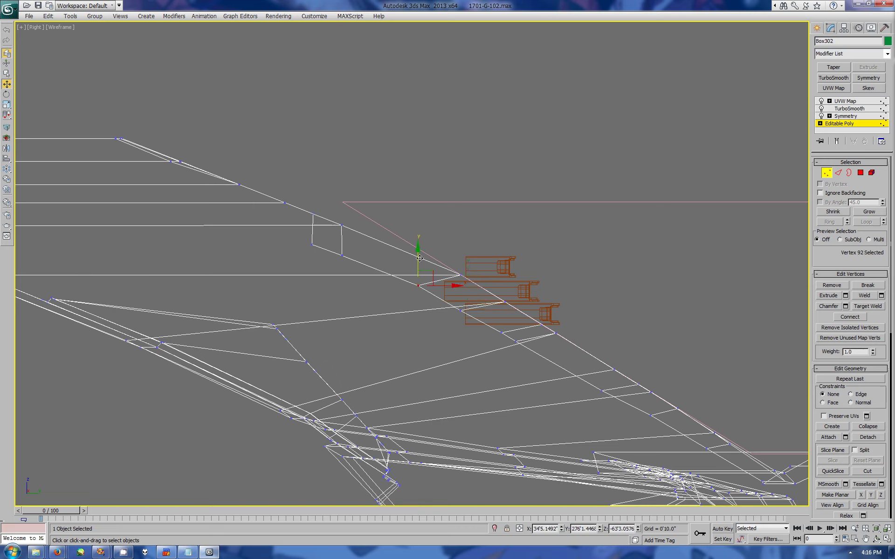
click(650, 415)
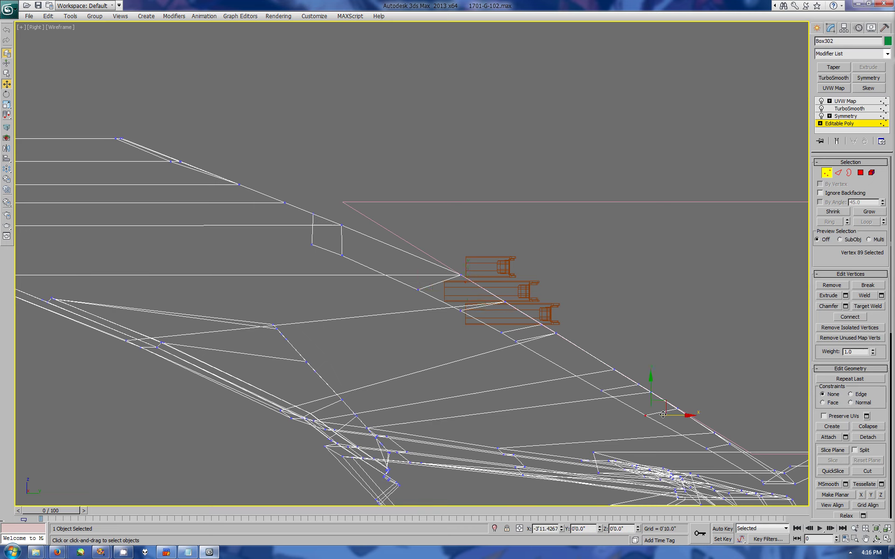
click(703, 449)
click(460, 275)
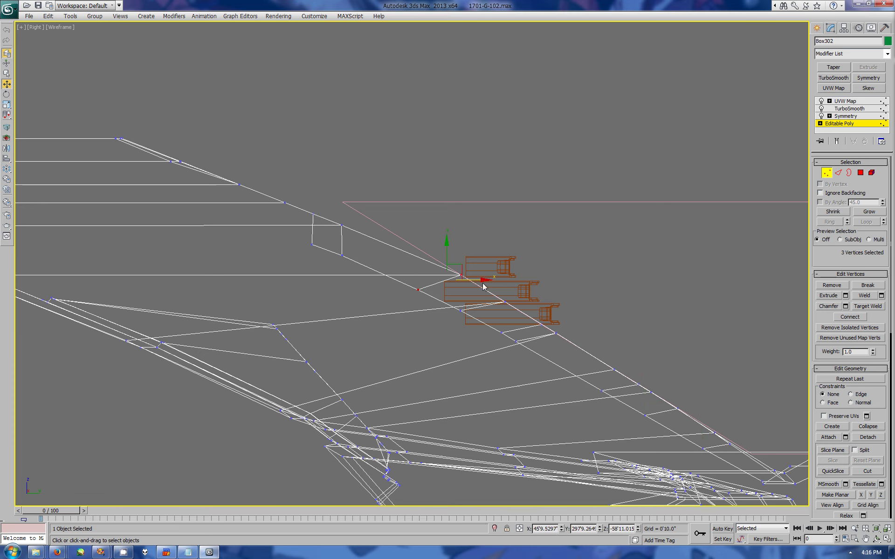
click(817, 28)
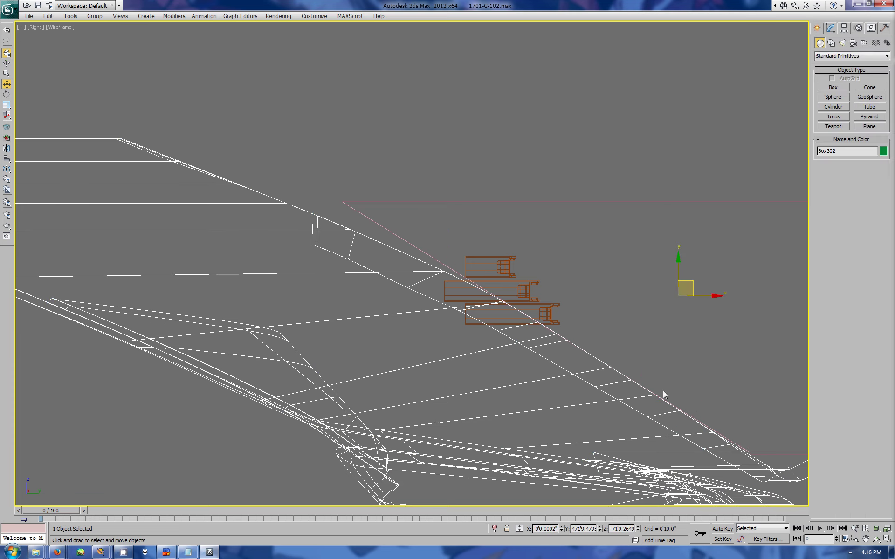
scroll(664, 395, down, 5)
Maximize the back view on the neck junction and select a Box302 vertex there
key(alt+w)
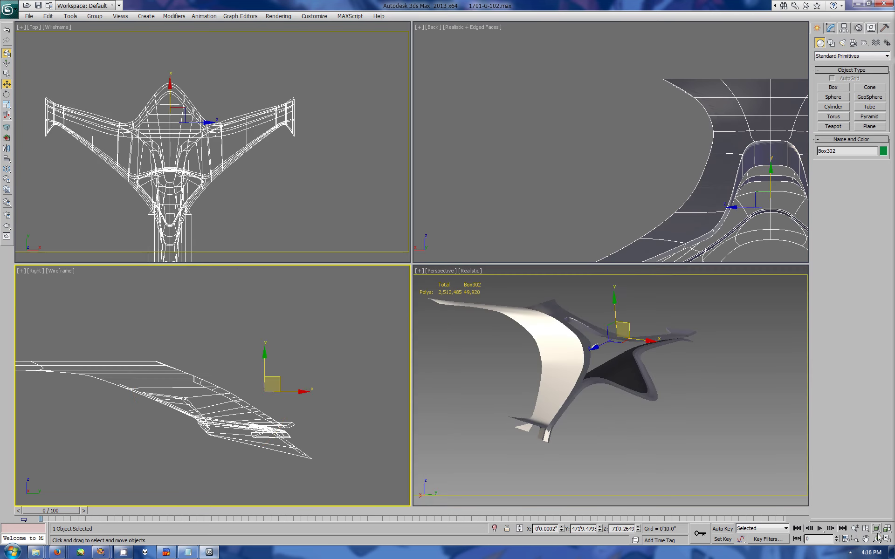
drag(583, 387, 573, 409)
scroll(610, 163, down, 3)
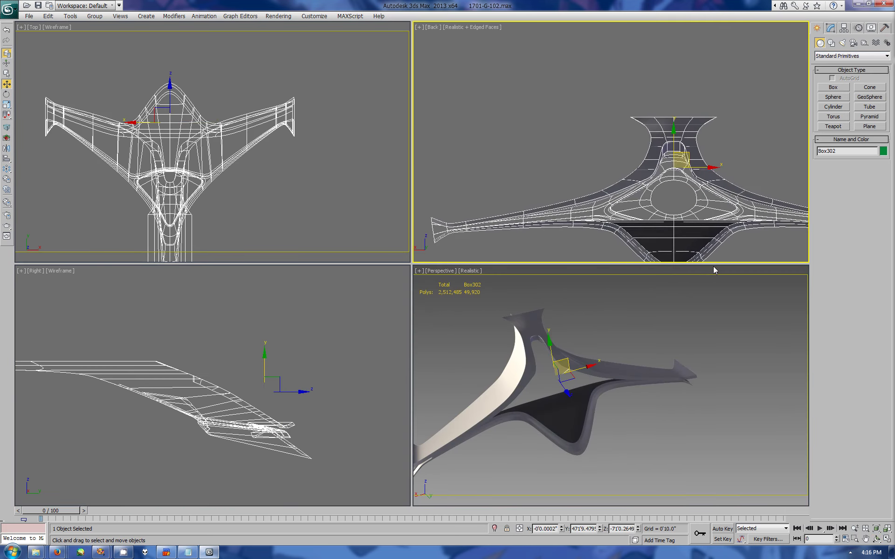
key(alt+w)
middle_drag(607, 404, 607, 362)
click(830, 28)
click(839, 123)
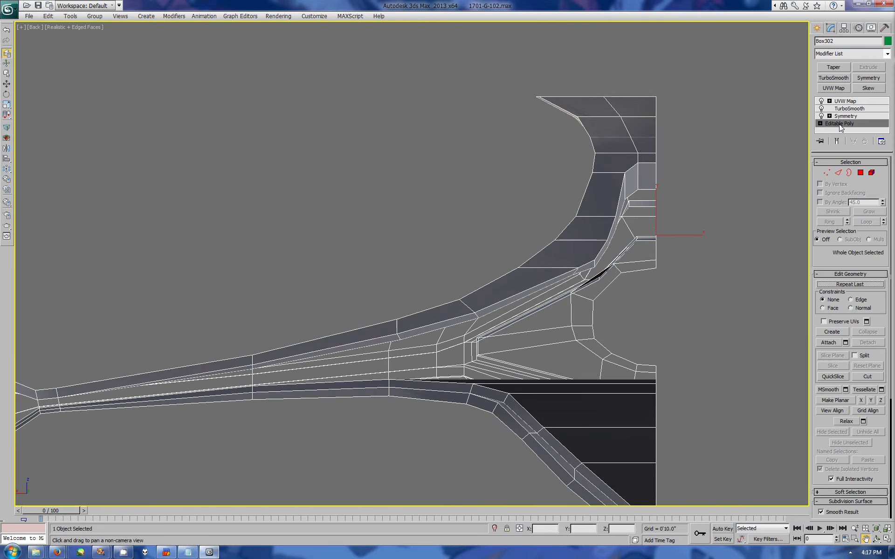
key(1)
key(w)
click(578, 269)
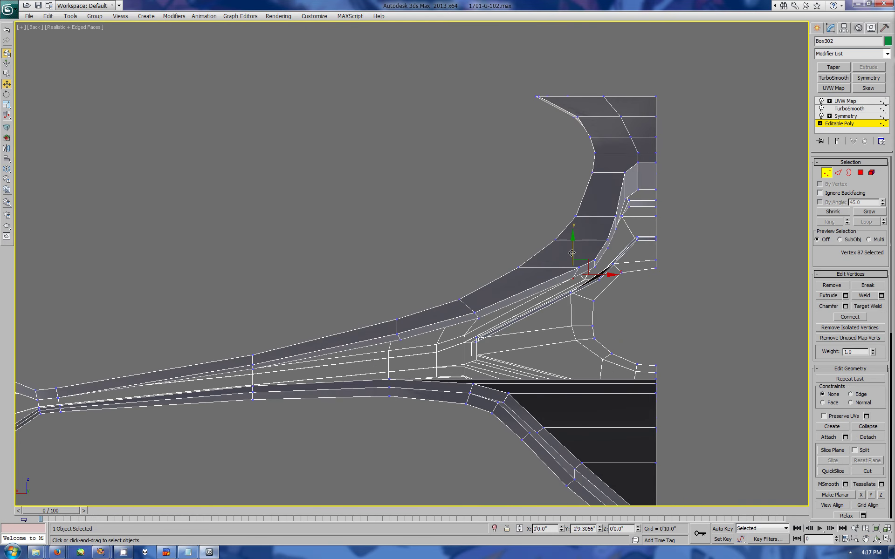
Select edges at the neck junction in Box302's Editable Poly, back in four-view layout
click(817, 28)
click(830, 28)
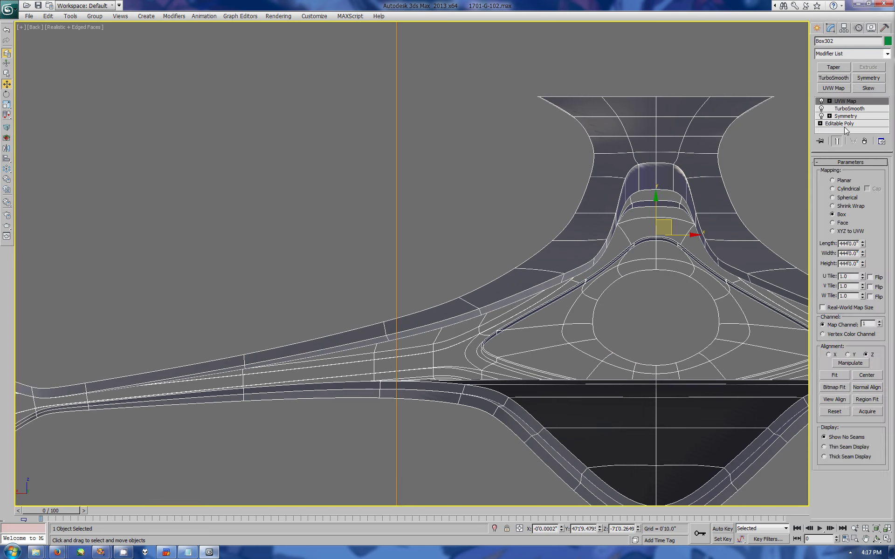
click(838, 123)
key(2)
click(588, 276)
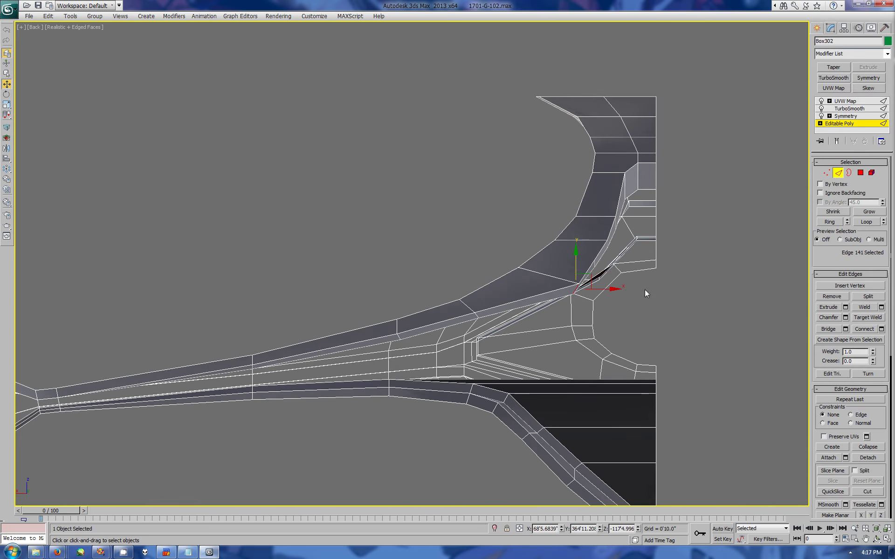
key(alt+w)
key(ctrl+r)
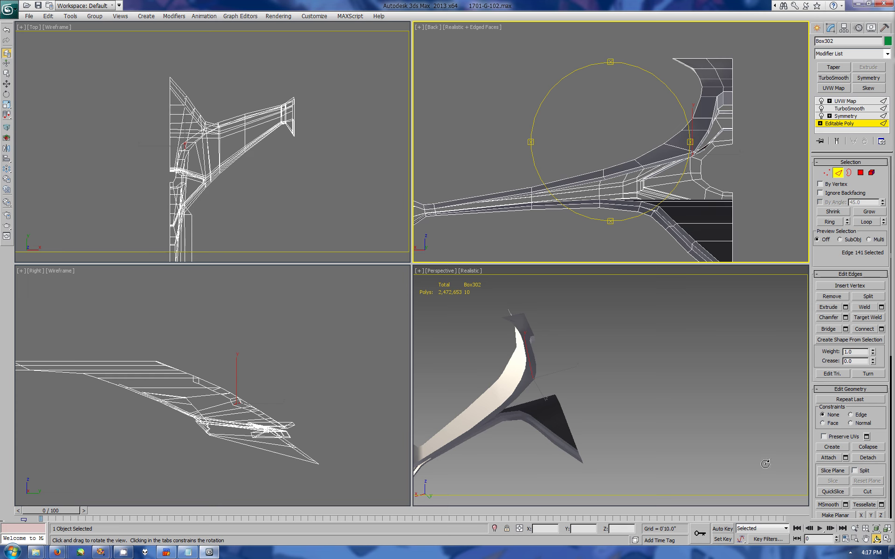
key(w)
scroll(775, 135, up, 4)
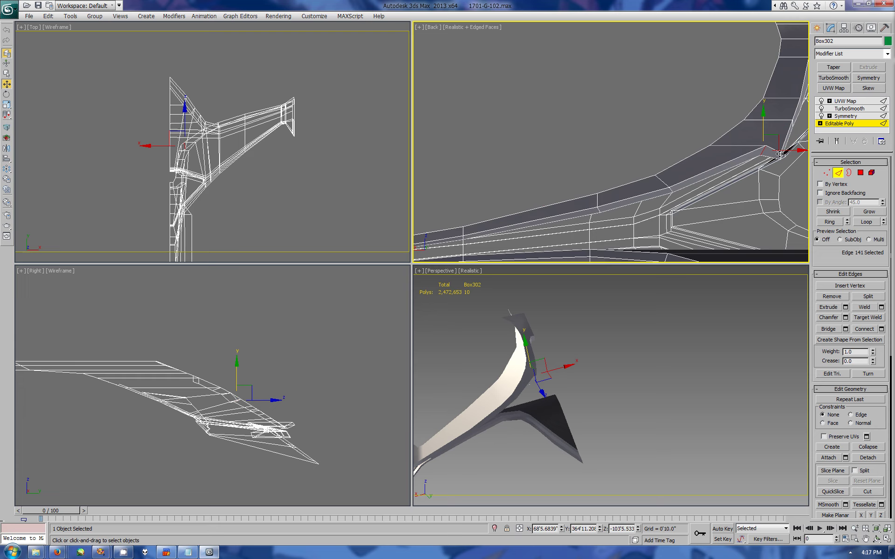
ctrl+drag(780, 154, 783, 159)
Shift the wing-edge edges along the hull in the side view, then undo the move
scroll(266, 347, up, 5)
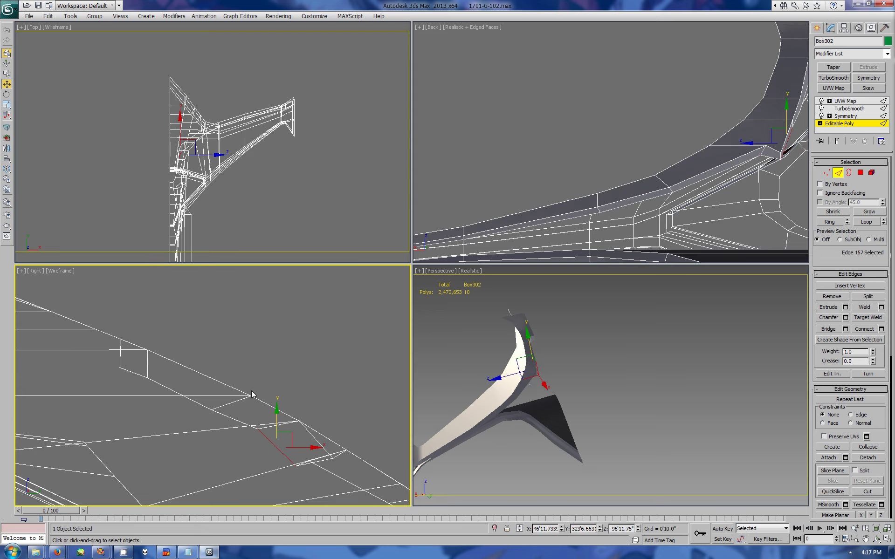
alt+click(318, 474)
alt+click(328, 460)
drag(327, 461, 375, 466)
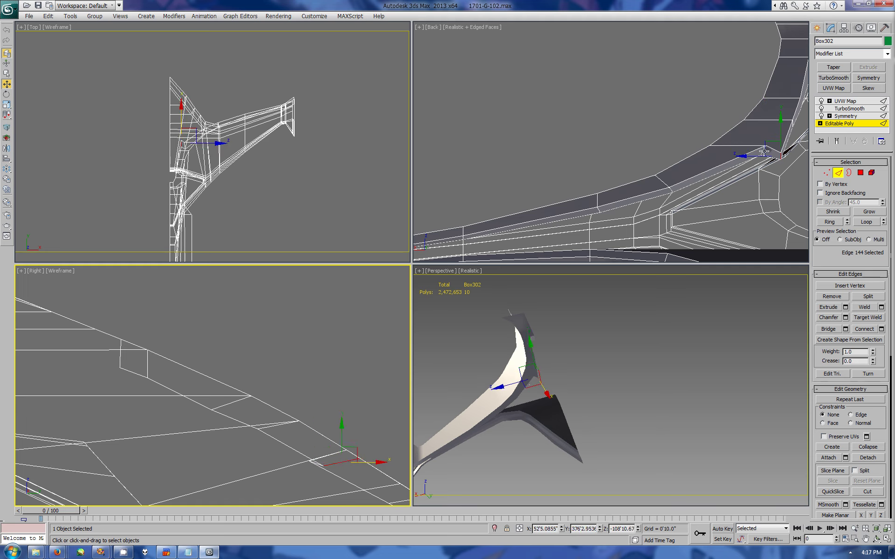
key(ctrl+z)
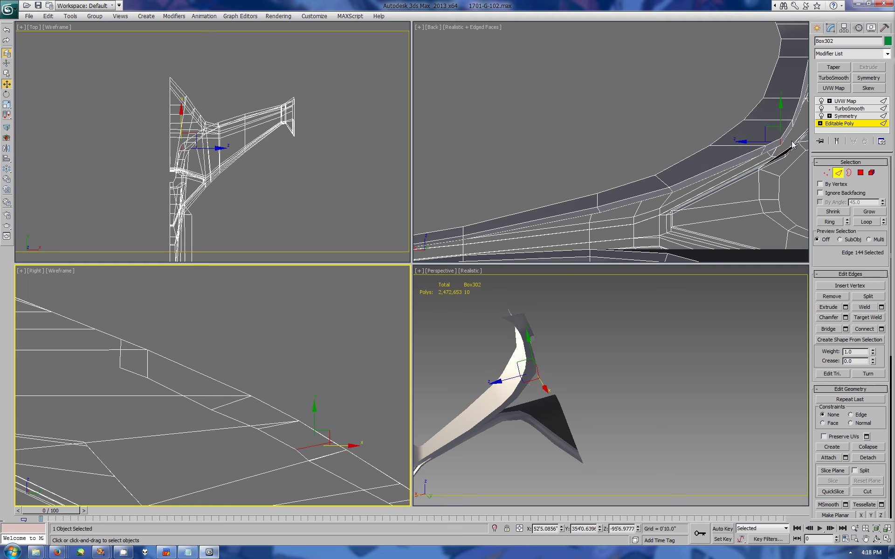
Select the three vertices near the leading edge, then Unhide All in Display settings
click(826, 173)
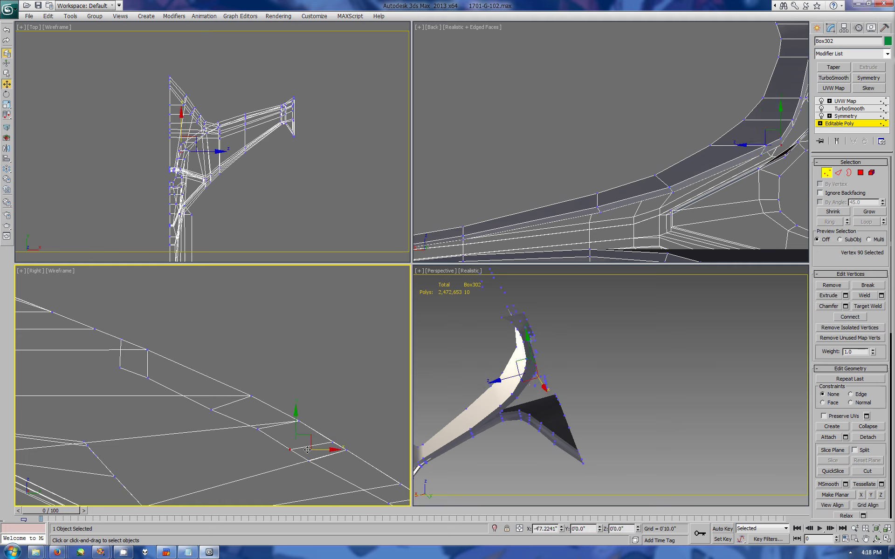
ctrl+click(256, 428)
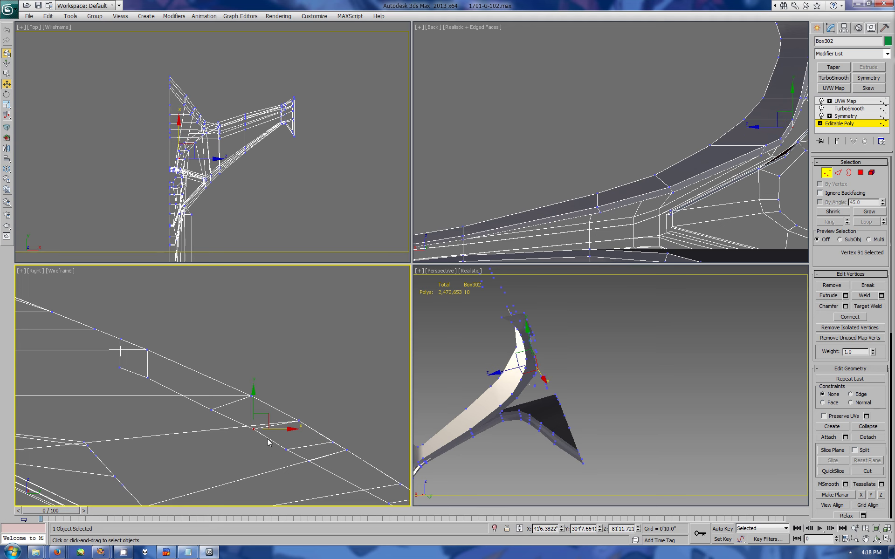
scroll(160, 396, down, 2)
drag(133, 366, 160, 396)
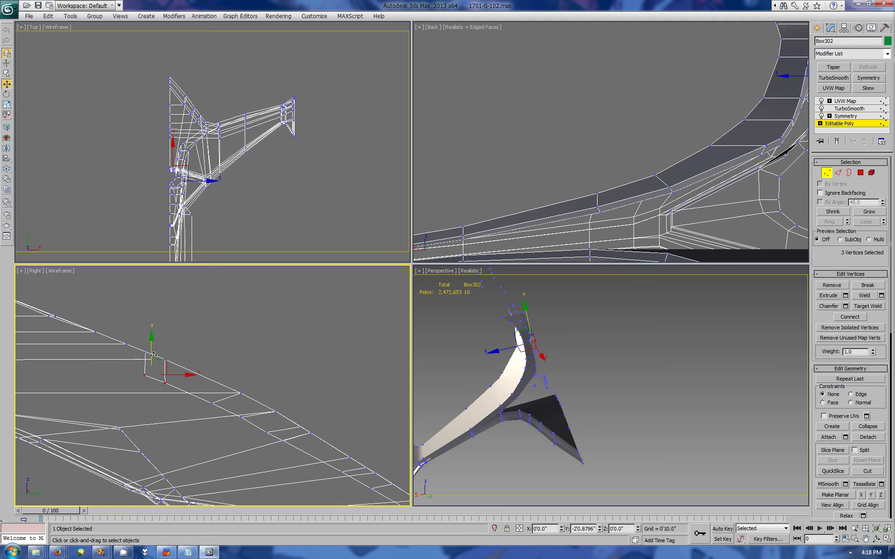
scroll(158, 361, down, 1)
click(817, 28)
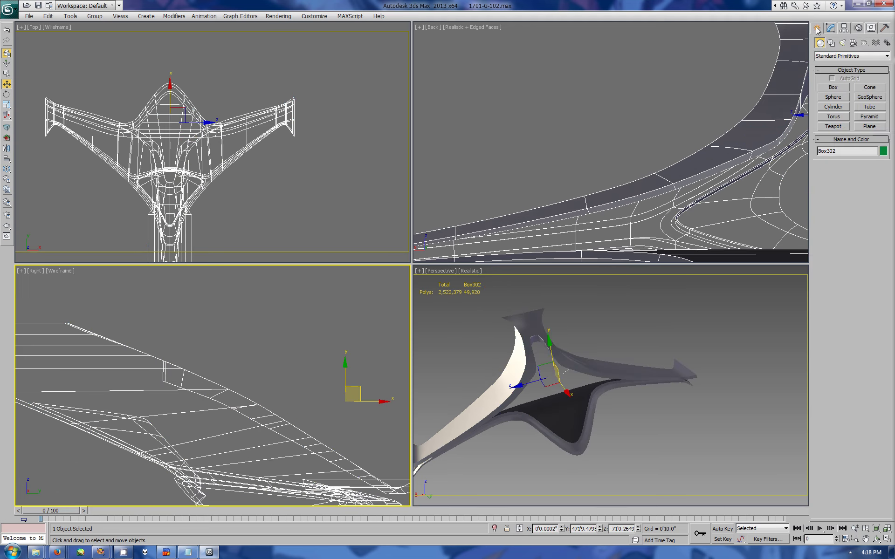
click(871, 28)
Unhide all objects, orbit under the saucer, and open Box326 at vertex level
click(850, 302)
click(873, 538)
drag(606, 387, 676, 326)
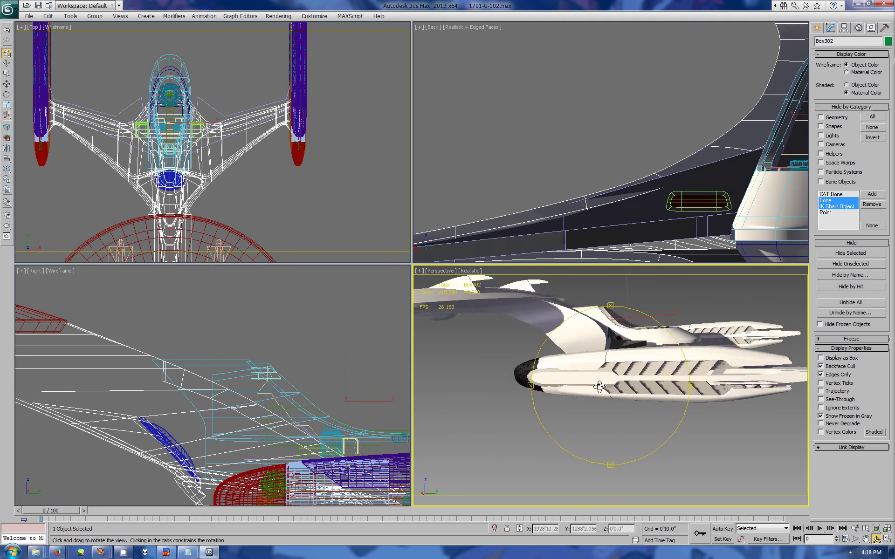
right_click(727, 170)
click(727, 170)
click(830, 28)
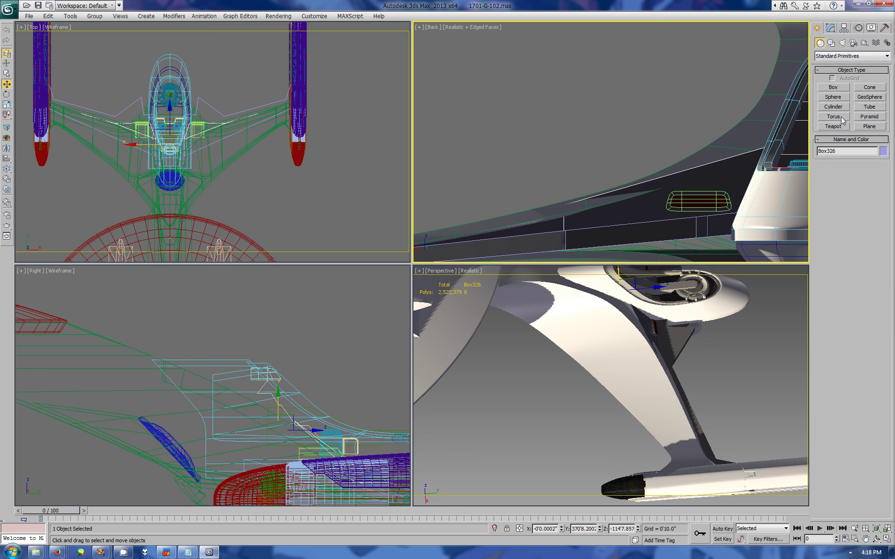
click(839, 116)
click(827, 173)
Move several Box326 vertices slightly in the top view
click(183, 140)
drag(183, 140, 183, 146)
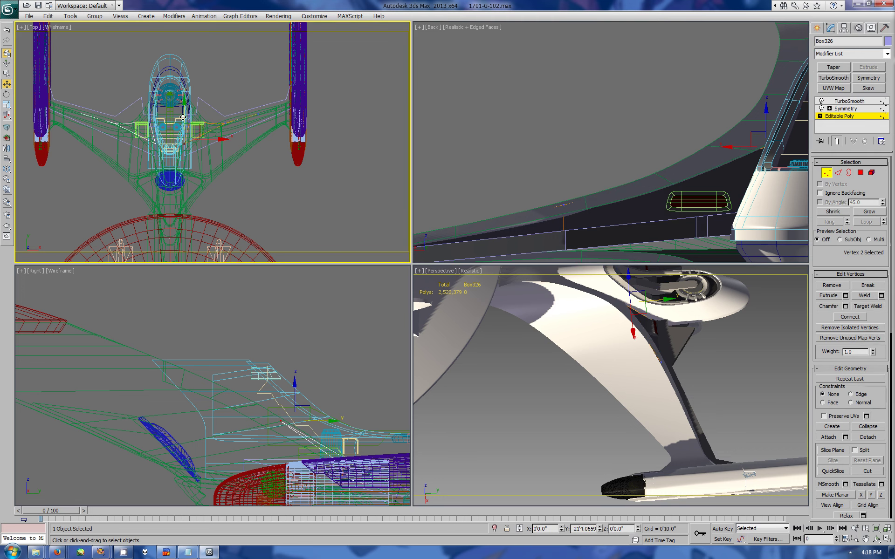
drag(221, 111, 232, 136)
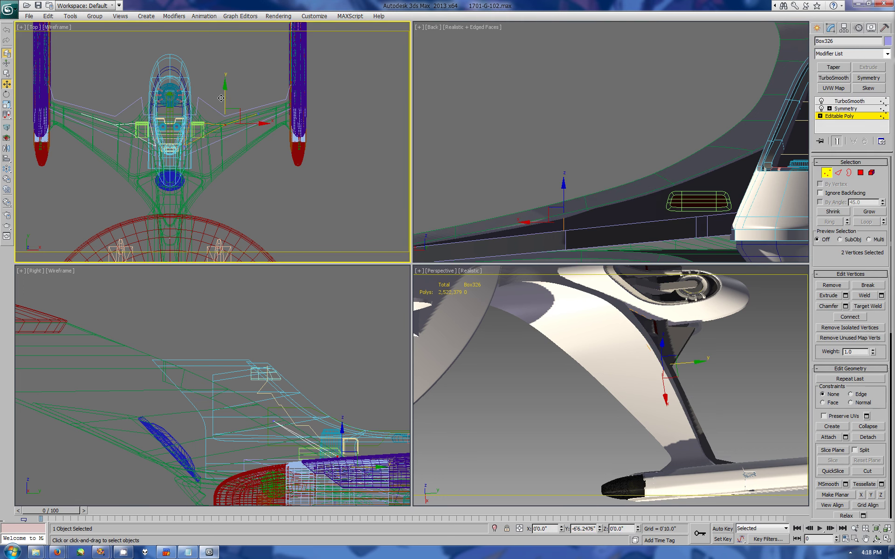
drag(226, 98, 224, 99)
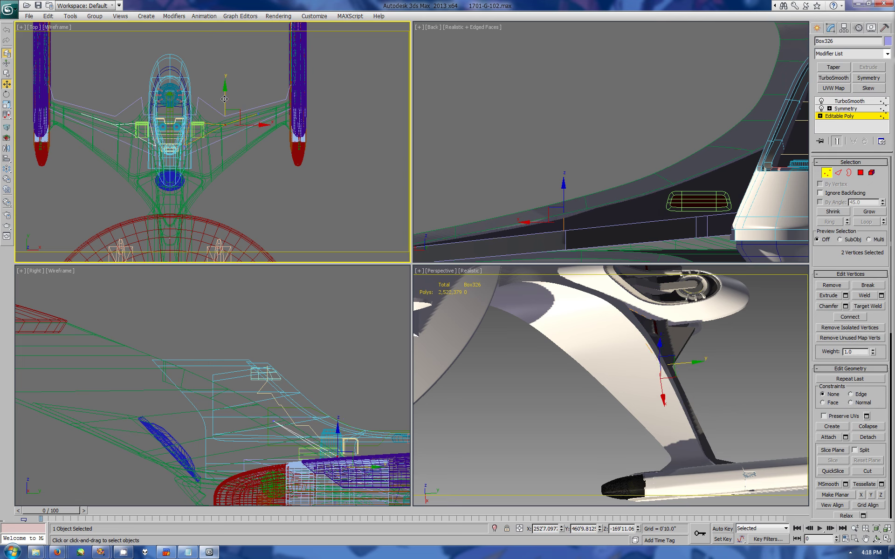
drag(181, 123, 185, 99)
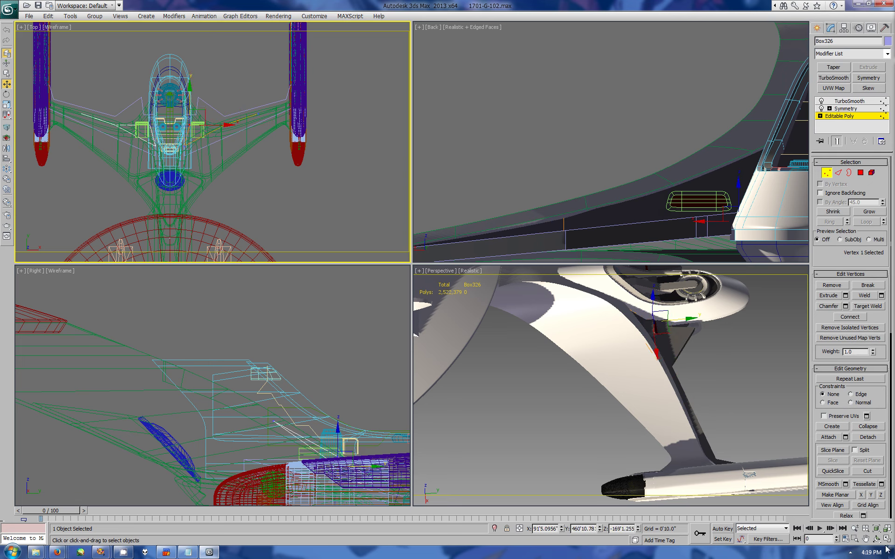
alt+middle_drag(512, 308, 544, 334)
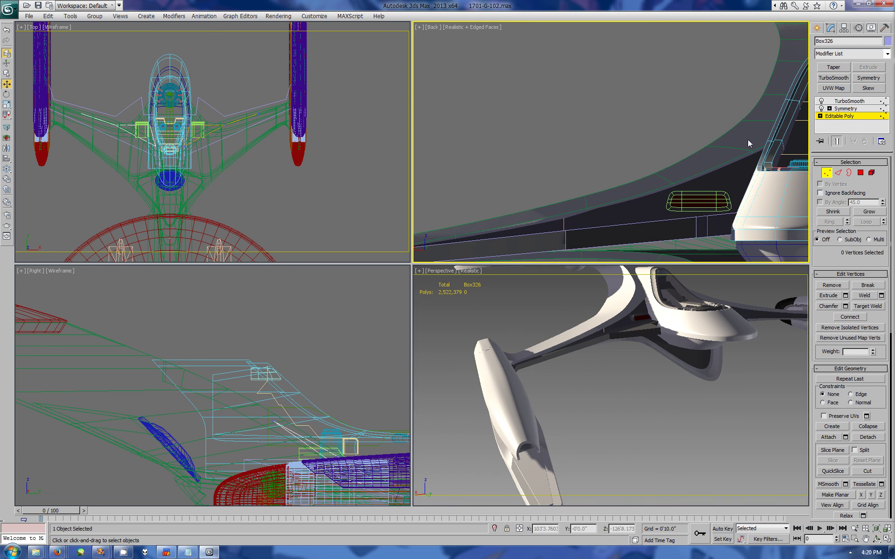
Select the vent Box438 and all of its vertices in Editable Poly
key(w)
click(699, 202)
click(840, 117)
key(1)
drag(575, 144, 779, 230)
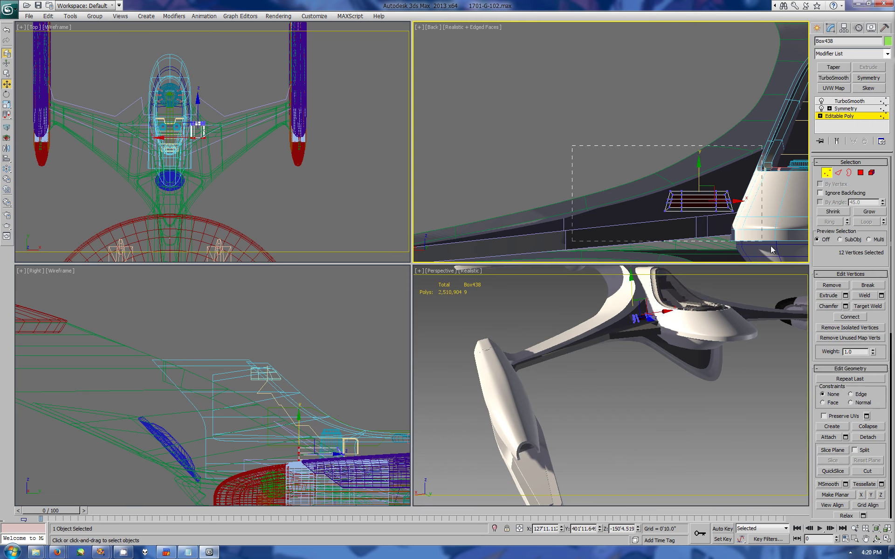
scroll(681, 169, up, 5)
middle_drag(681, 170, 634, 125)
scroll(634, 126, up, 2)
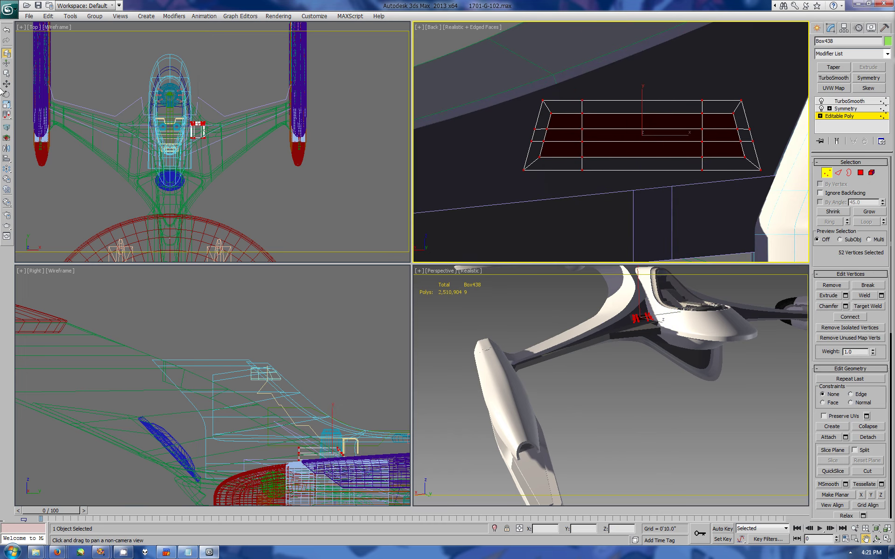
Rotate the vent's vertices 90° so the vent stands upright
key(e)
drag(667, 111, 685, 154)
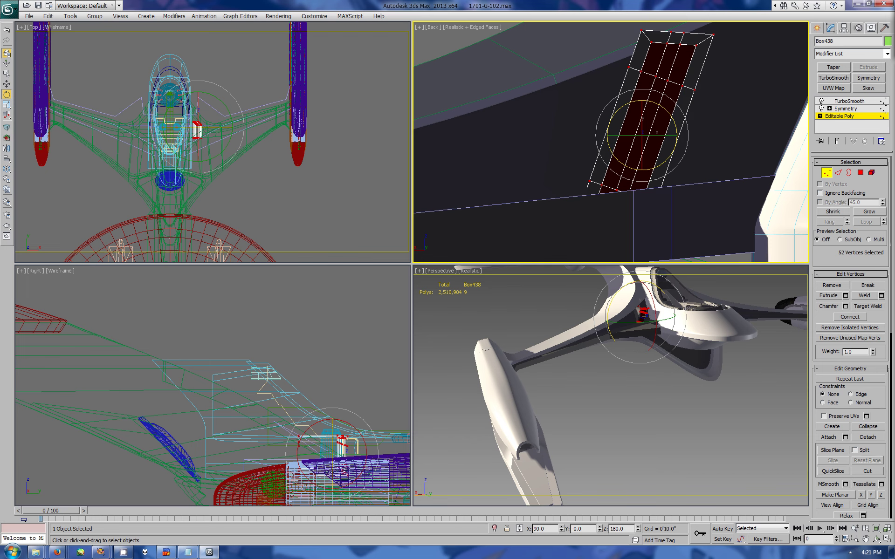
key(ctrl+z)
key(ctrl+y)
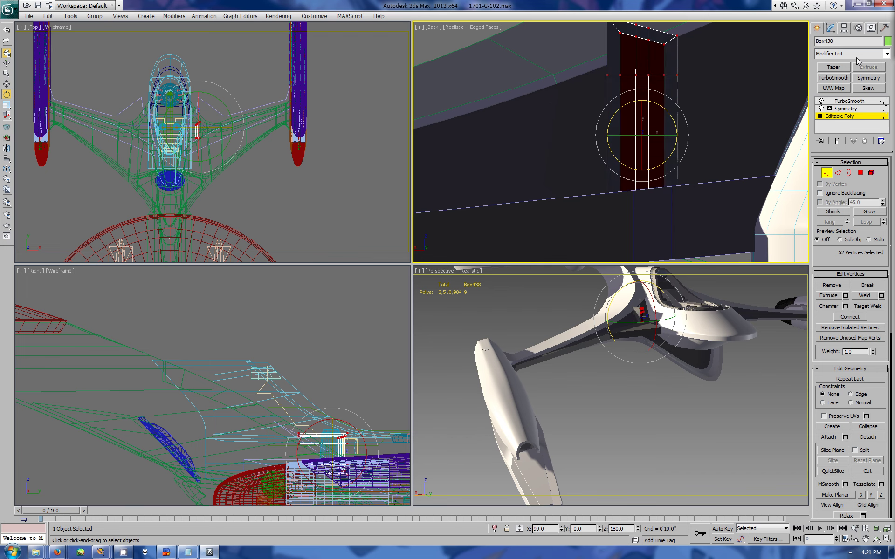
key(ctrl+z)
key(ctrl+y)
Slide the vent right and up toward its place beside the neck
key(w)
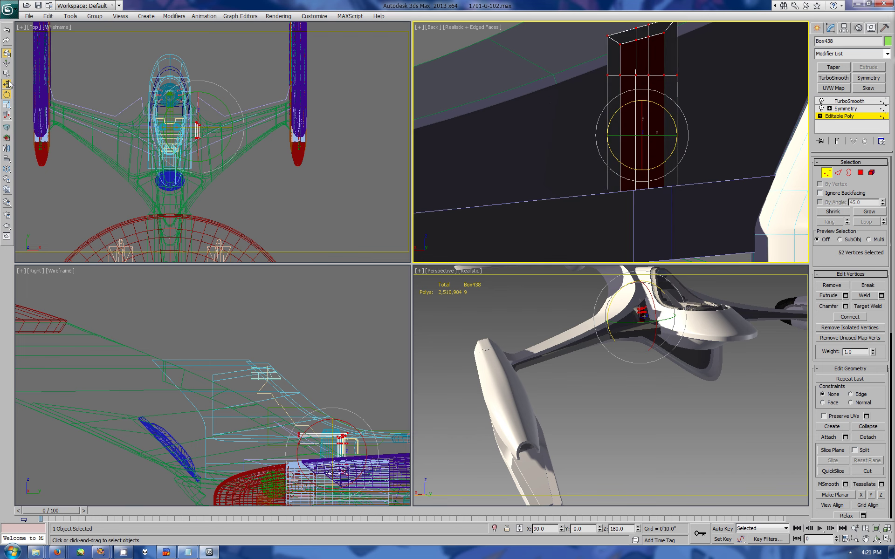
drag(643, 135, 727, 107)
middle_drag(653, 140, 616, 121)
mouse_move(699, 93)
mouse_down()
mouse_move(710, 79)
mouse_move(673, 65)
mouse_up()
scroll(710, 79, down, 2)
click(877, 539)
drag(676, 354, 727, 342)
Zoom the maximized perspective view onto the vent and push it down into the hull
key(alt+w)
key(z)
mouse_move(462, 254)
mouse_down()
mouse_move(472, 278)
mouse_move(448, 261)
mouse_move(413, 192)
mouse_up()
key(e)
key(w)
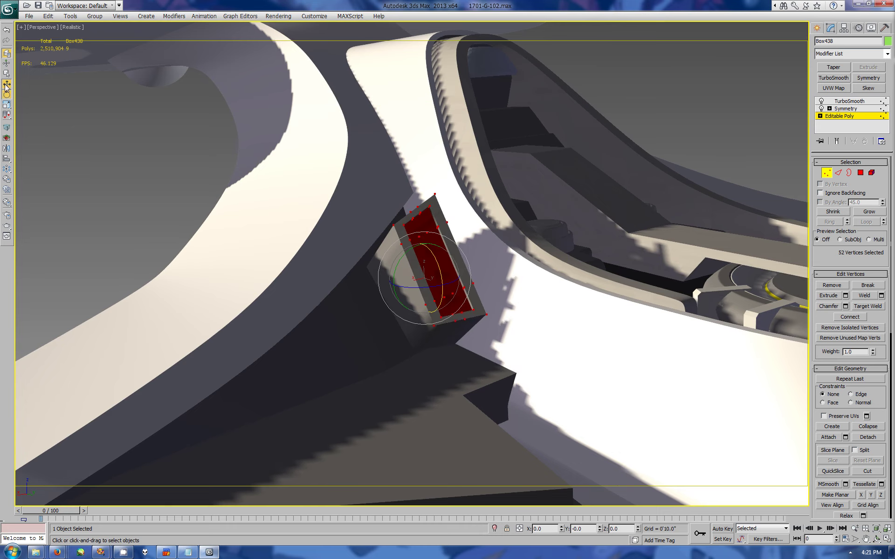
drag(425, 278, 401, 254)
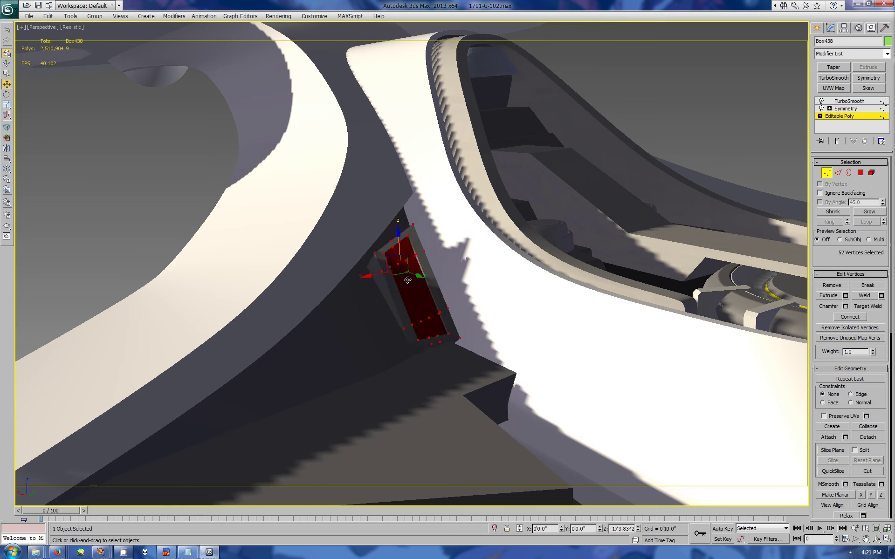
Nudge the vent slightly along its height, then orbit out to see the whole ship
key(ctrl+r)
scroll(414, 300, up, 3)
mouse_move(414, 300)
mouse_down()
mouse_move(541, 313)
mouse_move(382, 295)
mouse_move(439, 294)
mouse_move(463, 363)
mouse_move(448, 327)
mouse_up()
click(816, 29)
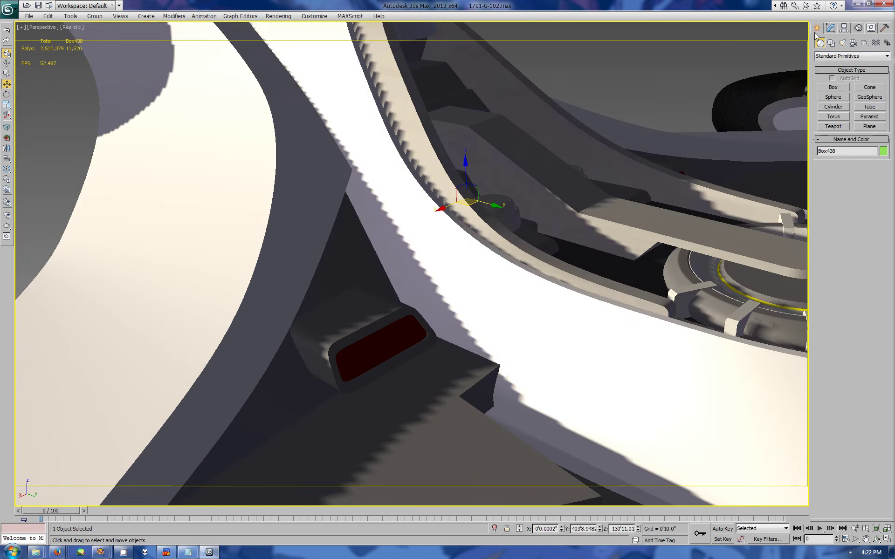
drag(466, 184, 459, 173)
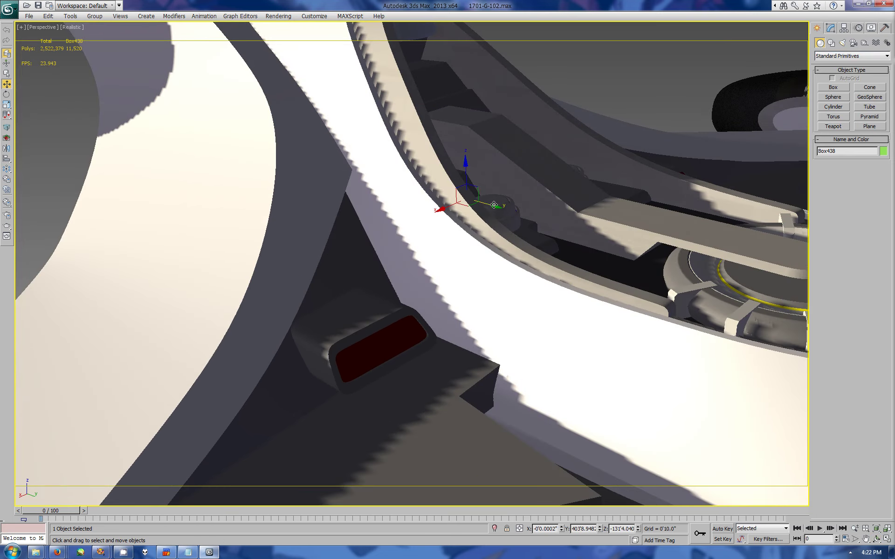
scroll(494, 205, down, 10)
key(ctrl+r)
mouse_move(419, 279)
mouse_down()
mouse_move(376, 283)
mouse_move(382, 344)
mouse_move(261, 338)
mouse_move(440, 330)
mouse_move(358, 316)
mouse_move(386, 216)
mouse_move(381, 276)
mouse_move(362, 235)
mouse_move(376, 261)
mouse_move(409, 214)
mouse_move(399, 259)
mouse_move(435, 247)
mouse_move(430, 260)
mouse_move(338, 293)
mouse_move(558, 359)
mouse_up()
Turn on Edged Faces (F4) and orbit in behind the ship toward the neck and cockpit
middle_drag(559, 359, 419, 323)
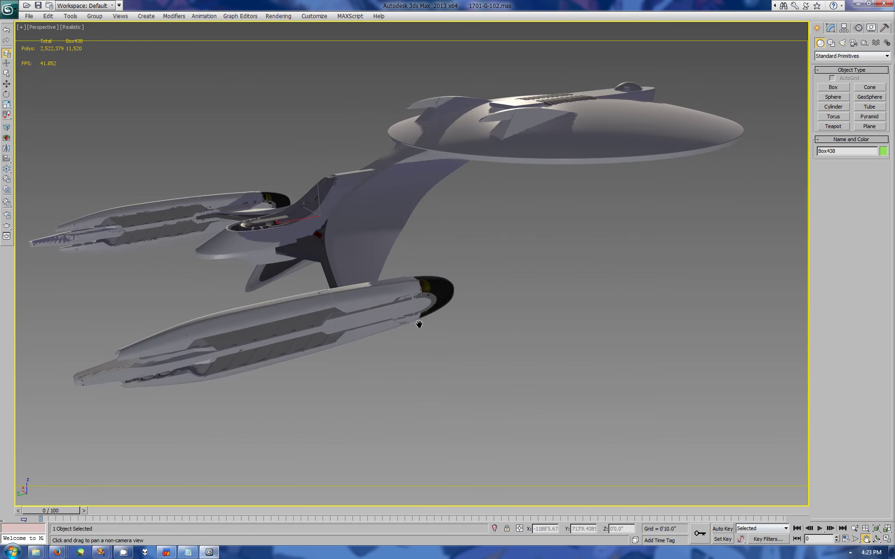
middle_drag(419, 324, 393, 304)
mouse_move(393, 304)
mouse_down()
mouse_move(475, 270)
mouse_move(390, 237)
mouse_up()
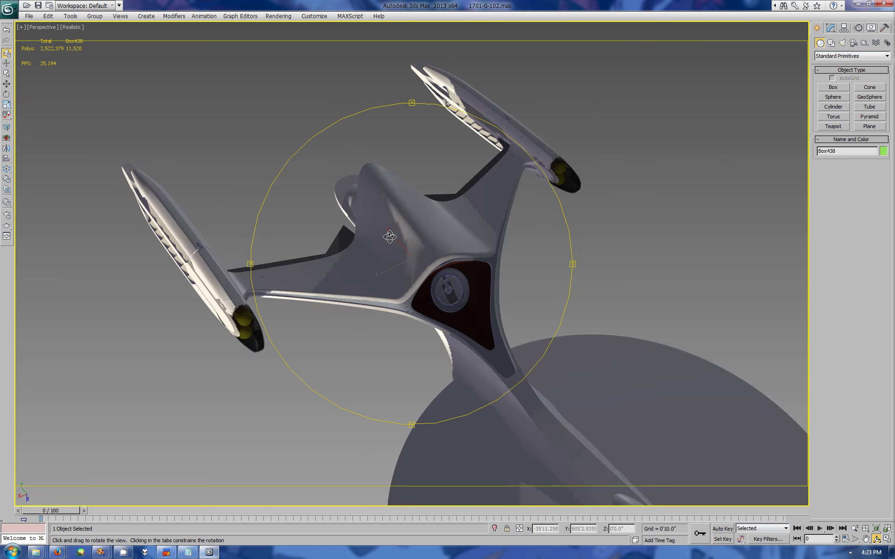
mouse_move(457, 285)
mouse_down()
mouse_move(417, 284)
mouse_move(107, 63)
mouse_up()
key(F4)
drag(71, 27, 374, 234)
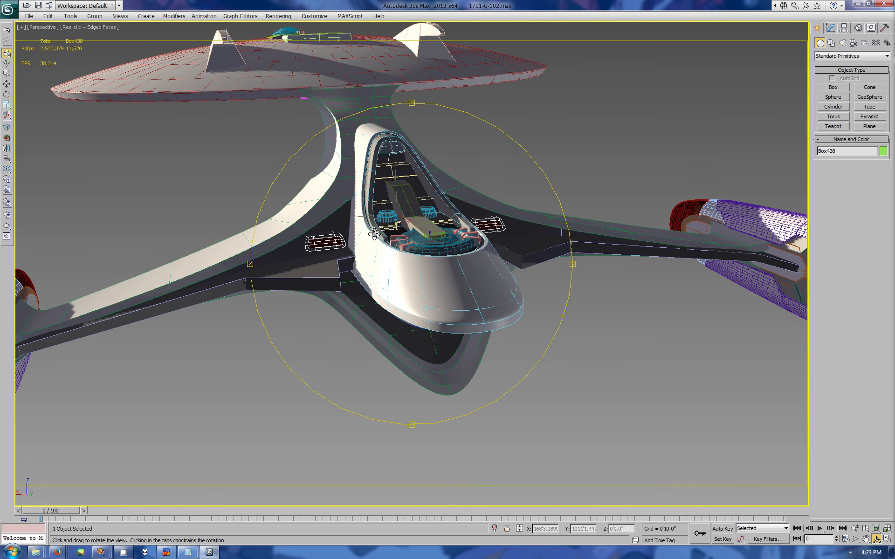
drag(306, 296, 336, 261)
Shift-drag the neck hull piece Box302 to make a copy
key(w)
click(416, 187)
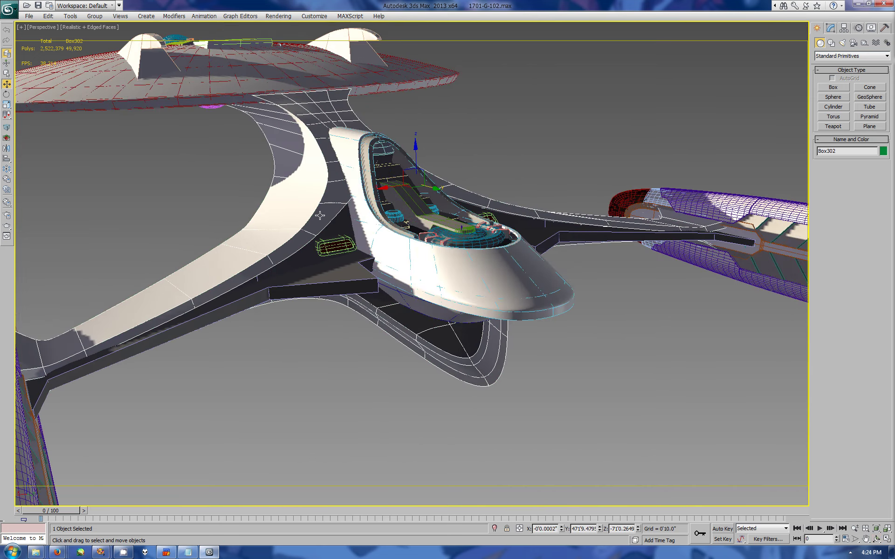
shift+drag(416, 187, 419, 189)
key(Return)
key(Return)
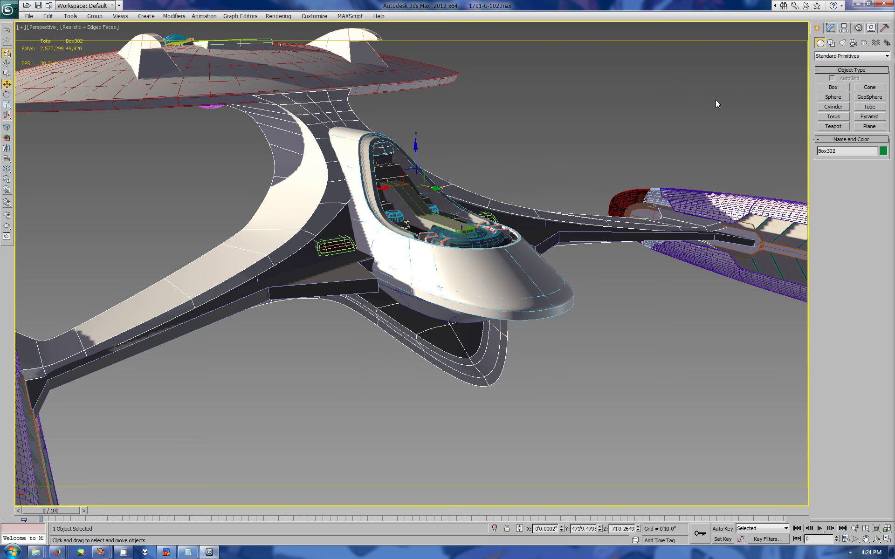
Hide all but the neck piece and pick its vertices in the maximized right view
click(871, 27)
click(825, 166)
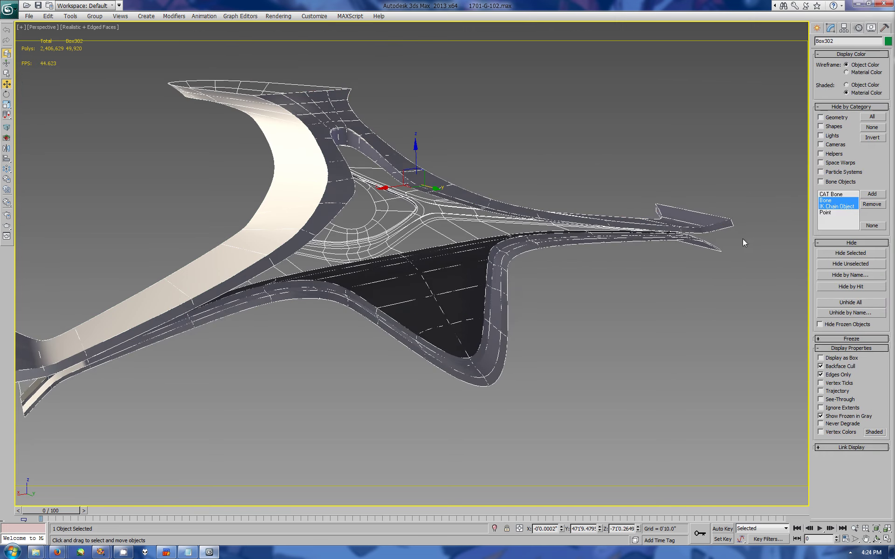
click(830, 28)
click(857, 123)
key(alt+w)
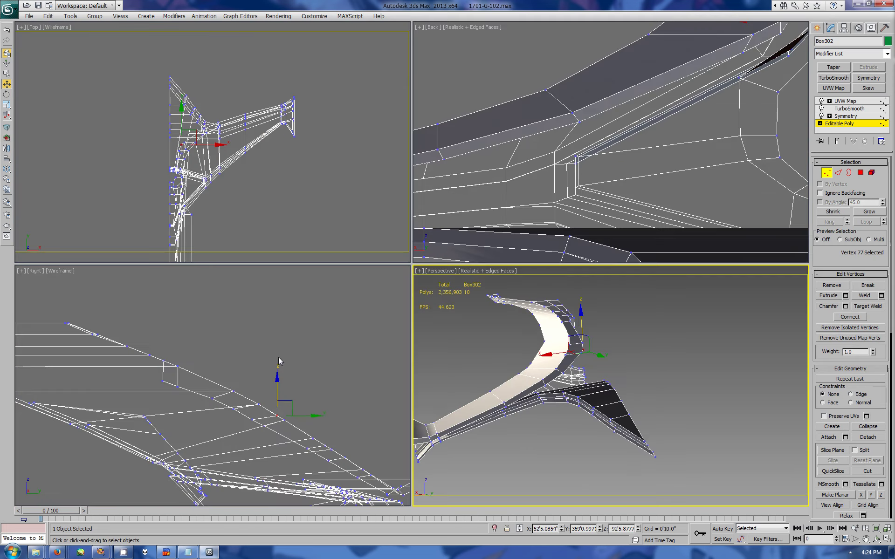
right_click(210, 373)
key(alt+w)
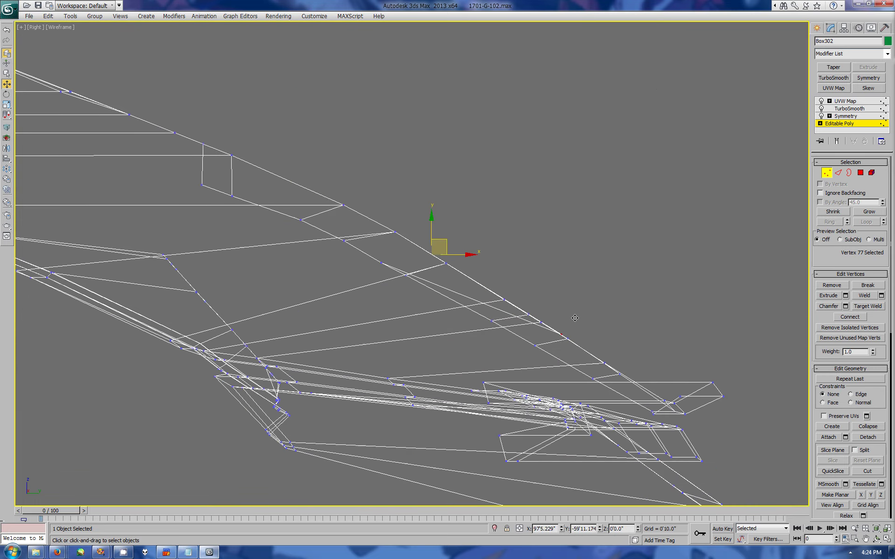
click(567, 338)
Pull the selected neck edges outward into a pointed spike in the right view
key(alt+w)
key(ctrl+r)
mouse_move(573, 373)
mouse_down()
mouse_move(554, 391)
mouse_move(536, 373)
mouse_up()
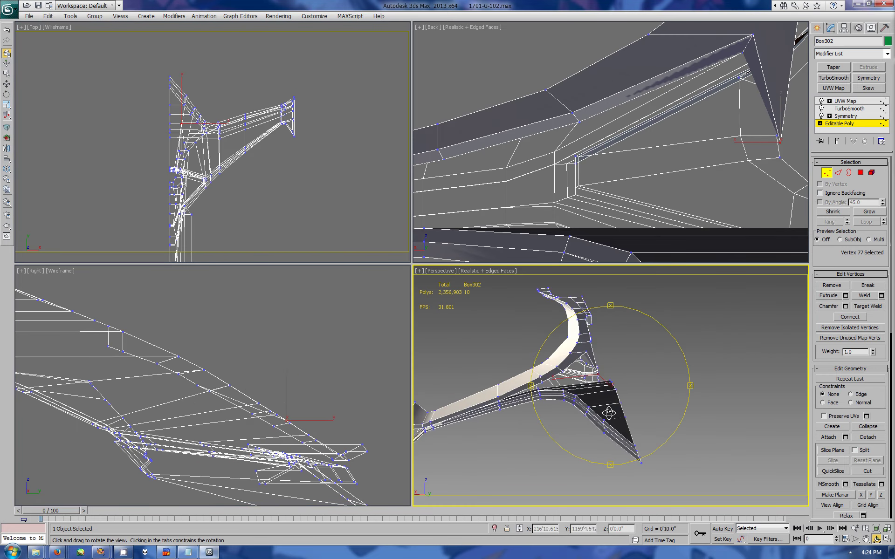
key(2)
key(w)
right_click(219, 365)
drag(220, 365, 298, 414)
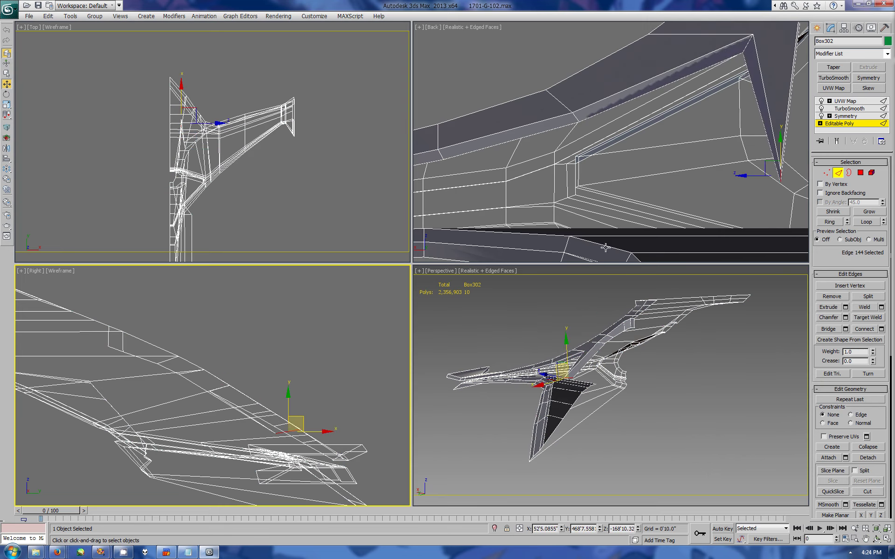
Isolate the neck piece Box302 with its copy and move Edge 138 to reshape the spike
ctrl+click(621, 395)
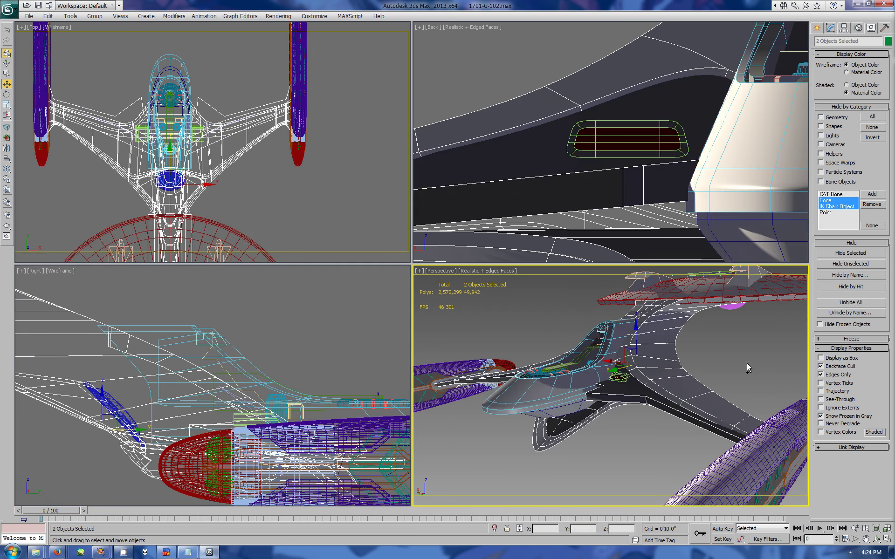
key(alt+q)
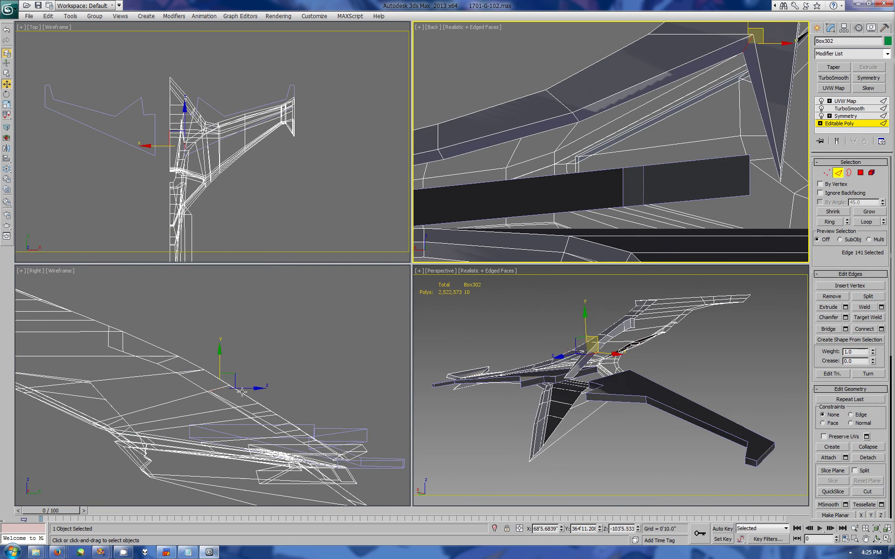
drag(242, 391, 302, 418)
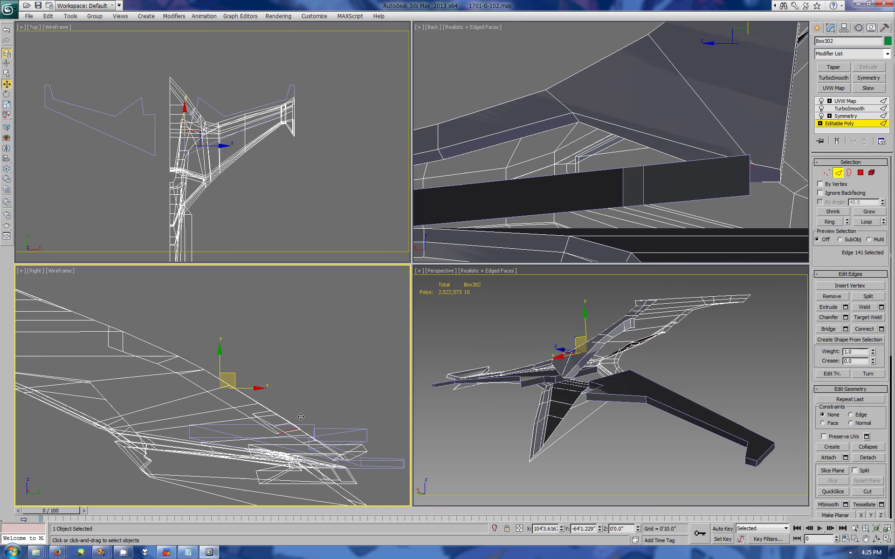
click(755, 171)
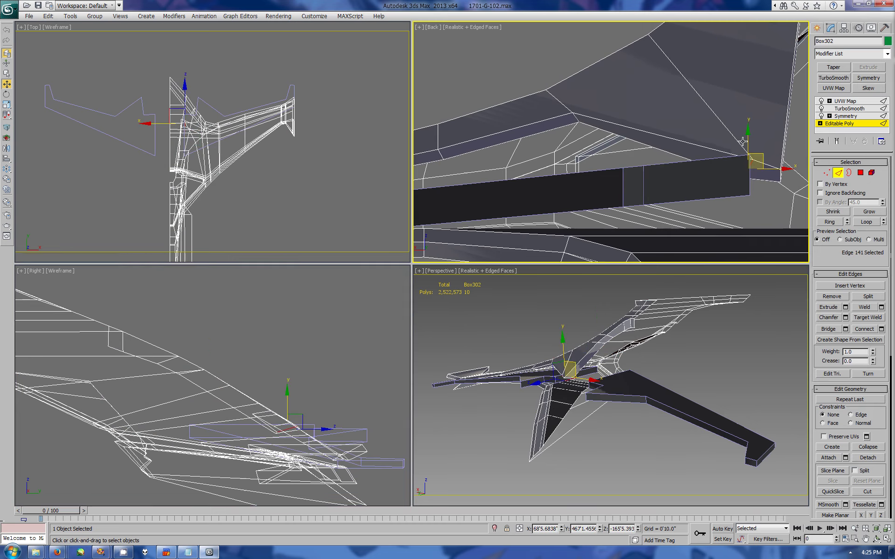
key(1)
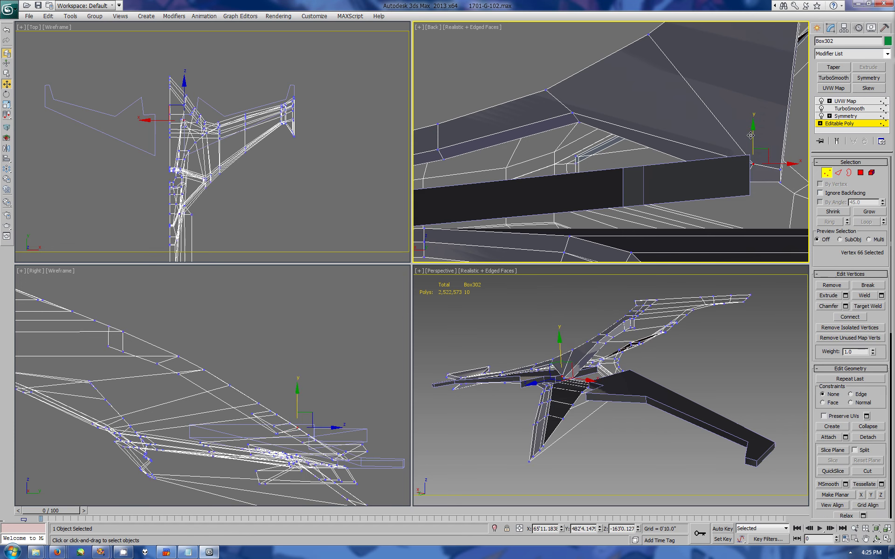
Shift the edge along X, then lower a neighbouring edge slightly
drag(620, 387, 670, 410)
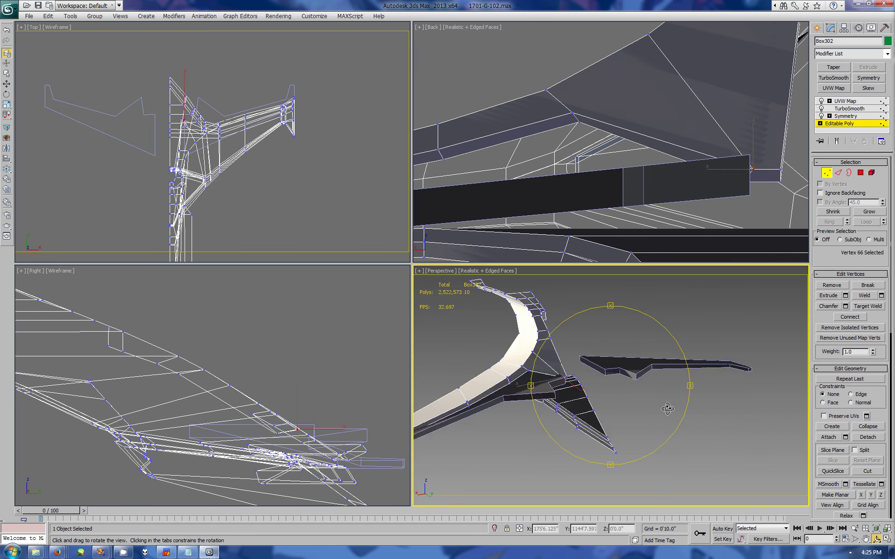
scroll(290, 452, up, 3)
key(2)
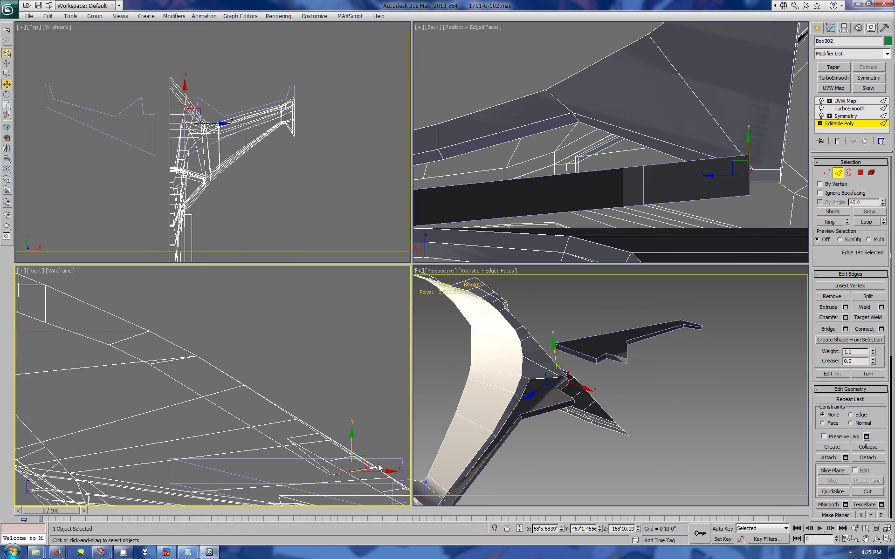
drag(381, 472, 386, 473)
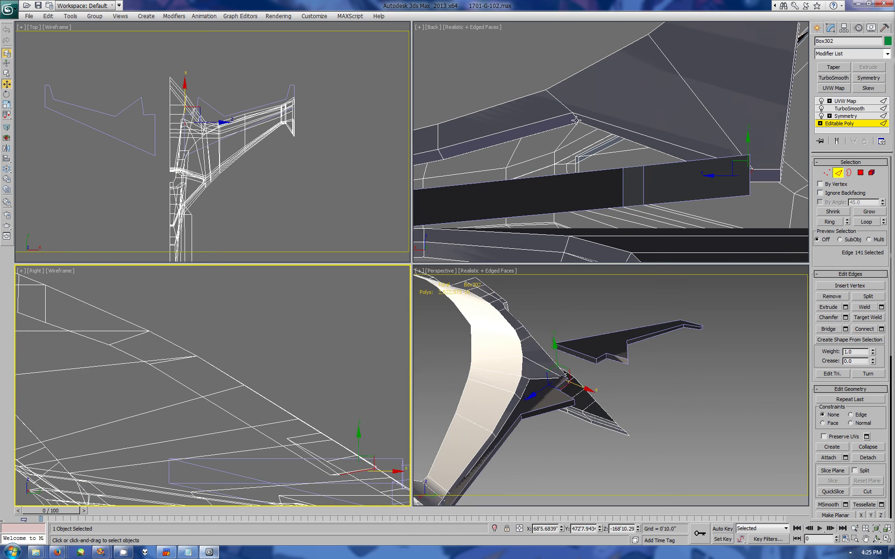
click(374, 454)
drag(375, 455, 376, 458)
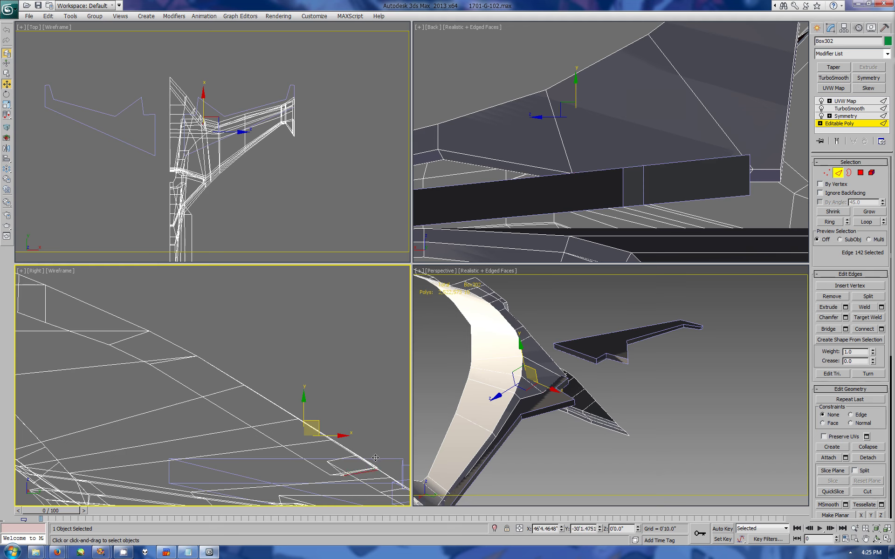
Pick the next neighbouring edge and shift it into place
click(375, 457)
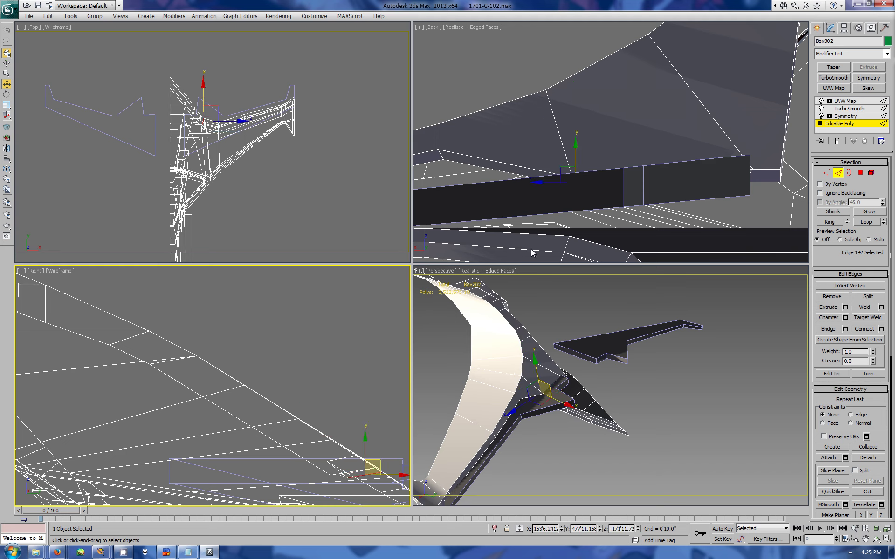
click(439, 162)
click(351, 434)
drag(351, 433, 395, 468)
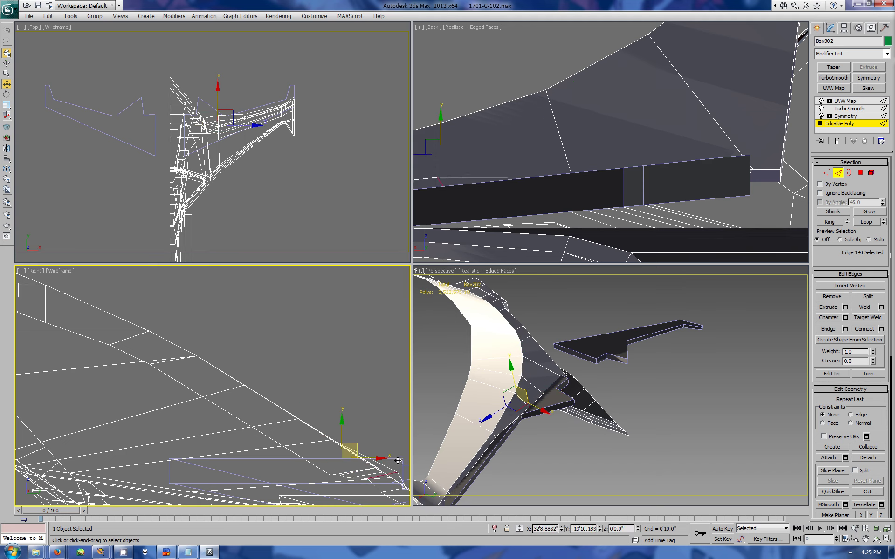
scroll(602, 140, up, 3)
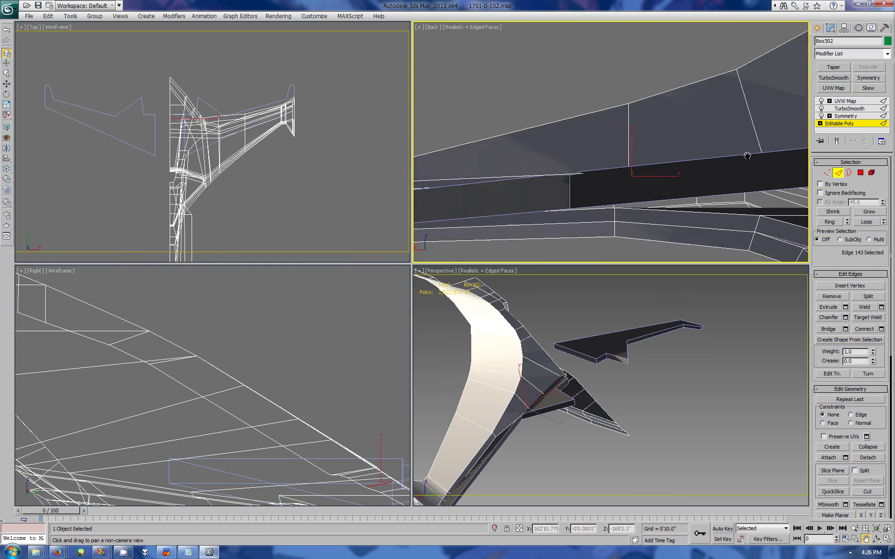
scroll(602, 140, up, 3)
Nudge another neck edge sideways along X in the side view and select adjacent neck edges
click(602, 141)
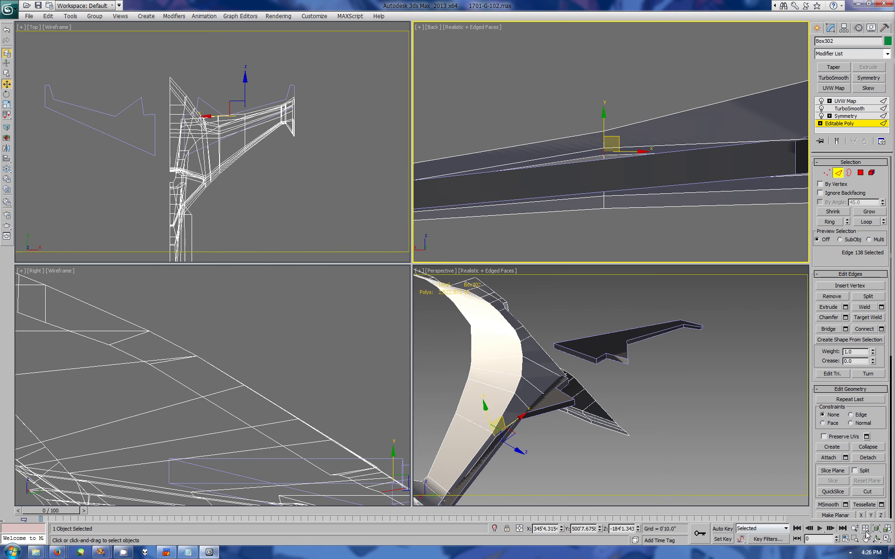
click(606, 127)
right_click(340, 431)
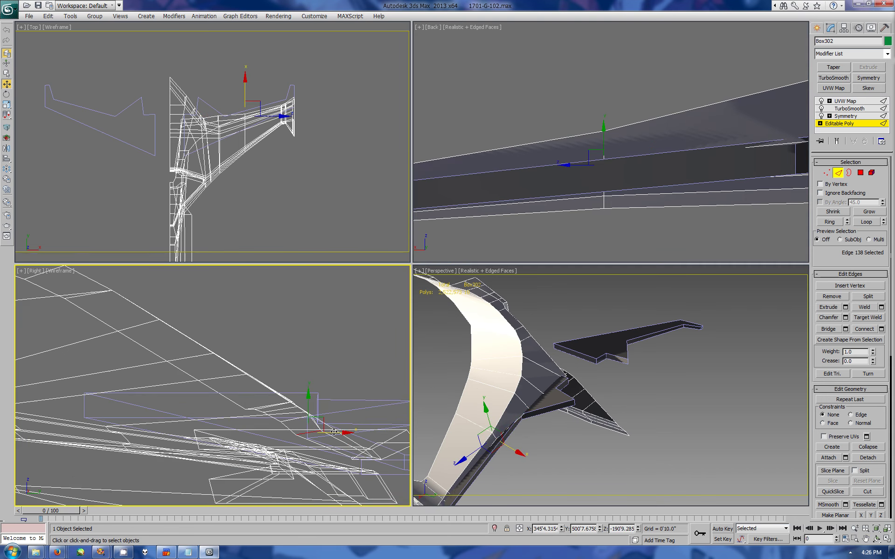
drag(348, 434, 341, 429)
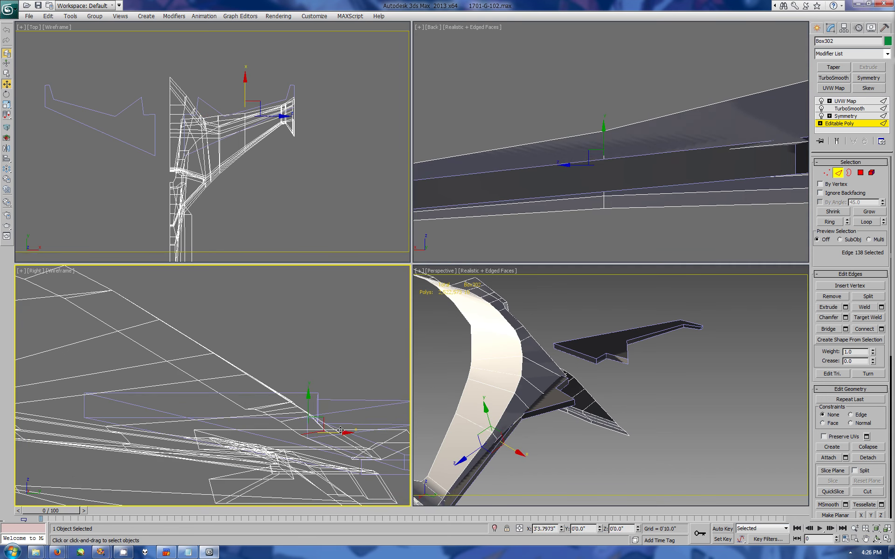
click(216, 114)
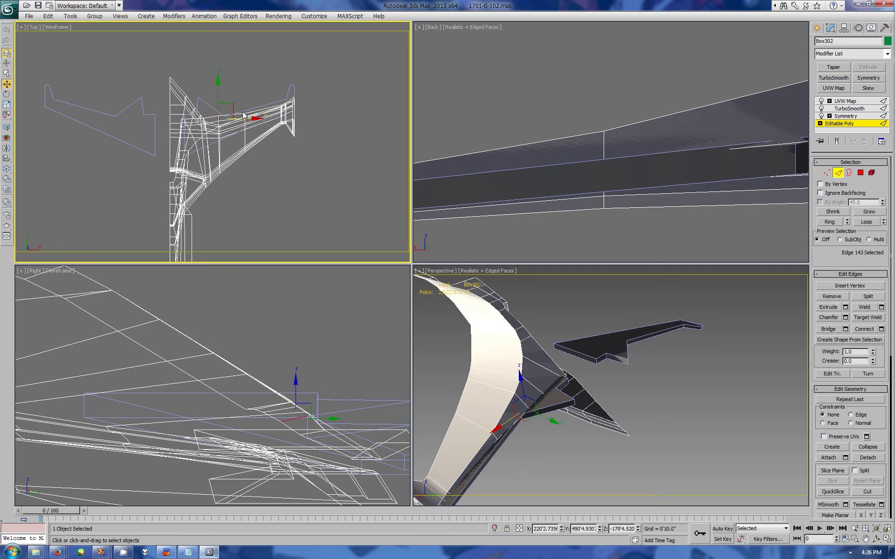
click(219, 92)
click(216, 96)
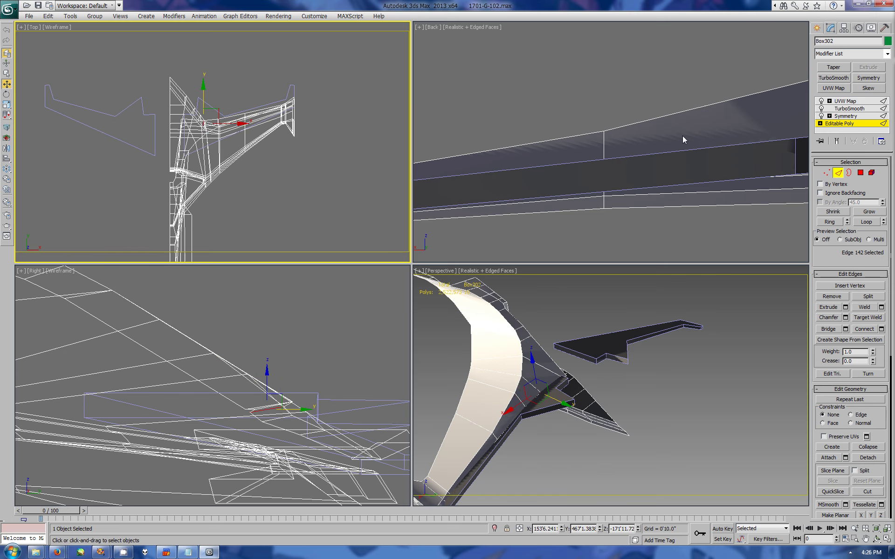
click(817, 28)
right_click(616, 370)
Maximize the Perspective view, orbit around the neck, and unhide all ship parts
click(876, 539)
key(alt+w)
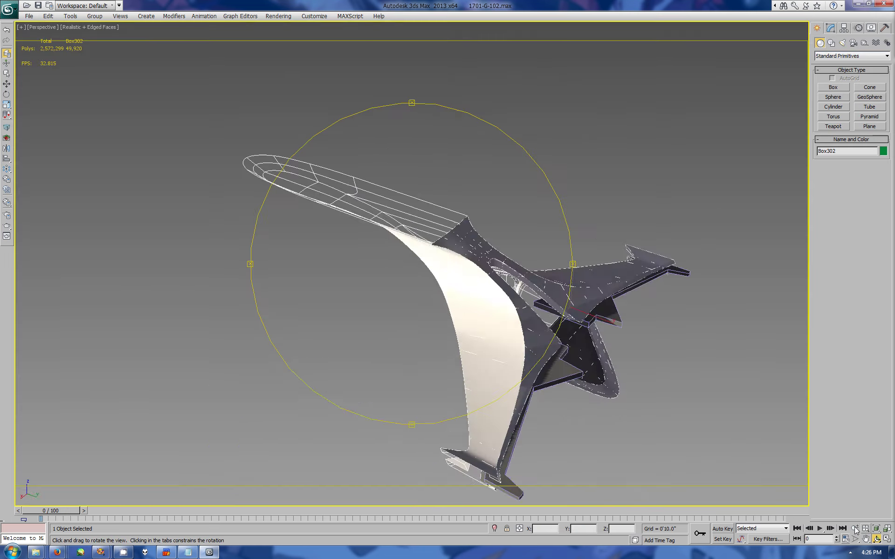
mouse_move(513, 354)
mouse_down()
mouse_move(463, 326)
mouse_move(485, 319)
mouse_move(536, 345)
mouse_move(690, 121)
mouse_up()
click(872, 27)
click(850, 302)
Switch shading from Edged Faces to plain Realistic, select the vent below the neck, and orbit underneath
click(82, 27)
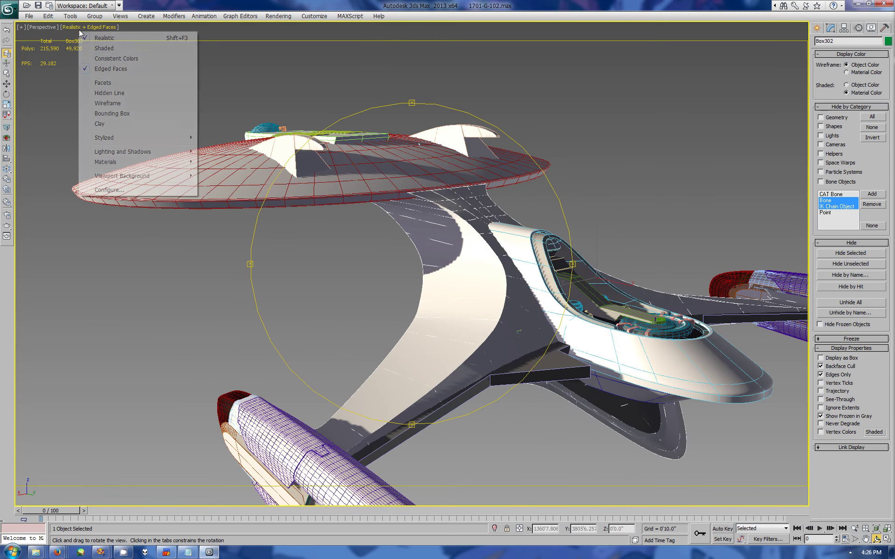
click(102, 175)
mouse_move(354, 261)
mouse_down()
mouse_move(434, 289)
mouse_move(480, 340)
mouse_move(459, 298)
mouse_move(463, 254)
mouse_move(557, 329)
mouse_up()
key(w)
scroll(557, 329, up, 5)
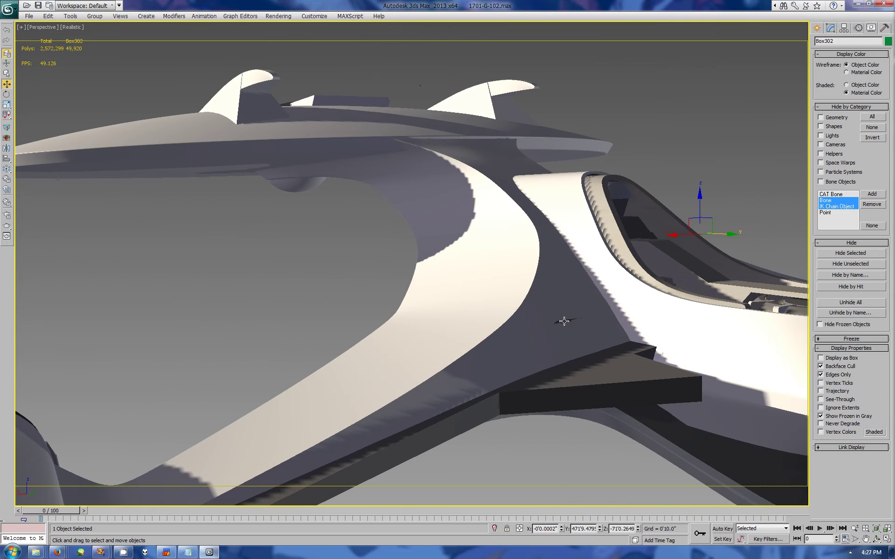
click(564, 321)
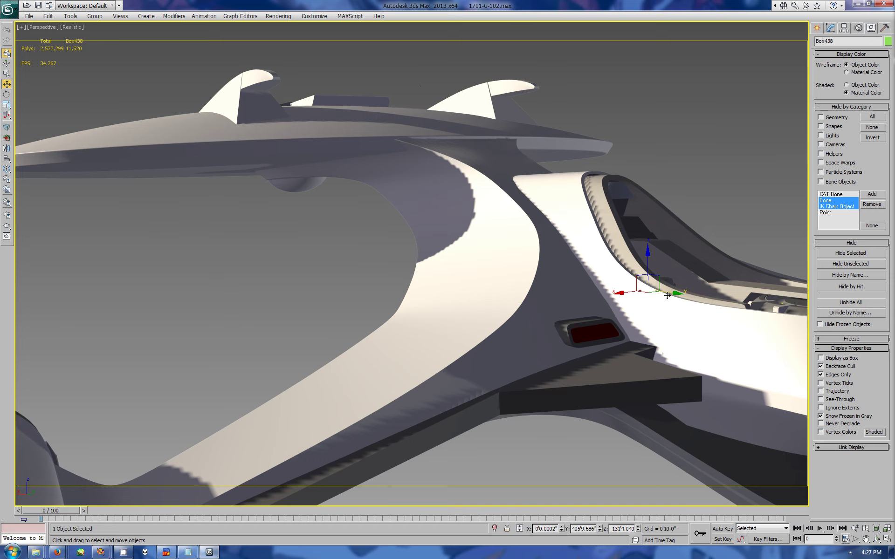
mouse_move(387, 208)
alt+middle_down()
mouse_move(510, 290)
mouse_move(500, 351)
alt+middle_up()
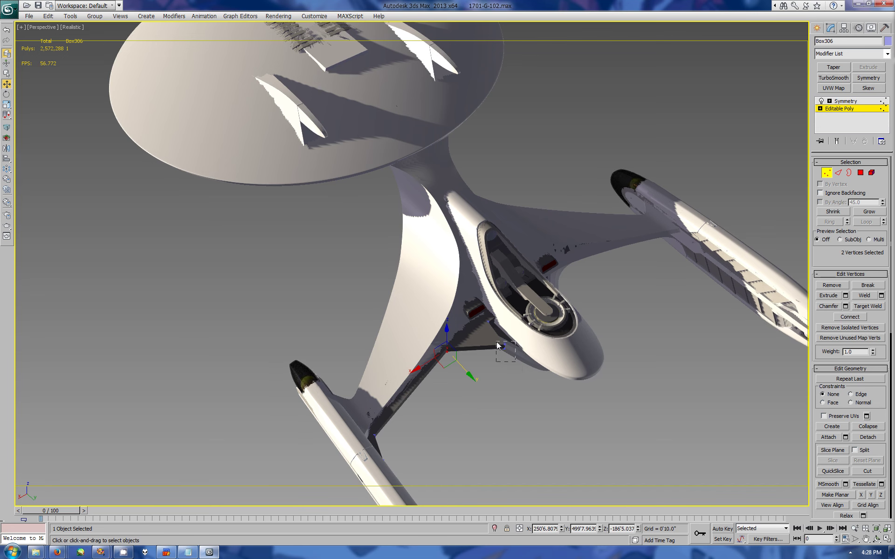
Select both end vertices of the Box306 strut, add more in Top view, then exit vertex editing
drag(496, 343, 497, 344)
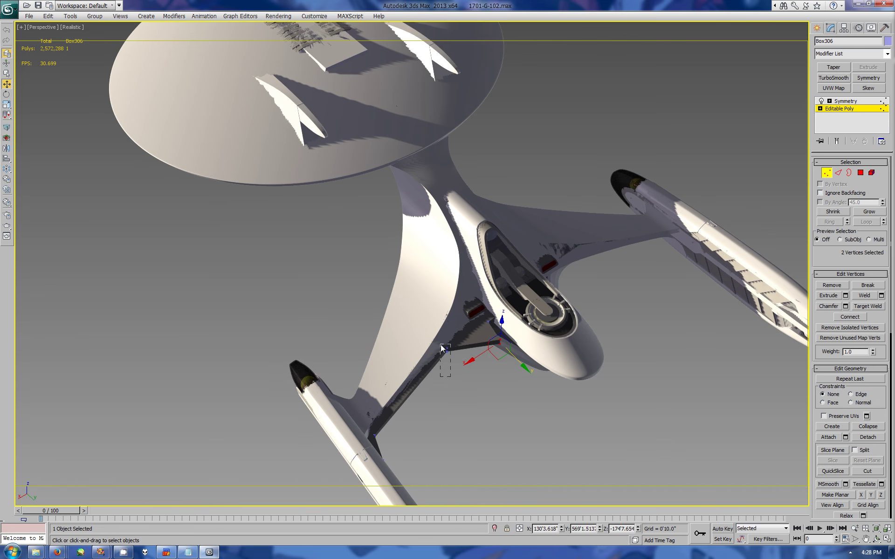
drag(442, 347, 442, 347)
key(alt+w)
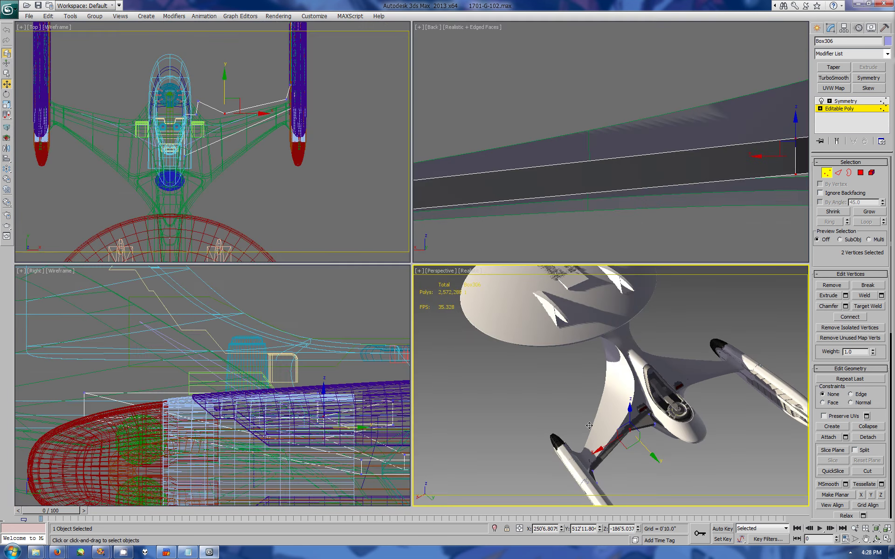
mouse_move(270, 60)
mouse_down()
mouse_move(292, 90)
mouse_move(289, 56)
mouse_up()
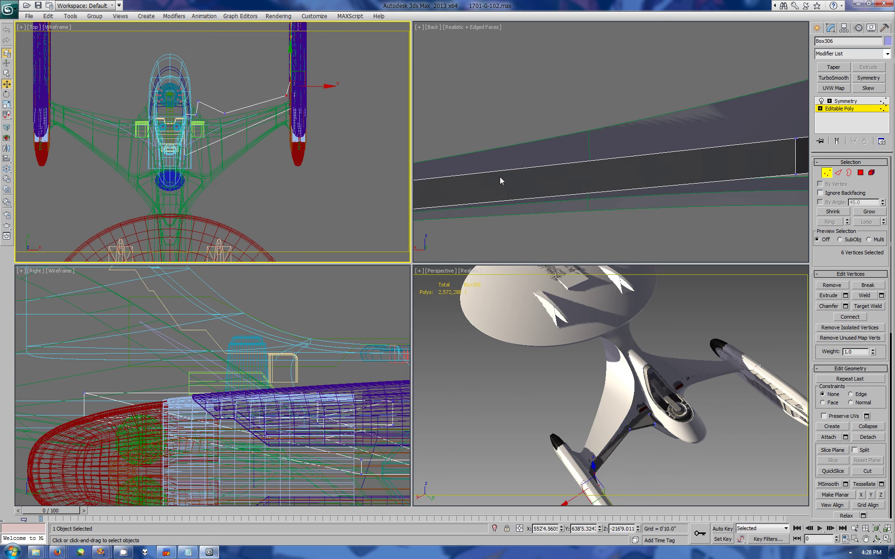
click(817, 29)
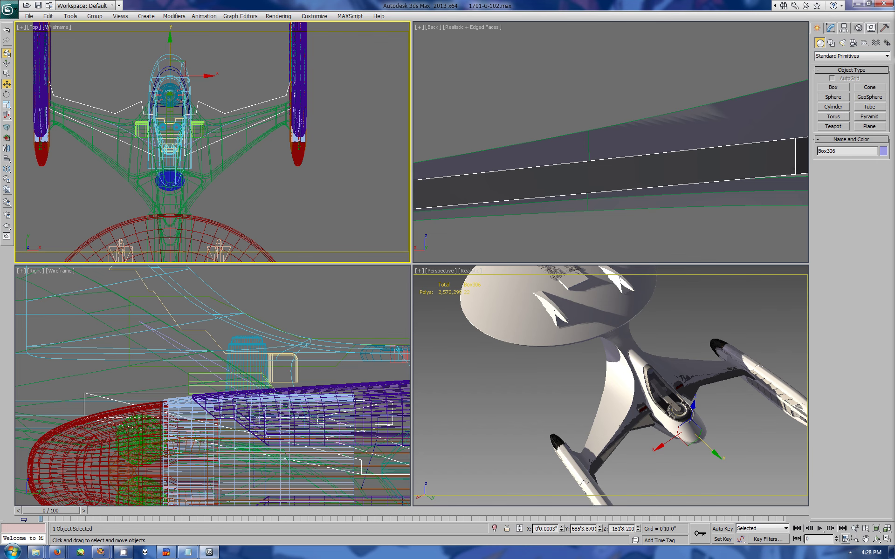
click(887, 539)
Maximize Perspective and orbit, zoom and pan to look up at the saucer underside
click(606, 387)
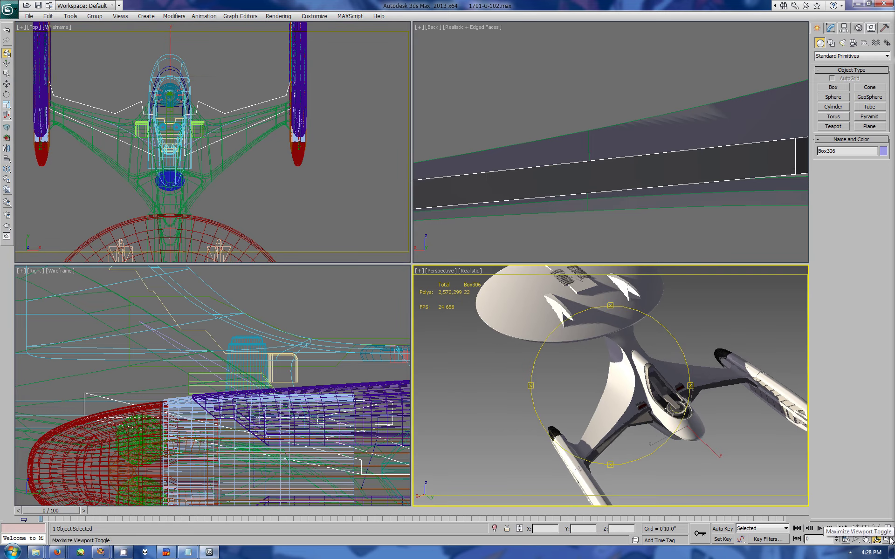
key(alt+w)
mouse_move(494, 315)
mouse_down()
mouse_move(470, 299)
mouse_move(543, 360)
mouse_up()
click(854, 528)
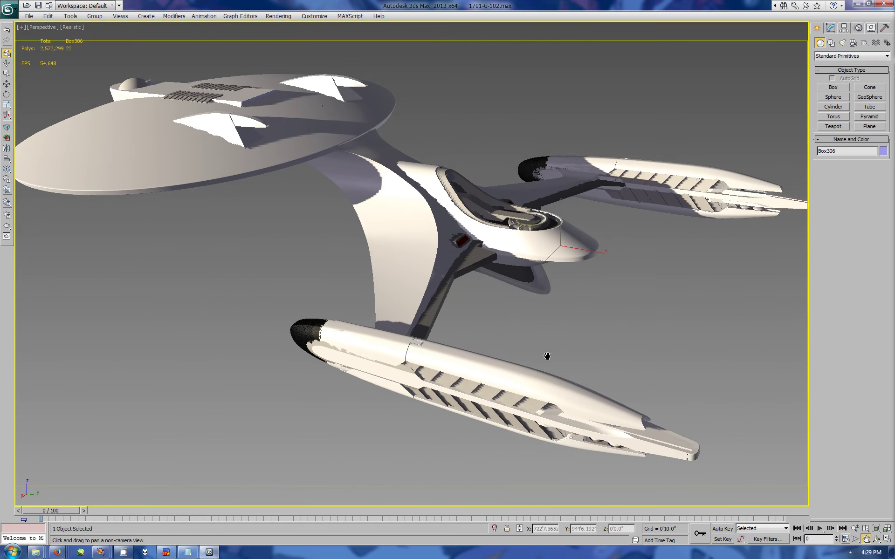
click(865, 539)
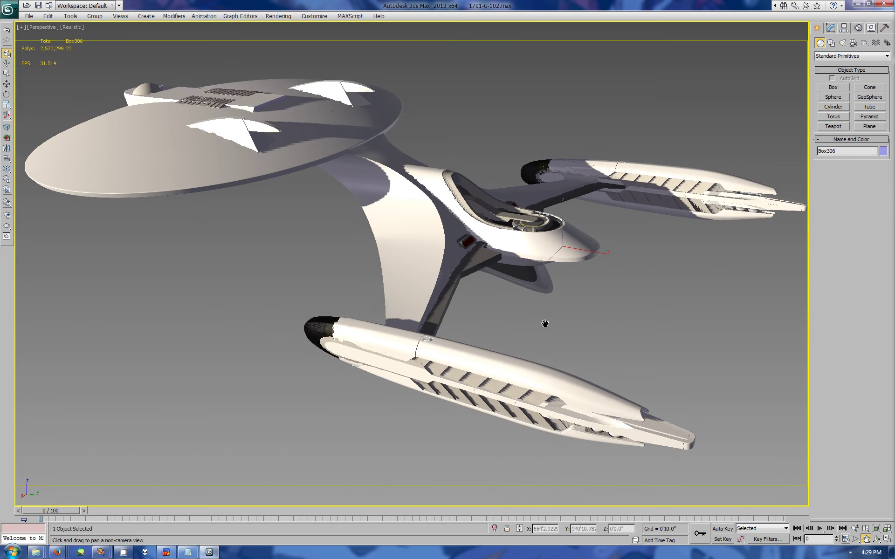
drag(545, 324, 540, 304)
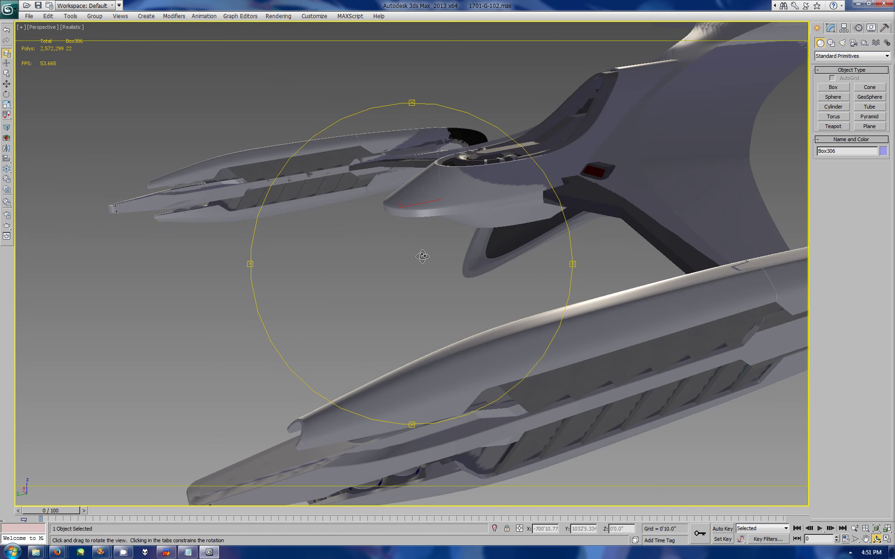
drag(422, 257, 485, 186)
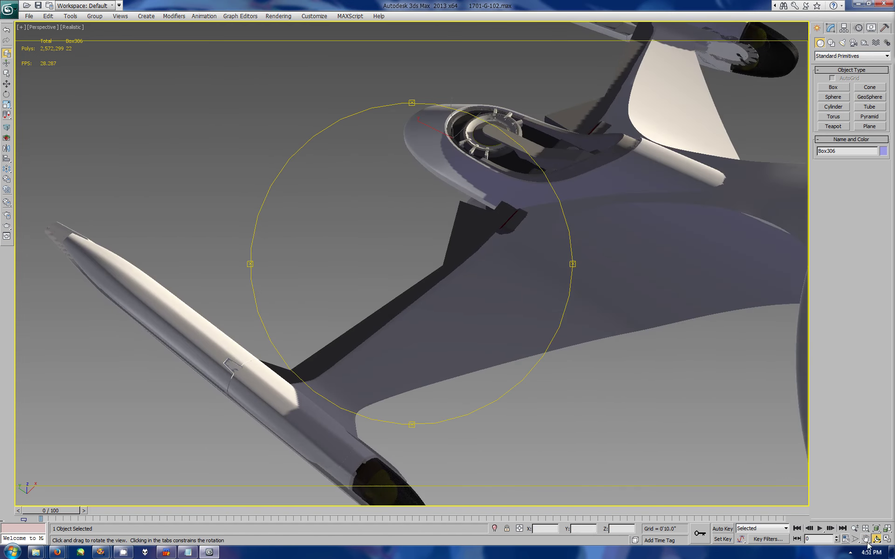
Select neck piece Box302 and pick Vertex 227 on its lower edge at vertex level
key(alt+w)
key(alt+w)
scroll(390, 240, up, 5)
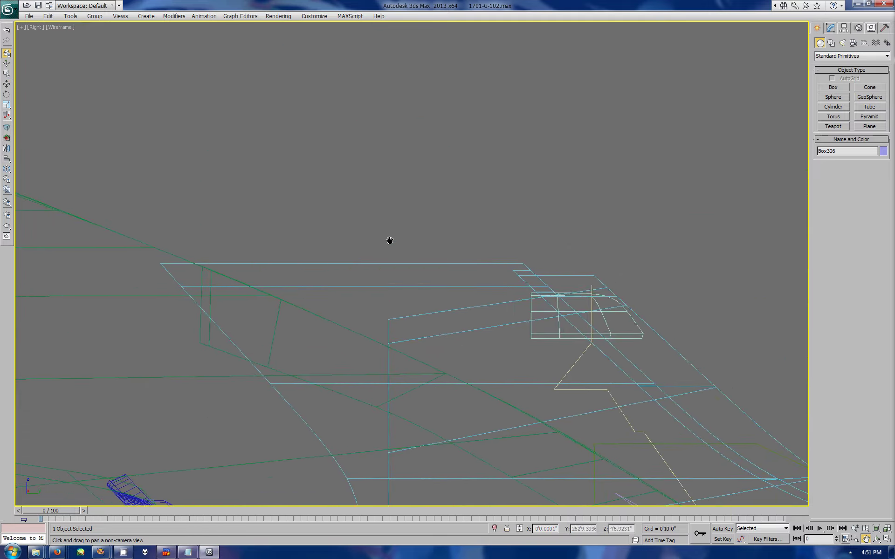
middle_drag(330, 248, 498, 227)
click(498, 227)
click(830, 27)
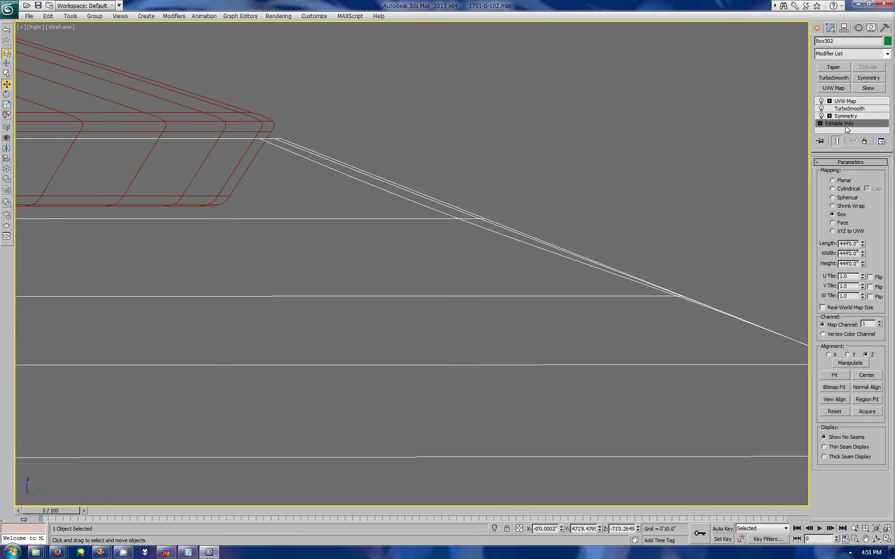
click(839, 123)
click(826, 172)
mouse_move(423, 209)
mouse_down()
mouse_move(472, 232)
mouse_move(507, 215)
mouse_up()
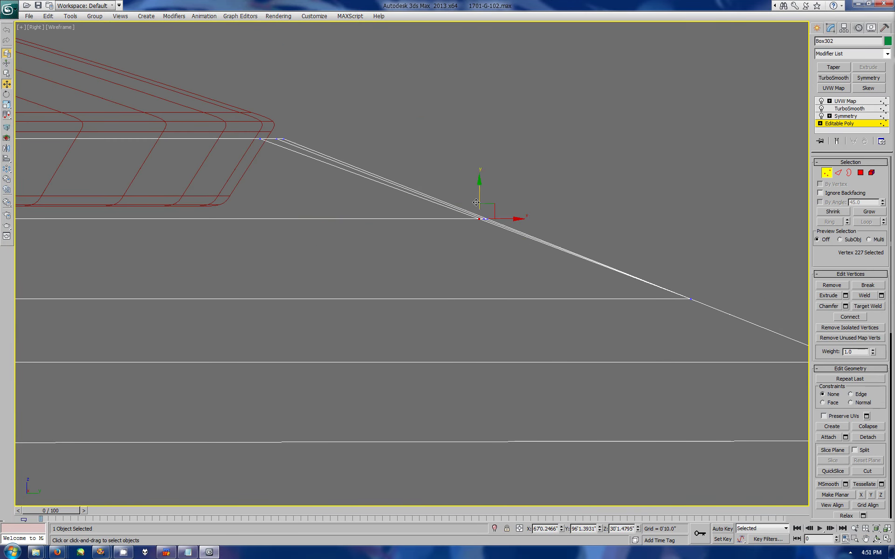
click(483, 219)
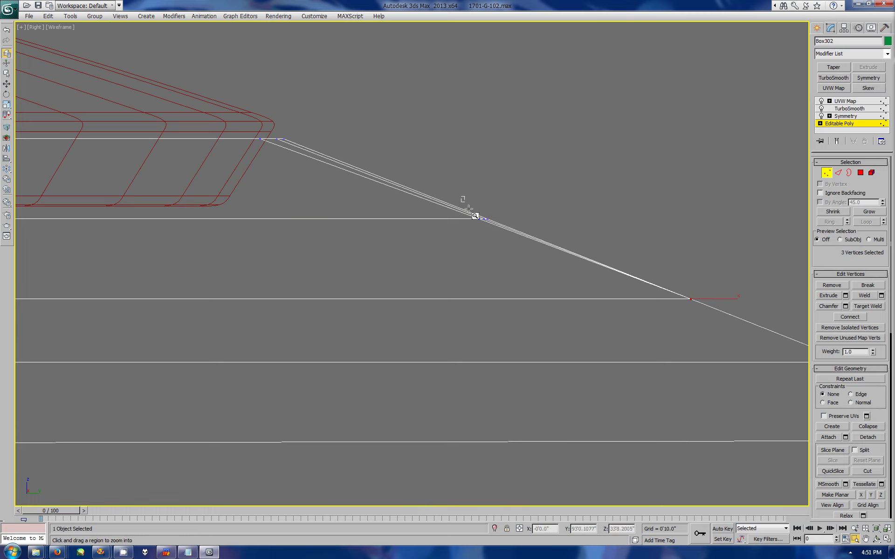
Slide the vertex along X to re-angle the lower edge, then orbit to check the change
scroll(465, 204, up, 8)
drag(343, 267, 390, 262)
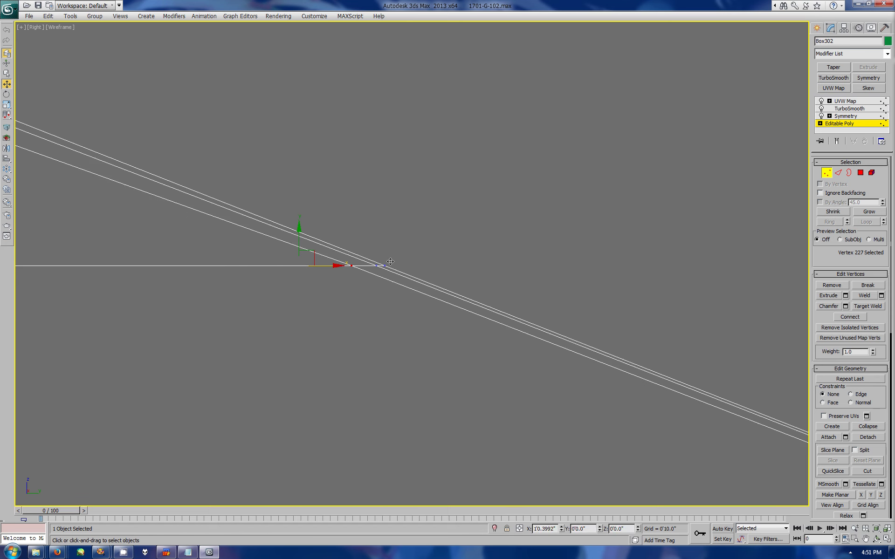
click(887, 539)
mouse_move(611, 396)
mouse_down()
mouse_move(599, 363)
mouse_move(629, 340)
mouse_up()
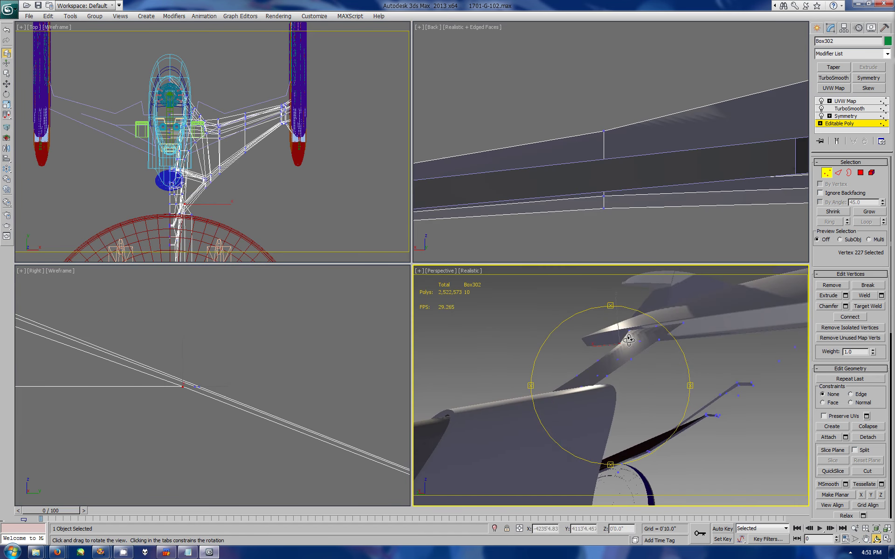
click(816, 31)
click(876, 539)
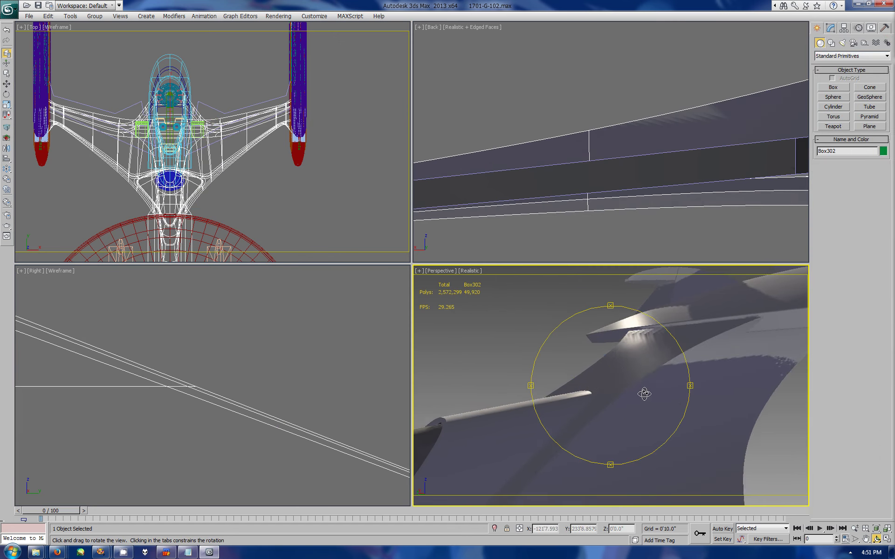
mouse_move(643, 393)
mouse_down()
mouse_move(676, 392)
mouse_move(649, 415)
mouse_move(631, 365)
mouse_move(694, 371)
mouse_move(714, 359)
mouse_move(645, 393)
mouse_up()
right_click(623, 186)
scroll(623, 186, down, 5)
In the maximized Back view, move the neck's top-left corner vertex along X onto the grid column
click(865, 539)
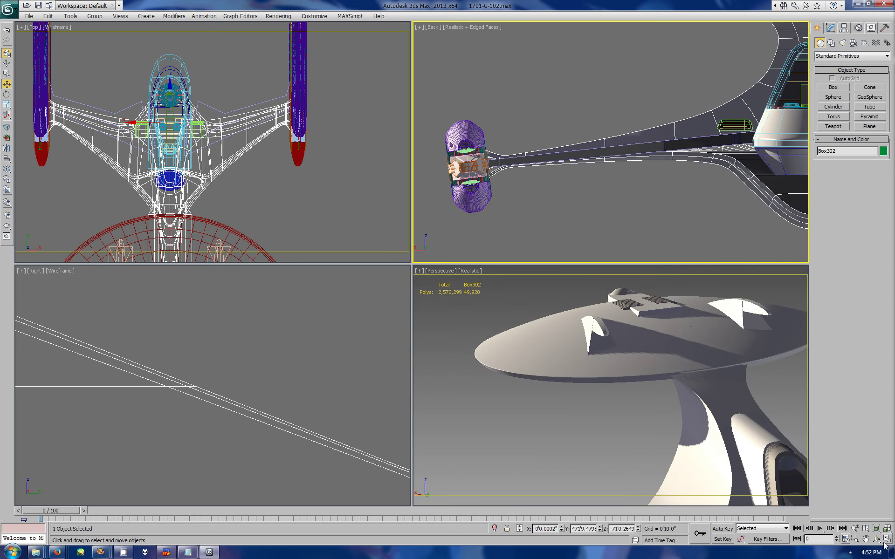
drag(624, 326, 562, 263)
scroll(562, 264, up, 3)
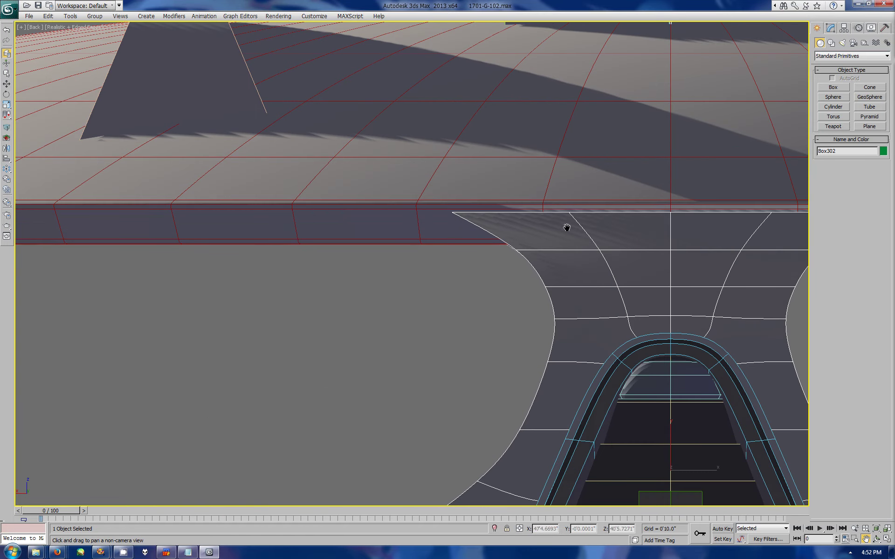
click(830, 29)
key(1)
key(w)
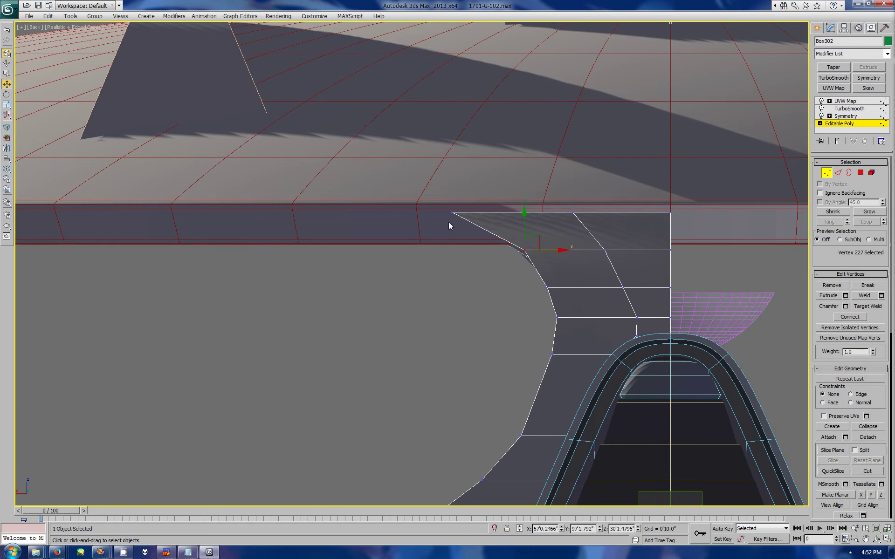
mouse_move(511, 212)
mouse_down()
mouse_move(553, 212)
mouse_move(596, 226)
mouse_move(597, 239)
mouse_up()
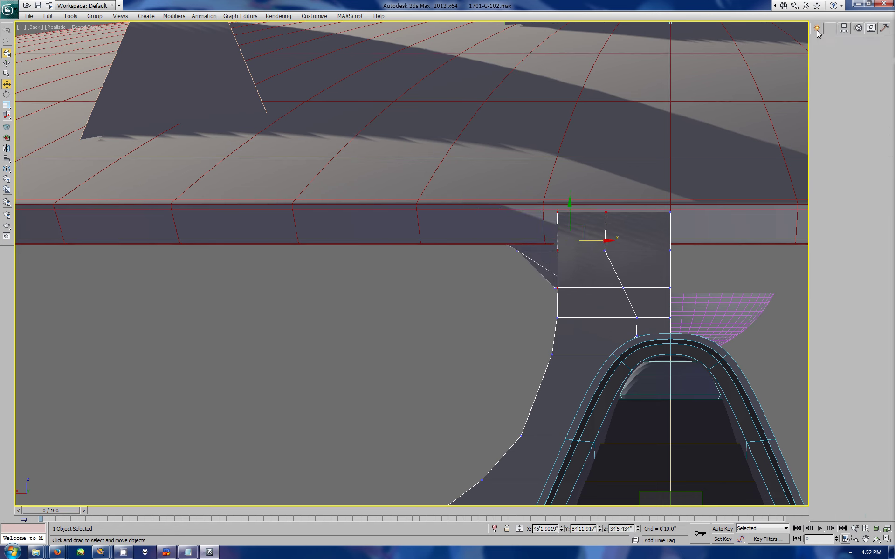
key(alt+w)
mouse_move(671, 373)
mouse_down()
mouse_move(680, 374)
mouse_move(689, 443)
mouse_move(593, 396)
mouse_move(600, 413)
mouse_move(619, 408)
mouse_move(580, 417)
mouse_move(651, 375)
mouse_move(729, 366)
mouse_move(633, 329)
mouse_move(637, 382)
mouse_move(662, 355)
mouse_up()
right_click(288, 410)
Orbit the Perspective view to see the saucer underside from below
key(w)
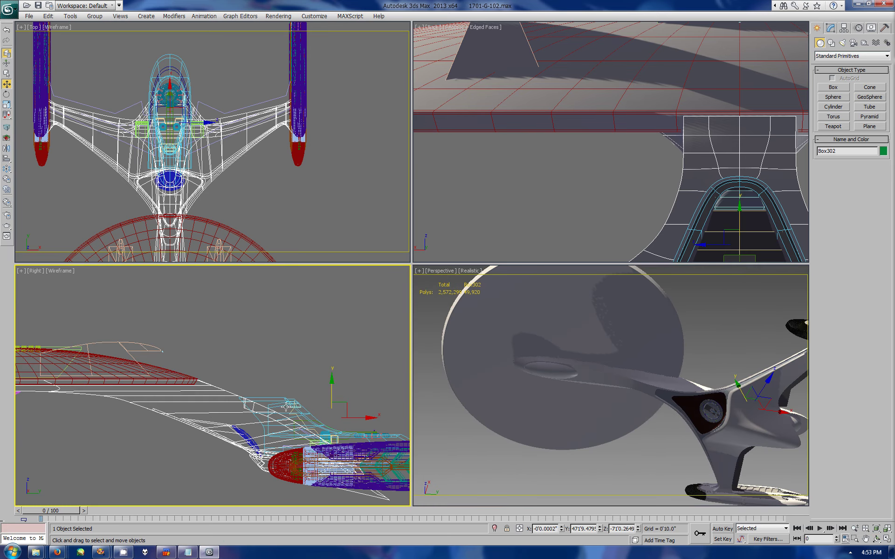
click(886, 539)
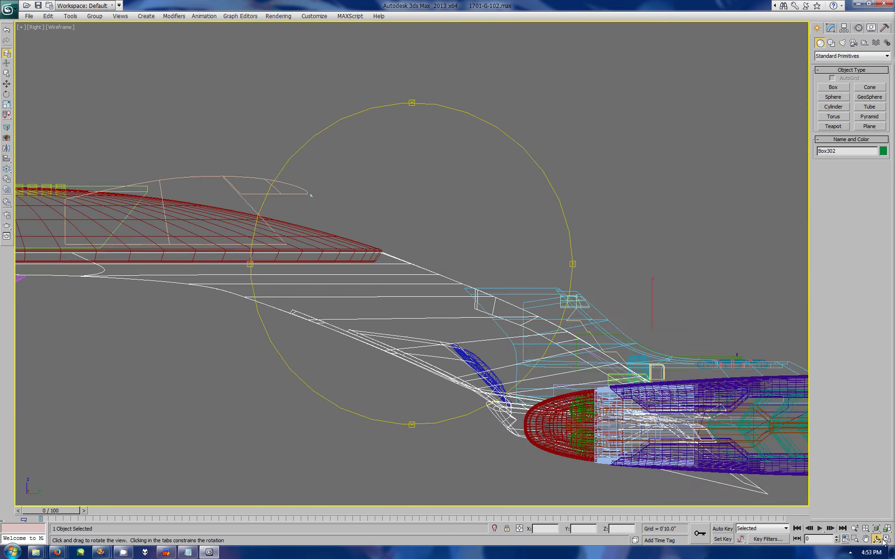
right_click(605, 382)
click(887, 539)
click(876, 539)
mouse_move(445, 314)
mouse_down()
mouse_move(463, 339)
mouse_move(470, 333)
mouse_up()
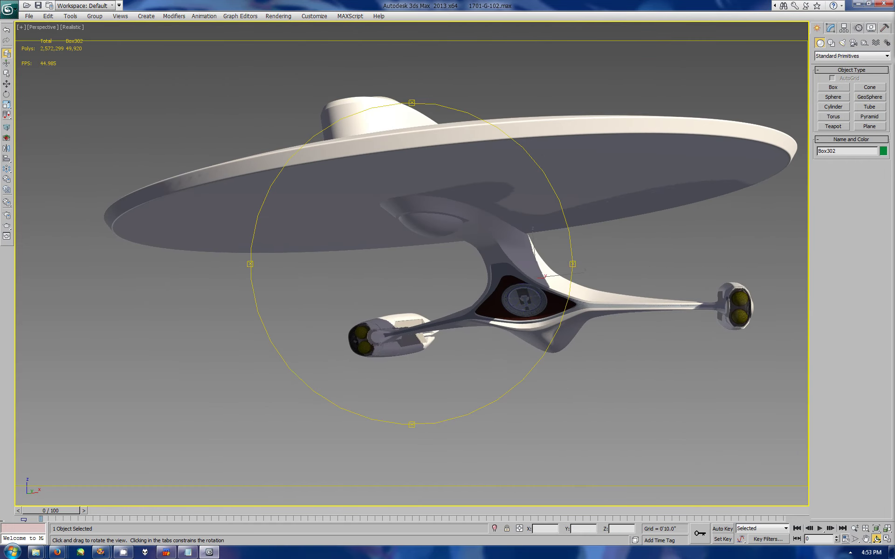
mouse_move(614, 292)
mouse_down()
mouse_move(470, 253)
mouse_move(551, 301)
mouse_move(529, 286)
mouse_move(419, 272)
mouse_move(498, 273)
mouse_move(457, 268)
mouse_move(469, 295)
mouse_move(436, 278)
mouse_move(438, 227)
mouse_move(539, 239)
mouse_move(615, 336)
mouse_move(728, 431)
mouse_up()
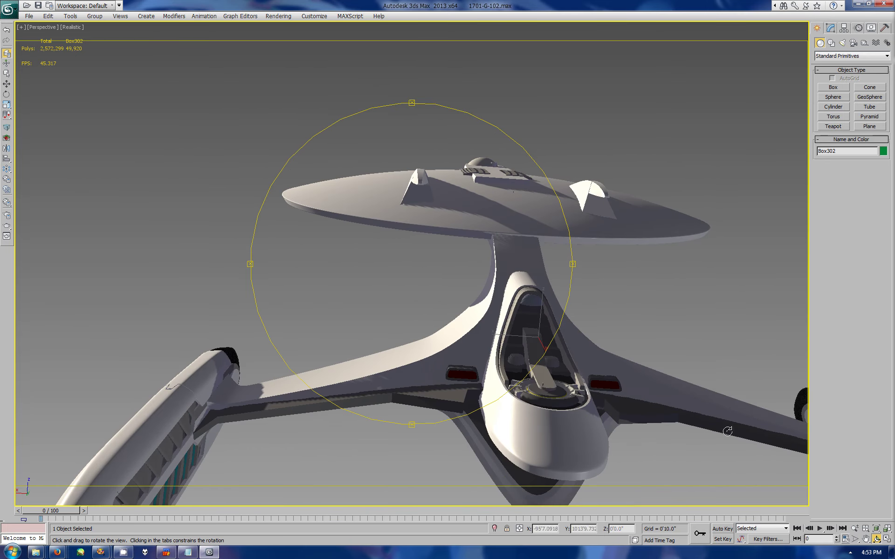
Maximize Perspective, orbit from top-down round to the side, and zoom in on the neck
click(887, 539)
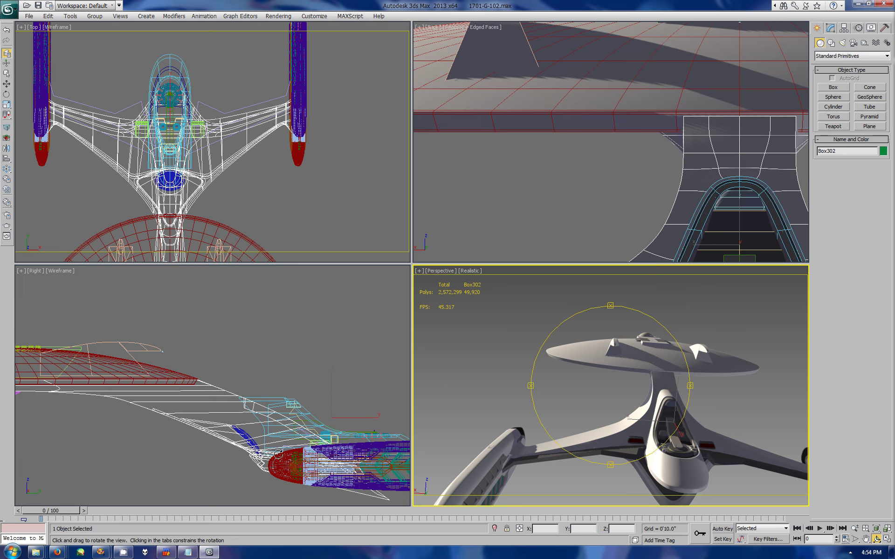
drag(581, 421, 746, 447)
key(alt+w)
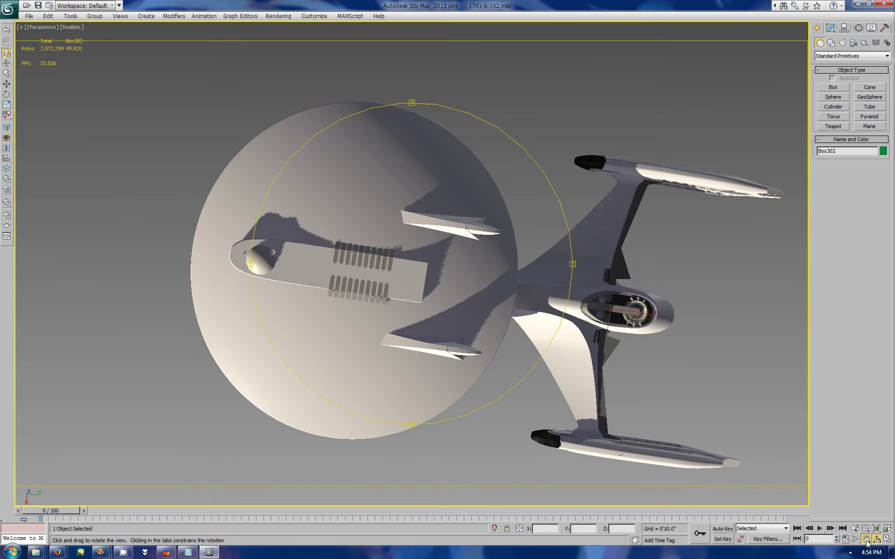
middle_drag(792, 471, 768, 453)
key(ctrl+r)
mouse_move(495, 140)
mouse_down()
mouse_move(495, 229)
mouse_move(420, 247)
mouse_move(401, 232)
mouse_move(441, 231)
mouse_move(422, 214)
mouse_move(367, 239)
mouse_move(378, 247)
mouse_up()
scroll(423, 205, up, 10)
Turn on Edged Faces shading and move the neck cage's top edge up toward the saucer
click(67, 27)
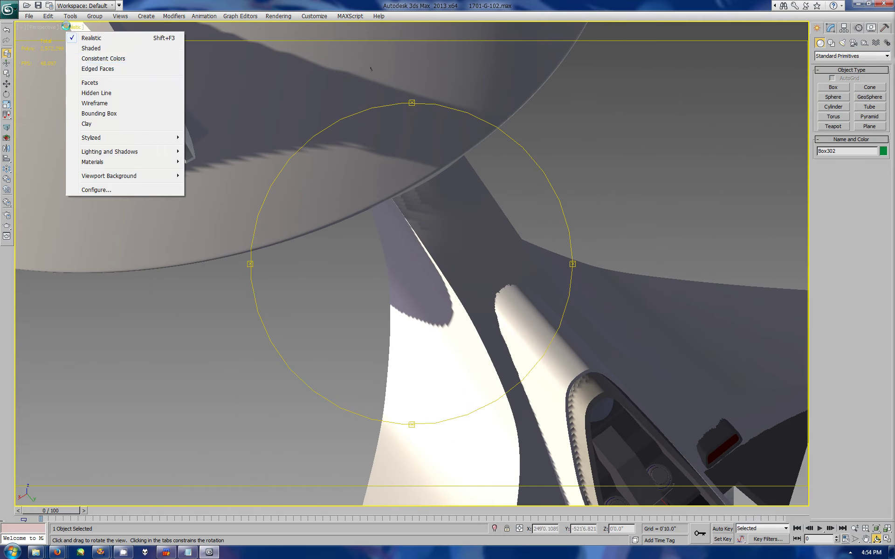
click(84, 69)
scroll(420, 210, up, 5)
click(830, 28)
click(841, 124)
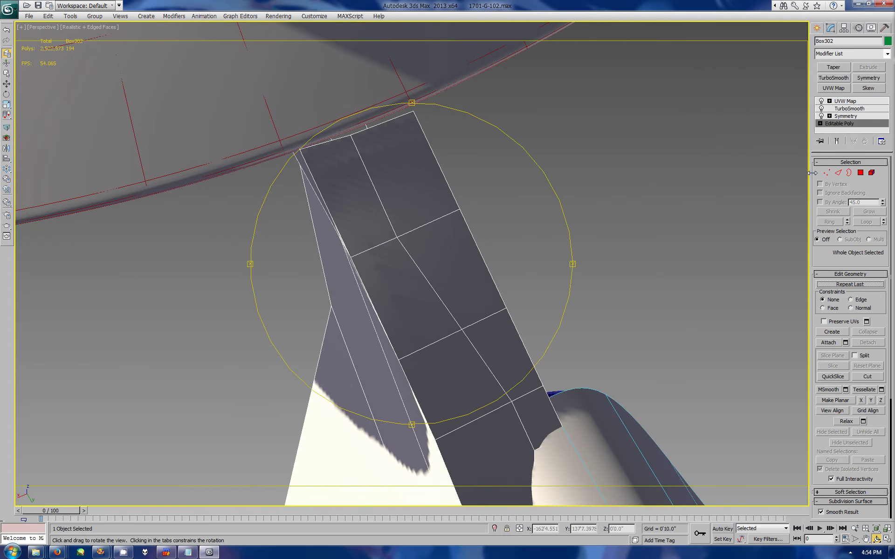
click(838, 173)
key(w)
click(368, 129)
drag(392, 140, 388, 135)
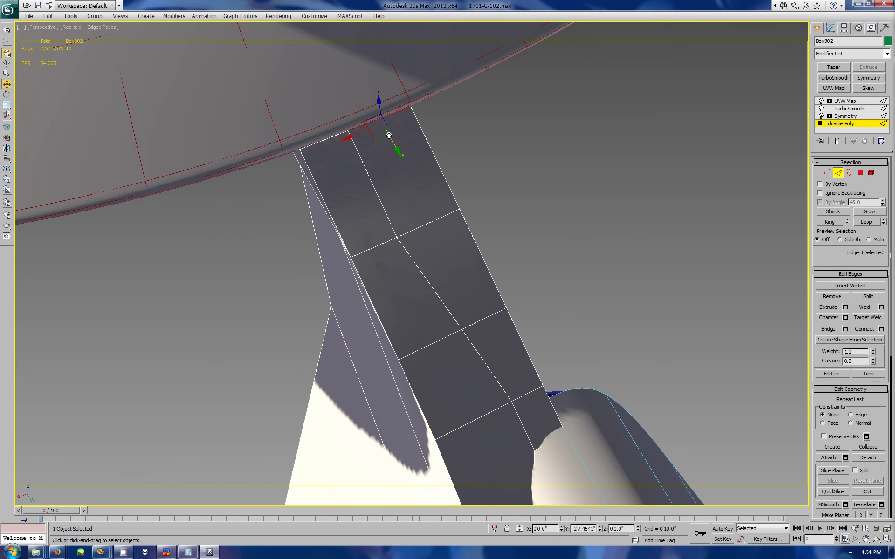
Select an upper neck quad edge, adjust a cage vertex, then orbit and restore four views
ctrl+click(825, 173)
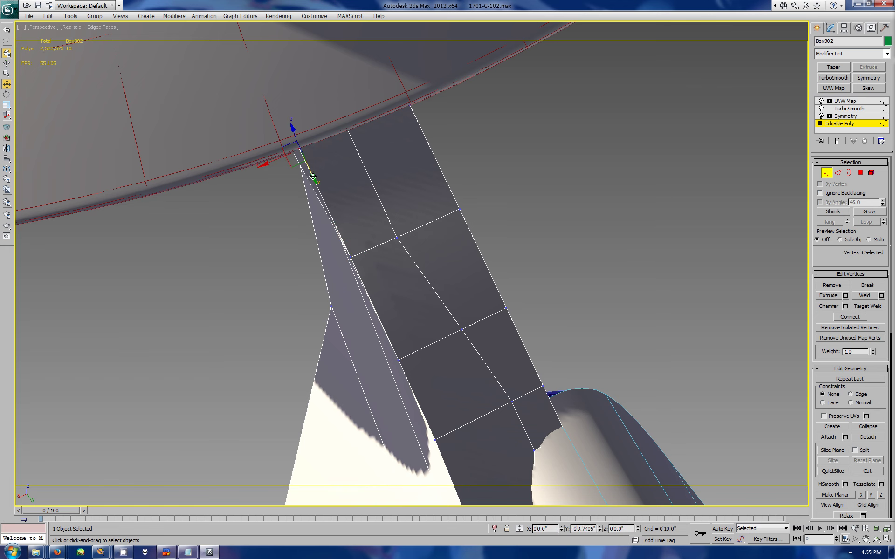
key(2)
click(368, 198)
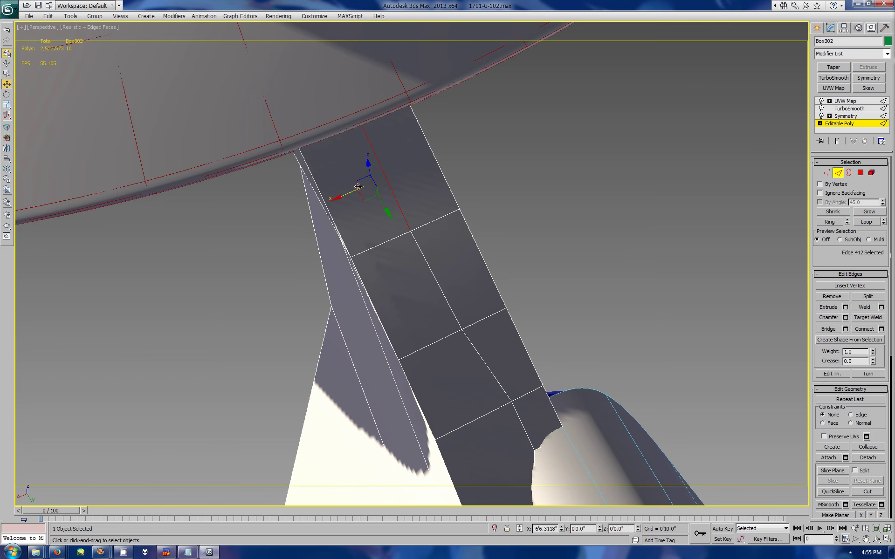
key(1)
drag(459, 339, 659, 180)
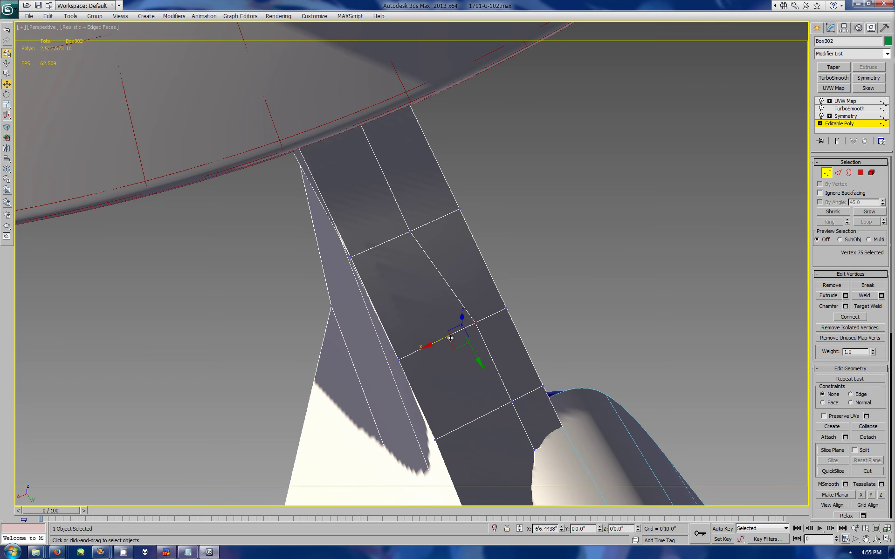
click(876, 539)
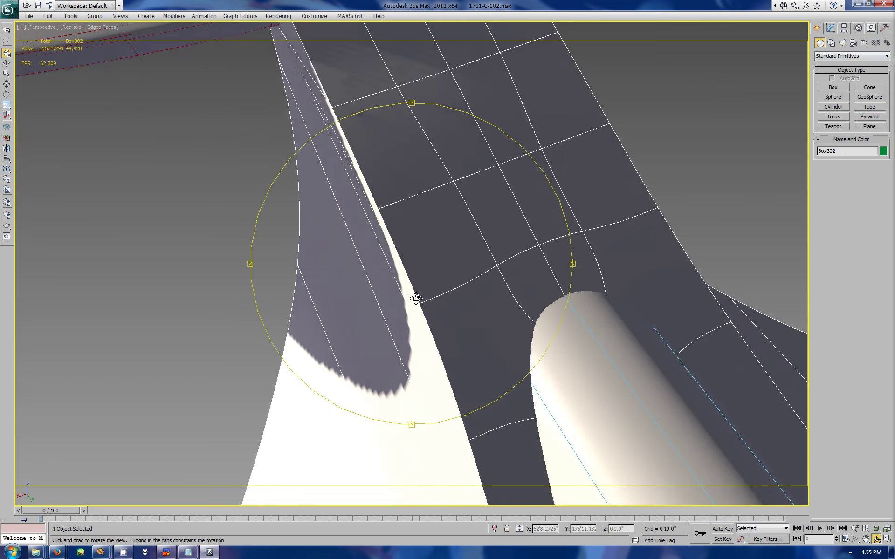
drag(414, 296, 416, 293)
key(alt+w)
right_click(520, 210)
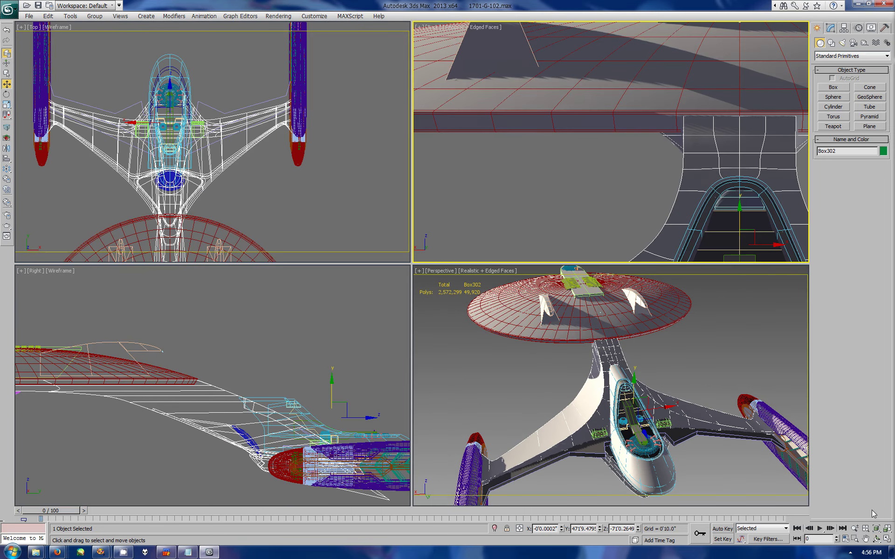
Maximize the Back view and pull the cage's top-left vertex outward to slant the edge
key(alt+w)
click(830, 28)
click(839, 123)
key(1)
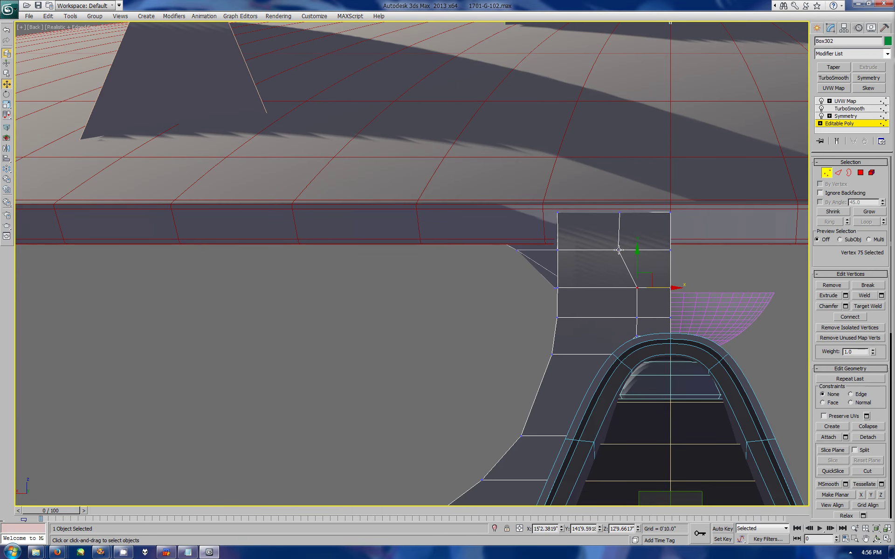
click(619, 251)
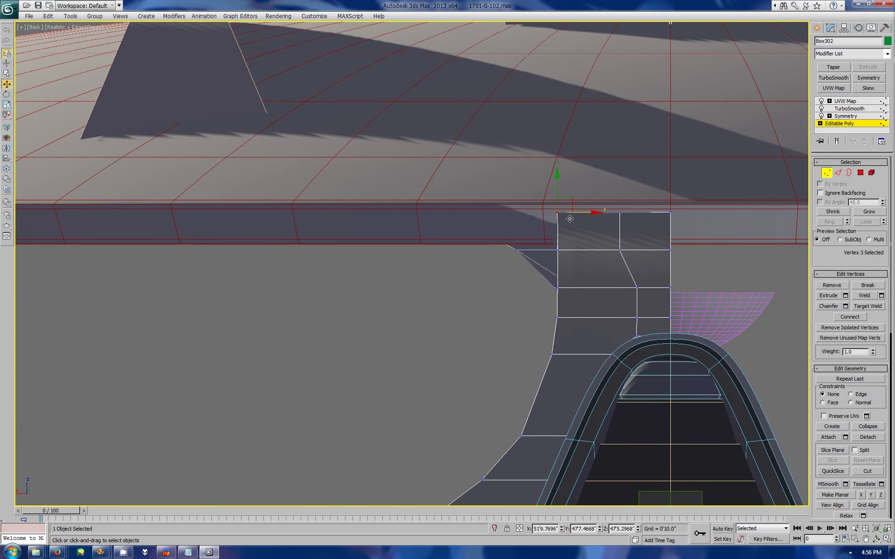
drag(558, 213, 550, 213)
Select the left-edge vertices, then shift the middle column's two vertices left along X
click(556, 288)
ctrl+click(558, 317)
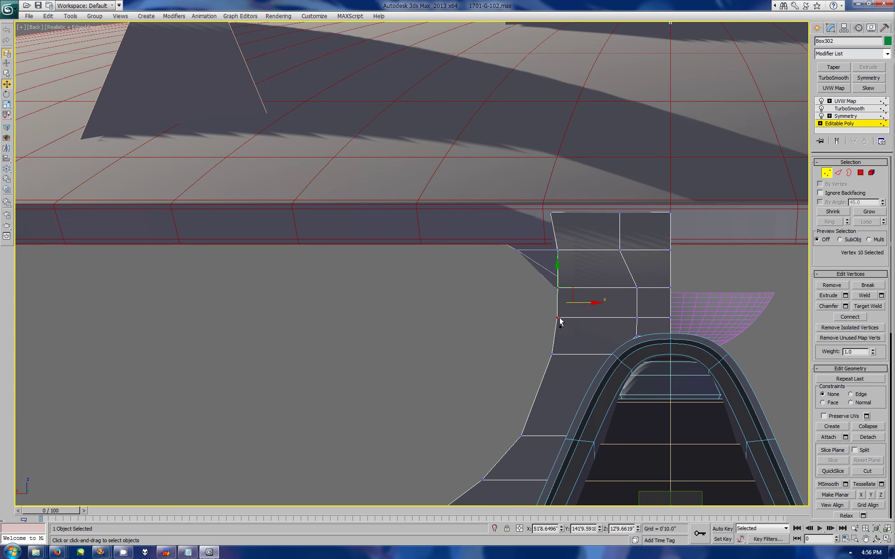
ctrl+click(557, 250)
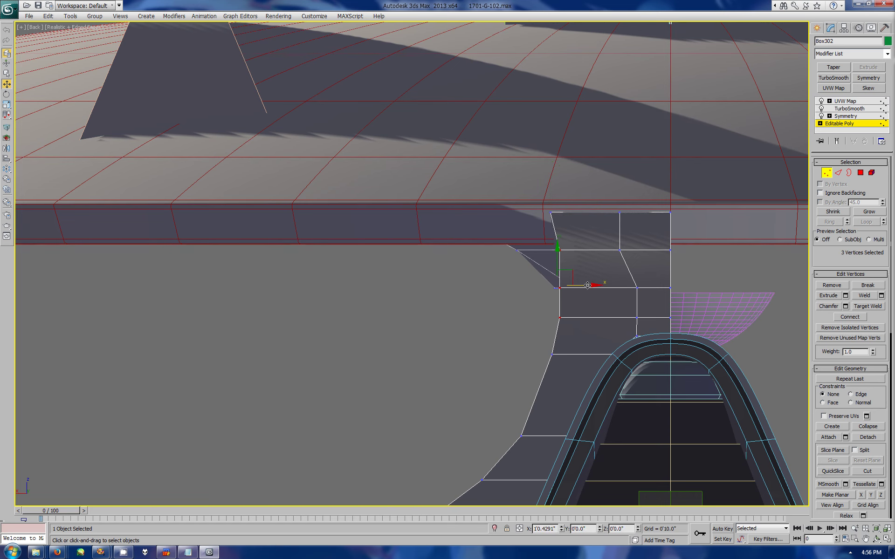
click(636, 317)
scroll(637, 319, up, 3)
ctrl+click(719, 297)
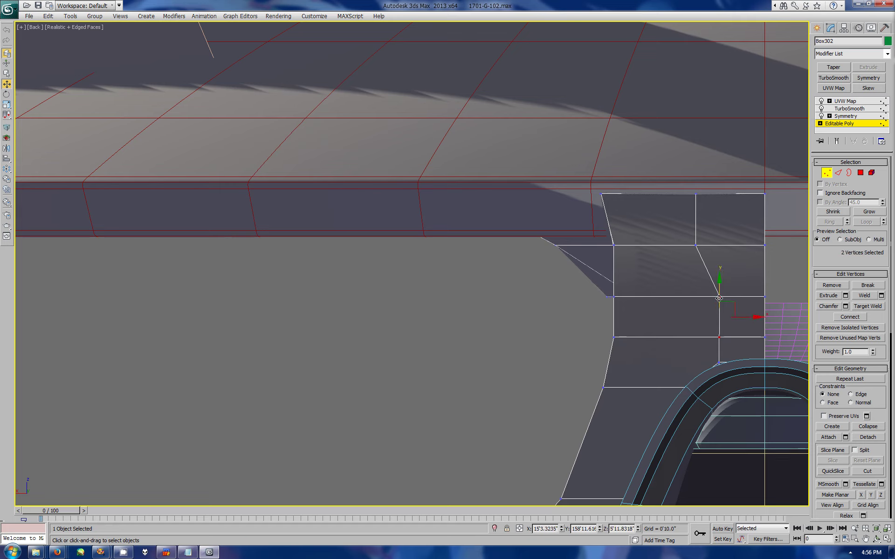
drag(748, 317, 724, 309)
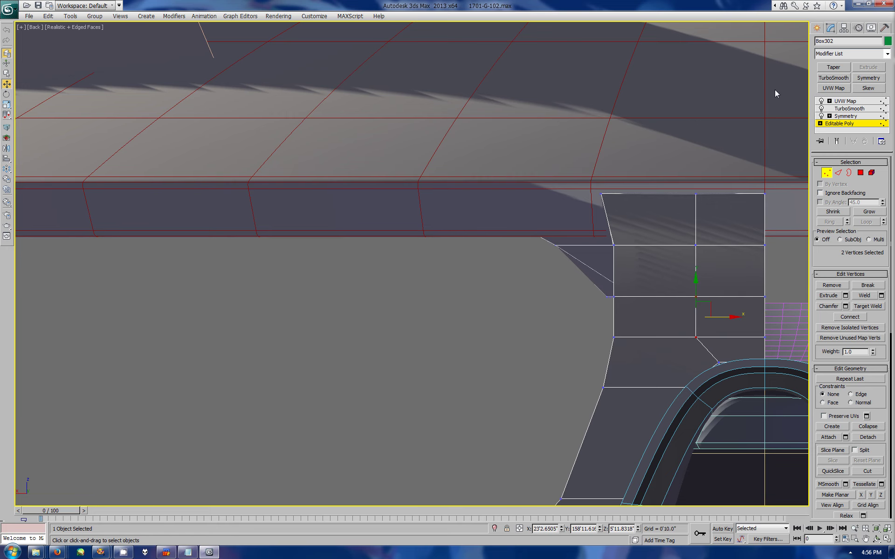
Exit vertex editing, restore four views and orbit to check the smoothed neck
click(815, 29)
click(887, 540)
click(876, 539)
mouse_move(652, 373)
mouse_down()
mouse_move(617, 389)
mouse_move(671, 390)
mouse_up()
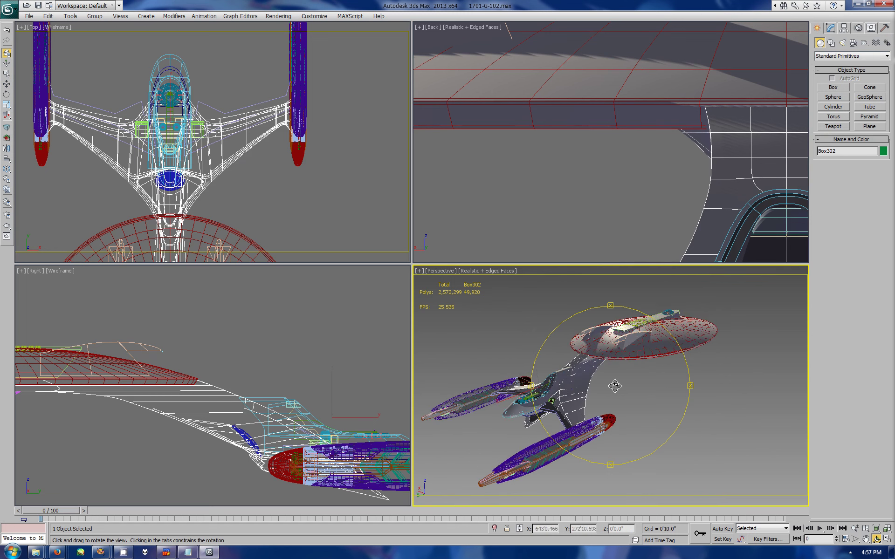
Select Box305 in the side view and begin editing its base mesh at vertex level
right_click(51, 348)
click(51, 348)
click(865, 539)
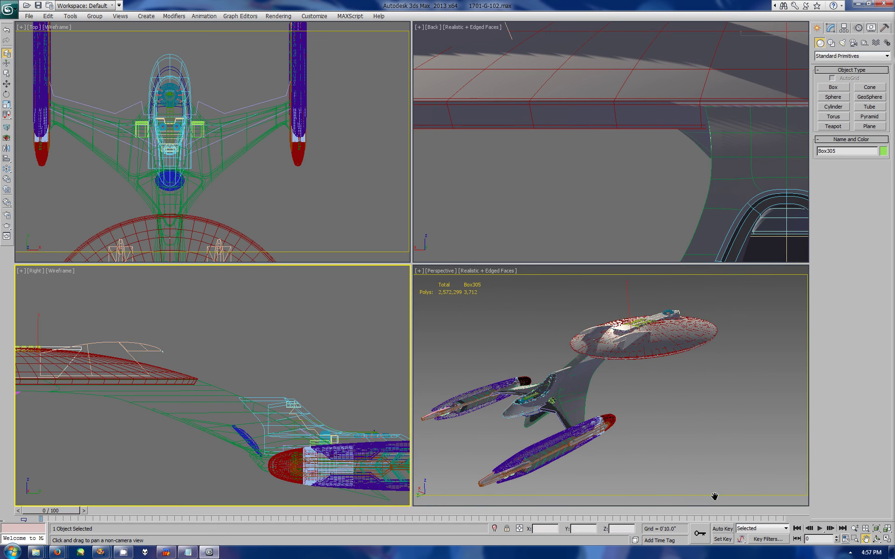
drag(125, 357, 334, 384)
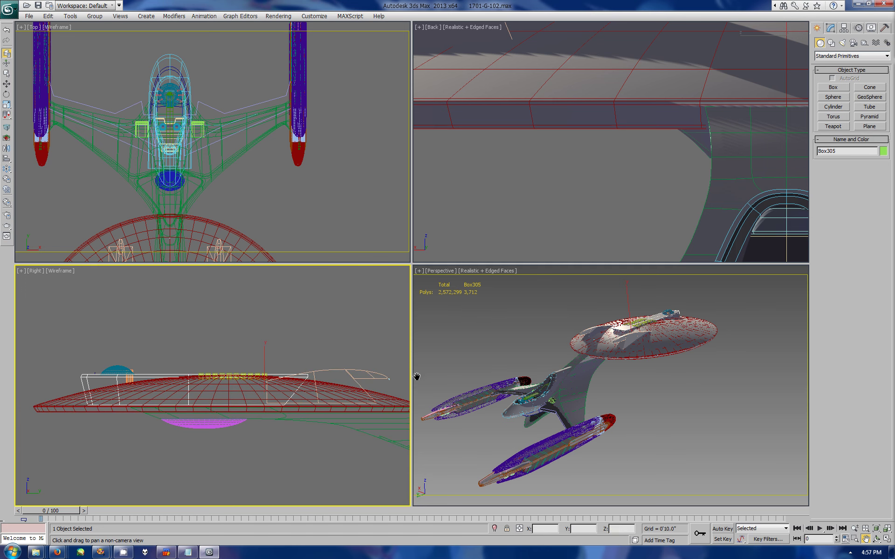
click(830, 28)
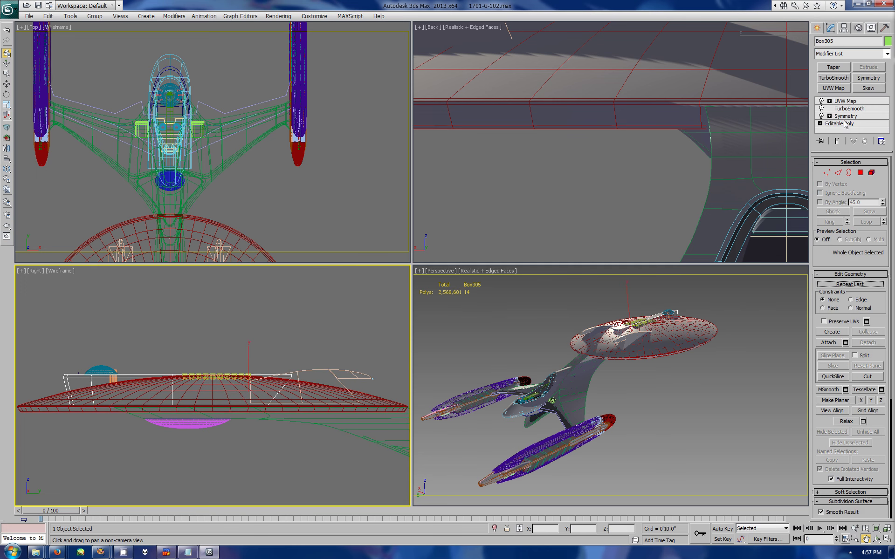
click(826, 173)
click(268, 405)
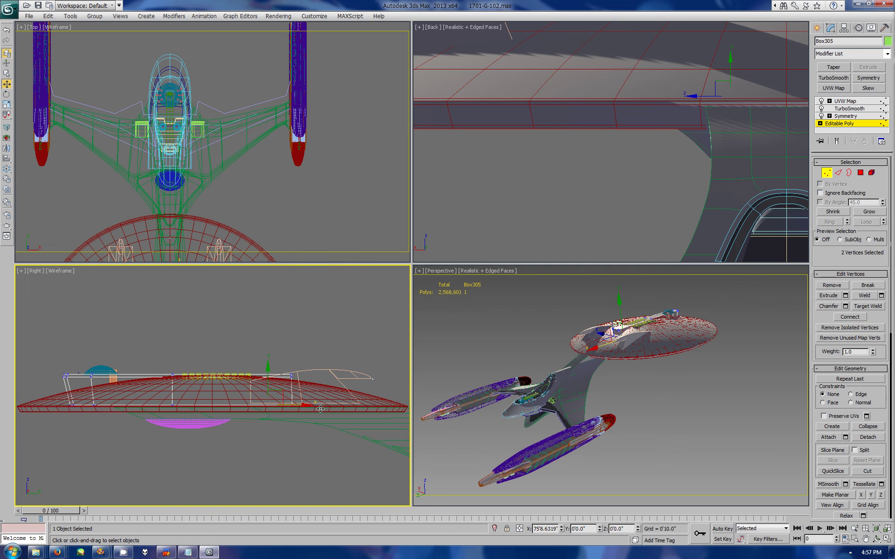
In the maximized side view, connect the selected edges along the saucer top
click(887, 540)
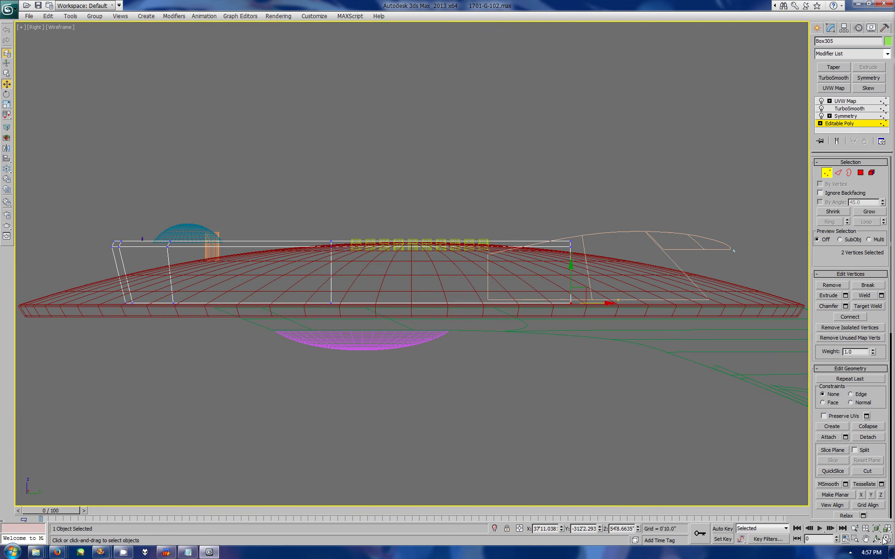
drag(550, 210, 646, 424)
click(838, 173)
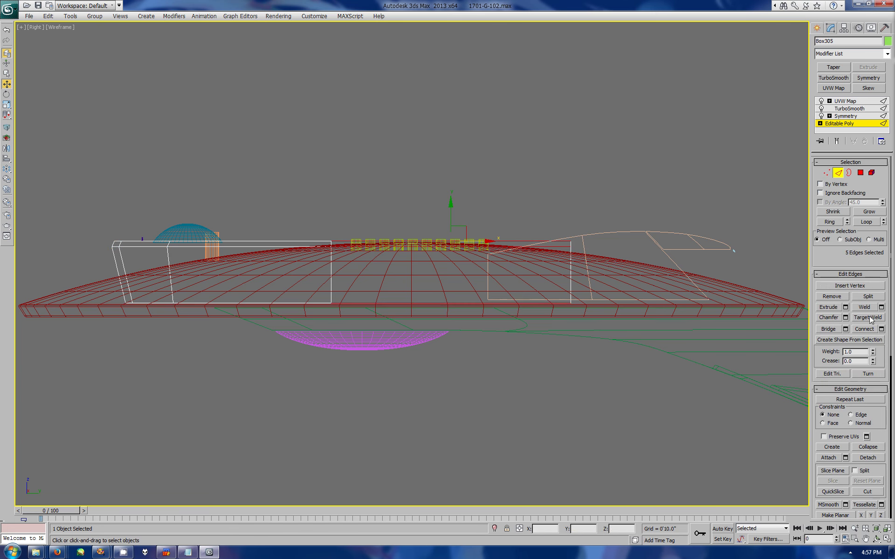
click(881, 328)
drag(449, 232, 599, 363)
click(606, 430)
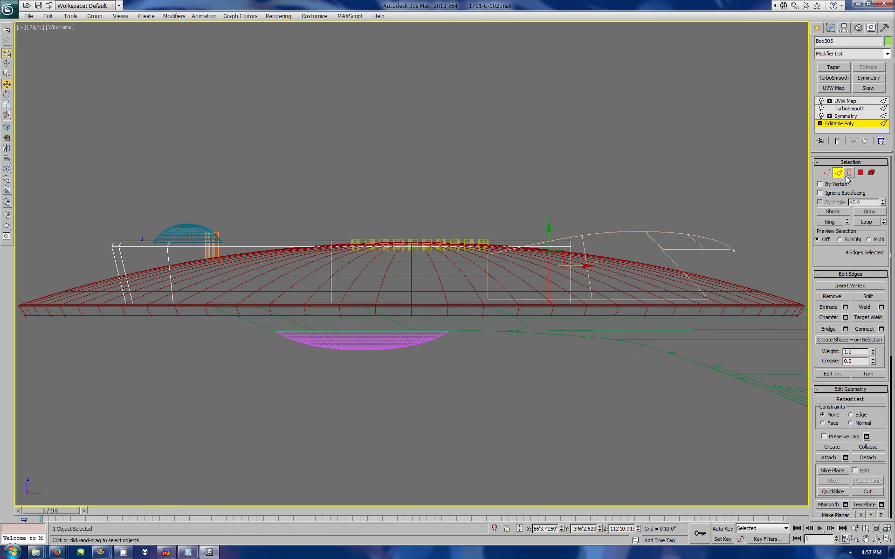
Shift the selected vertices right along the saucer, then orbit the perspective view
key(1)
drag(566, 251, 651, 229)
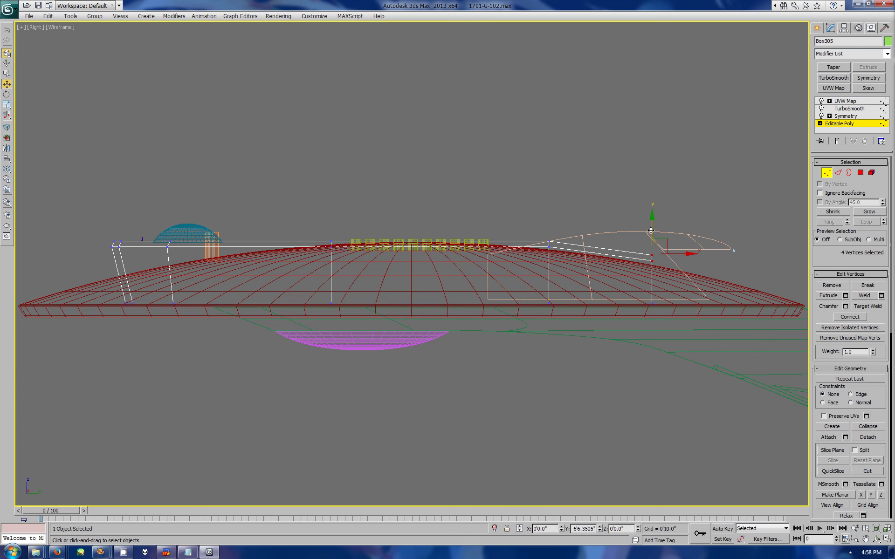
key(alt+w)
alt+middle_drag(699, 396, 839, 428)
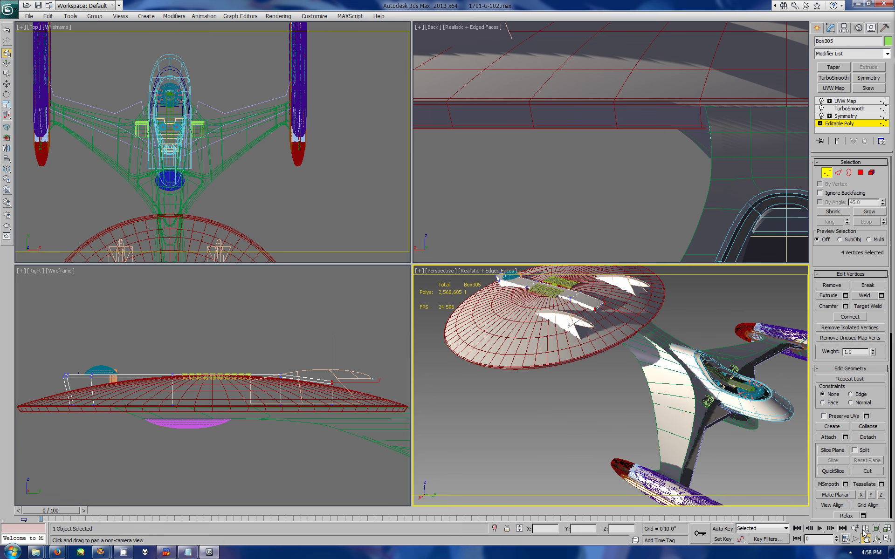
scroll(604, 353, up, 5)
In the maximized side view, connect another set of Box305 edges
right_click(317, 391)
key(alt+w)
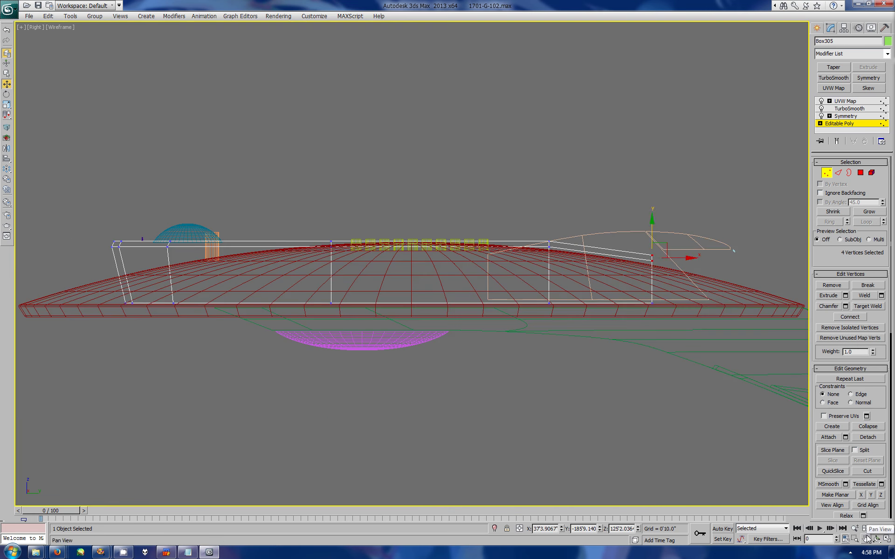
middle_drag(618, 318, 518, 335)
click(818, 28)
click(830, 28)
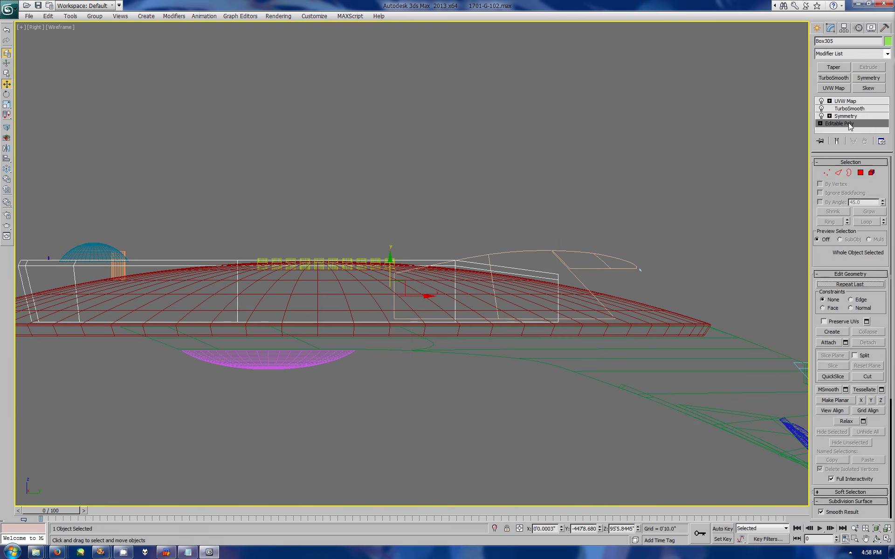
key(1)
click(838, 172)
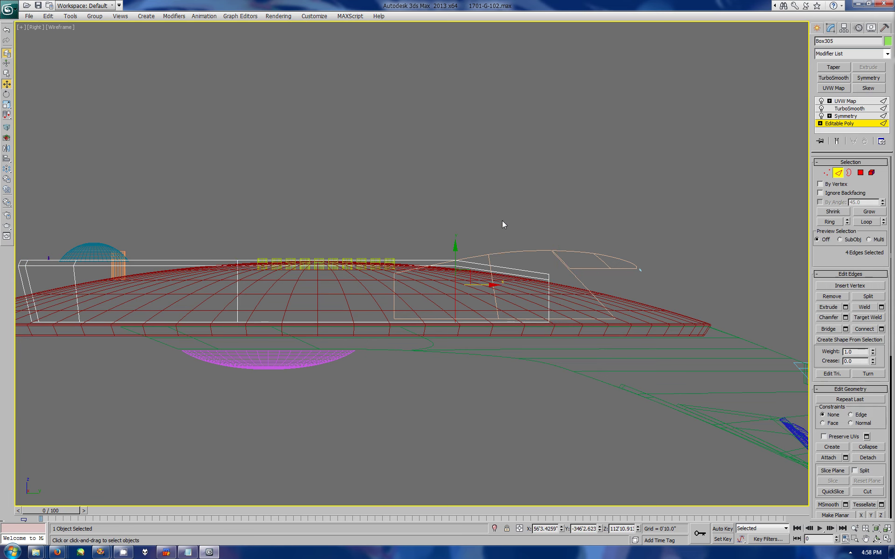
click(881, 329)
click(647, 363)
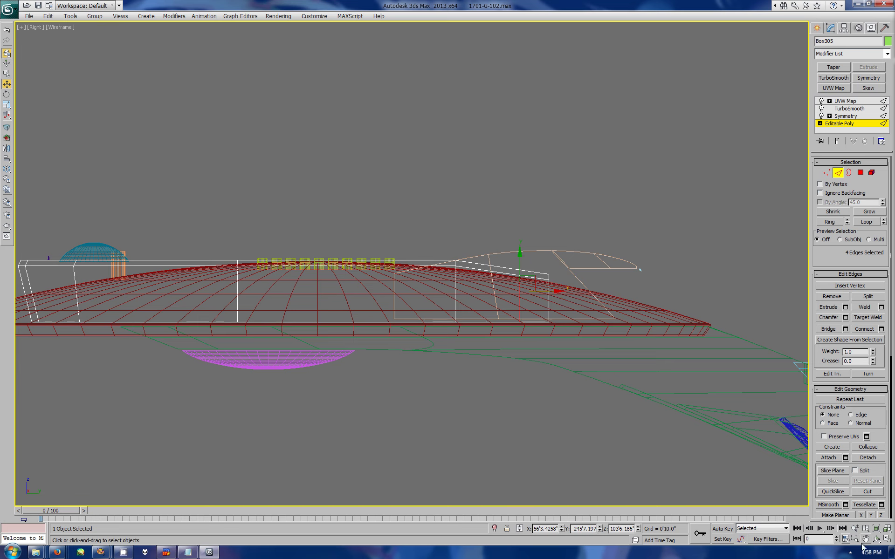
Pull Box305's right-end top and bottom vertices left and down into an angled tip
scroll(493, 292, up, 1)
scroll(565, 285, up, 4)
key(1)
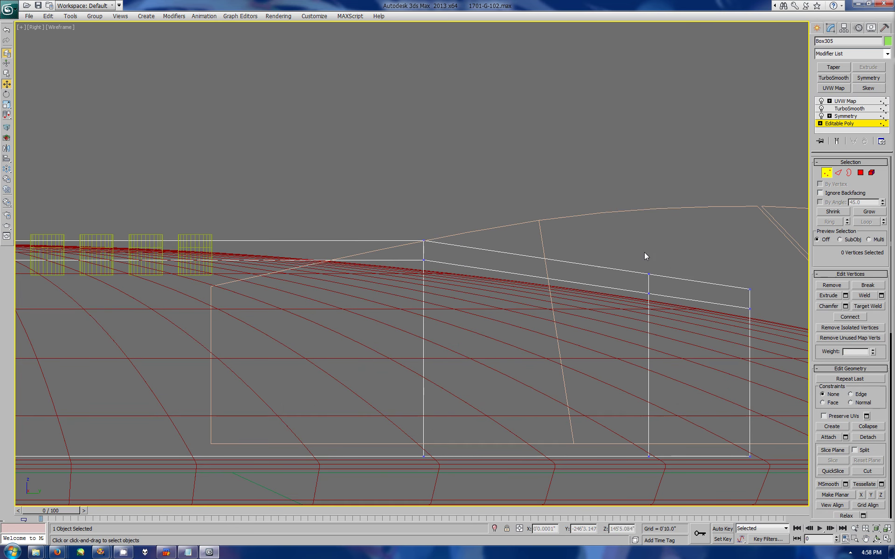
key(w)
drag(648, 275, 664, 278)
click(750, 289)
drag(760, 286, 714, 306)
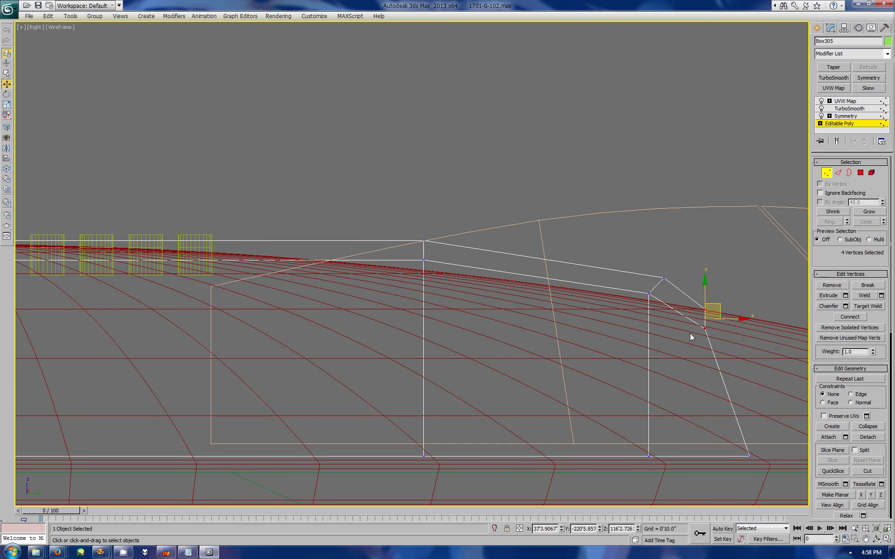
click(750, 456)
drag(772, 454, 690, 455)
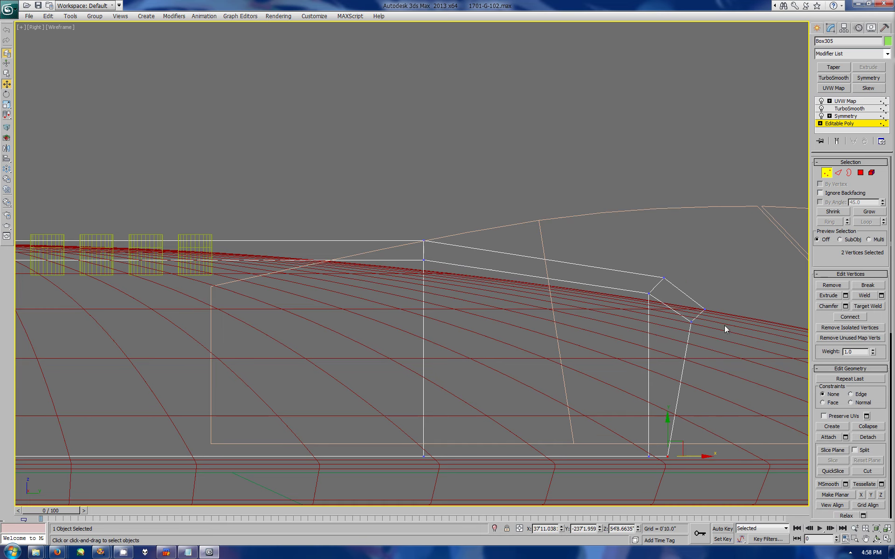
mouse_move(725, 330)
mouse_down()
mouse_move(681, 304)
mouse_move(695, 313)
mouse_up()
click(818, 29)
In the four-view layout, push Box305's right-end vertices further right
click(887, 540)
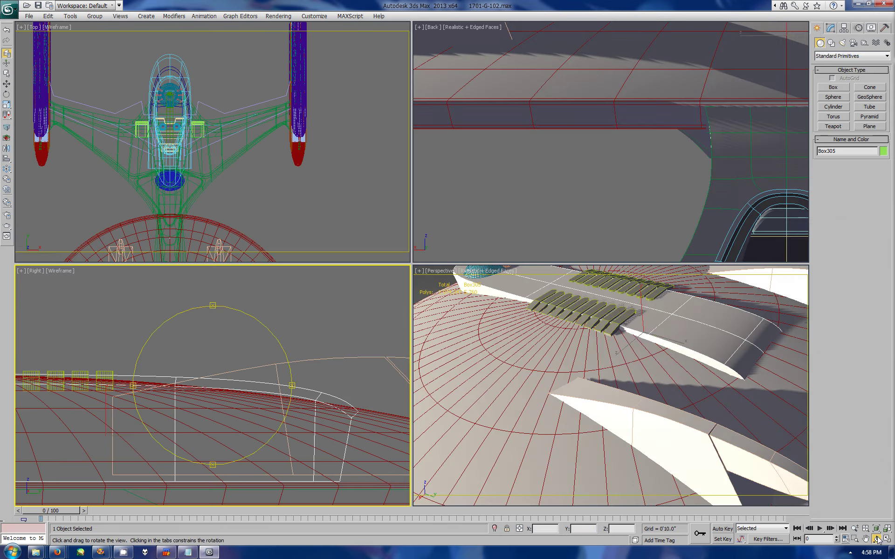
mouse_move(699, 373)
mouse_down()
mouse_move(735, 350)
mouse_move(756, 369)
mouse_up()
scroll(756, 368, down, 5)
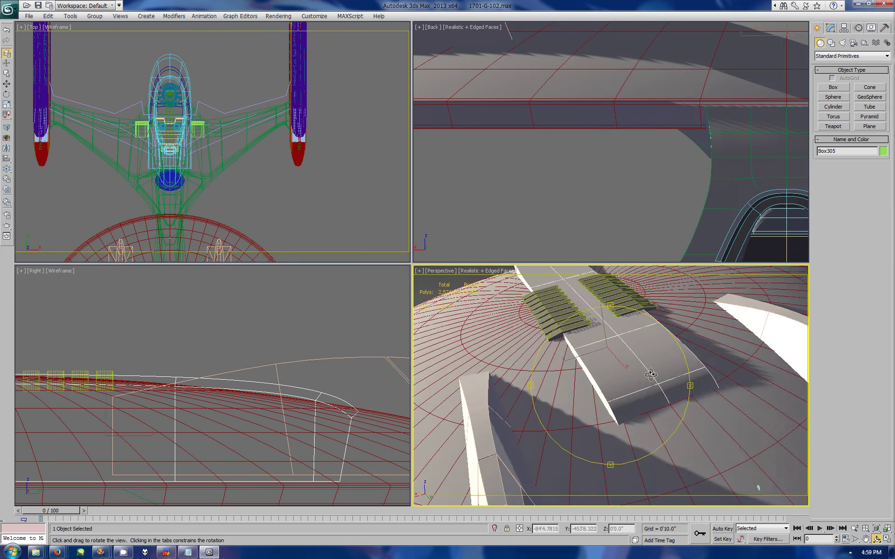
scroll(651, 382, down, 5)
scroll(642, 412, up, 5)
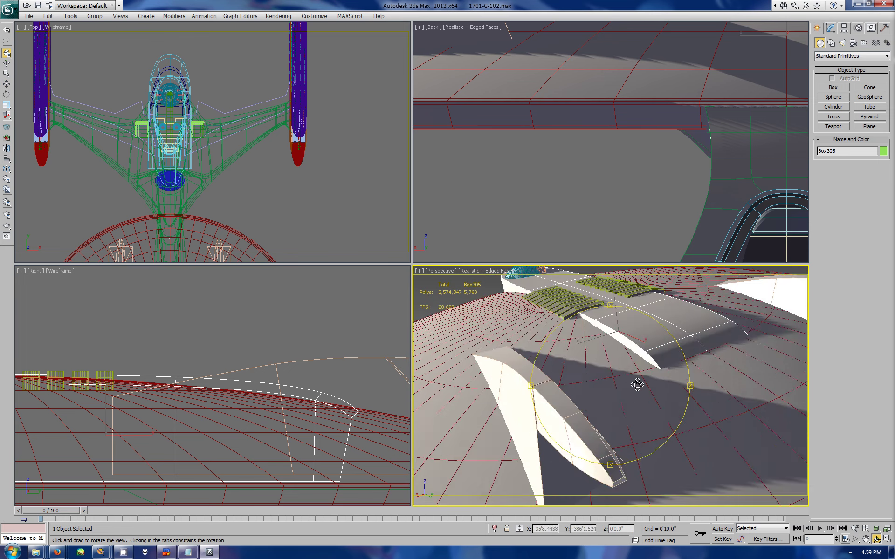
scroll(635, 384, down, 2)
key(1)
key(w)
drag(365, 373, 322, 487)
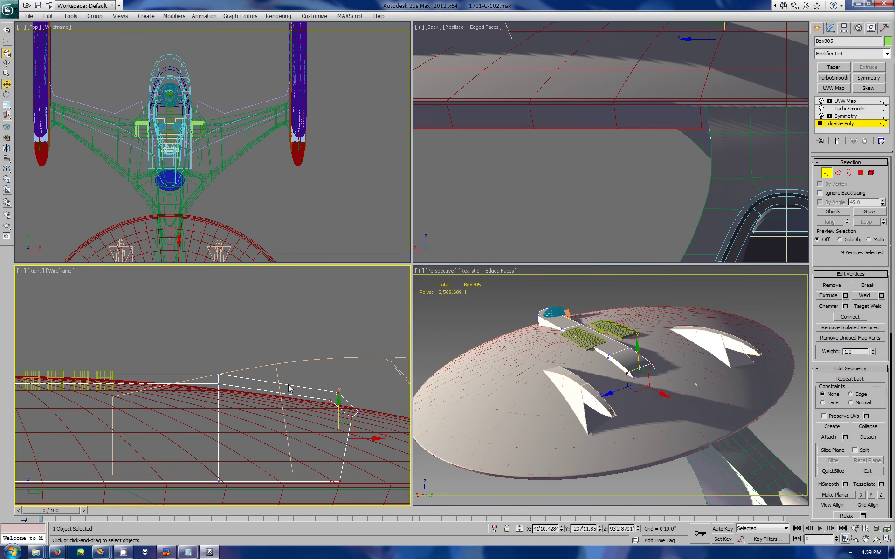
drag(353, 430, 369, 430)
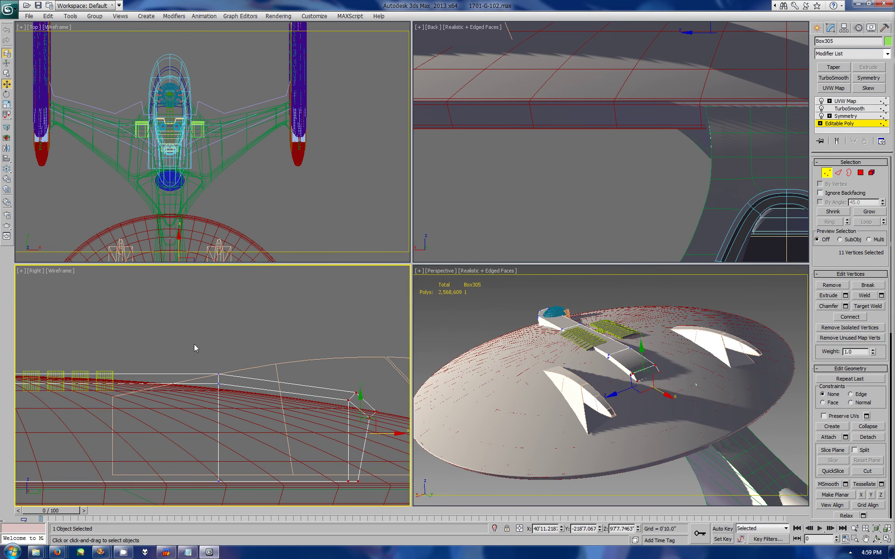
Move the box's left-column vertices further left and view the smoothed result
drag(195, 347, 237, 490)
drag(219, 421, 196, 421)
click(817, 28)
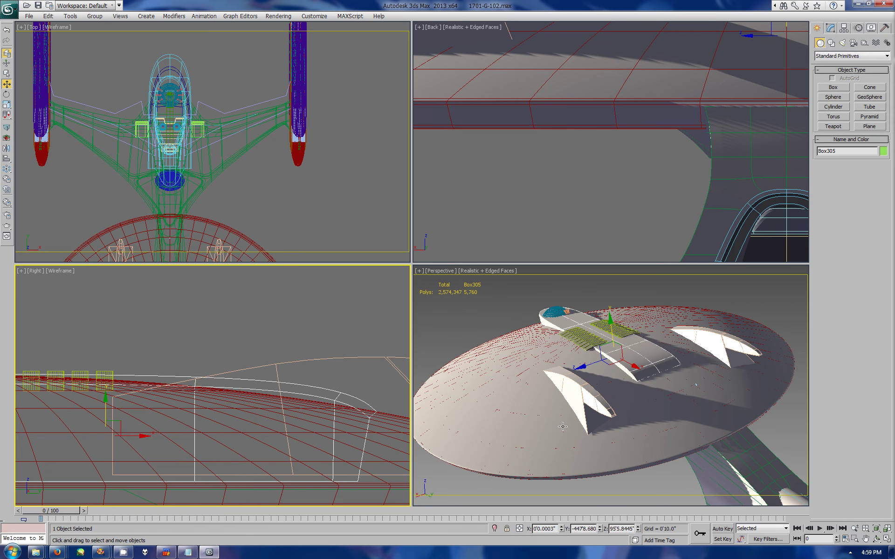
key(alt+w)
Connect the five vertical edges across Box305 with a new edge line
middle_drag(587, 282, 746, 266)
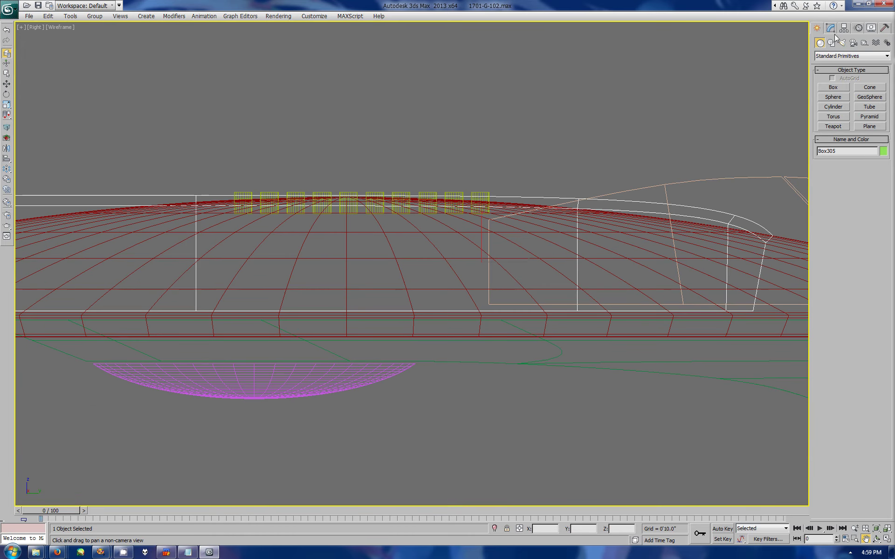
click(830, 28)
click(838, 172)
drag(366, 140, 481, 322)
click(881, 330)
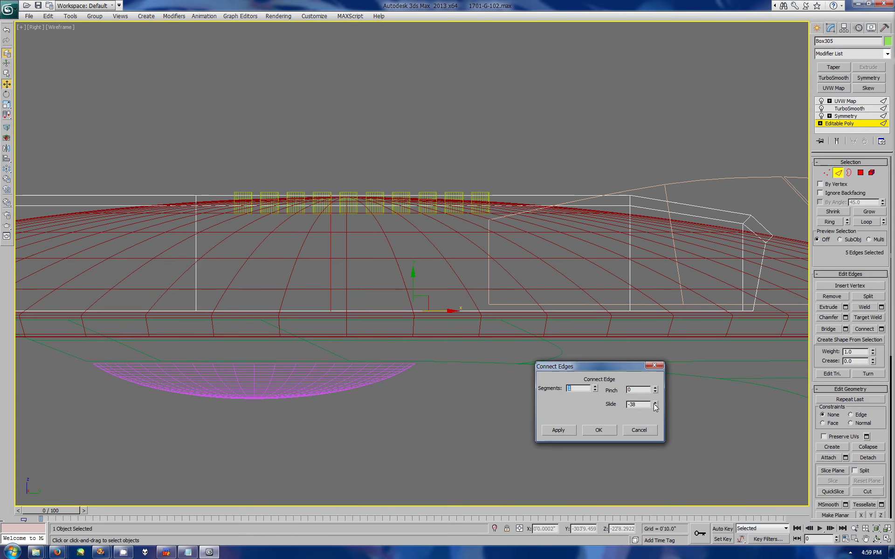
key(Return)
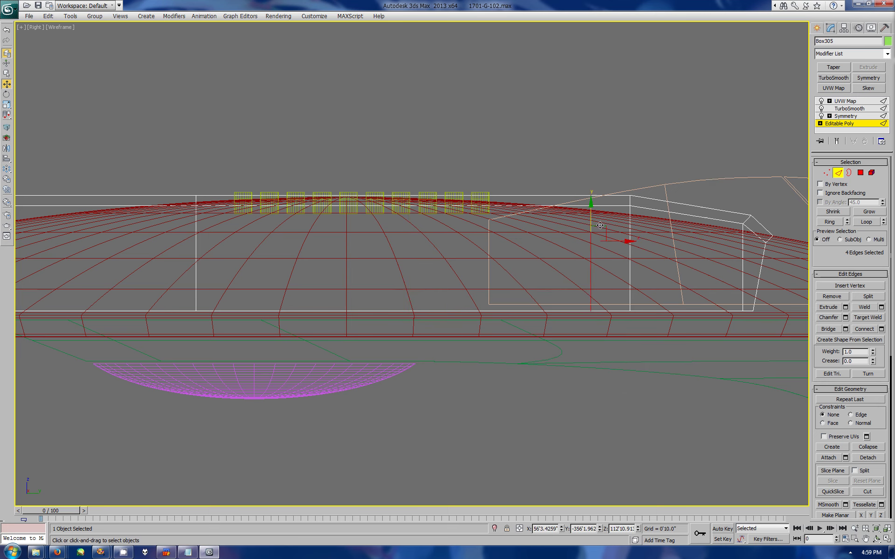
click(821, 31)
Select polygons across Box305's middle at polygon level in the four-view layout
click(830, 28)
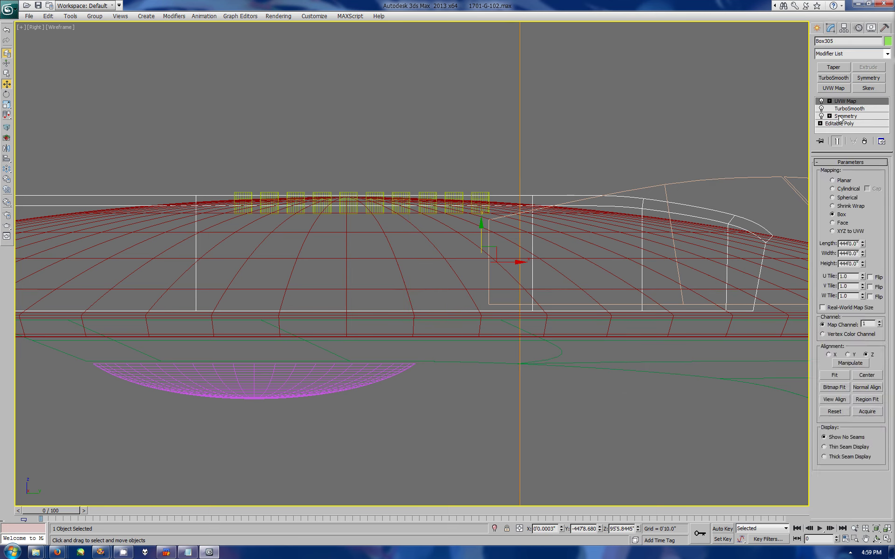
click(861, 172)
click(449, 249)
key(alt+w)
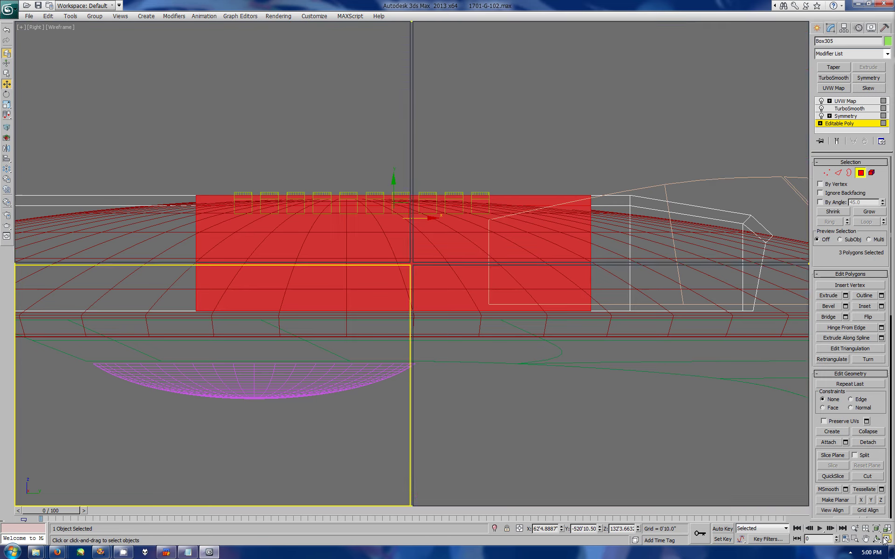
alt+middle_drag(606, 387, 662, 363)
scroll(834, 214, down, 3)
scroll(834, 214, down, 3)
key(w)
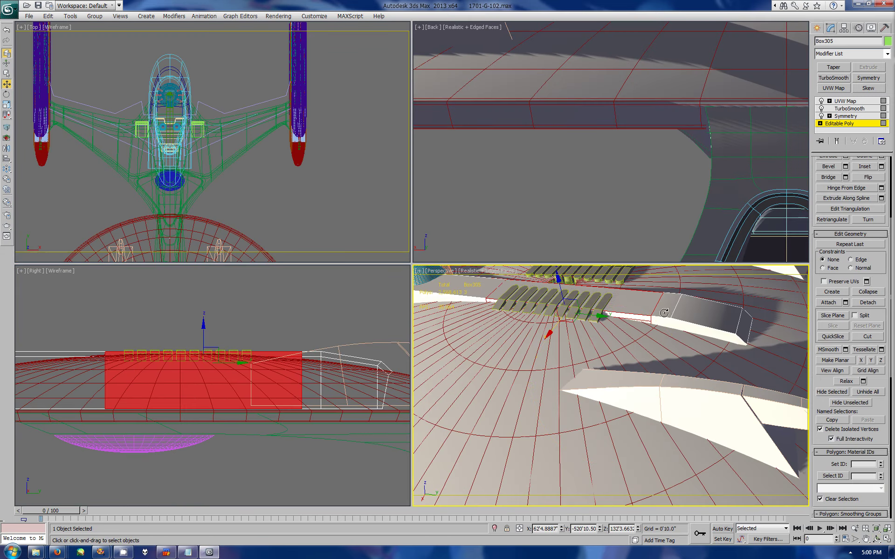
Select the band of polygons under the grille and orbit beneath the saucer
click(658, 317)
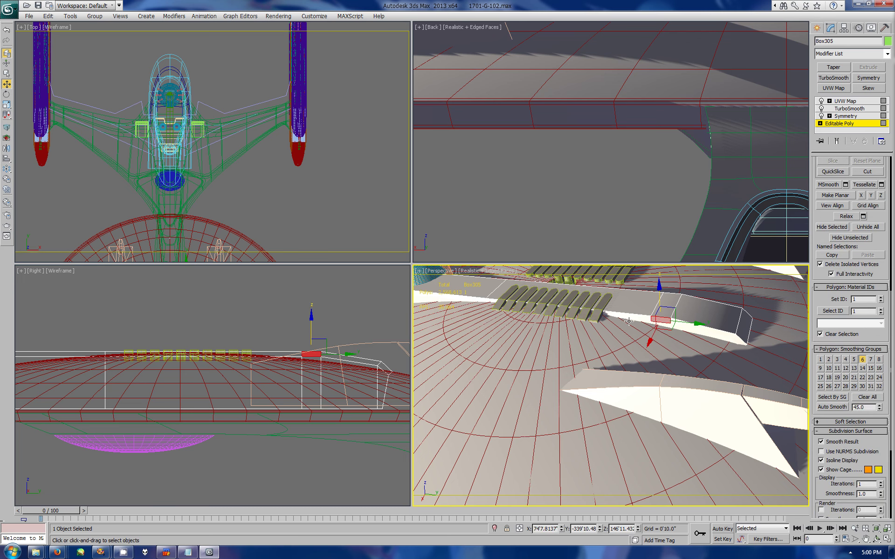
click(573, 303)
click(832, 407)
click(877, 539)
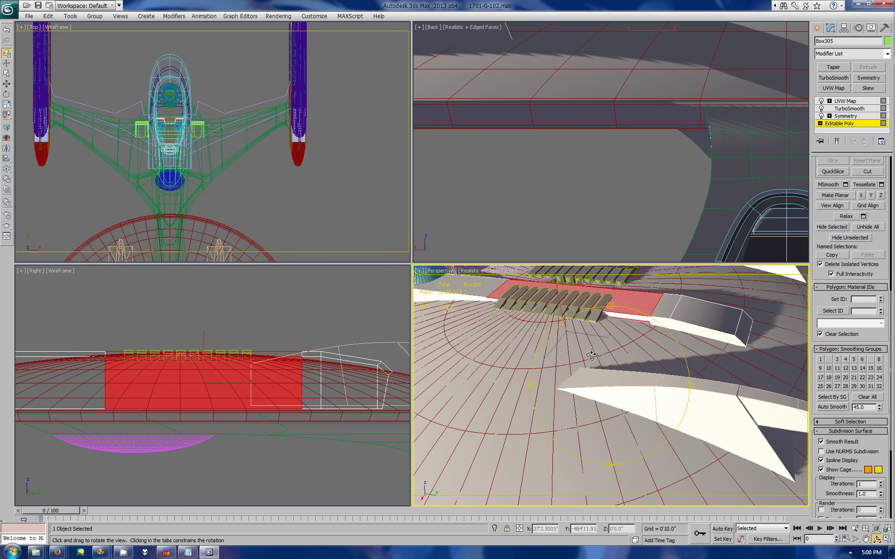
mouse_move(557, 333)
mouse_down()
mouse_move(614, 354)
mouse_move(478, 335)
mouse_up()
Orbit the maximized perspective view to inspect the hull and fin from the side
key(alt+w)
key(w)
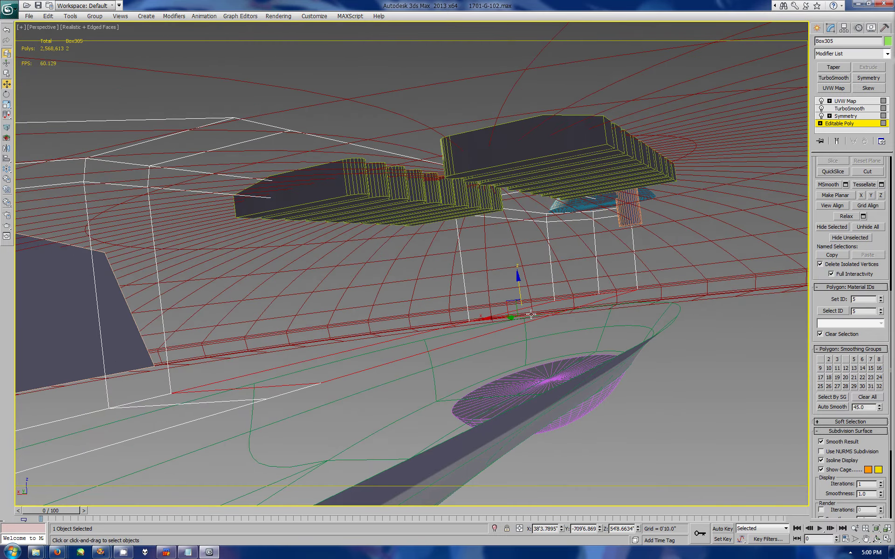
mouse_move(478, 335)
alt+middle_down()
mouse_move(196, 408)
mouse_move(151, 222)
alt+middle_up()
key(alt+w)
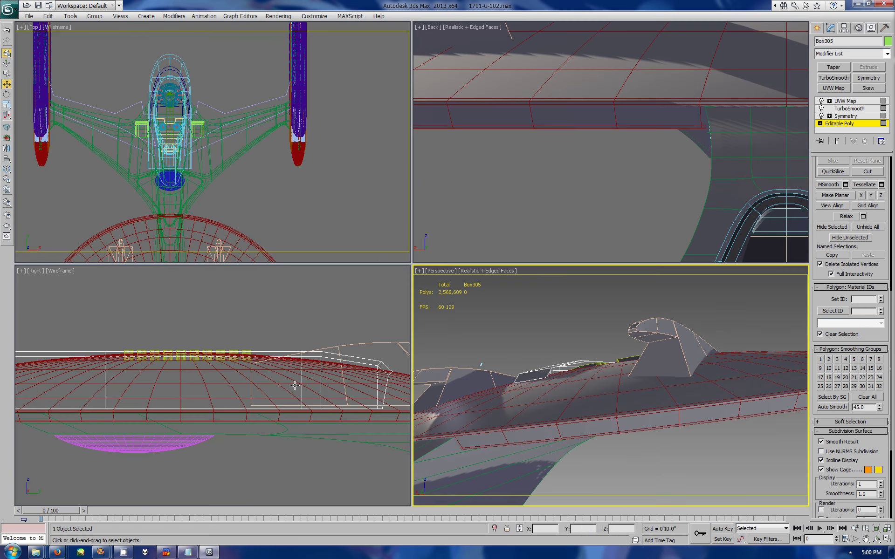
click(375, 413)
scroll(837, 295, up, 8)
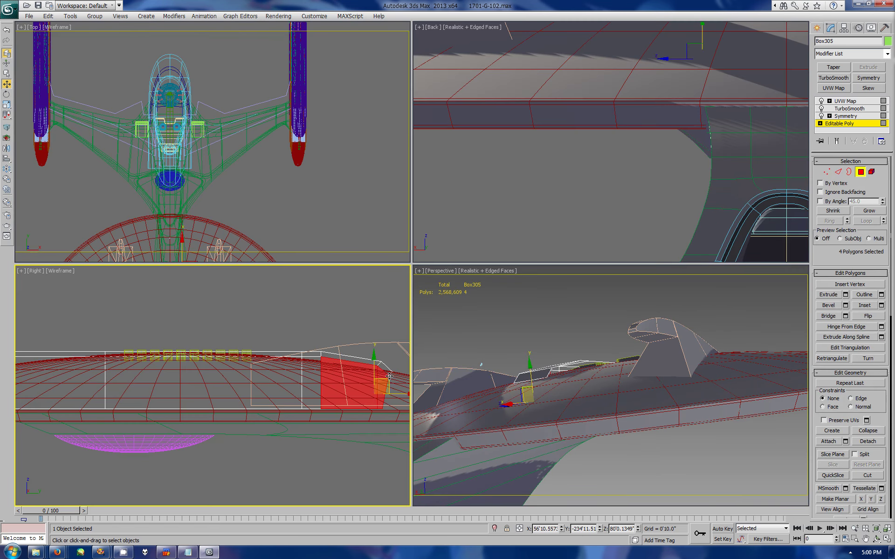
Switch the top view to a Bottom view and pick a polygon on Box305's underside
click(867, 541)
right_click(184, 232)
scroll(234, 140, up, 3)
scroll(223, 180, up, 3)
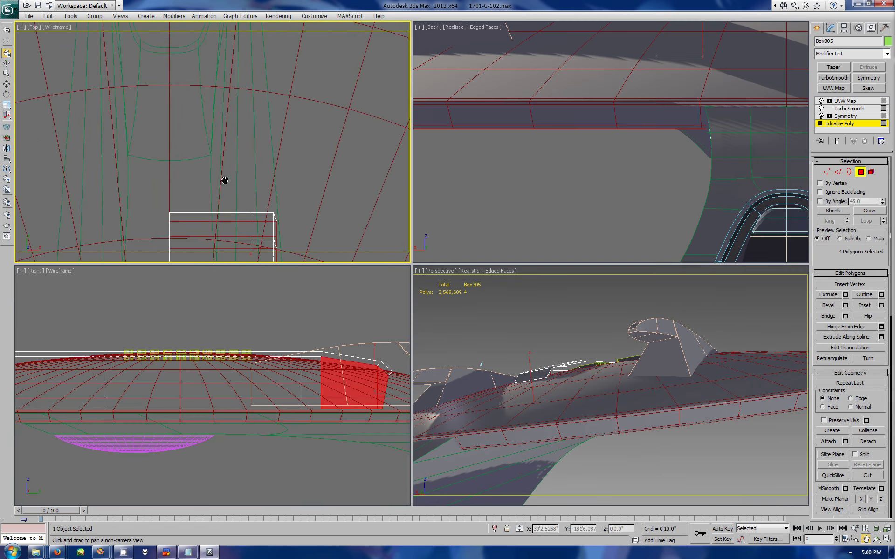
scroll(317, 166, up, 3)
key(b)
click(304, 119)
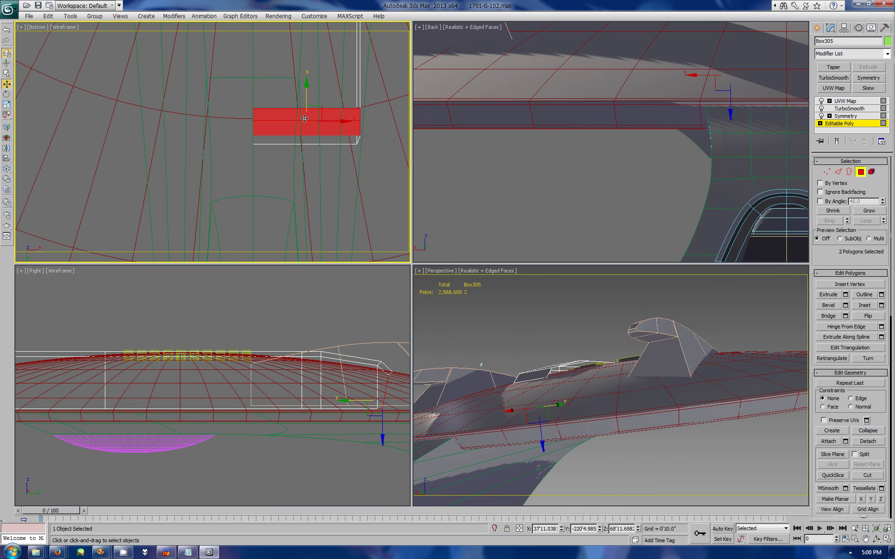
click(824, 28)
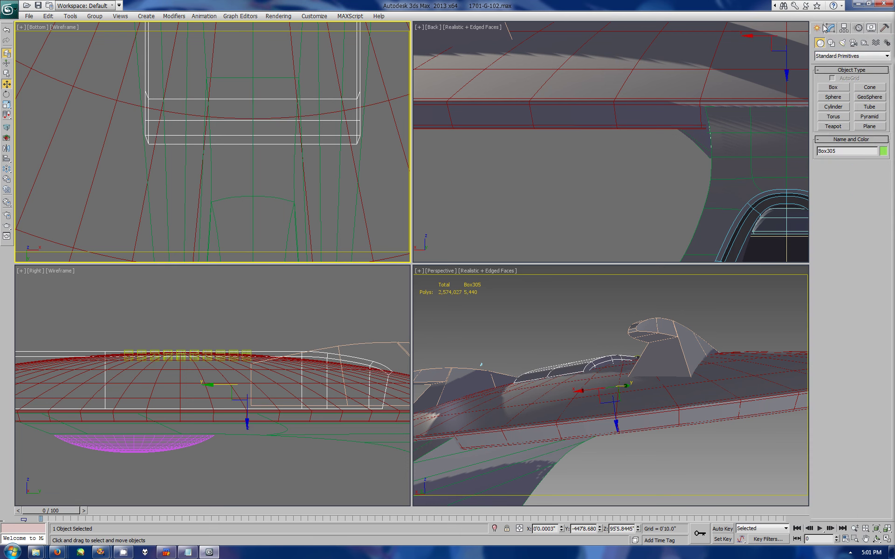
In vertex mode, shift four of the panel's vertices to the left
alt+middle_drag(604, 385, 597, 336)
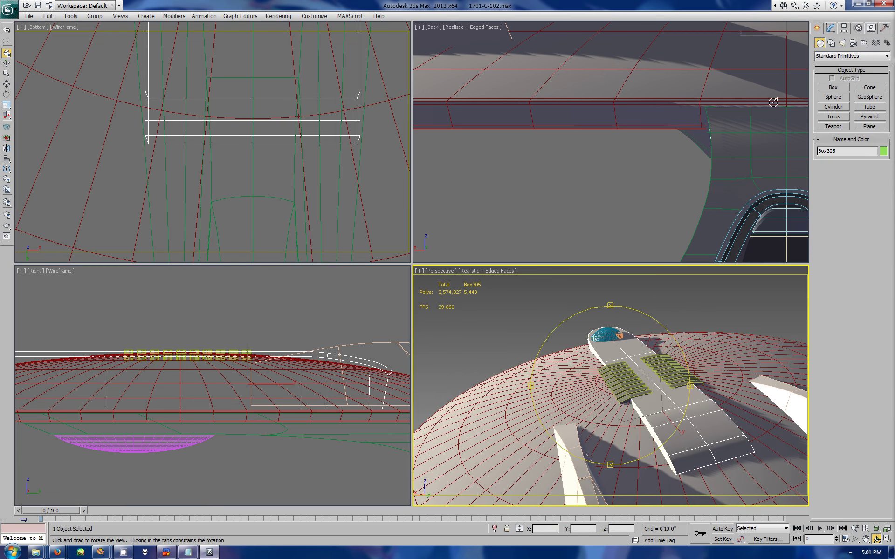
click(830, 28)
click(839, 124)
key(1)
drag(259, 345, 329, 417)
key(w)
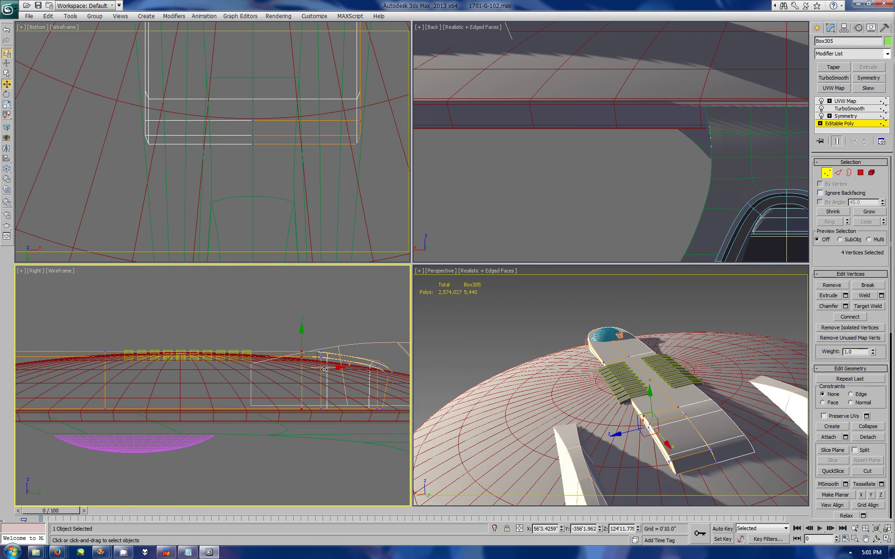
drag(292, 357, 308, 353)
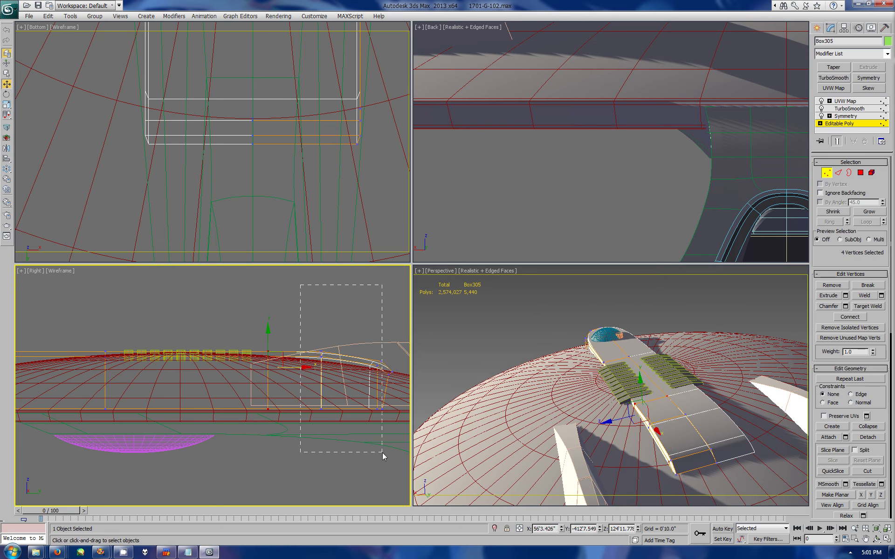
Adjust the panel's tip vertices outward and back into place
drag(382, 452, 357, 444)
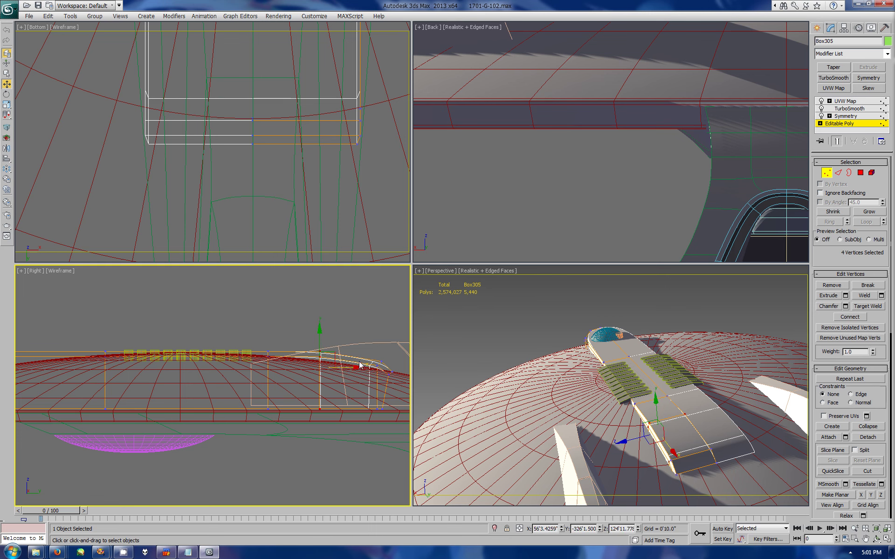
drag(359, 365, 421, 378)
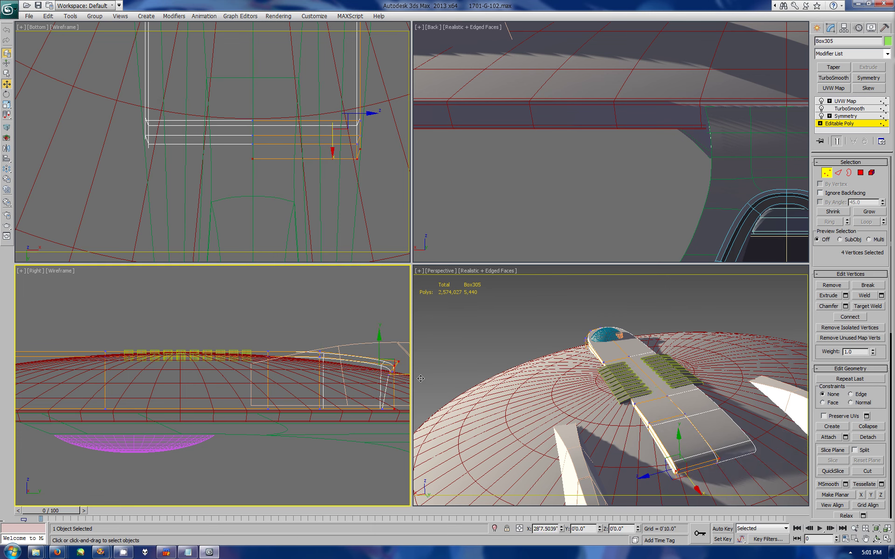
drag(420, 379, 404, 372)
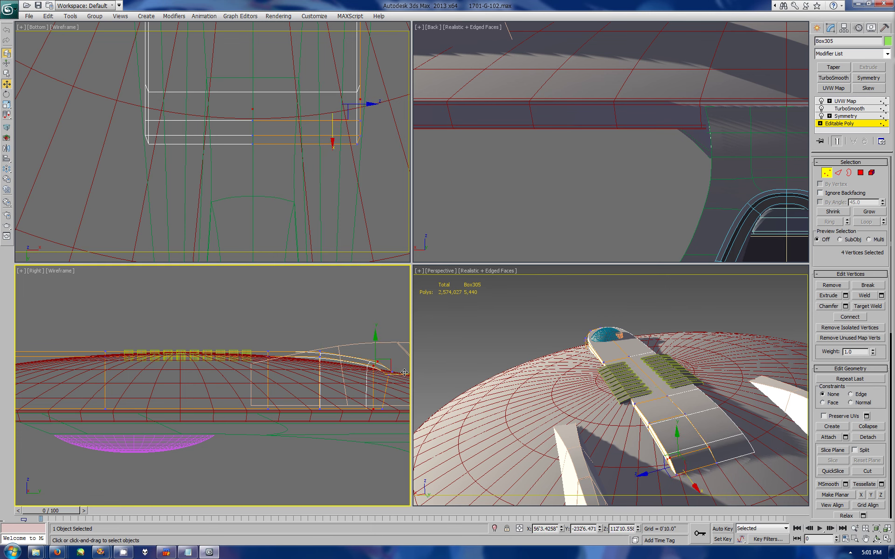
alt+click(390, 372)
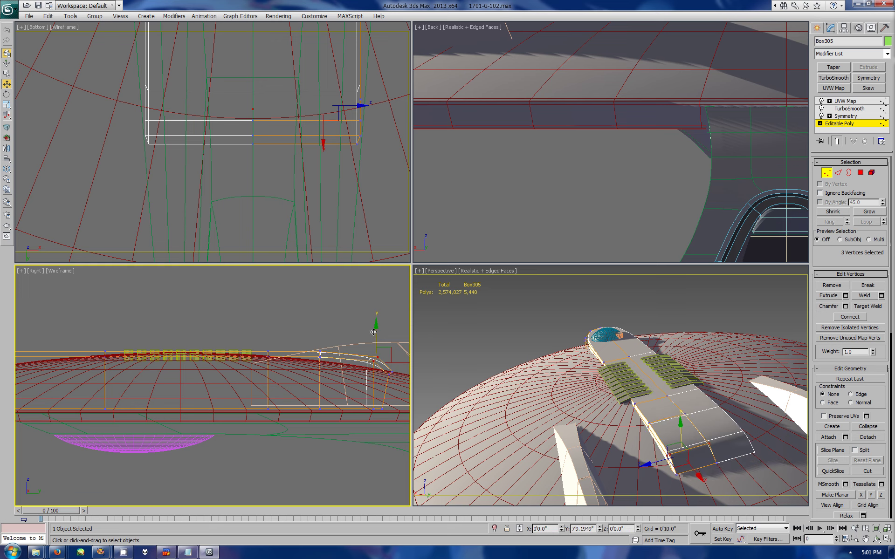
click(328, 357)
drag(357, 369, 356, 369)
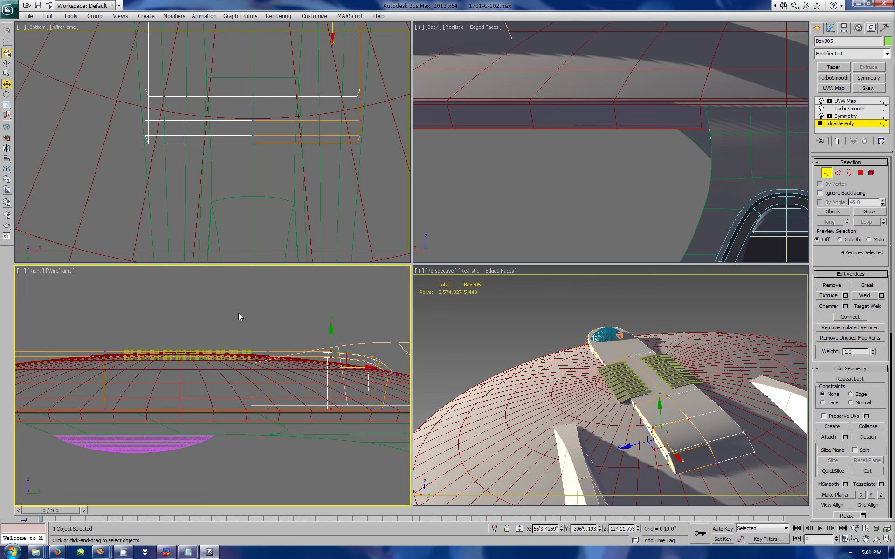
Select more panel vertices in the perspective view, then leave vertex editing
drag(326, 347, 361, 355)
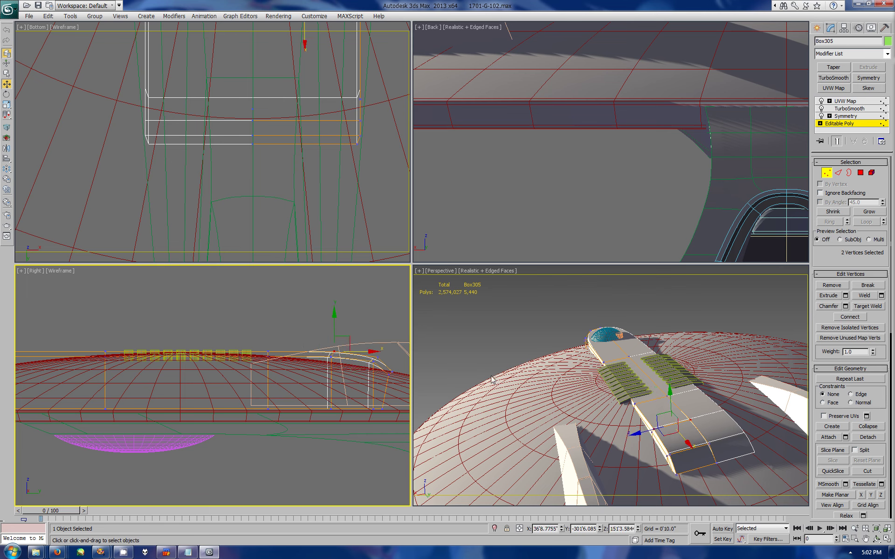
alt+middle_drag(652, 396, 701, 469)
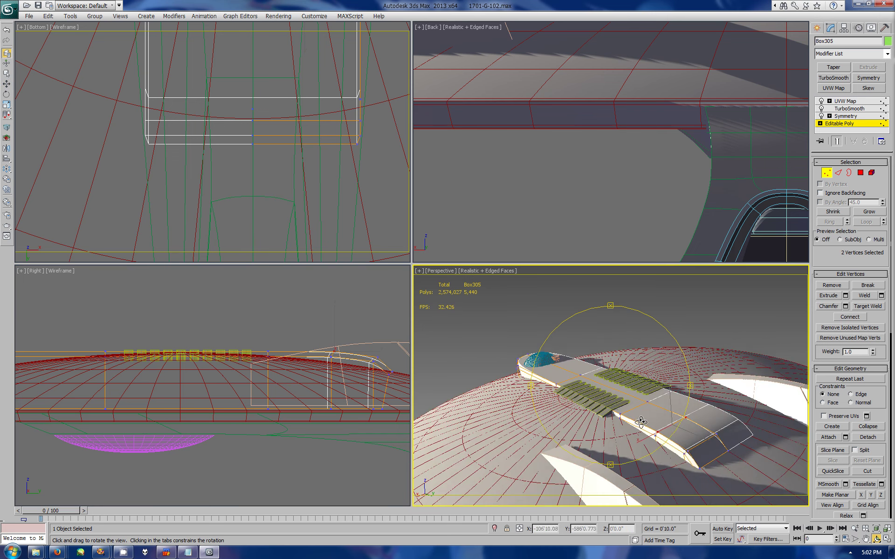
click(702, 469)
ctrl+click(685, 454)
ctrl+click(657, 434)
ctrl+click(557, 384)
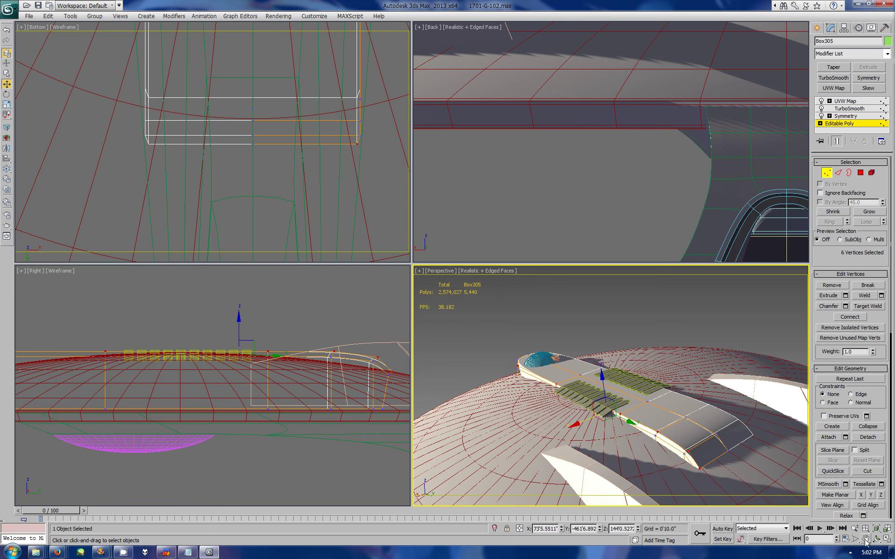
scroll(630, 172, down, 5)
scroll(625, 185, down, 2)
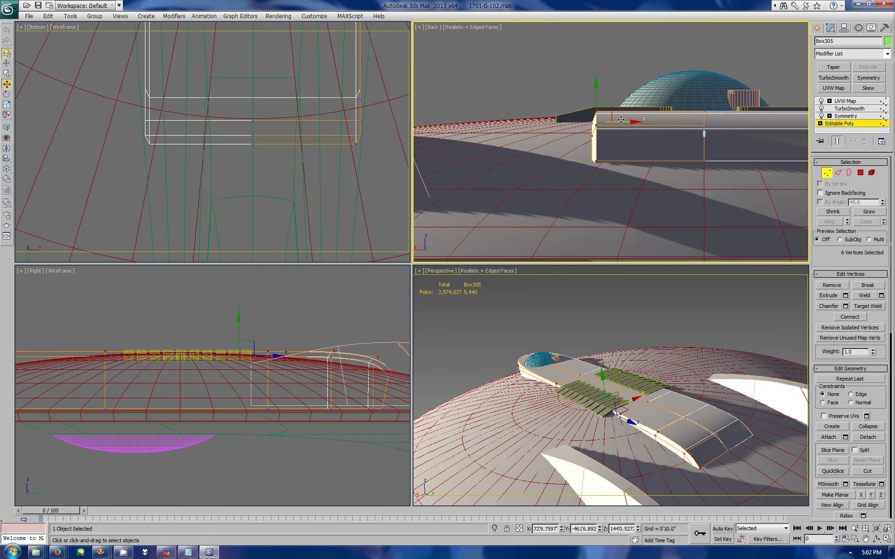
click(817, 28)
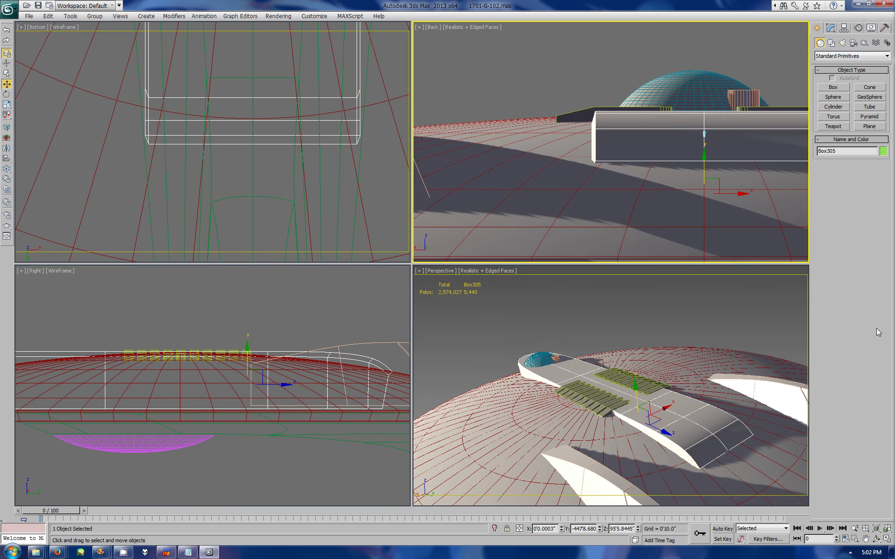
Pan and orbit the views to look at the saucer's underside
click(865, 537)
drag(793, 181, 591, 211)
mouse_move(736, 438)
mouse_down()
mouse_move(585, 410)
mouse_move(641, 386)
mouse_up()
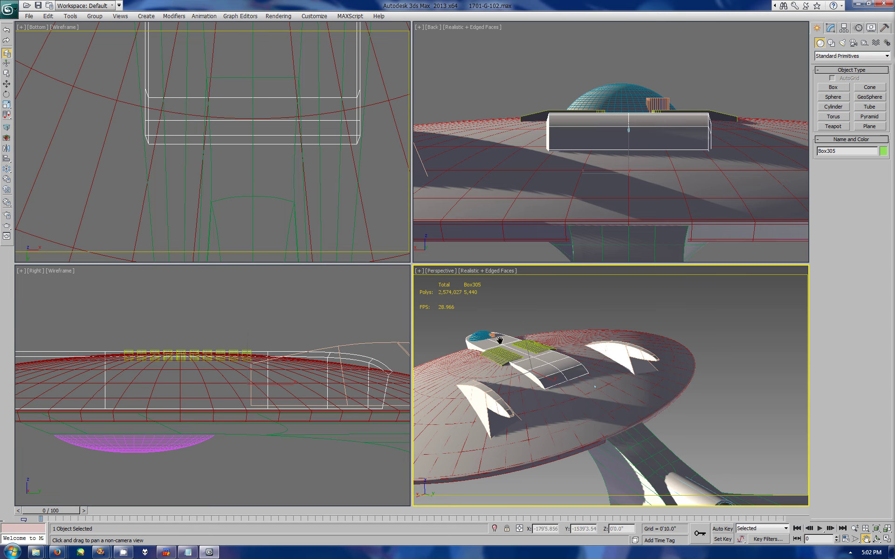
click(876, 539)
mouse_move(606, 387)
mouse_down()
mouse_move(652, 370)
mouse_move(731, 368)
mouse_up()
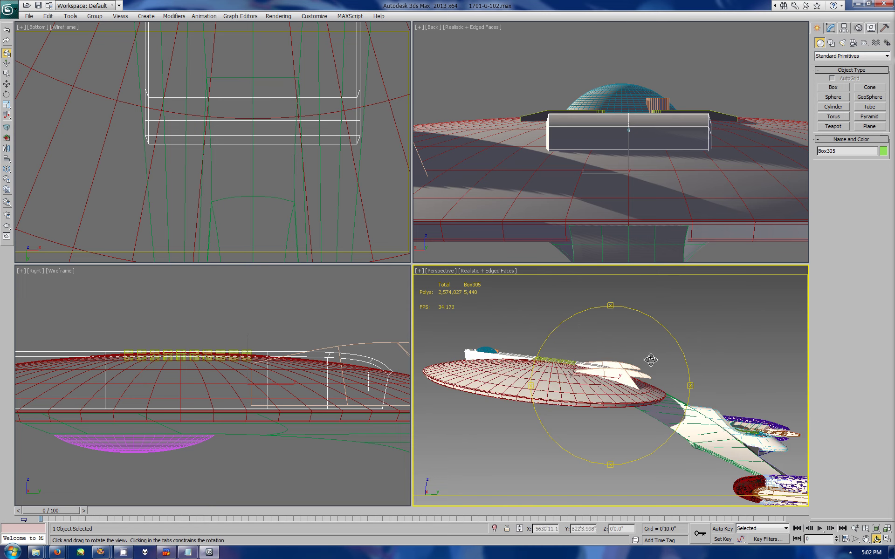
drag(731, 369, 599, 350)
Select the saucer Sphere059 in a maximized perspective view and enter polygon editing
key(w)
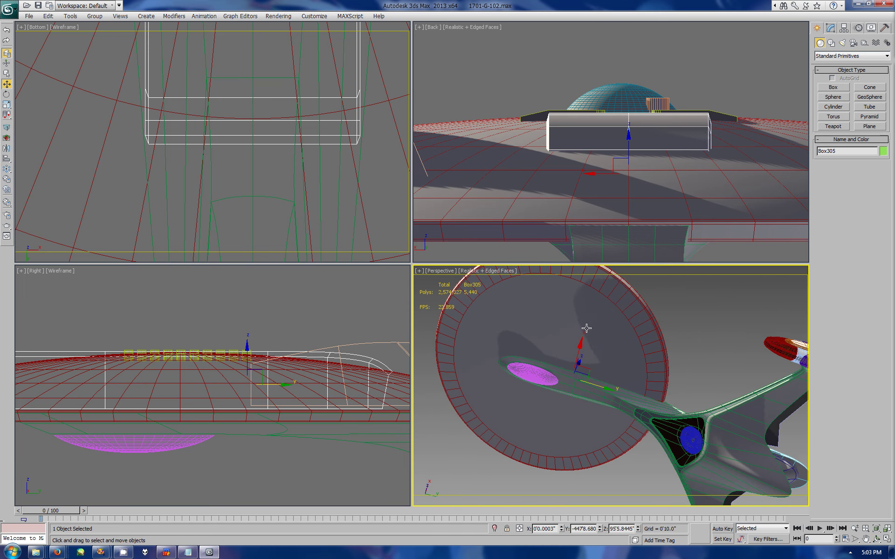
click(586, 328)
key(alt+w)
alt+middle_drag(586, 328, 626, 350)
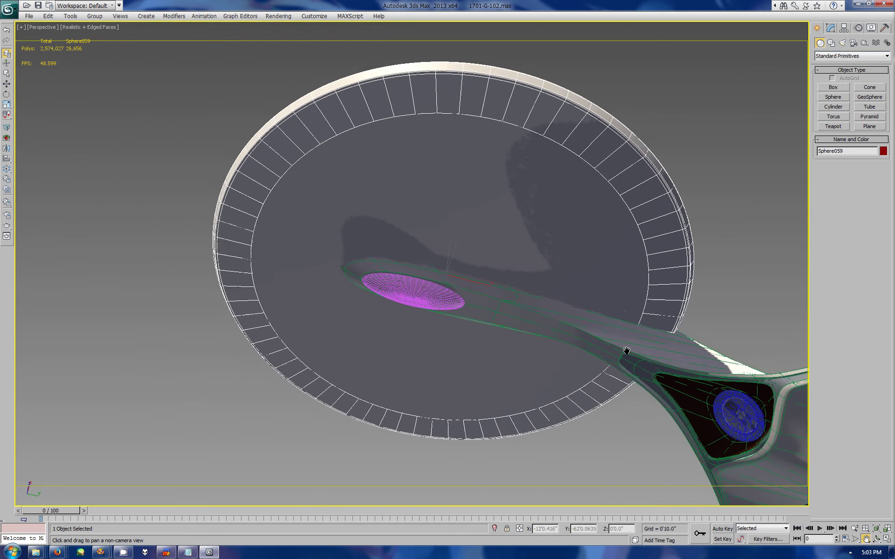
drag(626, 351, 632, 352)
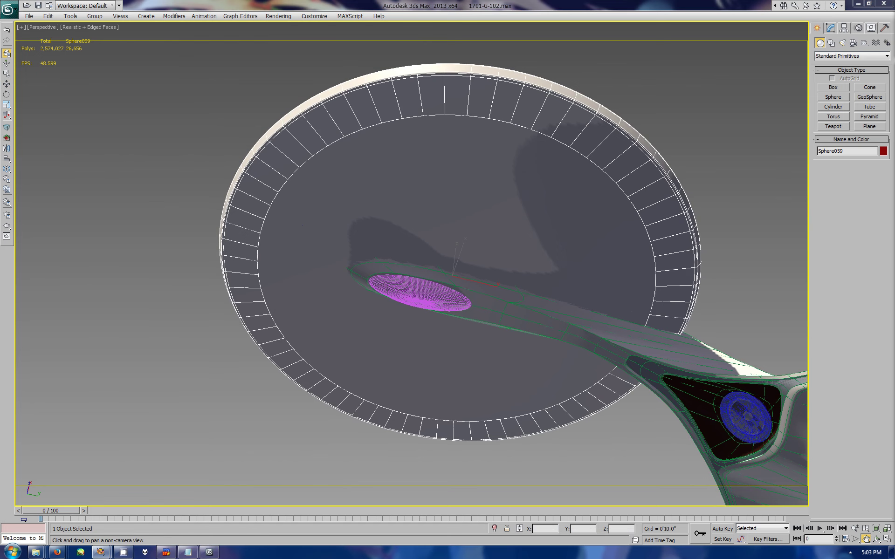
click(831, 29)
key(4)
Inset the saucer's large bottom polygon, then maximize a Bottom view
click(644, 252)
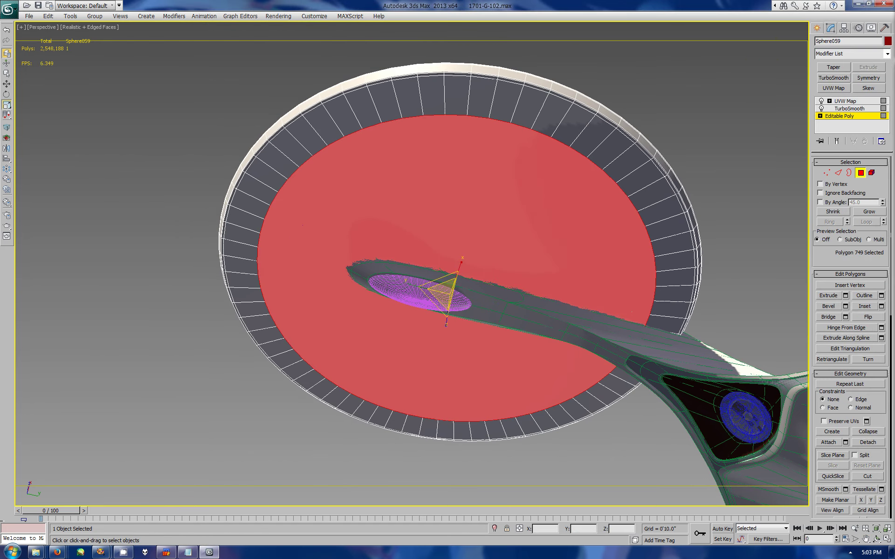
drag(440, 287, 440, 293)
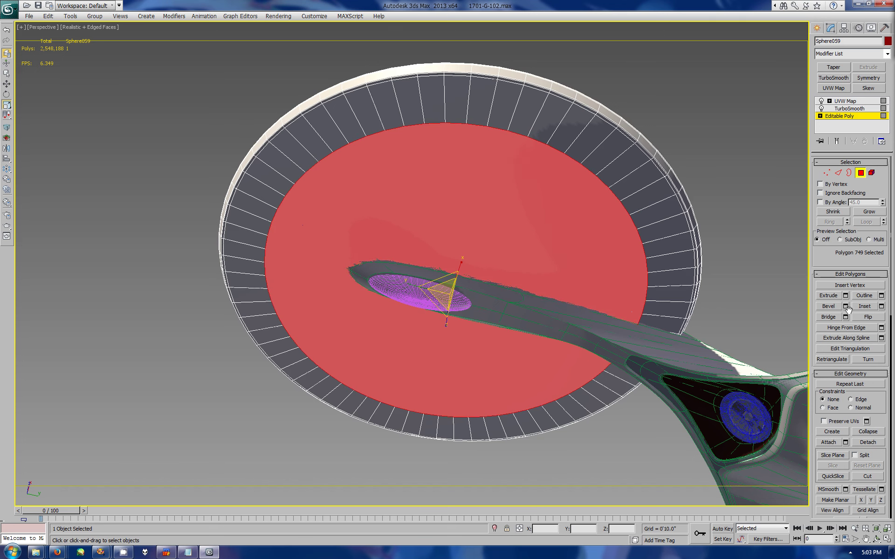
click(881, 306)
click(600, 415)
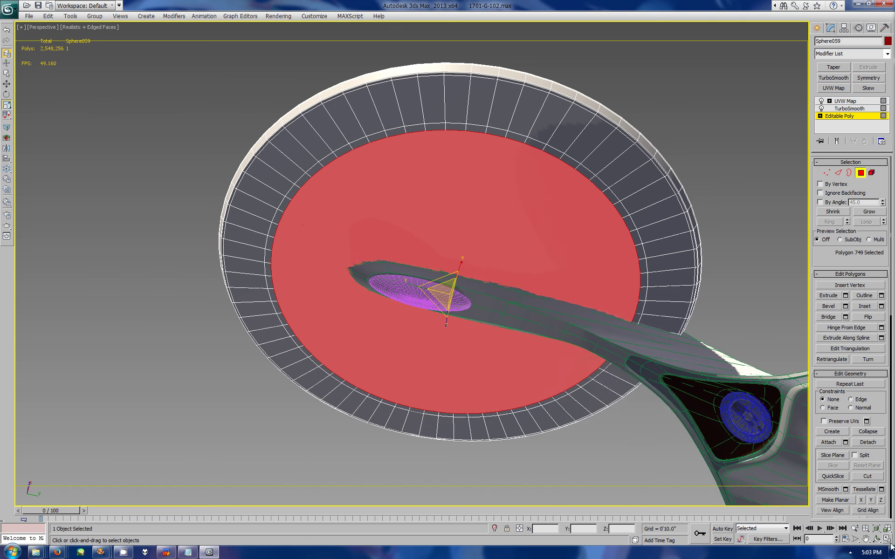
key(alt+w)
key(b)
key(alt+w)
Isolate the saucer and show the bottom view shaded with visible edges
key(ctrl+b)
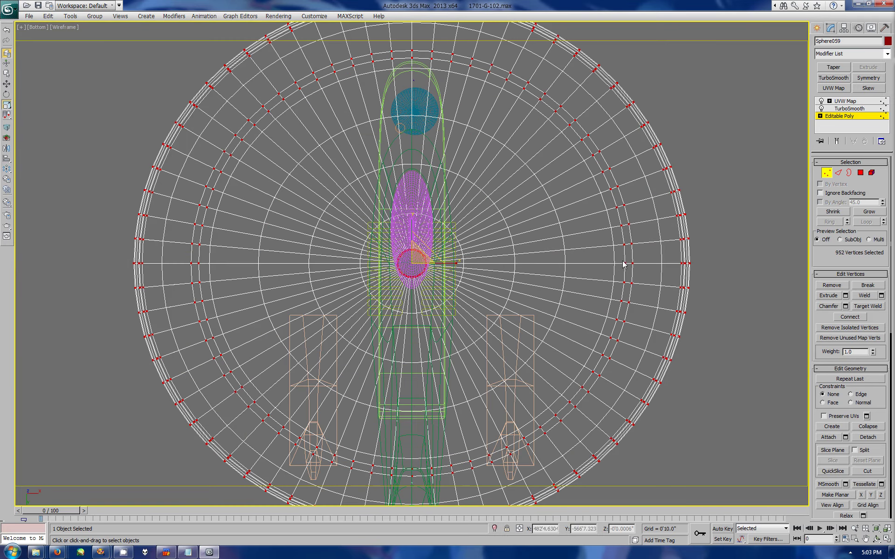
click(871, 27)
click(850, 263)
click(64, 27)
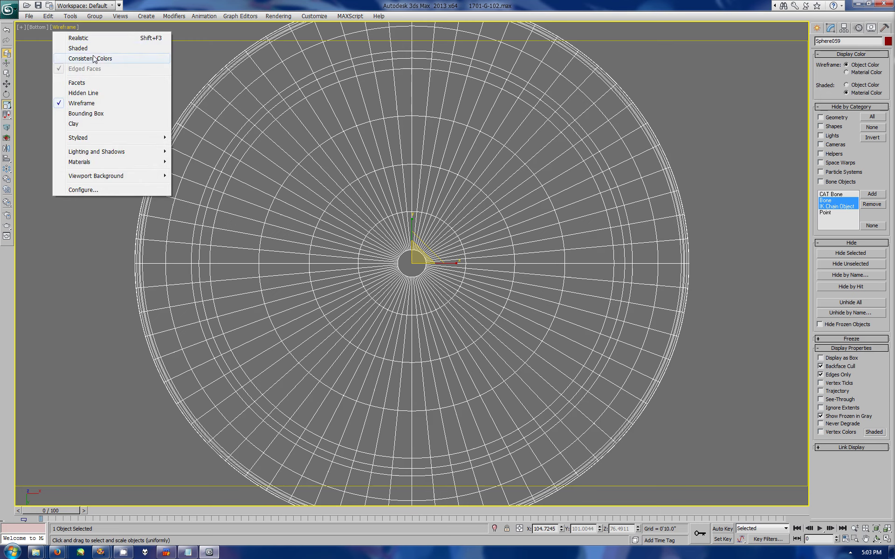
click(94, 58)
click(89, 27)
click(110, 35)
Return to vertex editing on the saucer mesh and re-enlarge the bottom view
click(830, 28)
click(839, 116)
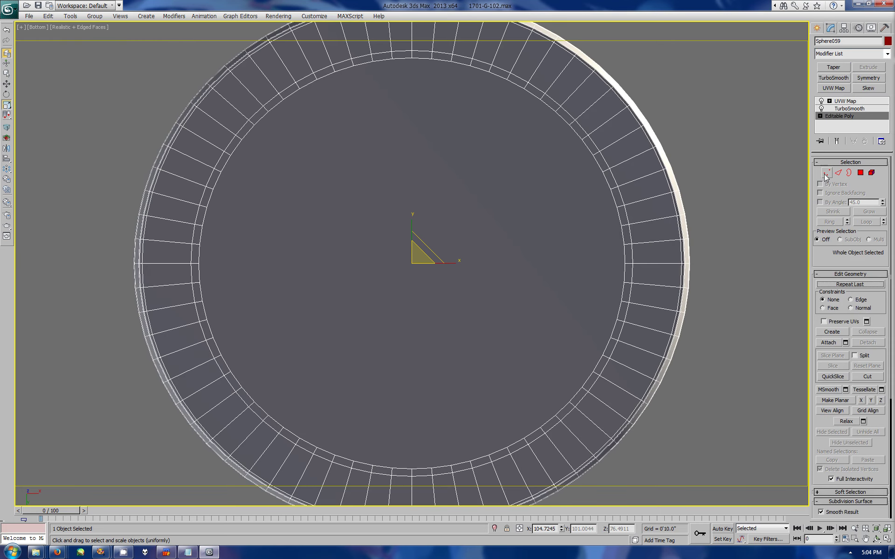
key(1)
click(623, 264)
ctrl+click(199, 265)
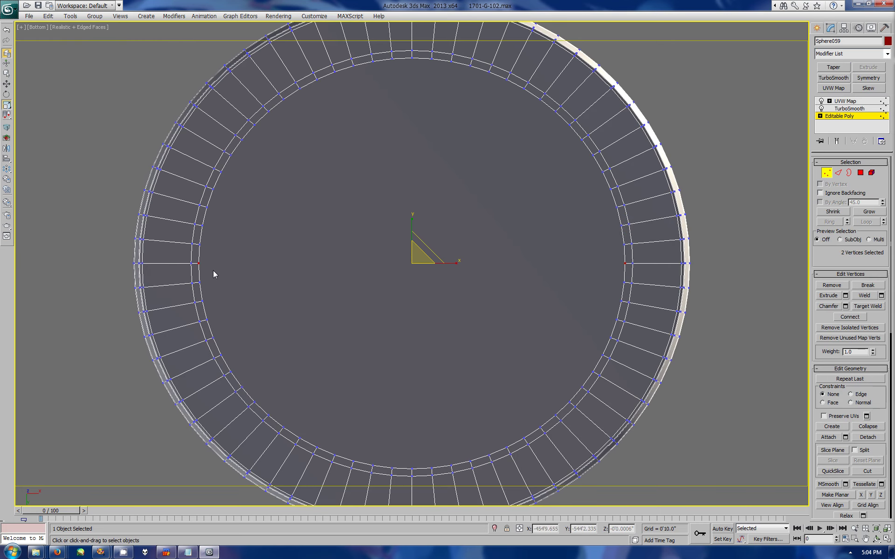
key(alt+w)
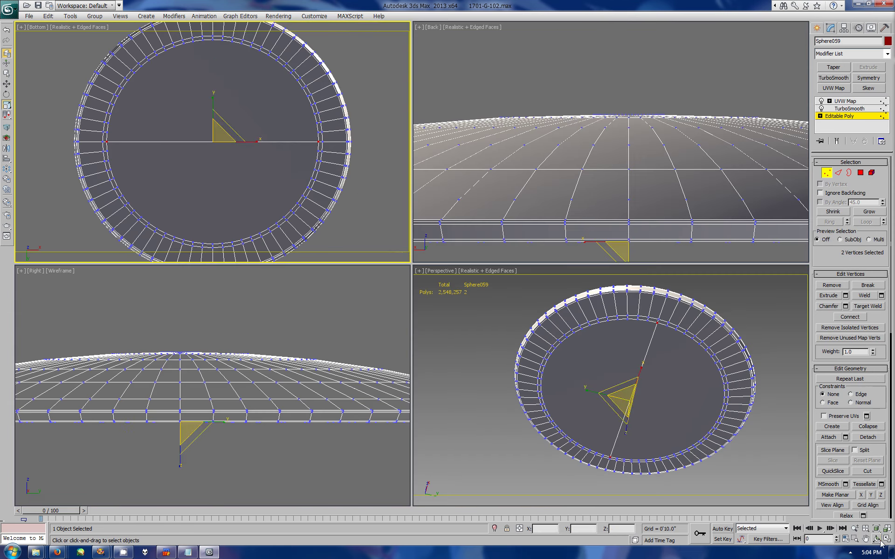
click(886, 539)
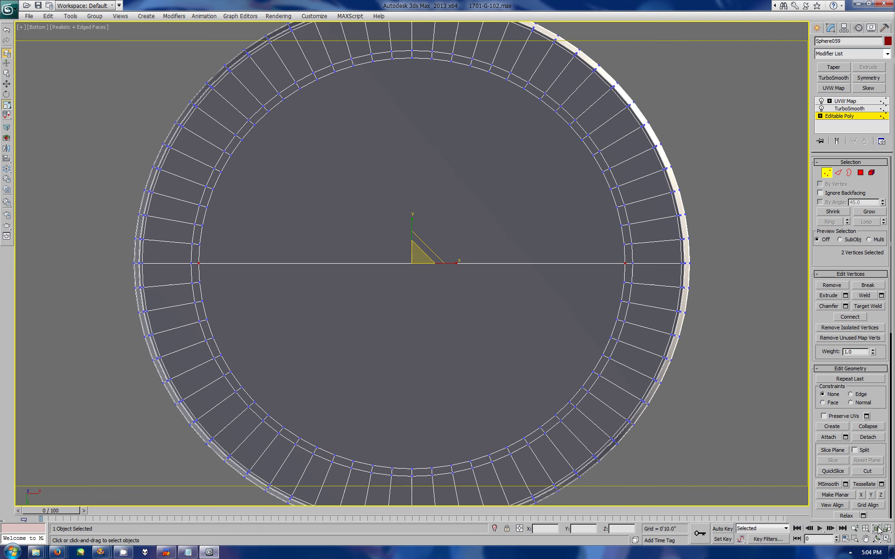
Link the left and right inner-ring vertices and bridge the two horizontal edges with a new edge
click(624, 244)
ctrl+click(199, 245)
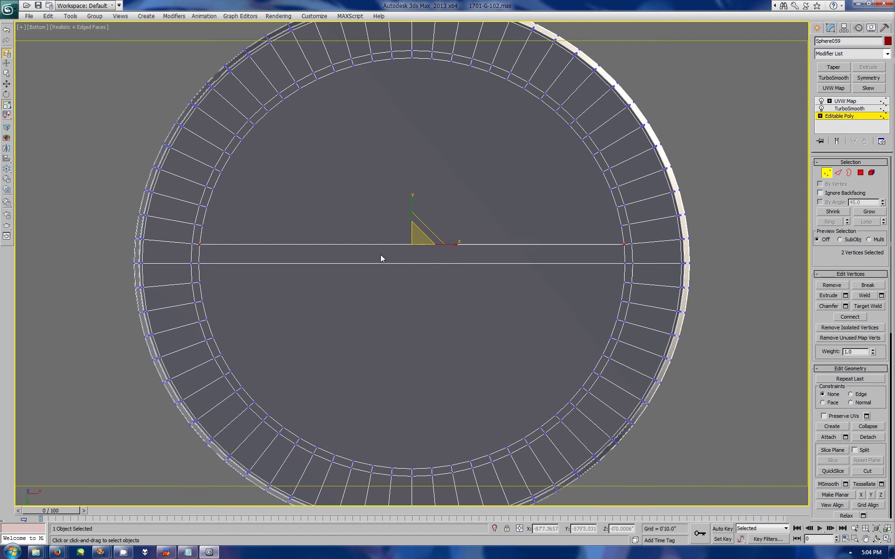
key(2)
ctrl+click(568, 264)
click(881, 329)
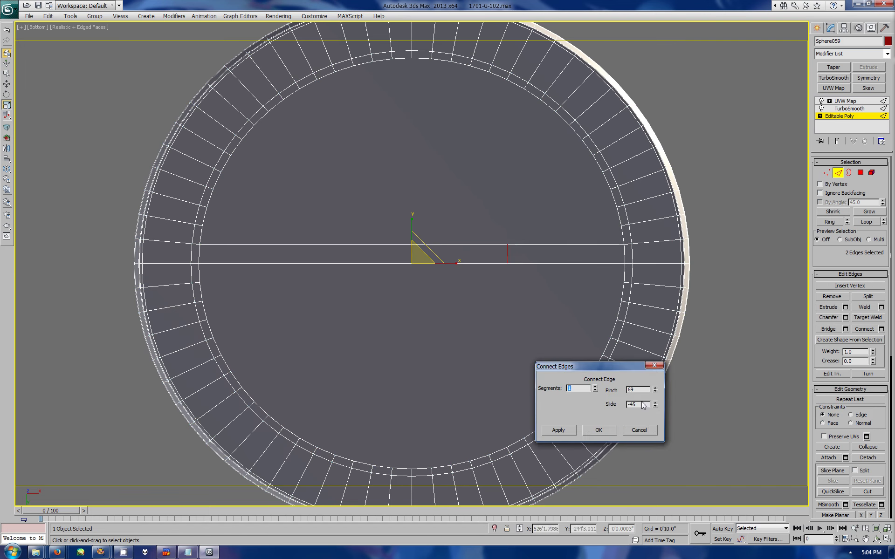
click(592, 431)
Join the centre vertex to the top and bottom inner-ring vertices and delete the extra horizontal edge
key(1)
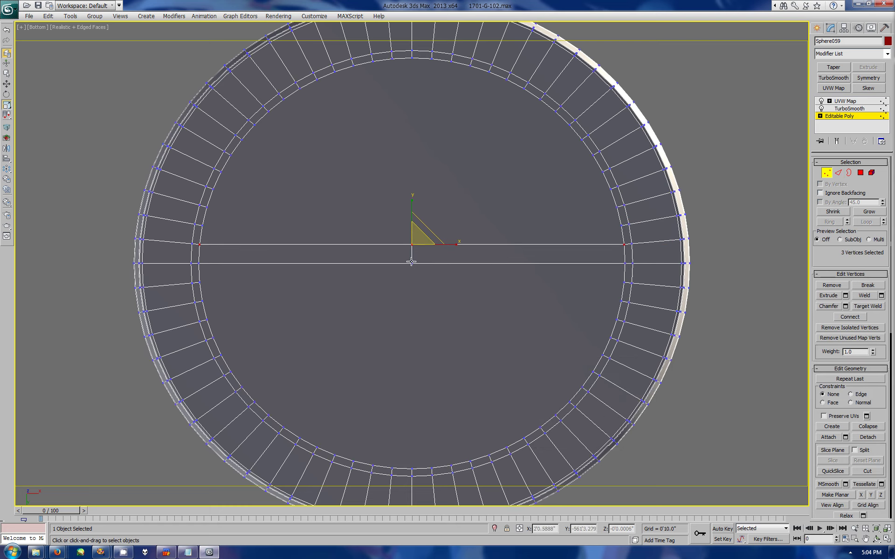
click(411, 264)
ctrl+click(412, 468)
key(ctrl+shift+e)
click(412, 245)
ctrl+click(412, 58)
key(ctrl+shift+e)
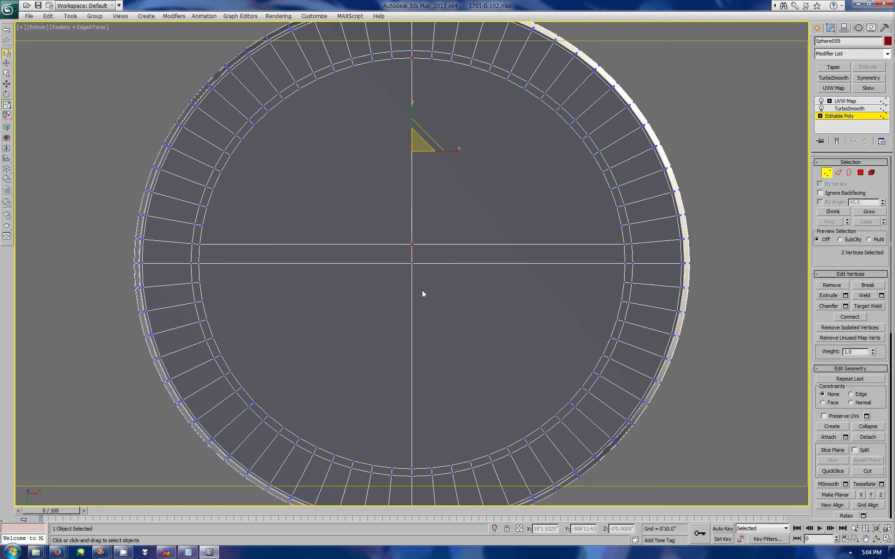
click(838, 173)
click(394, 244)
key(BackSpace)
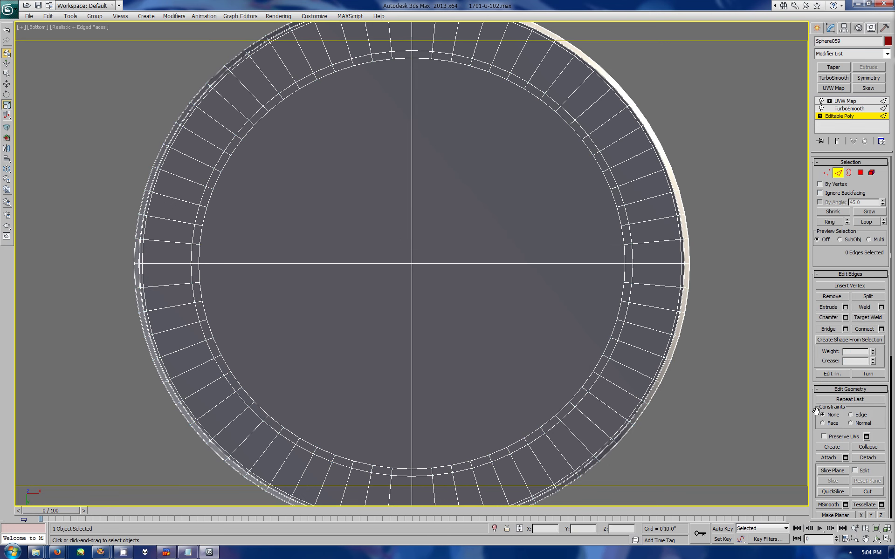
Connect the centre vertex to two upper and two lower inner-ring vertices, then unhide the neck
click(829, 175)
click(507, 79)
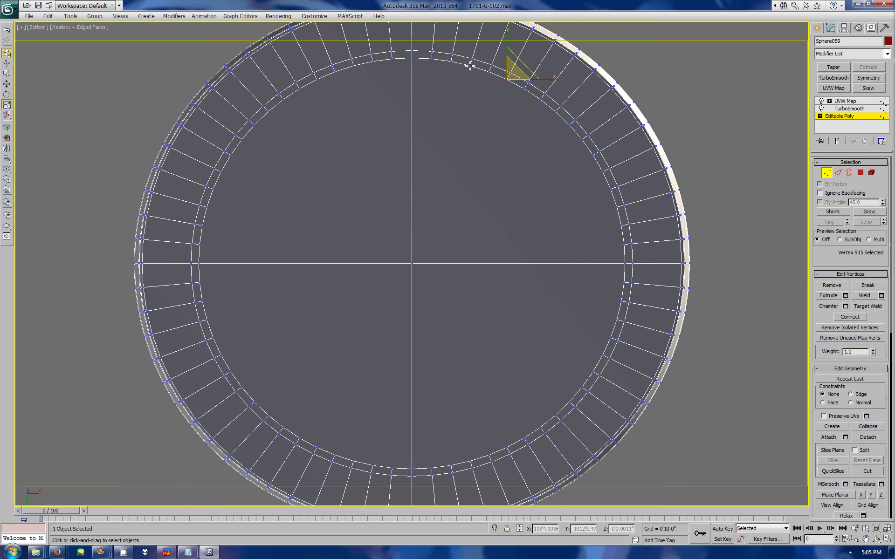
ctrl+click(316, 79)
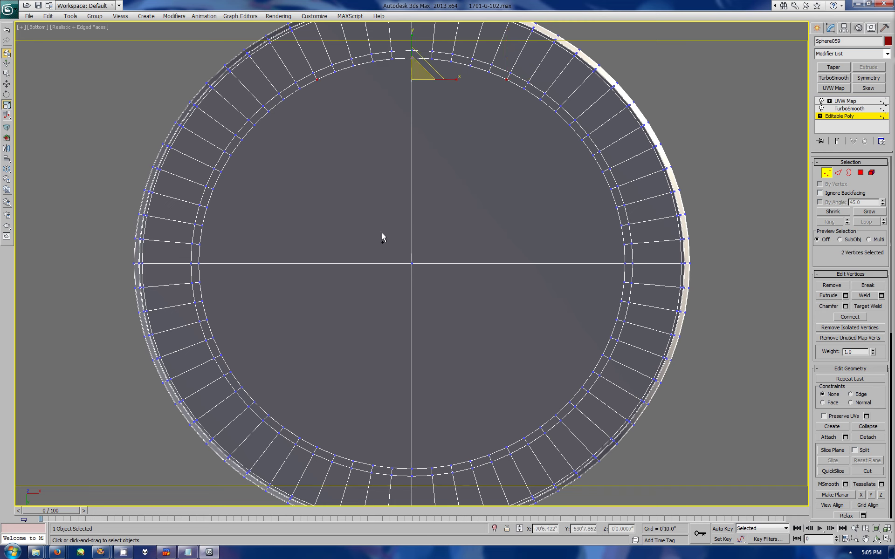
ctrl+click(413, 262)
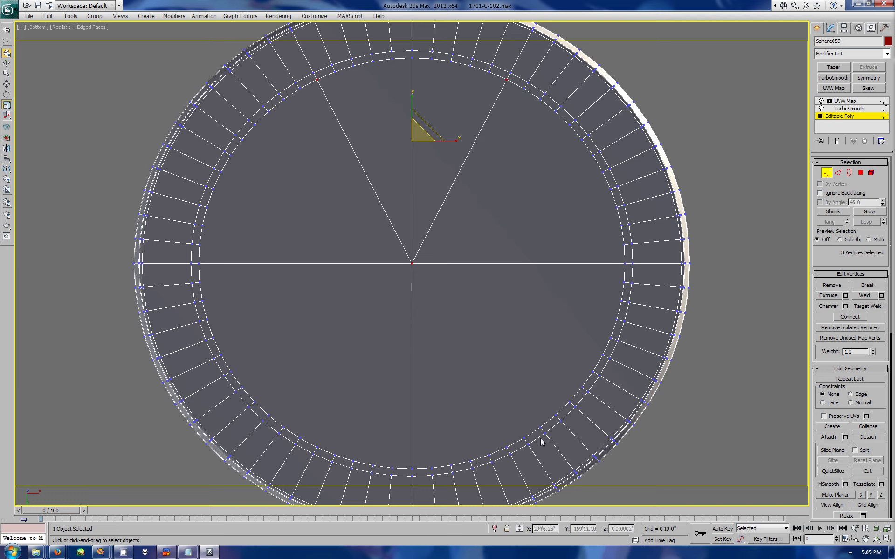
click(556, 415)
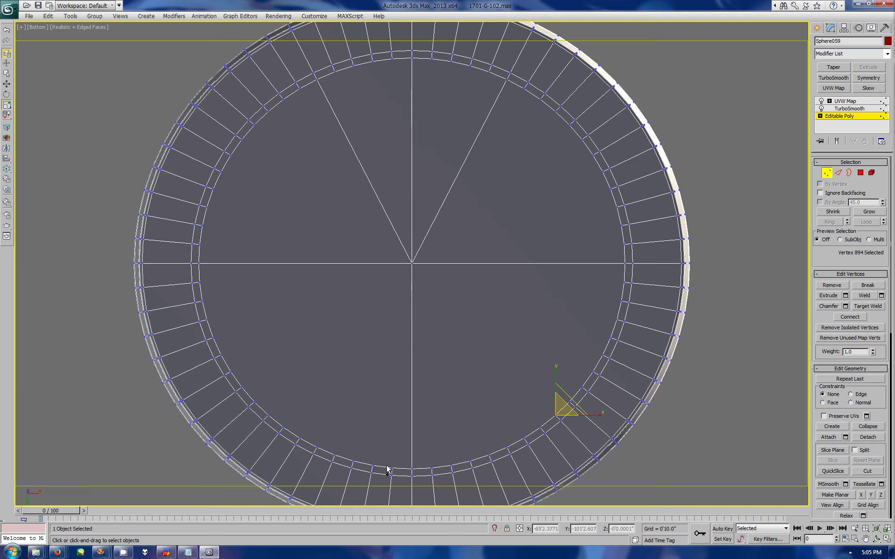
ctrl+click(268, 414)
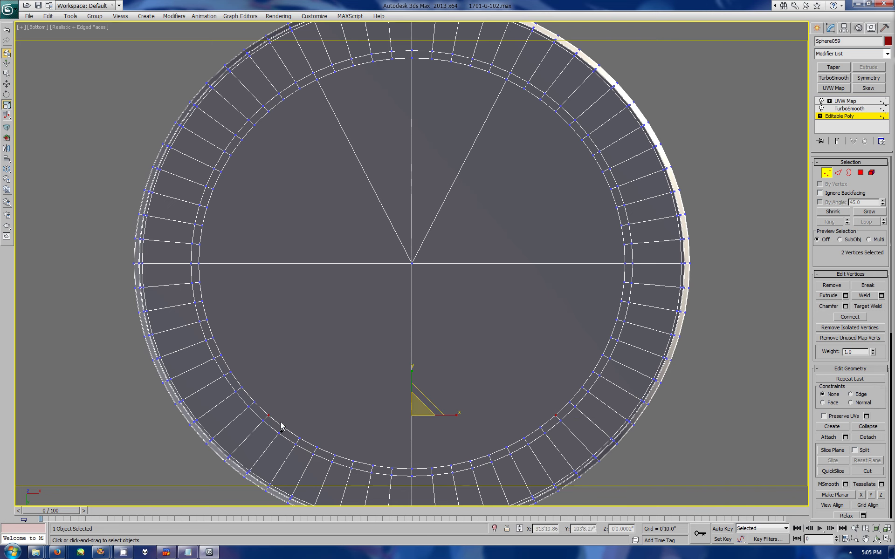
ctrl+click(412, 264)
key(ctrl+shift+e)
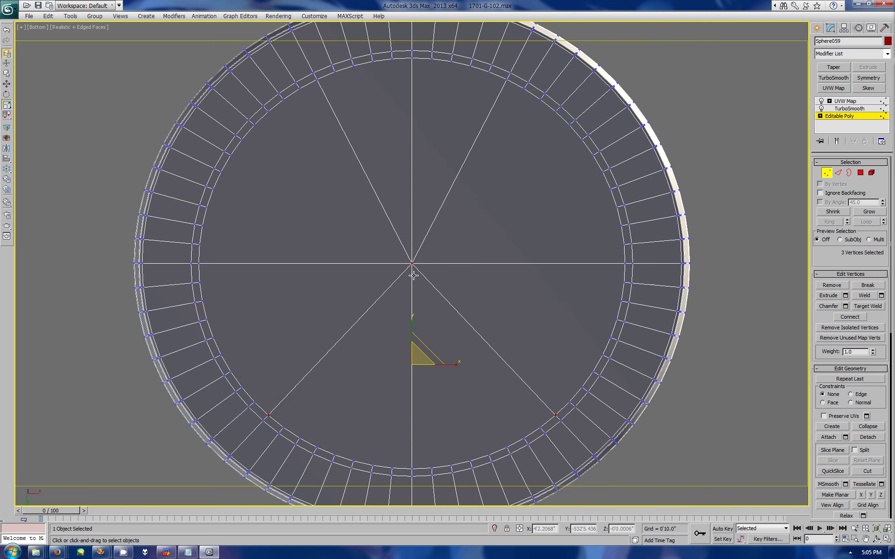
click(871, 27)
click(860, 303)
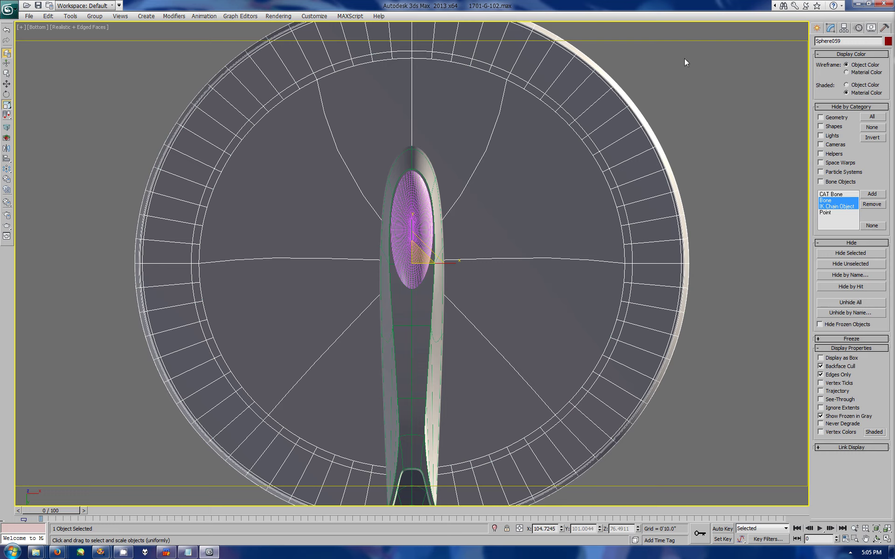
Hide the neck again and connect the two lower radial edges with a new edge
key(ctrl+z)
click(830, 28)
click(839, 116)
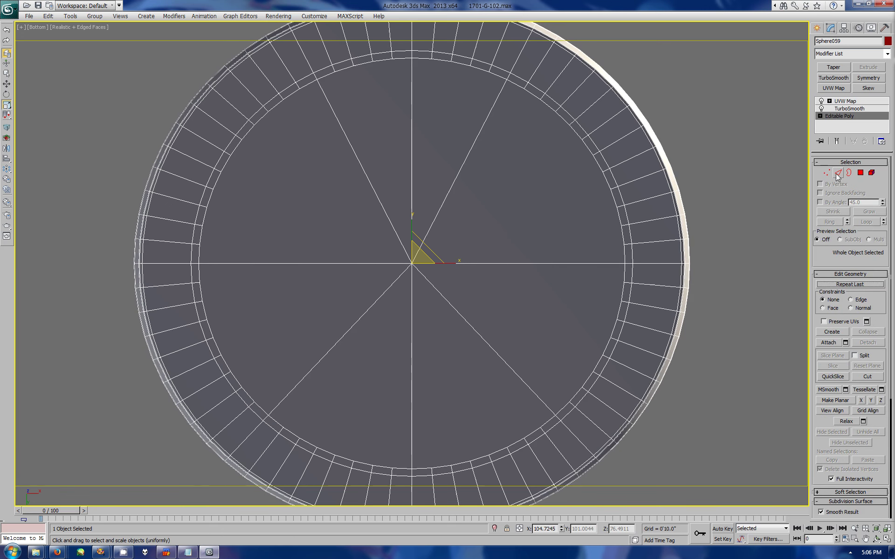
click(838, 174)
click(480, 335)
ctrl+click(370, 307)
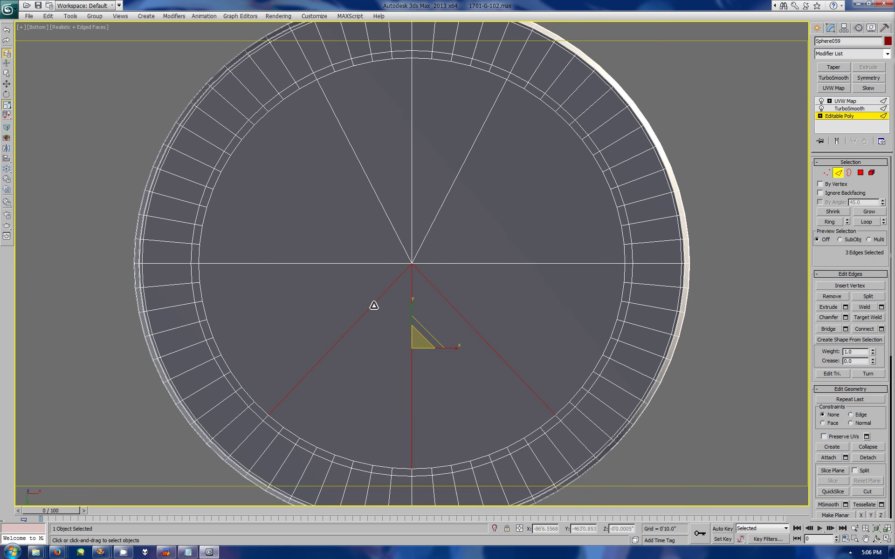
click(881, 328)
key(Return)
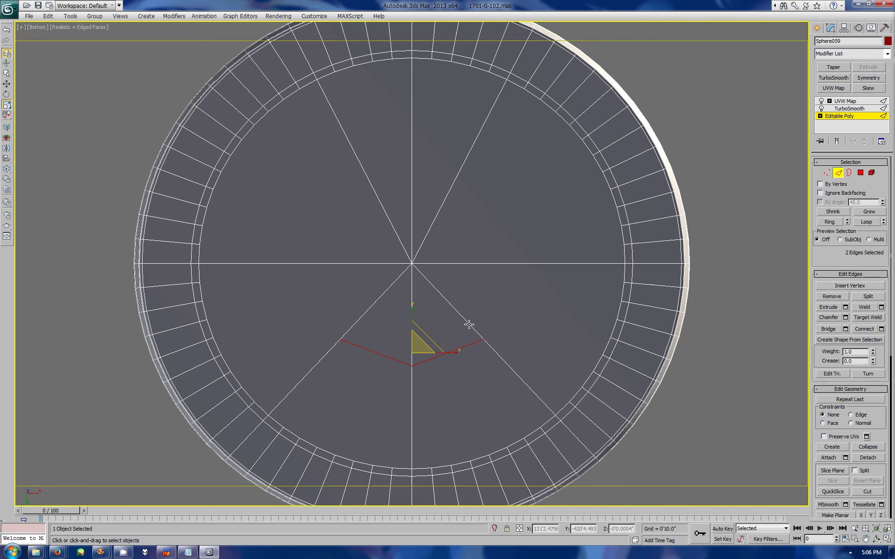
Reveal the neck and move the new V-shaped edges down toward it
key(ctrl+z)
click(871, 27)
click(851, 302)
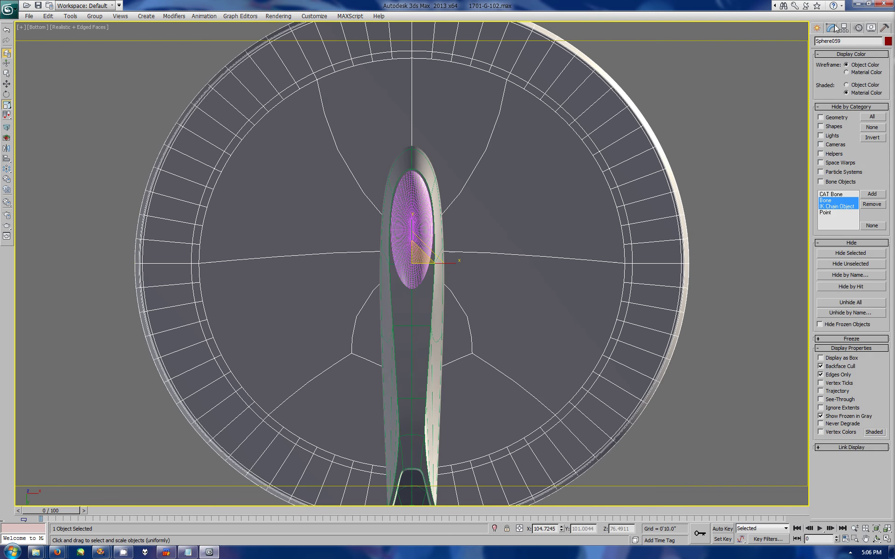
click(832, 27)
key(1)
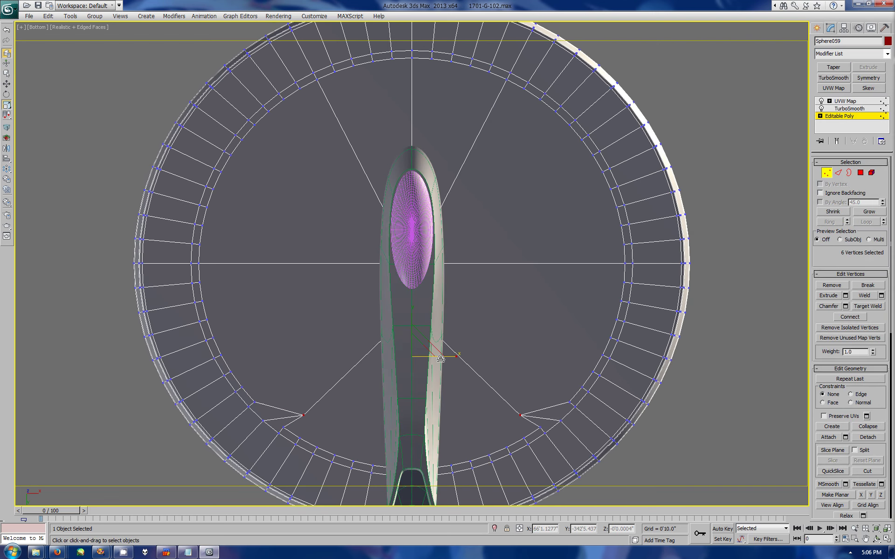
key(2)
key(w)
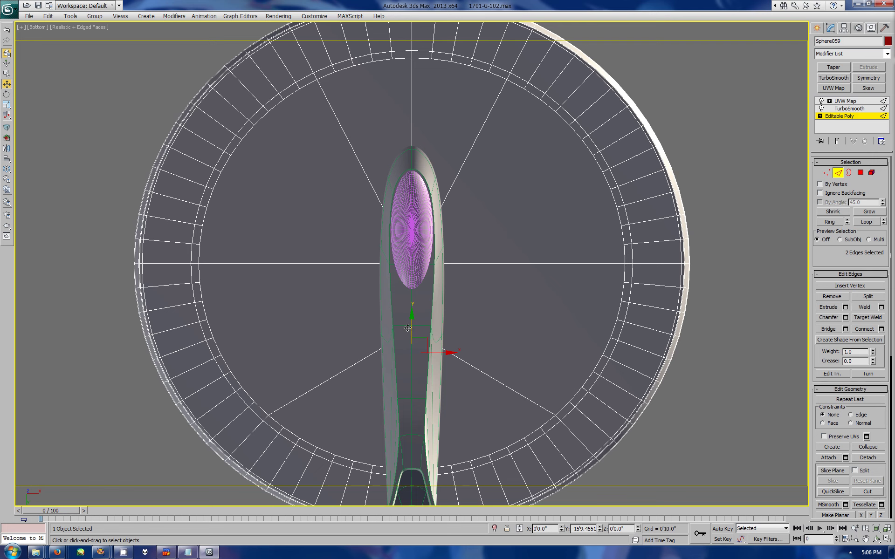
drag(407, 328, 423, 344)
Make the neck see-through and select the edge from the lower-right inner-ring vertex to the V's side
click(55, 28)
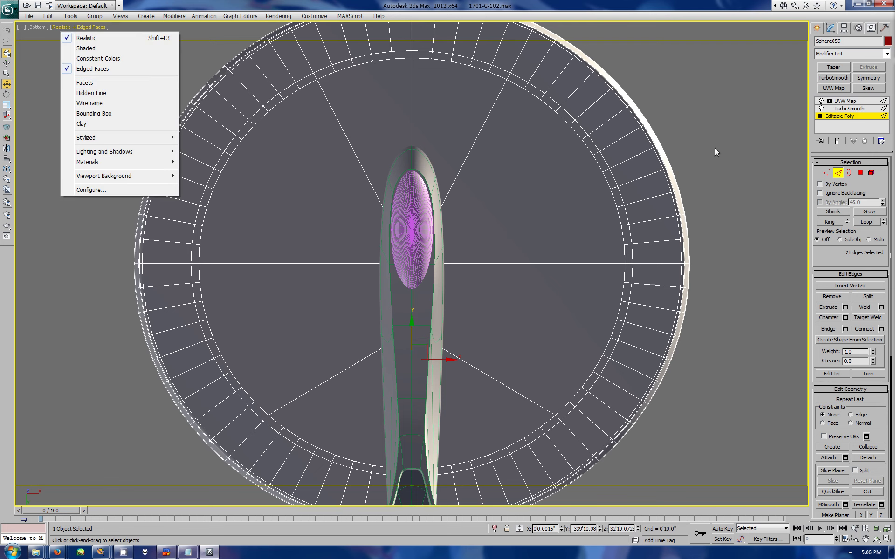
click(817, 28)
click(7, 138)
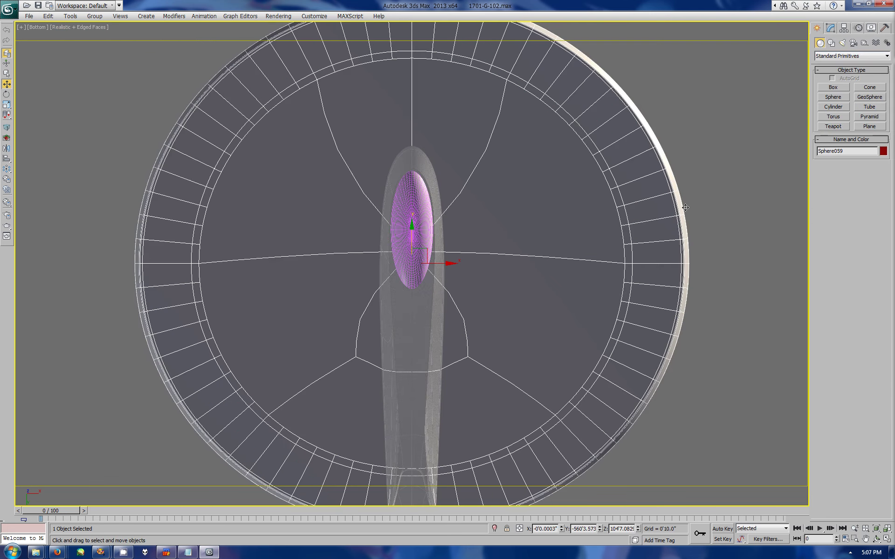
click(844, 28)
key(1)
click(525, 438)
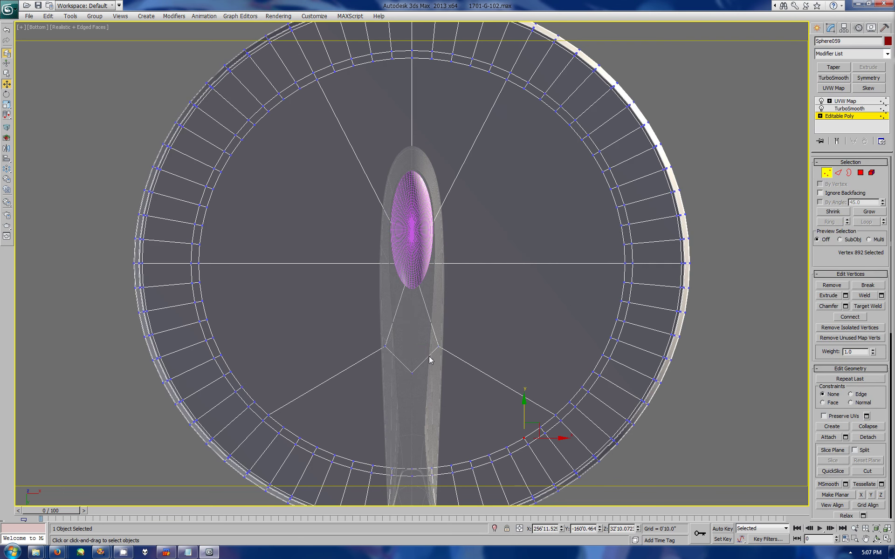
ctrl+click(439, 347)
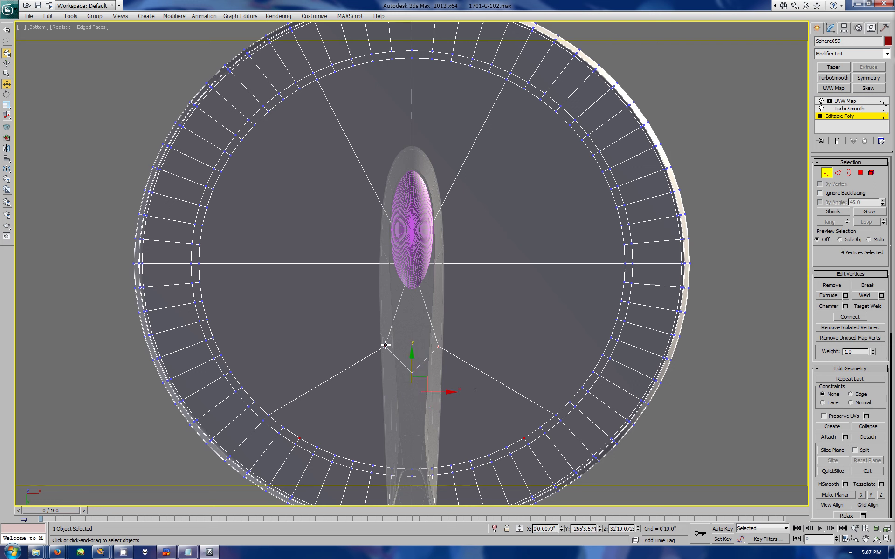
key(2)
click(475, 367)
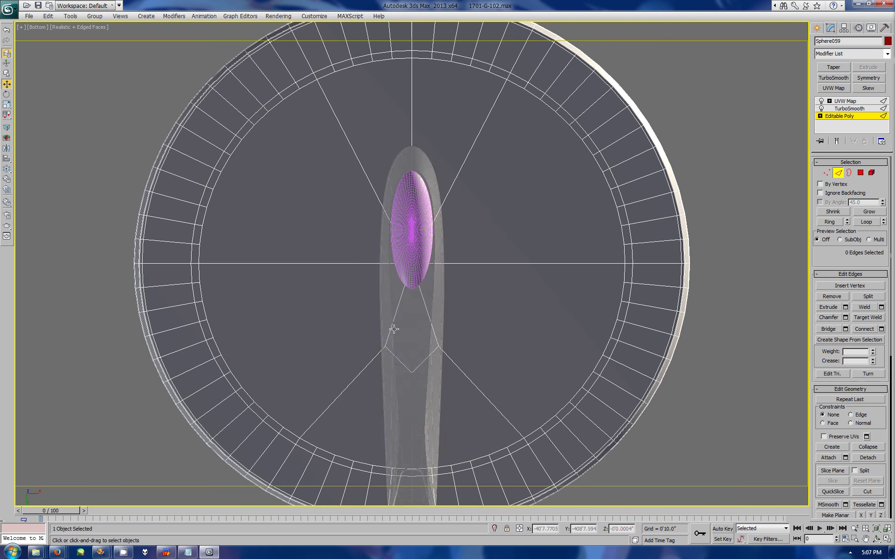
Pull the V's apex vertex down along the neck toward its base
key(1)
key(ctrl+z)
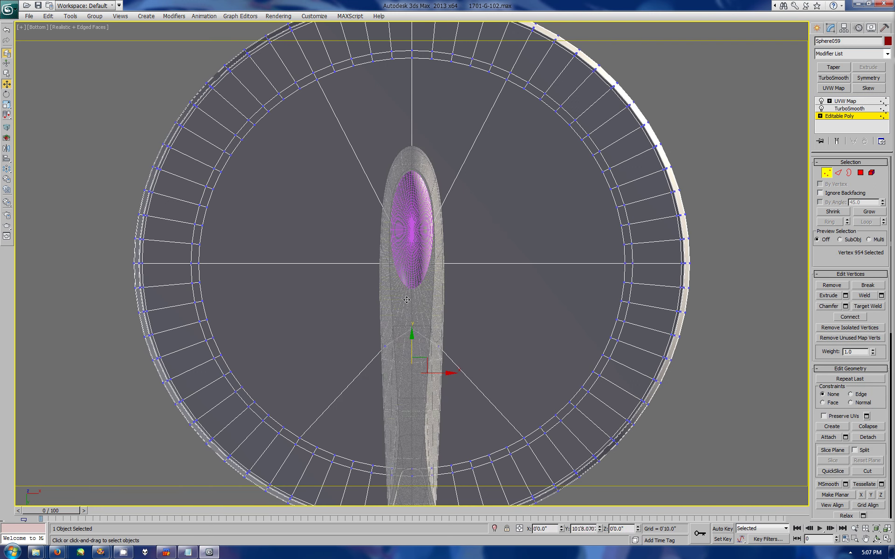
drag(413, 291, 414, 271)
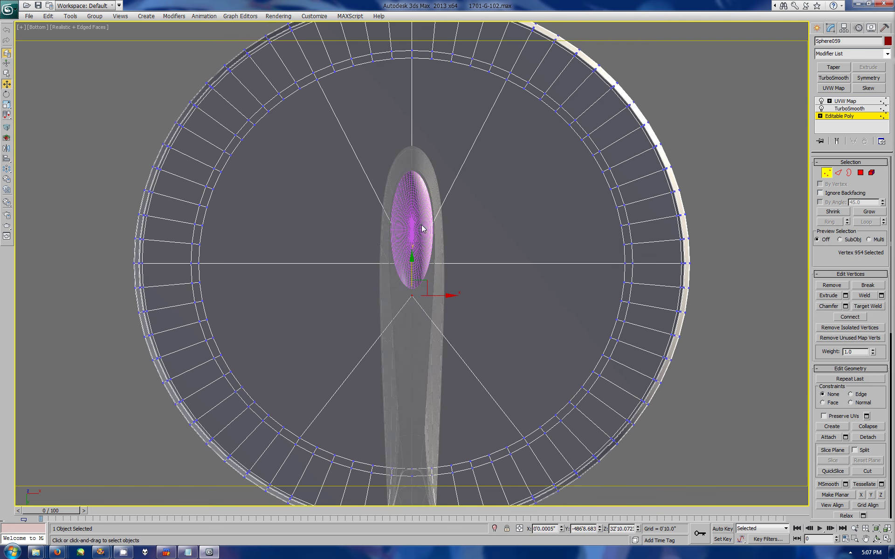
drag(409, 299, 410, 344)
Connect the lower-right and lower-left edge pairs of the inner ring with new edges
key(2)
click(517, 448)
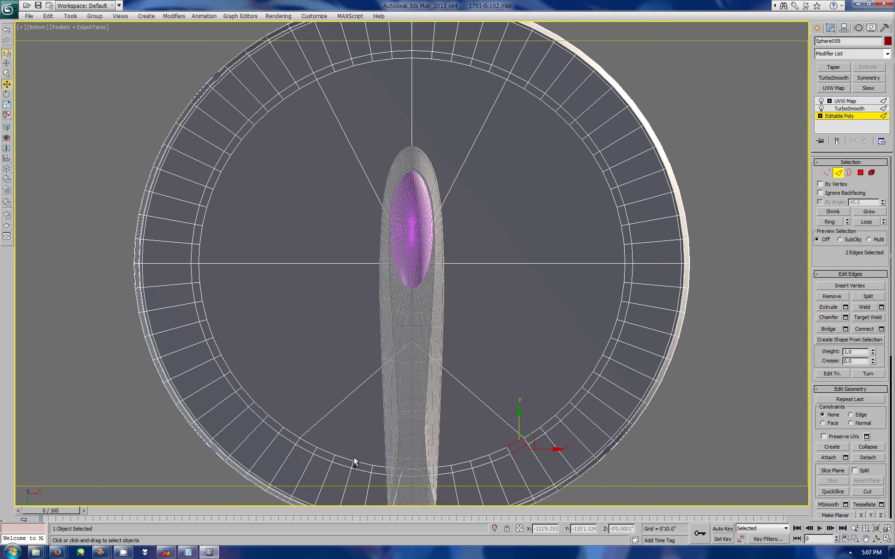
ctrl+click(305, 443)
click(881, 330)
click(602, 432)
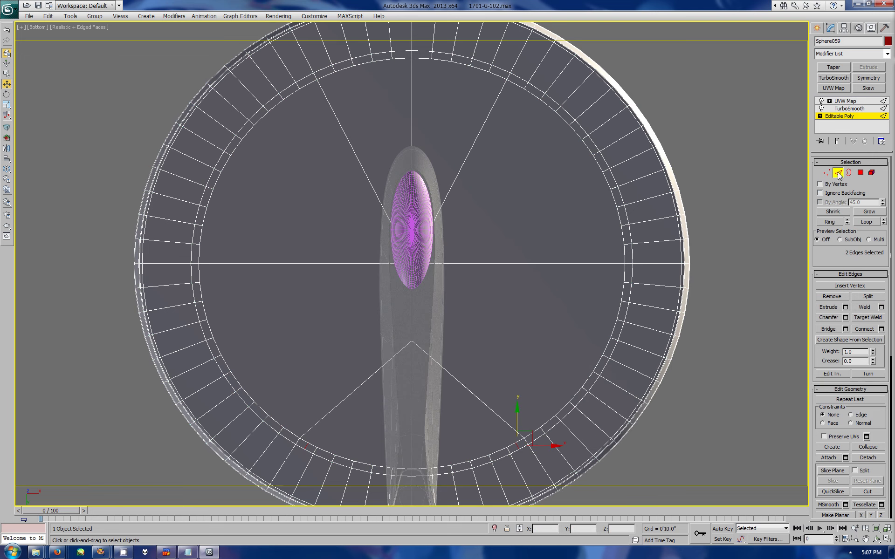
key(1)
ctrl+click(308, 442)
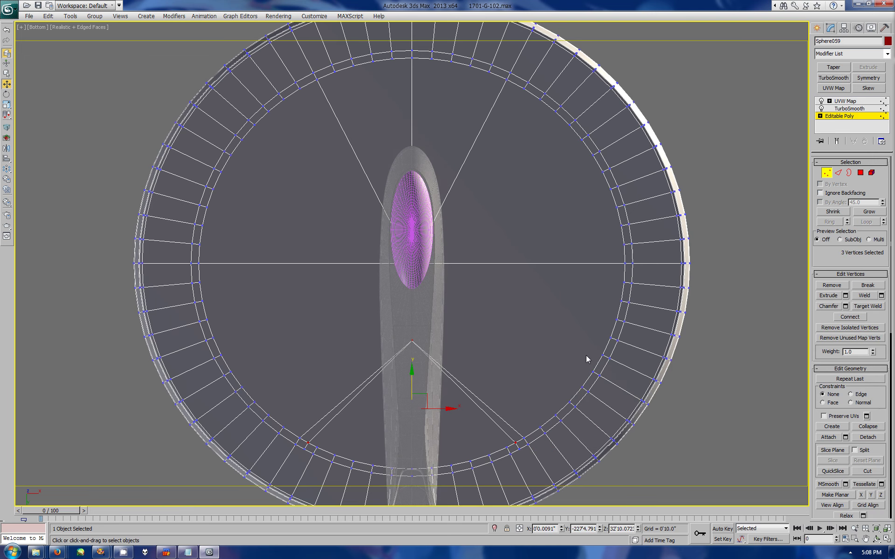
key(2)
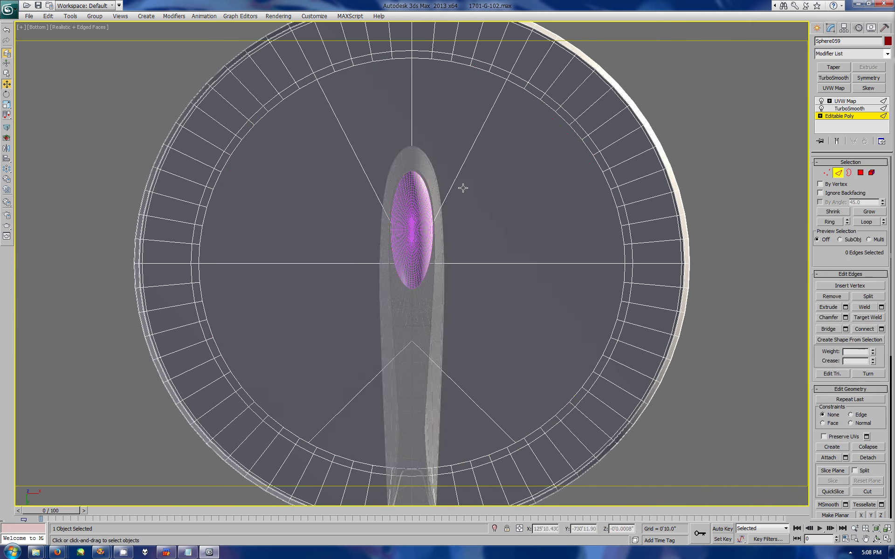
Connect three edges across the underside and move the new edges up toward the dome
click(455, 187)
ctrl+click(412, 103)
ctrl+click(354, 149)
click(881, 329)
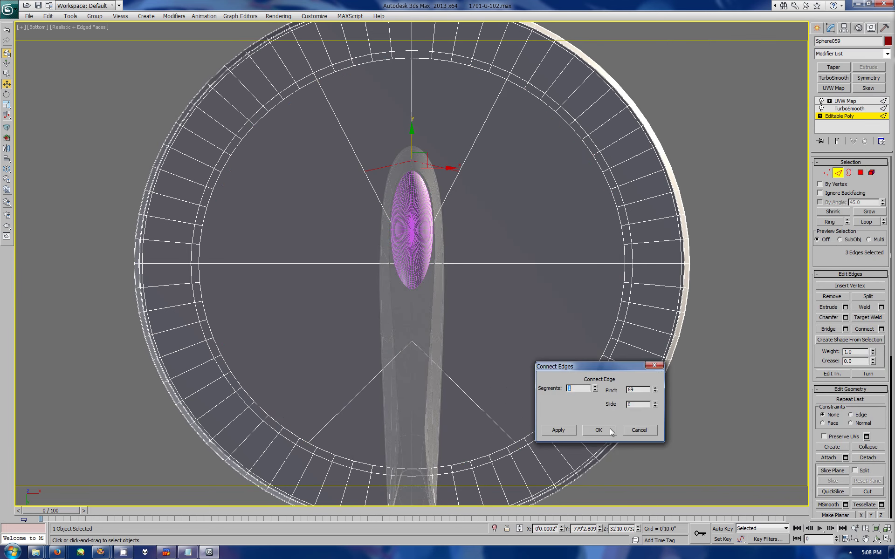
click(599, 430)
drag(408, 145, 408, 100)
Select the four large wedge polygons on the saucer underside
key(4)
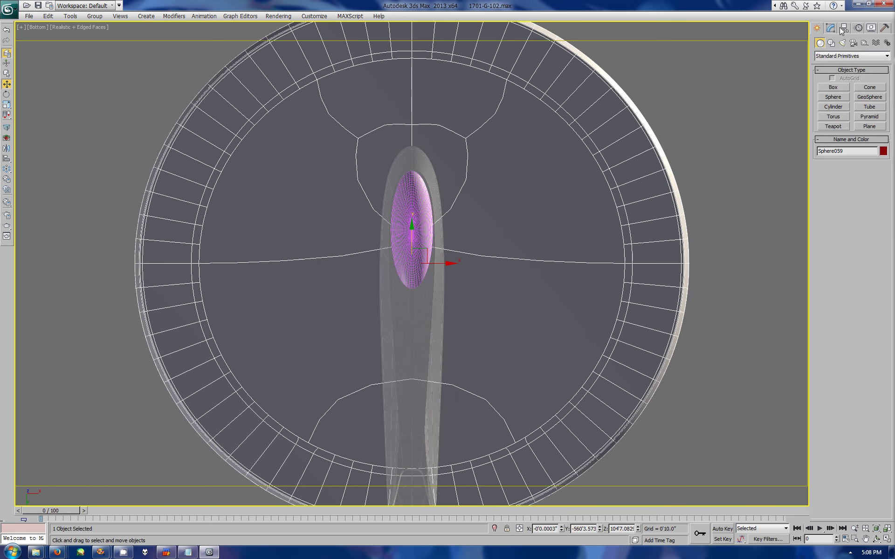
click(565, 136)
ctrl+click(536, 350)
ctrl+click(289, 177)
ctrl+click(289, 350)
scroll(833, 363, down, 5)
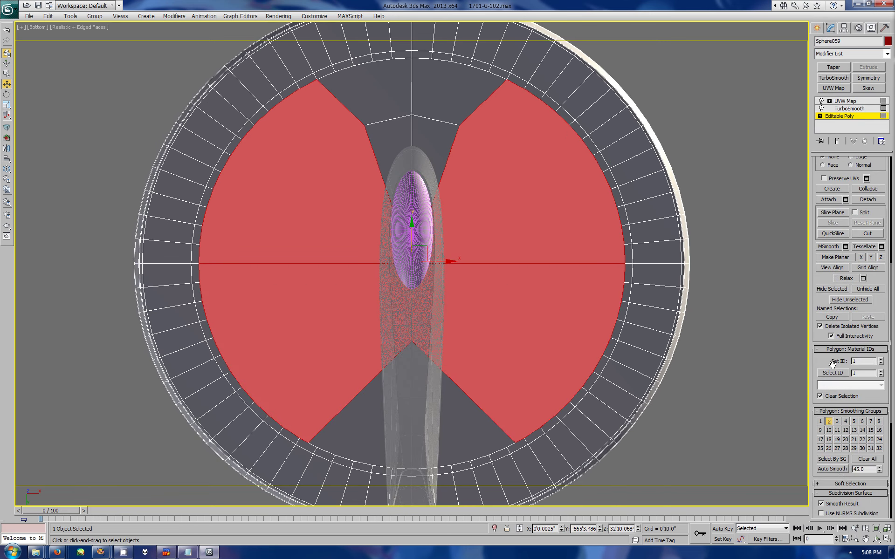
click(814, 30)
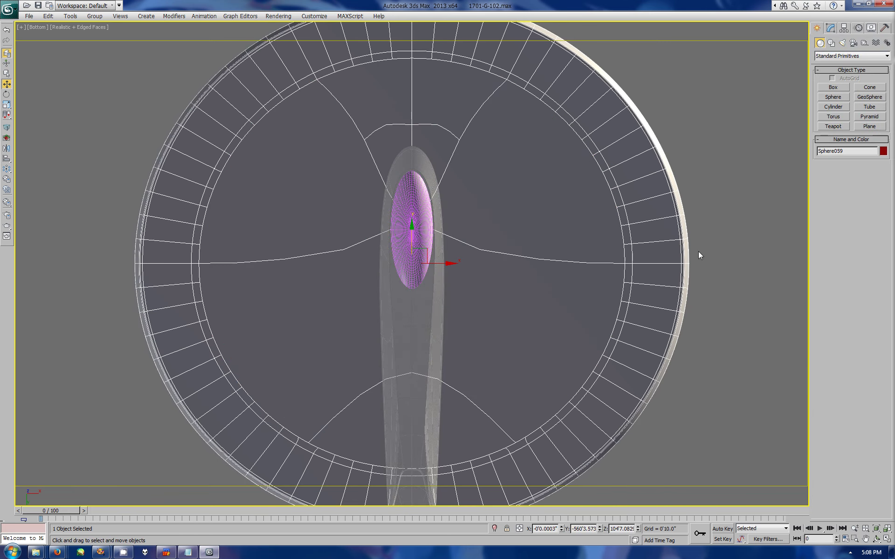
click(830, 28)
Pull the central vertex below the dome downward and select the side vertices
key(1)
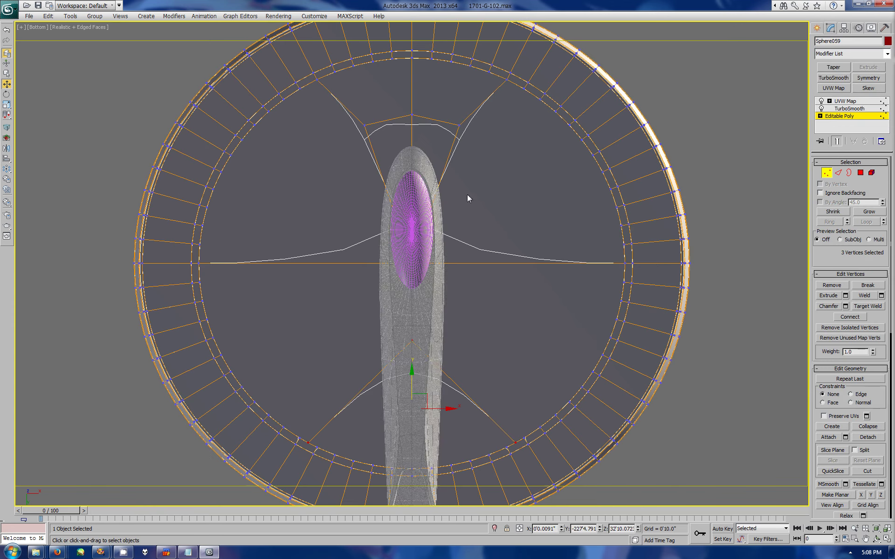
click(412, 265)
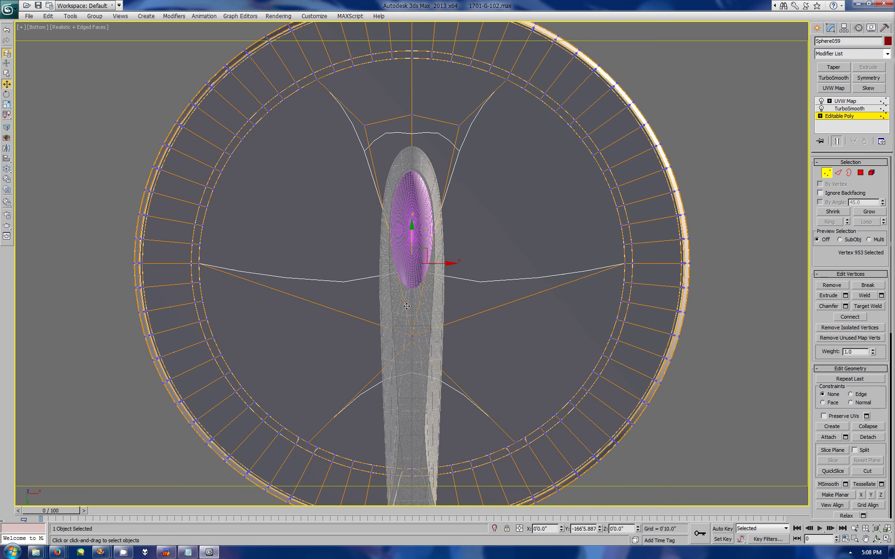
drag(412, 264, 412, 333)
ctrl+click(460, 125)
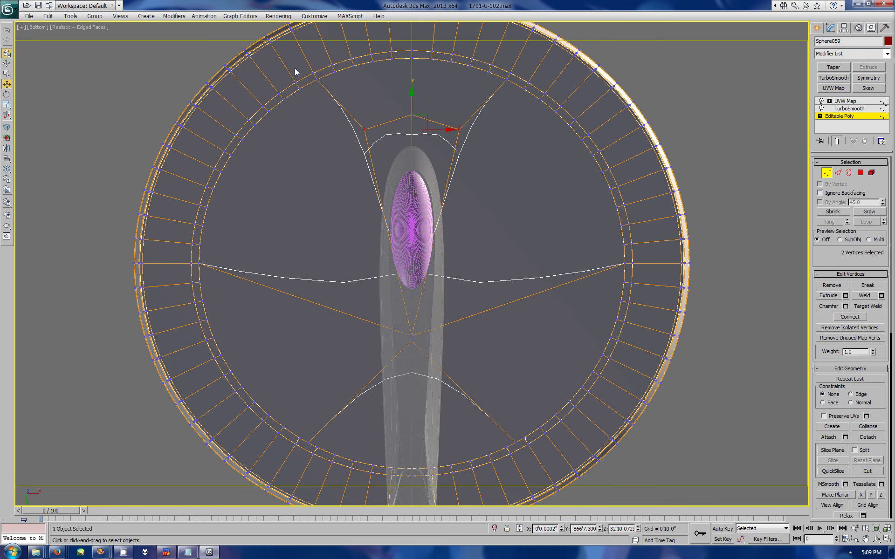
ctrl+click(299, 87)
Reselect polygons, settling on the left and right wedge panels
click(838, 172)
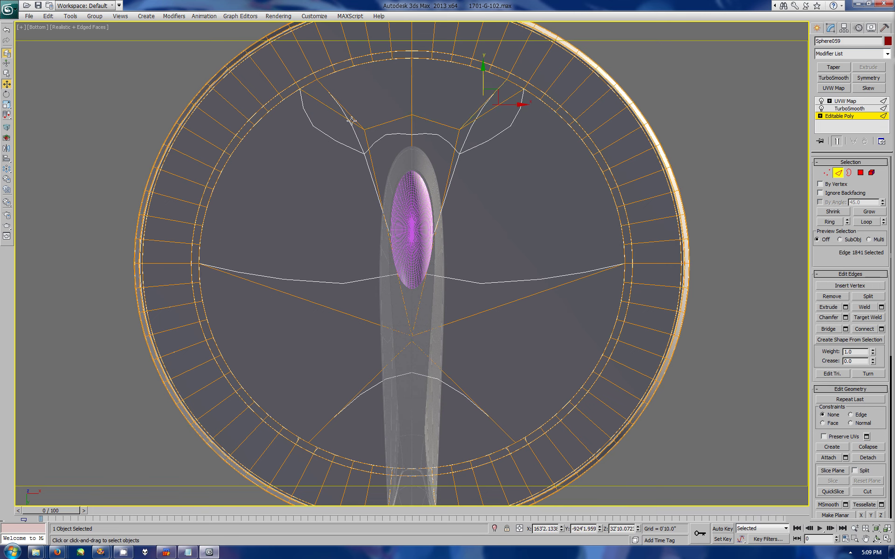
click(861, 174)
ctrl+click(481, 430)
ctrl+click(359, 433)
scroll(828, 398, down, 5)
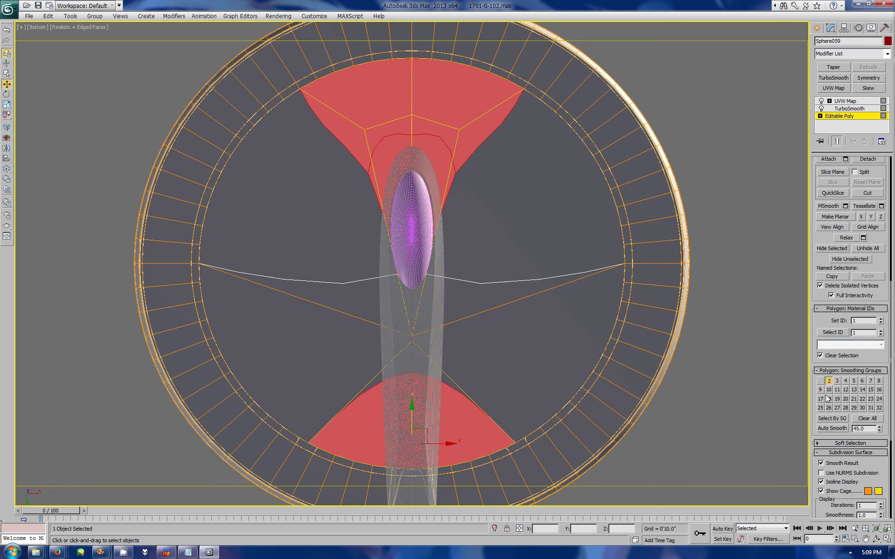
click(289, 186)
ctrl+click(507, 233)
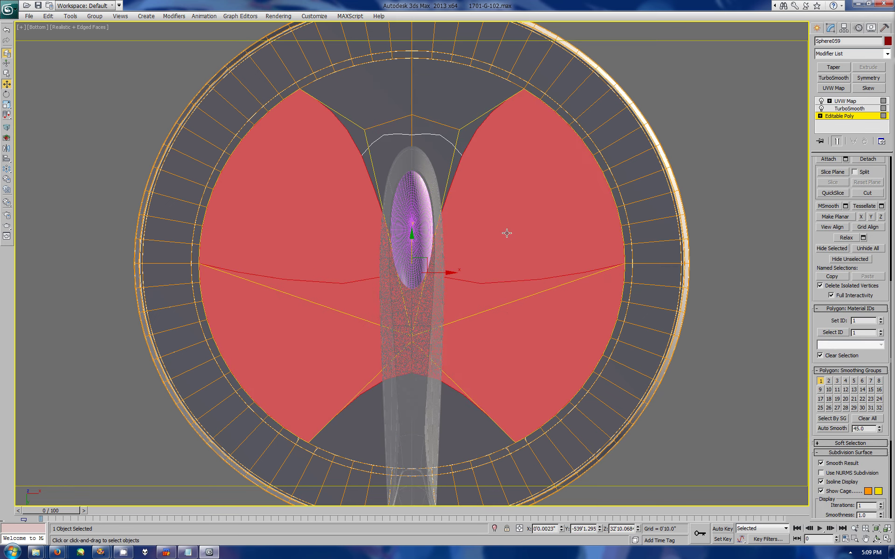
Viewing from below, test an inward negative-height bevel on the wedge panels, then cancel it
click(875, 541)
key(alt+w)
mouse_move(629, 396)
mouse_down()
mouse_move(595, 429)
mouse_move(606, 419)
mouse_up()
key(alt+w)
drag(466, 327, 485, 289)
scroll(847, 269, up, 5)
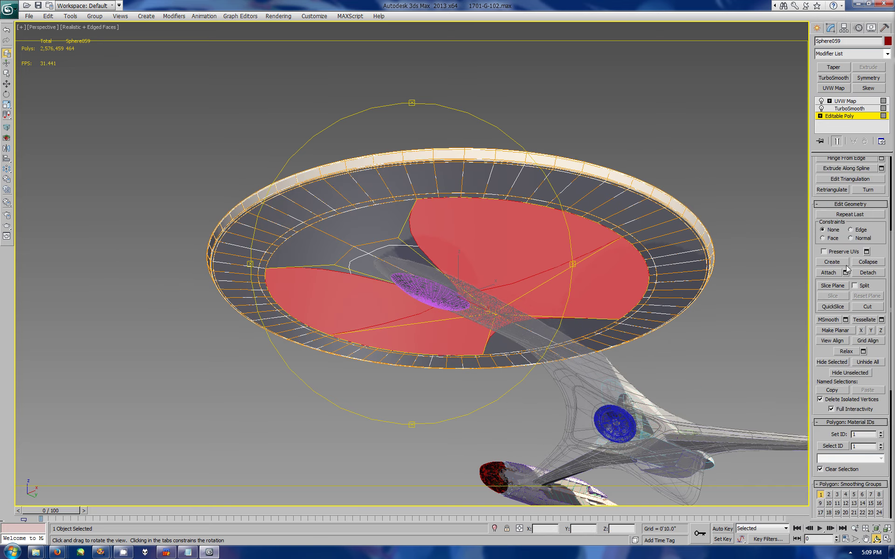
scroll(847, 268, up, 3)
click(846, 192)
drag(645, 388, 651, 491)
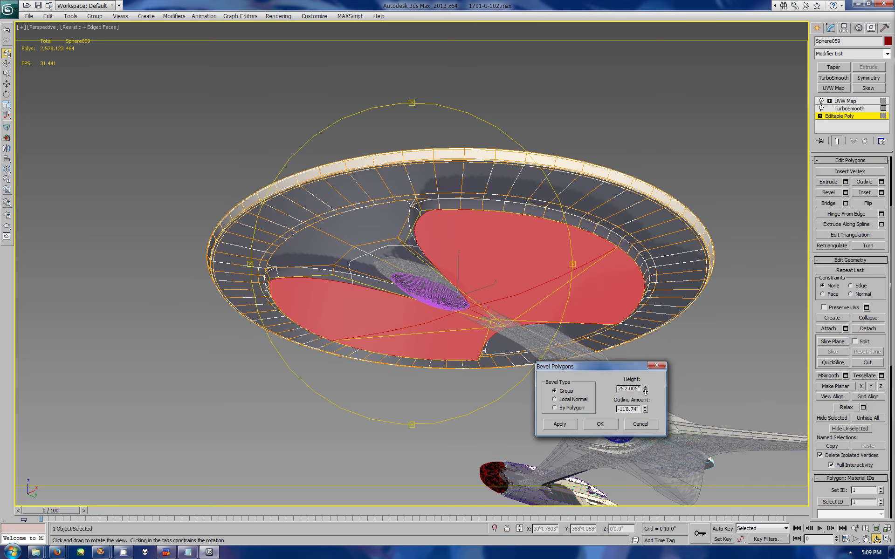
mouse_move(466, 354)
mouse_down()
mouse_move(408, 267)
mouse_move(639, 430)
mouse_up()
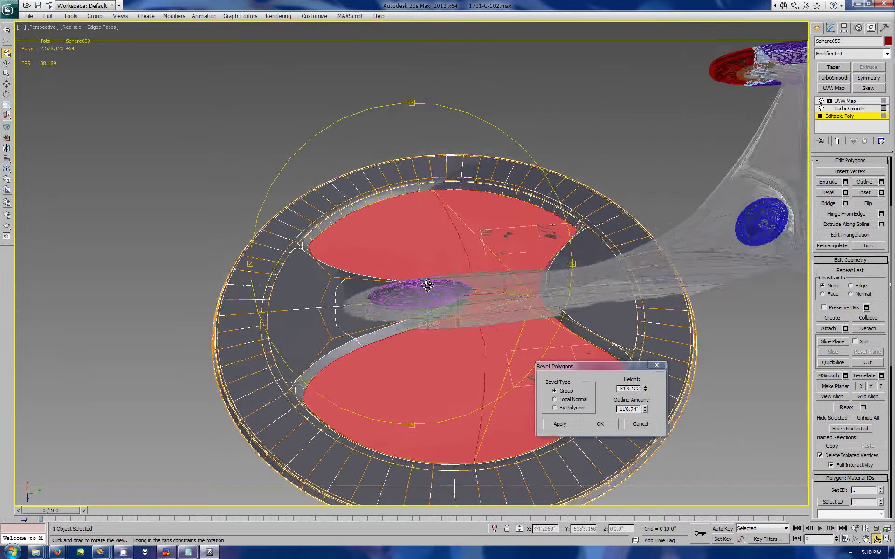
click(640, 425)
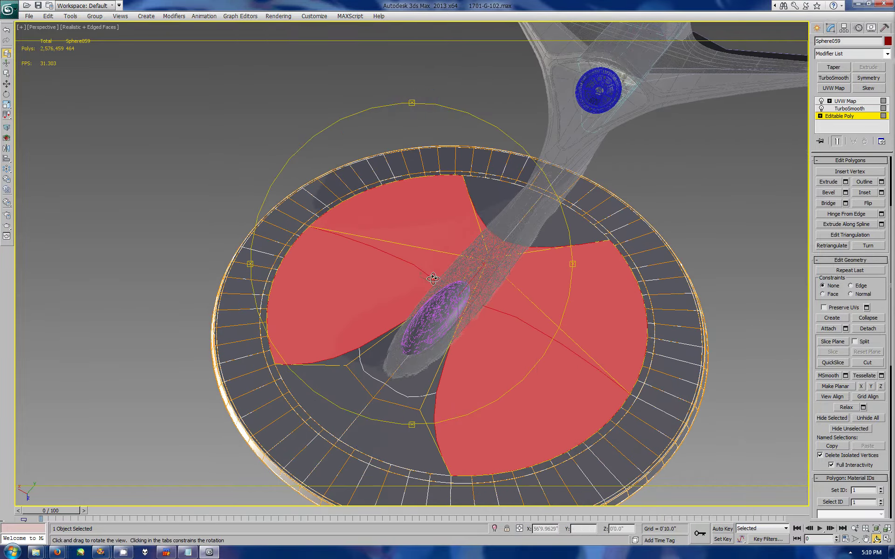
Return to the four-viewport layout and bring the Notepad notes window forward
alt+middle_drag(639, 430, 512, 326)
key(w)
key(alt+w)
key(alt+w)
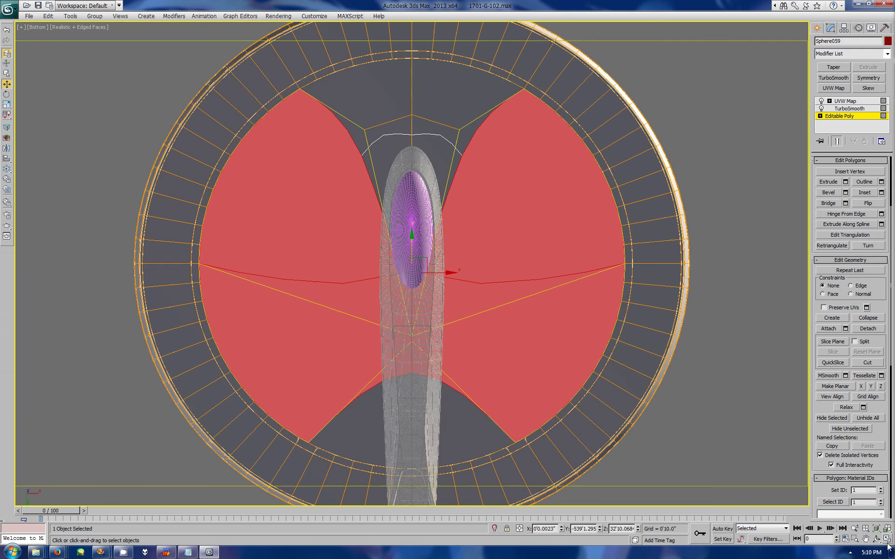
scroll(845, 372, up, 3)
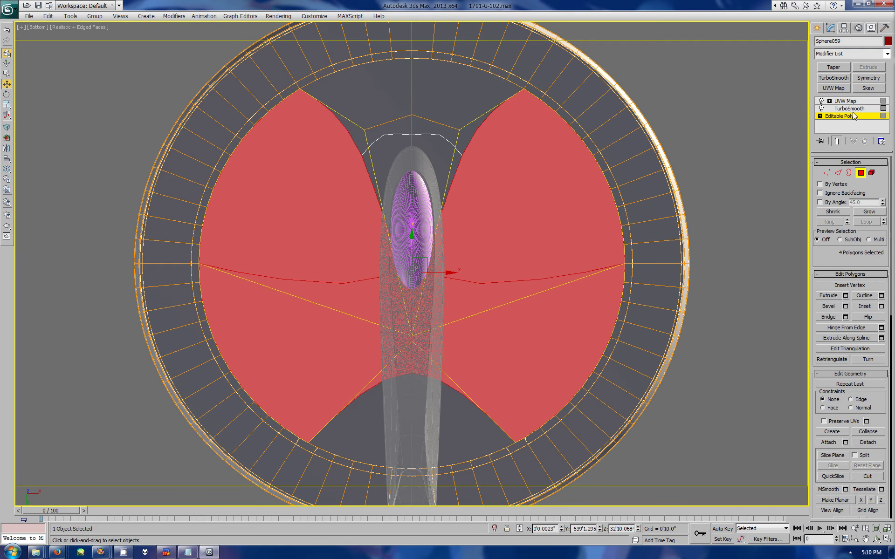
click(188, 553)
text(Probably best to do this while this part is not in subdivisio)
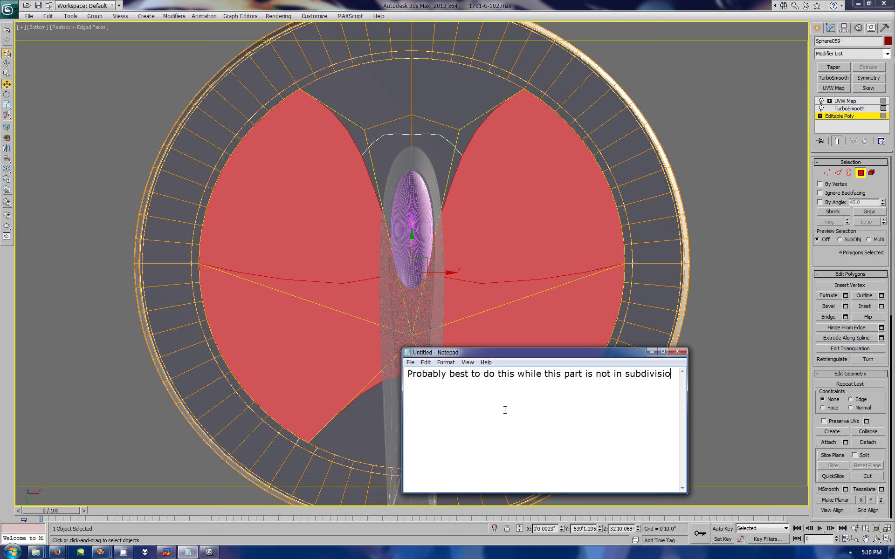
Note detaching the part with a decimation gap or subdividing separately, then clear and minimize Notepad
text(n.)
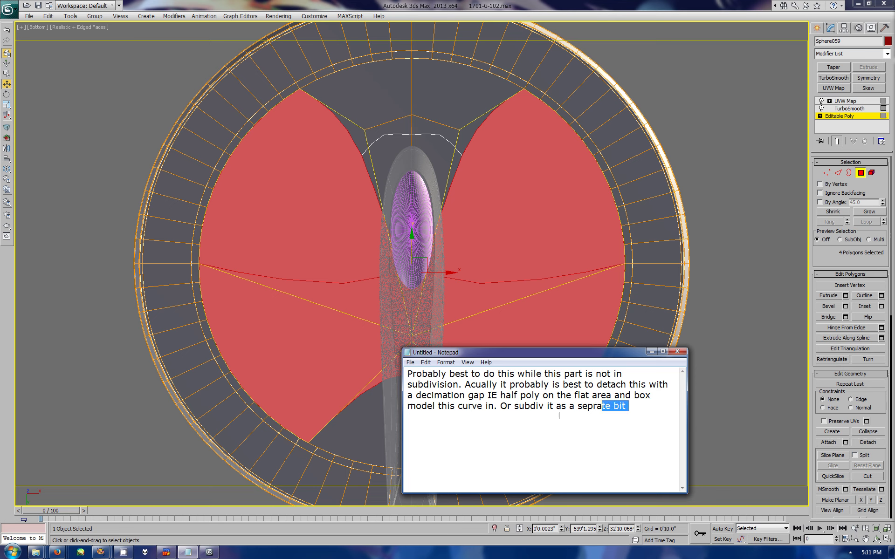
key(ctrl+a)
key(BackSpace)
click(124, 553)
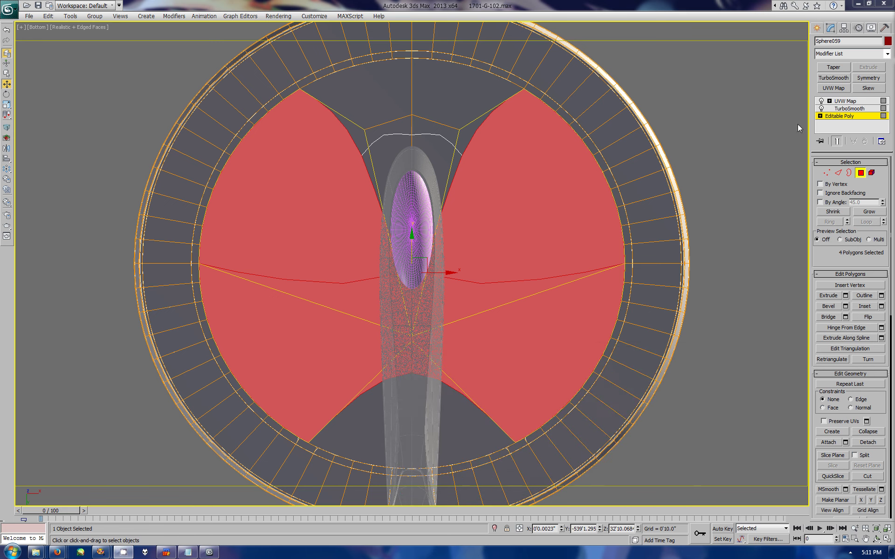
Select all the inner disc polygons and detach them as a new object
ctrl+click(370, 383)
ctrl+click(390, 154)
ctrl+click(436, 154)
ctrl+click(466, 97)
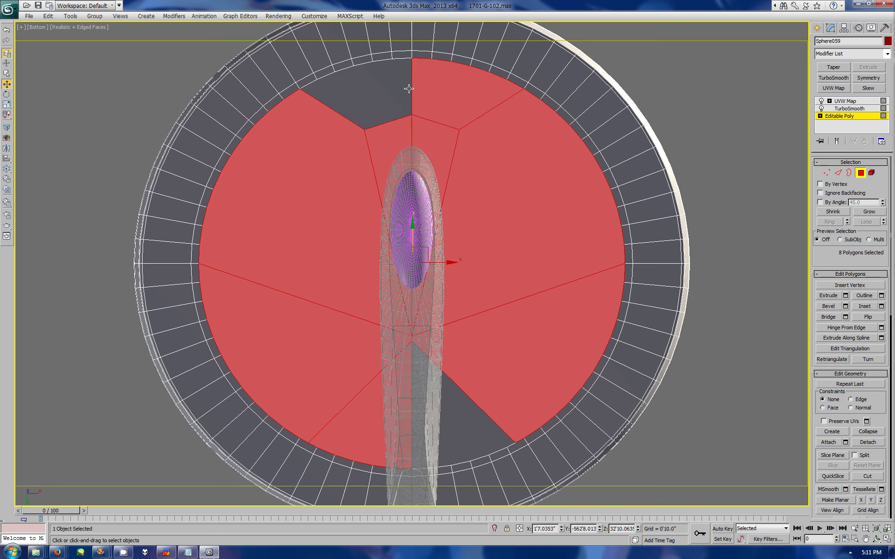
ctrl+click(410, 83)
ctrl+click(466, 420)
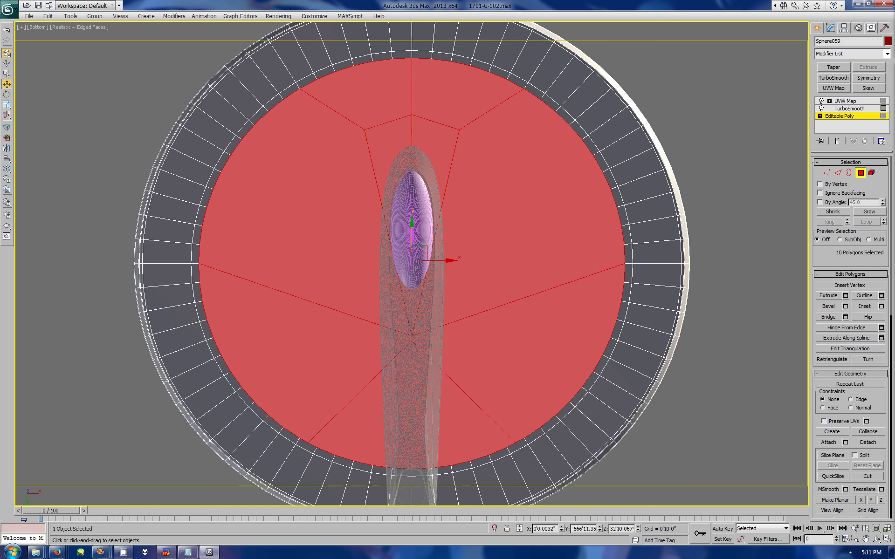
click(868, 442)
click(627, 398)
Add a TurboSmooth modifier to Object282, comparing it with Sphere059
click(844, 101)
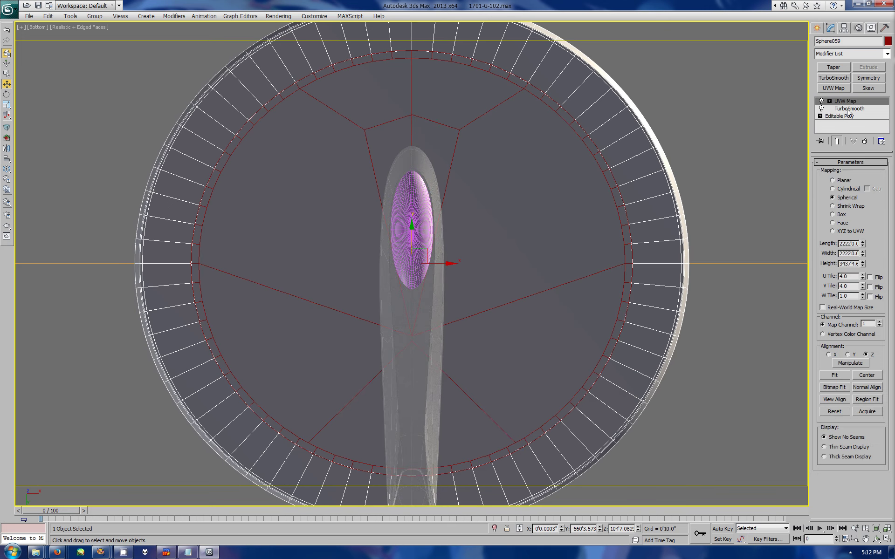
click(850, 108)
click(500, 190)
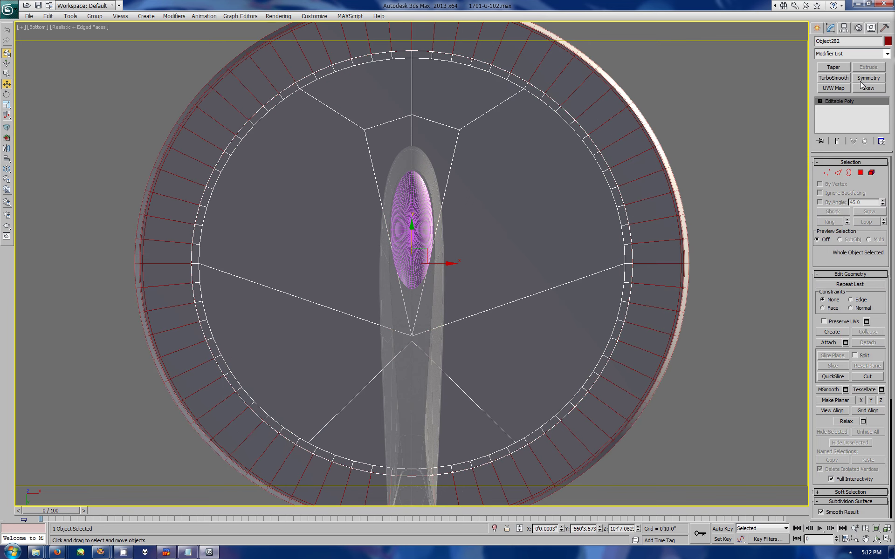
click(833, 77)
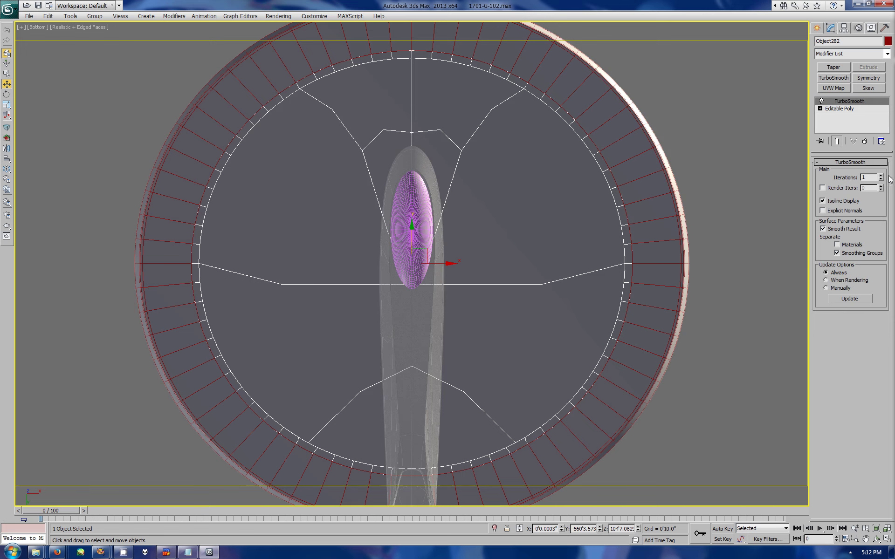
click(651, 224)
click(574, 210)
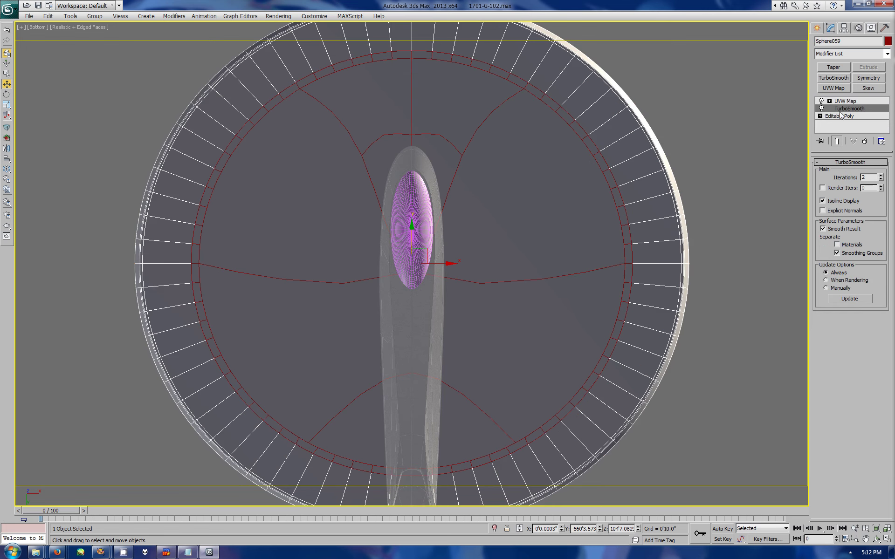
Test edge connects and vertex and edge selections on Object282's base mesh
click(839, 108)
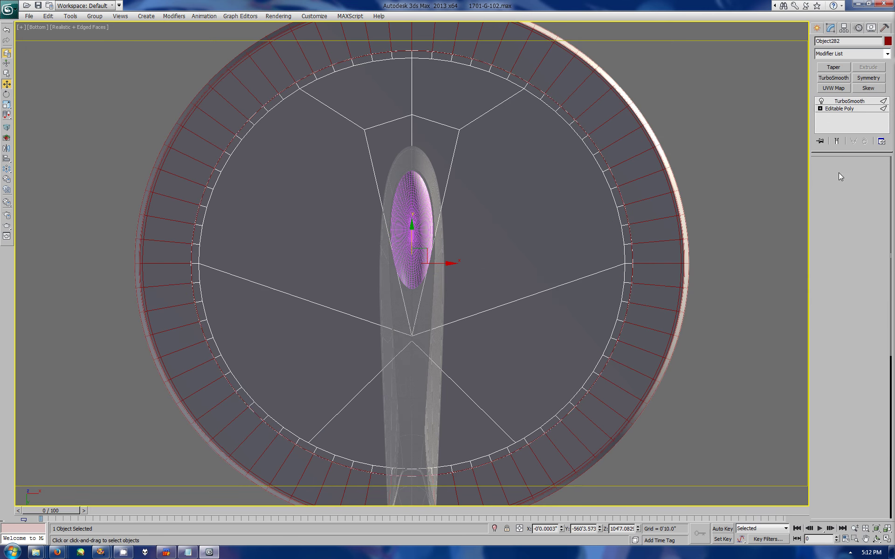
click(838, 172)
click(294, 87)
click(881, 307)
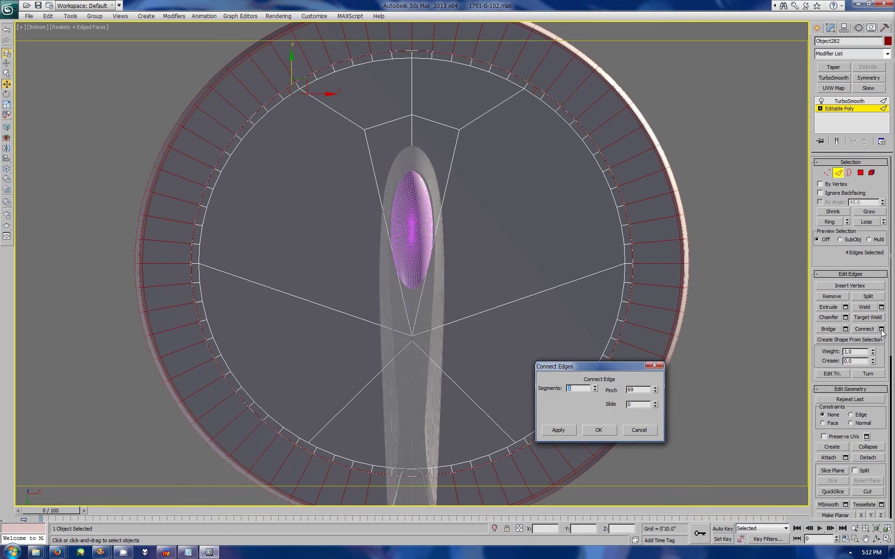
click(591, 432)
key(1)
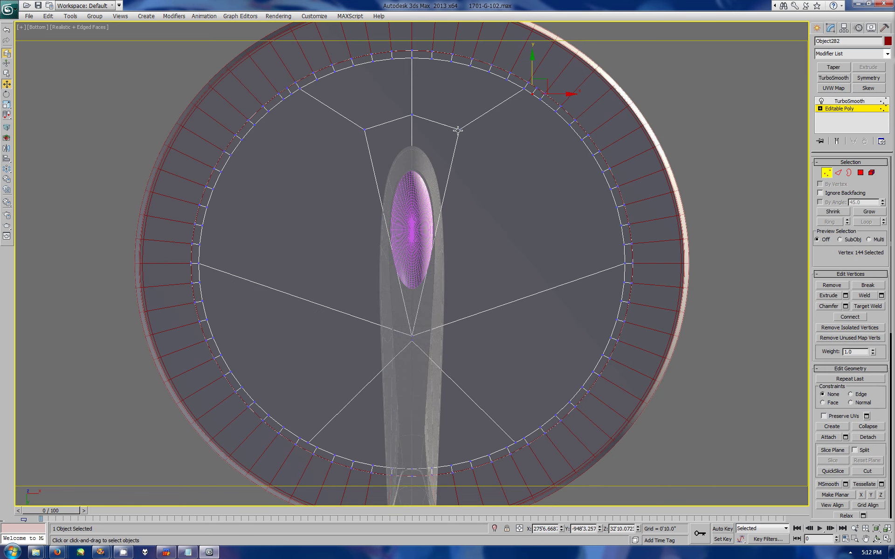
click(363, 131)
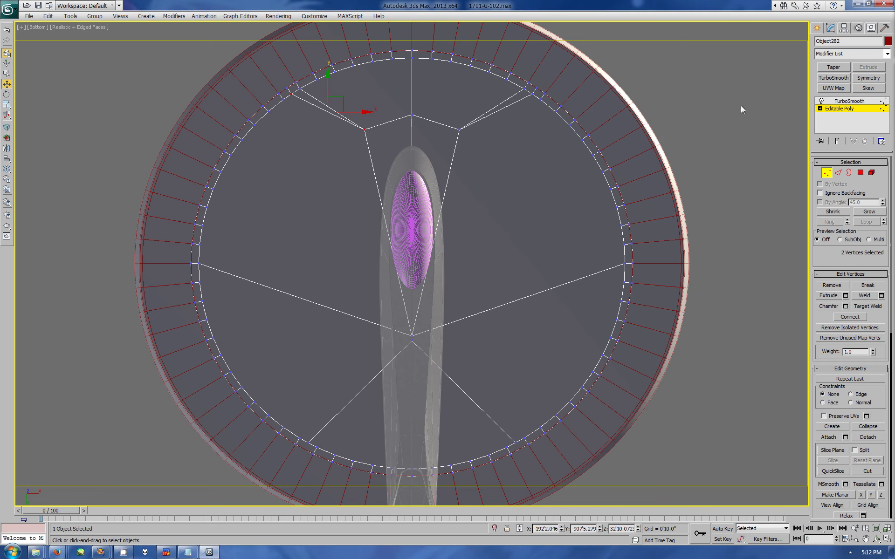
key(2)
click(489, 113)
click(338, 114)
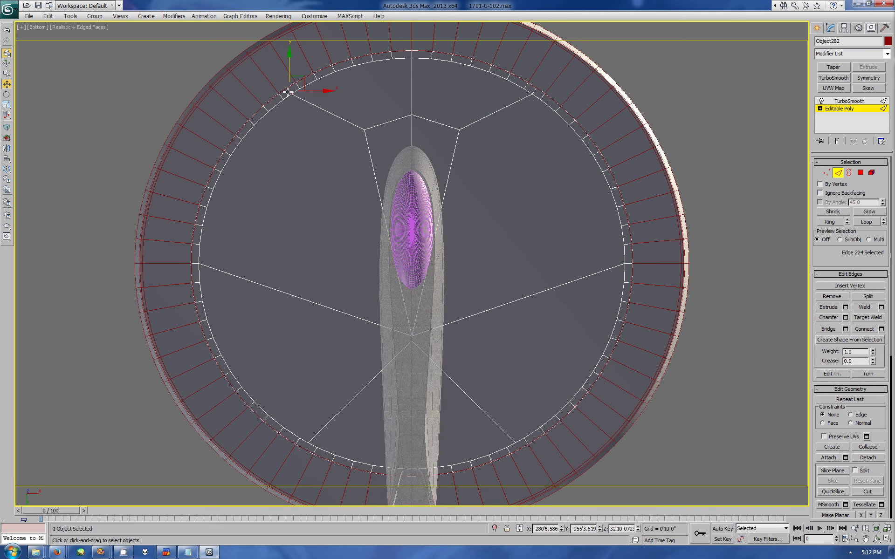
click(530, 90)
View the smoothed disc and select the top, centre and bottom wedge panels
click(847, 89)
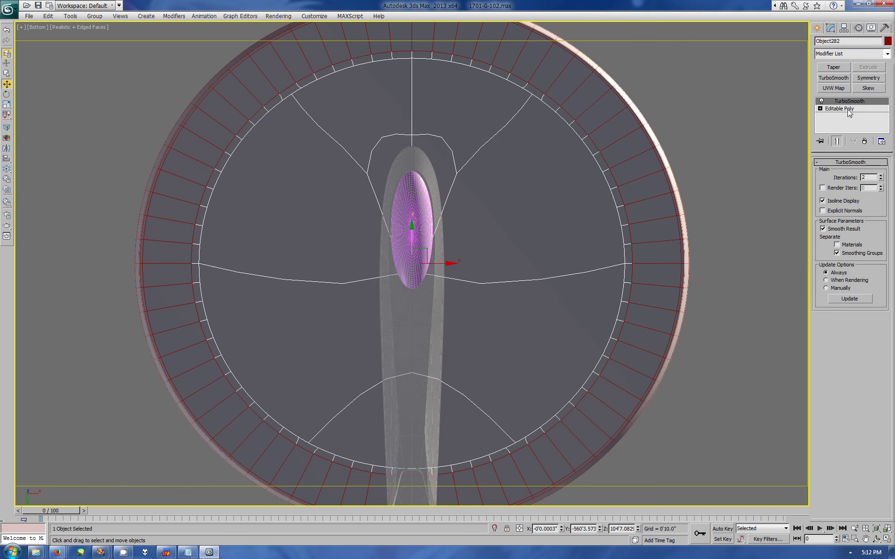
key(4)
click(430, 112)
ctrl+click(412, 210)
Preview the smoothing, then select the polygon ring along the inner rim on the cage
ctrl+click(410, 443)
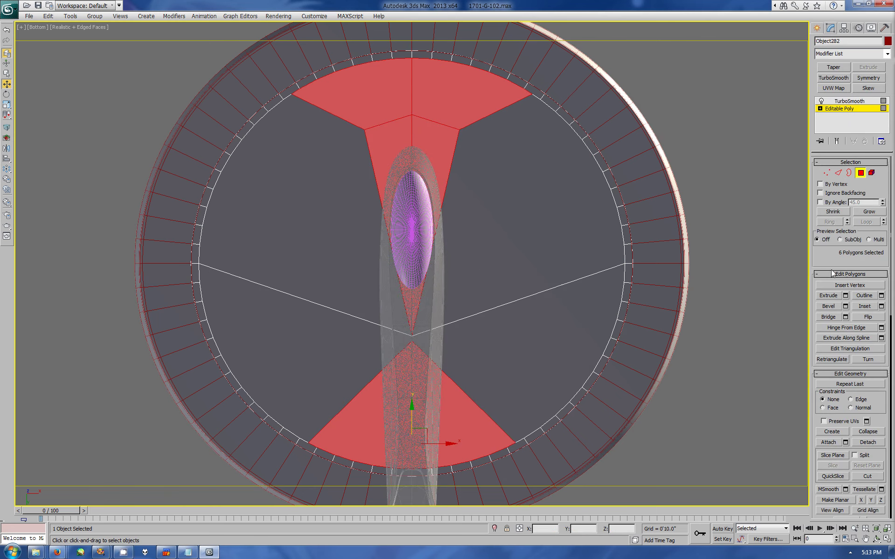
click(817, 28)
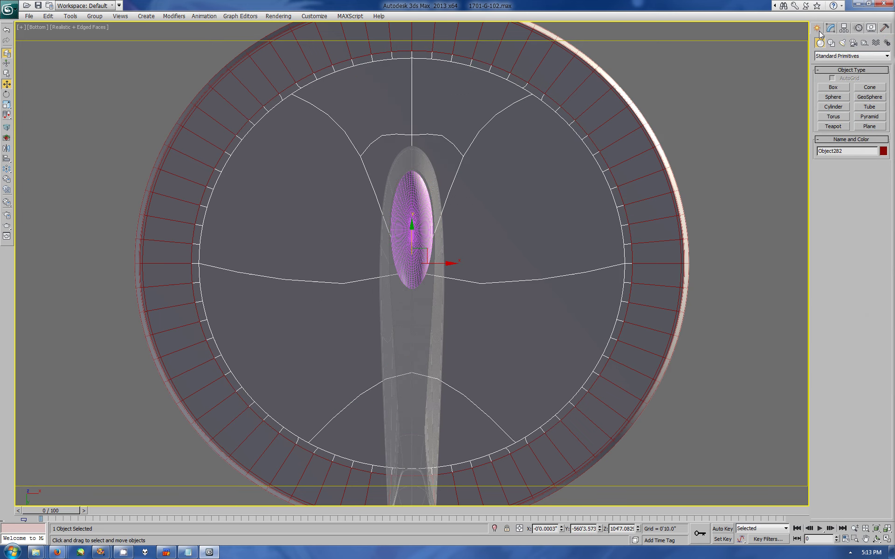
click(830, 28)
click(839, 108)
key(3)
click(612, 184)
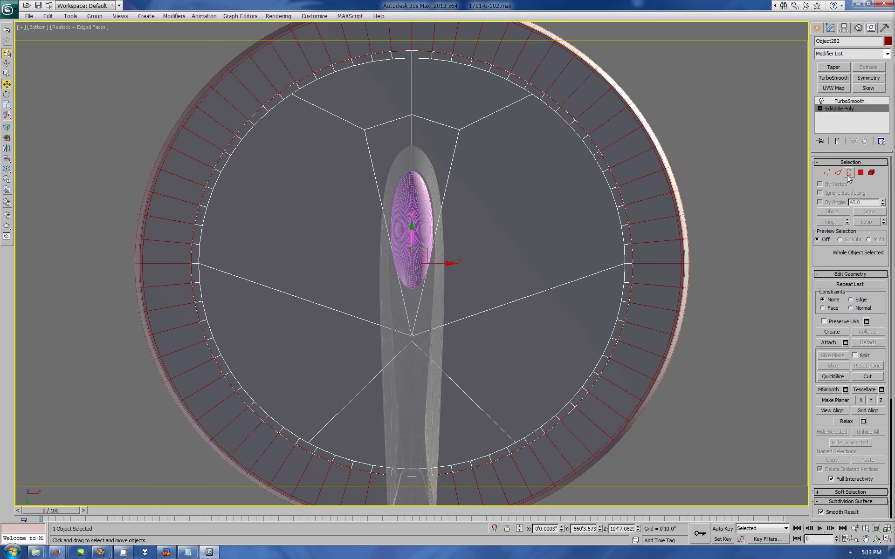
Compare the smoothed underside against the base cage again
ctrl+click(860, 172)
scroll(857, 420, down, 5)
click(816, 28)
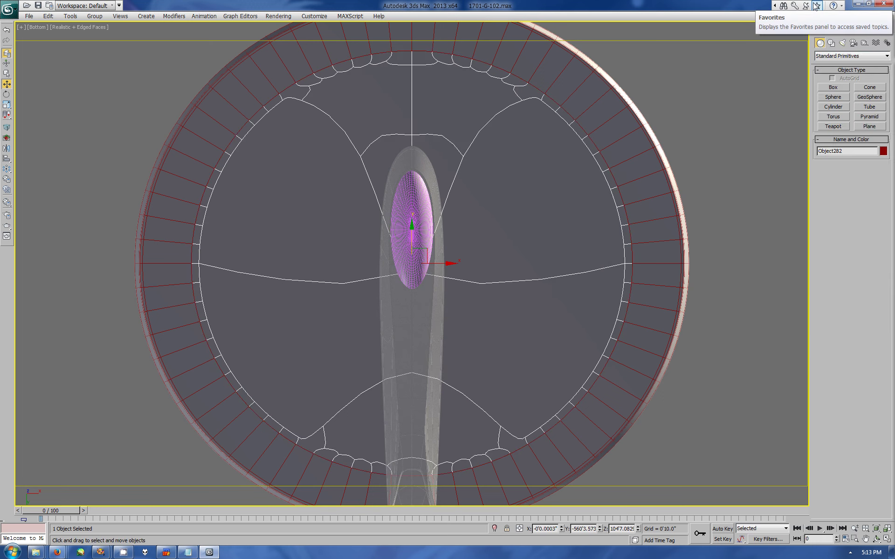
click(830, 28)
click(838, 108)
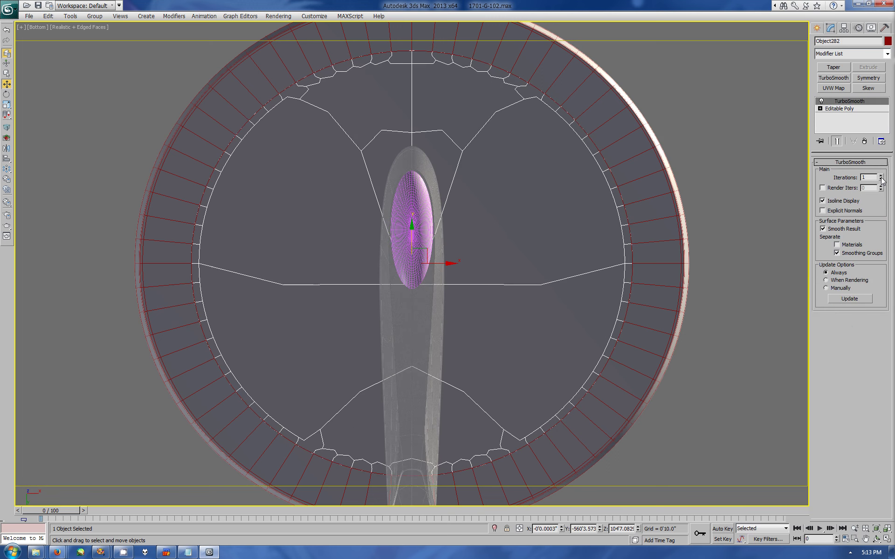
click(839, 108)
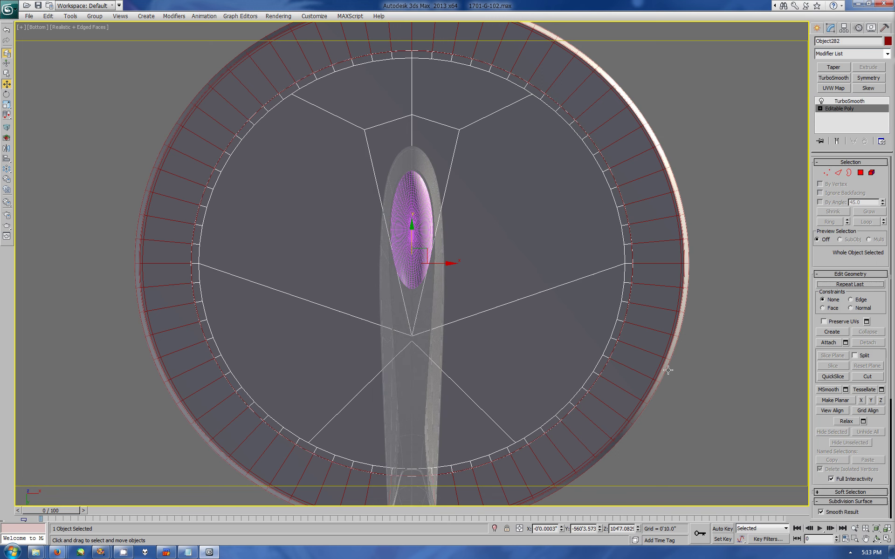
scroll(449, 265, up, 2)
scroll(449, 266, up, 2)
Try a cut and undo it, then select the vertices at the centre point
click(867, 376)
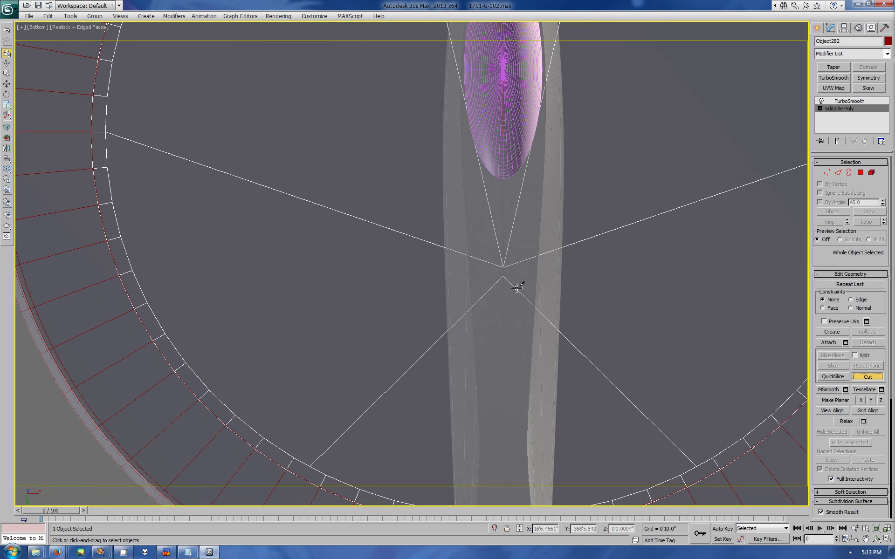
key(w)
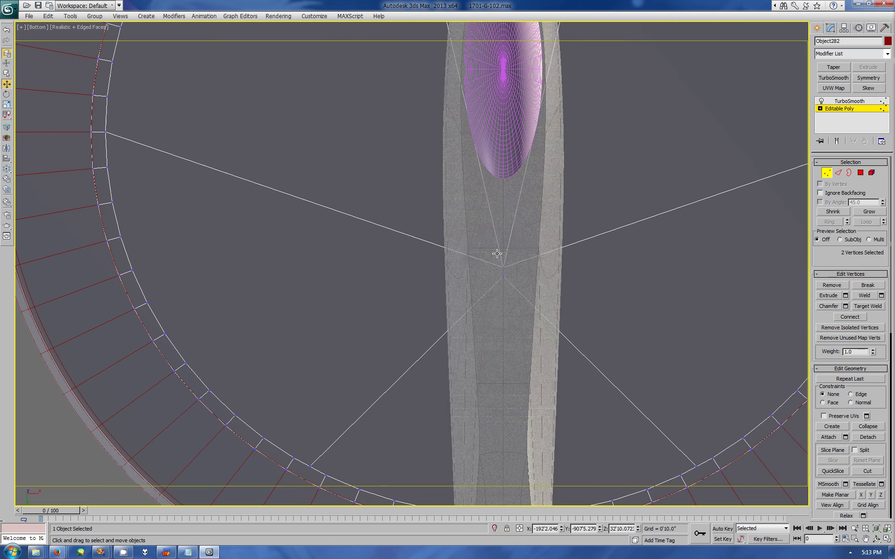
click(495, 288)
key(ctrl+z)
click(826, 173)
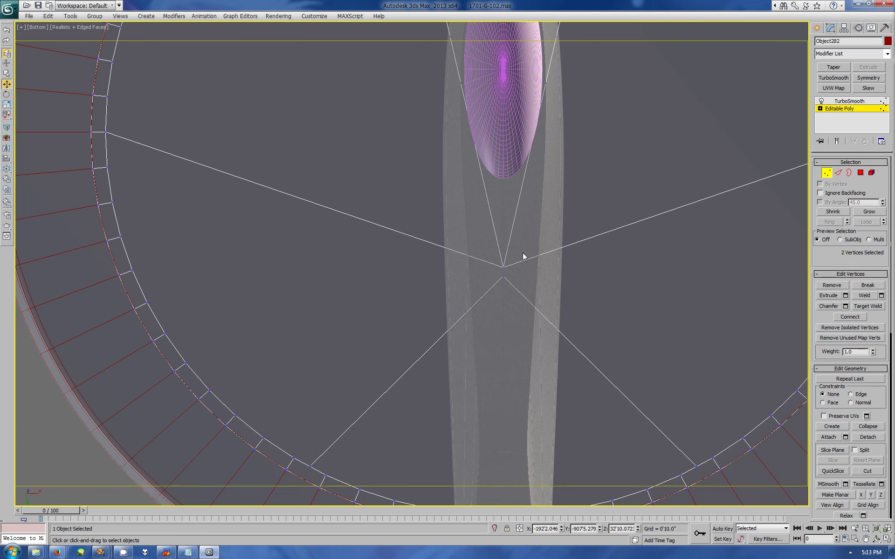
drag(522, 252, 493, 295)
click(818, 33)
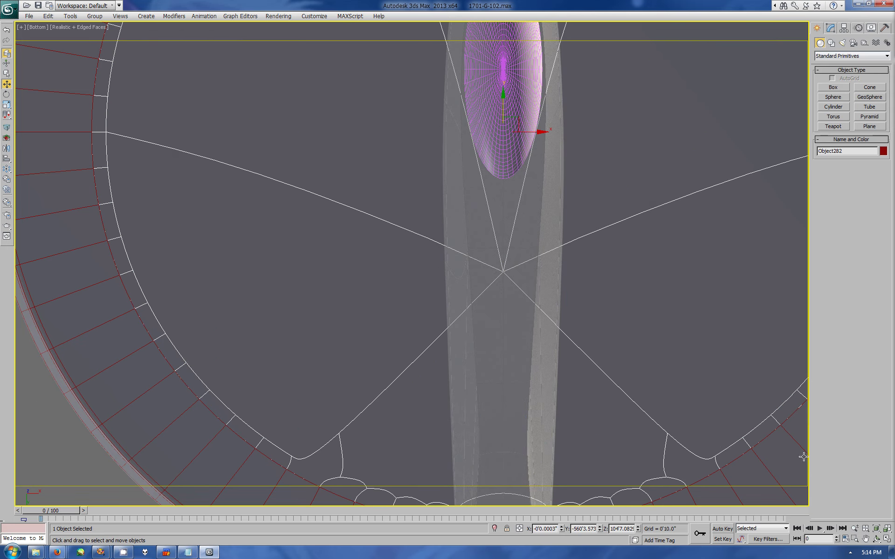
scroll(525, 334, down, 3)
middle_drag(526, 334, 520, 352)
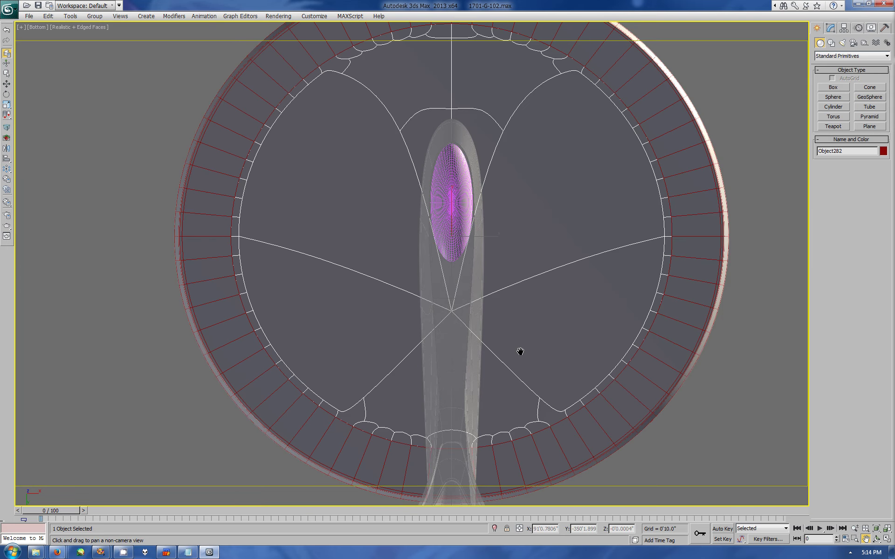
click(830, 27)
Connect the eight spoke edges with 2 segments and pinch, forming a ring around the centre
key(2)
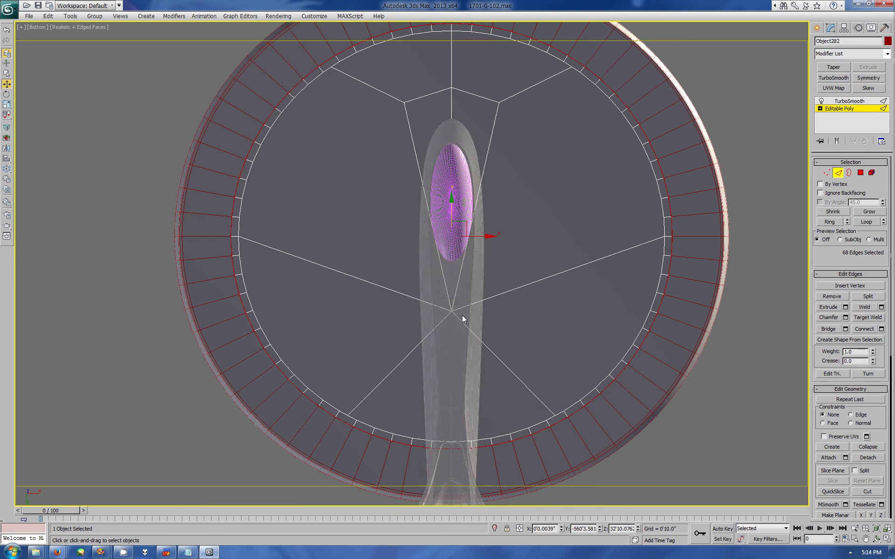
key(w)
key(alt+l)
click(881, 328)
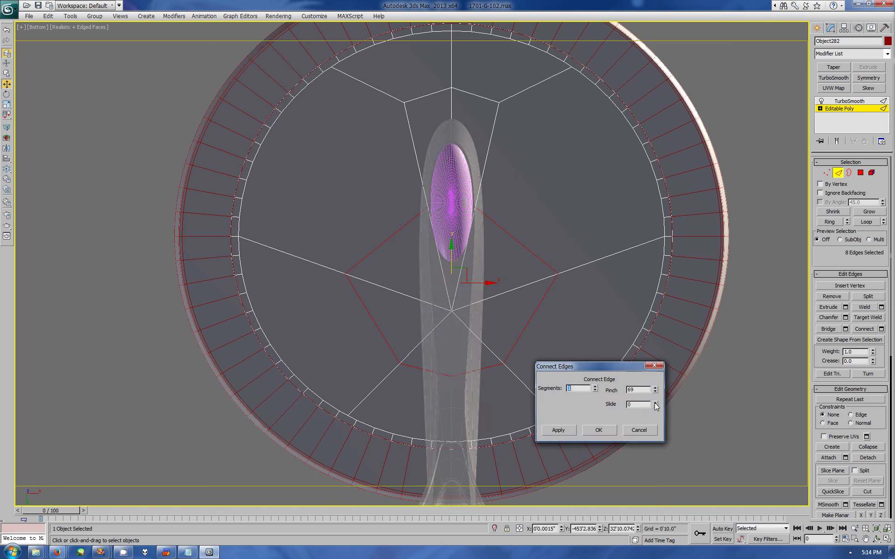
key(0)
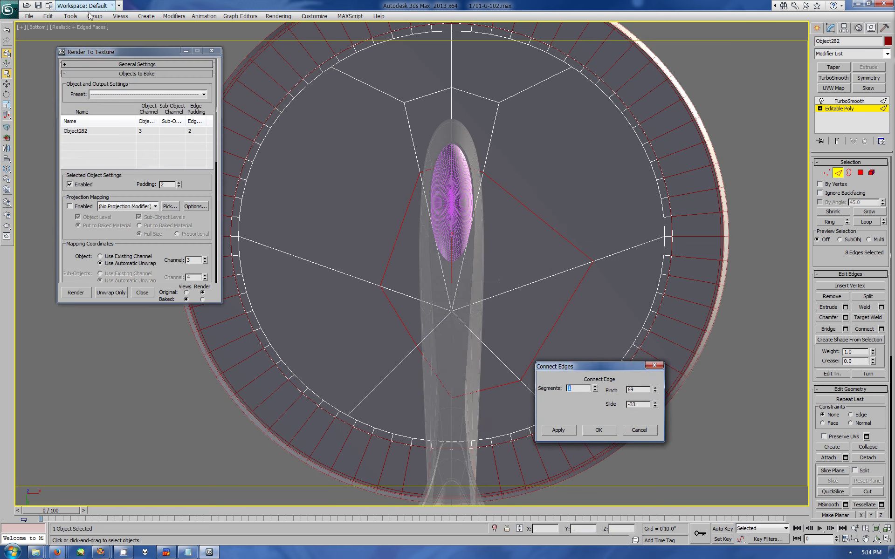
click(217, 52)
double_click(641, 404)
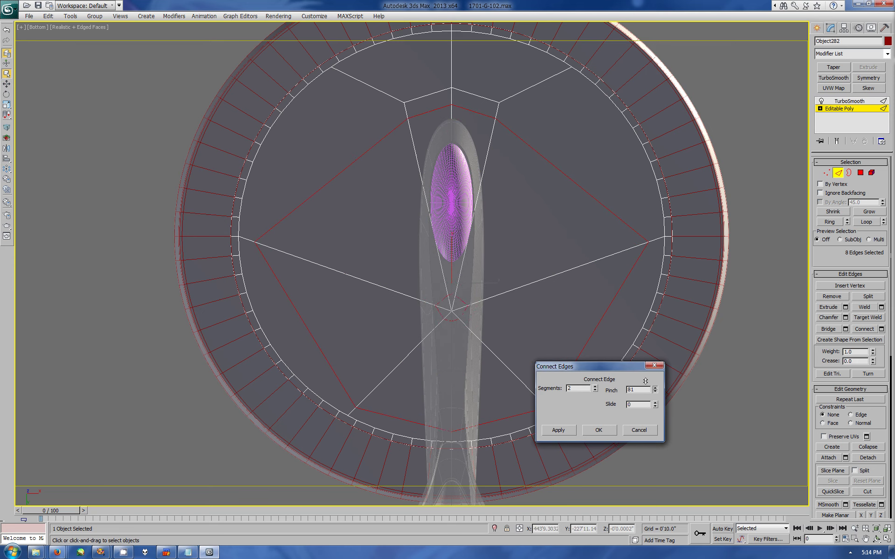
click(599, 430)
click(598, 219)
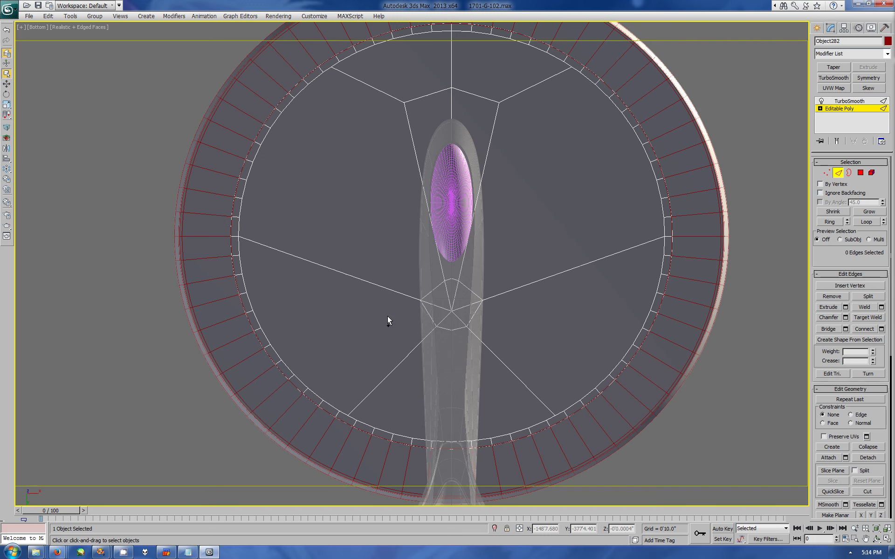
double_click(429, 323)
Cut two new edges from the centre loop down toward the dome
key(1)
scroll(436, 317, up, 3)
key(alt+c)
click(499, 296)
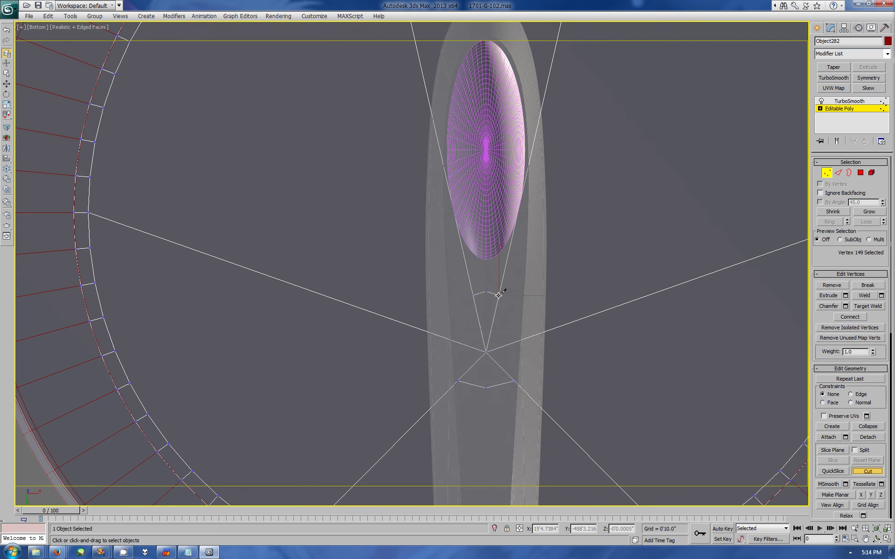
click(514, 380)
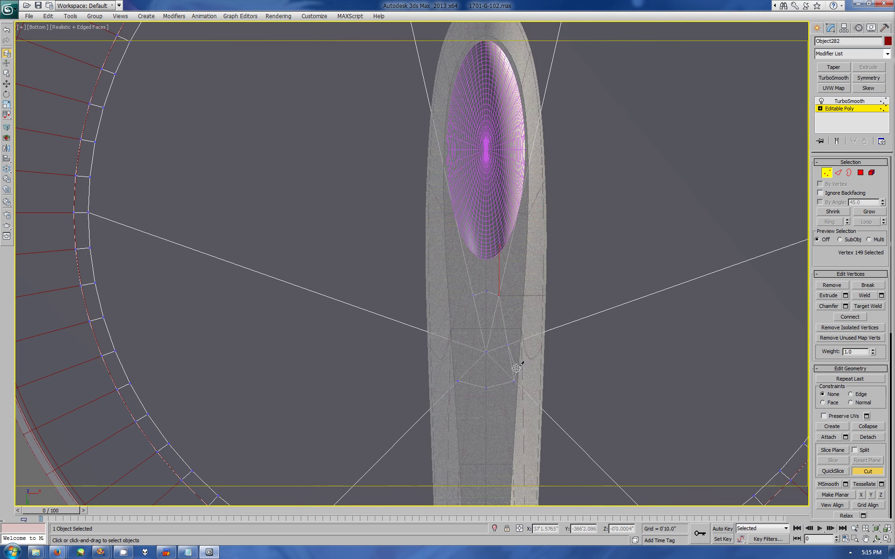
click(473, 296)
click(464, 345)
key(q)
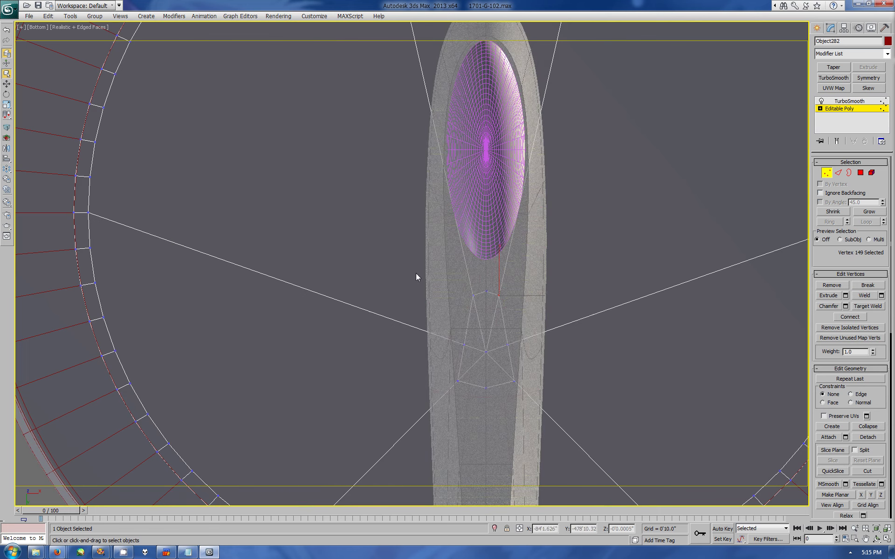
Scale the top vertices around the cuts and select the new central panel polygons
drag(416, 277, 524, 397)
click(6, 104)
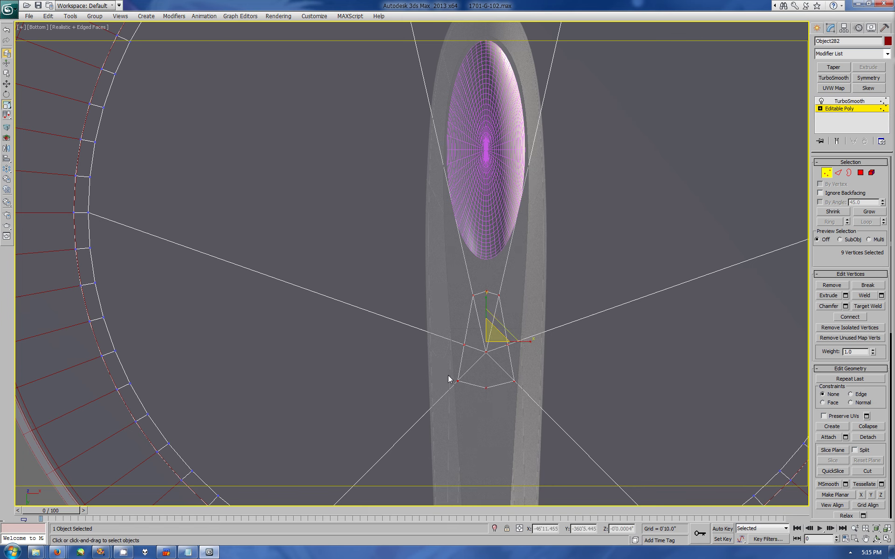
mouse_move(461, 282)
mouse_down()
mouse_move(521, 315)
mouse_move(550, 294)
mouse_up()
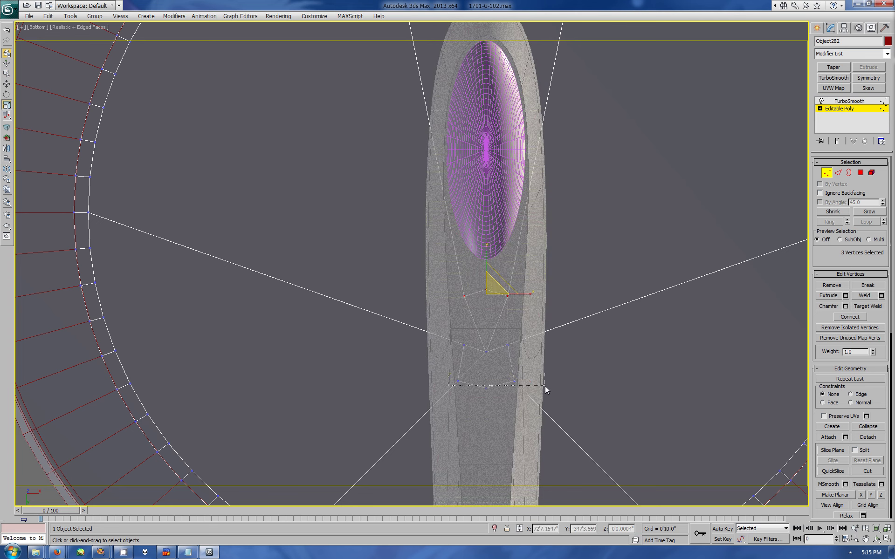
scroll(490, 389, down, 5)
click(861, 172)
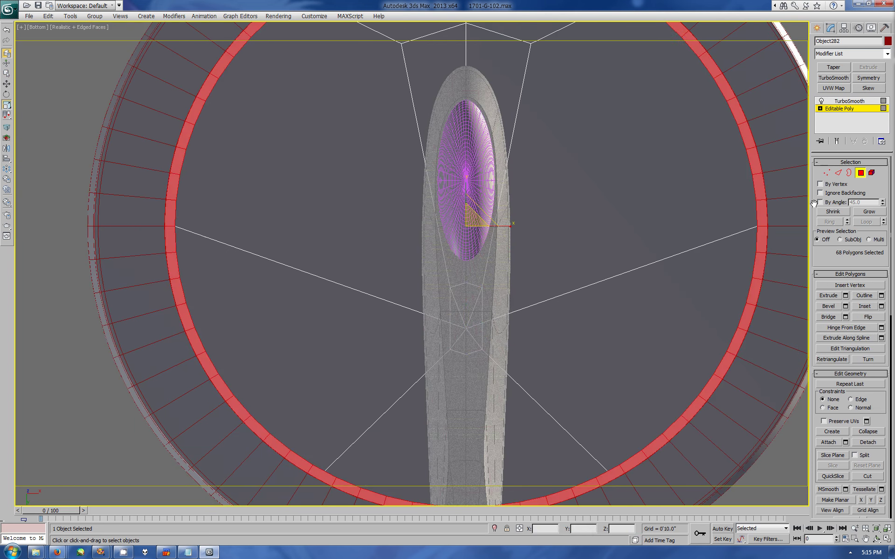
drag(459, 296, 475, 319)
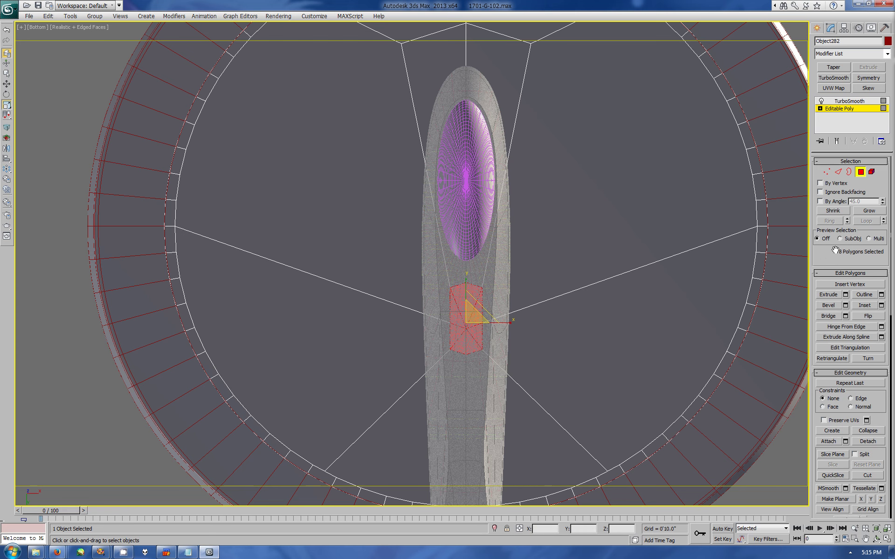
scroll(858, 480, down, 5)
ctrl+click(458, 439)
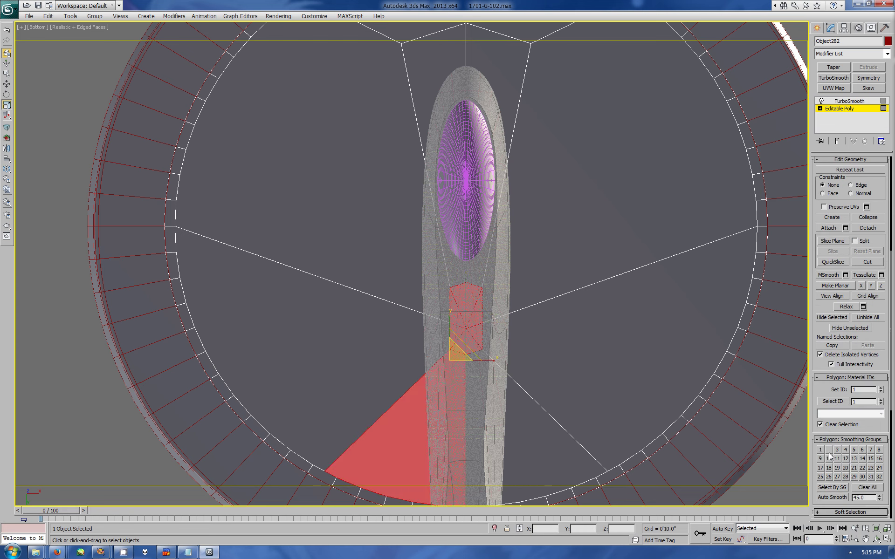
Preview the smoothed result, then select the wedge panels to recess
click(817, 28)
click(830, 28)
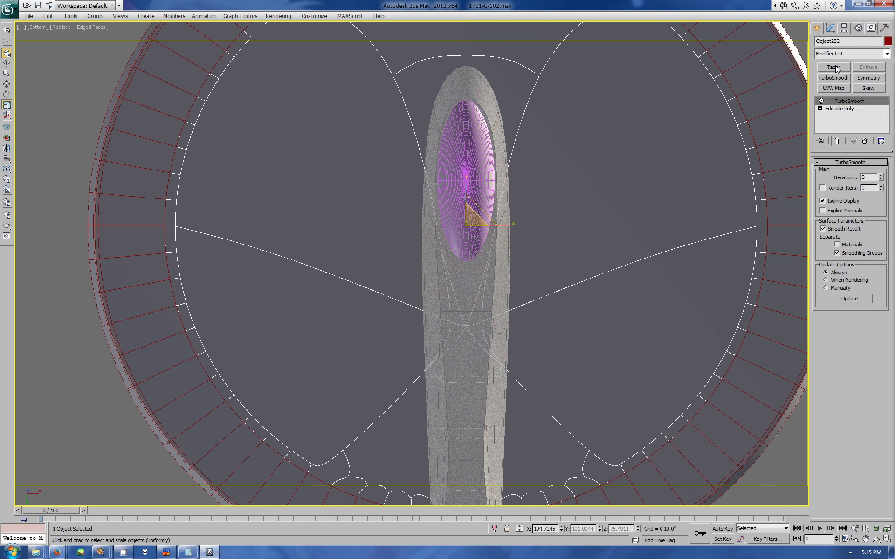
click(825, 172)
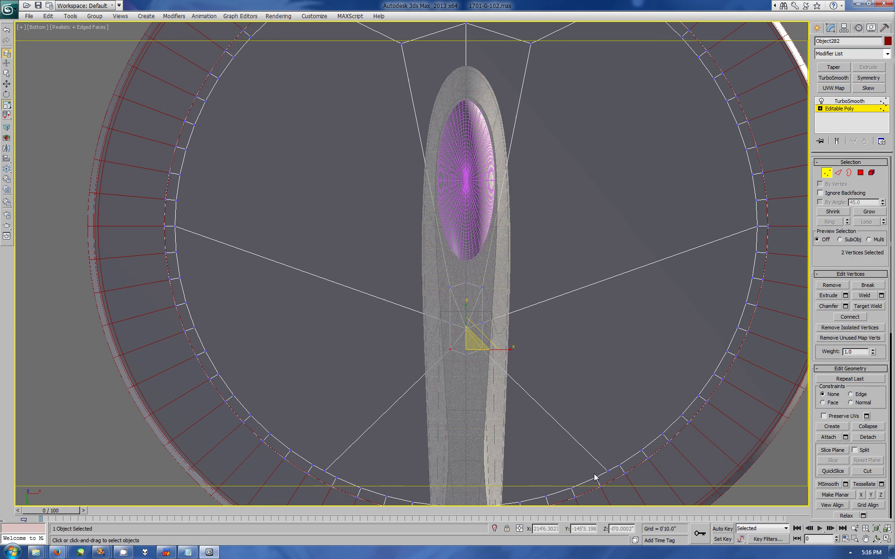
key(4)
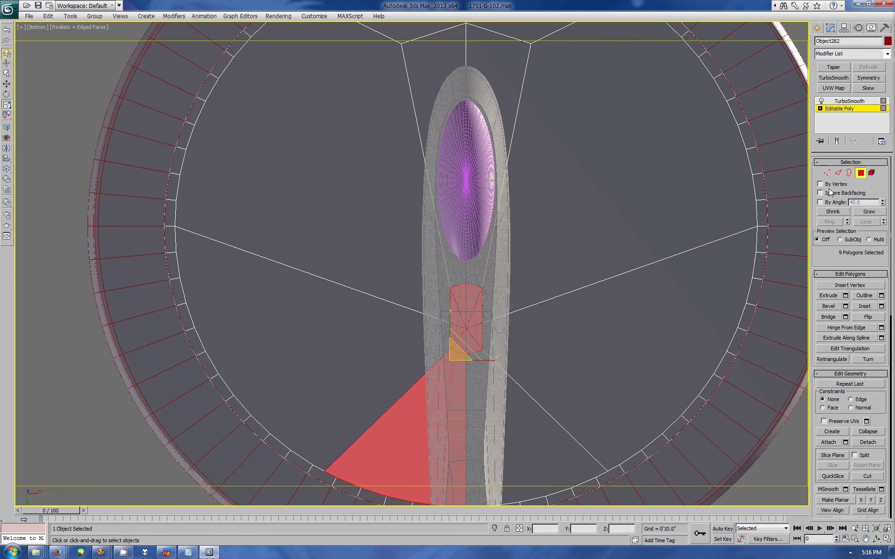
click(629, 373)
ctrl+click(399, 160)
ctrl+click(629, 140)
Add the last wedge panel to the selection and apply a first inward bevel to the four panels
ctrl+click(382, 419)
key(alt+w)
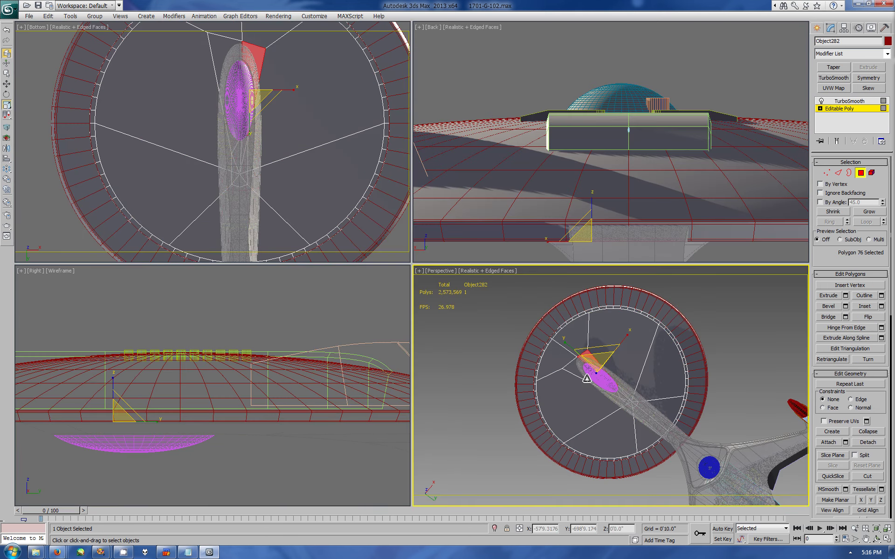
alt+middle_drag(622, 363, 892, 550)
key(alt+w)
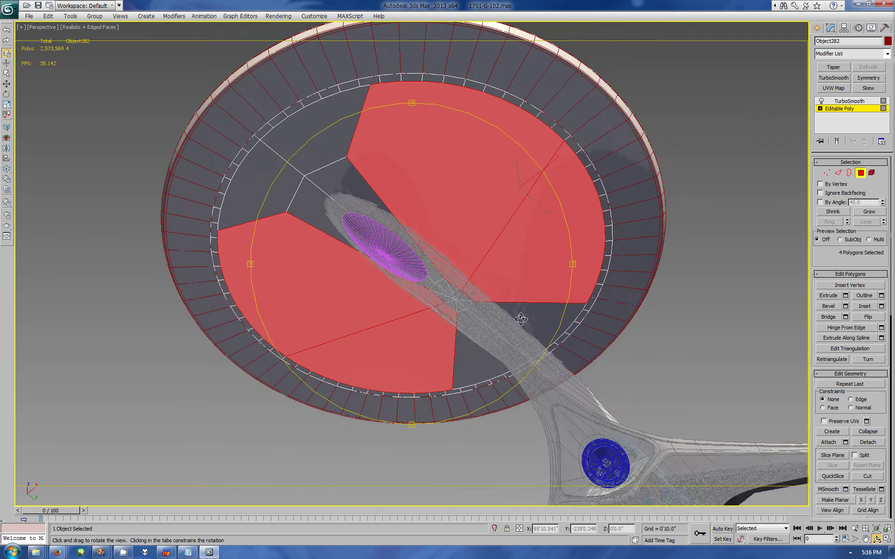
mouse_move(420, 261)
mouse_down()
mouse_move(451, 271)
mouse_move(489, 303)
mouse_up()
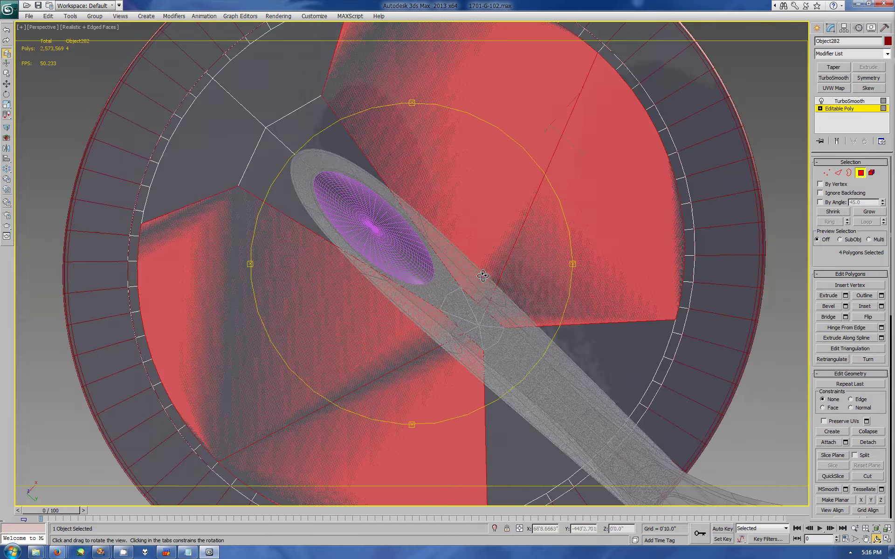
click(845, 307)
drag(645, 408, 644, 391)
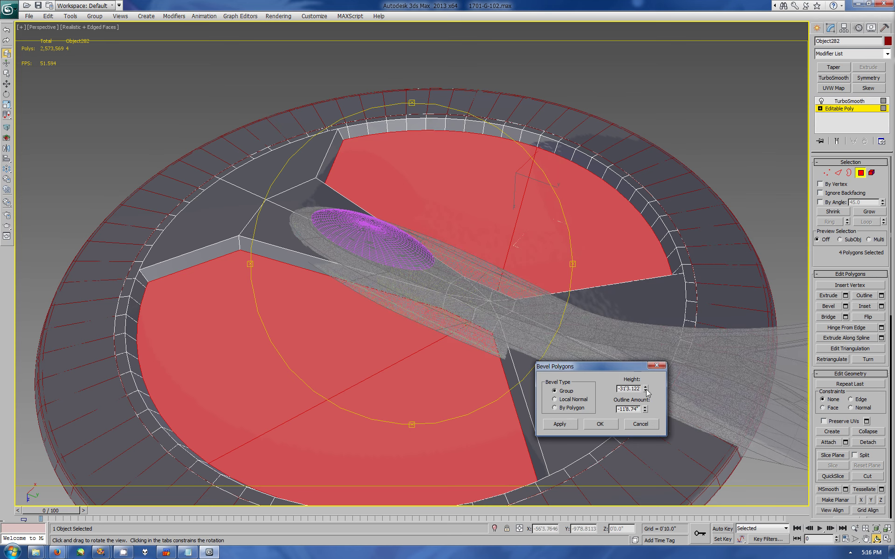
key(alt+w)
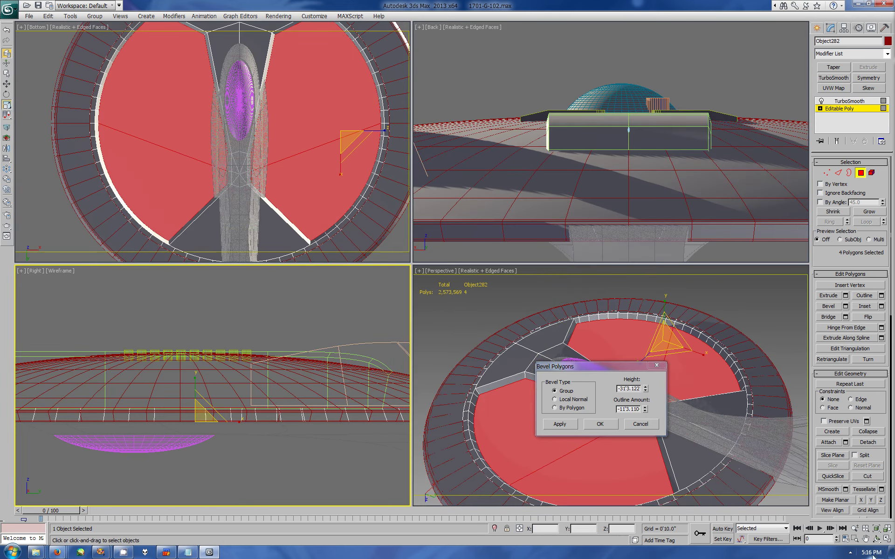
click(887, 539)
drag(582, 367, 666, 406)
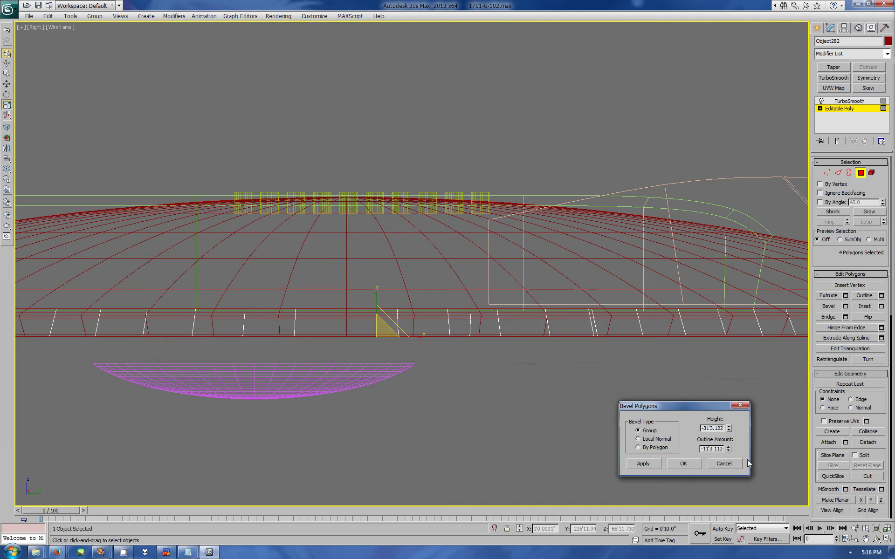
click(724, 463)
middle_drag(466, 396, 610, 304)
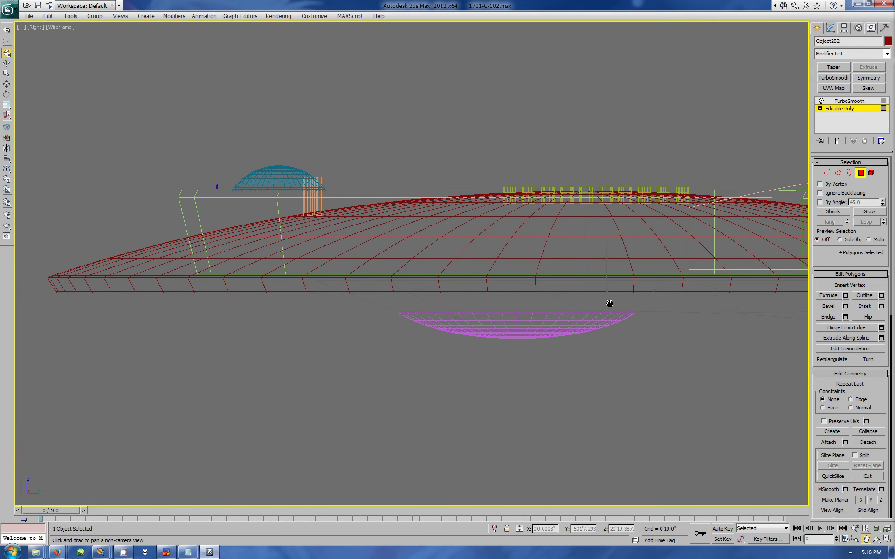
Re-bevel the four wedge panels with height -170 and outline -170, checking from below
click(845, 307)
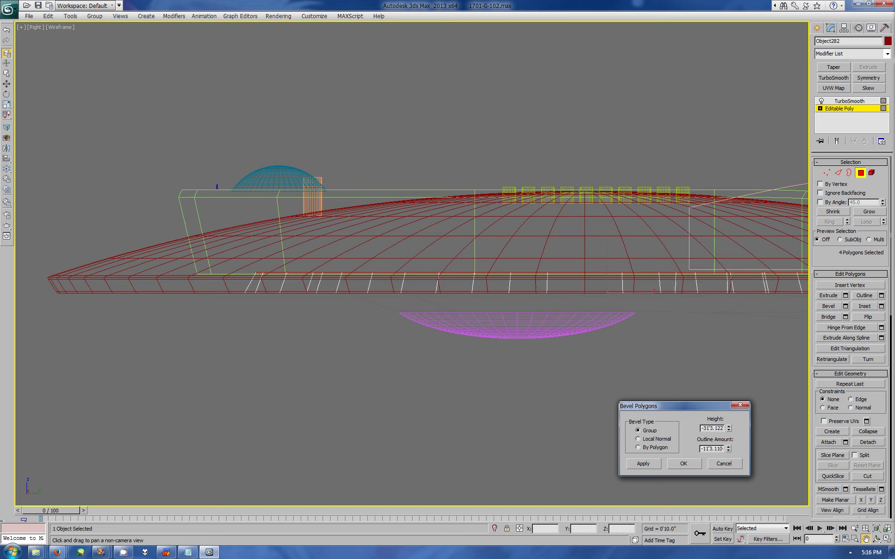
click(887, 539)
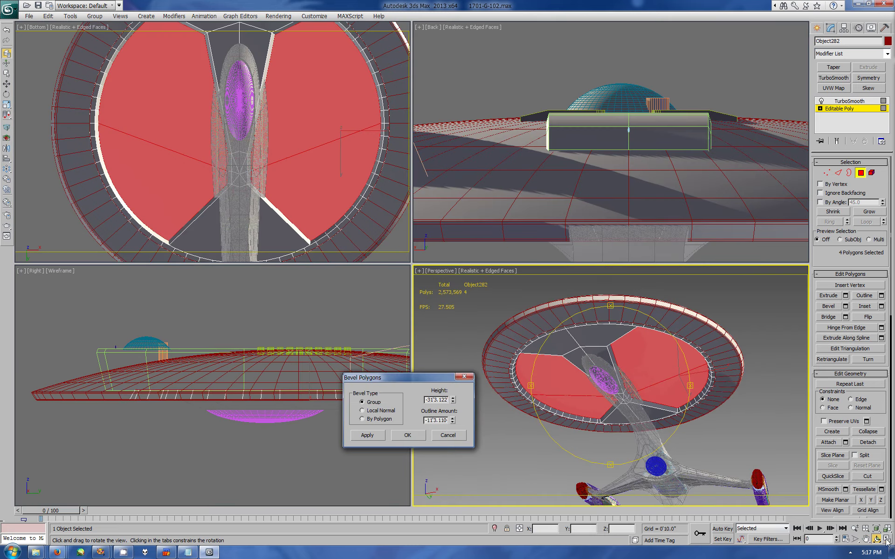
click(887, 539)
drag(512, 280, 466, 326)
drag(453, 417, 453, 420)
alt+middle_drag(466, 354, 465, 403)
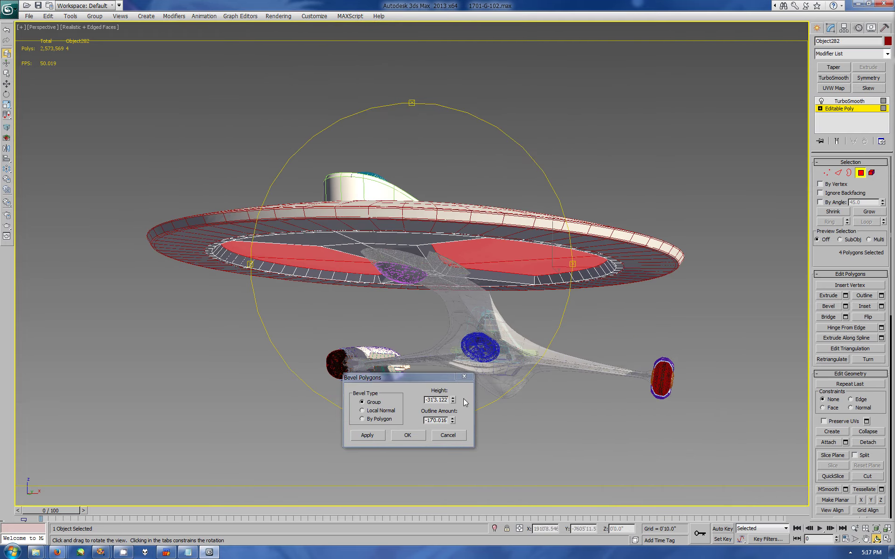
mouse_move(452, 399)
mouse_down()
mouse_move(452, 384)
mouse_move(488, 408)
mouse_up()
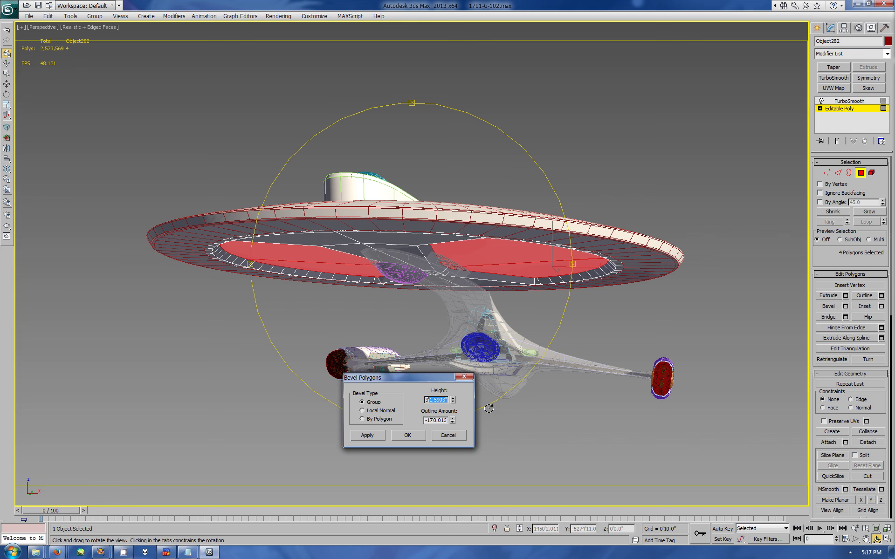
key(Return)
alt+middle_drag(430, 358, 350, 271)
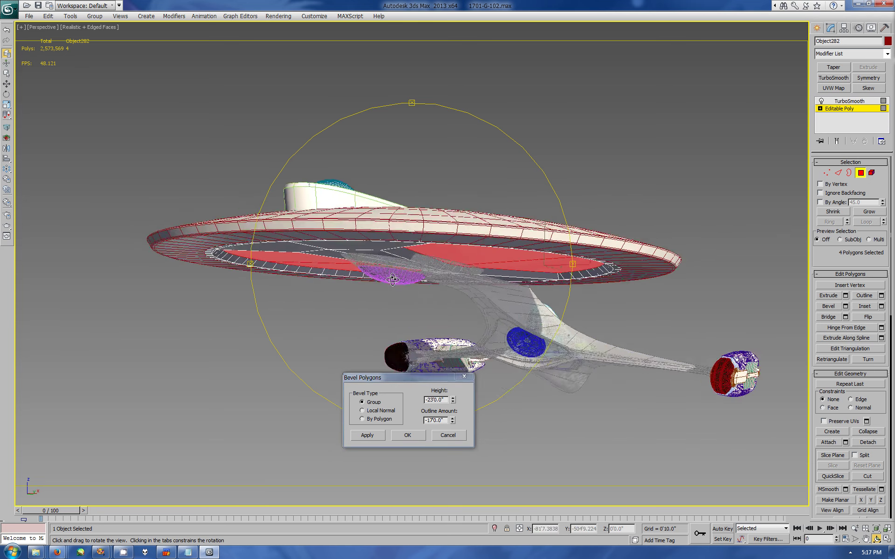
scroll(350, 271, up, 3)
click(430, 400)
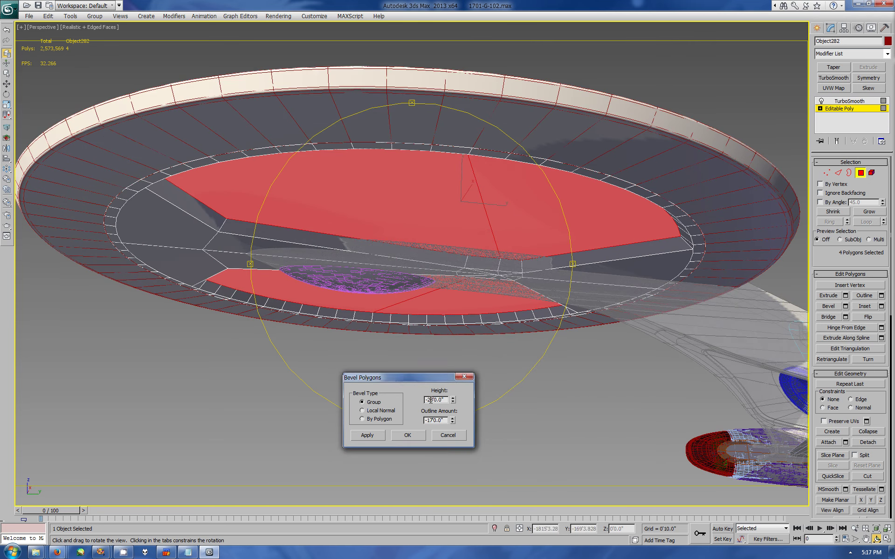
drag(452, 399, 452, 391)
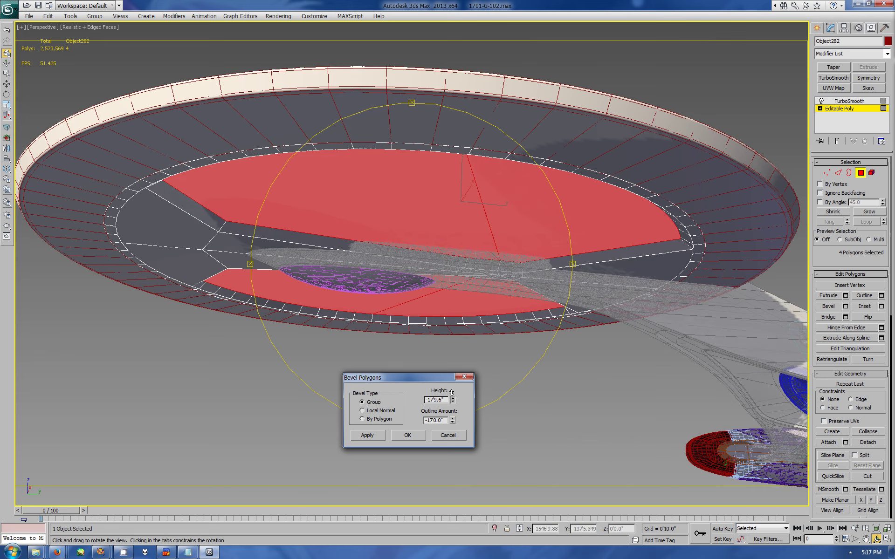
text(-170)
key(Return)
alt+middle_drag(465, 319, 485, 320)
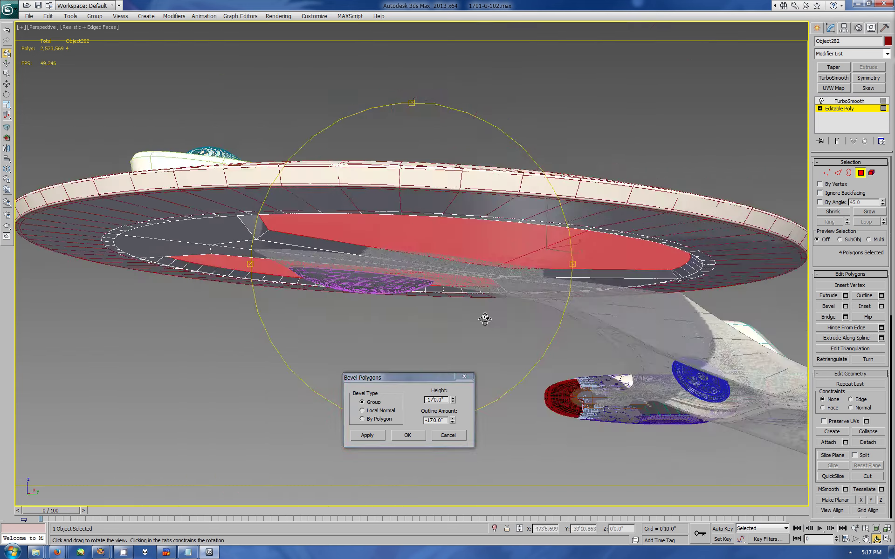
click(407, 435)
Apply the bevel, switch to edge editing and briefly preview the smoothed mesh
alt+middle_drag(485, 319, 494, 223)
click(850, 101)
key(2)
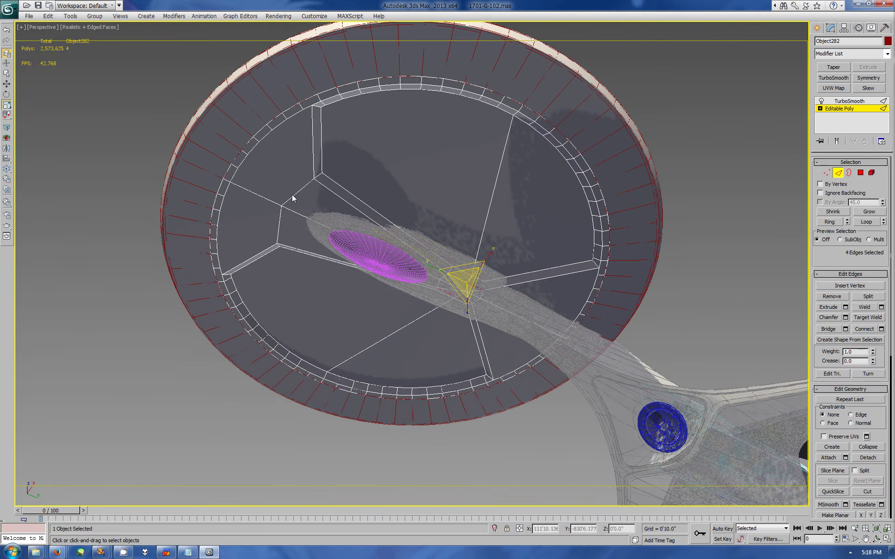
key(w)
click(837, 141)
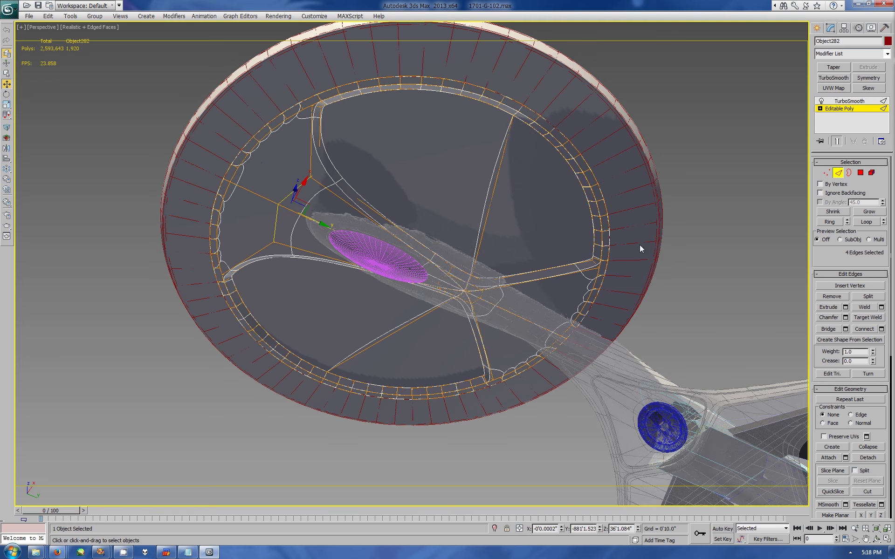
click(837, 142)
Connect the first pair of spoke edges with 1 segment, sliding the new edge along the spoke
click(550, 270)
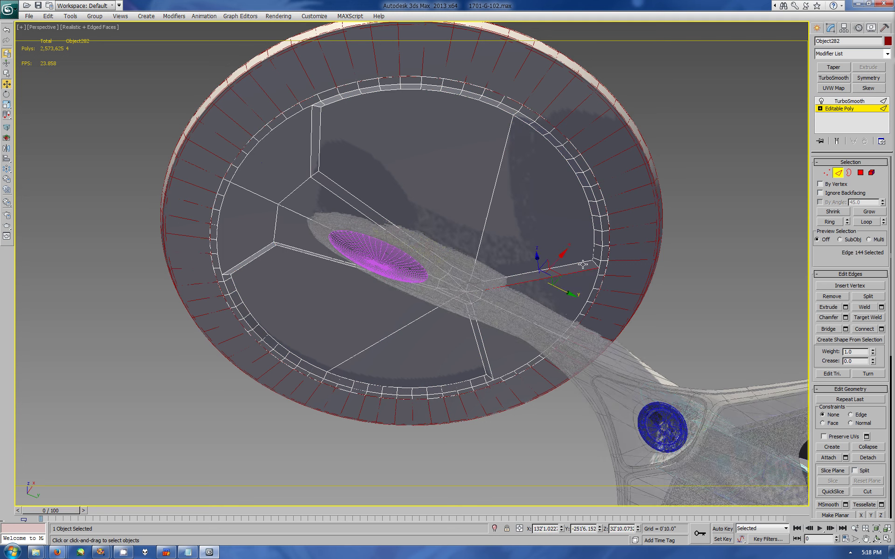
click(881, 329)
text(1)
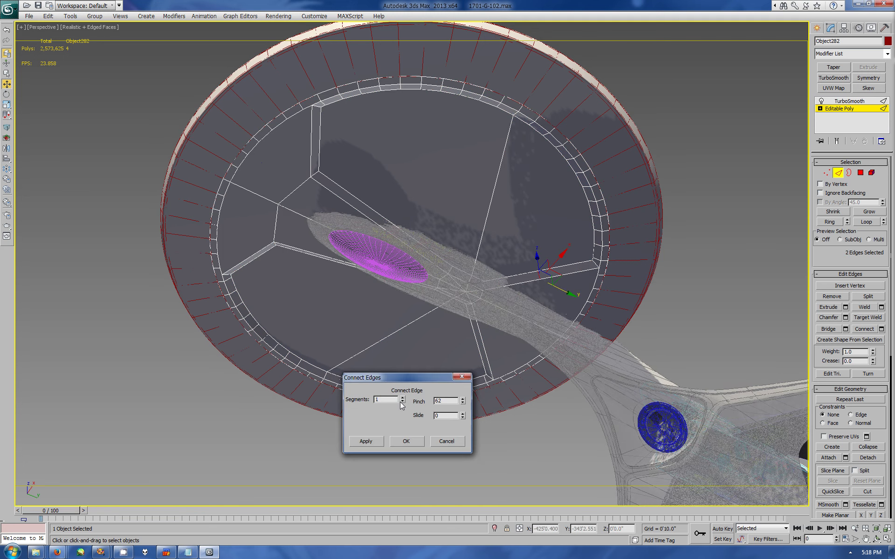
mouse_move(462, 415)
mouse_down()
mouse_move(453, 340)
mouse_move(406, 397)
mouse_up()
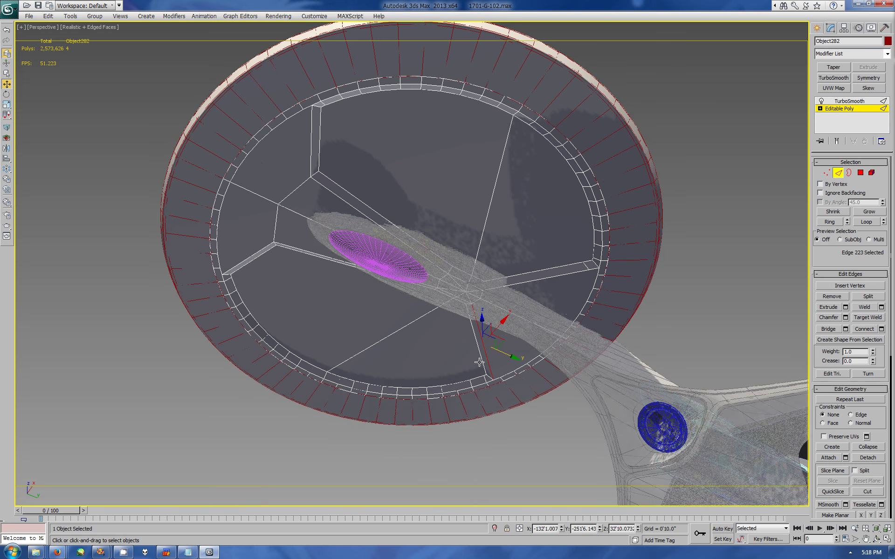
click(438, 416)
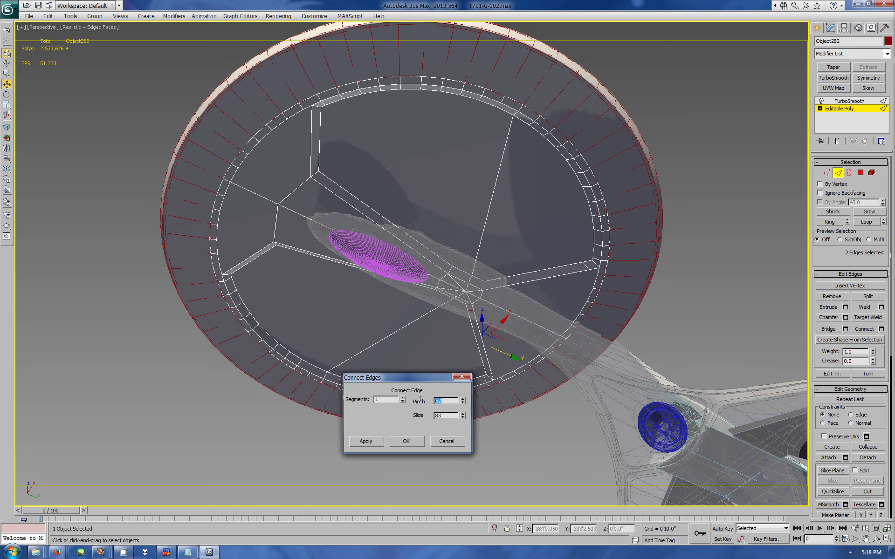
click(410, 441)
click(836, 144)
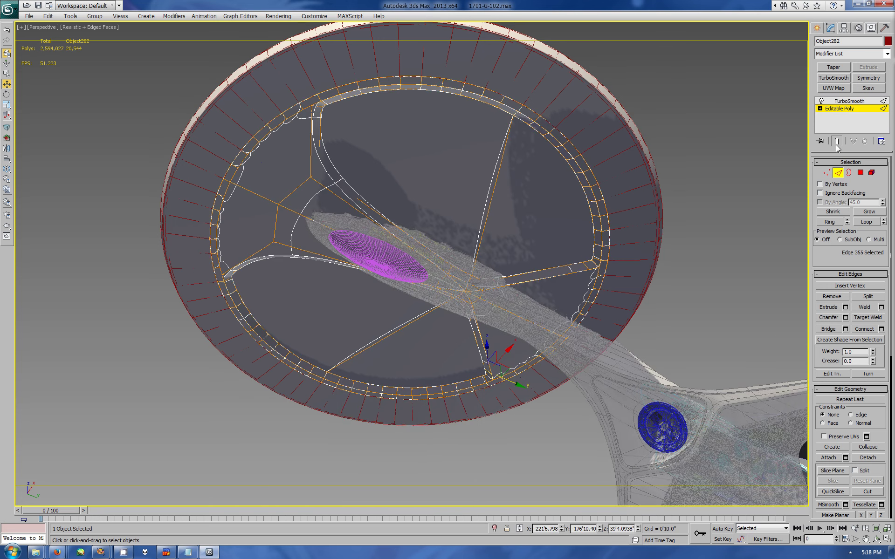
click(835, 144)
Connect two more spoke edge pairs, sliding each new edge to about -75
click(838, 173)
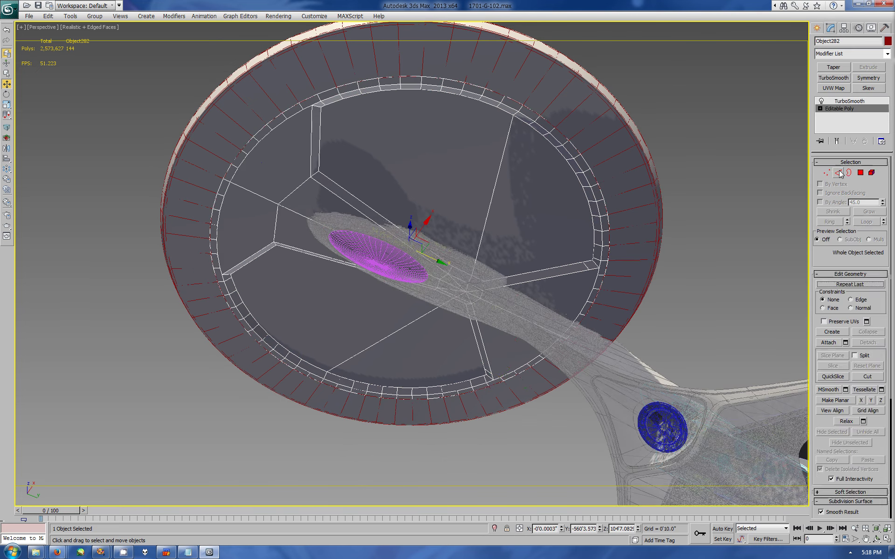
click(839, 174)
click(881, 330)
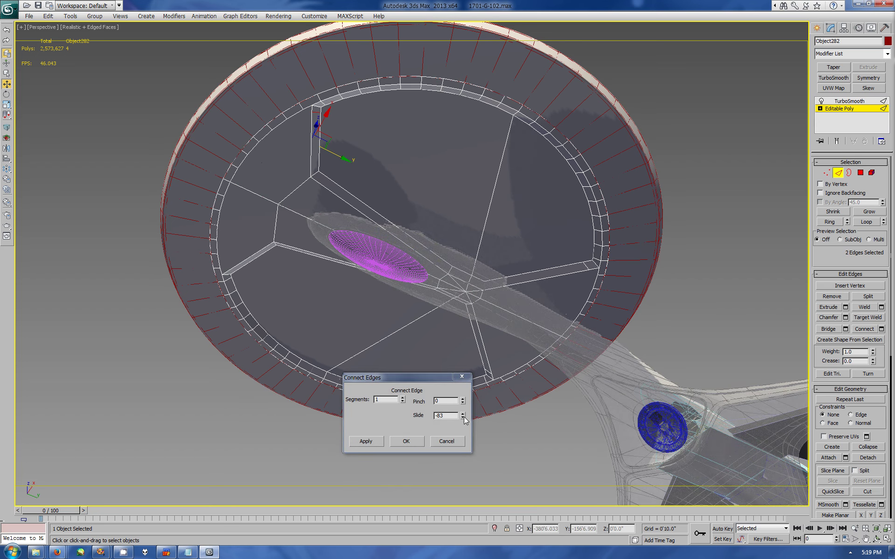
drag(463, 417, 459, 410)
click(404, 441)
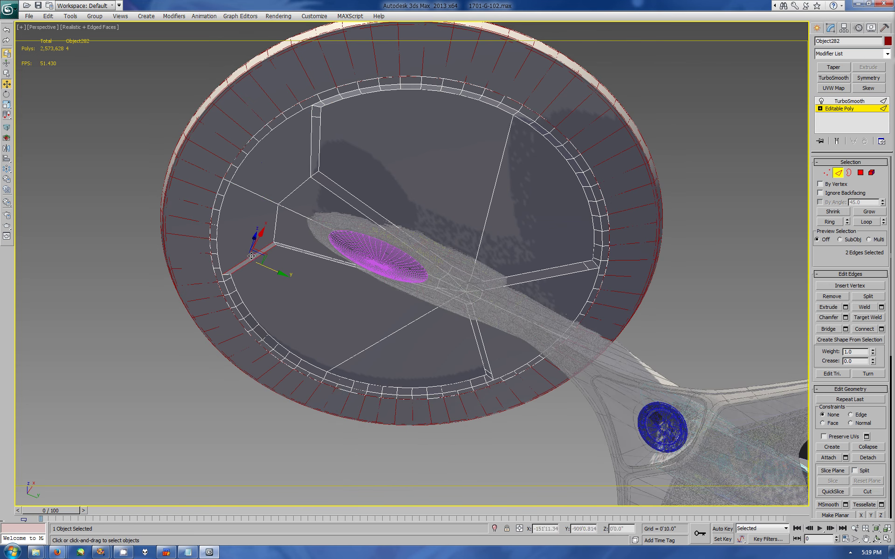
key(ctrl+shift+e)
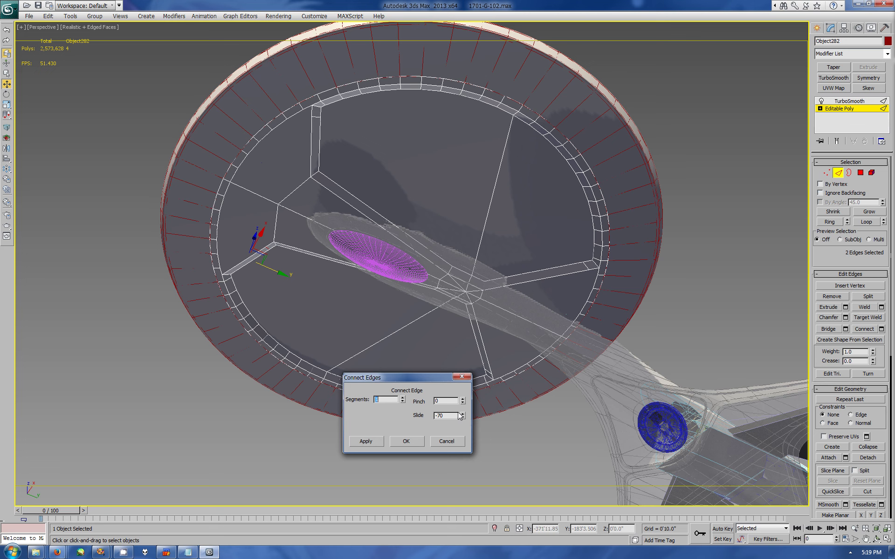
drag(439, 415, 432, 415)
click(412, 443)
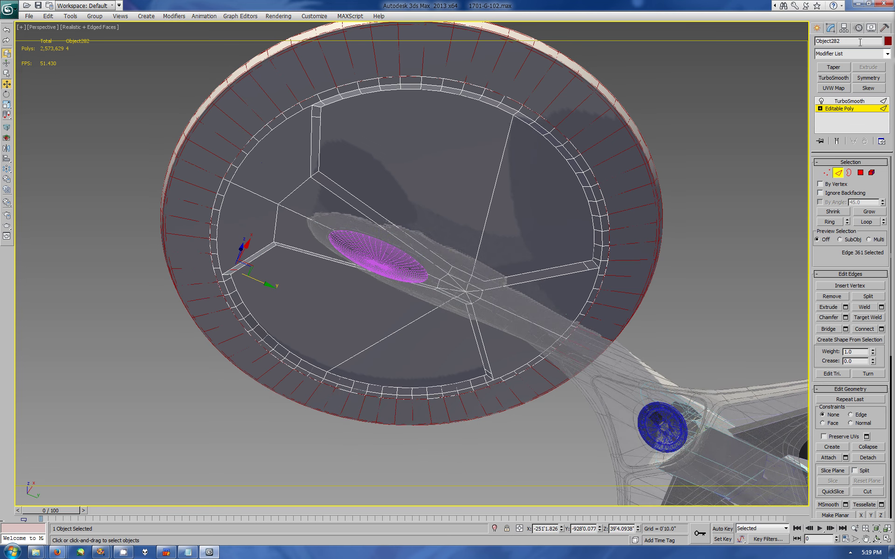
Exit mesh editing and orbit around the ship to check the saucer underside
click(818, 28)
click(876, 540)
mouse_move(410, 209)
mouse_down()
mouse_move(409, 295)
mouse_move(415, 268)
mouse_up()
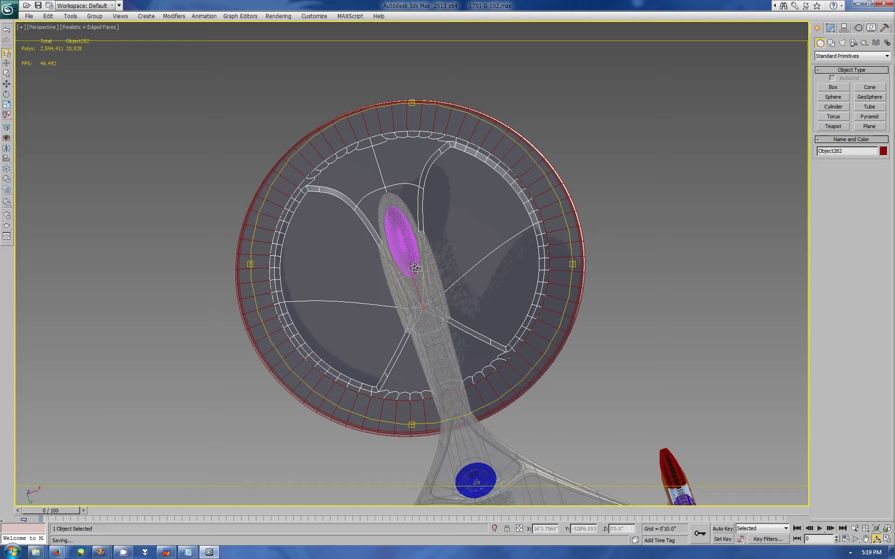
mouse_move(406, 269)
mouse_down()
mouse_move(455, 252)
mouse_move(417, 187)
mouse_move(9, 140)
mouse_up()
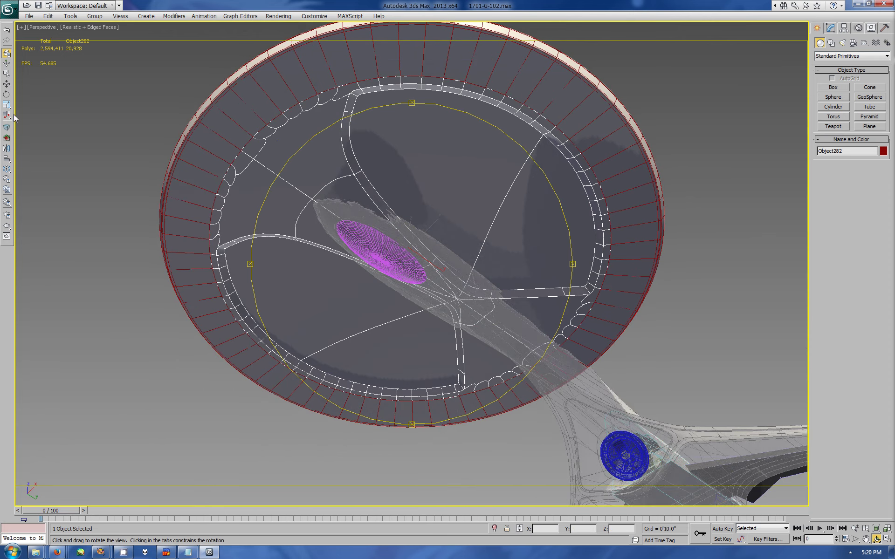
Select Sphere059 and cap the open border under the saucer hull
key(w)
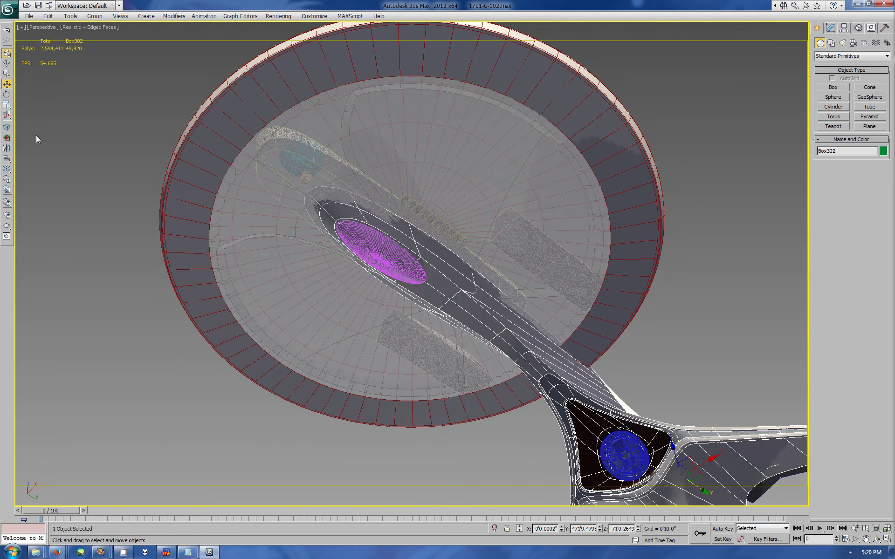
click(295, 130)
click(830, 27)
click(850, 172)
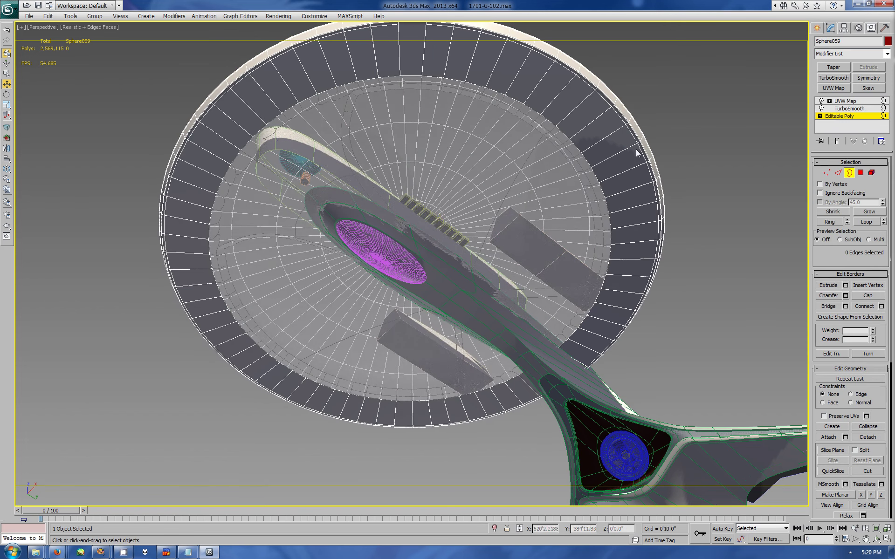
click(868, 296)
Detach the cap polygon as Object283 and inset it
click(861, 173)
click(868, 442)
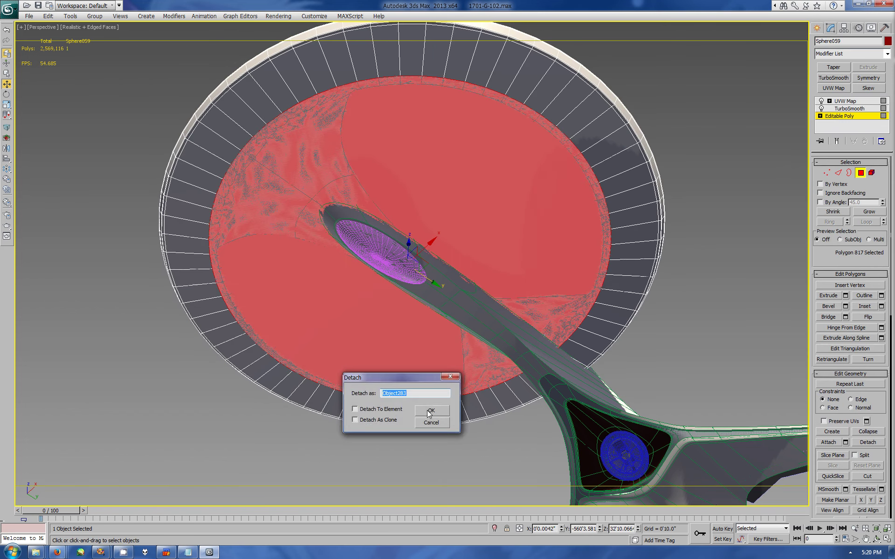
key(Return)
click(242, 189)
click(240, 187)
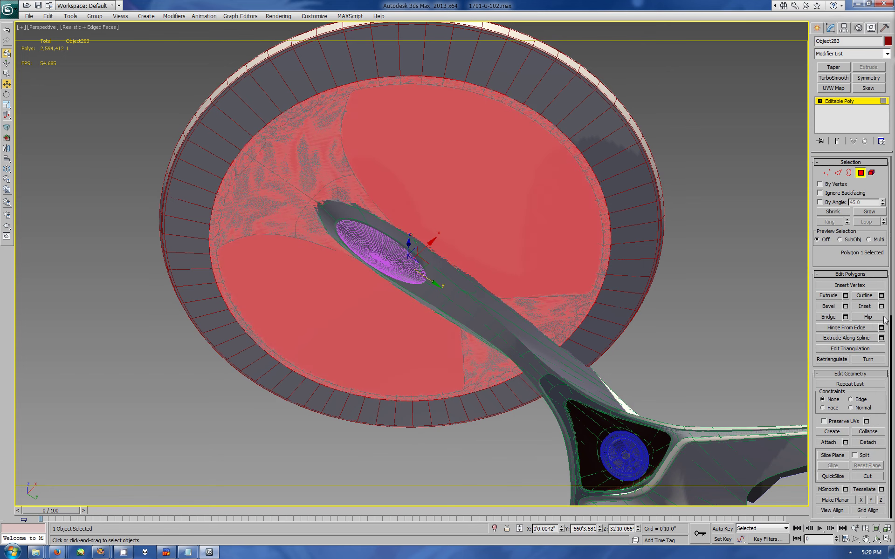
click(881, 307)
click(413, 428)
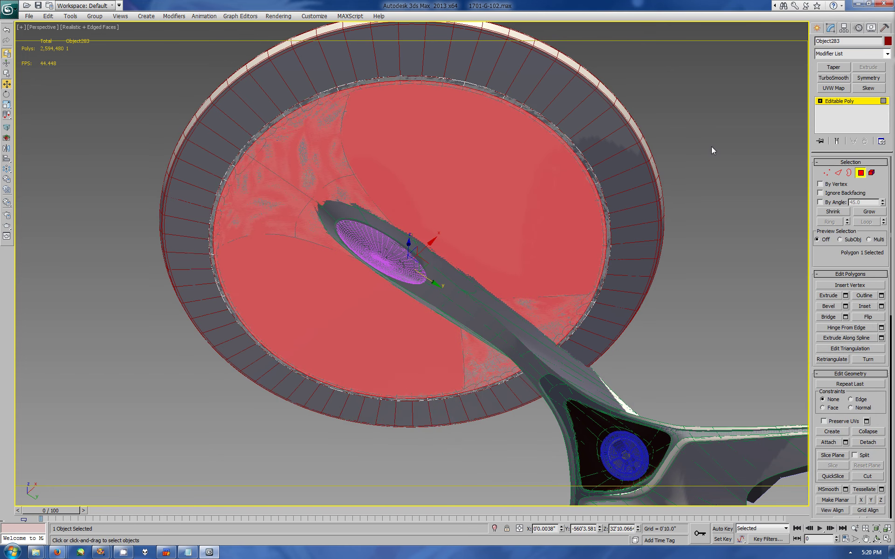
Try TurboSmooth at 2 iterations on the cap, then remove the modifier
click(860, 172)
click(834, 78)
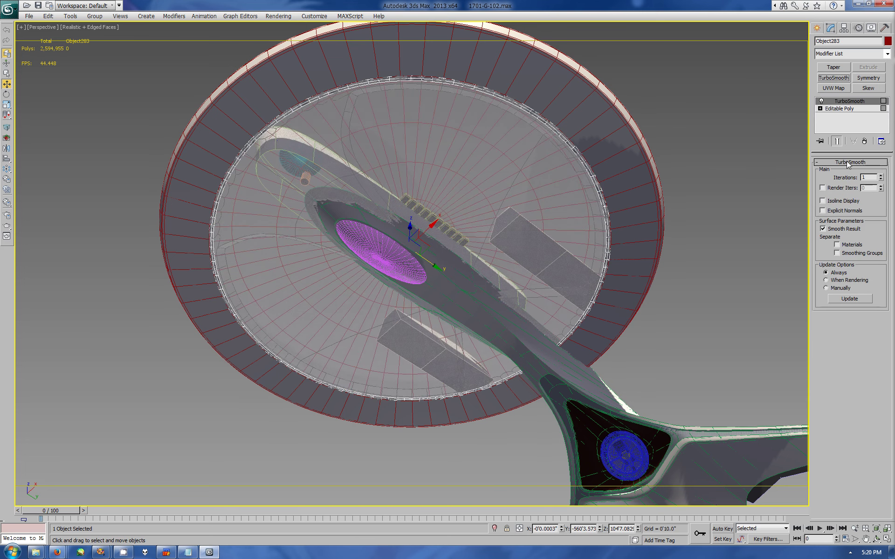
click(839, 108)
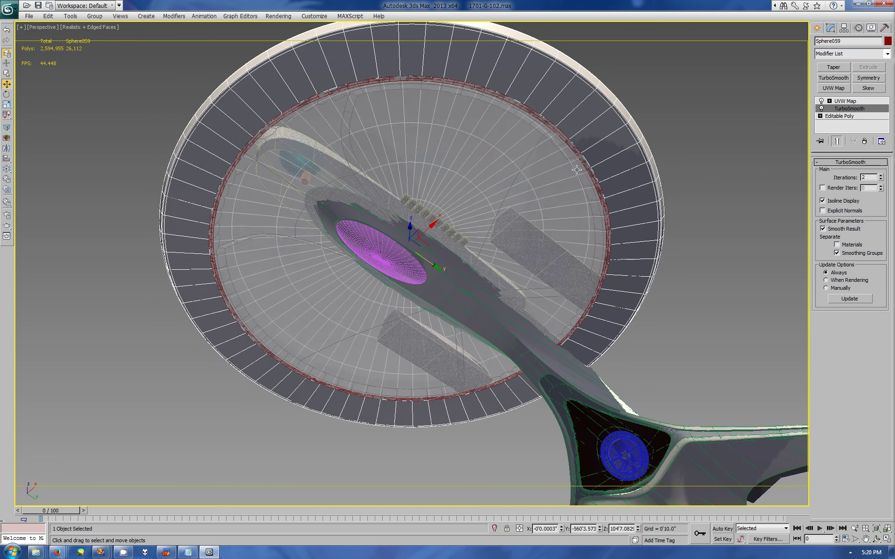
click(881, 176)
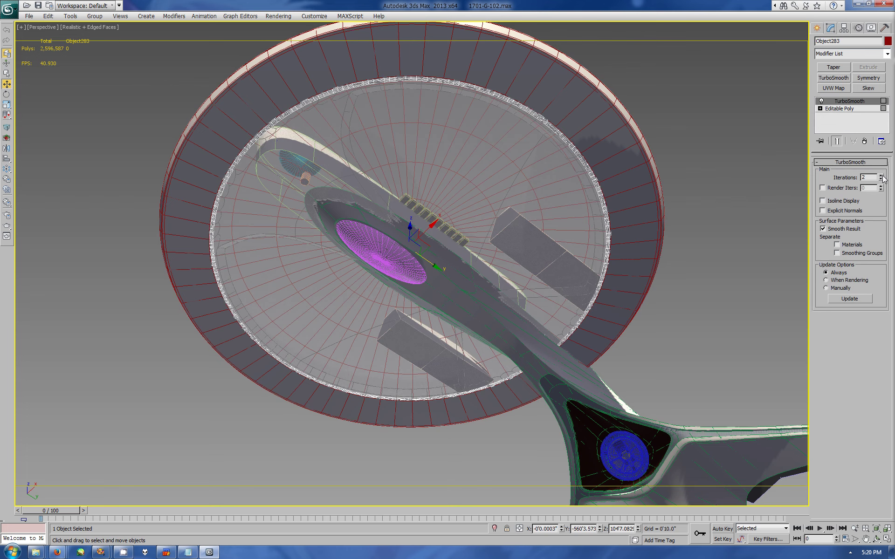
click(864, 141)
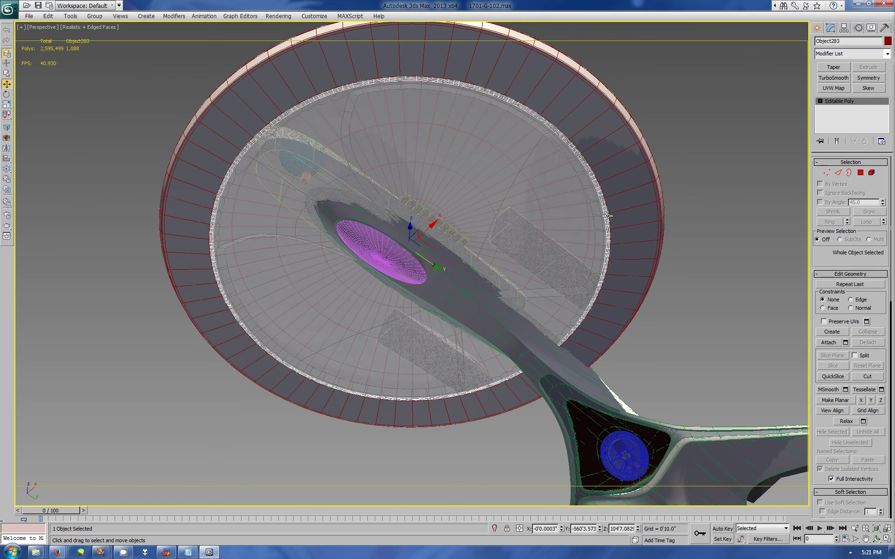
Give the saucer object a lavender colour
click(887, 41)
click(483, 245)
click(468, 326)
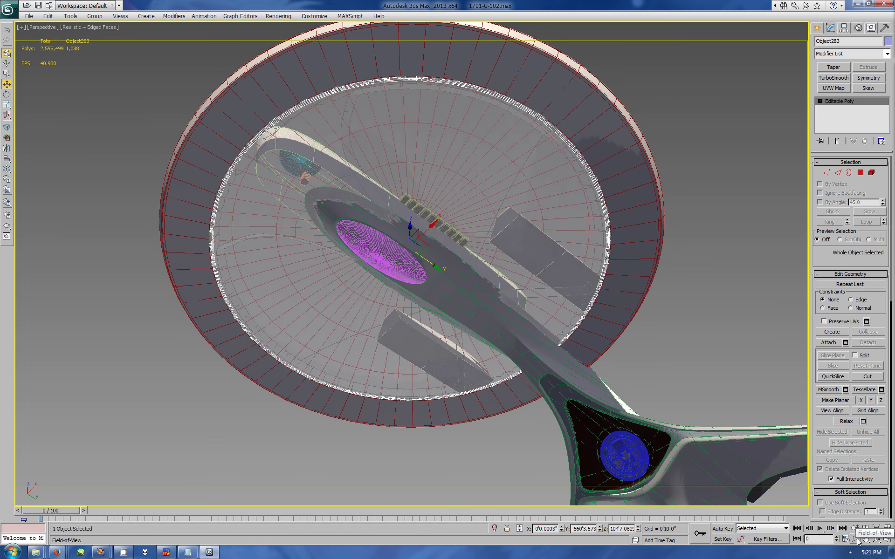
Remove the extra edge loops inside the disk's outer rim band
key(2)
scroll(427, 225, up, 10)
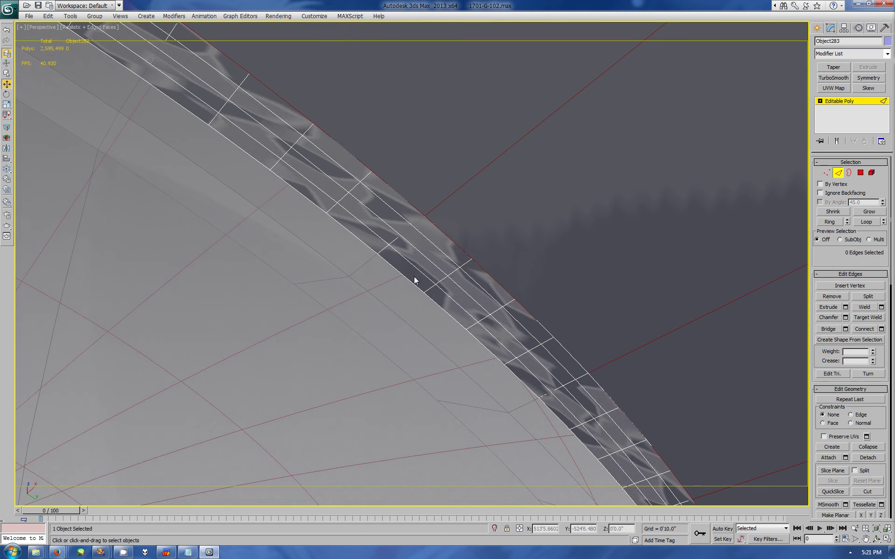
key(BackSpace)
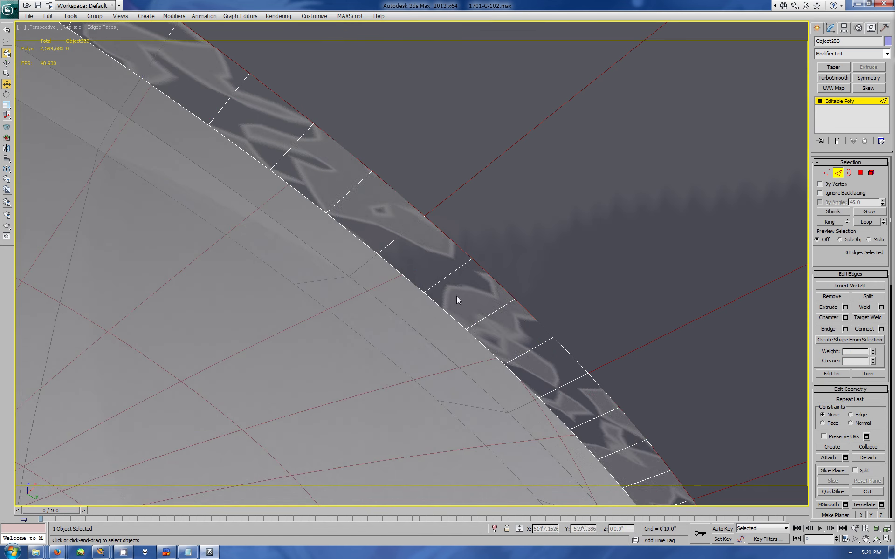
click(849, 174)
key(alt+w)
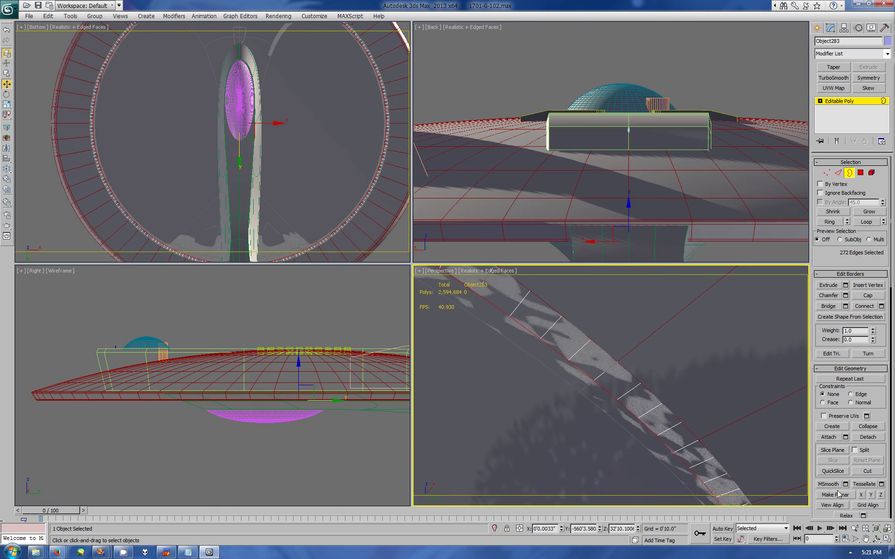
middle_click(277, 194)
click(816, 28)
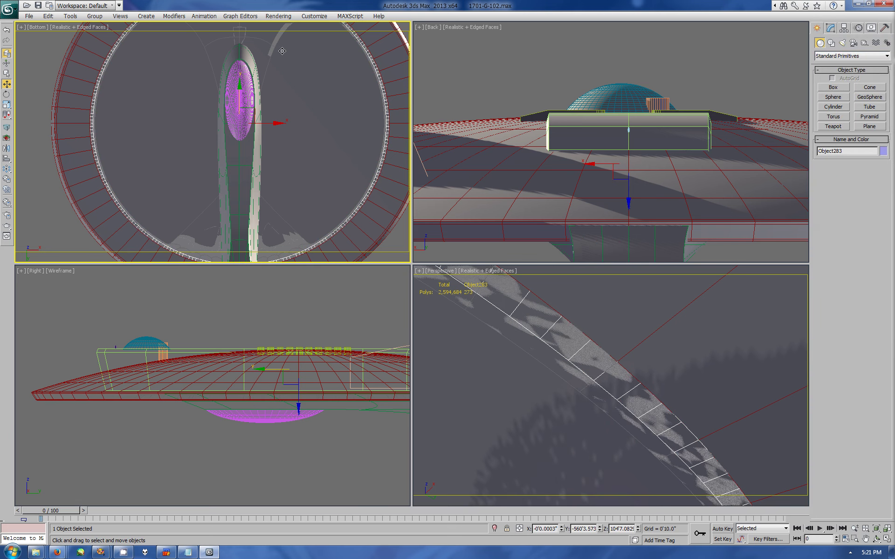
Select Object283 and hide all unselected objects
click(243, 37)
middle_click(519, 304)
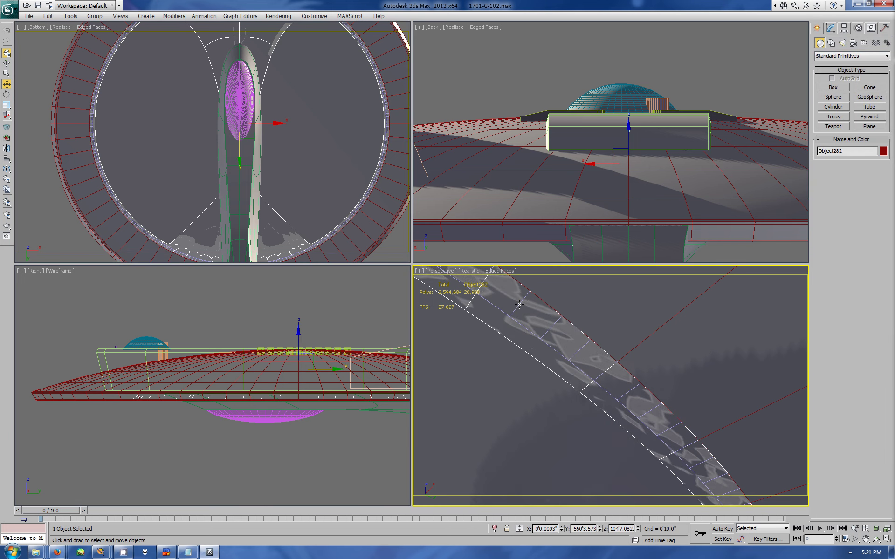
middle_click(139, 404)
click(138, 404)
click(871, 28)
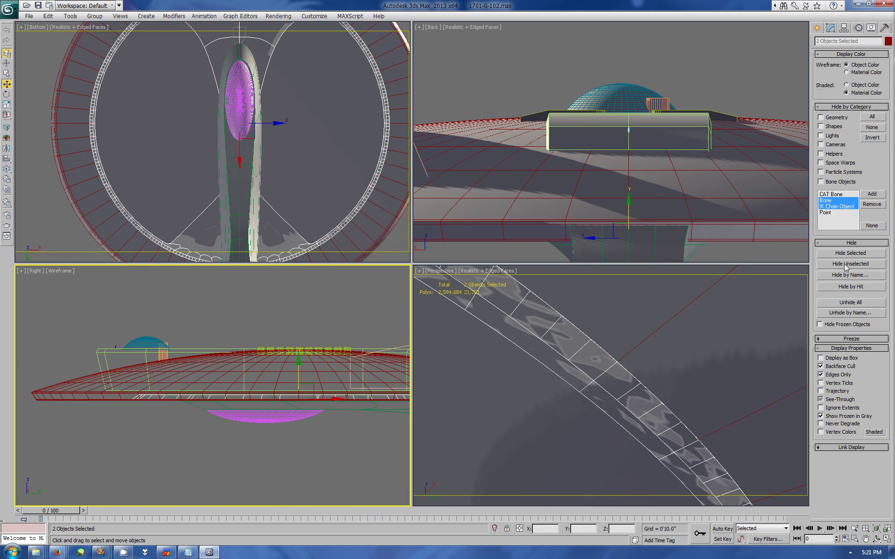
click(850, 264)
middle_click(582, 423)
Select and delete the vertices of one half of the disk
key(z)
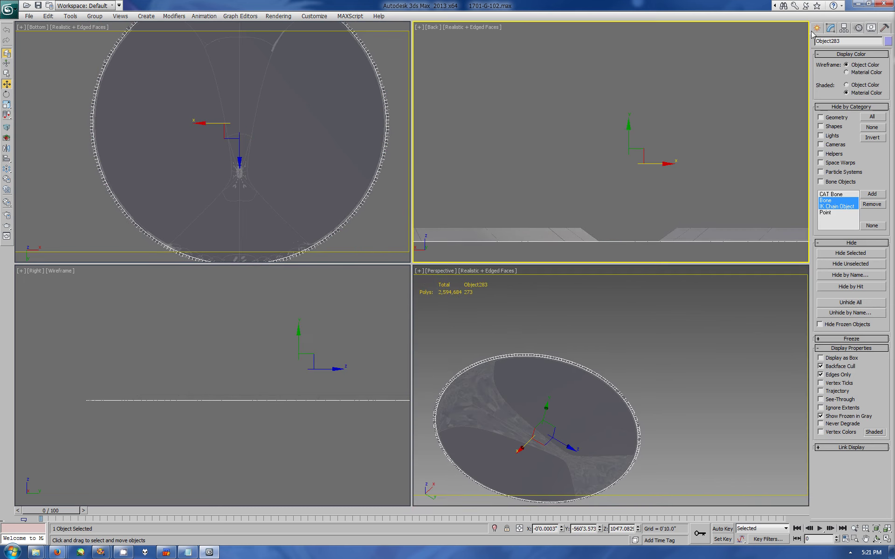
click(830, 29)
click(826, 172)
click(629, 243)
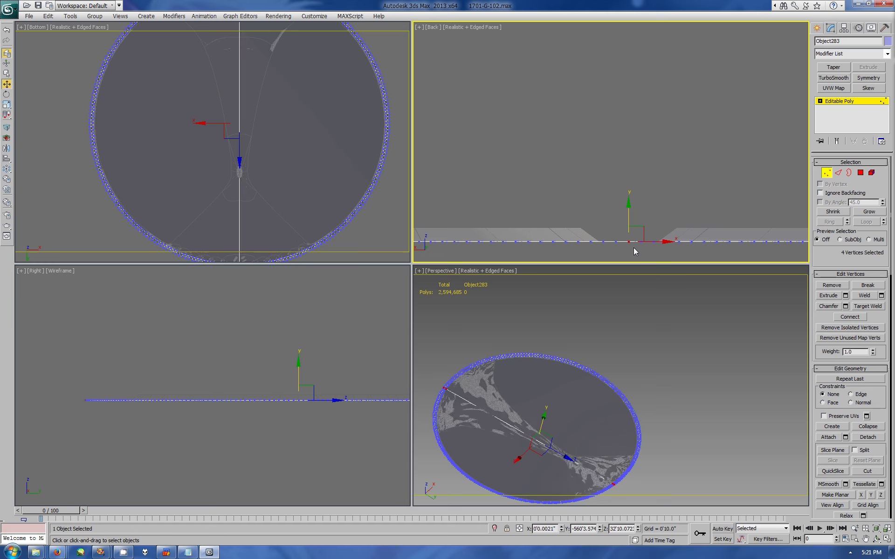
drag(620, 231, 806, 252)
middle_drag(633, 217, 633, 158)
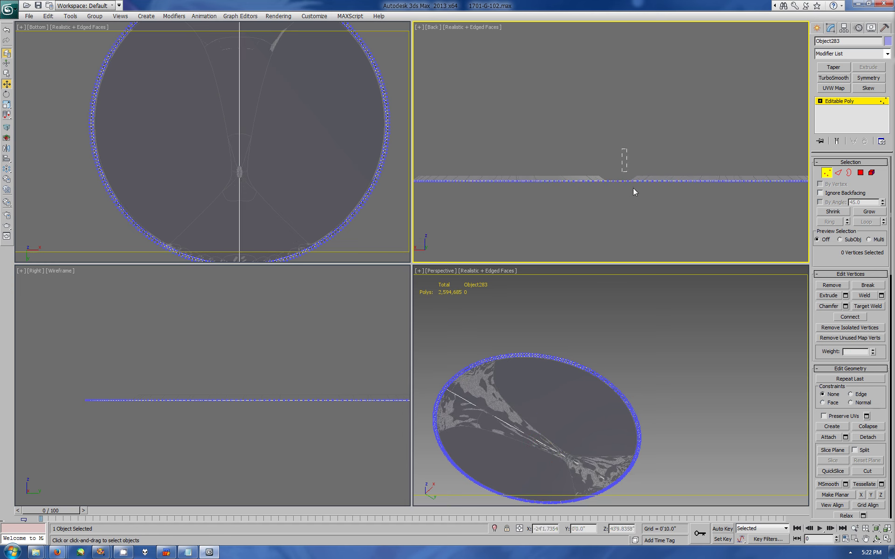
scroll(764, 189, down, 2)
ctrl+drag(742, 186, 687, 206)
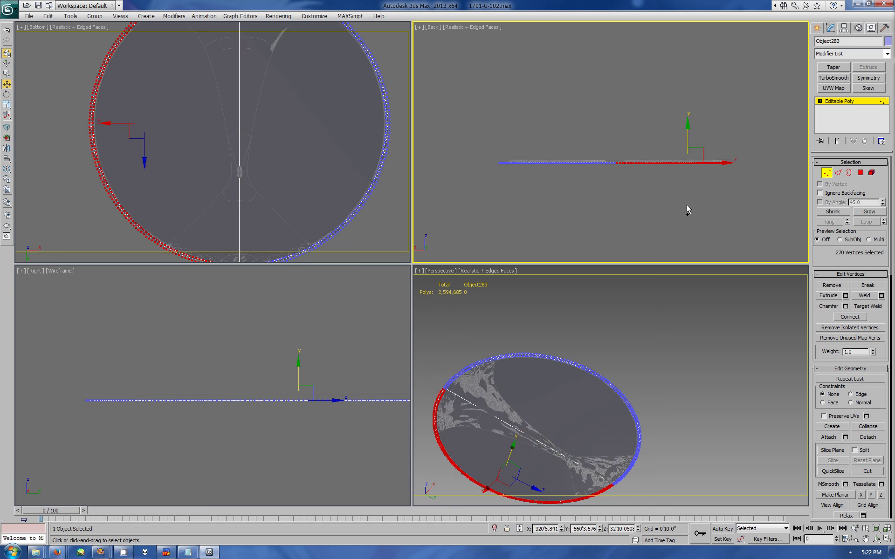
key(Delete)
Select the 136 outer rim edges without the seam and open Chamfer at 15.42, 1 segment
click(886, 539)
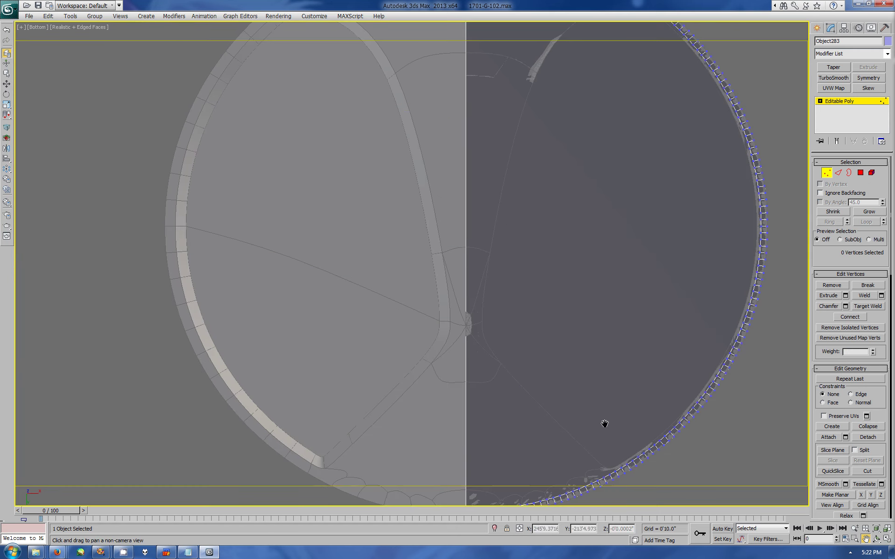
scroll(599, 396, down, 2)
click(838, 173)
key(w)
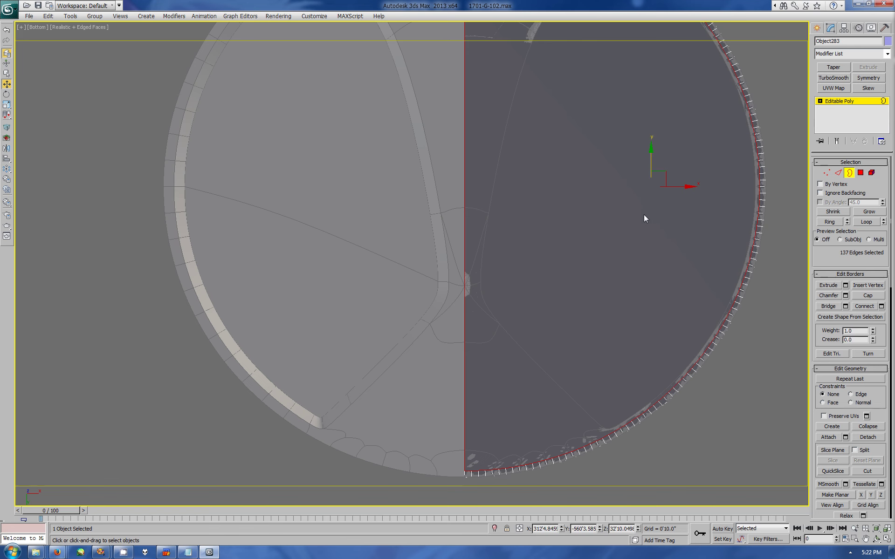
key(4)
key(2)
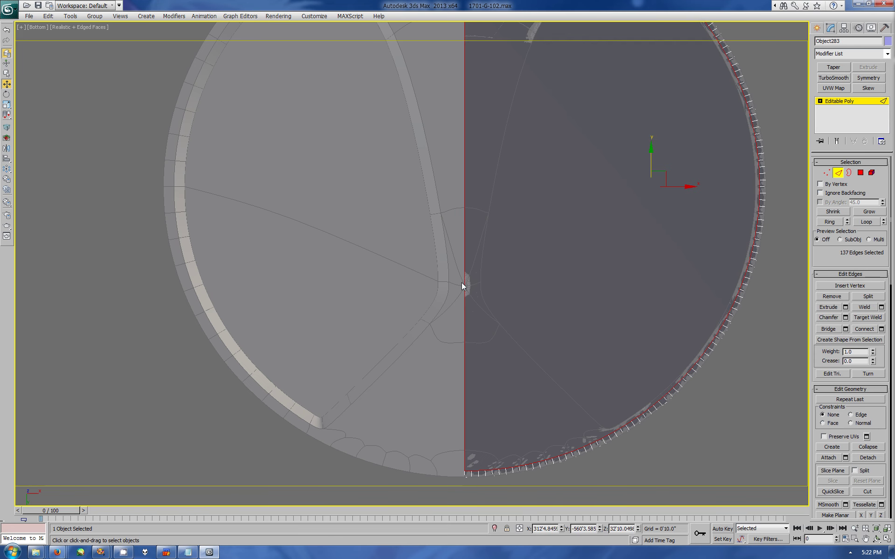
alt+click(464, 286)
click(845, 318)
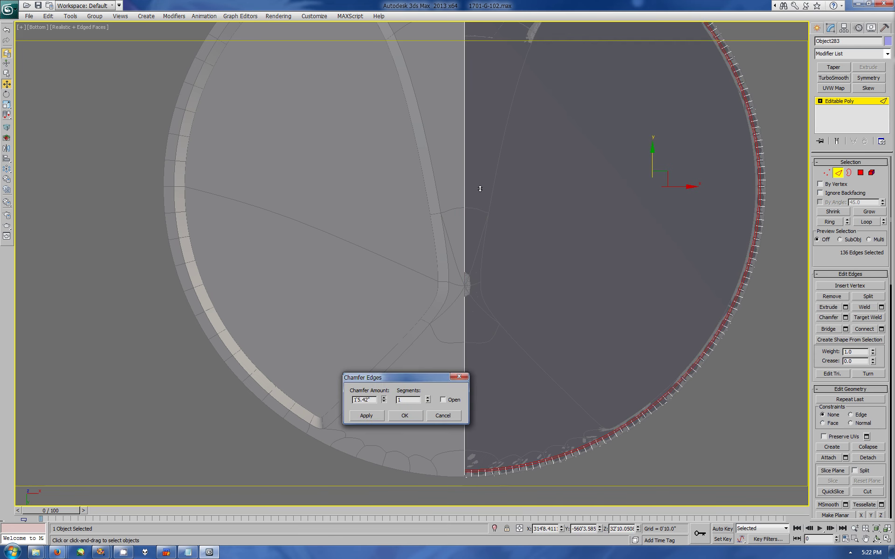
Chamfer the rim edges and cut an angled panel line from the rim toward the centre
click(405, 416)
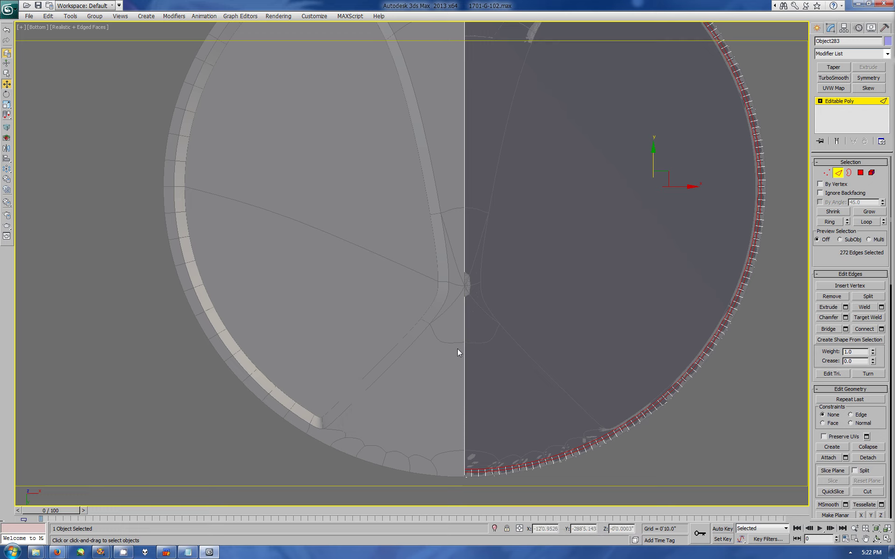
key(alt+c)
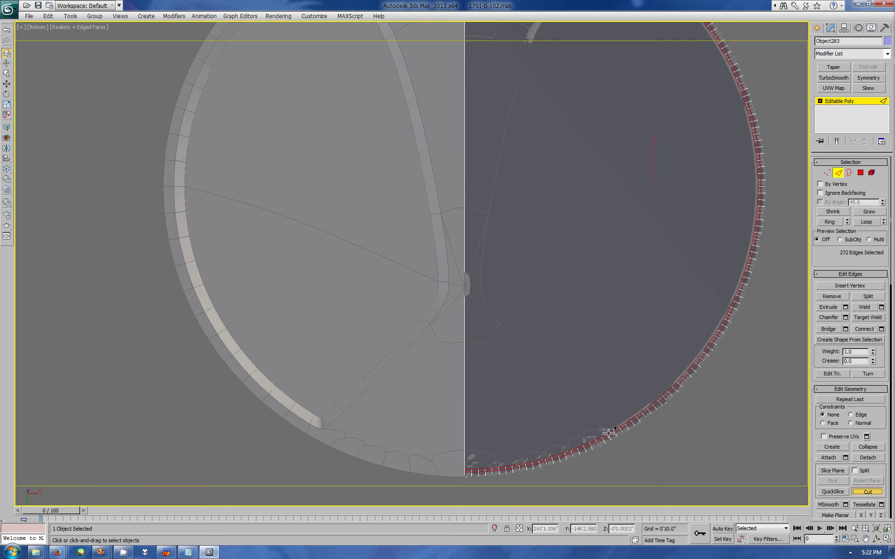
click(607, 432)
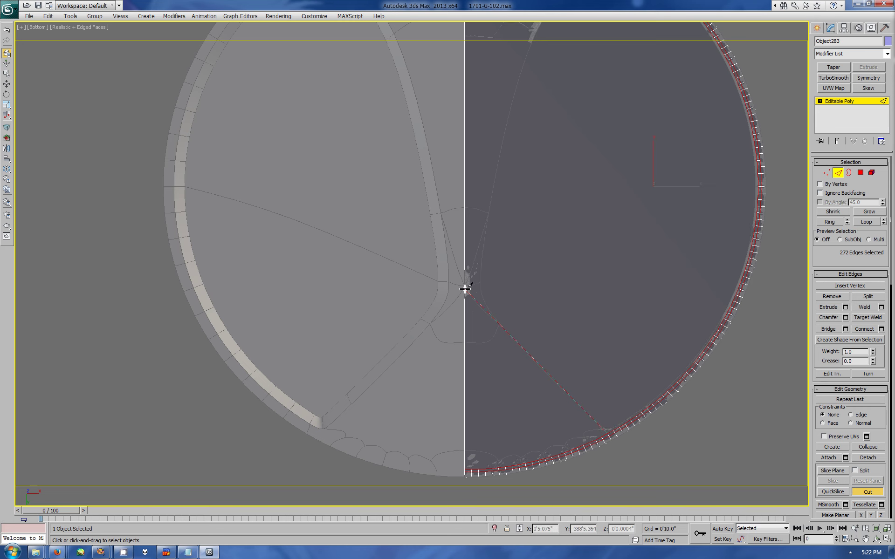
middle_drag(584, 98, 612, 275)
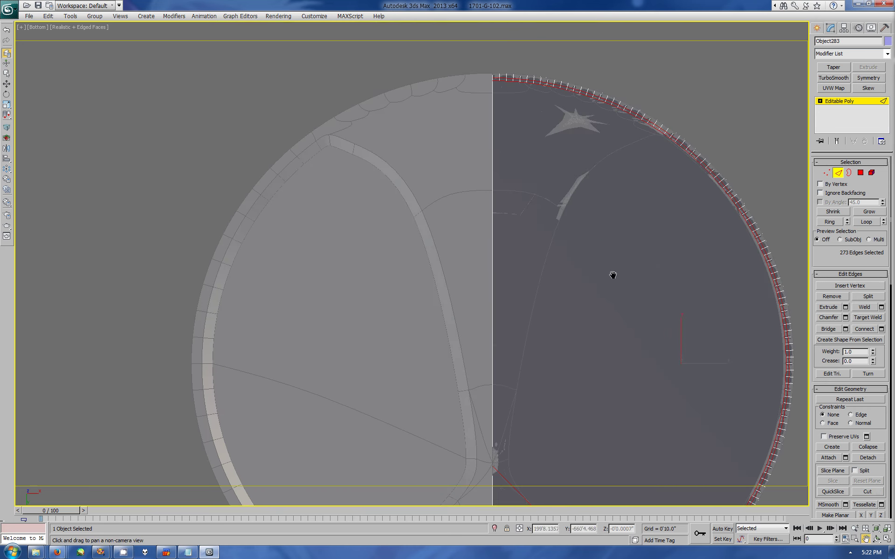
click(662, 135)
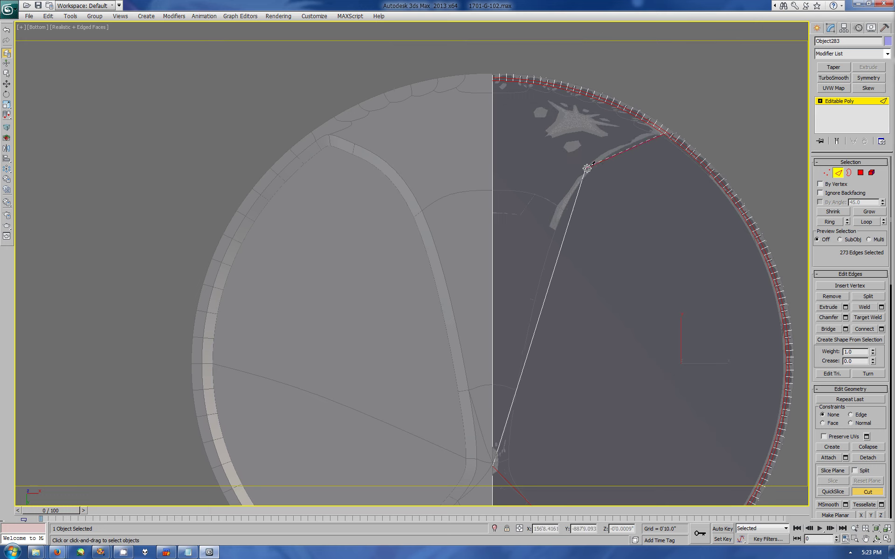
click(586, 170)
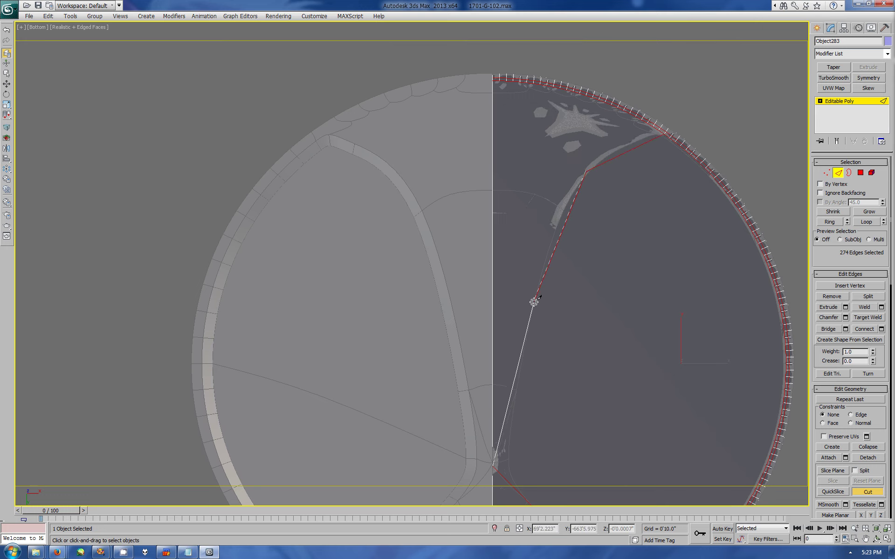
right_click(534, 302)
click(872, 27)
Unhide all objects and select only the saucer disk
key(ctrl+a)
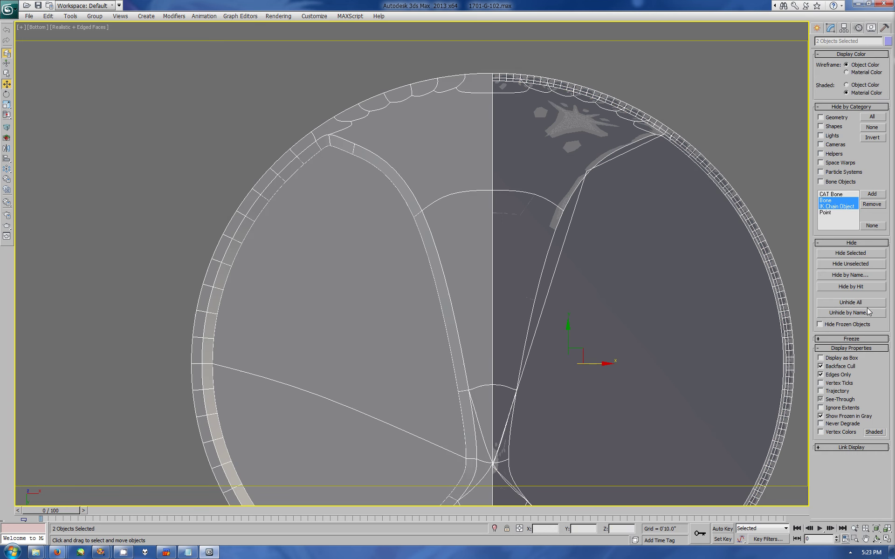
click(867, 304)
key(w)
click(559, 203)
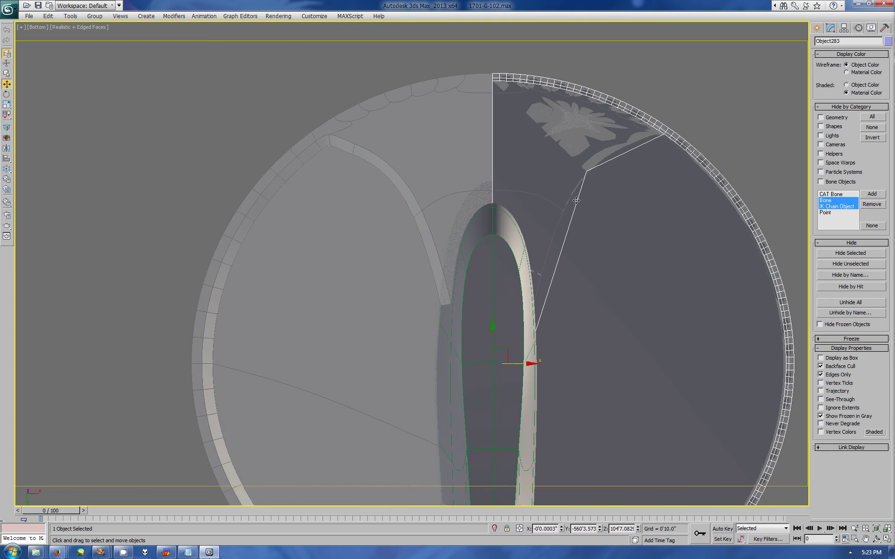
middle_drag(588, 349, 569, 202)
Extend the disk's panel line with a vertex-mode cut down beside the neck
click(830, 27)
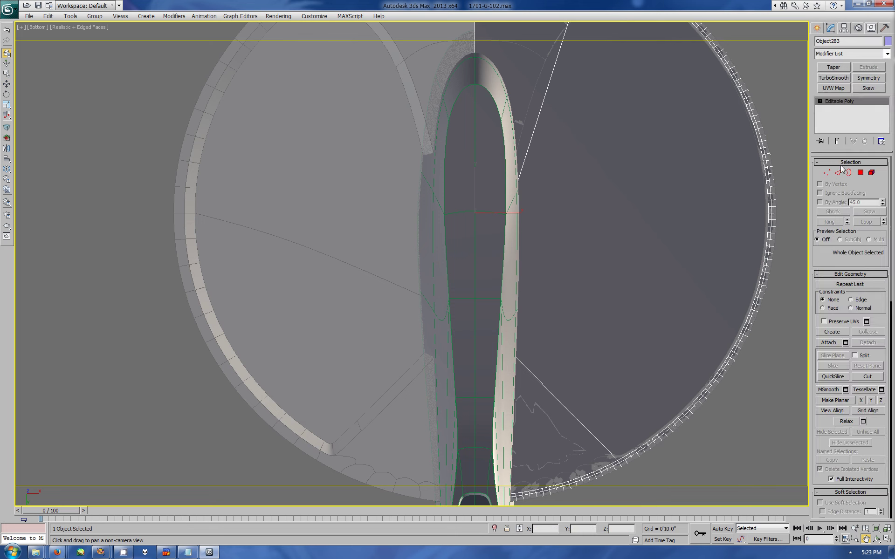
click(827, 172)
click(868, 471)
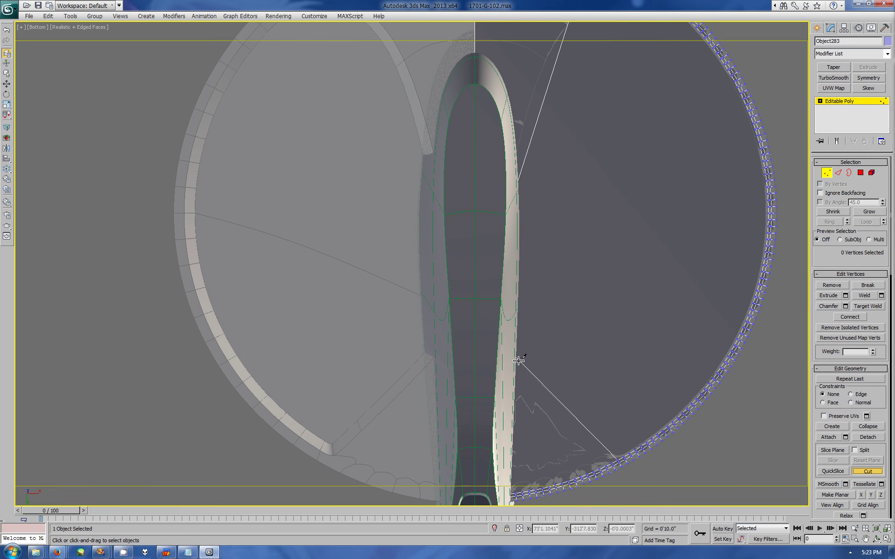
click(518, 360)
click(523, 166)
Move the cut line's upper corner vertex slightly down and left
key(w)
scroll(534, 93, down, 2)
click(526, 86)
drag(540, 74, 532, 86)
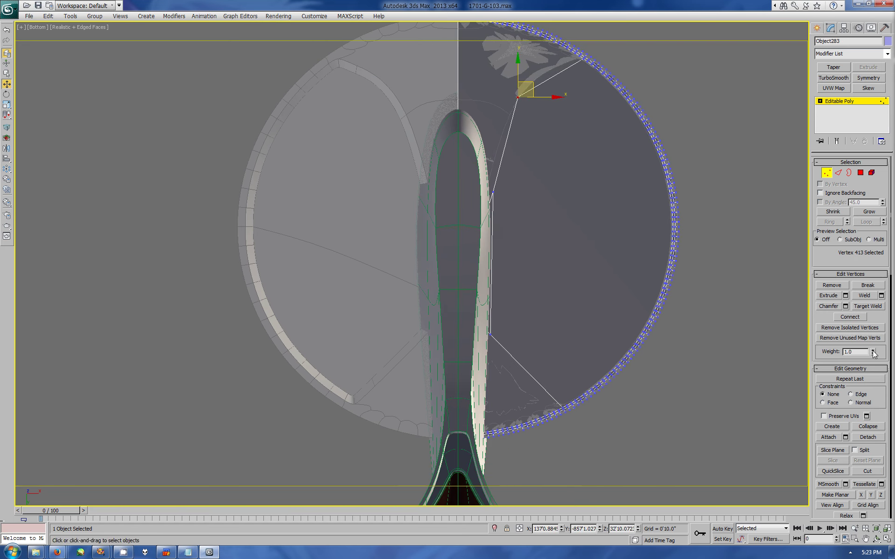
Chamfer the corner vertex twice with a larger amount into an 8-vertex curved arc
click(846, 306)
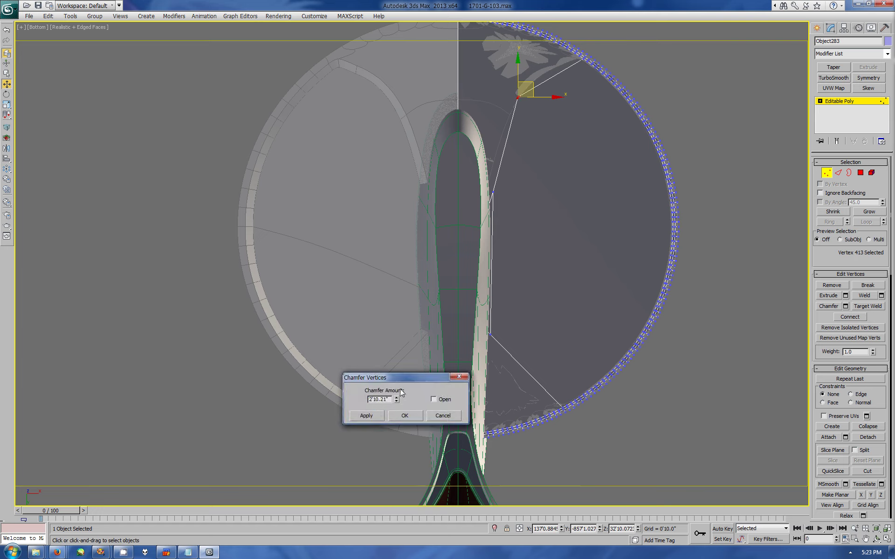
mouse_move(396, 399)
mouse_down()
mouse_move(396, 386)
mouse_move(389, 421)
mouse_up()
click(367, 416)
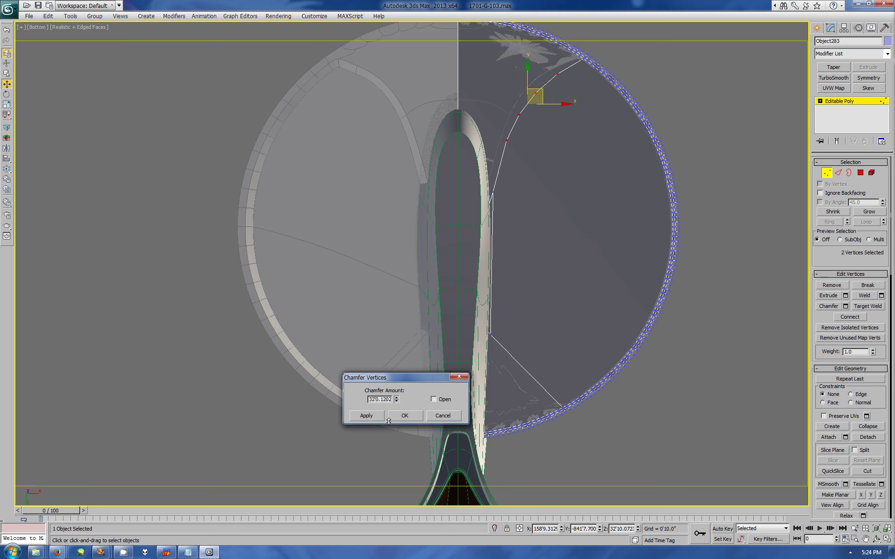
click(363, 418)
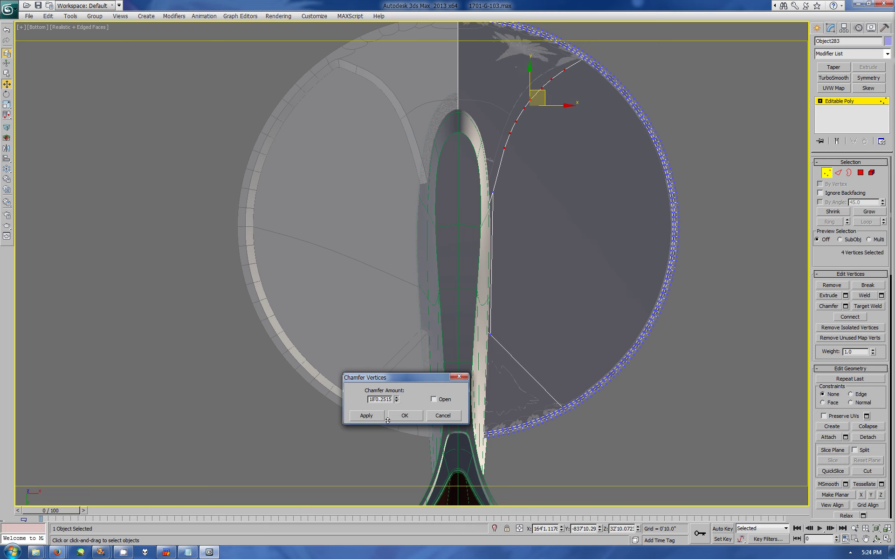
click(401, 416)
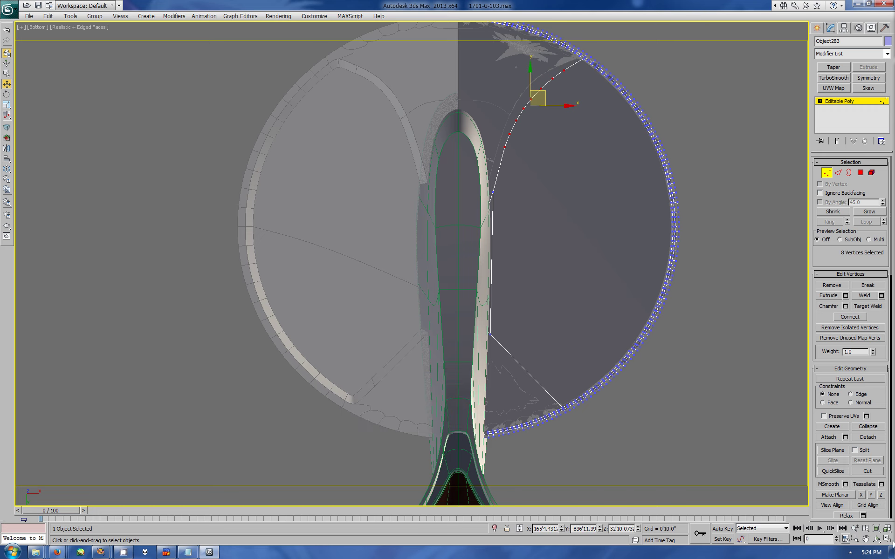
key(alt+w)
alt+middle_drag(536, 396, 572, 399)
mouse_move(572, 399)
mouse_down()
mouse_move(553, 298)
mouse_move(625, 390)
mouse_move(554, 348)
mouse_move(486, 386)
mouse_up()
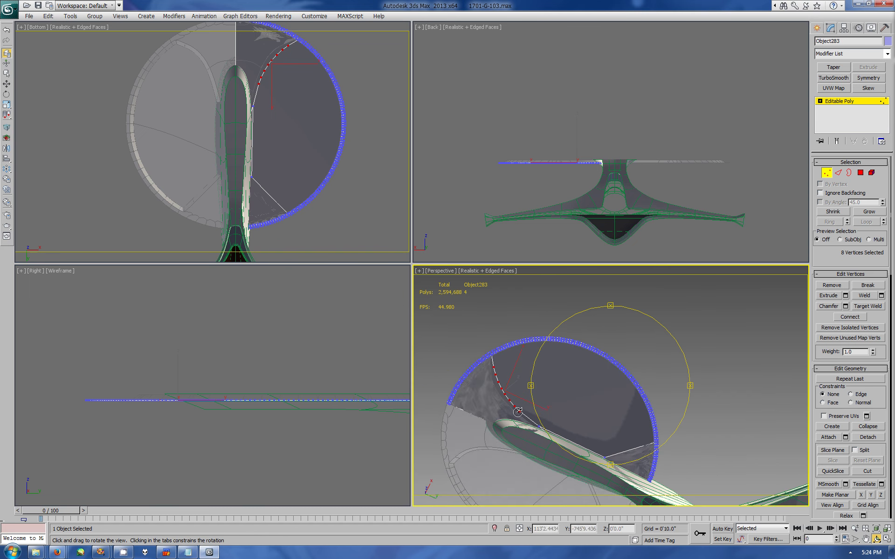
Delete the extra vertices along the saucer half's curved inner edge
drag(520, 414, 585, 412)
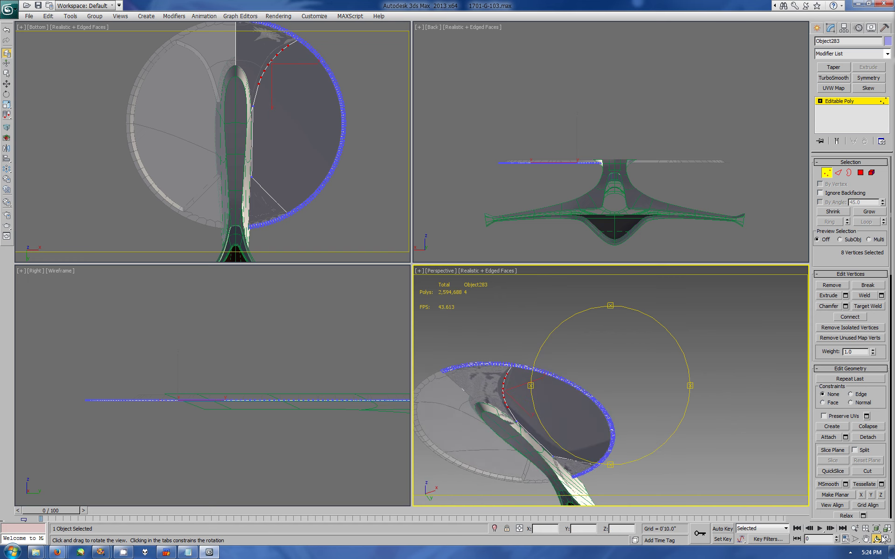
key(alt+w)
middle_drag(634, 424, 635, 298)
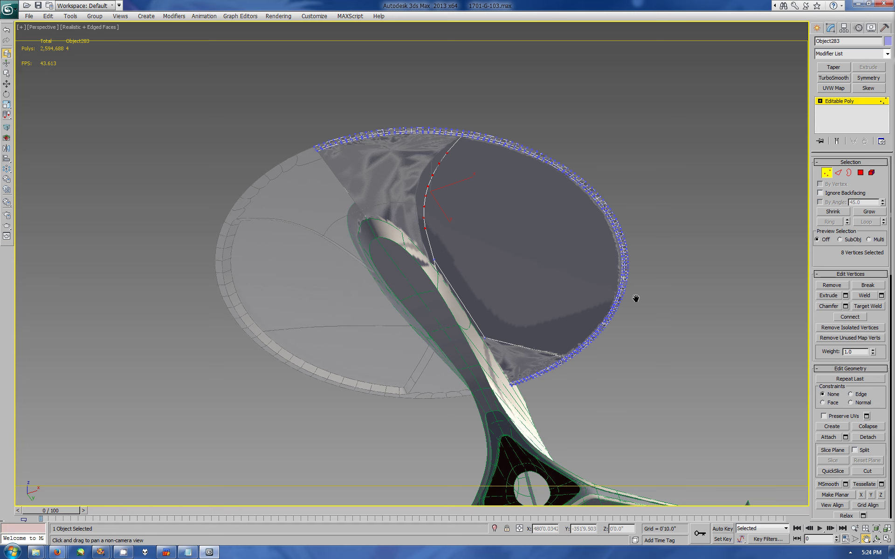
key(BackSpace)
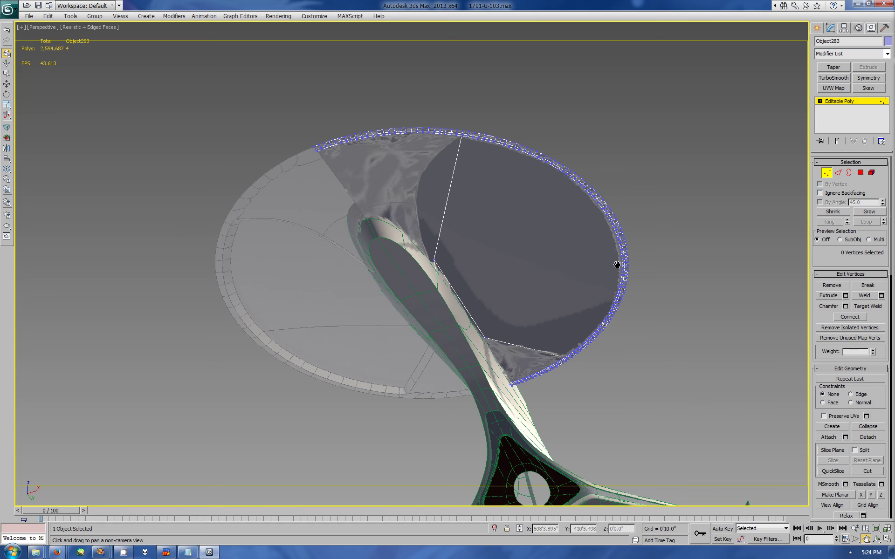
In the maximized Bottom view, pull the inner edge's top vertex up to the top corner
click(887, 540)
right_click(275, 114)
key(alt+w)
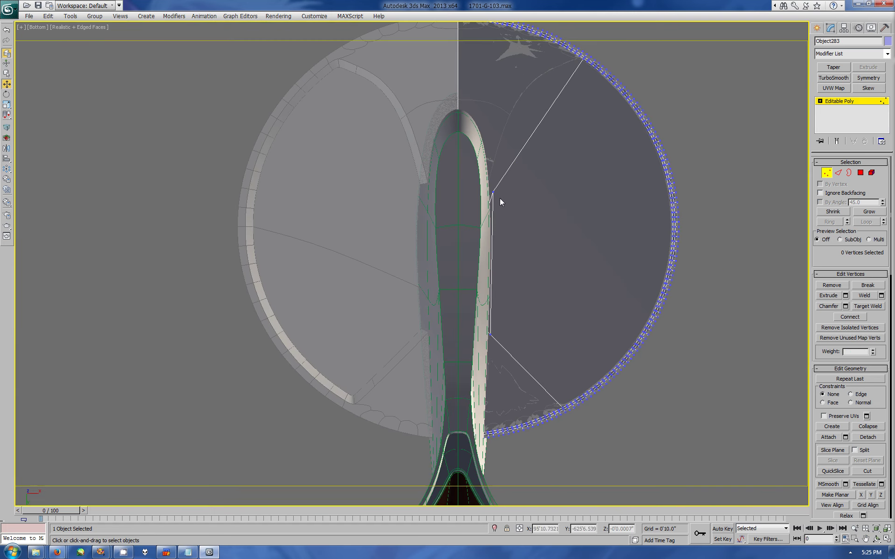
drag(493, 192, 487, 99)
drag(516, 135, 514, 136)
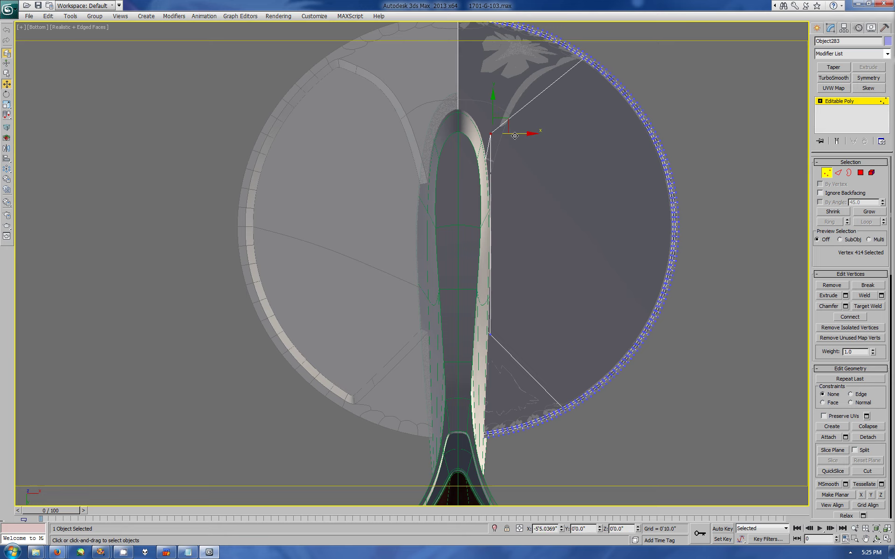
Shift the vertical inner edge to the right so it runs beside the stem
click(838, 173)
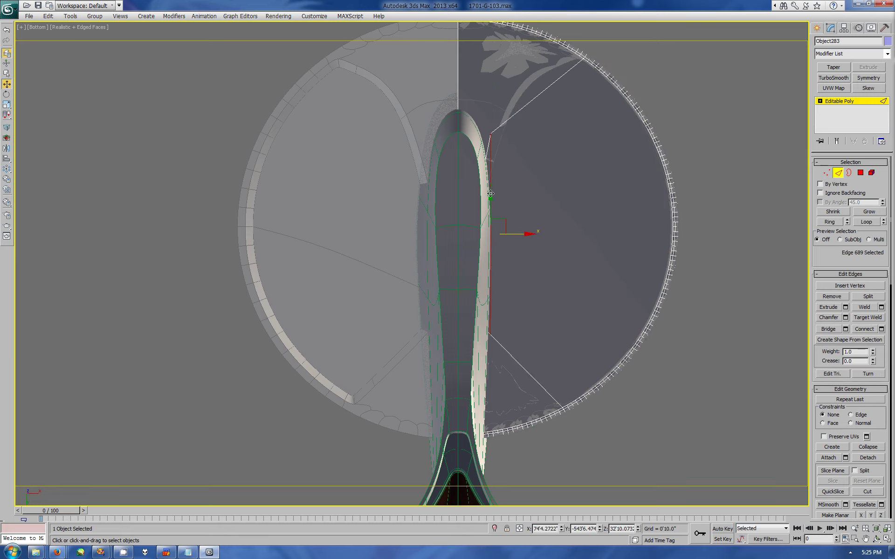
click(881, 515)
click(495, 217)
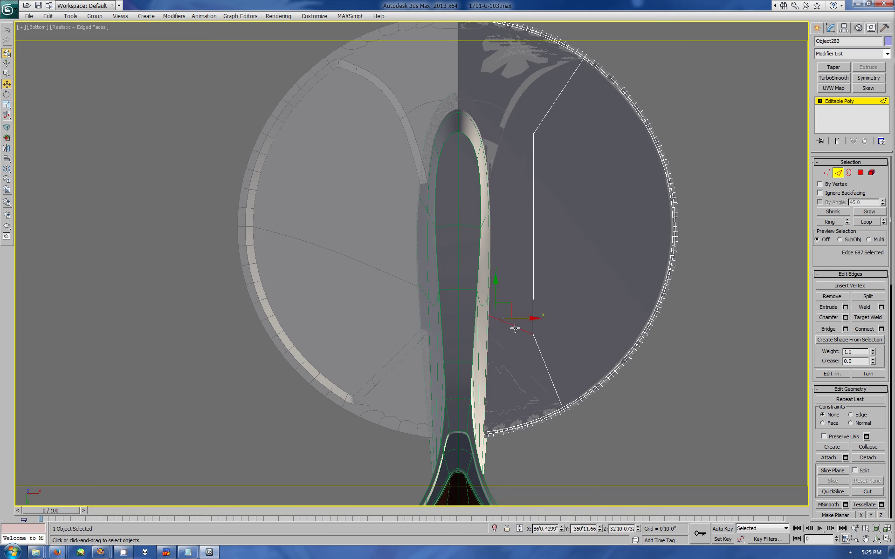
click(69, 27)
click(93, 104)
Line up both end vertices of the inner edge with Make Planar Z
key(1)
drag(409, 110, 483, 413)
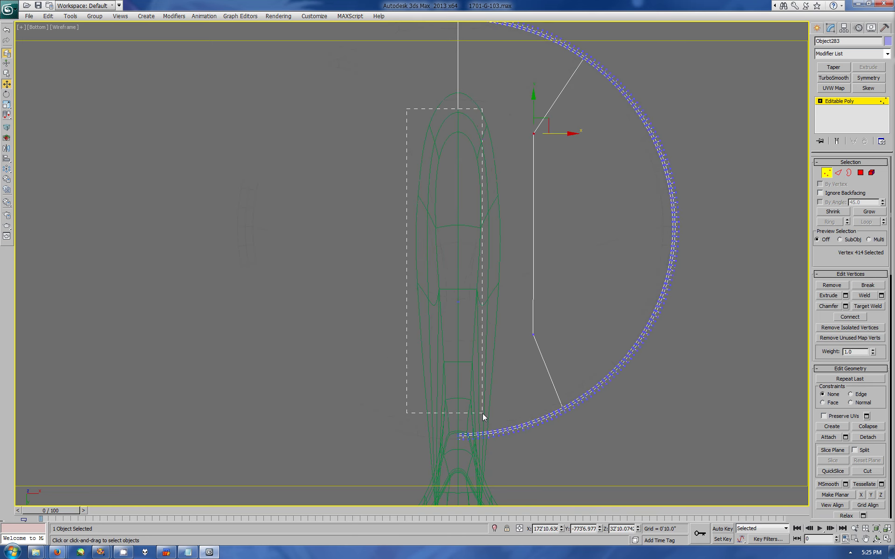
drag(503, 110, 558, 365)
click(880, 495)
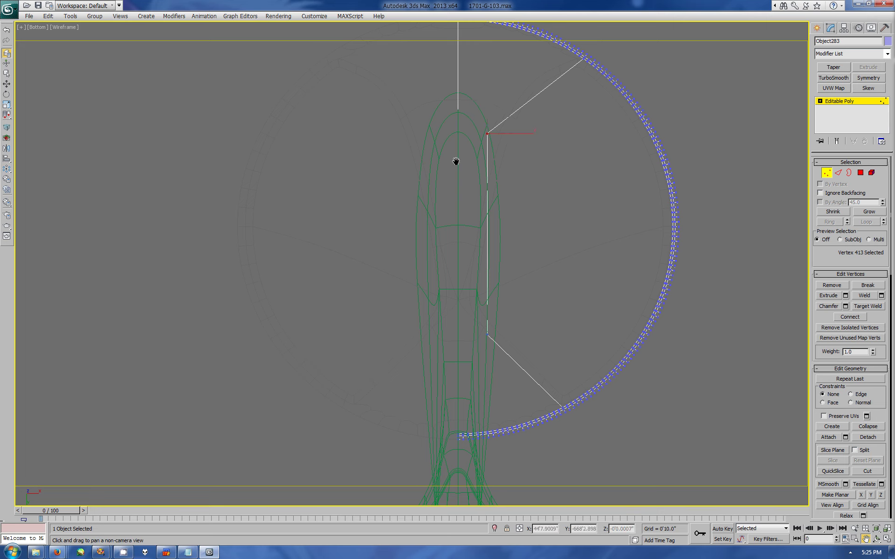
Cut a new edge from the rim to the inner vertex
scroll(456, 160, up, 3)
key(alt+c)
click(594, 126)
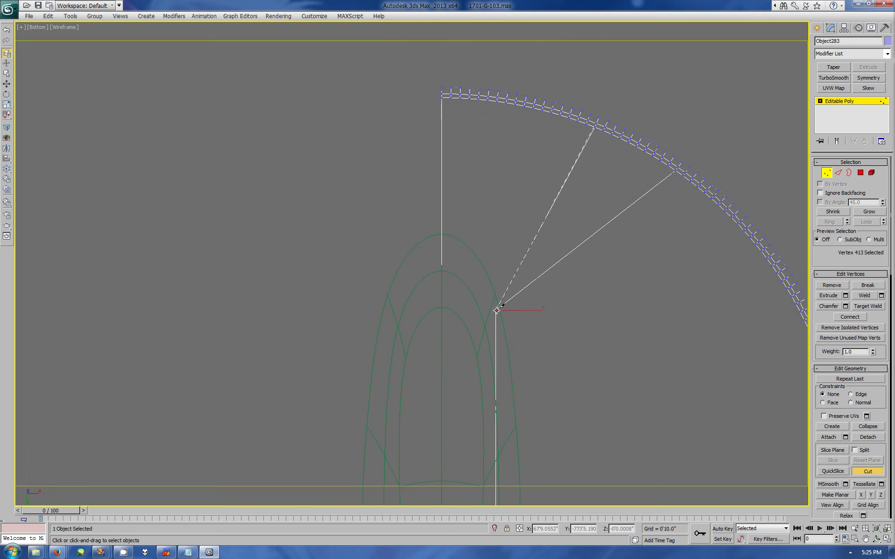
key(w)
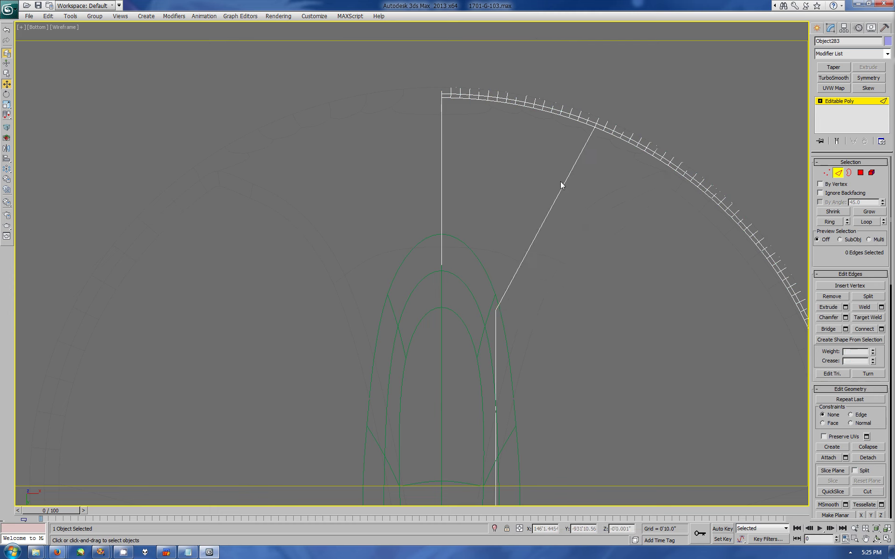
Add a Symmetry modifier on X, mirroring the half into a full disk
scroll(411, 264, down, 4)
key(ctrl+a)
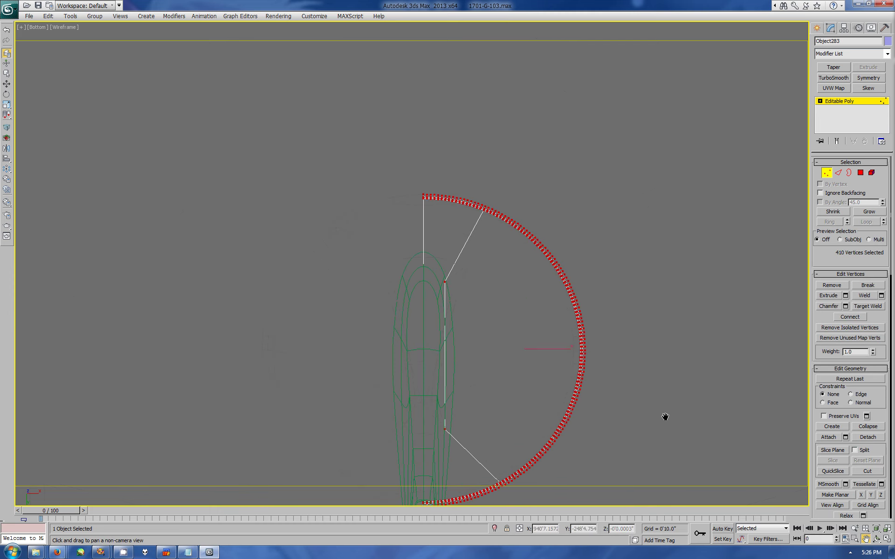
middle_drag(665, 418, 707, 328)
click(70, 27)
scroll(491, 208, up, 2)
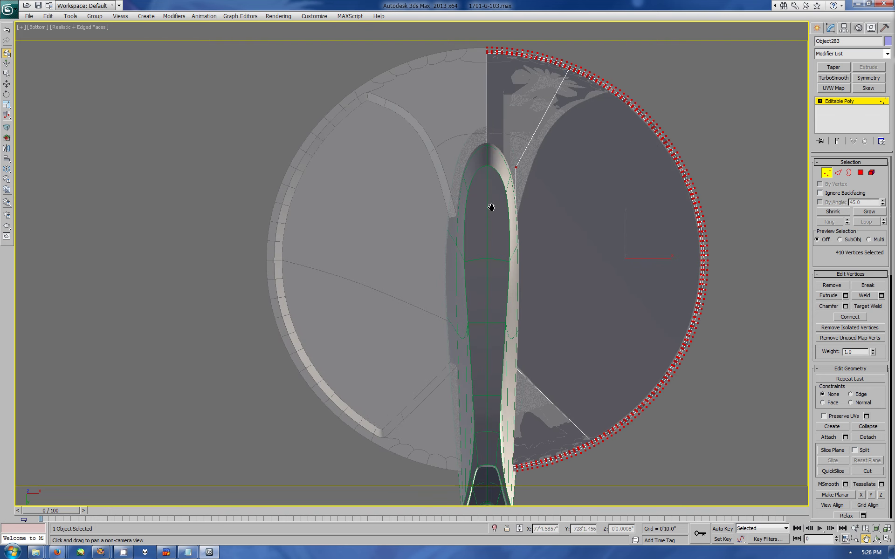
click(826, 172)
click(868, 78)
Under the Symmetry modifier, nudge the vertical inner edge left along X toward the centre
key(alt+w)
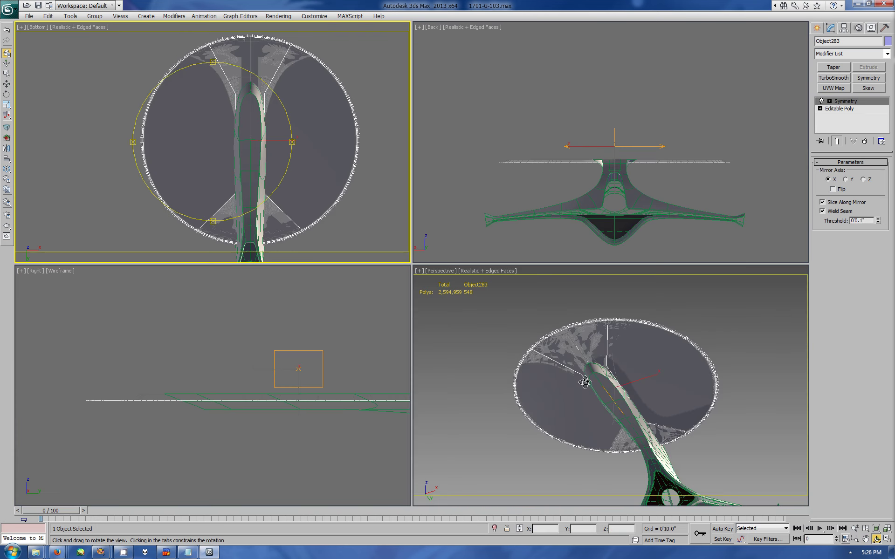
alt+middle_drag(592, 394, 621, 291)
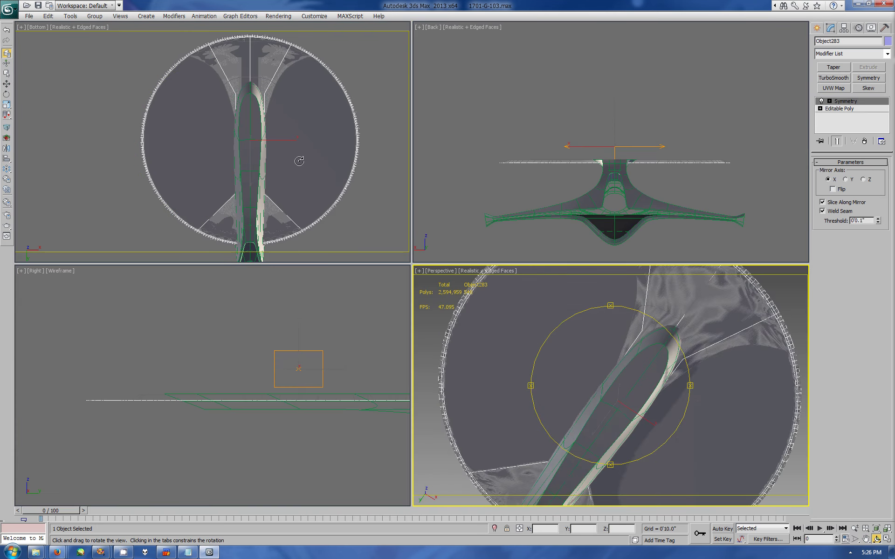
key(w)
key(alt+w)
scroll(628, 252, down, 3)
click(839, 108)
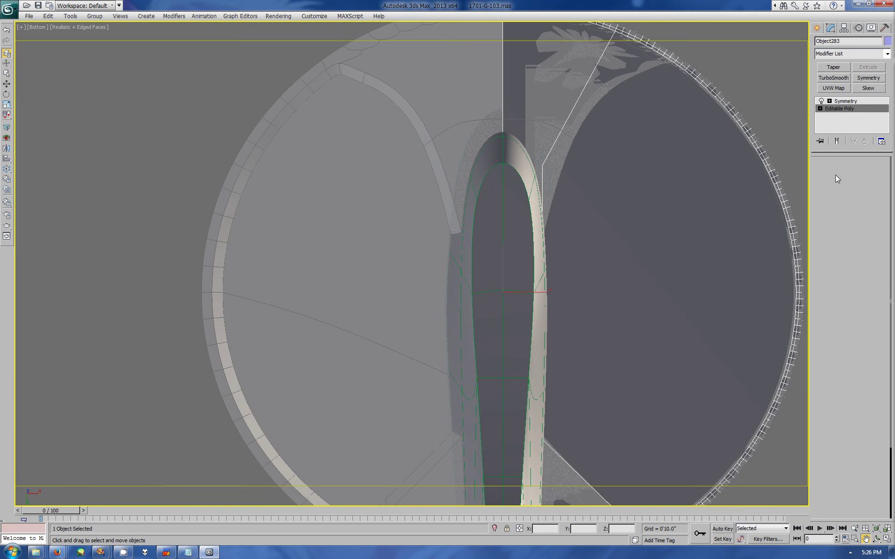
click(827, 172)
key(2)
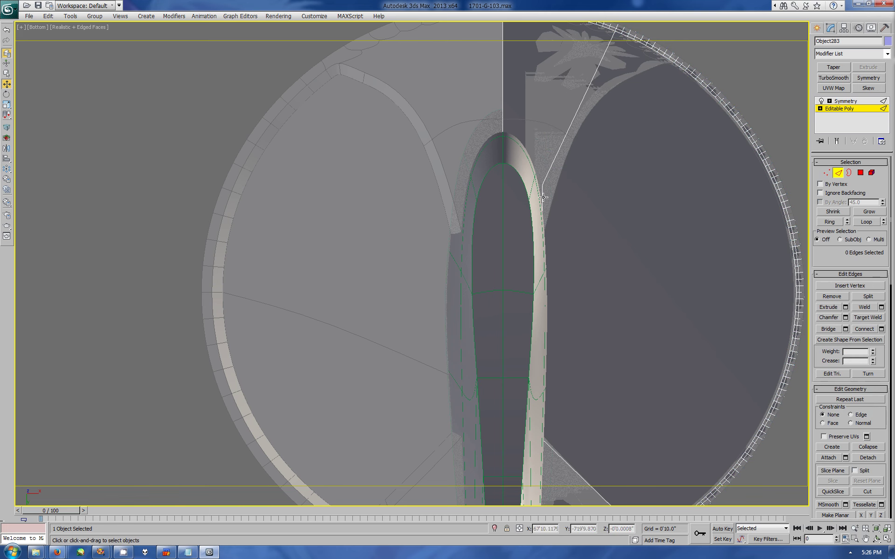
drag(566, 313, 557, 313)
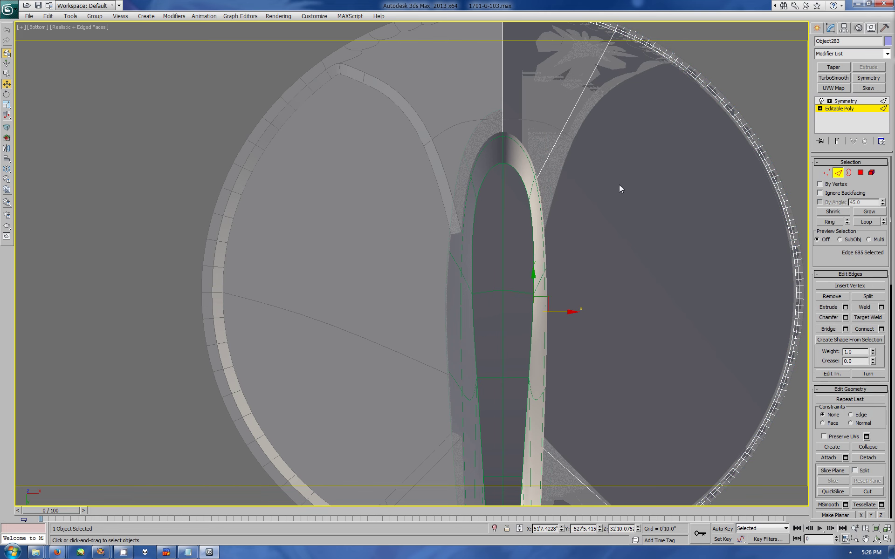
Cut a diagonal edge from the inner vertex beside the stem to the rim vertex
key(alt+w)
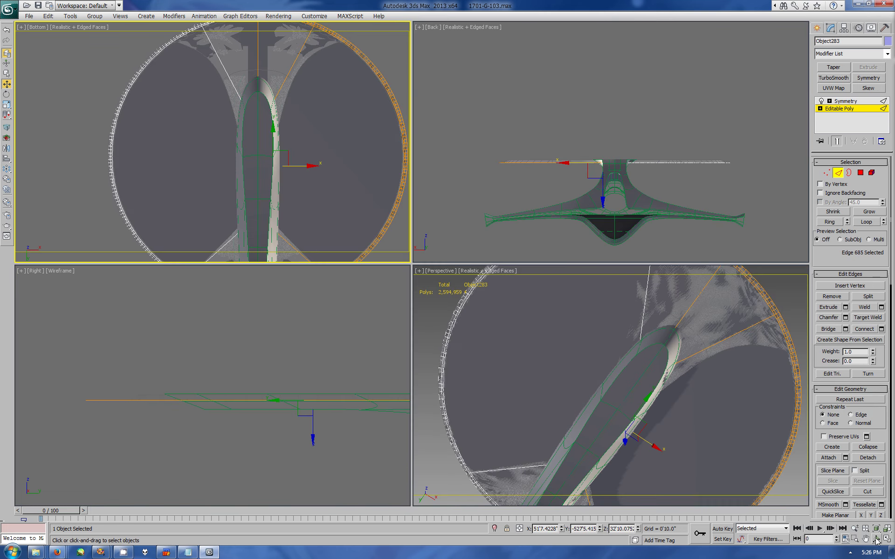
click(876, 540)
drag(615, 420, 612, 400)
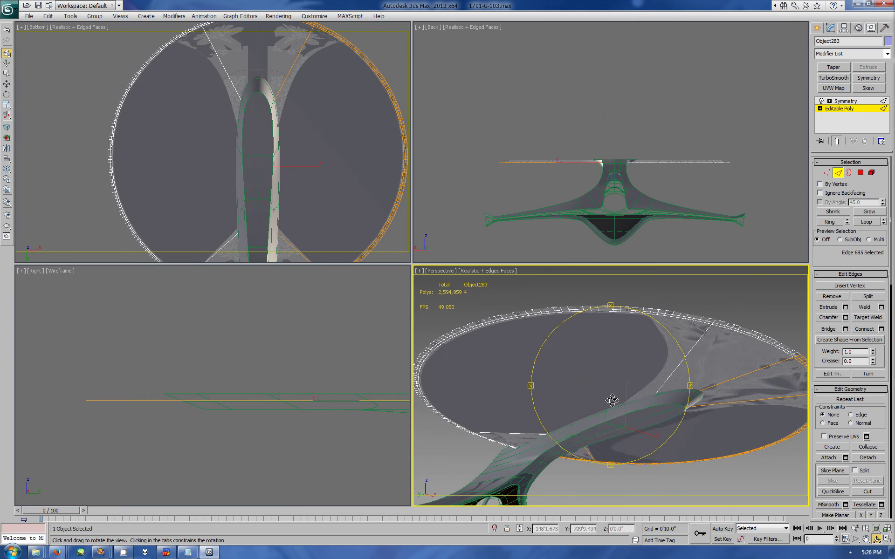
key(w)
key(alt+w)
click(827, 173)
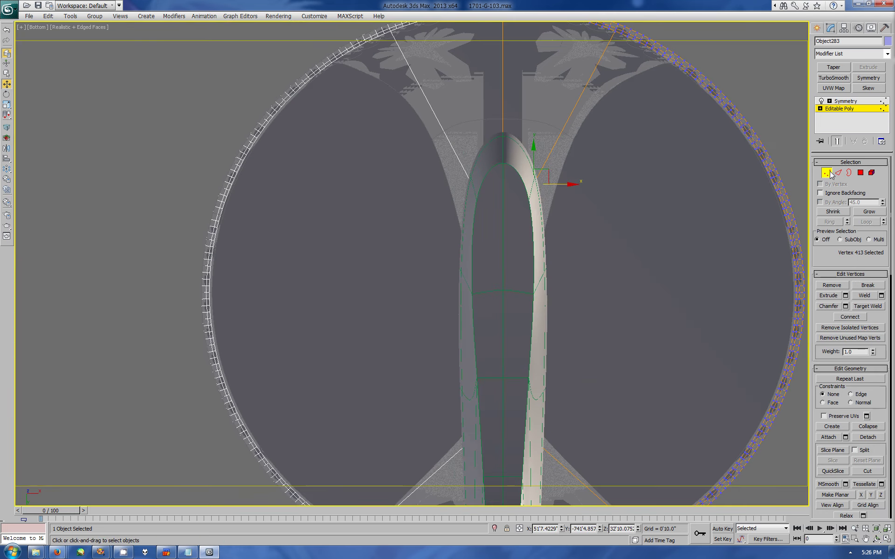
click(859, 472)
click(536, 178)
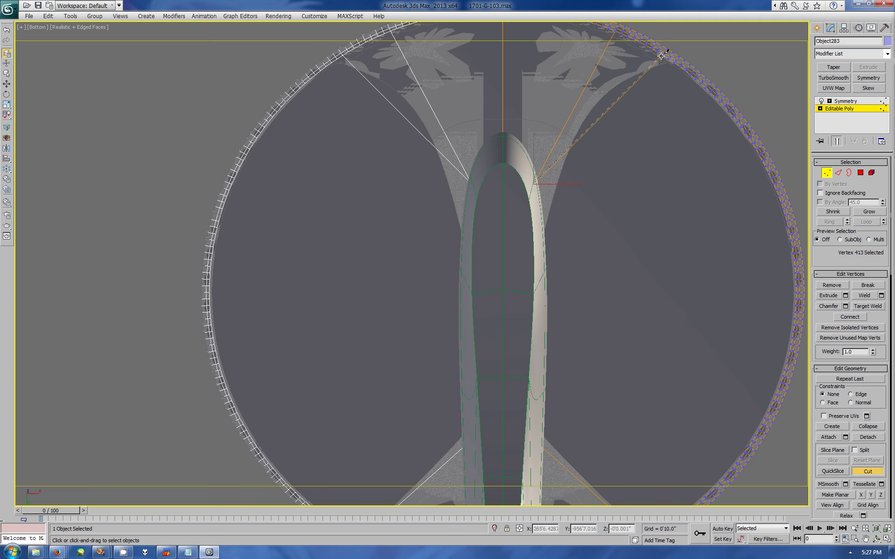
click(661, 56)
right_click(643, 145)
Select the new large panel face and orbit around to inspect the new panels
key(4)
click(676, 233)
key(w)
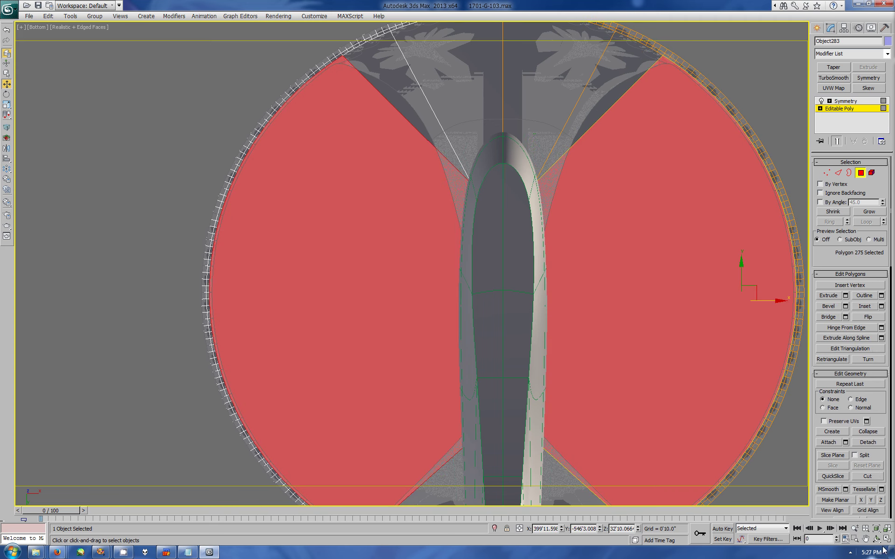
key(alt+w)
click(876, 539)
drag(606, 382, 605, 327)
key(1)
right_click(296, 93)
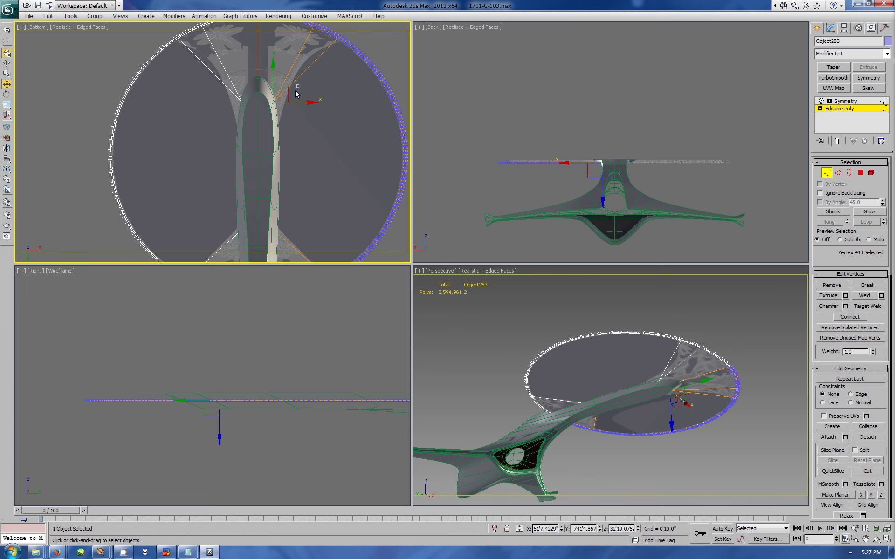
click(876, 540)
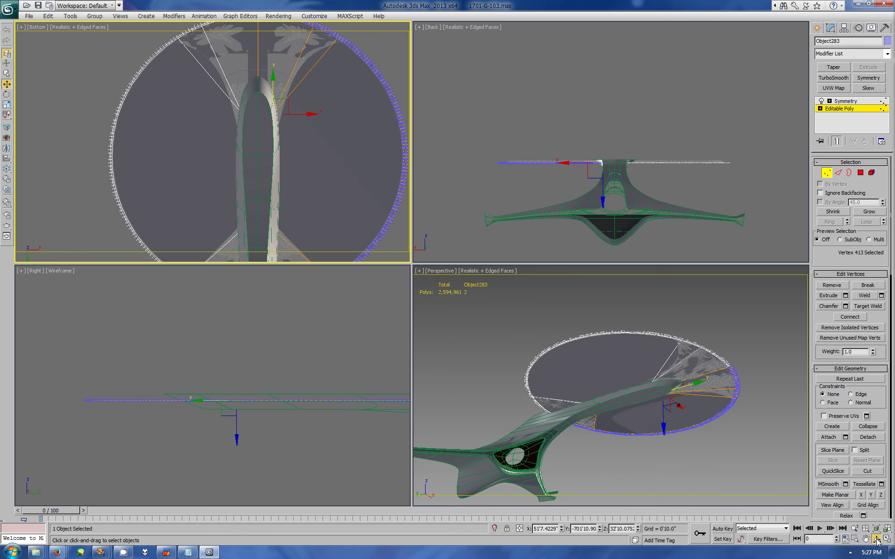
mouse_move(541, 345)
mouse_down()
mouse_move(535, 375)
mouse_move(718, 386)
mouse_up()
Delete the stray edge, leaving one large panel face on each side
key(2)
key(w)
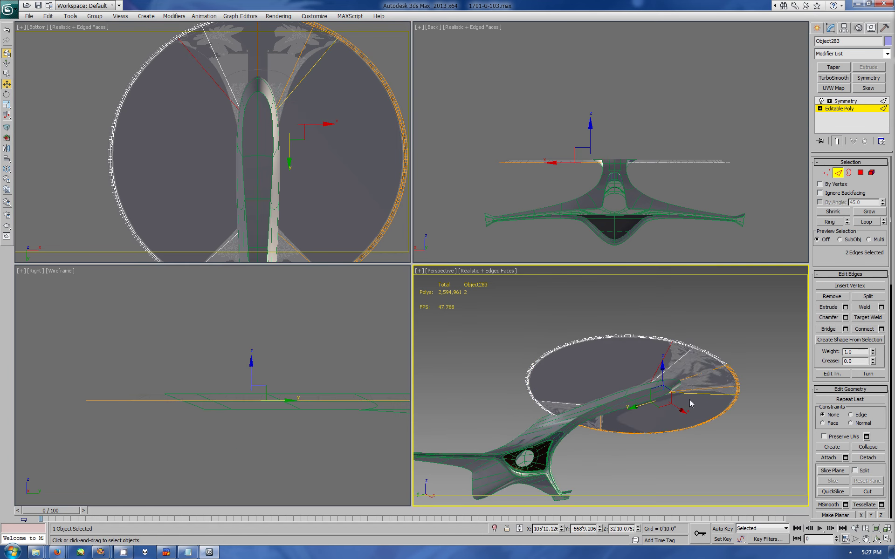
key(Delete)
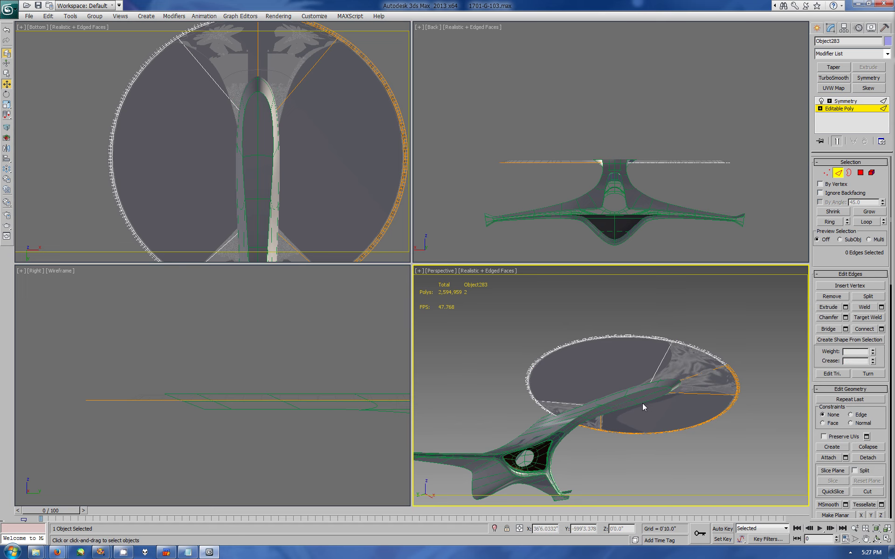
key(4)
right_click(329, 194)
click(887, 539)
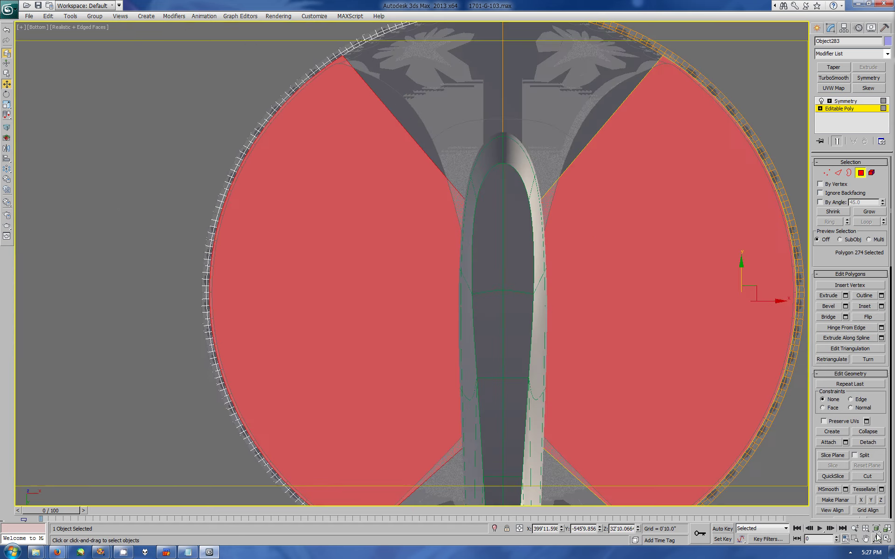
middle_drag(669, 196, 484, 359)
scroll(602, 205, up, 5)
Select and adjust the panel's rim-corner vertices, then try and cancel a vertex chamfer
key(2)
click(607, 207)
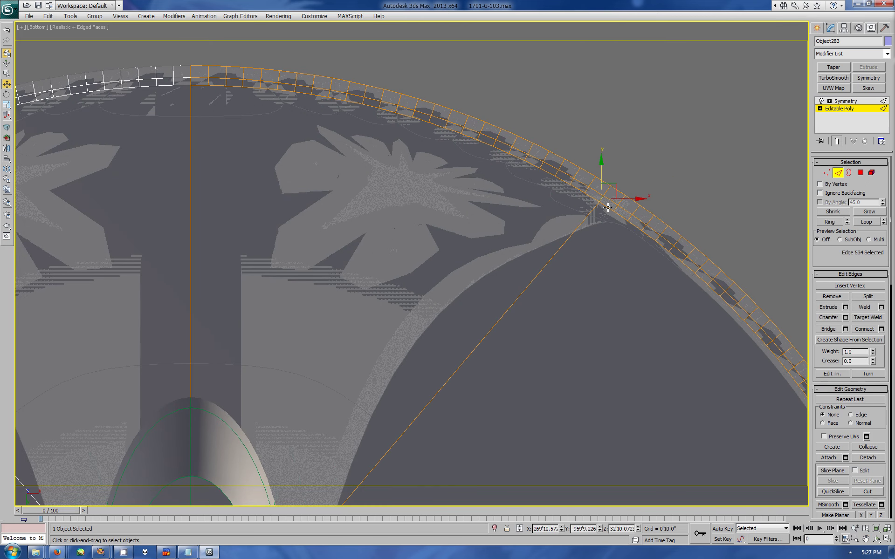
key(1)
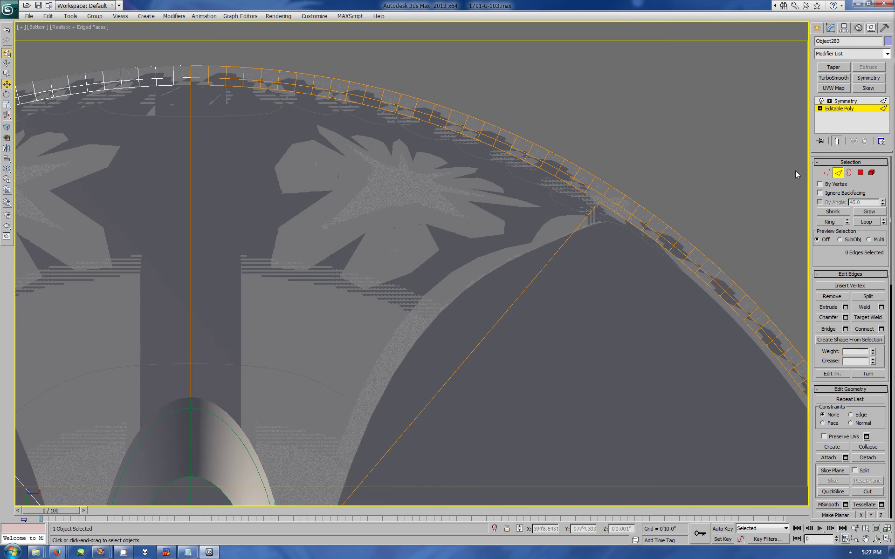
click(599, 203)
mouse_move(599, 203)
mouse_down()
mouse_move(613, 236)
mouse_move(631, 235)
mouse_up()
ctrl+click(585, 223)
click(845, 306)
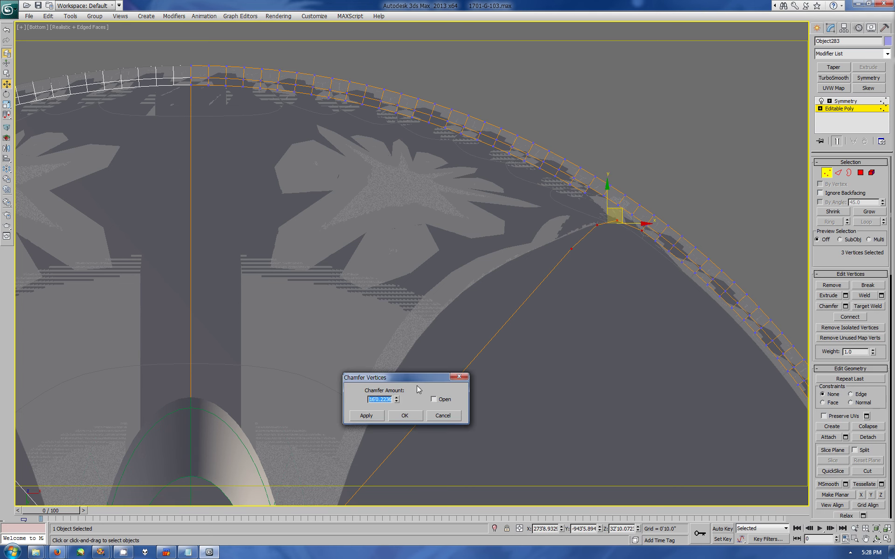
click(435, 418)
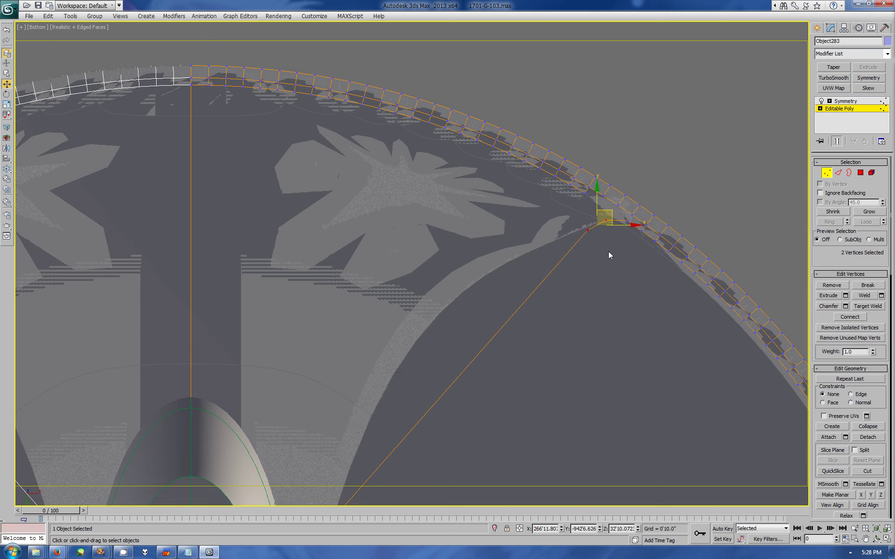
Reposition the corner vertex and chamfer the rim-corner vertices into a rounded curve
click(587, 230)
mouse_move(599, 217)
mouse_down()
mouse_move(591, 216)
mouse_move(593, 227)
mouse_up()
click(845, 306)
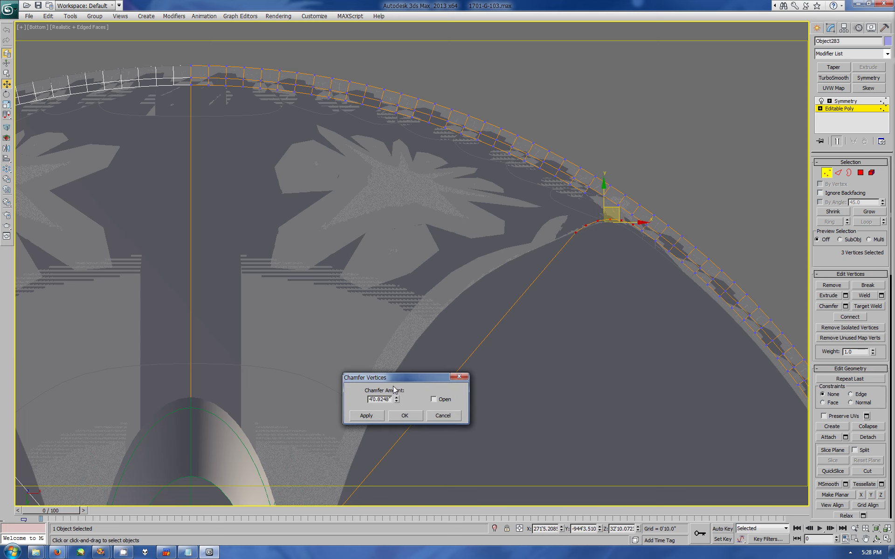
click(405, 416)
click(877, 539)
drag(583, 363, 645, 389)
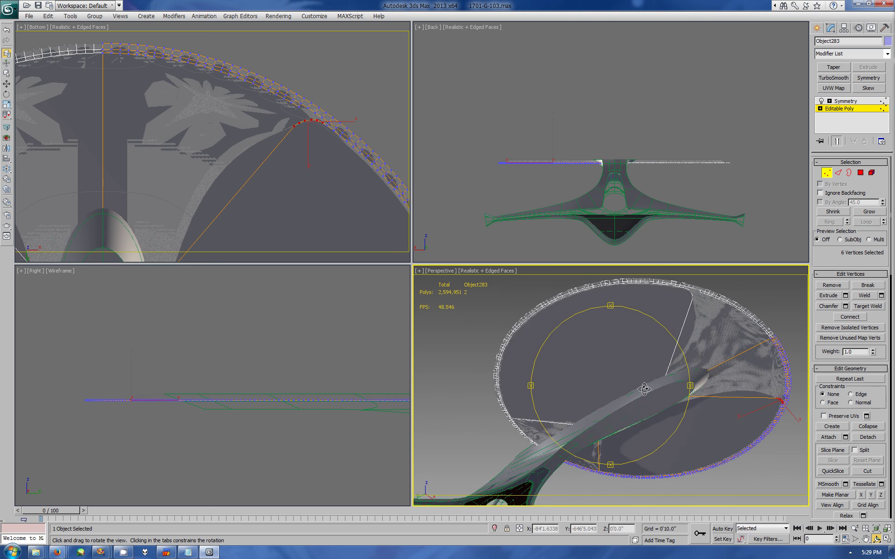
Preview an inward bevel with negative height and outline on the panel faces, then discard it
click(861, 173)
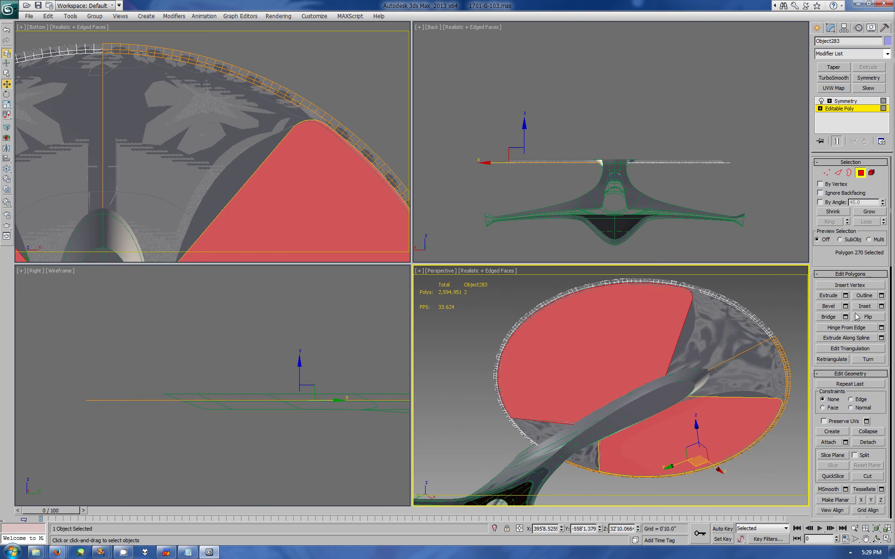
click(845, 306)
drag(454, 404, 467, 78)
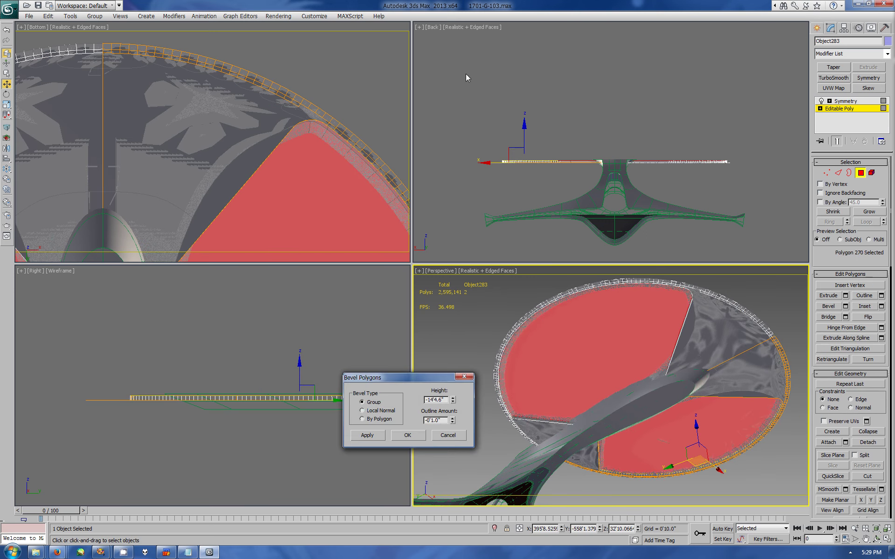
mouse_move(454, 400)
mouse_down()
mouse_move(445, 410)
mouse_move(508, 384)
mouse_up()
drag(462, 350, 383, 361)
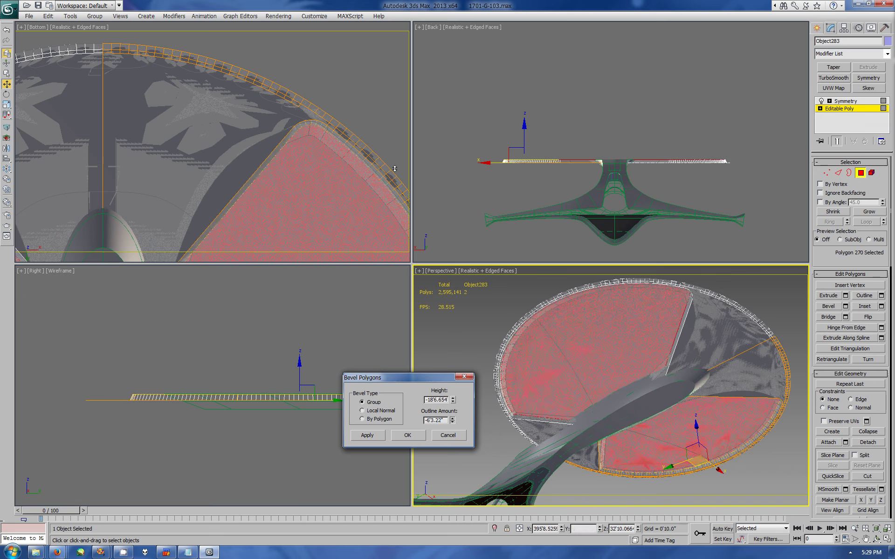
alt+middle_drag(583, 373, 623, 385)
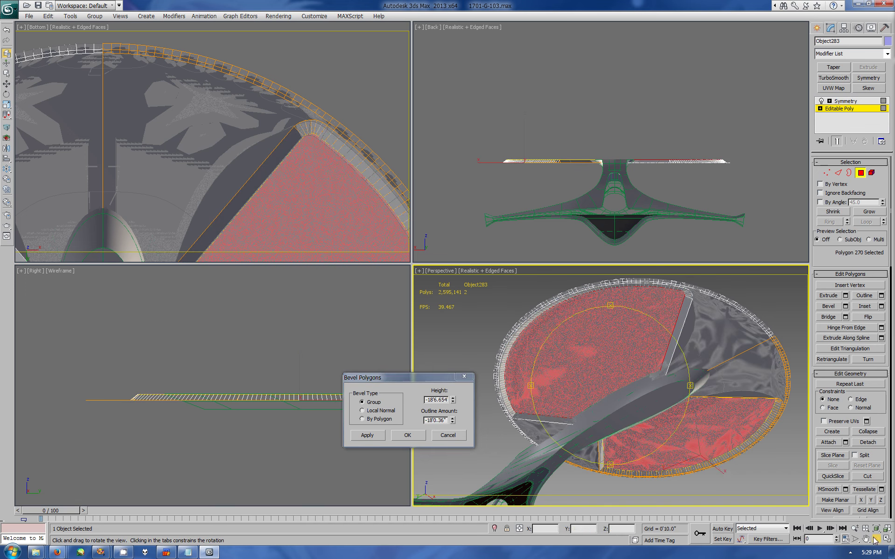
mouse_move(623, 385)
mouse_down()
mouse_move(645, 426)
mouse_move(440, 438)
mouse_up()
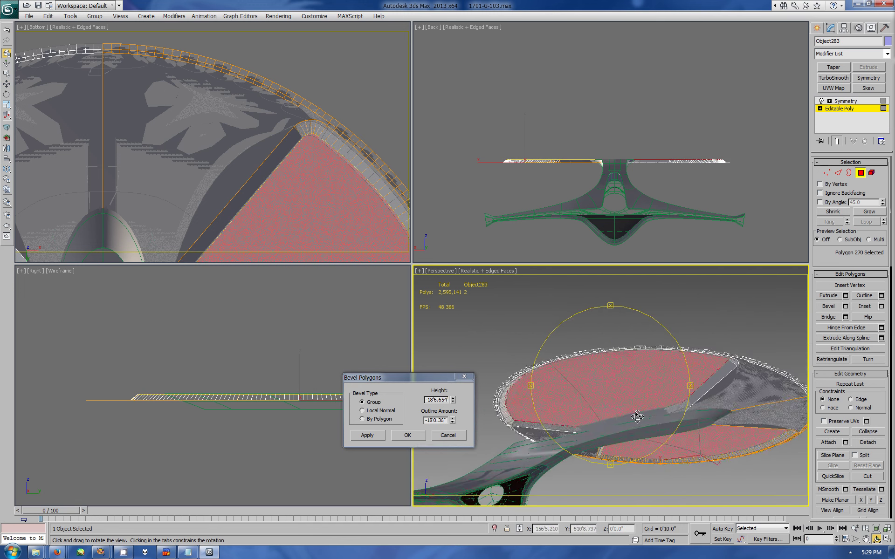
click(447, 436)
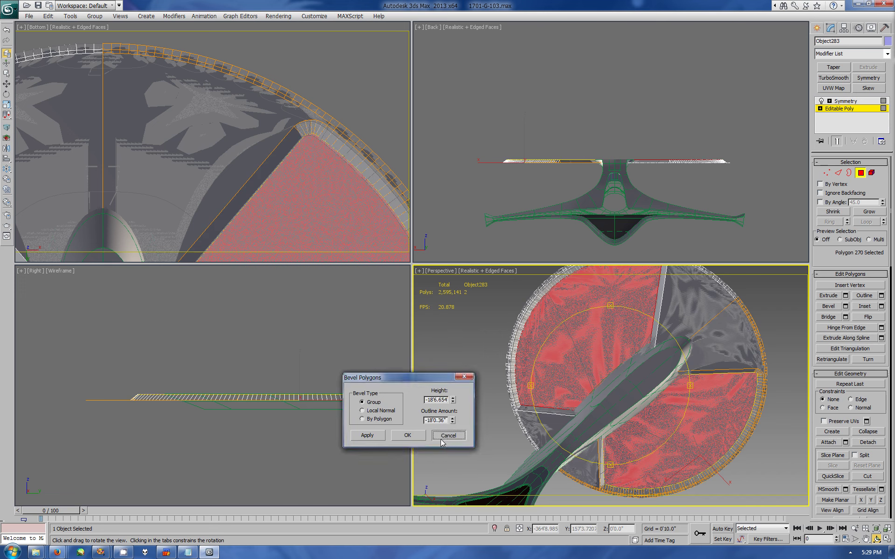
Undo in the full-screen Bottom view and reselect the panel's corner vertex and outer edge
key(w)
key(alt+w)
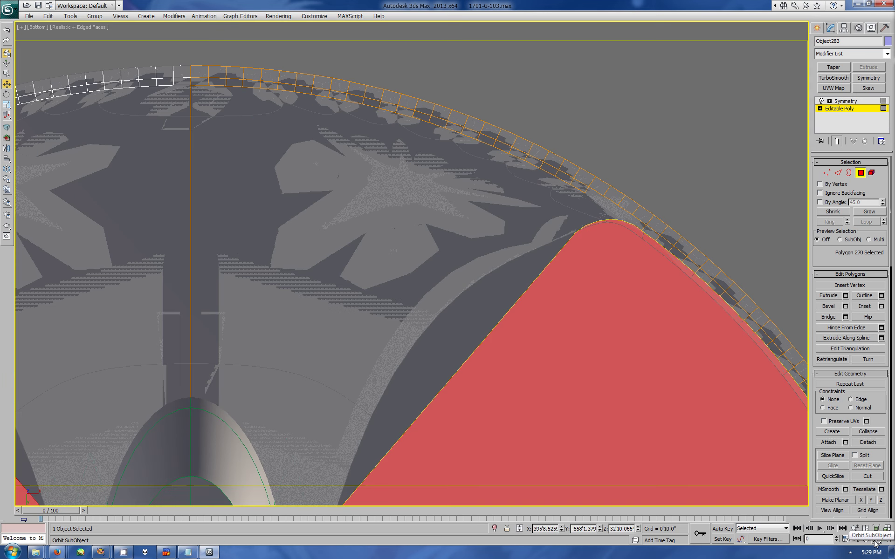
key(ctrl+z)
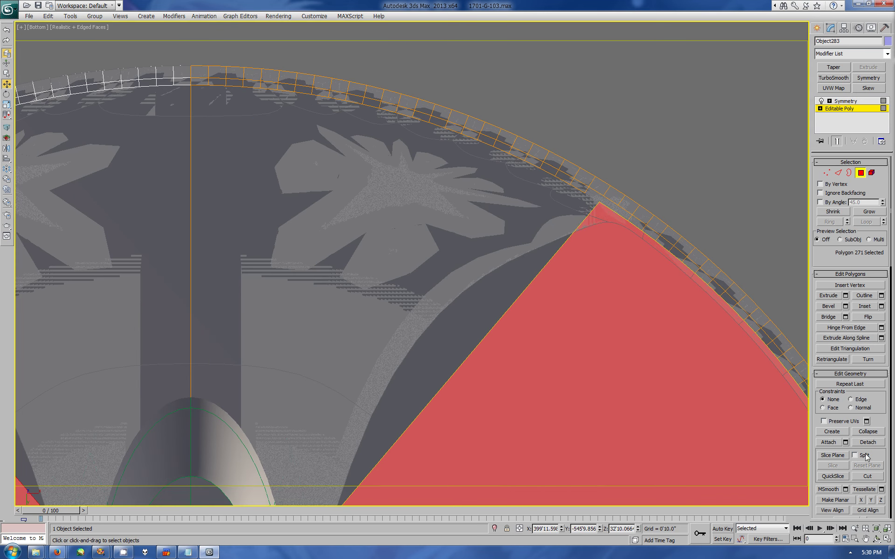
click(838, 174)
key(z)
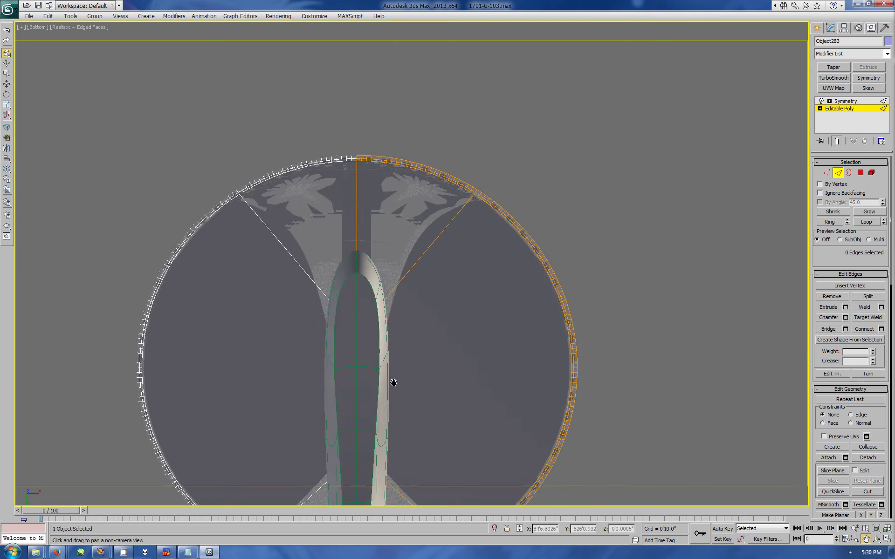
middle_drag(392, 383, 401, 222)
key(1)
click(462, 236)
scroll(461, 240, up, 3)
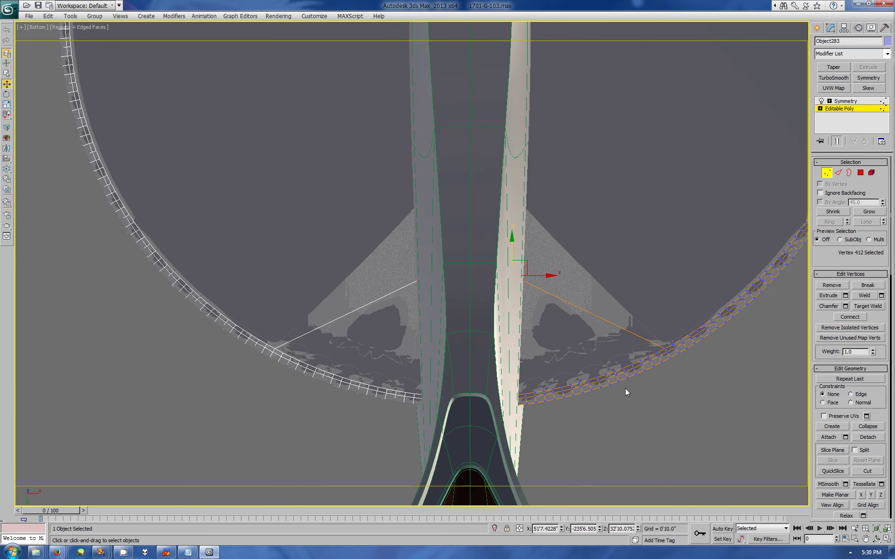
key(2)
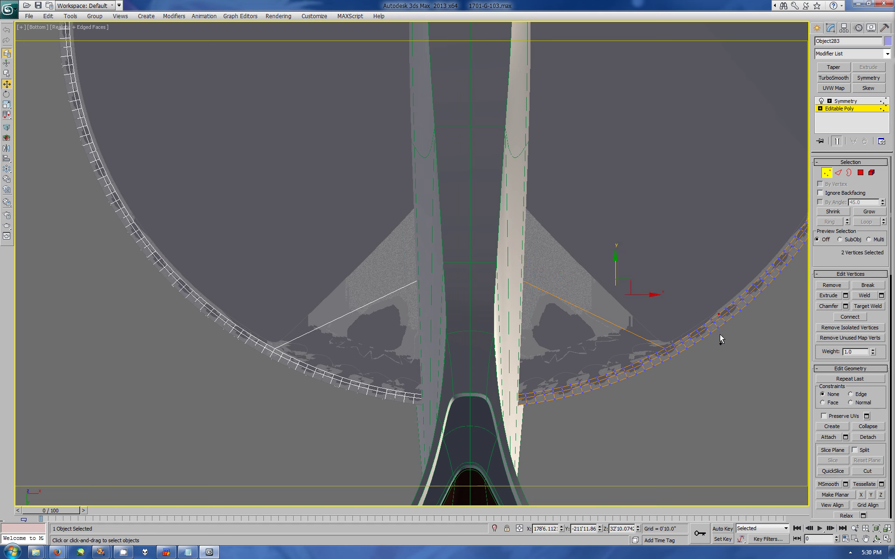
click(611, 321)
key(1)
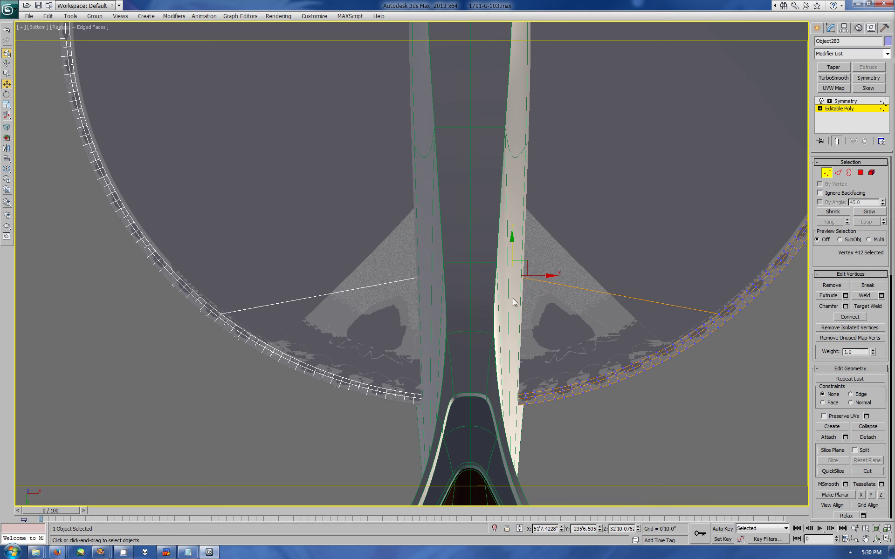
Bevel the panel faces about 18 feet inward with a slight outline inset
click(887, 539)
alt+middle_drag(655, 473, 656, 473)
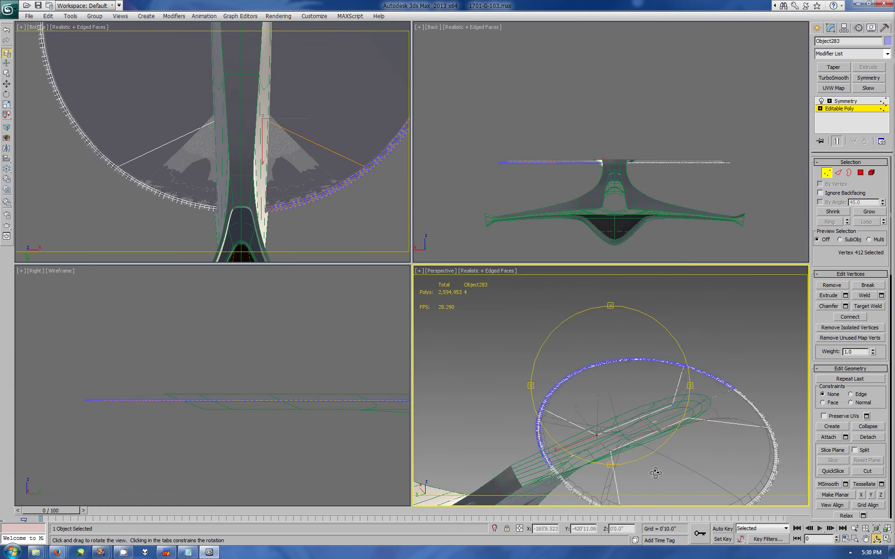
drag(655, 473, 606, 408)
key(w)
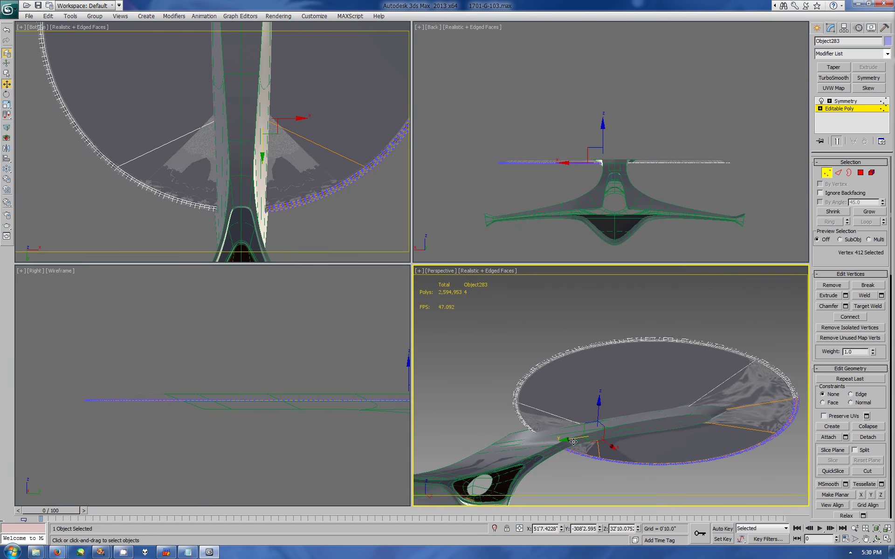
key(4)
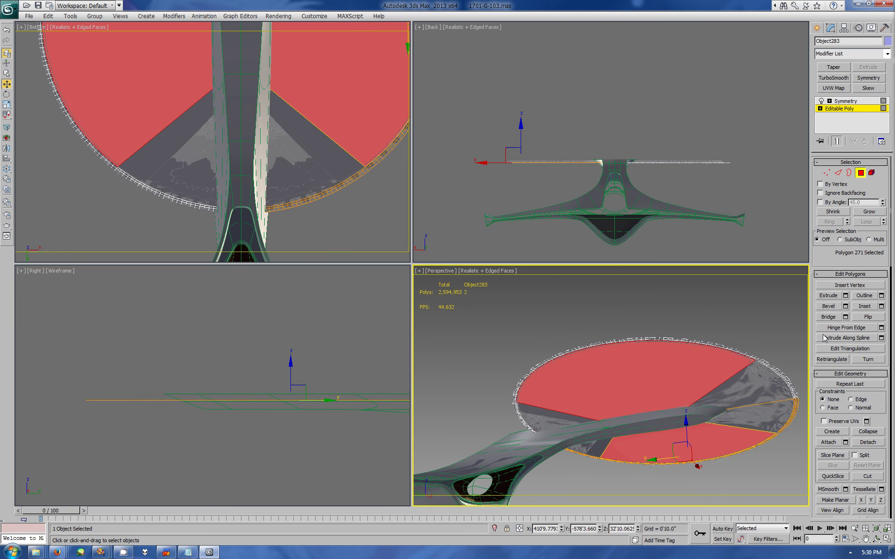
click(845, 307)
drag(453, 400, 627, 377)
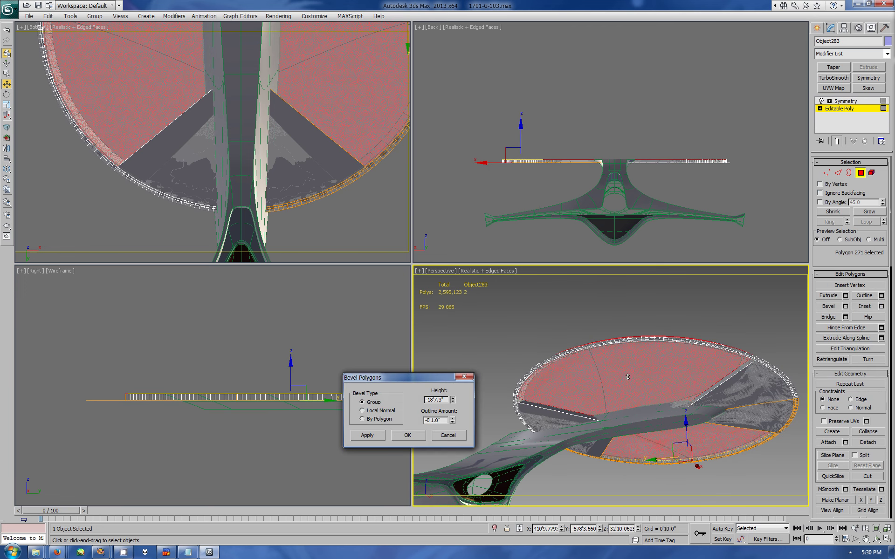
drag(452, 421, 543, 405)
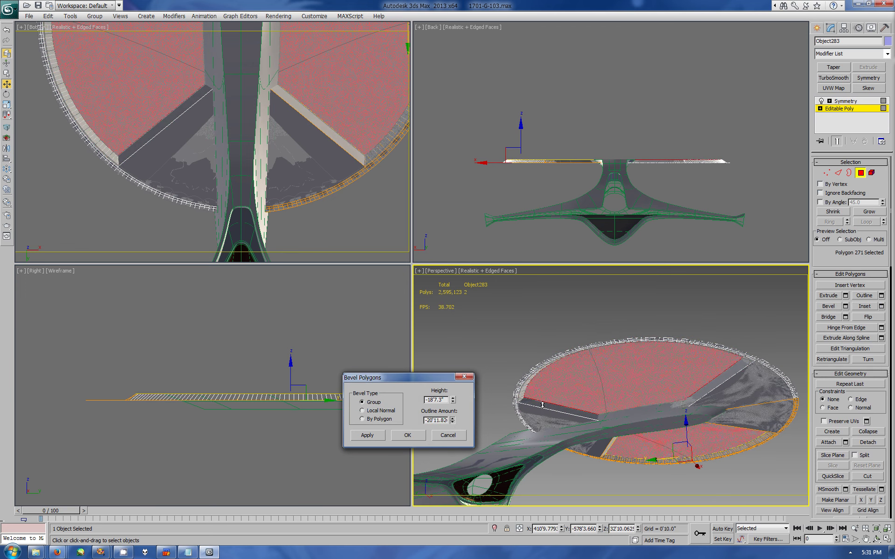
click(408, 435)
Orbit the full-screen perspective view to see the recessed underside, and open the Display panel
click(876, 539)
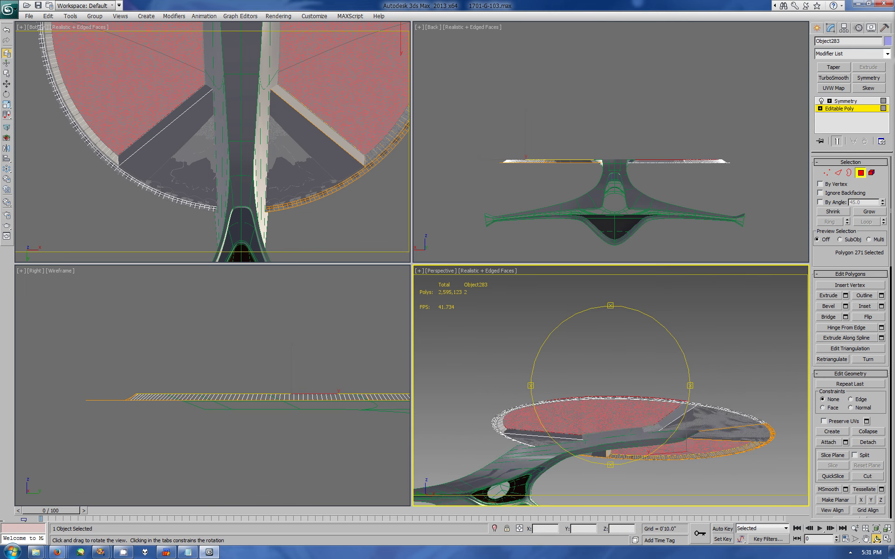
key(alt+w)
drag(606, 233, 775, 54)
key(w)
click(871, 27)
Unhide the rim and engines and orbit in close to inspect the recessed panels
click(851, 303)
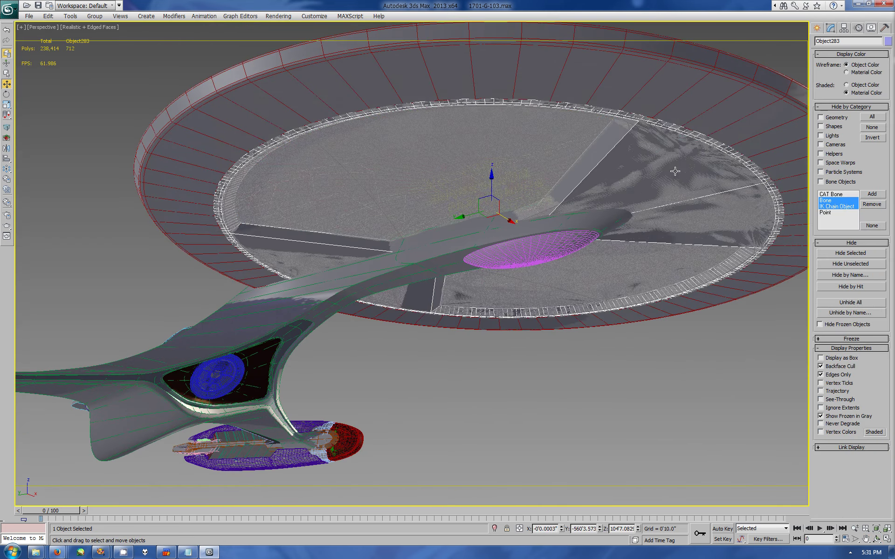
click(877, 539)
mouse_move(420, 233)
mouse_down()
mouse_move(427, 208)
mouse_move(410, 184)
mouse_move(420, 240)
mouse_move(400, 253)
mouse_move(379, 137)
mouse_move(446, 299)
mouse_up()
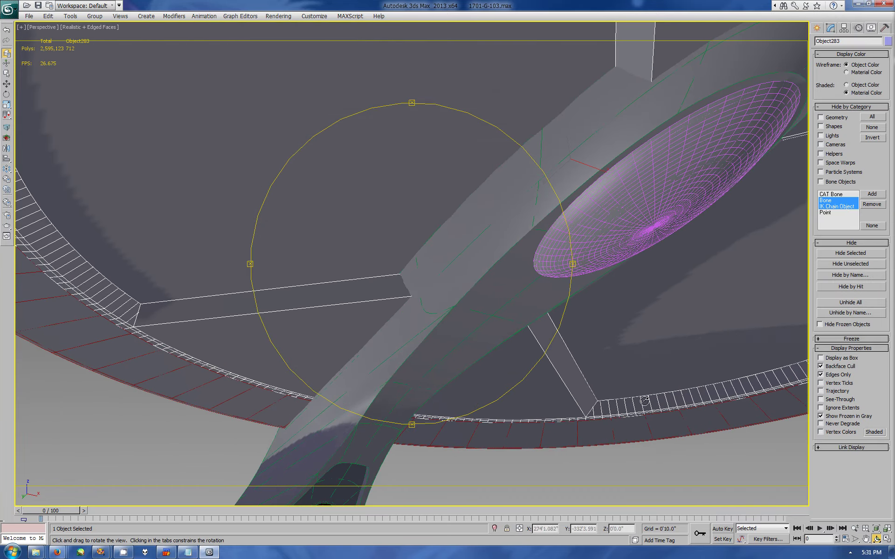
Return to vertex editing of the saucer and zoom onto the panel's corner vertex
click(830, 28)
key(1)
key(w)
key(alt+w)
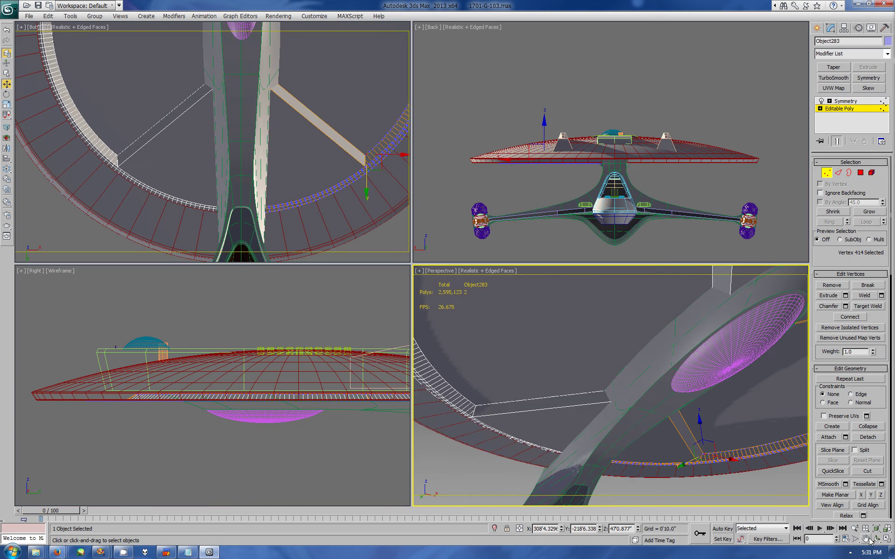
middle_drag(643, 391, 619, 367)
key(alt+w)
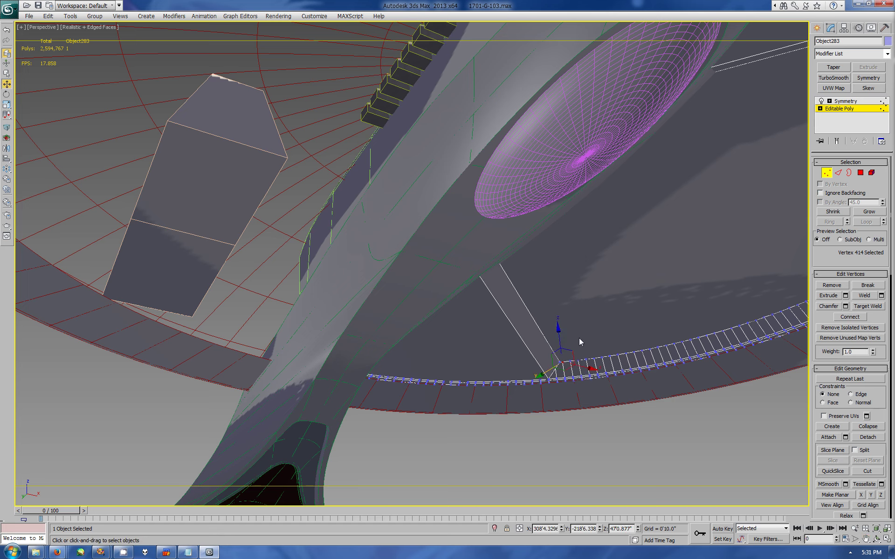
key(z)
key(ctrl+r)
drag(441, 227, 484, 232)
right_click(483, 232)
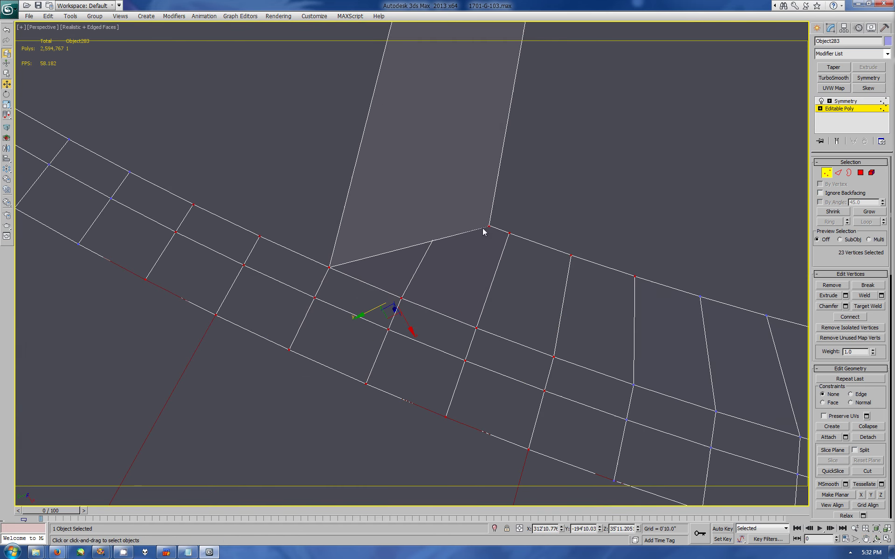
click(462, 230)
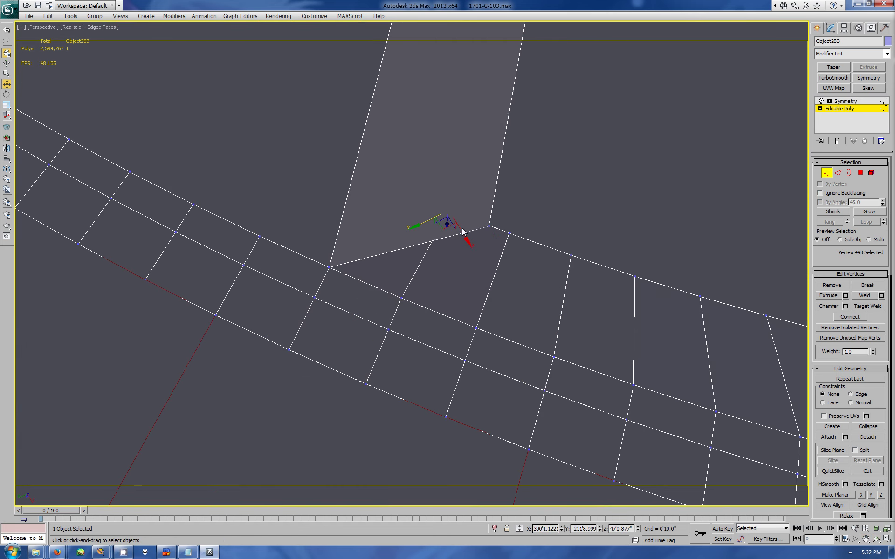
Select the panel corner and neighbouring rim vertices and slide them slightly along X in Bottom view
click(91, 26)
click(112, 105)
mouse_move(445, 194)
mouse_down()
mouse_move(462, 228)
mouse_move(496, 231)
mouse_up()
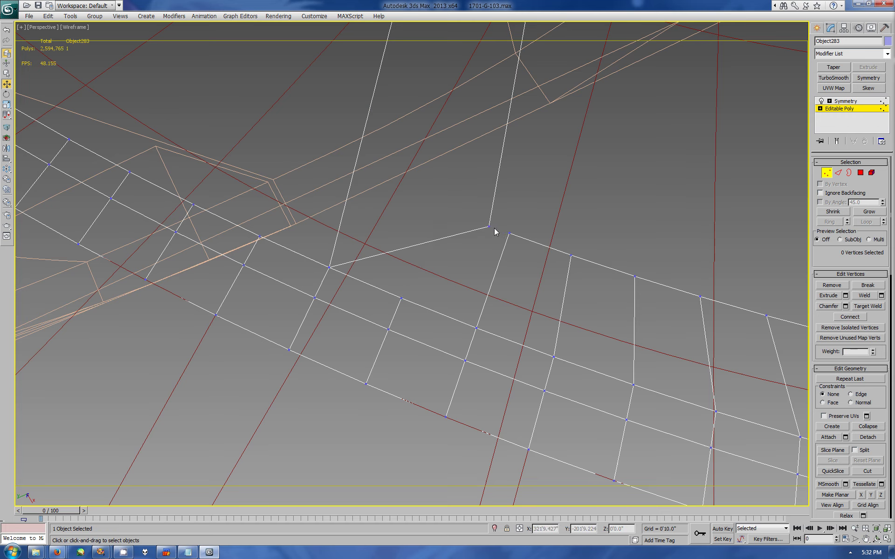
ctrl+click(511, 234)
click(76, 27)
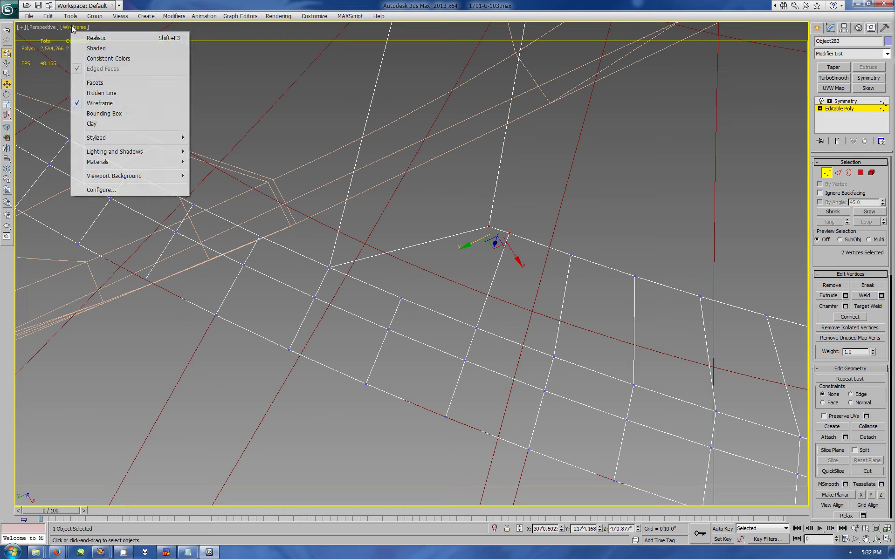
key(alt+w)
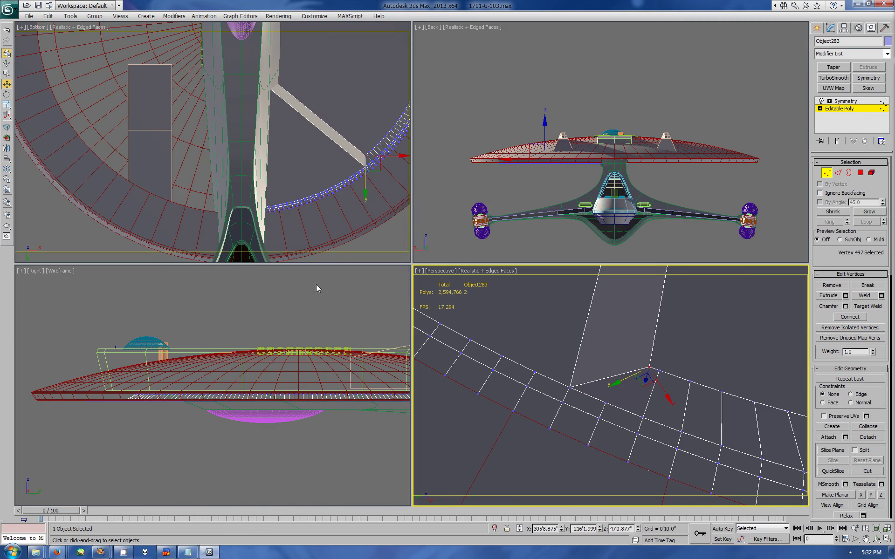
right_click(326, 223)
key(alt+w)
middle_drag(463, 243, 456, 275)
scroll(456, 276, up, 3)
key(w)
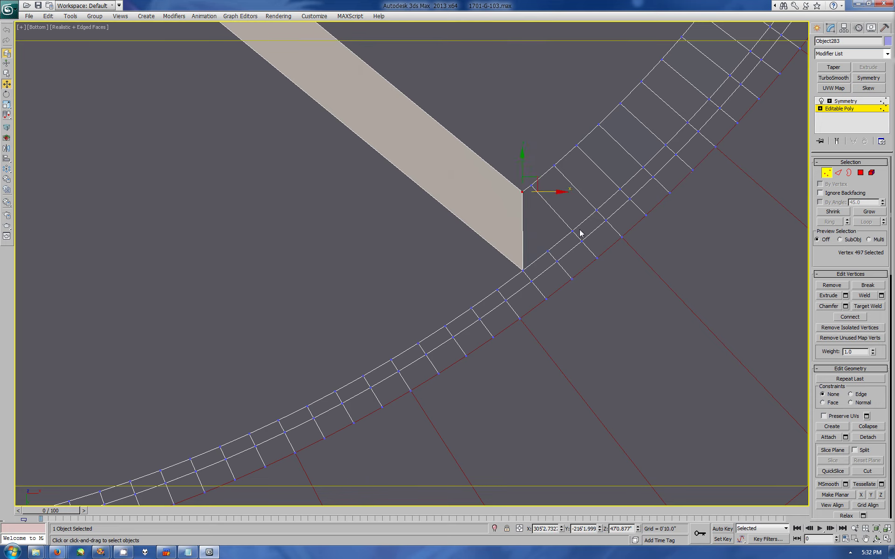
drag(556, 192, 556, 191)
Chamfer the panel's sharp corner edge with 5 segments into a wide rounded corner
key(2)
key(1)
click(531, 185)
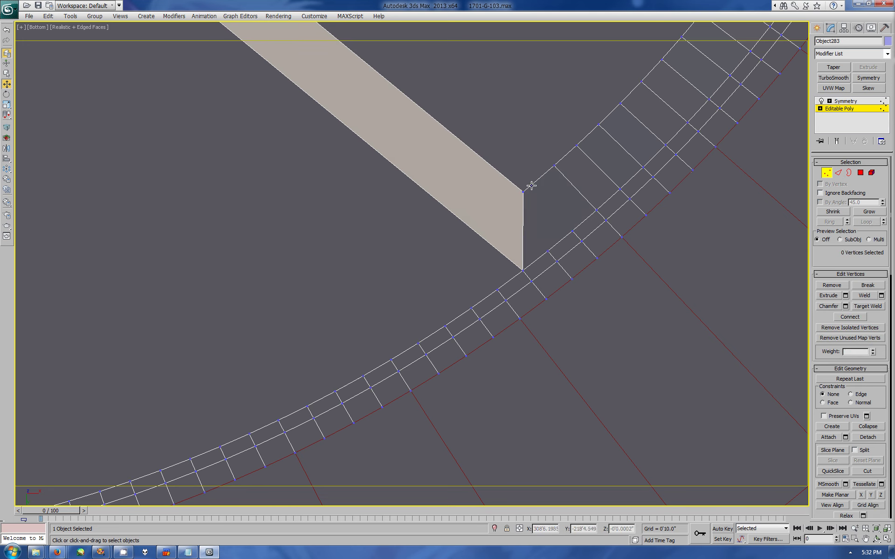
click(838, 173)
click(522, 228)
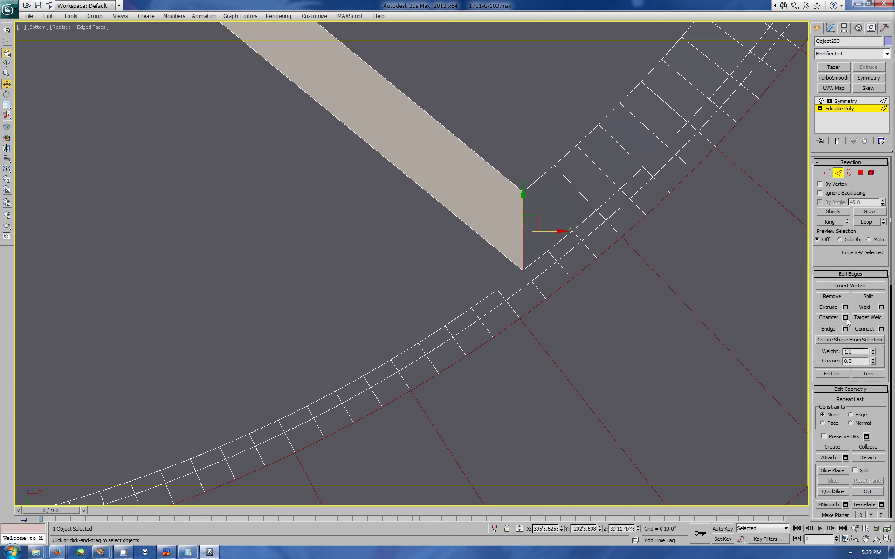
click(845, 317)
key(Tab)
text(5)
drag(378, 276, 369, 113)
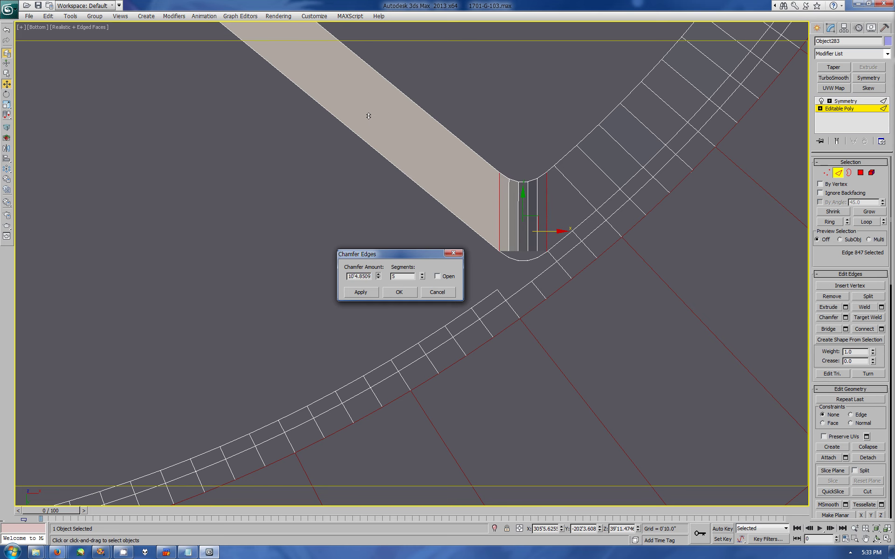
click(399, 291)
Select the strip-corner edges, extending along the loop, and the edge at the strip's inner end
key(4)
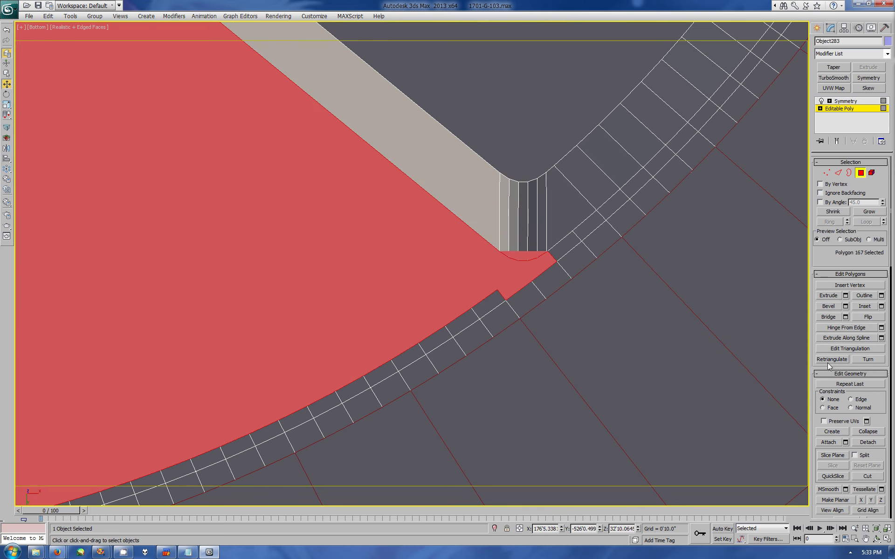
key(1)
drag(497, 250, 498, 290)
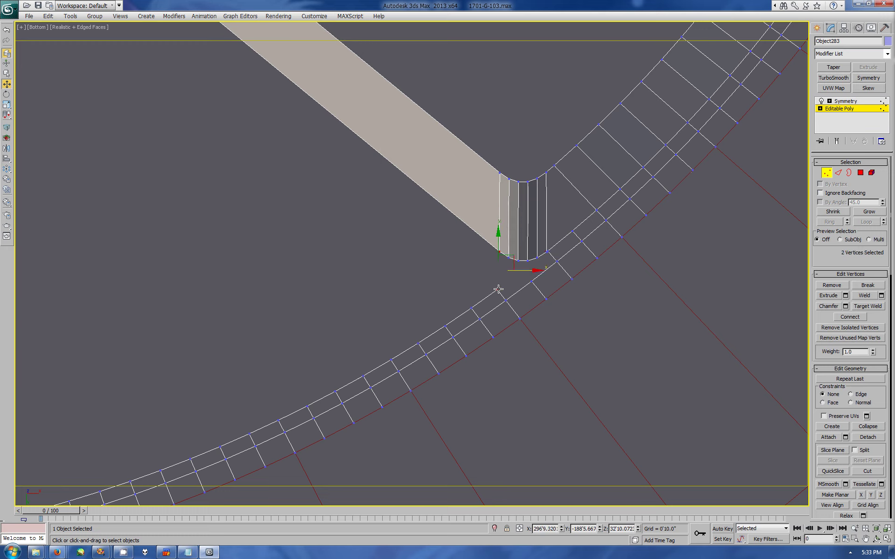
scroll(509, 251, up, 4)
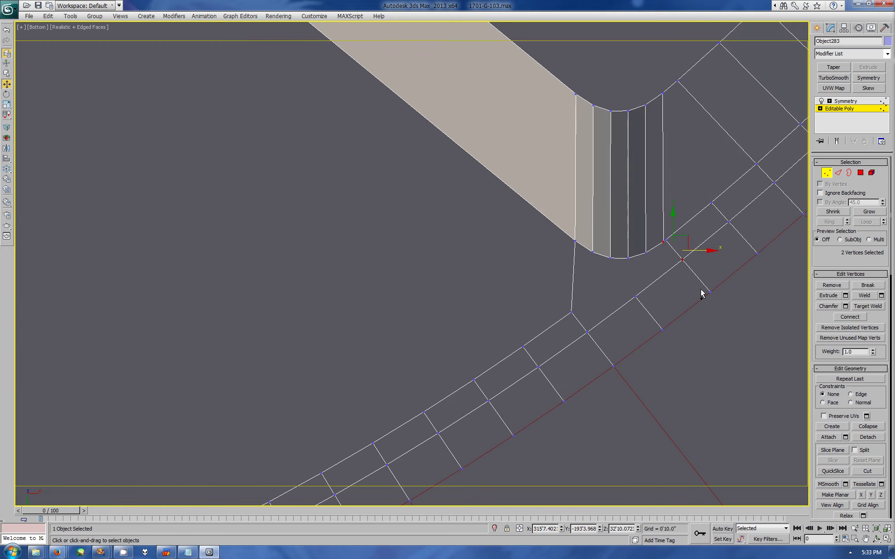
key(2)
key(z)
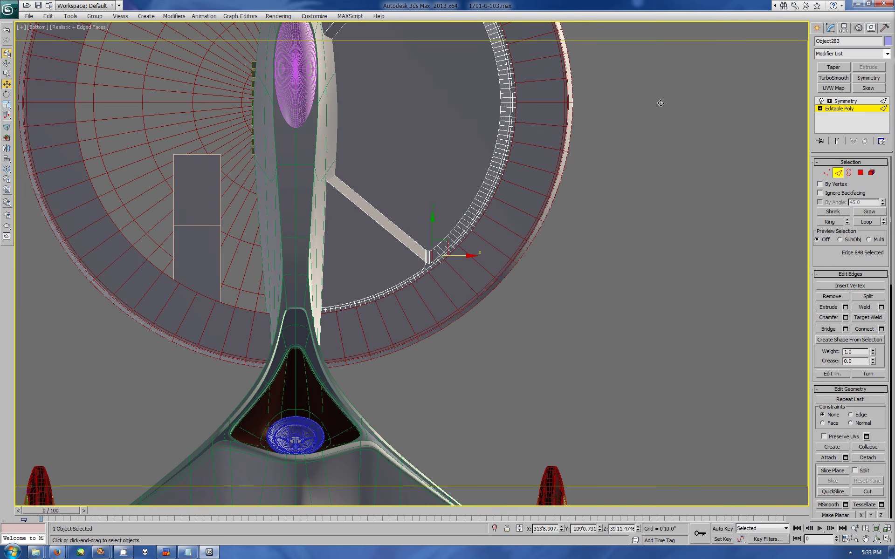
key(bracketleft)
key(bracketleft)
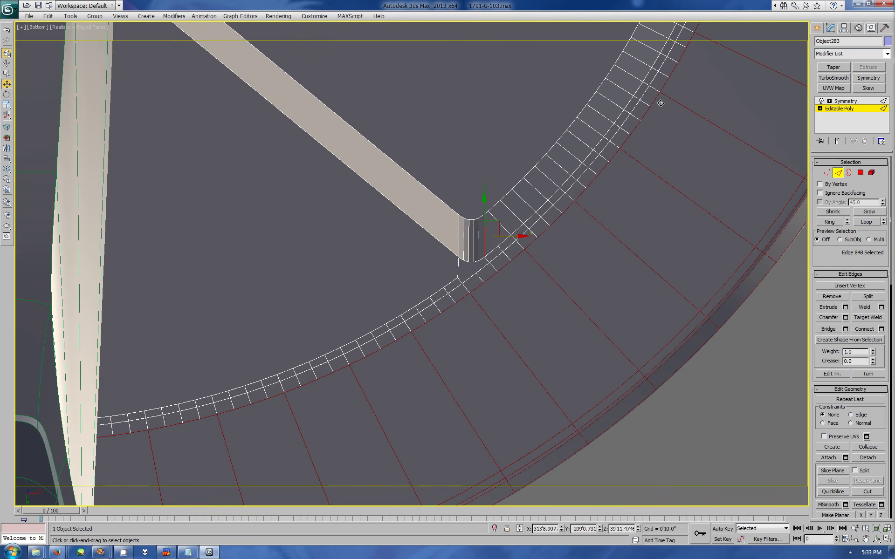
key(alt+r)
click(386, 167)
scroll(386, 167, down, 3)
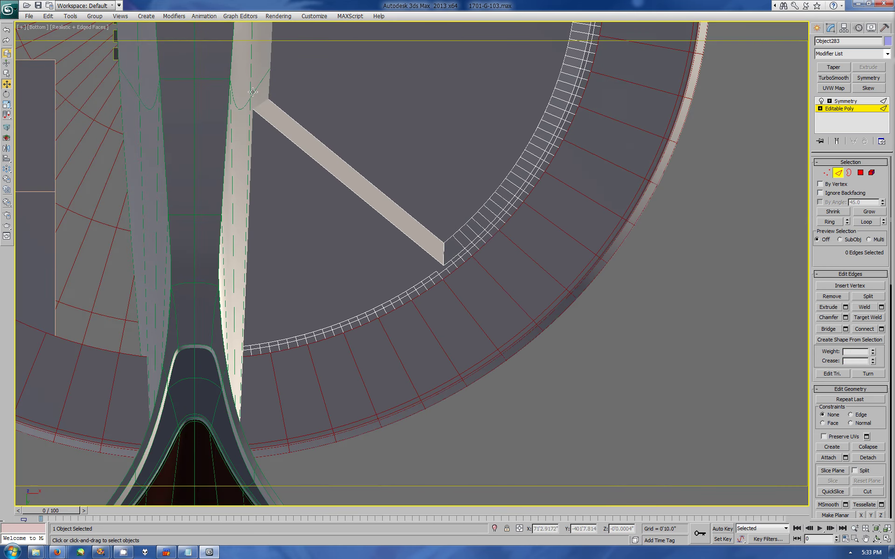
Move the strip's inner end edge down the stem
click(70, 27)
click(83, 98)
click(64, 27)
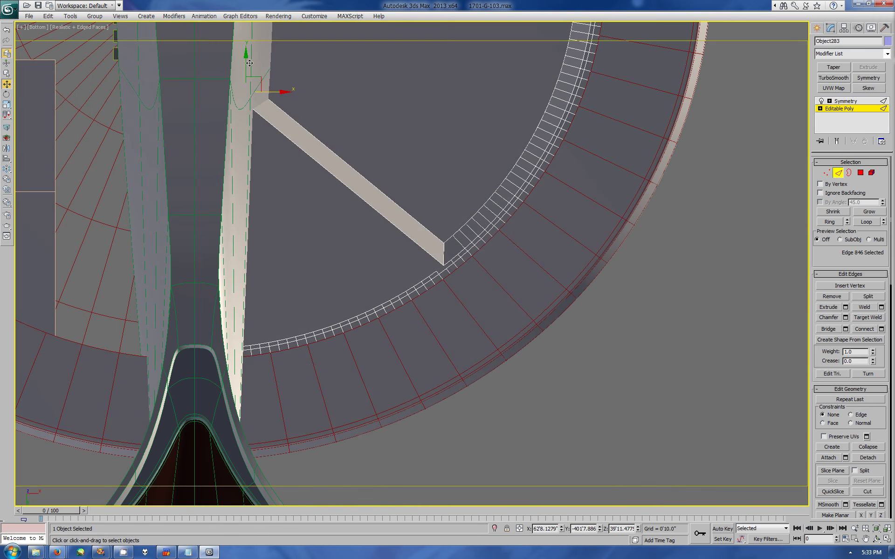
drag(257, 84, 259, 149)
Select the strip's inner end and outer corner vertices and move them down
key(1)
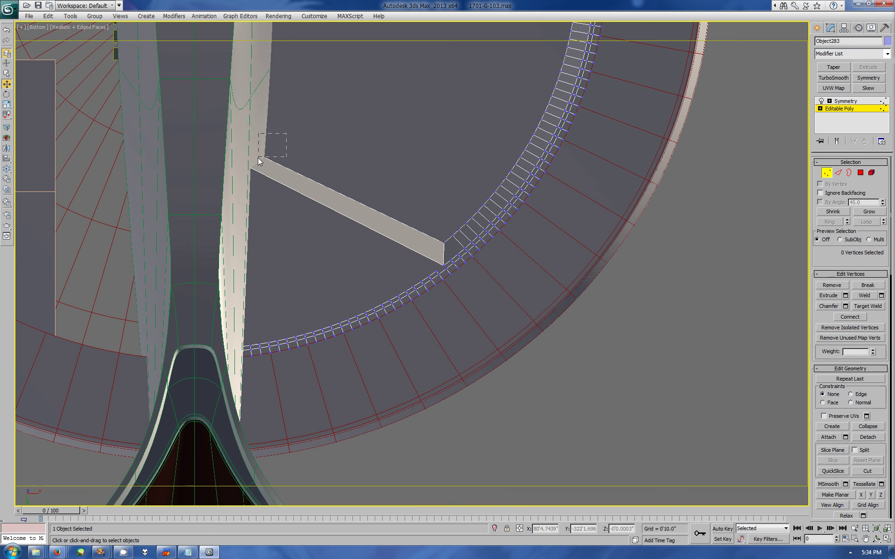
click(265, 154)
scroll(255, 123, up, 2)
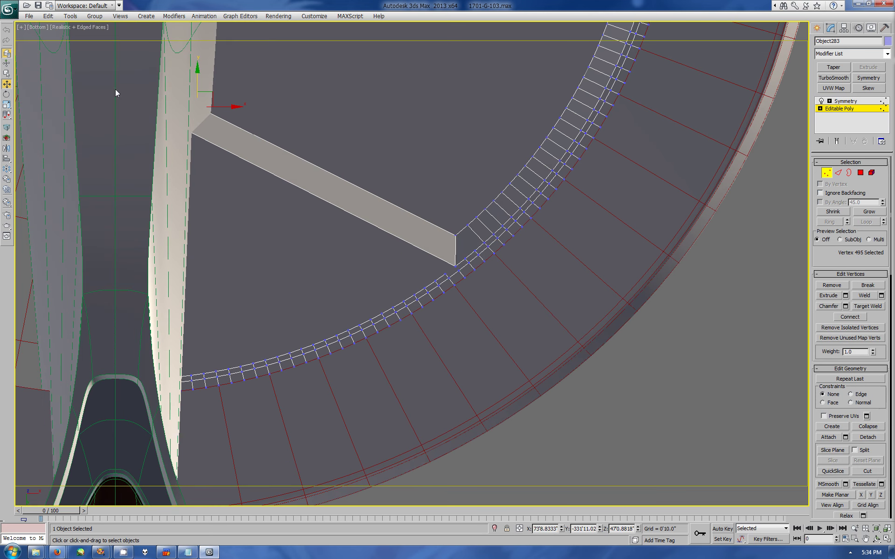
click(277, 191)
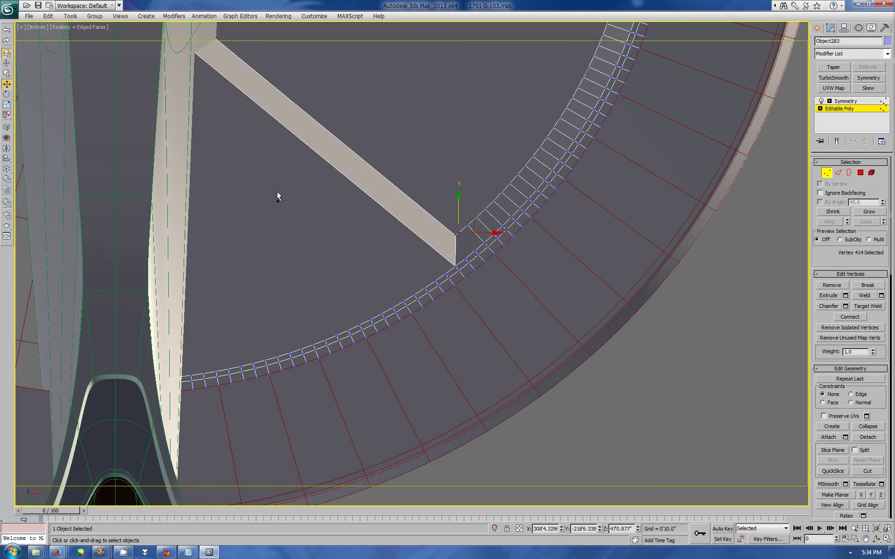
key(Page_Up)
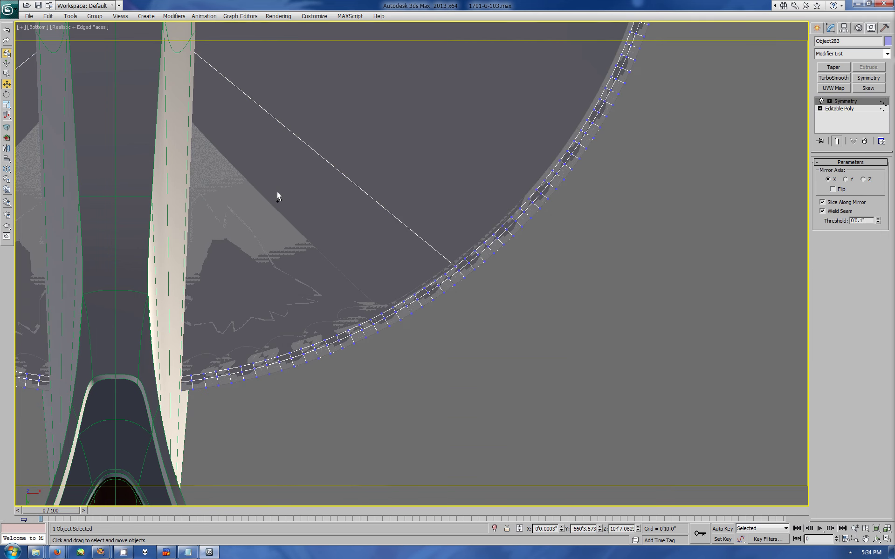
key(Page_Down)
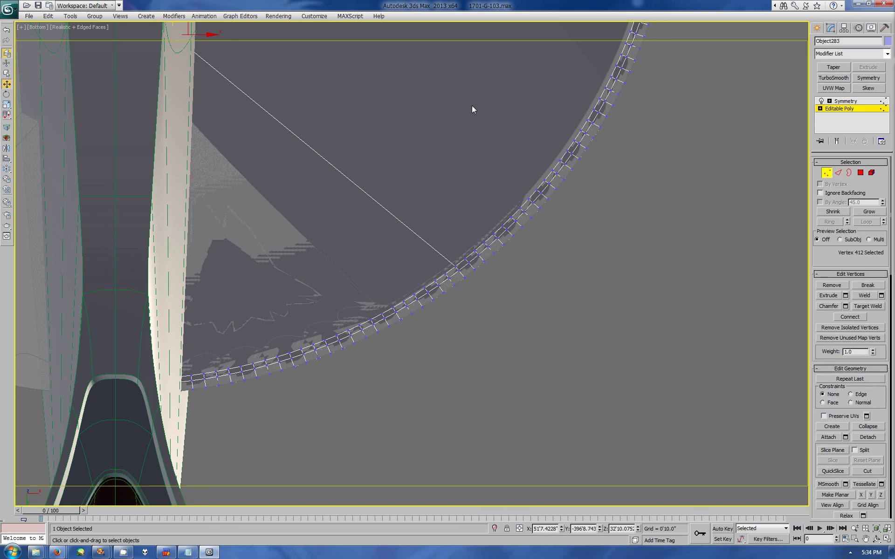
drag(162, 34, 184, 153)
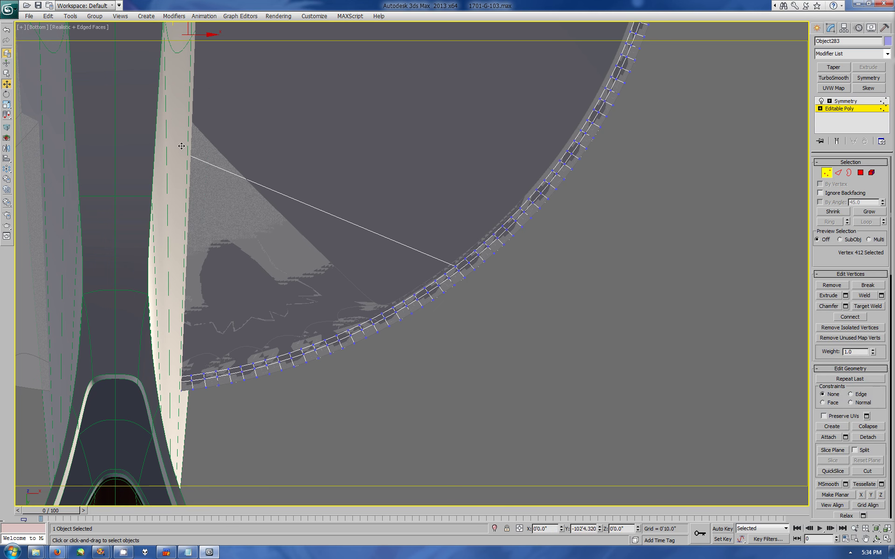
scroll(184, 152, down, 3)
scroll(184, 153, down, 3)
Bevel the large panel polygon on the disc to recess it
click(860, 173)
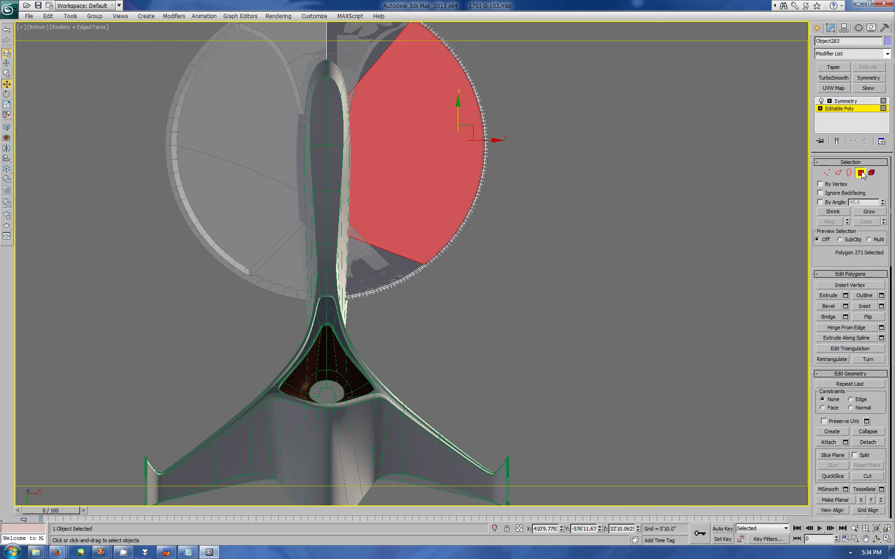
click(845, 308)
click(412, 313)
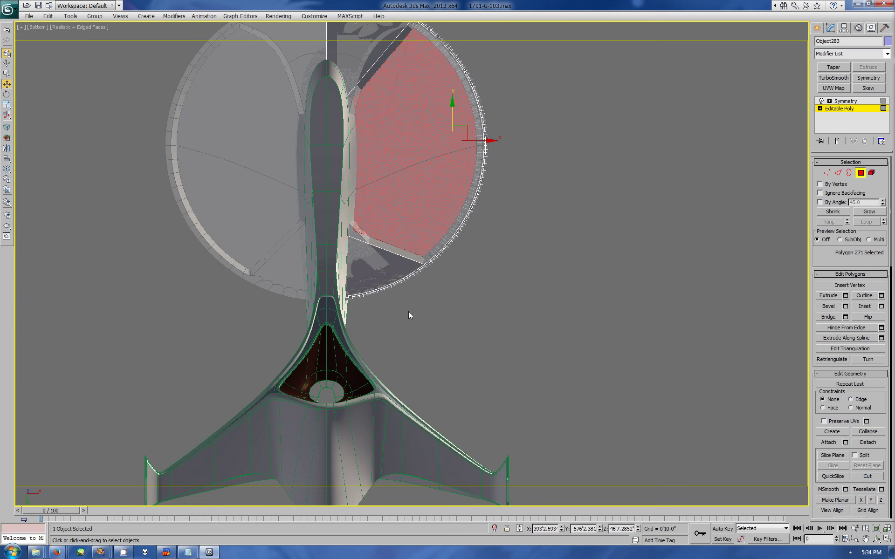
Hide the stem in the Display panel so only the saucer disc shows
scroll(410, 230, up, 2)
middle_drag(410, 230, 460, 211)
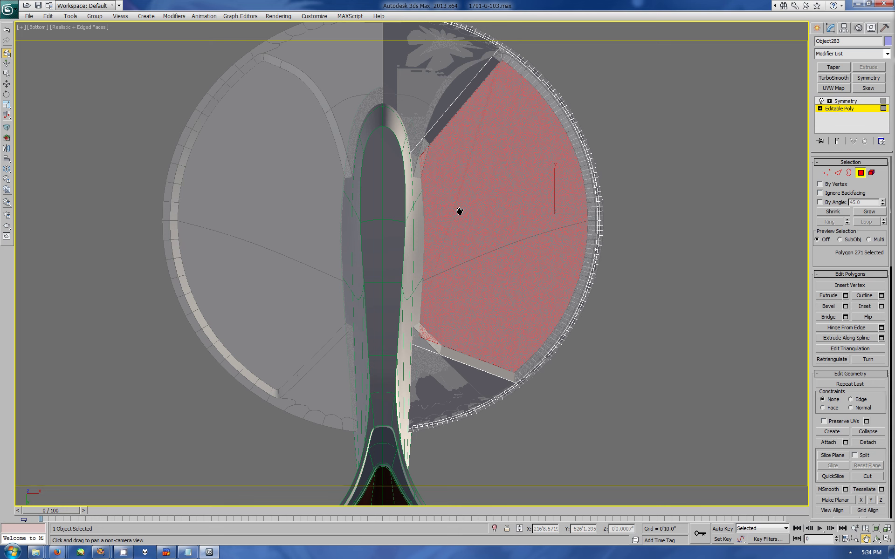
click(871, 28)
key(w)
click(850, 264)
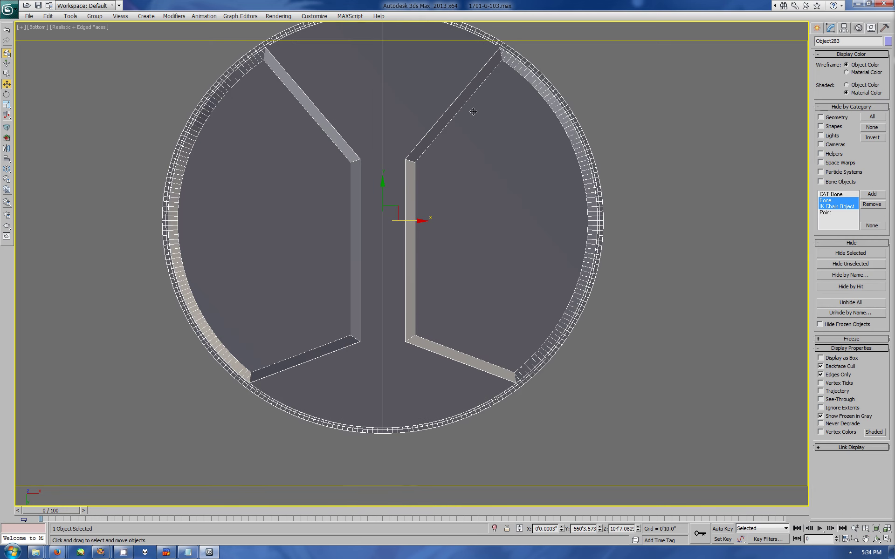
scroll(523, 359, up, 5)
Go back to the base mesh below the mirror in wireframe and select the strip's corner vertex
middle_drag(440, 246, 384, 132)
click(830, 27)
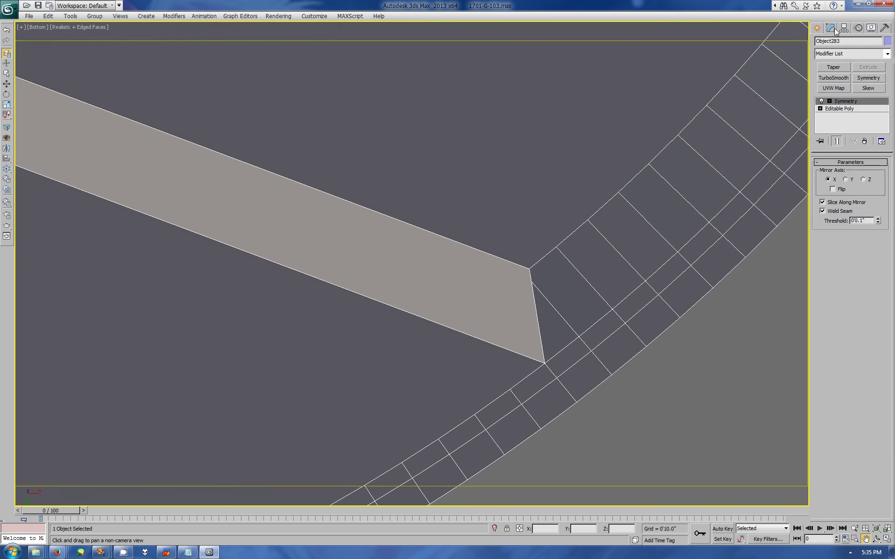
click(839, 108)
key(1)
key(w)
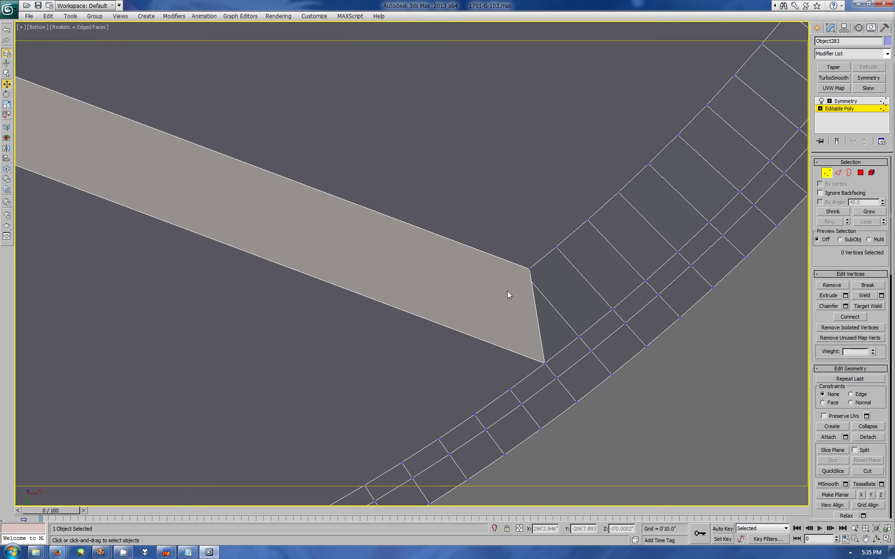
click(71, 33)
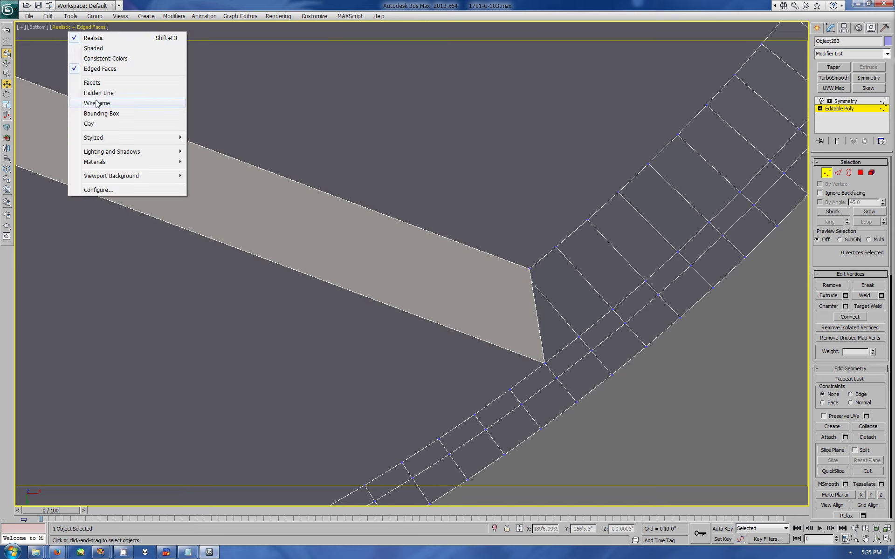
click(100, 103)
click(529, 269)
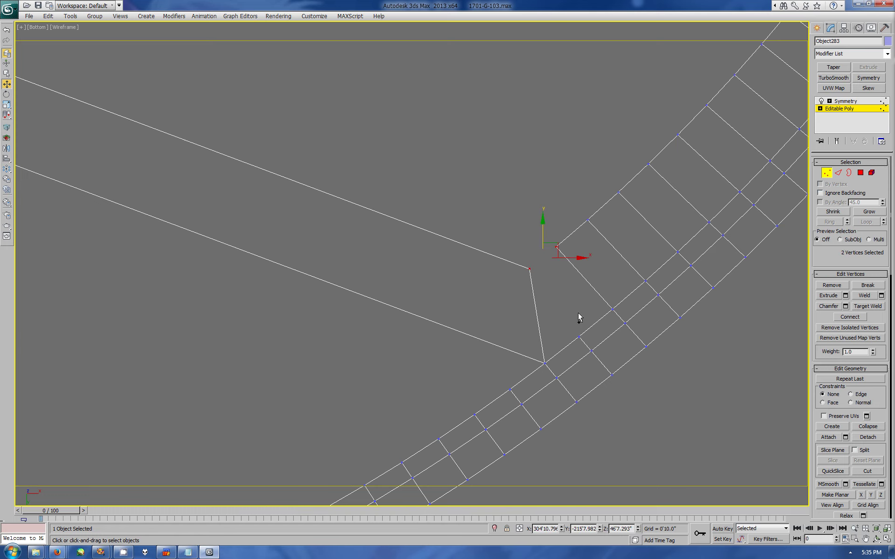
Select the strip's end edges at the rim and weld the stray vertex onto the strip corner
ctrl+click(838, 172)
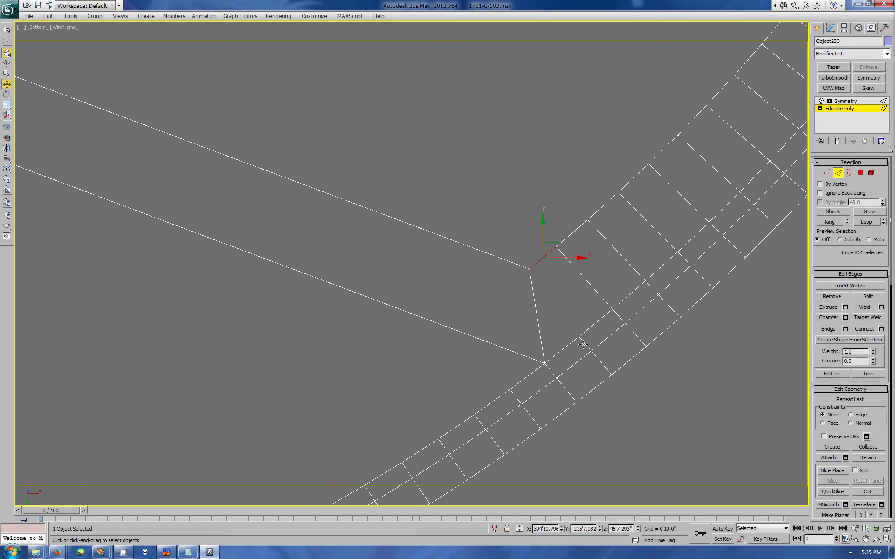
click(551, 369)
click(535, 325)
scroll(535, 325, down, 5)
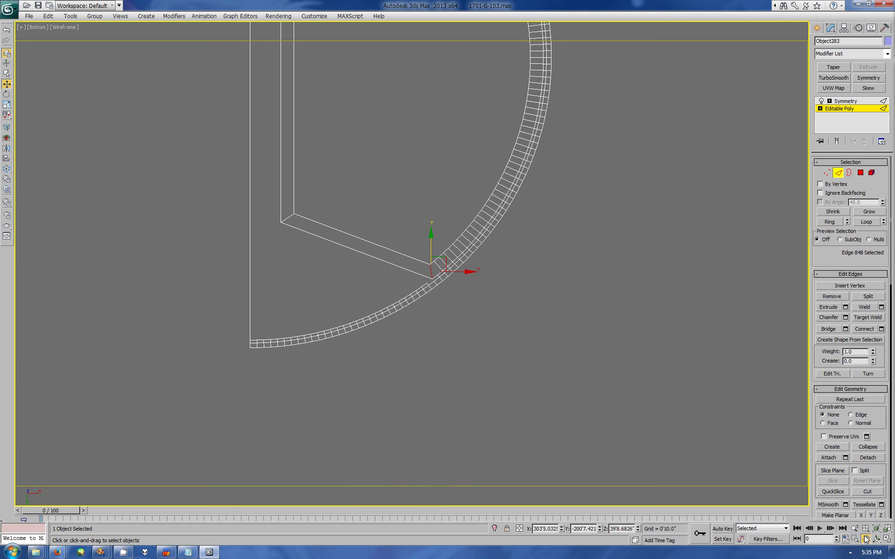
scroll(443, 258, up, 4)
scroll(536, 196, up, 4)
scroll(559, 179, up, 3)
key(1)
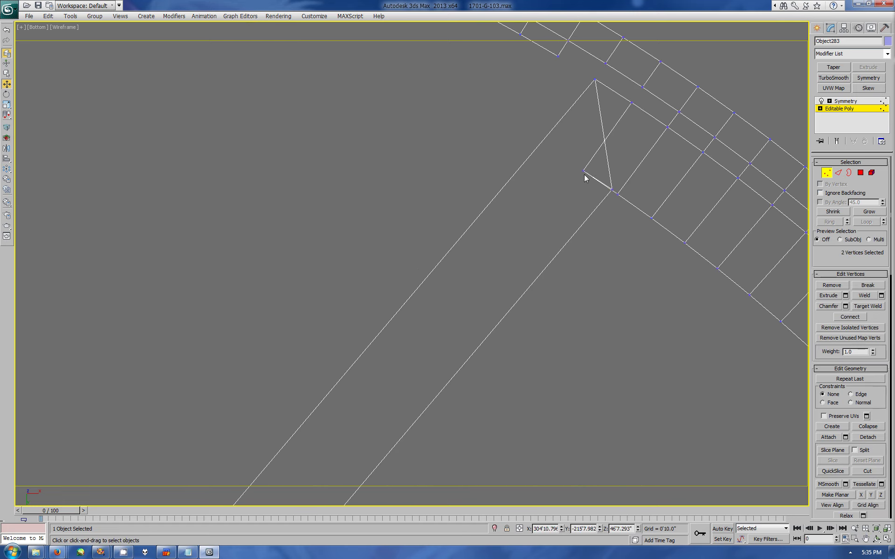
drag(586, 178, 613, 192)
drag(594, 179, 633, 218)
Chamfer the corner edge with 7 segments, widening the amount for a rounder corner
click(838, 173)
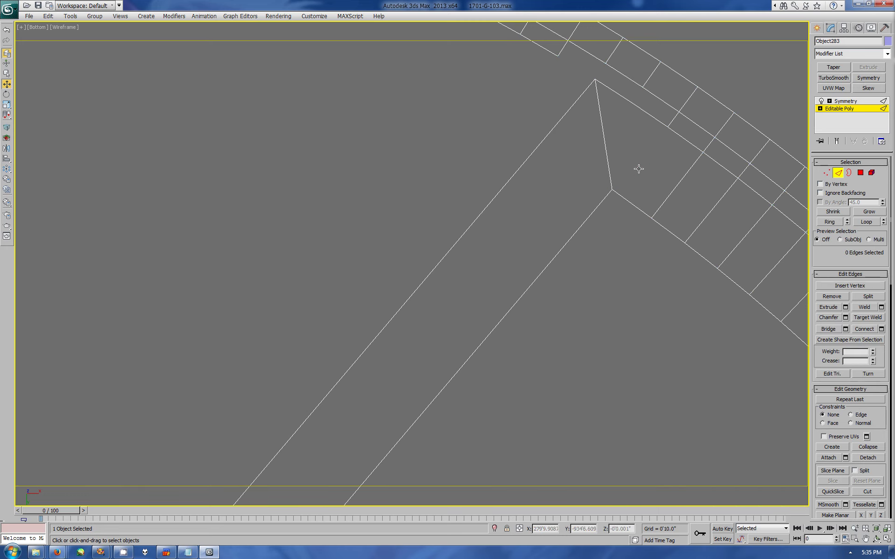
shift+click(838, 322)
key(1)
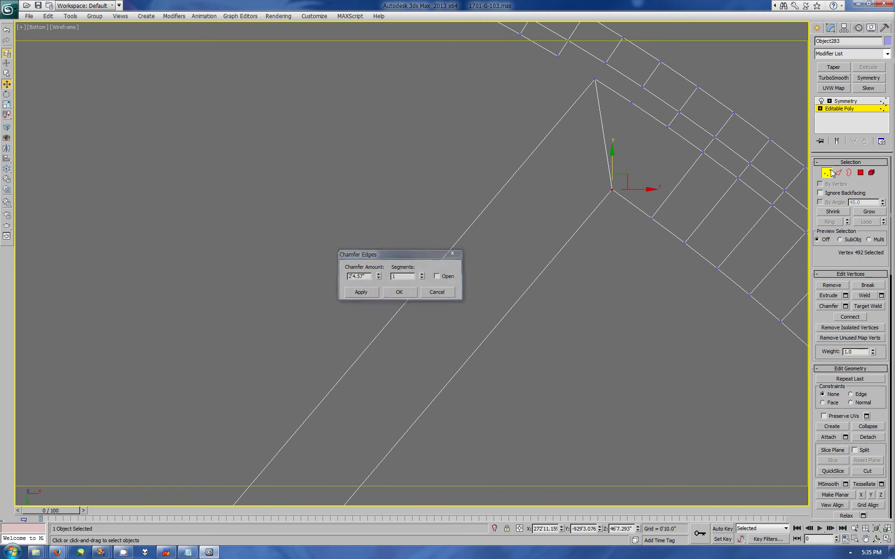
key(2)
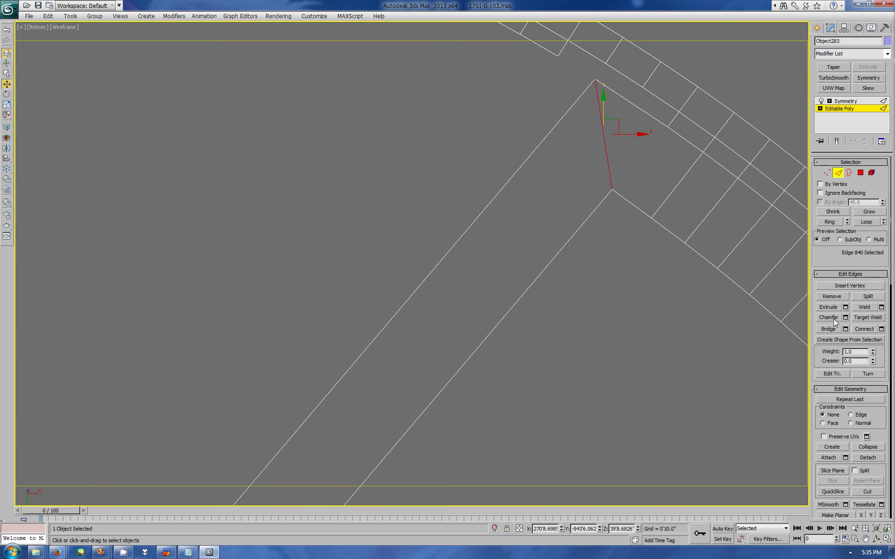
shift+click(836, 322)
mouse_move(379, 274)
mouse_down()
mouse_move(370, 93)
mouse_move(368, 113)
mouse_up()
click(424, 275)
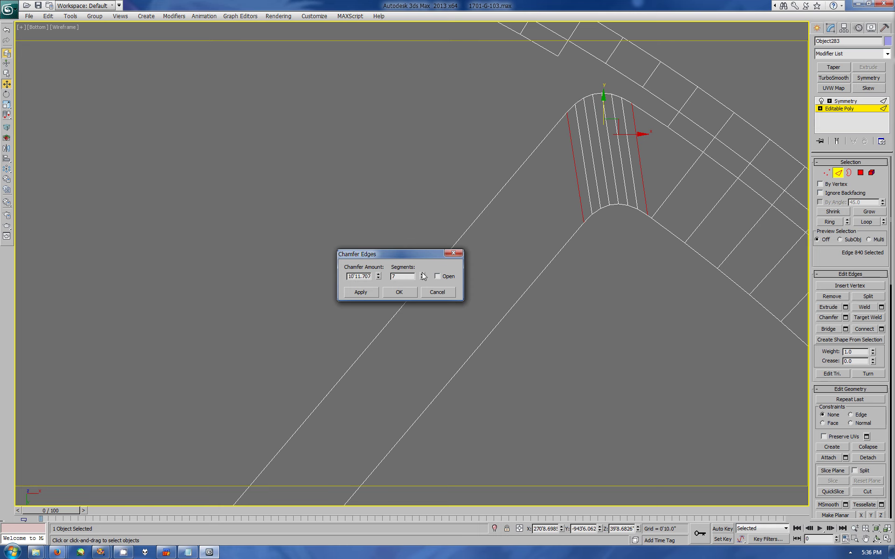
key(Return)
key(1)
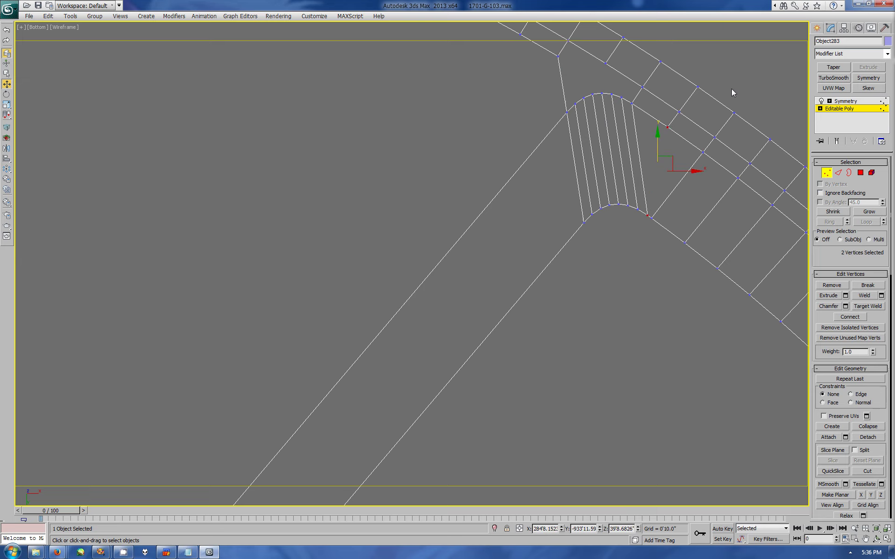
Select the strip's inner corner edge in Perspective and give it a rounded chamfer
click(838, 172)
click(887, 539)
click(876, 539)
click(642, 388)
mouse_move(642, 388)
mouse_down()
mouse_move(633, 371)
mouse_move(608, 373)
mouse_move(647, 424)
mouse_move(613, 360)
mouse_up()
key(w)
click(645, 404)
click(877, 528)
click(887, 539)
click(877, 539)
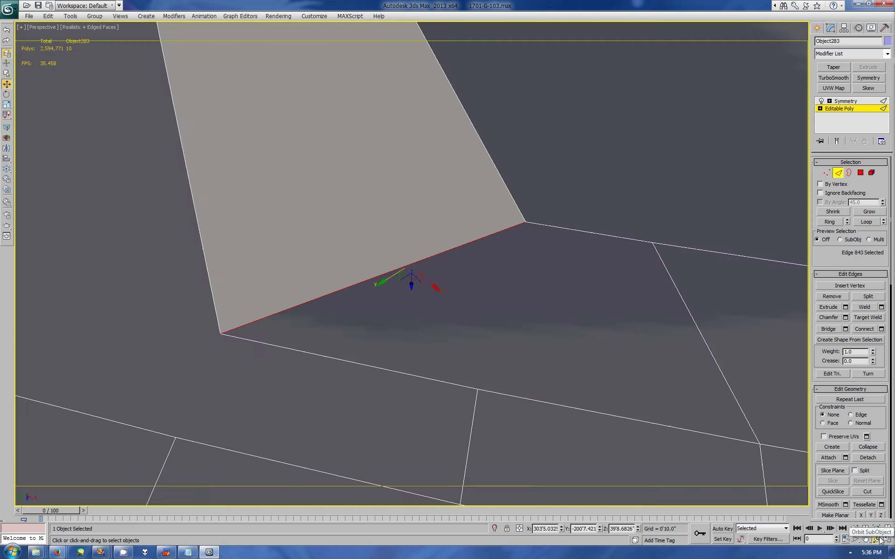
click(845, 318)
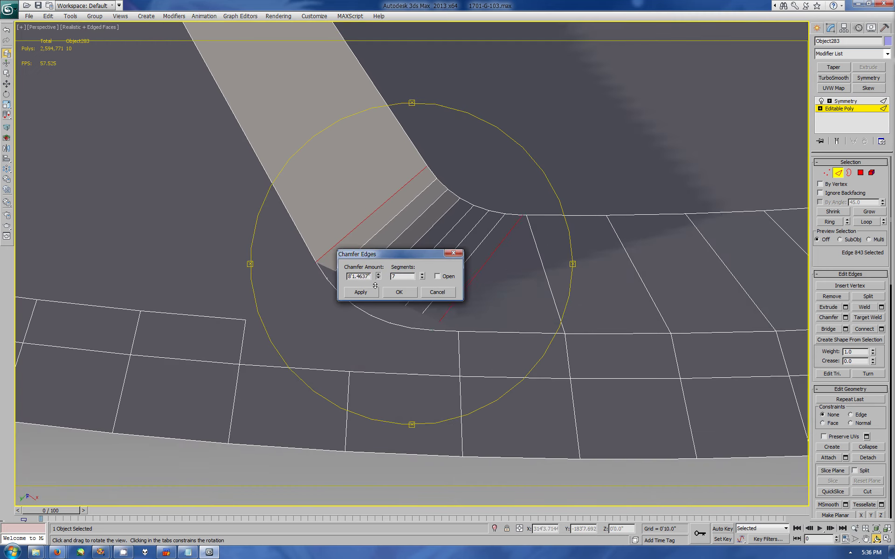
click(398, 293)
Connect pairs of corner vertices with new edges to divide the rounded corner evenly
click(826, 172)
key(w)
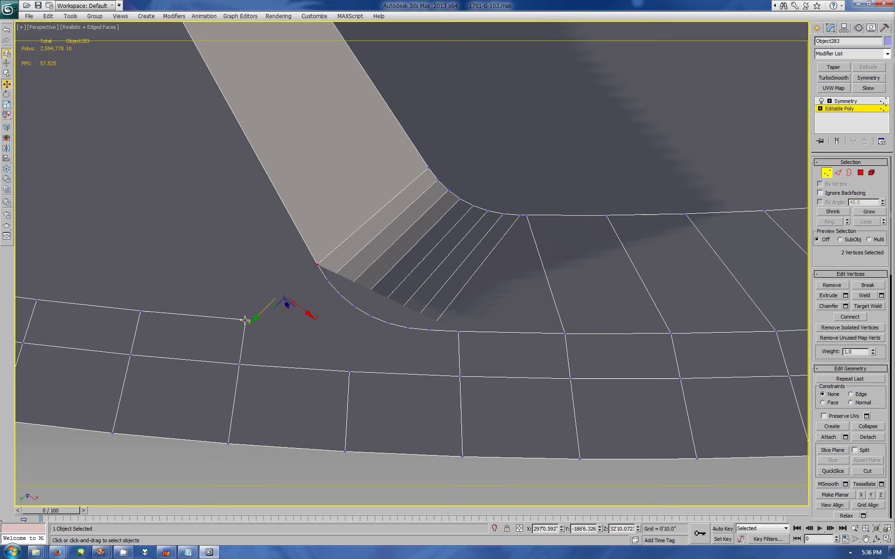
key(ctrl+shift+e)
key(2)
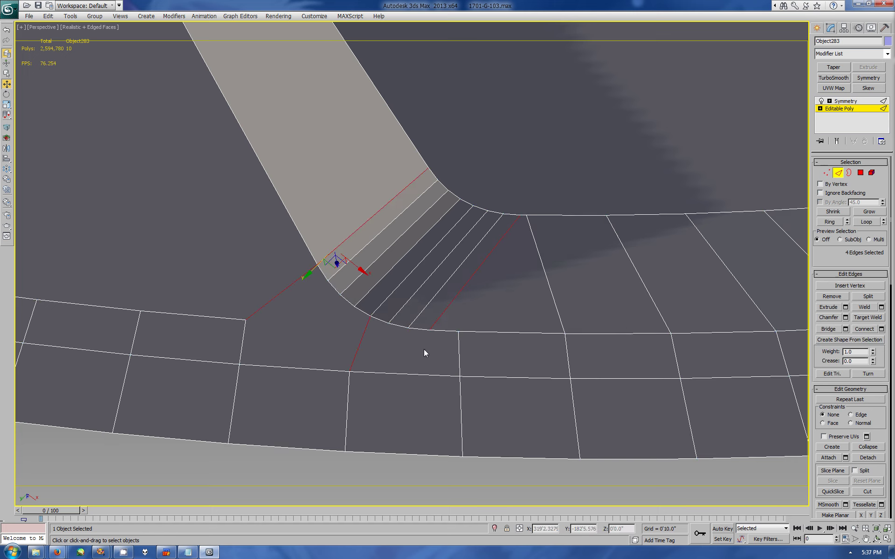
click(491, 246)
key(4)
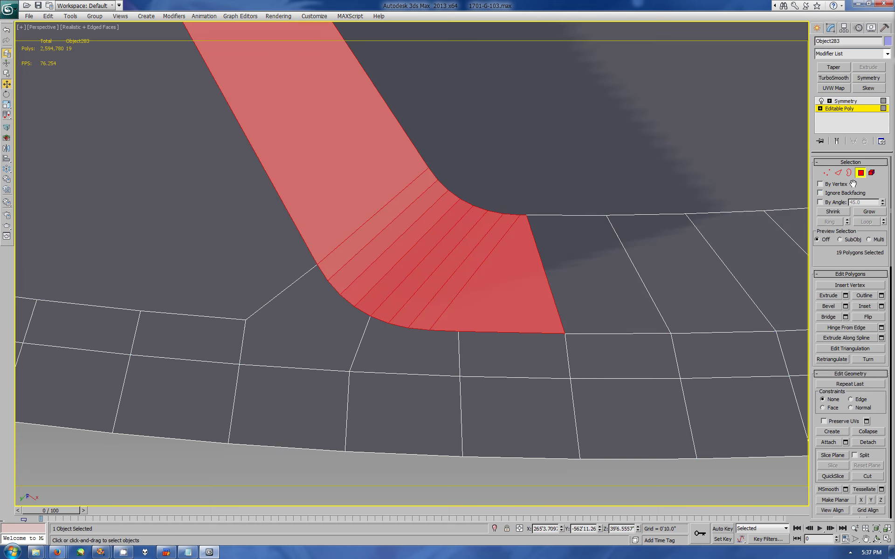
key(1)
click(839, 173)
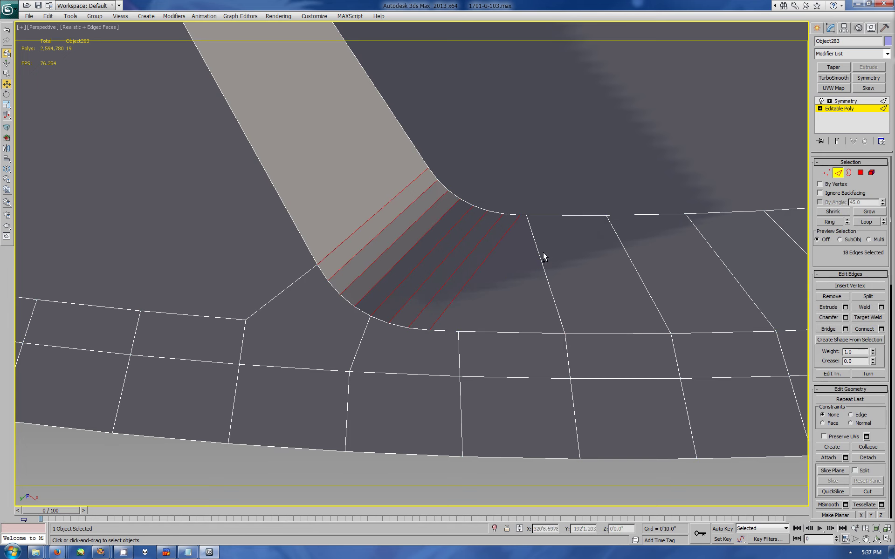
key(alt+ctrl+z)
Create a test sphere centred on the saucer disc and align it to the disc's pivot
ctrl+click(860, 172)
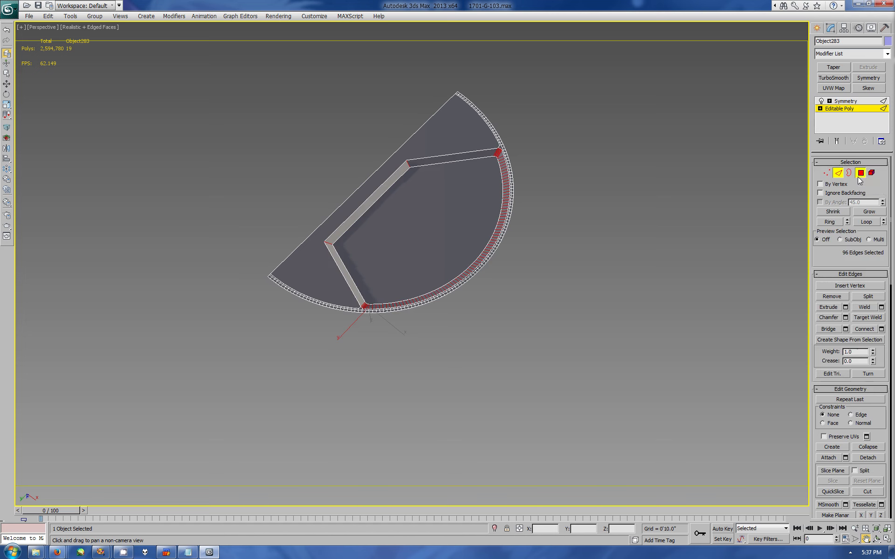
scroll(837, 442, down, 10)
click(817, 28)
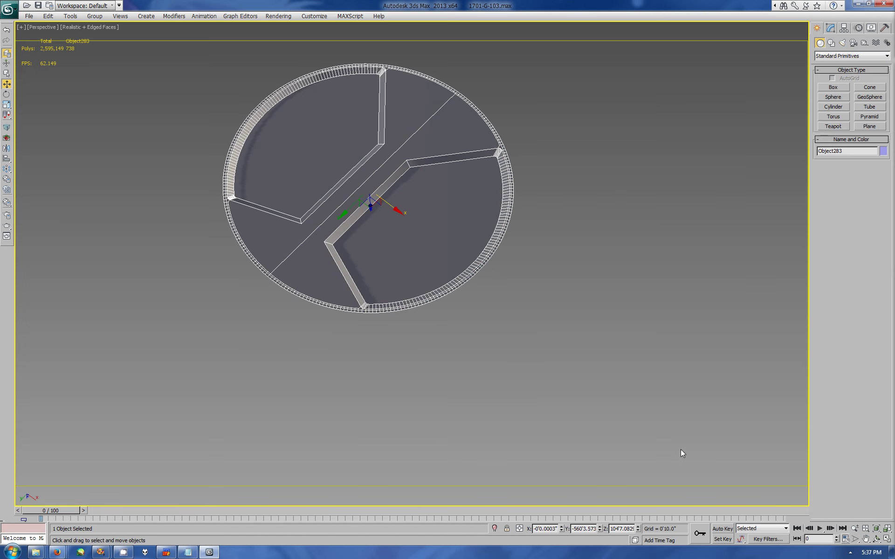
click(876, 538)
drag(409, 326, 399, 351)
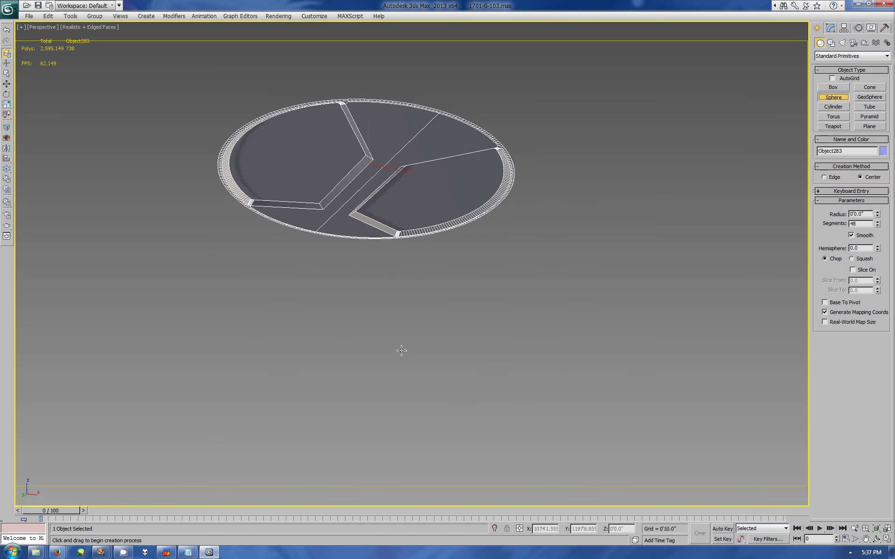
key(alt+w)
drag(157, 112, 351, 232)
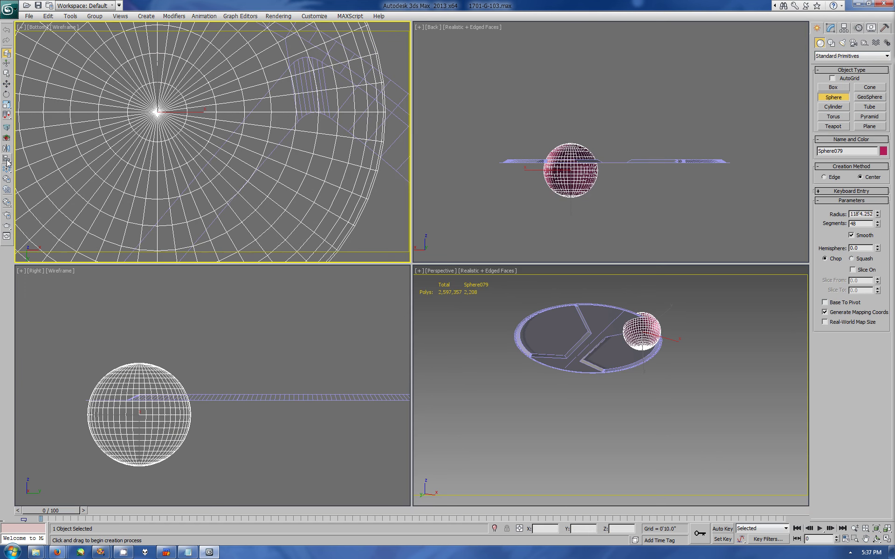
click(283, 402)
click(449, 351)
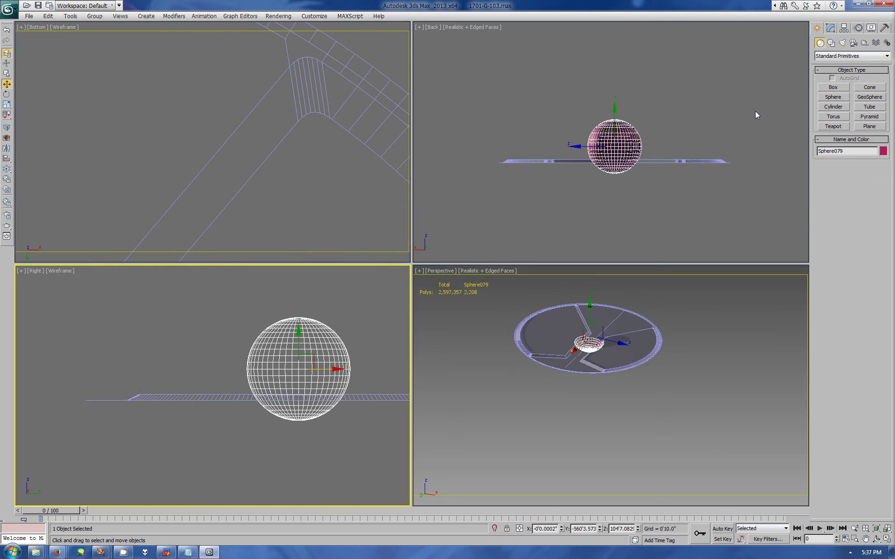
Unhide all parts of the ship and select the new sphere in the Perspective view
click(858, 28)
click(851, 303)
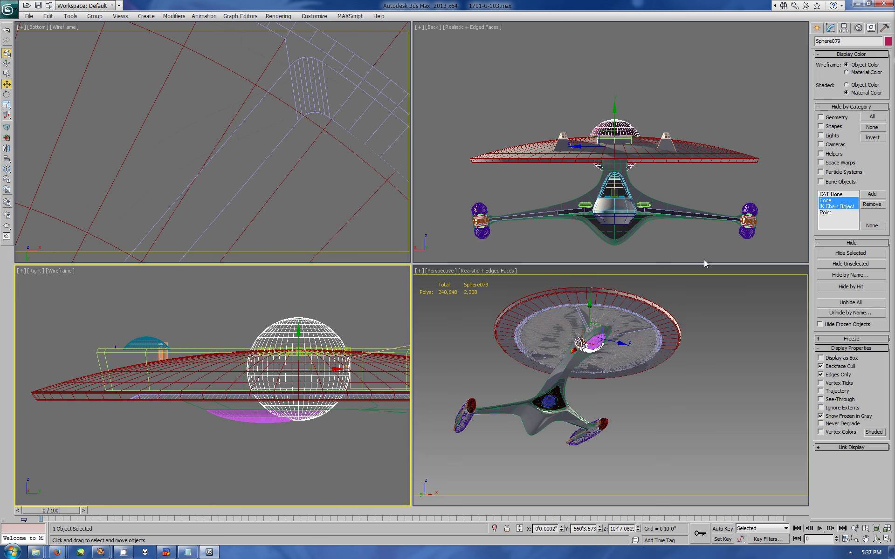
click(563, 318)
click(580, 344)
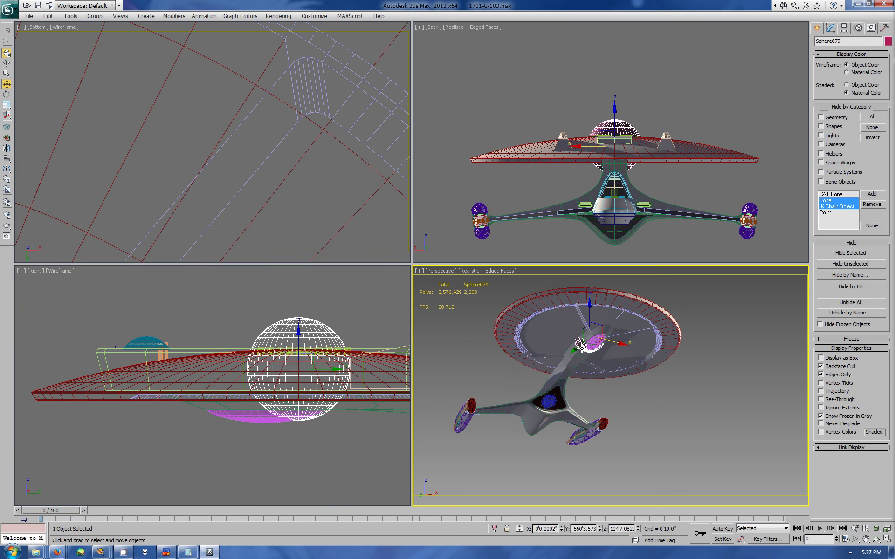
click(876, 539)
click(887, 540)
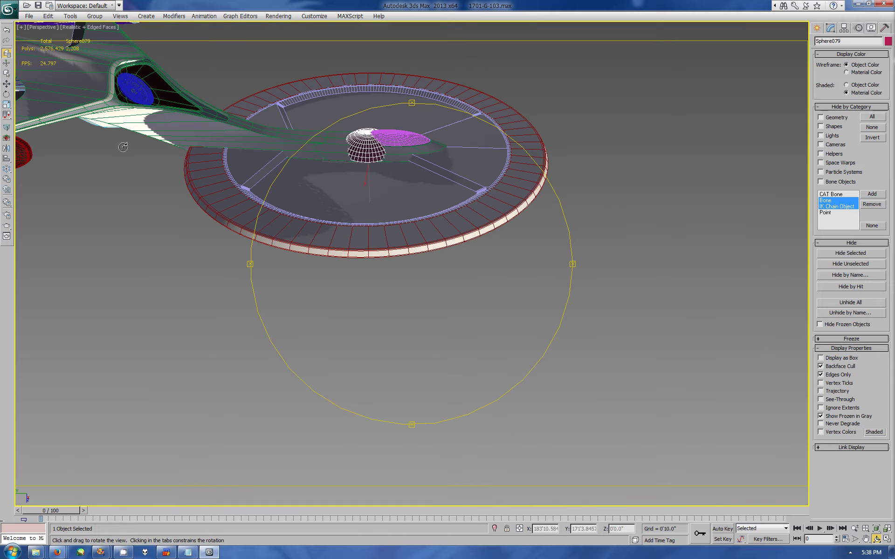
key(r)
Scale the test sphere flat vertically into a disc under the saucer
click(831, 28)
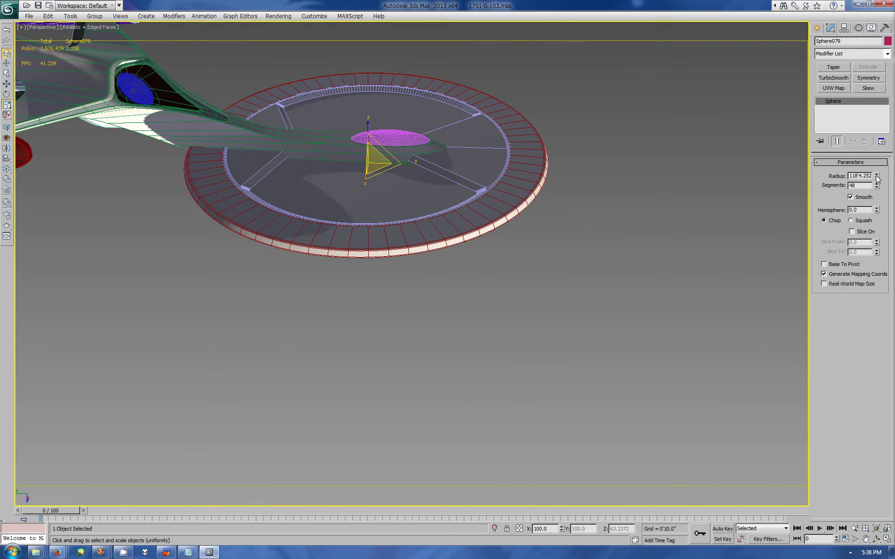
drag(366, 156, 368, 182)
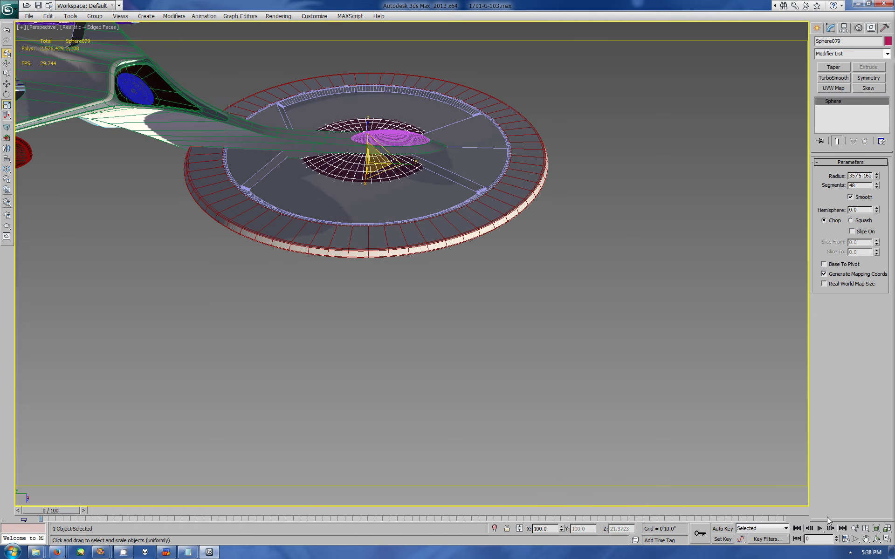
click(877, 540)
key(z)
drag(588, 370, 359, 369)
key(alt+w)
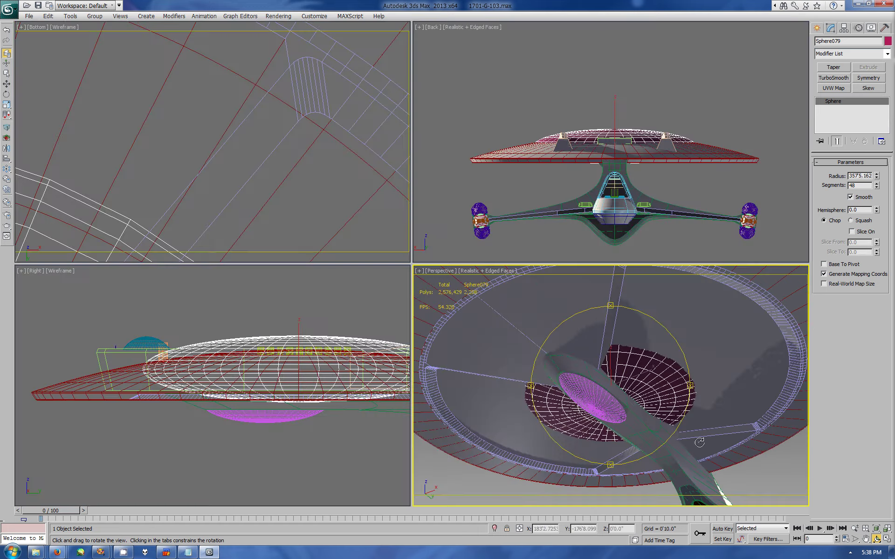
Set the test sphere's Hemisphere amount to 0.7 with Chop
click(851, 221)
mouse_move(876, 210)
mouse_down()
mouse_move(876, 177)
mouse_move(877, 213)
mouse_up()
click(824, 220)
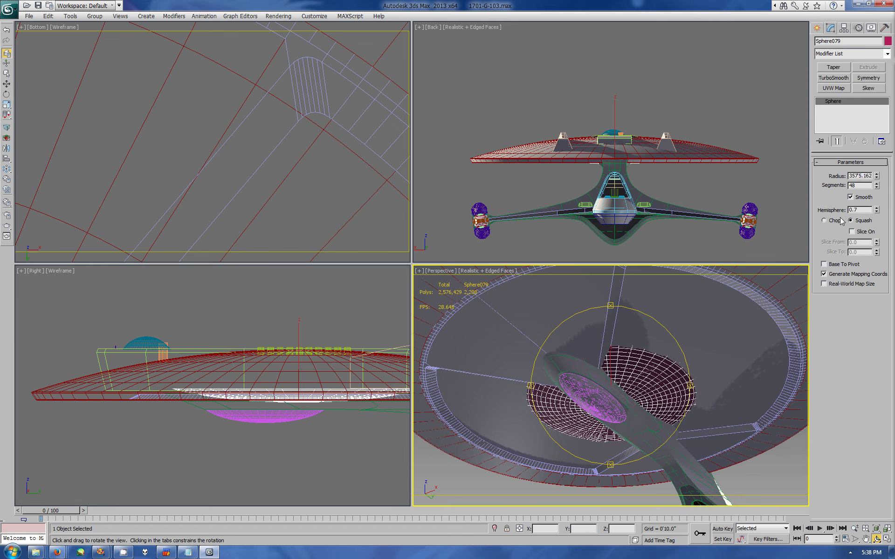
mouse_move(662, 354)
mouse_down()
mouse_move(670, 380)
mouse_move(92, 102)
mouse_up()
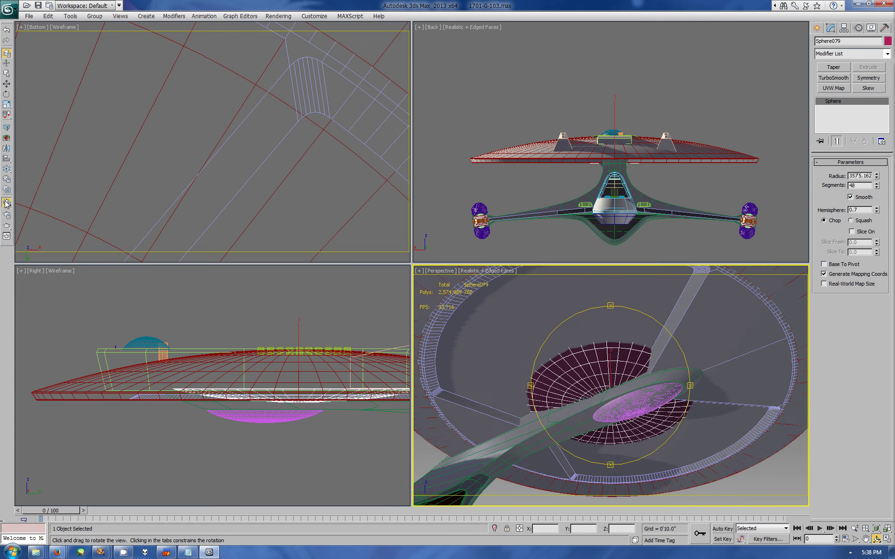
drag(662, 354, 708, 414)
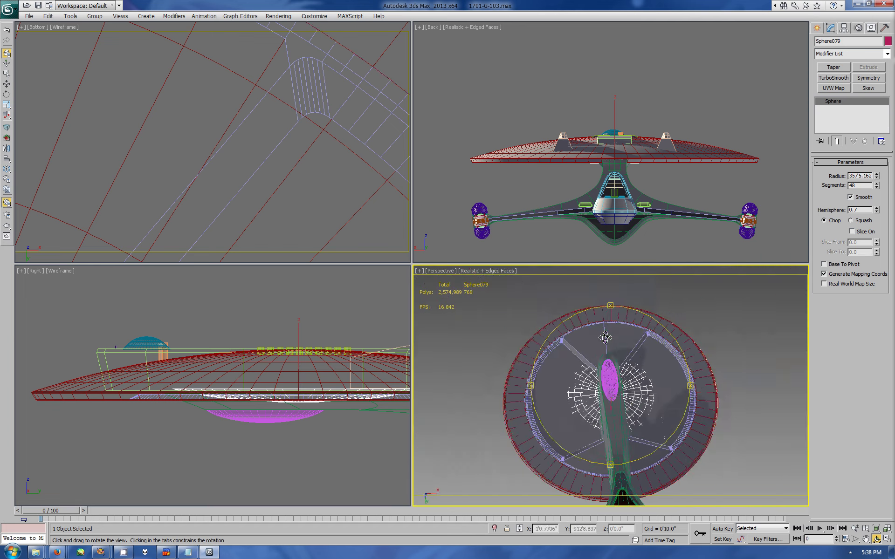
key(alt+w)
Adjust the test dome's radius and squash it flatter under the saucer
drag(877, 176, 877, 169)
mouse_move(467, 187)
mouse_down()
mouse_move(452, 99)
mouse_move(448, 112)
mouse_up()
key(r)
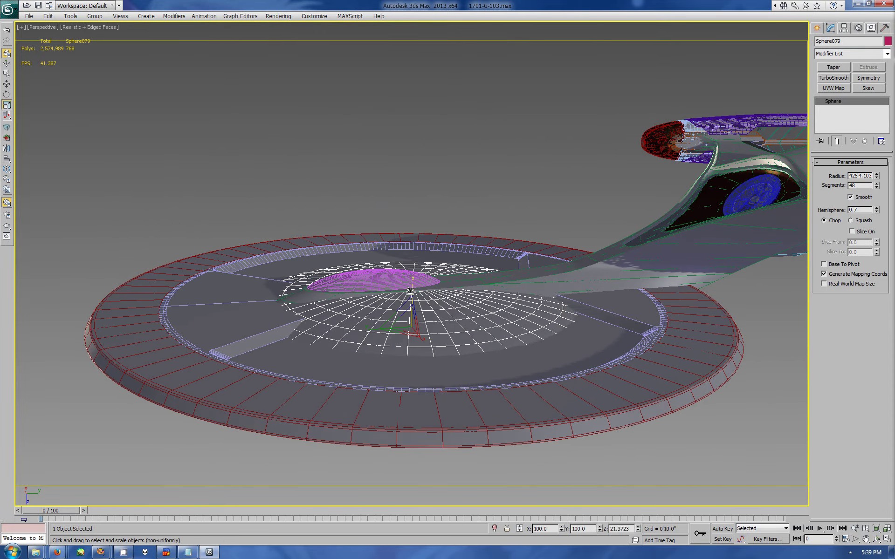
drag(410, 291, 406, 294)
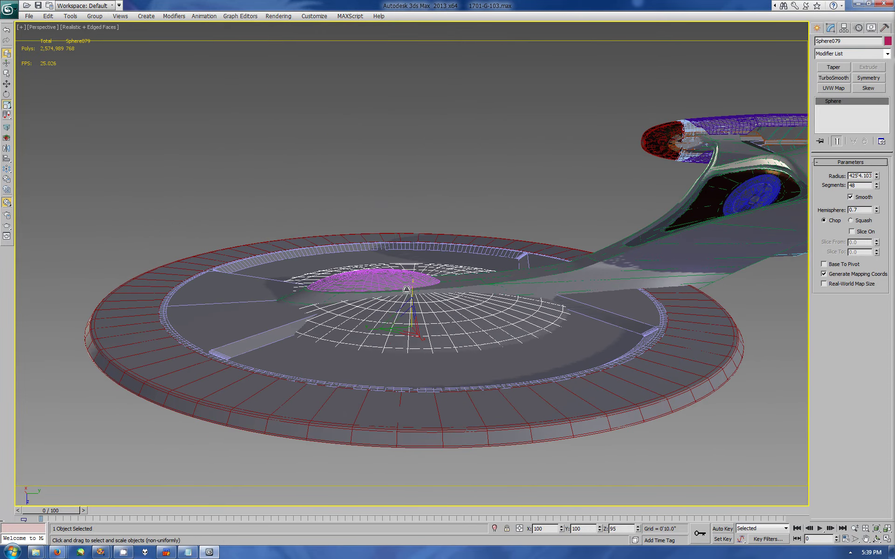
click(876, 540)
drag(517, 178, 524, 264)
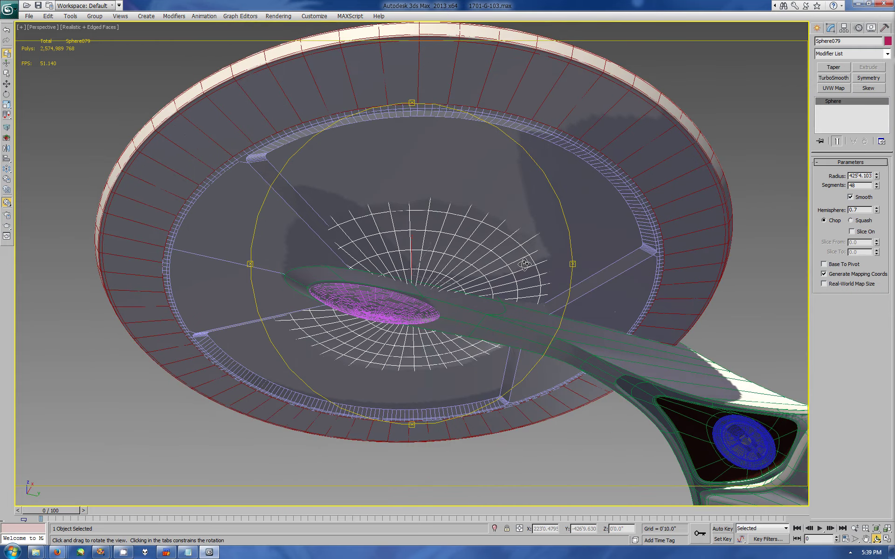
mouse_move(442, 261)
mouse_down()
mouse_move(418, 235)
mouse_move(420, 289)
mouse_up()
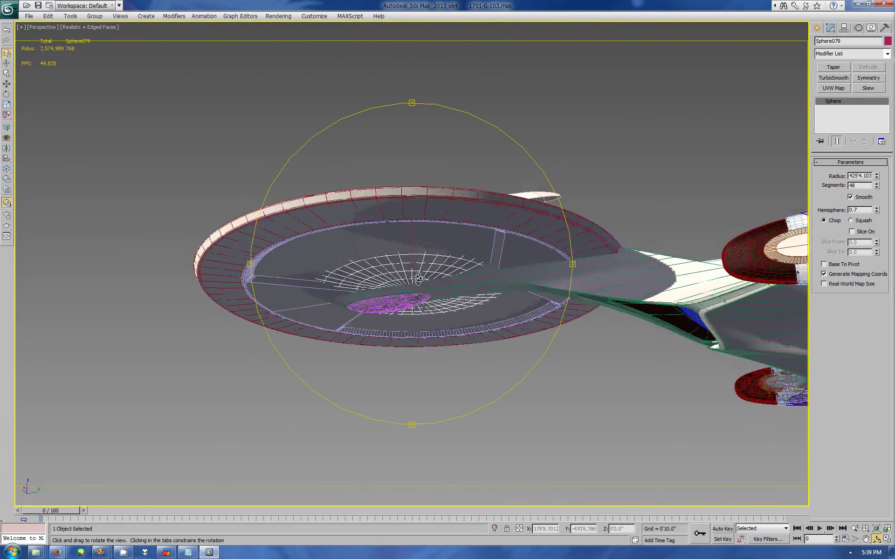
Turn off Edged Faces, delete the test dome, and select the original dome Sphere057
click(89, 27)
click(132, 69)
mouse_move(355, 242)
mouse_down()
mouse_move(351, 282)
mouse_move(365, 279)
mouse_move(344, 254)
mouse_move(370, 355)
mouse_move(343, 354)
mouse_move(397, 328)
mouse_move(443, 365)
mouse_move(456, 348)
mouse_move(440, 341)
mouse_move(410, 364)
mouse_move(368, 303)
mouse_move(401, 345)
mouse_up()
key(Delete)
key(r)
click(400, 300)
click(876, 539)
Select the two large underside panel polygons and bevel them inward with negative height and outline
click(866, 539)
drag(464, 312, 352, 271)
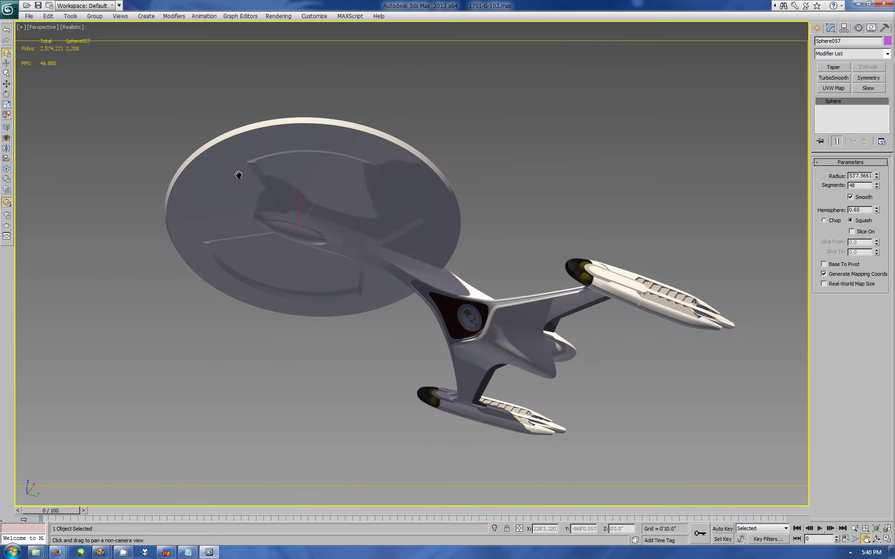
mouse_move(473, 399)
alt+middle_down()
mouse_move(450, 305)
mouse_move(427, 261)
mouse_move(438, 270)
alt+middle_up()
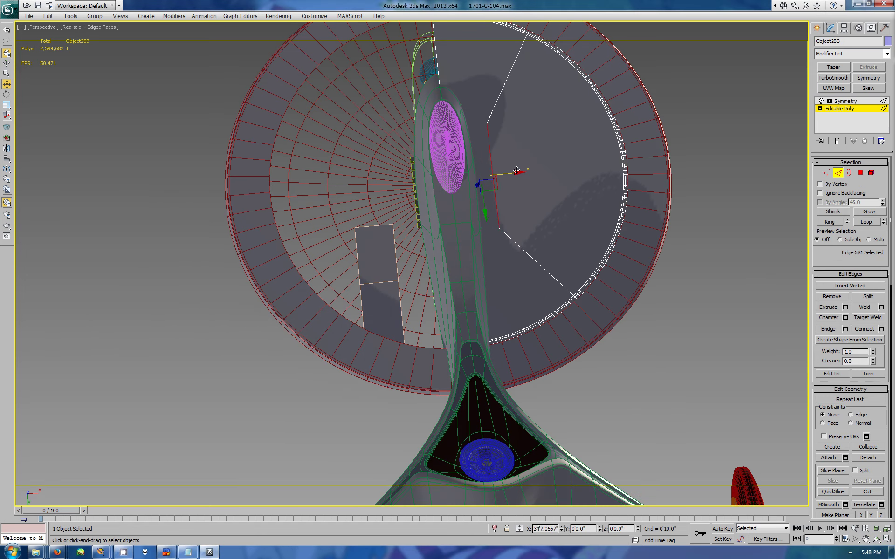
click(826, 172)
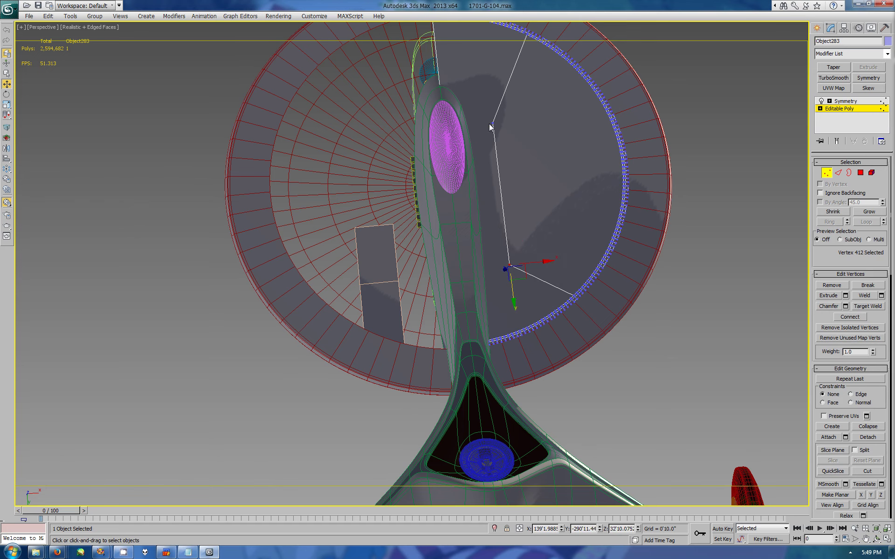
click(876, 539)
mouse_move(570, 279)
mouse_down()
mouse_move(481, 237)
mouse_move(401, 270)
mouse_move(420, 254)
mouse_up()
key(4)
key(w)
click(565, 200)
click(845, 306)
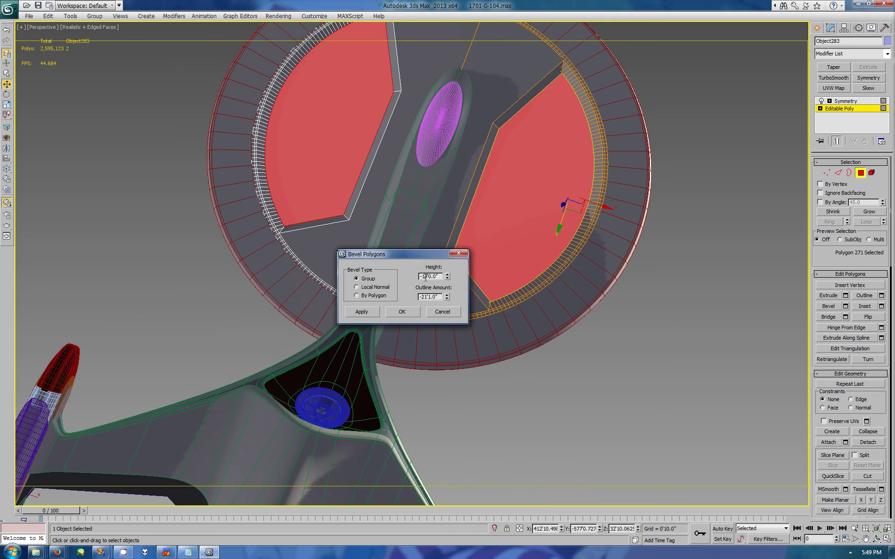
click(409, 316)
click(876, 539)
mouse_move(443, 326)
mouse_down()
mouse_move(360, 256)
mouse_move(442, 226)
mouse_move(485, 254)
mouse_move(820, 328)
mouse_up()
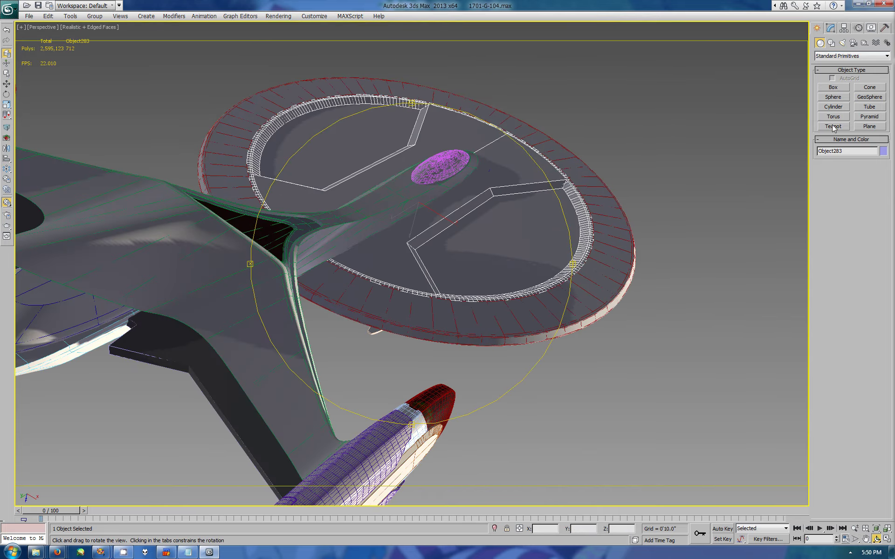
Isolate the saucer in Bottom view and connect the two corner vertices with a new edge
click(870, 28)
key(alt+q)
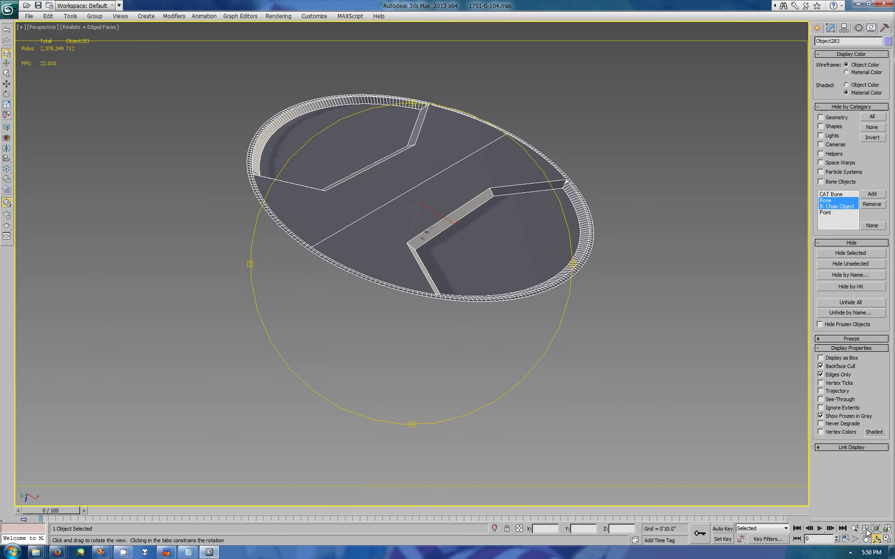
click(887, 540)
click(865, 539)
drag(595, 317, 525, 238)
scroll(448, 279, down, 5)
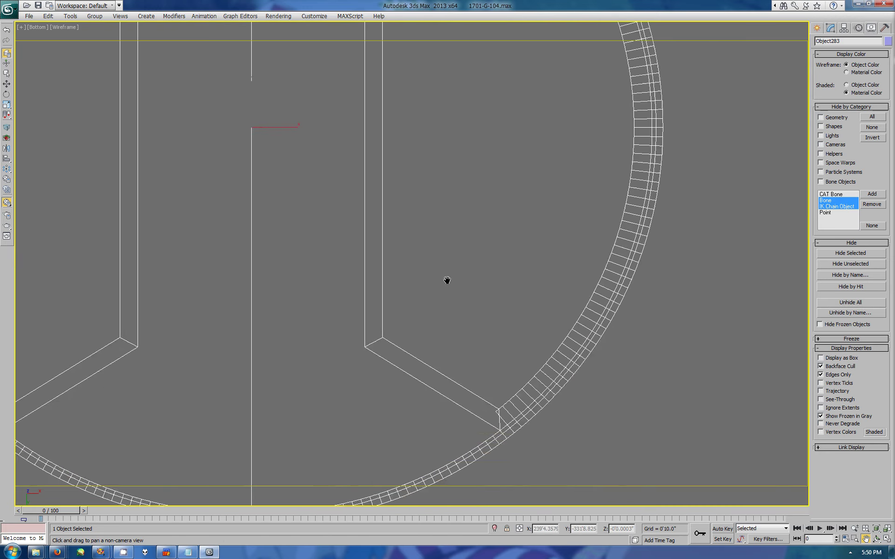
scroll(499, 304, up, 5)
scroll(500, 304, up, 3)
click(830, 28)
key(1)
key(w)
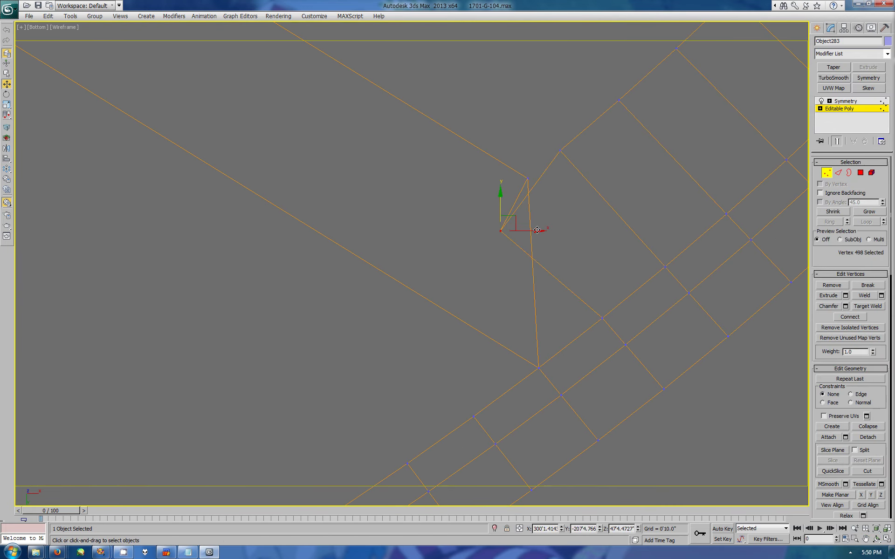
key(ctrl+shift+e)
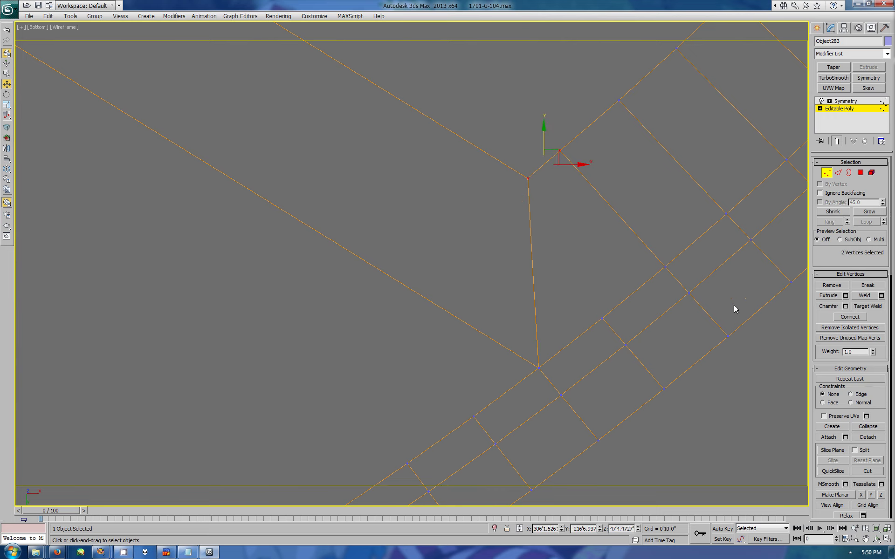
Select the new vertical edge and try a trial chamfer, then cancel it
key(2)
click(529, 230)
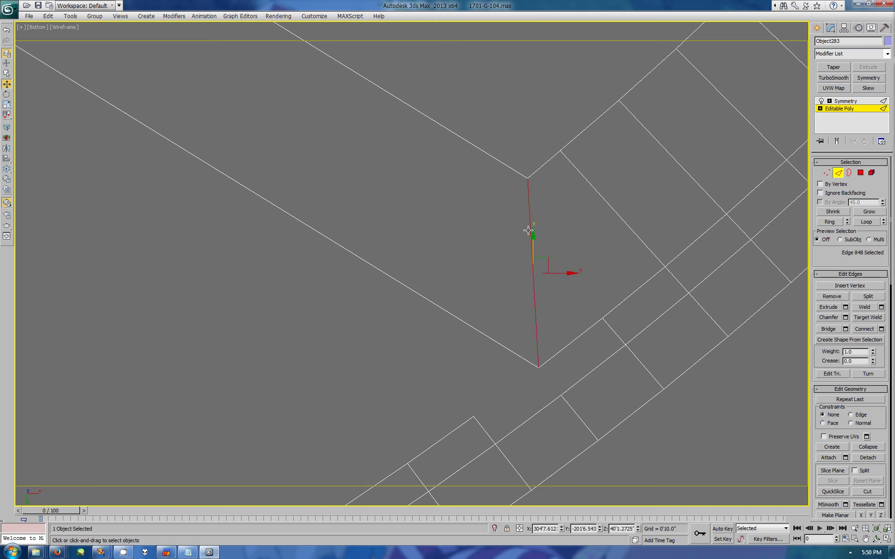
click(845, 318)
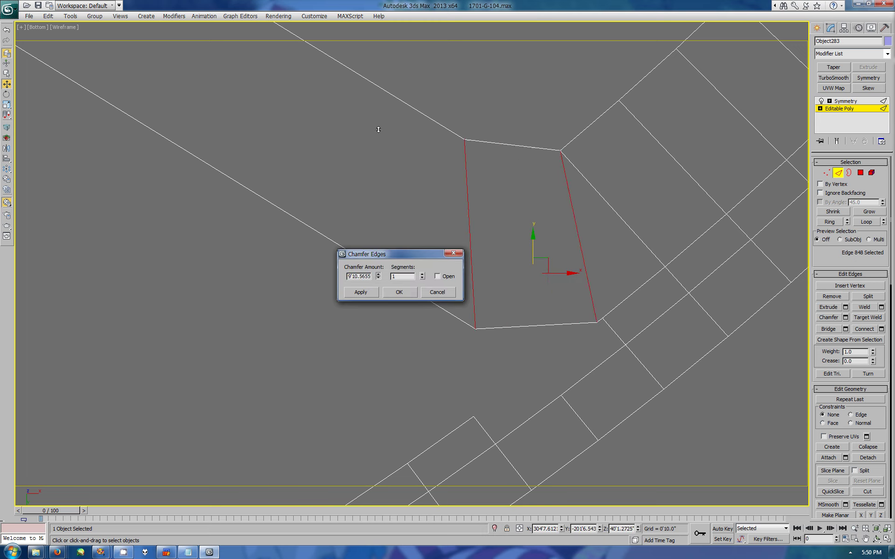
drag(381, 278, 378, 275)
right_click(378, 276)
key(Escape)
Chamfer the vertical edge at the channel bend into a rounded curve of about 7 segments
click(584, 178)
click(548, 267)
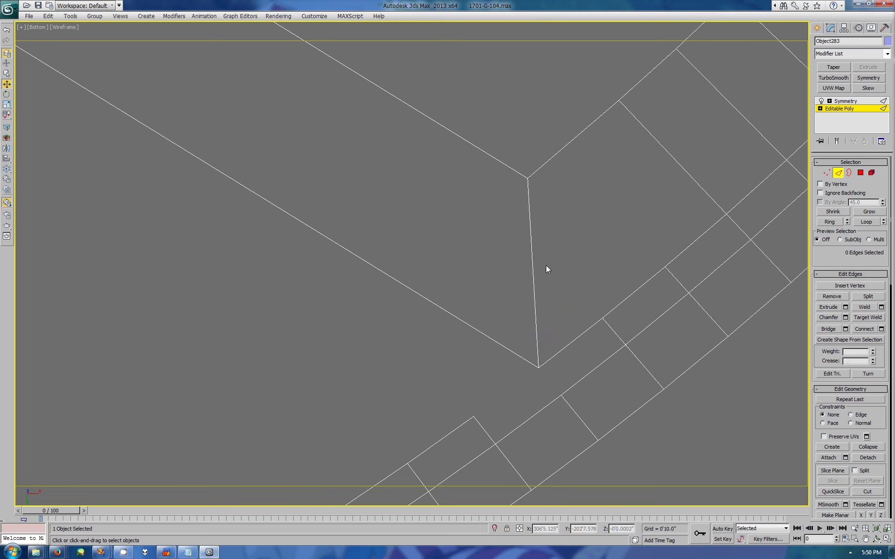
click(531, 242)
click(845, 318)
drag(378, 276, 374, 236)
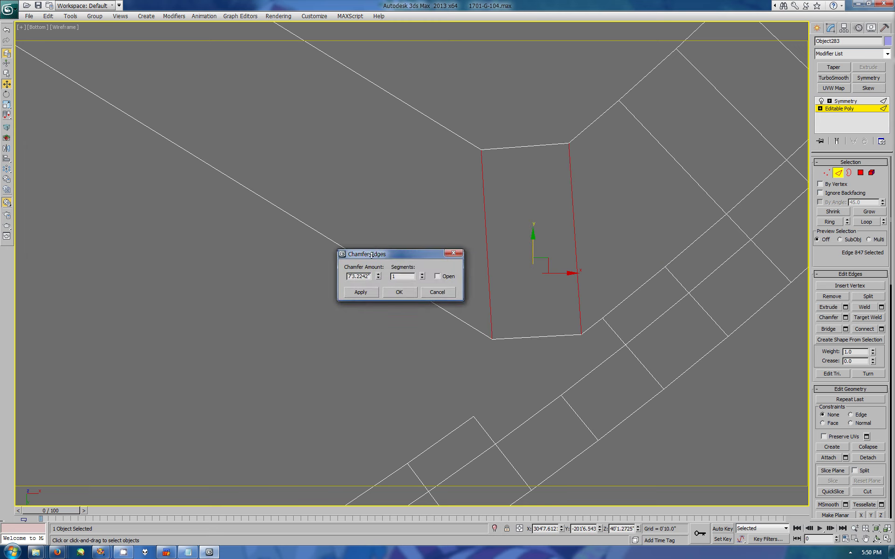
click(422, 274)
key(Return)
Delete the leftover corner vertices near the chamfered bend
key(1)
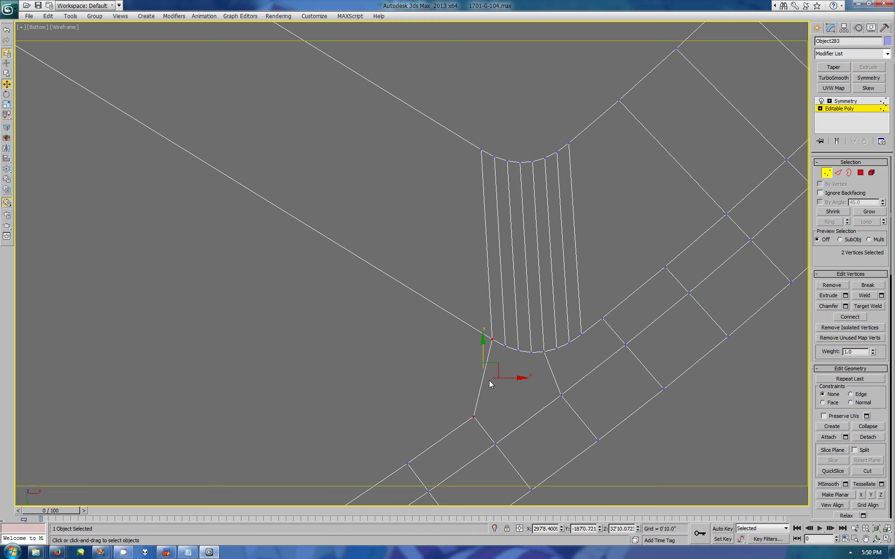
scroll(489, 383, down, 10)
scroll(518, 289, up, 3)
scroll(482, 275, up, 3)
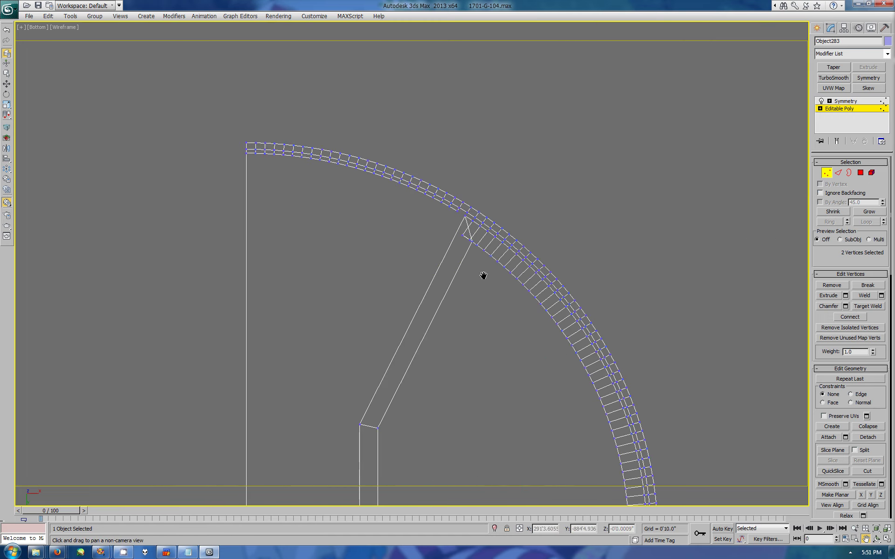
scroll(465, 212, up, 4)
drag(465, 196, 534, 257)
key(BackSpace)
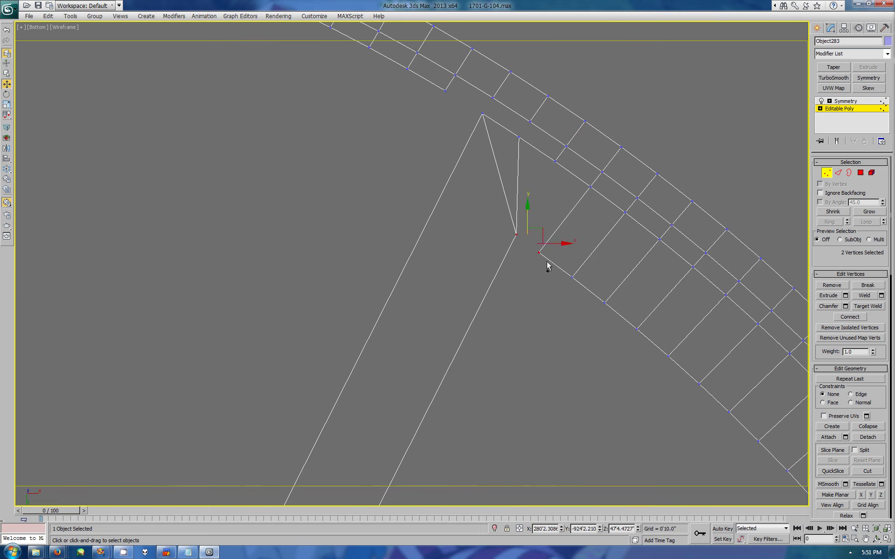
Chamfer the rim corner edge where the channel meets the saucer rim, using a narrower width
key(2)
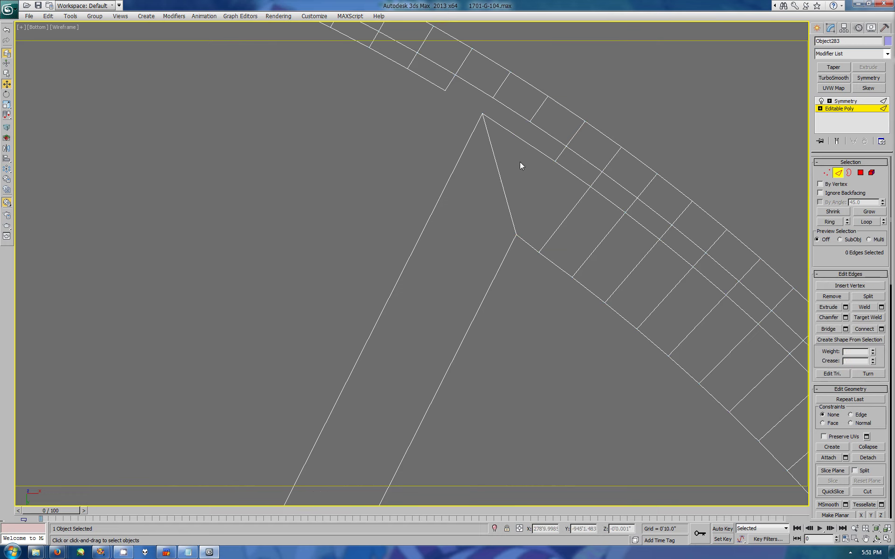
key(1)
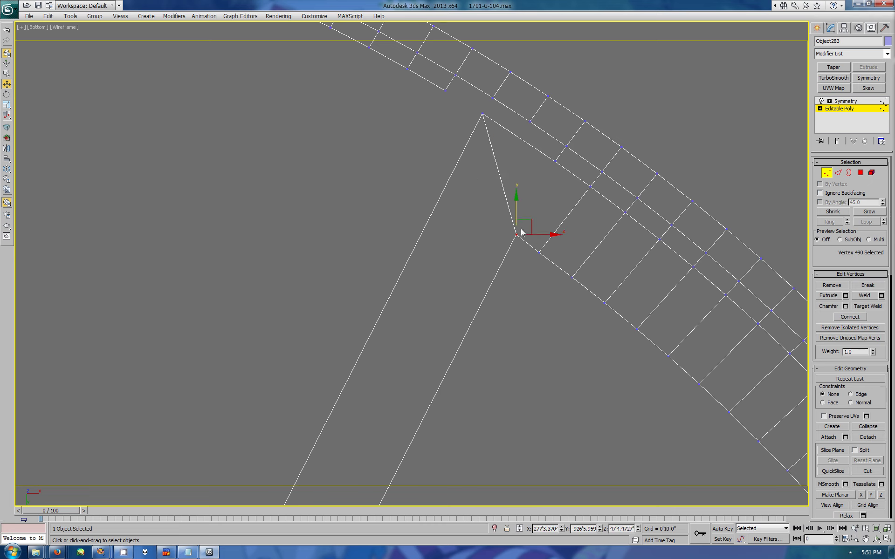
key(2)
click(846, 317)
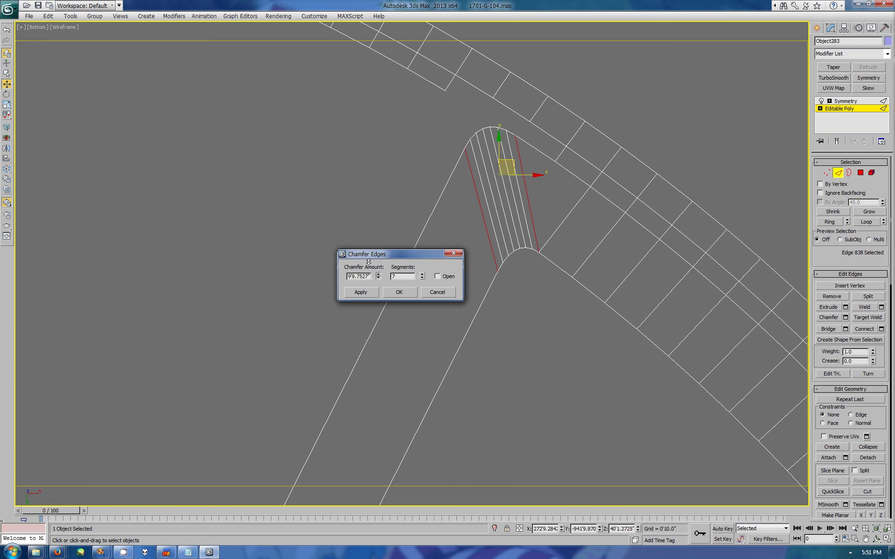
drag(378, 277, 378, 298)
key(Return)
Check the vertices at the rounded corner and channel-rim junction, then clear the selection
key(1)
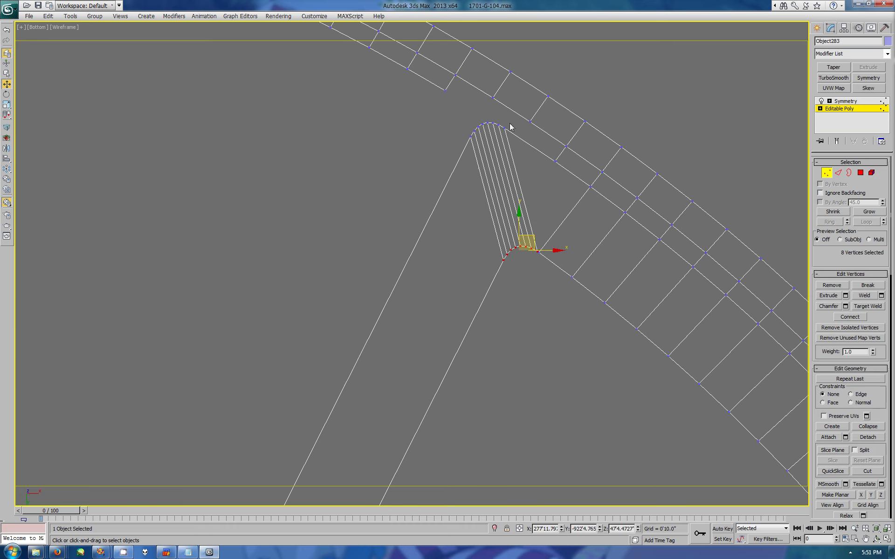
click(471, 137)
ctrl+click(445, 90)
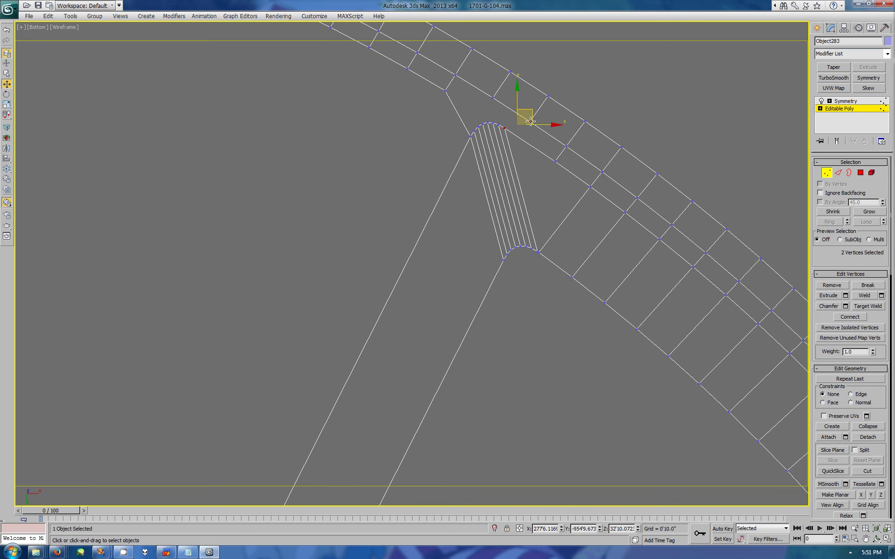
click(492, 97)
ctrl+click(488, 122)
click(548, 270)
scroll(548, 271, down, 10)
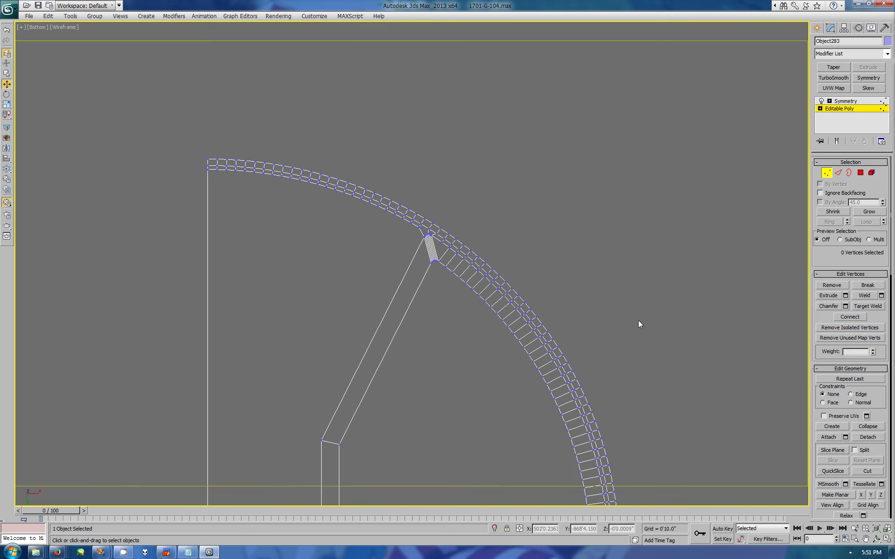
Return to the four-view layout and maximize the Perspective view
click(876, 539)
key(alt+w)
drag(606, 373, 597, 383)
click(222, 132)
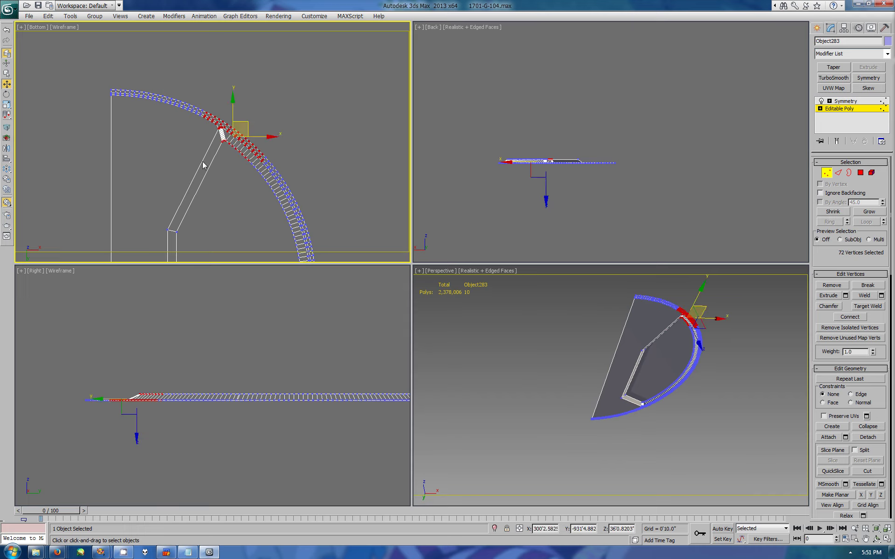
right_click(606, 373)
key(alt+w)
Set Perspective to Realistic shading without edges and orbit to inspect the recessed channel
click(89, 26)
click(103, 140)
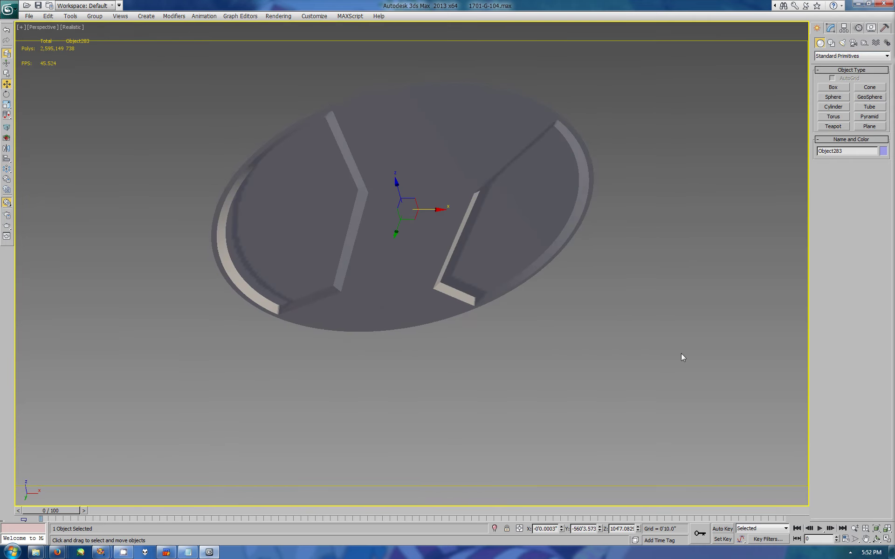
click(877, 539)
mouse_move(399, 253)
mouse_down()
mouse_move(325, 389)
mouse_move(410, 298)
mouse_move(304, 169)
mouse_move(309, 223)
mouse_move(533, 206)
mouse_move(393, 283)
mouse_move(606, 187)
mouse_up()
Chamfer the channel's lower bend edge with 6 segments
click(830, 28)
click(838, 173)
key(w)
click(572, 228)
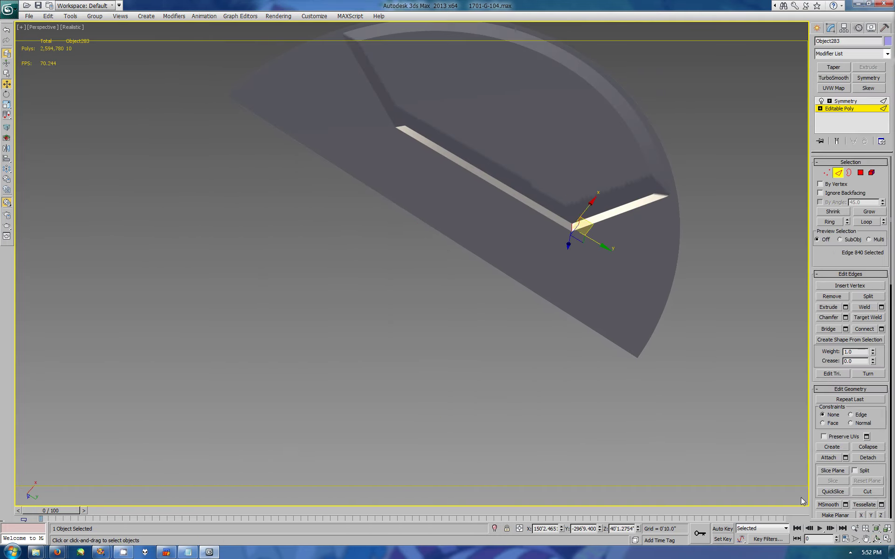
key(alt+w)
key(alt+w)
scroll(506, 298, up, 5)
middle_drag(506, 298, 540, 237)
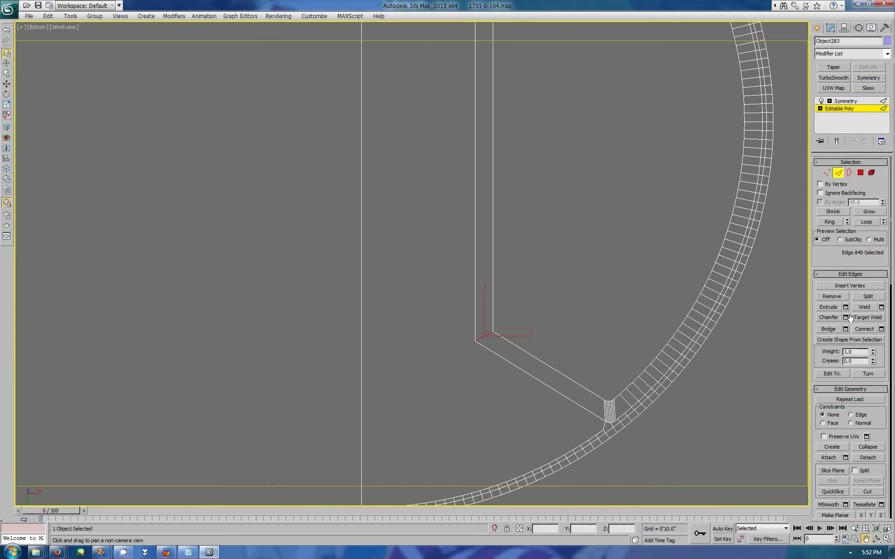
right_click(397, 275)
click(430, 283)
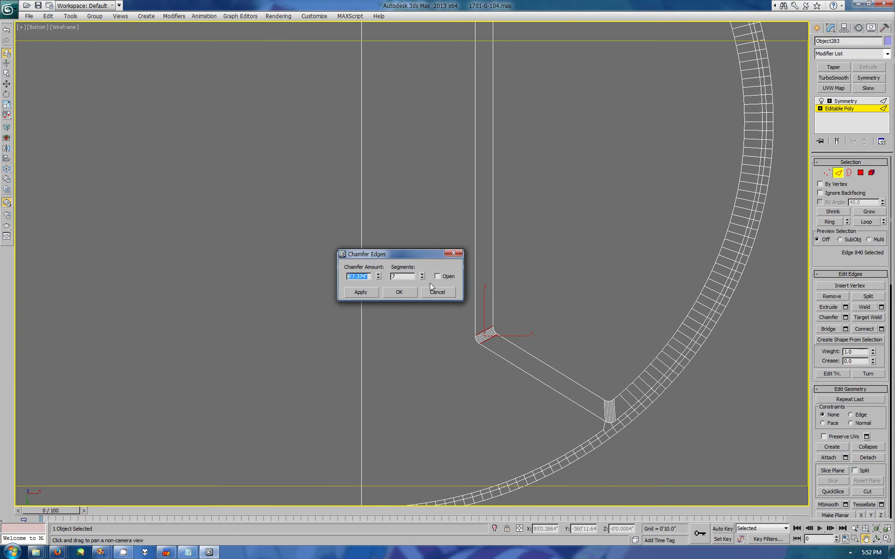
click(387, 286)
Return to the Bottom view and chamfer the upper channel bend edge with 8 segments
key(ctrl+r)
drag(557, 216, 584, 357)
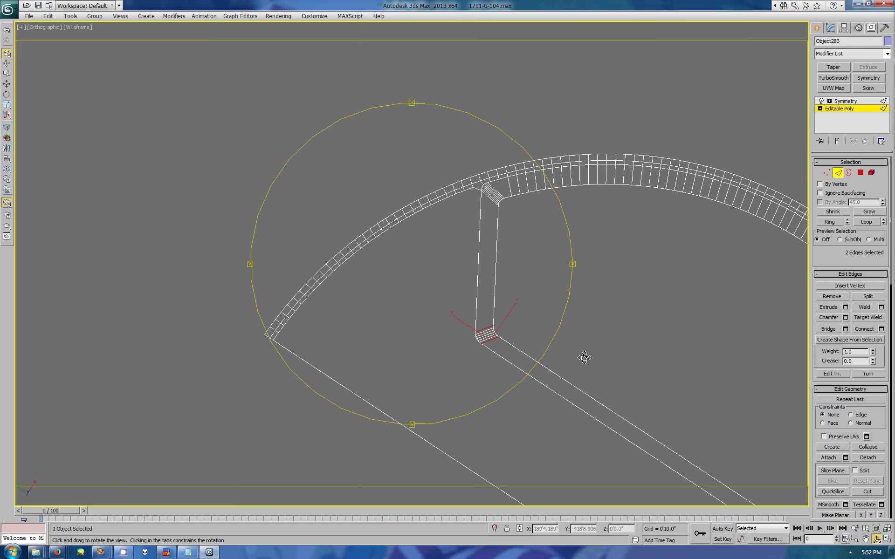
key(t)
right_click(563, 309)
key(b)
key(w)
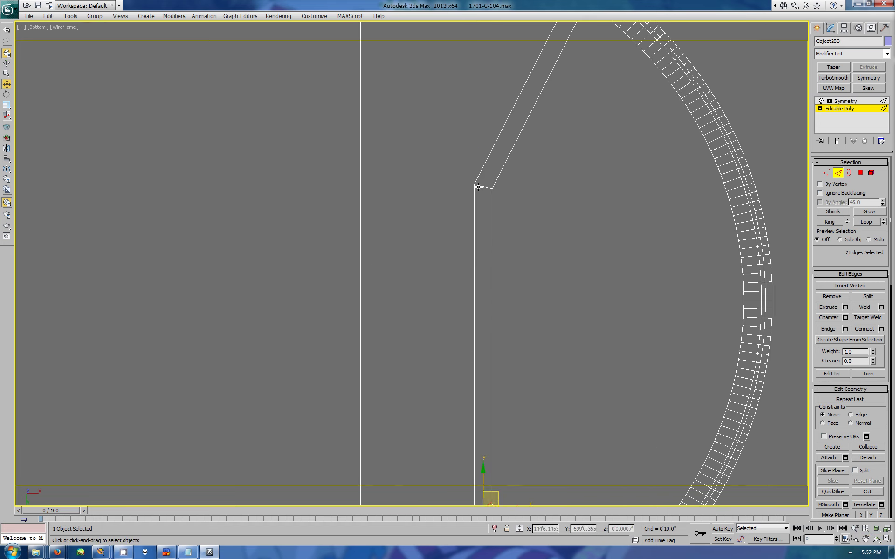
click(478, 187)
click(845, 318)
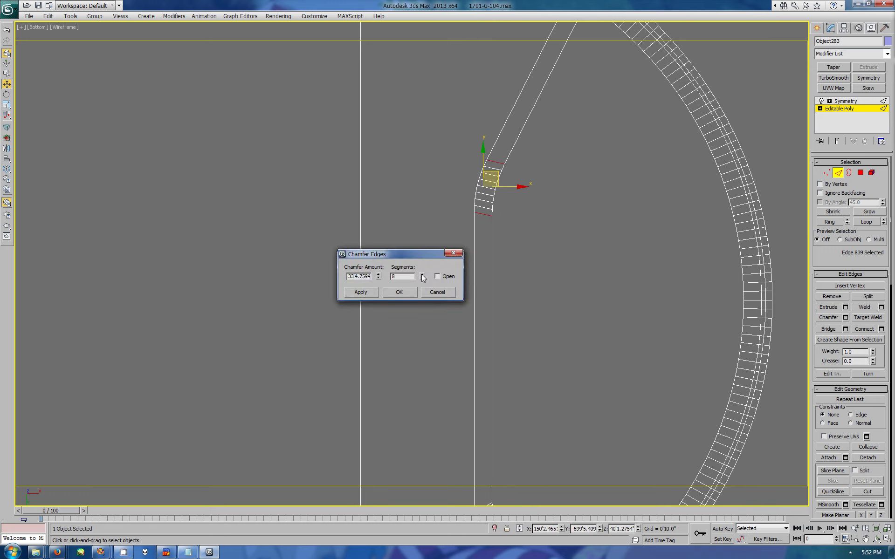
key(Return)
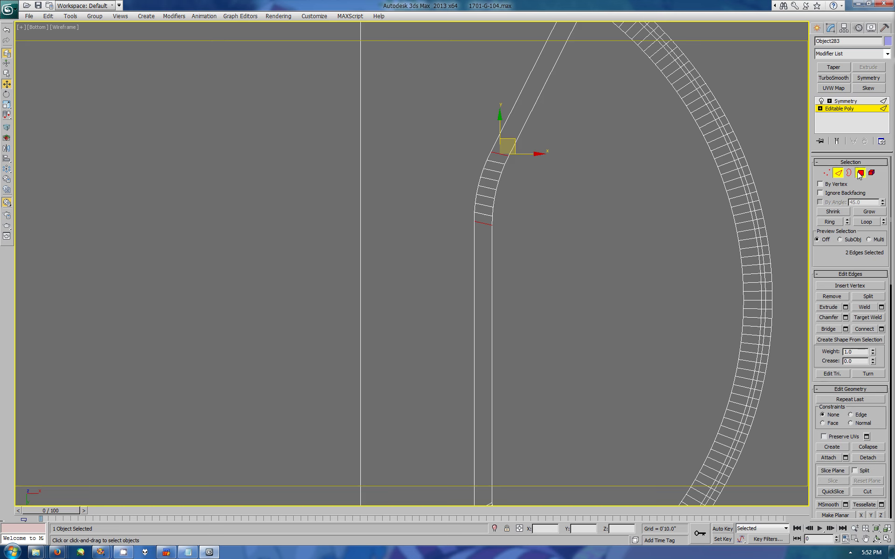
Unhide all hidden parts of the ship from the Display panel
click(859, 175)
click(871, 28)
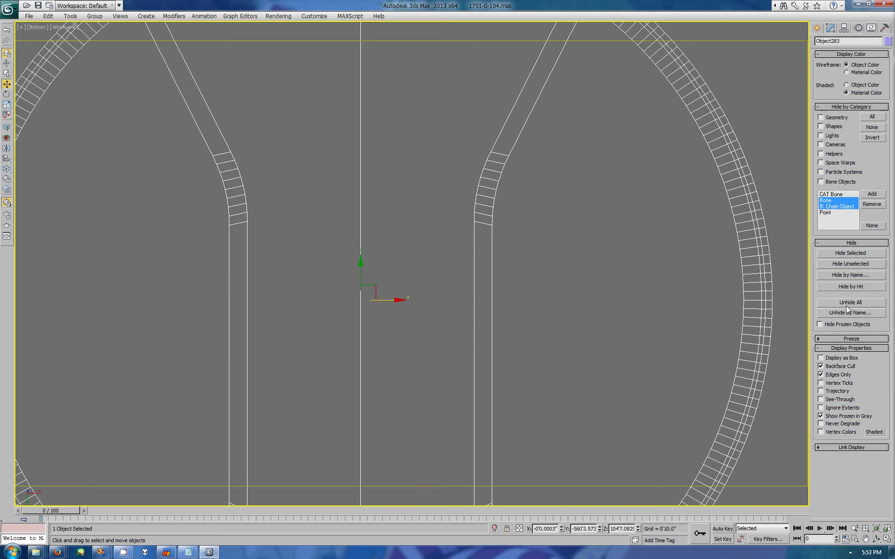
click(848, 303)
Maximize the Perspective view and orbit it to look up at the saucer underside
click(887, 539)
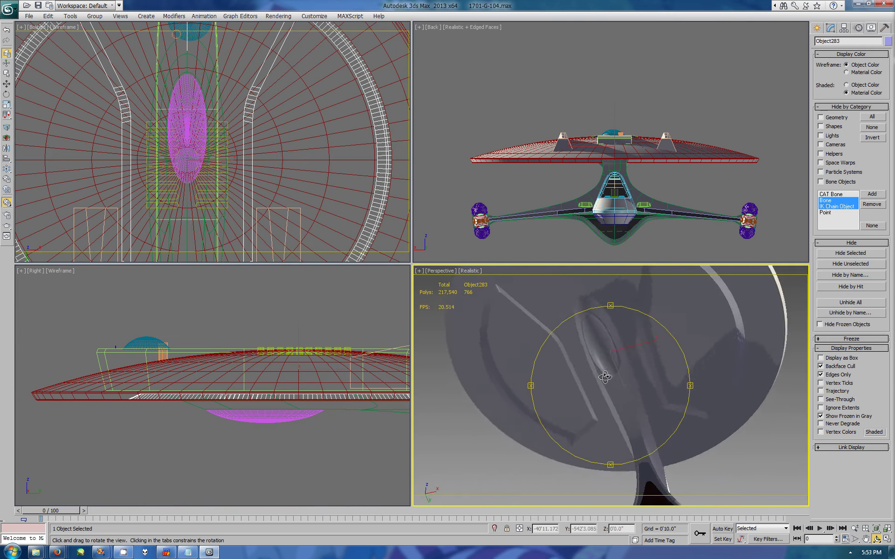
mouse_move(606, 387)
mouse_down()
mouse_move(659, 391)
mouse_move(620, 380)
mouse_up()
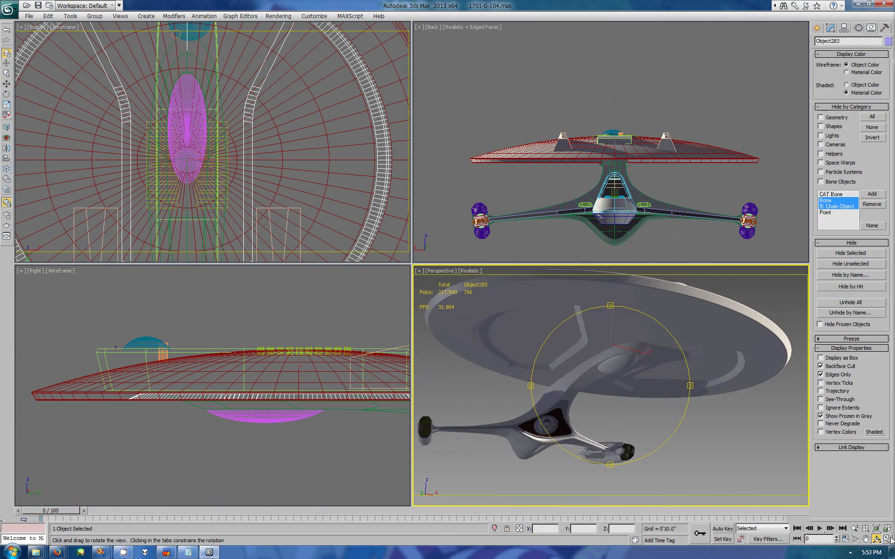
key(alt+w)
mouse_move(515, 261)
mouse_down()
mouse_move(507, 237)
mouse_move(497, 261)
mouse_move(466, 289)
mouse_move(261, 247)
mouse_move(259, 307)
mouse_move(386, 320)
mouse_move(393, 330)
mouse_move(397, 280)
mouse_up()
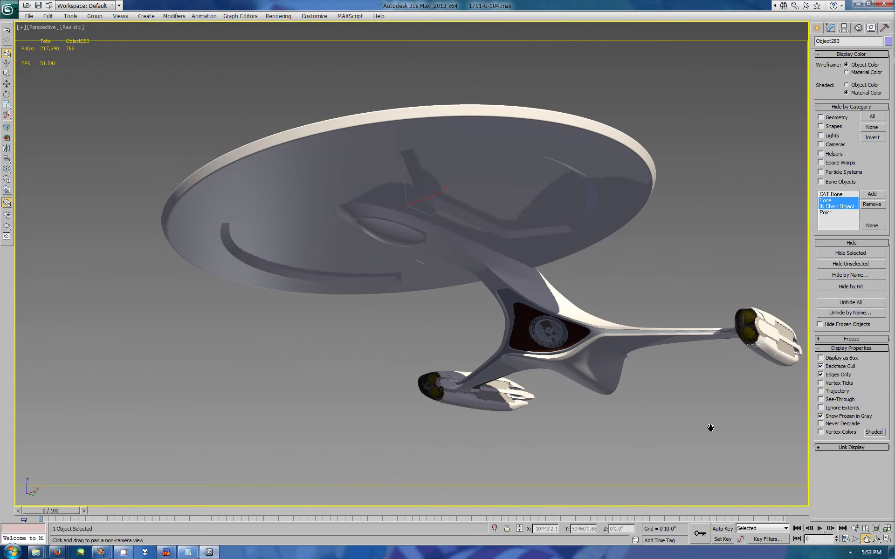
Copy and paste the UVW Map modifier in the stack of the sphere under the saucer
click(665, 285)
click(830, 28)
right_click(824, 105)
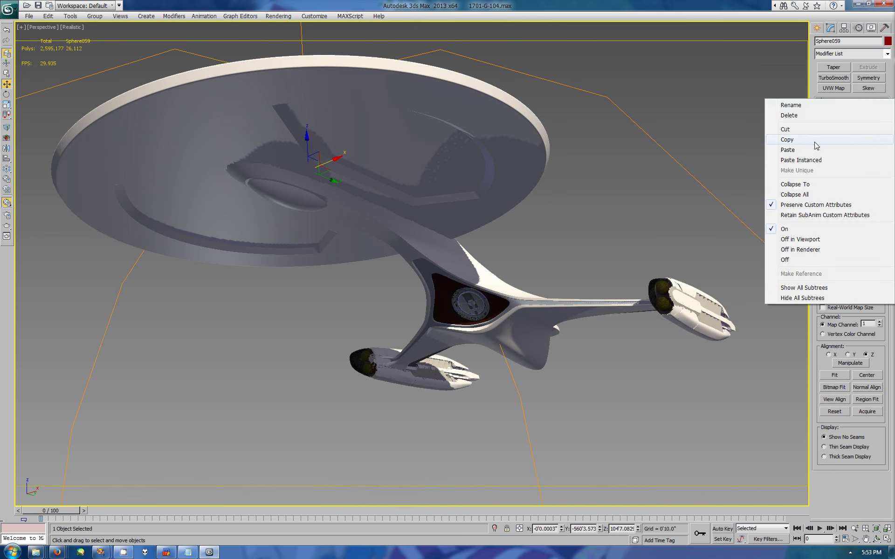
click(824, 105)
right_click(824, 105)
click(820, 151)
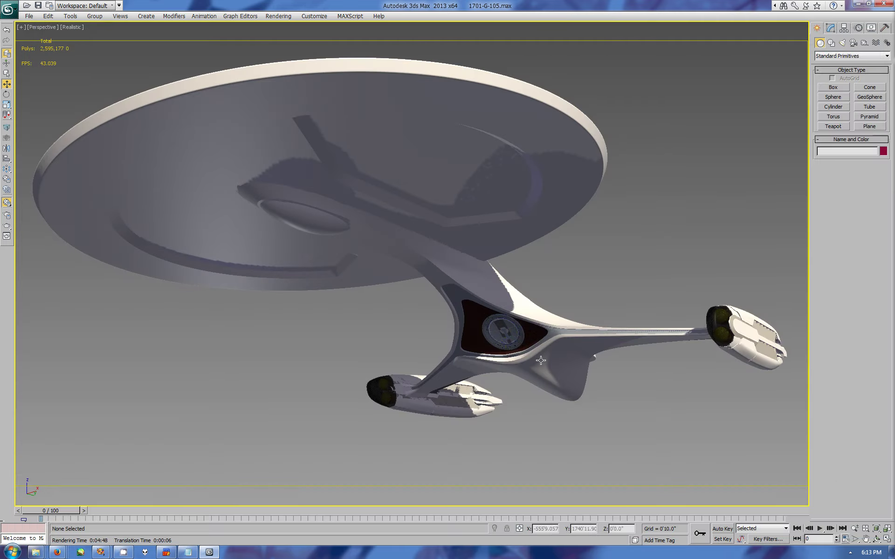
Close the render window and orbit around the ship to view the saucer top
click(866, 539)
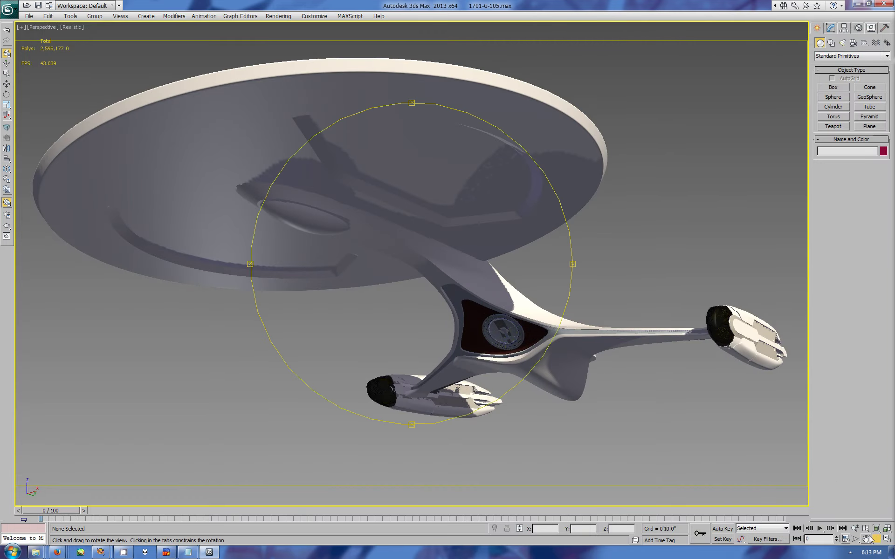
drag(536, 327, 428, 286)
mouse_move(355, 322)
mouse_down()
mouse_move(333, 268)
mouse_move(405, 273)
mouse_move(462, 251)
mouse_move(345, 230)
mouse_move(427, 270)
mouse_up()
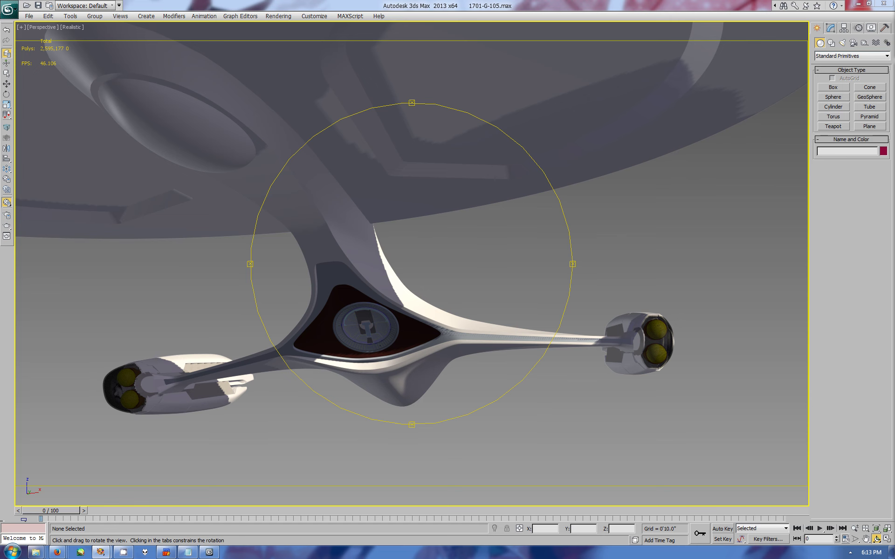
mouse_move(412, 364)
mouse_down()
mouse_move(372, 315)
mouse_move(432, 214)
mouse_up()
Select Box305, maximize the Right view, and open its base Editable Poly level
key(w)
click(264, 116)
key(alt+w)
right_click(210, 466)
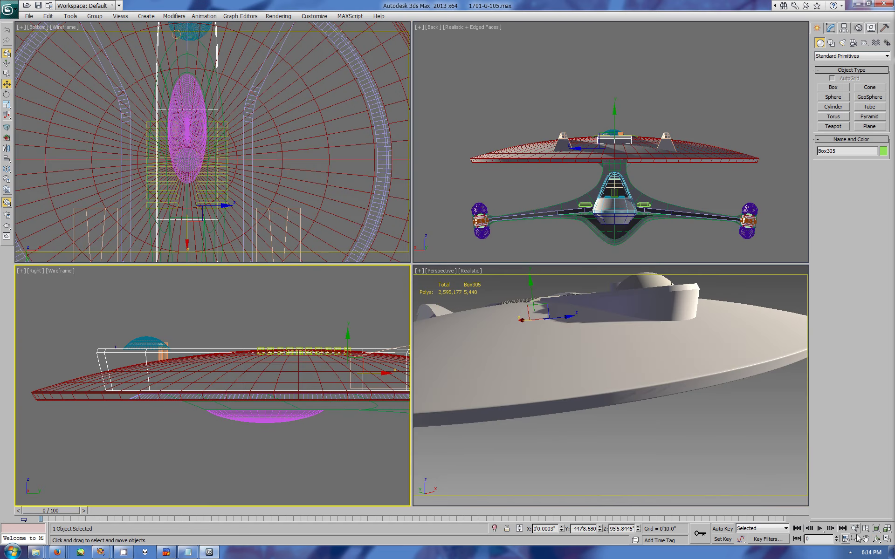
key(alt+w)
middle_drag(466, 373, 764, 405)
click(830, 28)
click(834, 124)
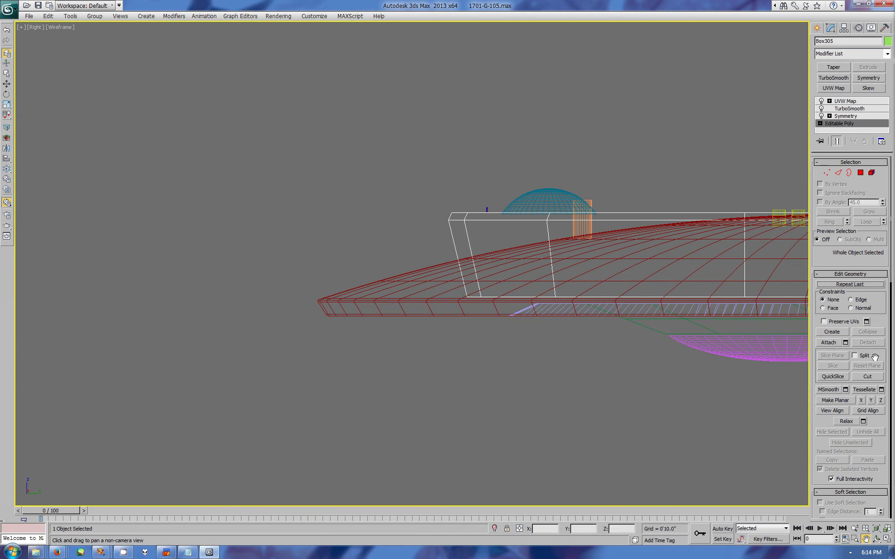
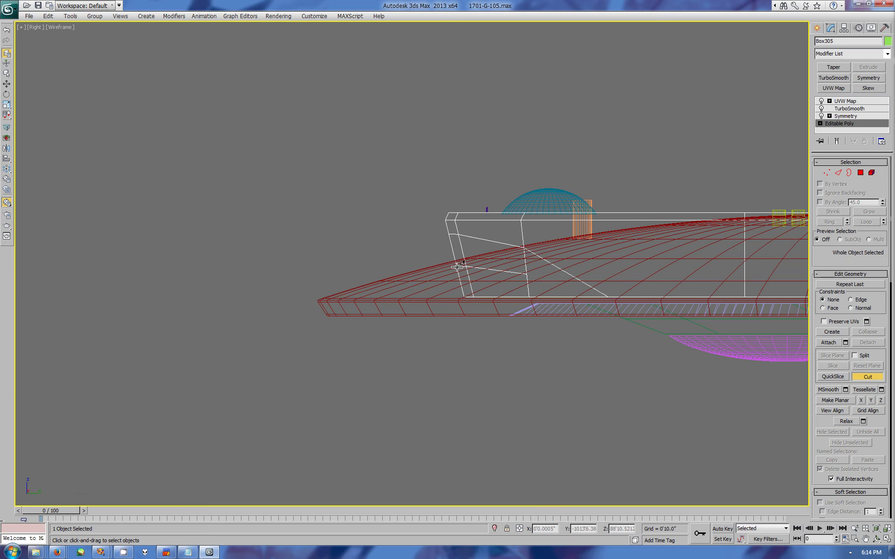
End the cut, select the support's three edge vertices for moving, and preview the smoothed result
right_click(526, 256)
key(1)
drag(518, 285, 482, 231)
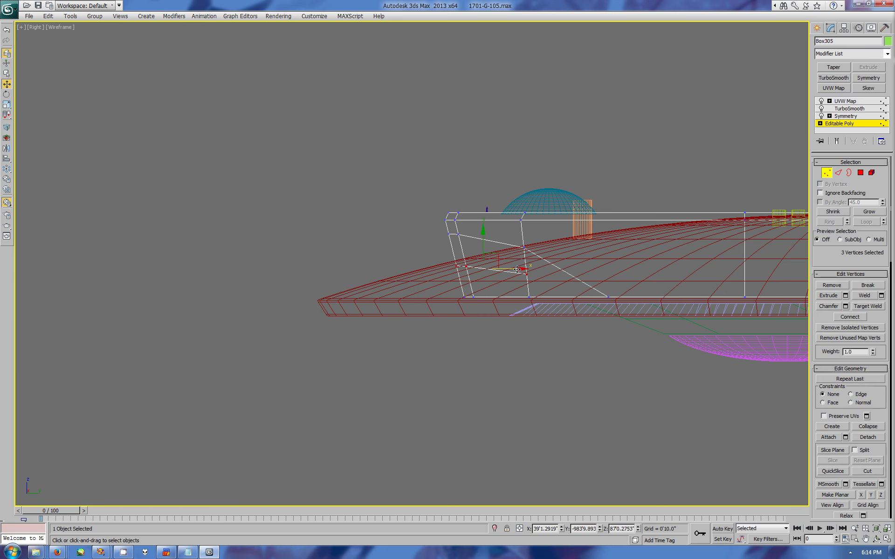
key(w)
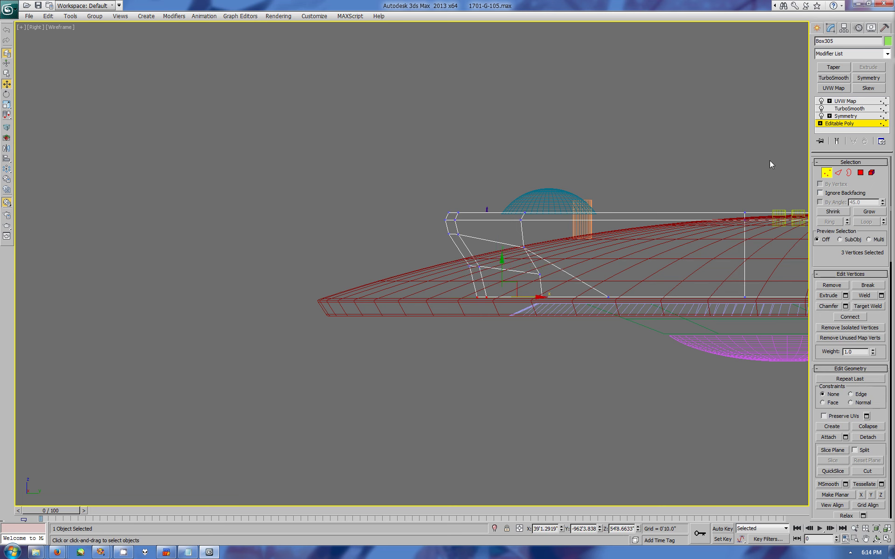
click(837, 140)
Orbit around the bridge, then maximize the side view with the smoothed result hidden
key(4)
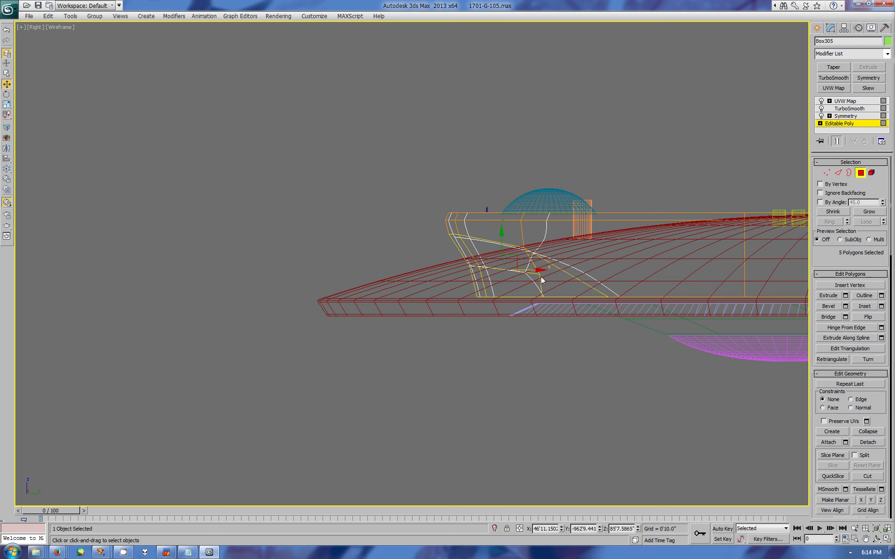
scroll(851, 326, down, 5)
scroll(851, 326, down, 5)
click(887, 539)
click(876, 539)
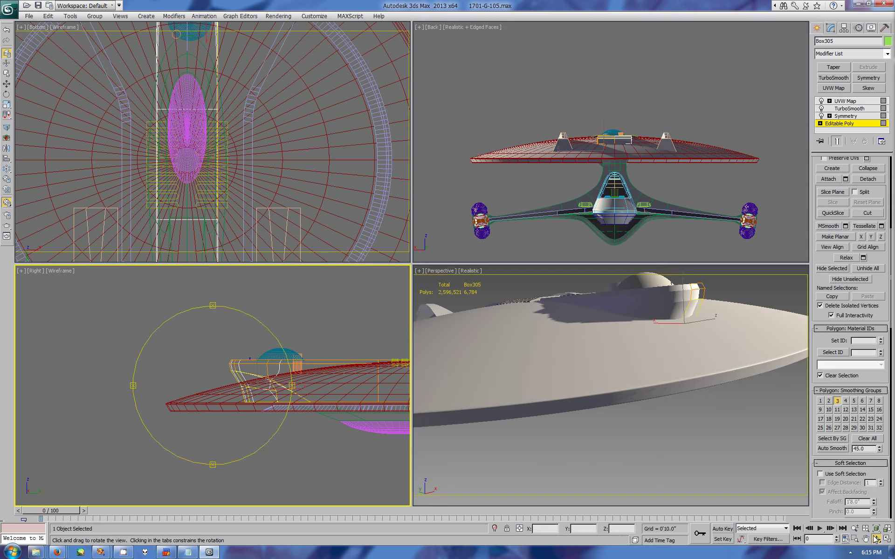
mouse_move(690, 368)
mouse_down()
mouse_move(539, 359)
mouse_move(496, 370)
mouse_move(629, 360)
mouse_up()
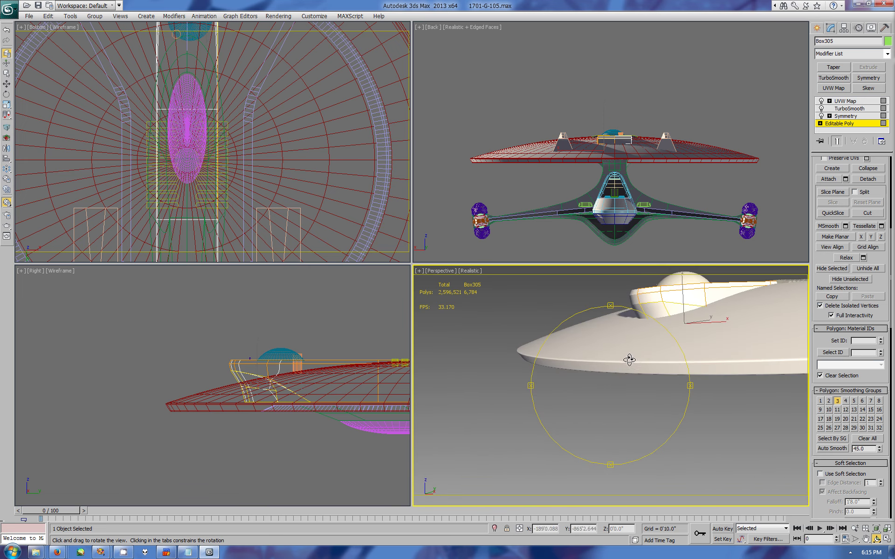
right_click(181, 426)
click(887, 540)
scroll(745, 326, up, 5)
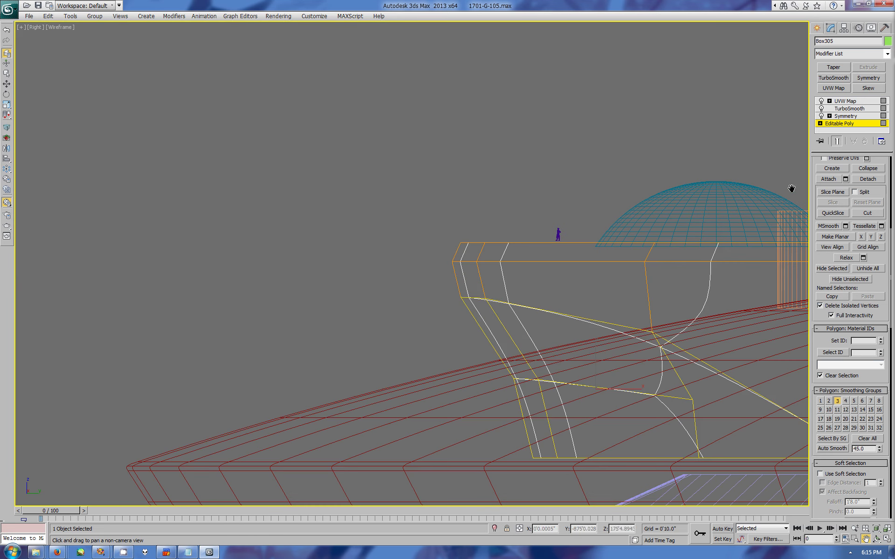
click(837, 141)
Cut a new diagonal edge starting at the support's front vertex
click(868, 213)
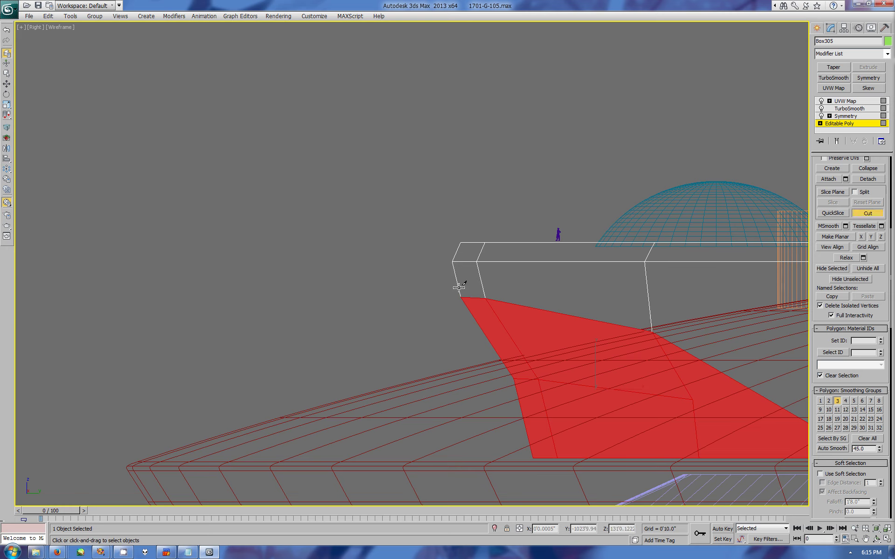
click(649, 312)
scroll(657, 366, down, 5)
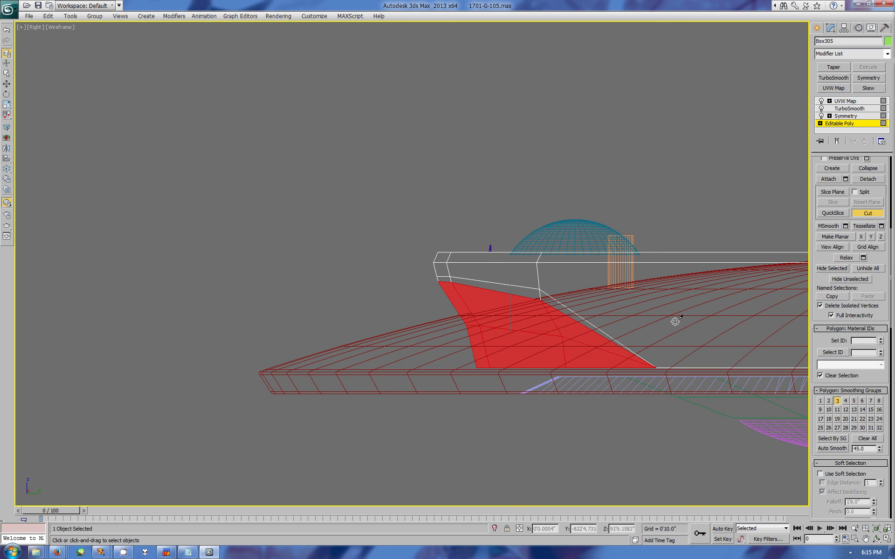
key(w)
Raise the support's lower horizontal edge and pull its vertex up and left
key(2)
click(563, 312)
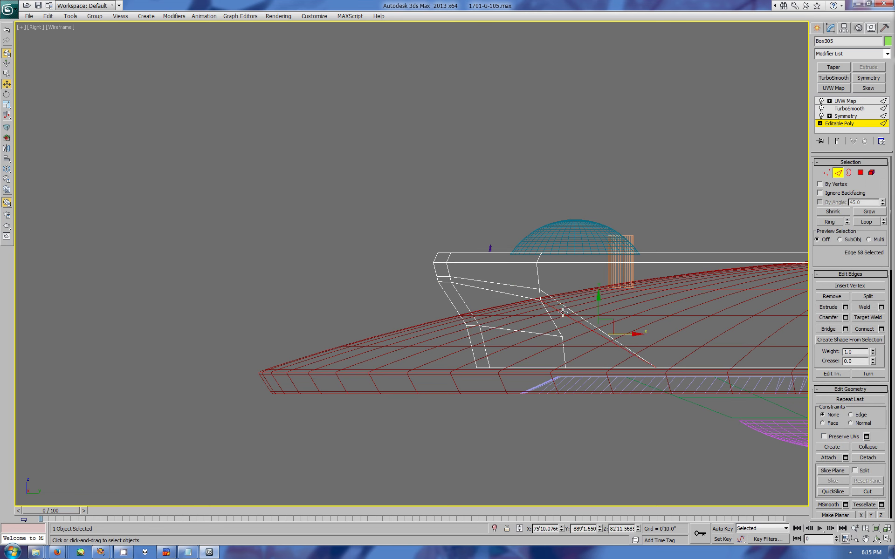
click(528, 333)
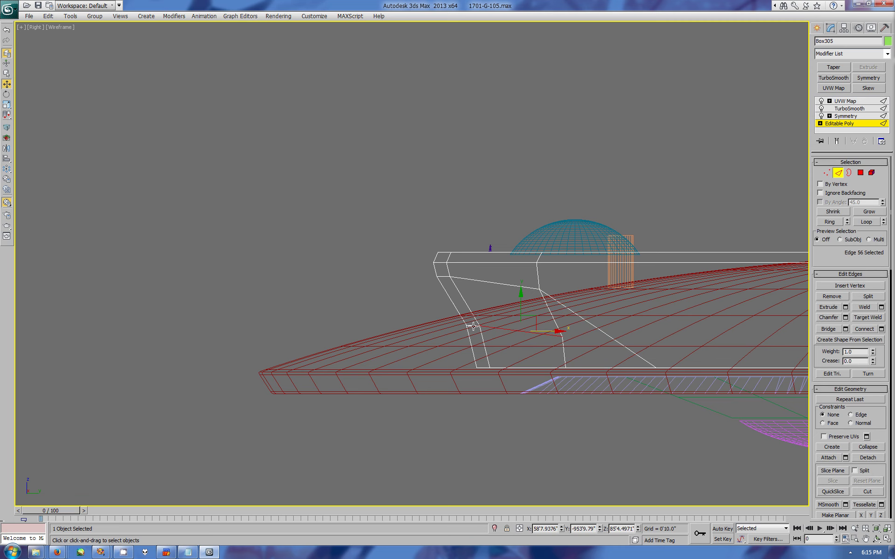
drag(474, 326, 473, 311)
key(1)
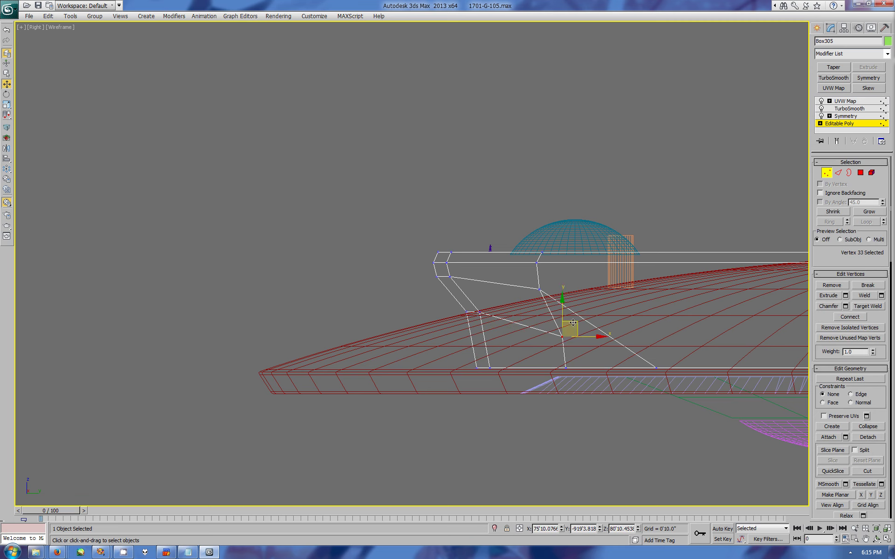
drag(573, 322, 565, 315)
Make one more cut on the support, then restore the four-viewport layout
key(alt+c)
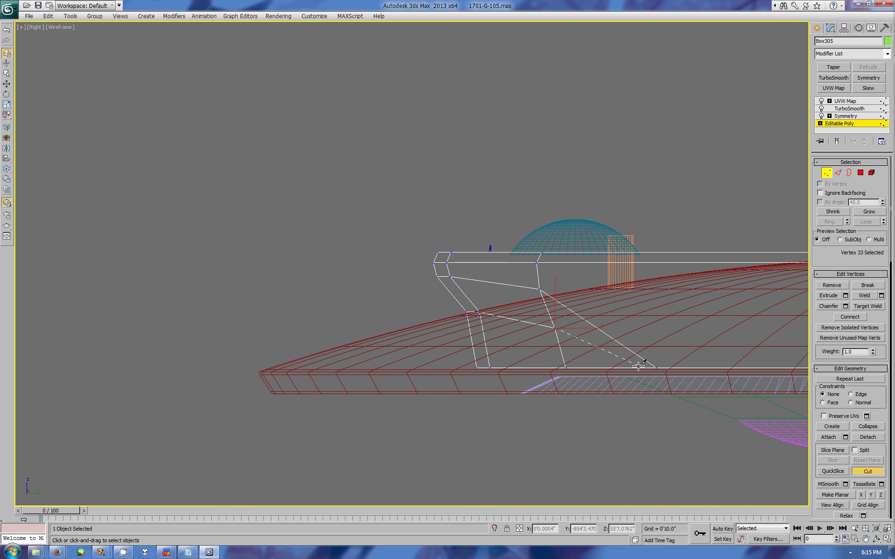
scroll(639, 334, down, 2)
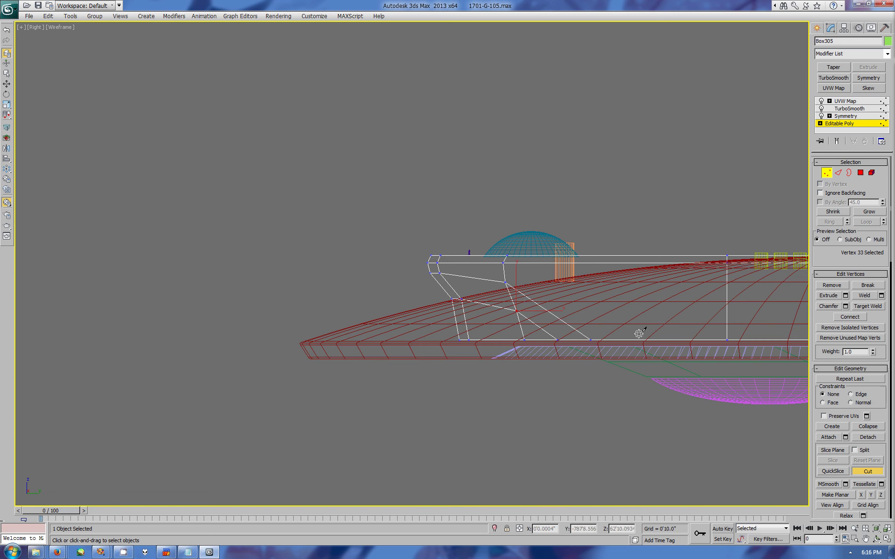
click(816, 29)
key(alt+w)
Orbit the perspective view toward the bridge while returning to Box305's mesh
alt+middle_drag(605, 387, 634, 373)
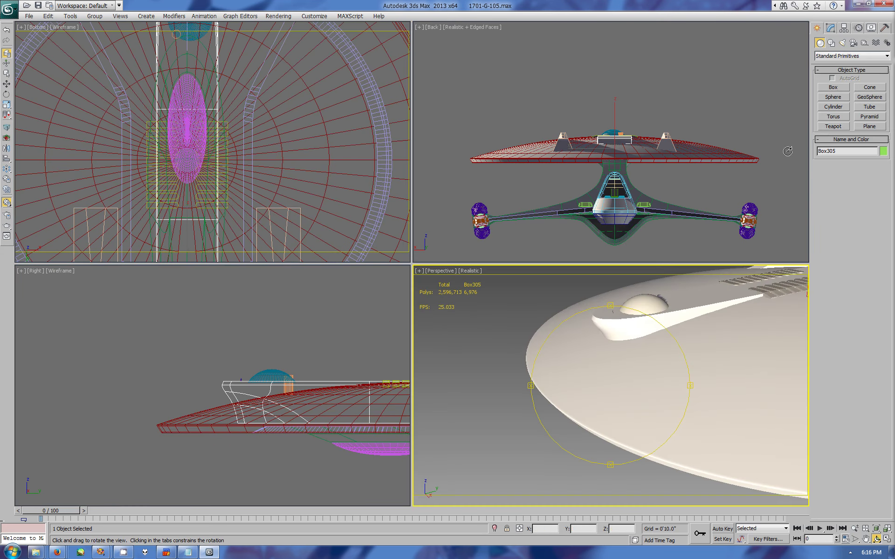
click(830, 28)
click(839, 124)
key(4)
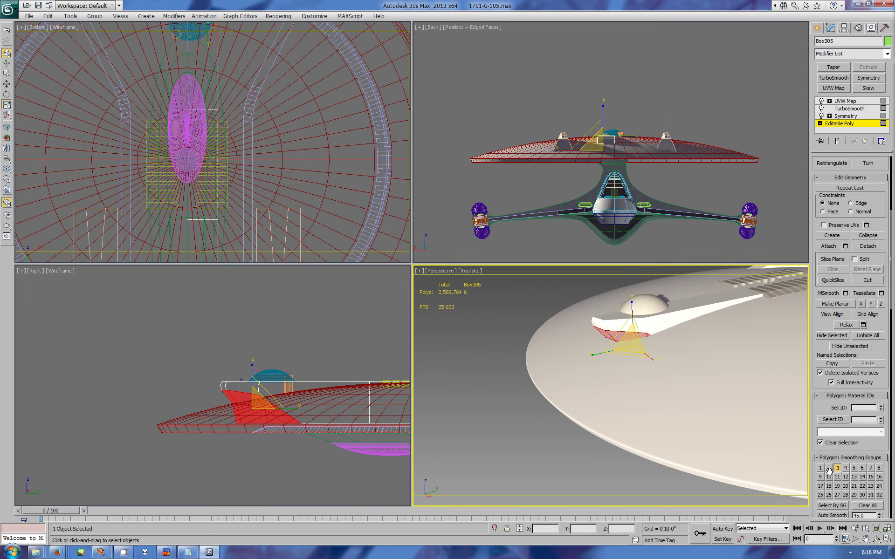
click(817, 28)
alt+middle_drag(606, 387, 620, 373)
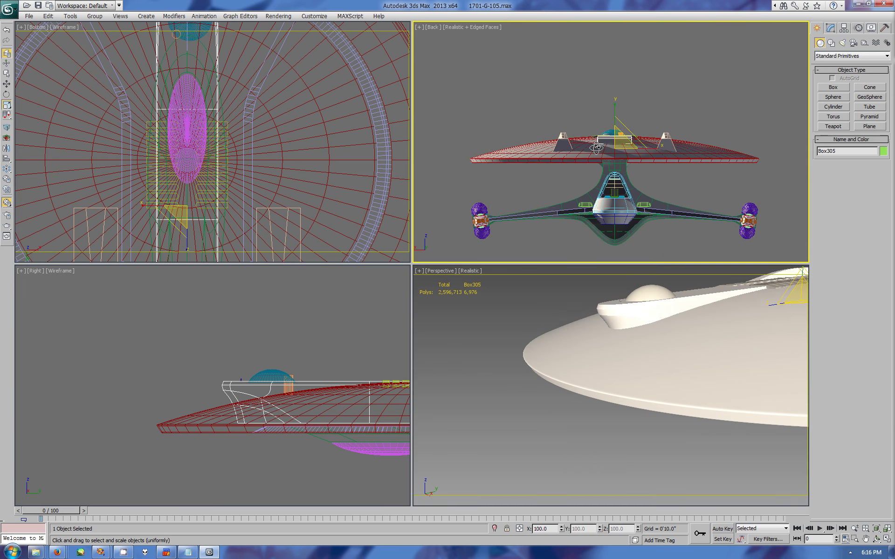
scroll(699, 187, up, 4)
Show the front view as wireframe and shift the support's side polygon left
key(f)
click(466, 27)
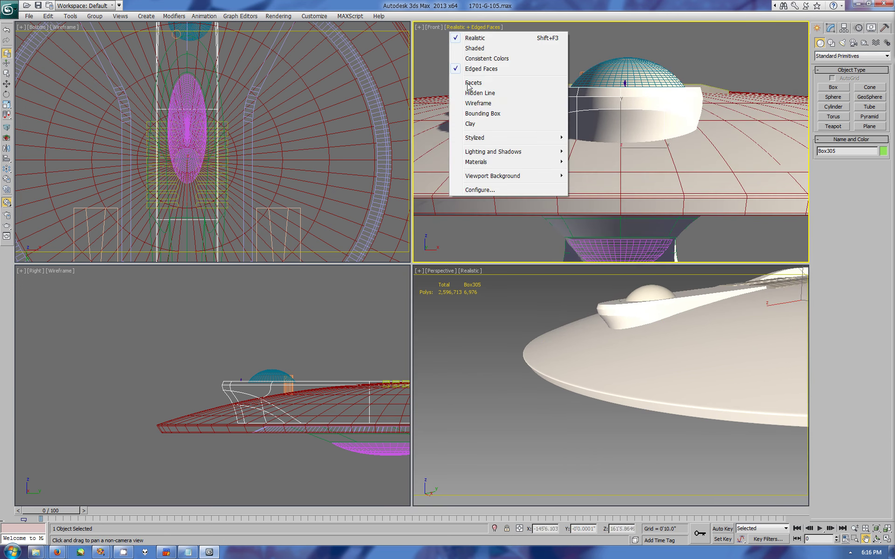
click(471, 104)
click(830, 27)
click(686, 152)
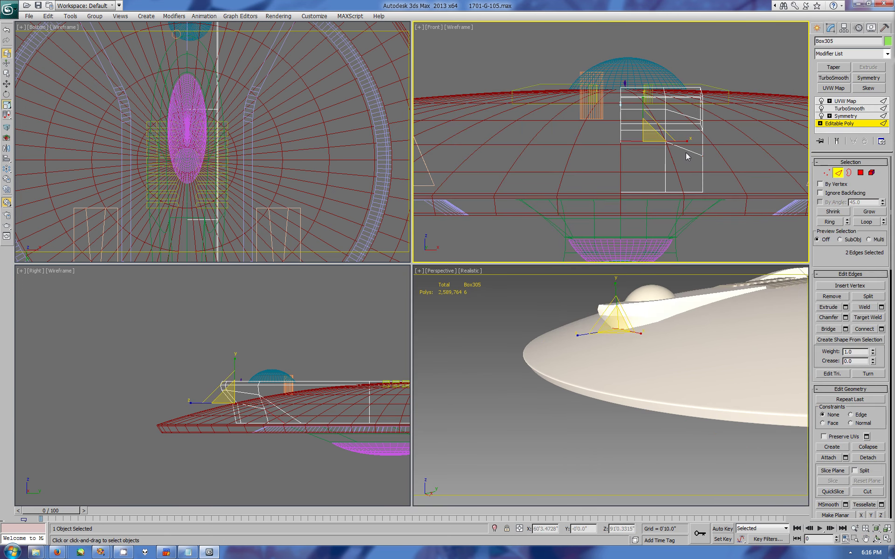
click(716, 149)
key(4)
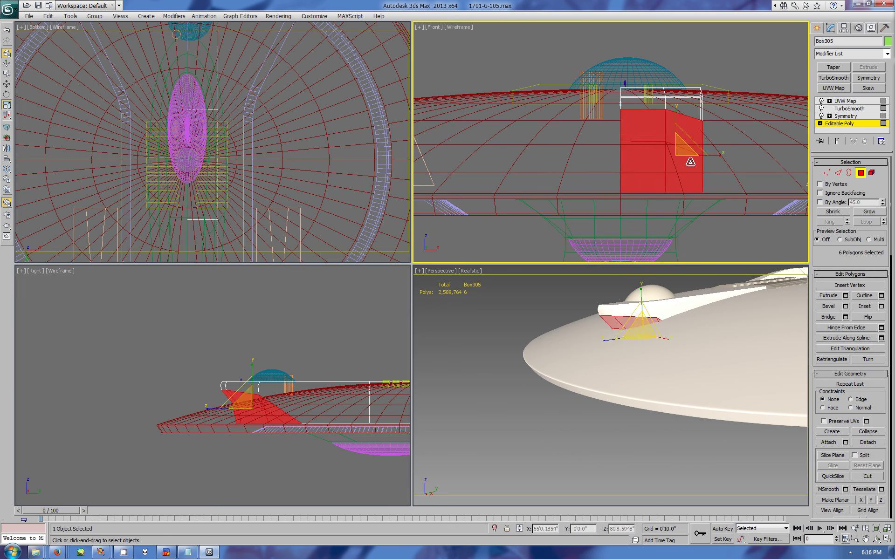
click(683, 161)
key(w)
drag(705, 171, 696, 166)
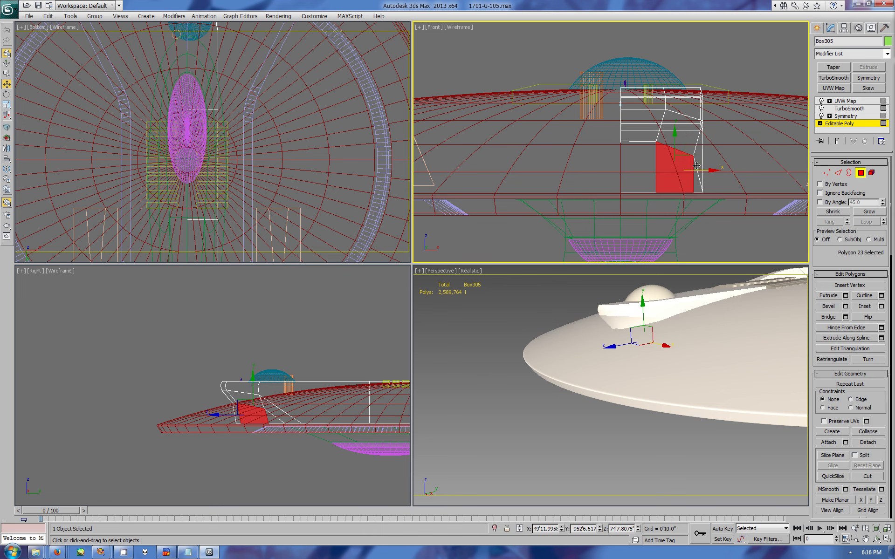
Preview the mirrored, smoothed bridge in a maximized, orbited perspective view, then restore four views
click(837, 175)
click(838, 141)
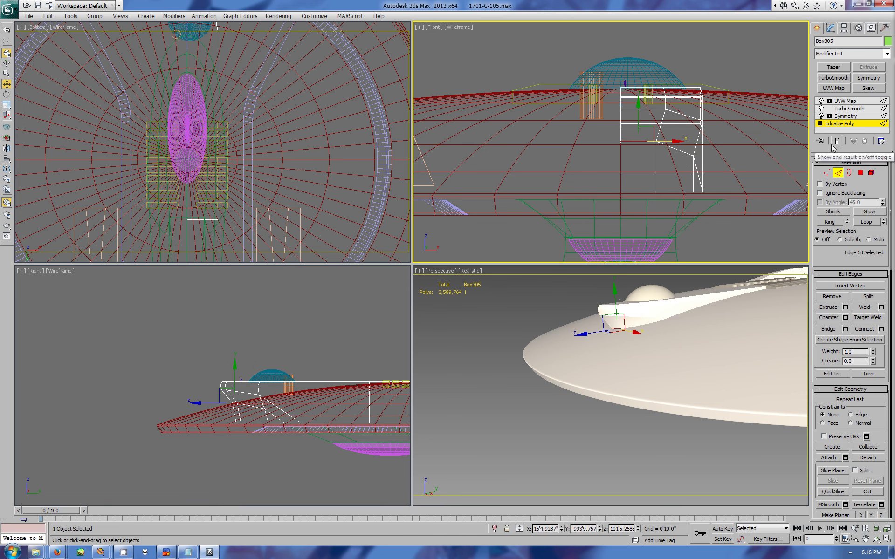
right_click(637, 342)
click(887, 540)
click(877, 539)
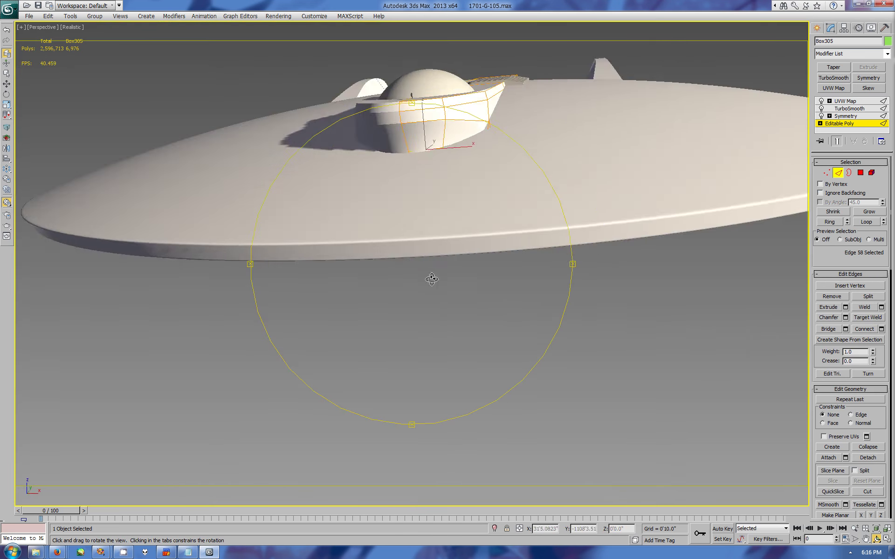
mouse_move(429, 280)
mouse_down()
mouse_move(516, 264)
mouse_move(392, 260)
mouse_move(611, 349)
mouse_up()
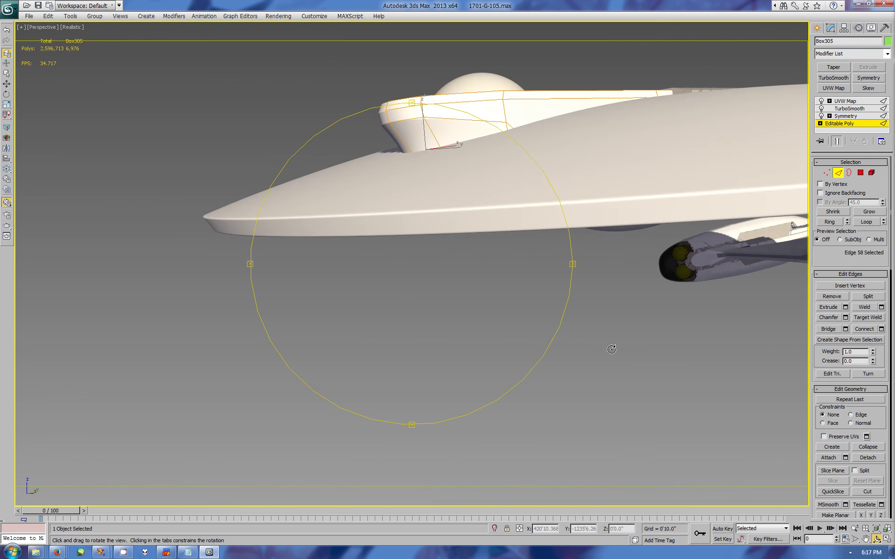
key(alt+w)
Activate the side view and marquee-select vertices on Box305's bridge support
key(w)
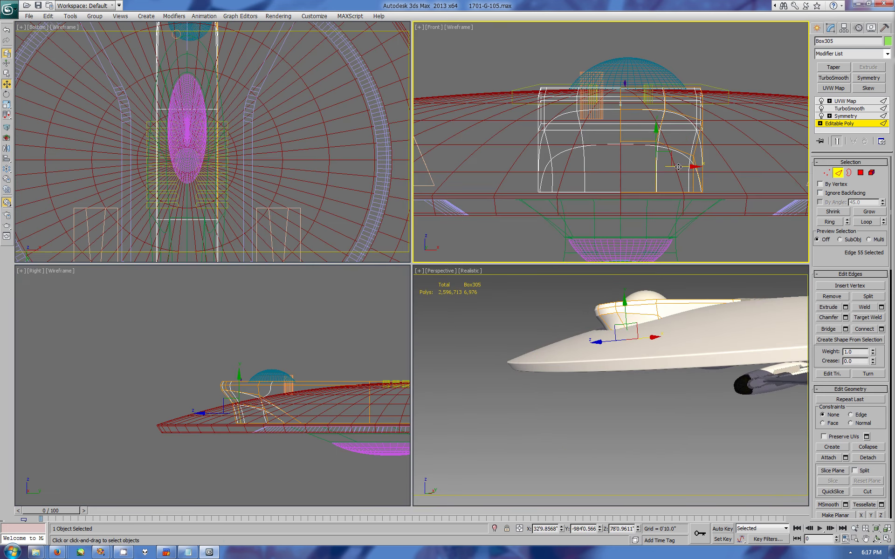
click(672, 167)
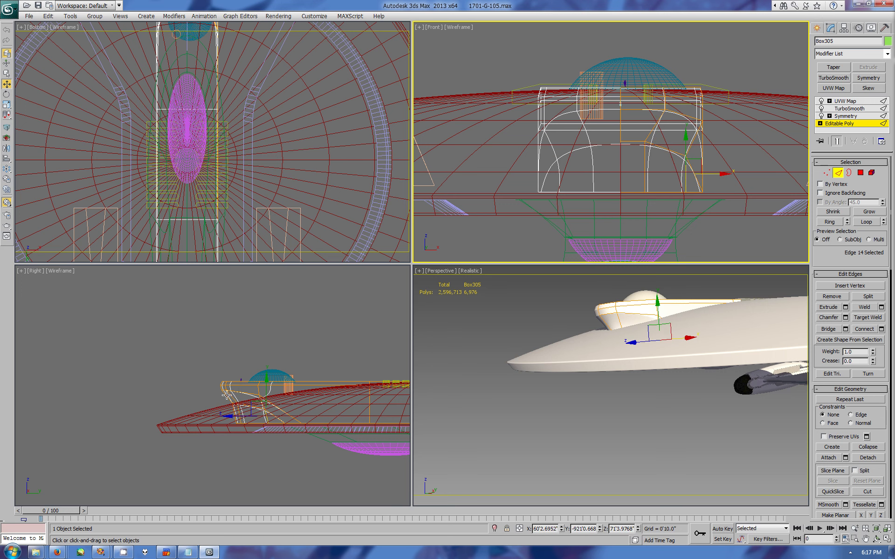
right_click(274, 432)
scroll(274, 432, up, 5)
key(1)
drag(228, 472, 300, 455)
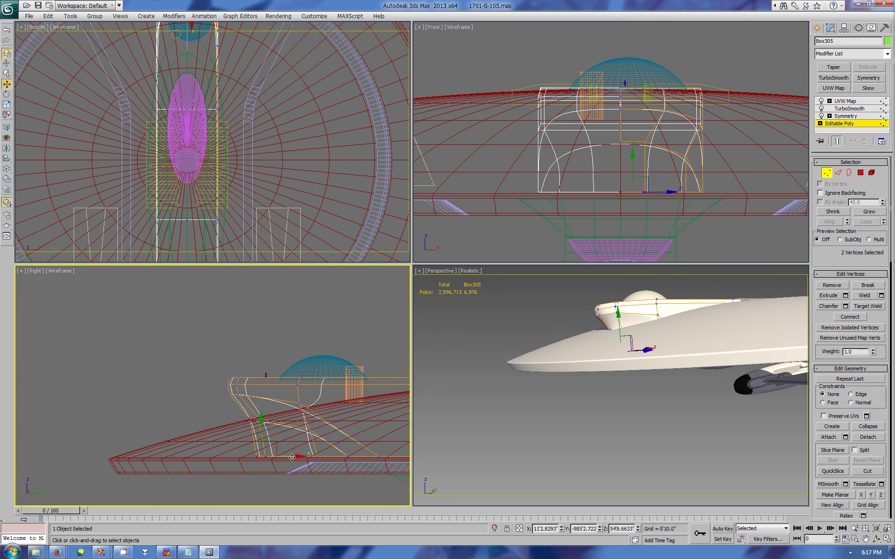
Move a single support vertex about -5'10" along X, then orbit to a top-down view
click(244, 422)
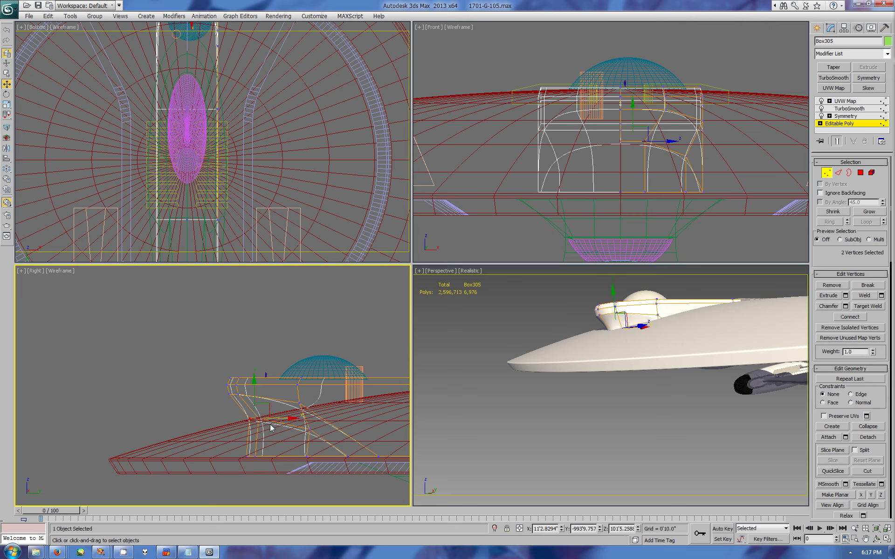
click(307, 429)
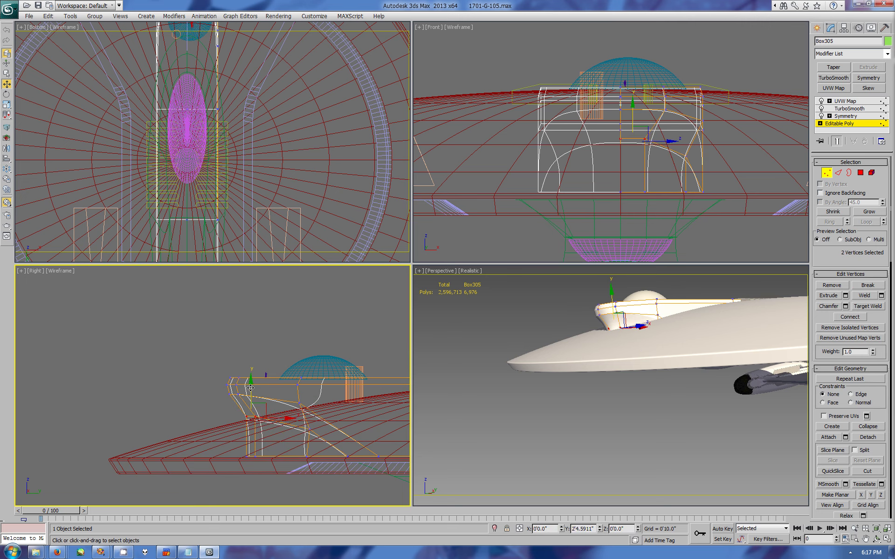
drag(335, 429, 304, 398)
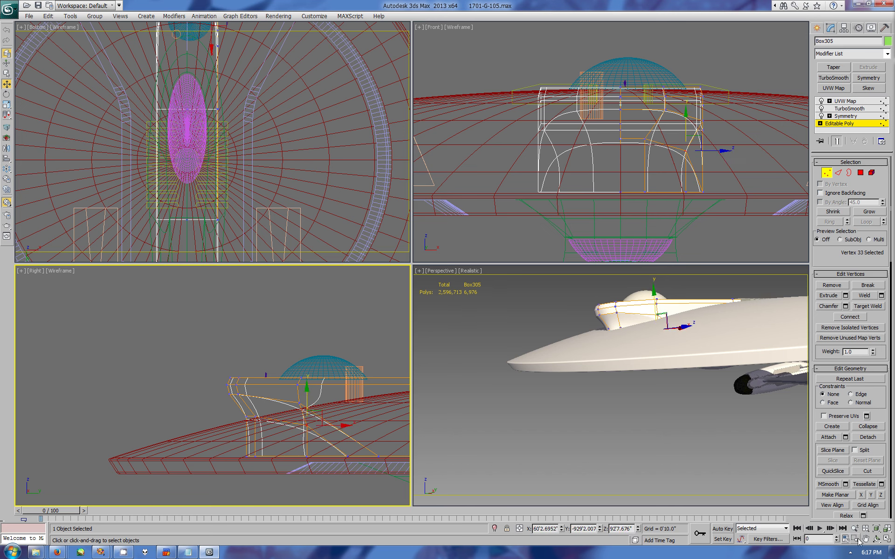
click(876, 540)
mouse_move(606, 373)
mouse_down()
mouse_move(624, 412)
mouse_move(645, 356)
mouse_move(648, 304)
mouse_up()
Scale dome Sphere058 wider along Y and set its radius to 60'1.7602
key(w)
click(648, 305)
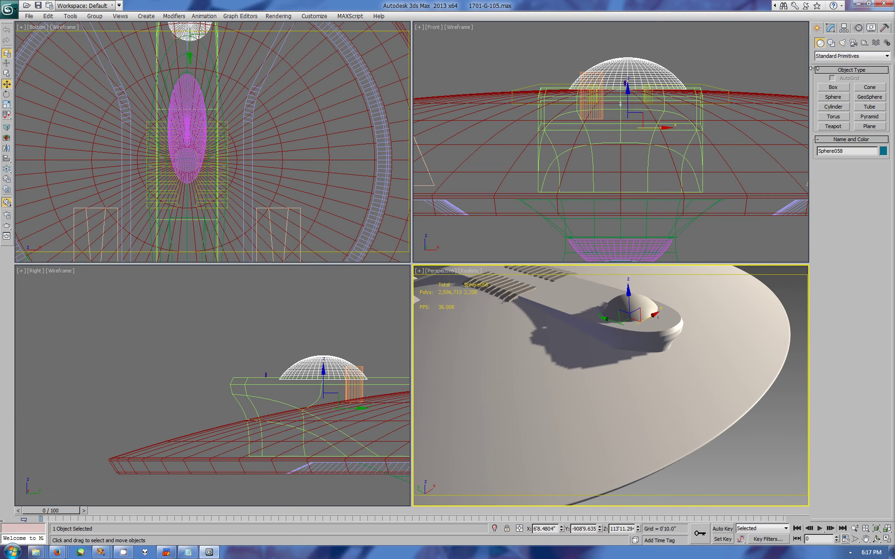
key(r)
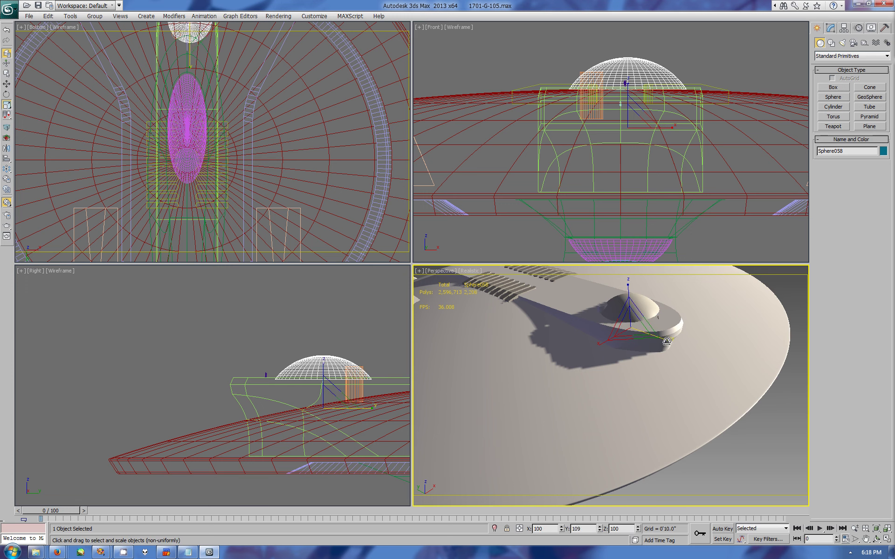
drag(630, 290, 643, 261)
click(831, 27)
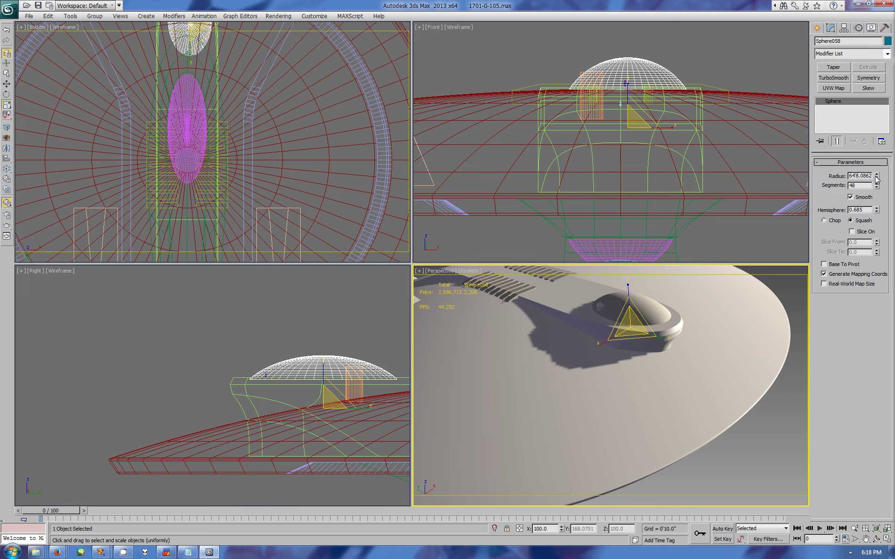
drag(877, 180, 874, 178)
Shift the dome right along X and orbit the maximized perspective around the ship's front
key(w)
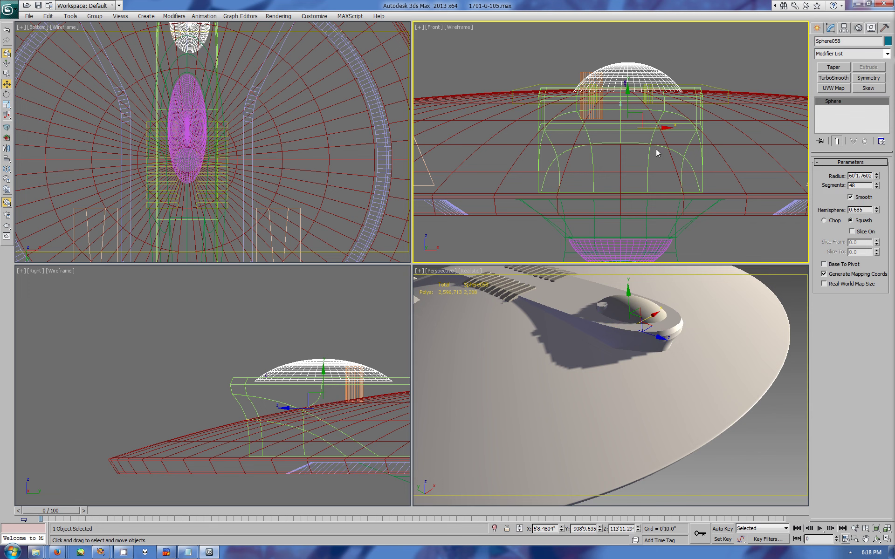
drag(656, 149, 670, 149)
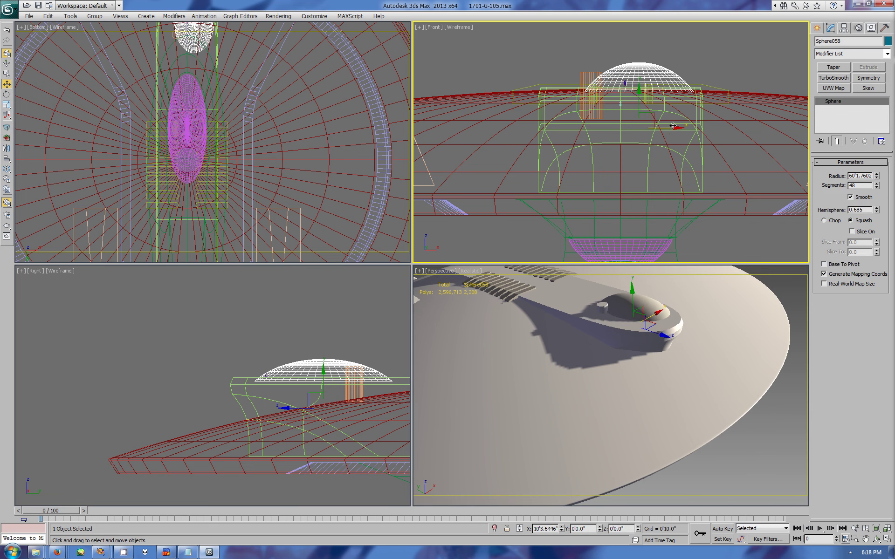
click(623, 83)
click(674, 343)
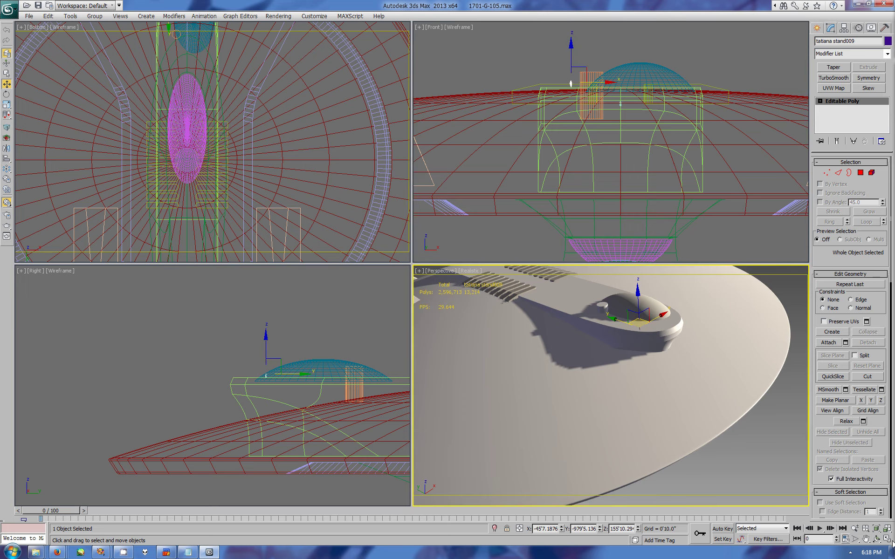
key(alt+w)
key(ctrl+r)
drag(503, 273, 400, 250)
scroll(419, 256, up, 5)
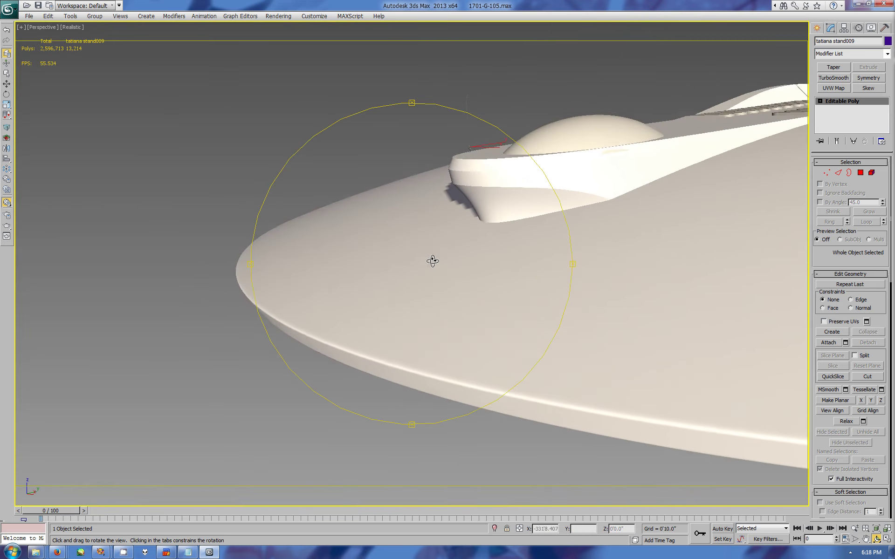
key(w)
click(575, 138)
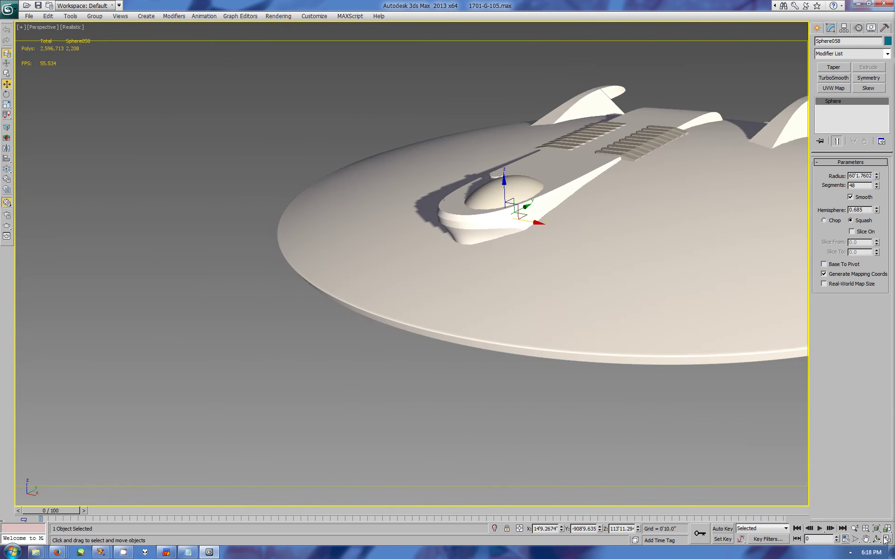
Orbit around the saucer, restore the four-view layout, and reselect Box305
click(877, 539)
mouse_move(536, 289)
mouse_down()
mouse_move(452, 291)
mouse_move(611, 289)
mouse_move(336, 273)
mouse_move(303, 320)
mouse_move(320, 276)
mouse_move(369, 278)
mouse_move(385, 299)
mouse_up()
scroll(396, 293, up, 2)
scroll(396, 294, up, 3)
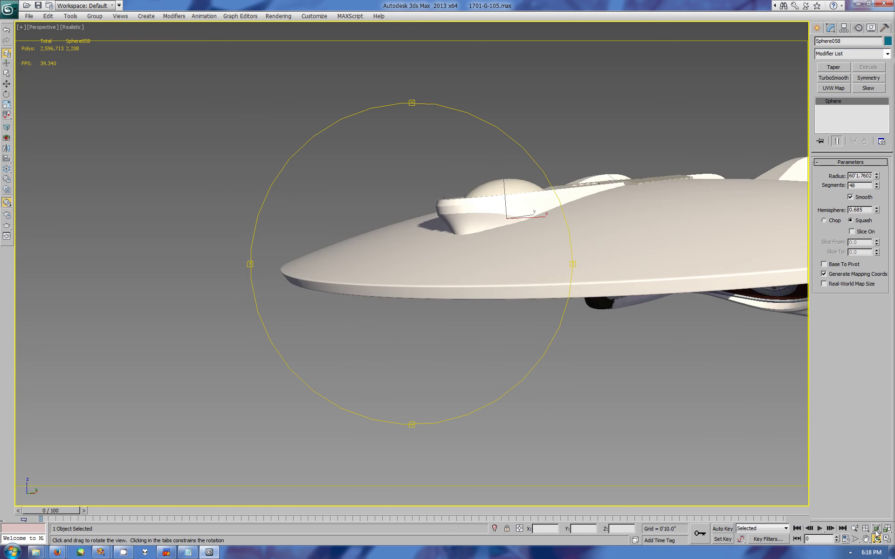
key(alt+w)
key(w)
click(287, 398)
Select four Box305 vertices near the left strut and inspect the ship from below and above
key(1)
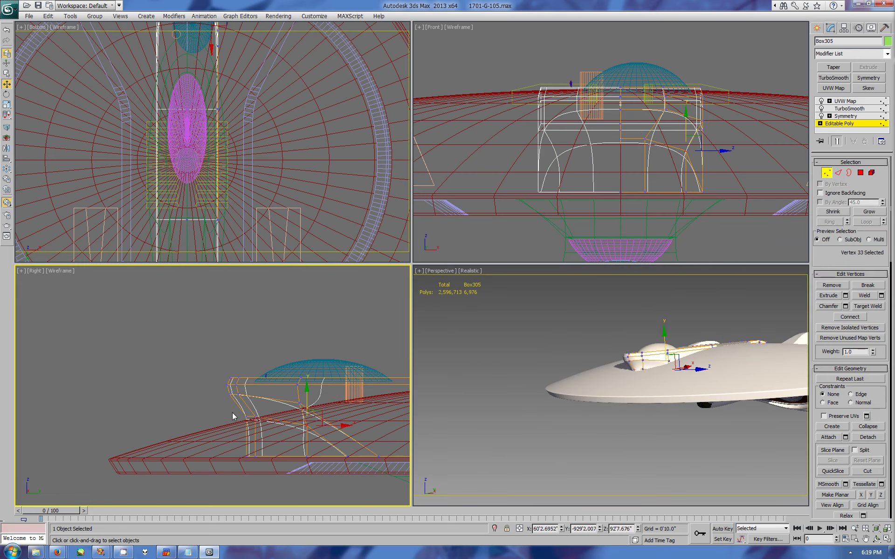
drag(232, 412, 266, 468)
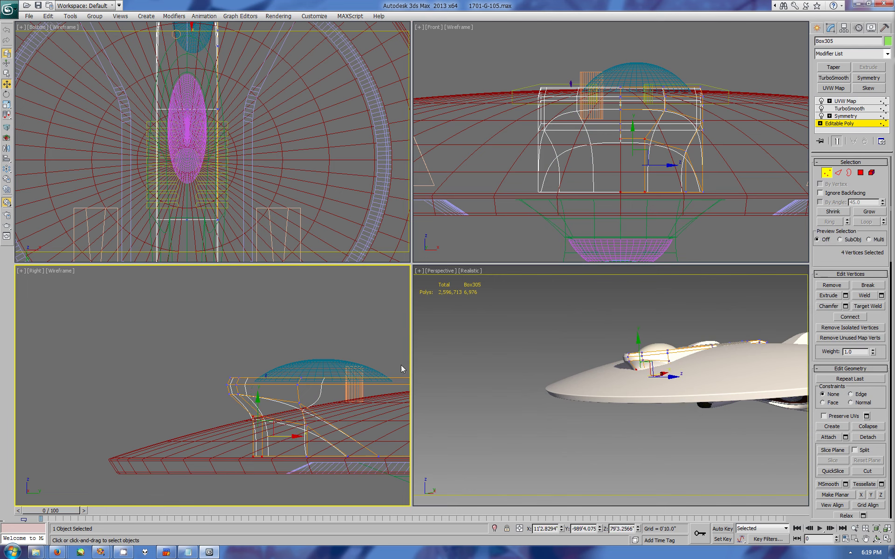
click(817, 29)
click(877, 539)
drag(662, 419, 645, 189)
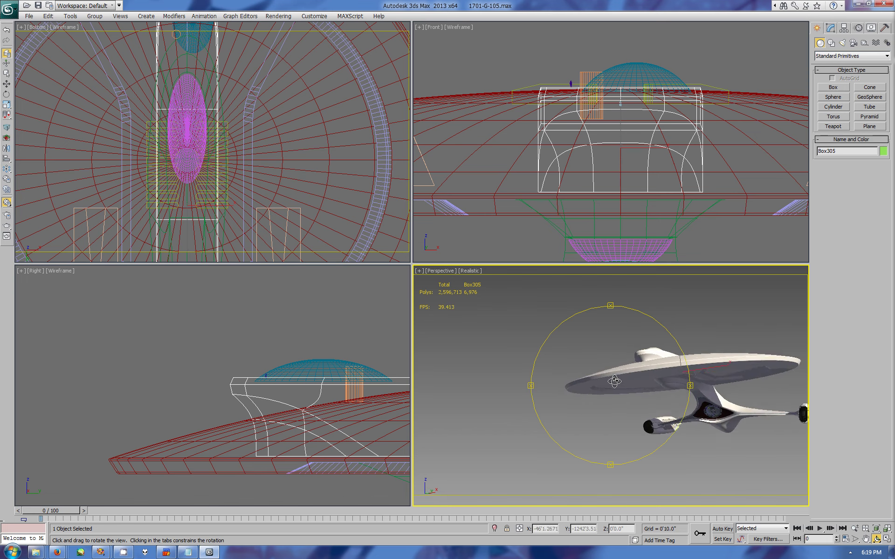
drag(640, 389, 570, 384)
key(alt+w)
click(866, 541)
mouse_move(382, 326)
mouse_down()
mouse_move(340, 314)
mouse_move(419, 256)
mouse_up()
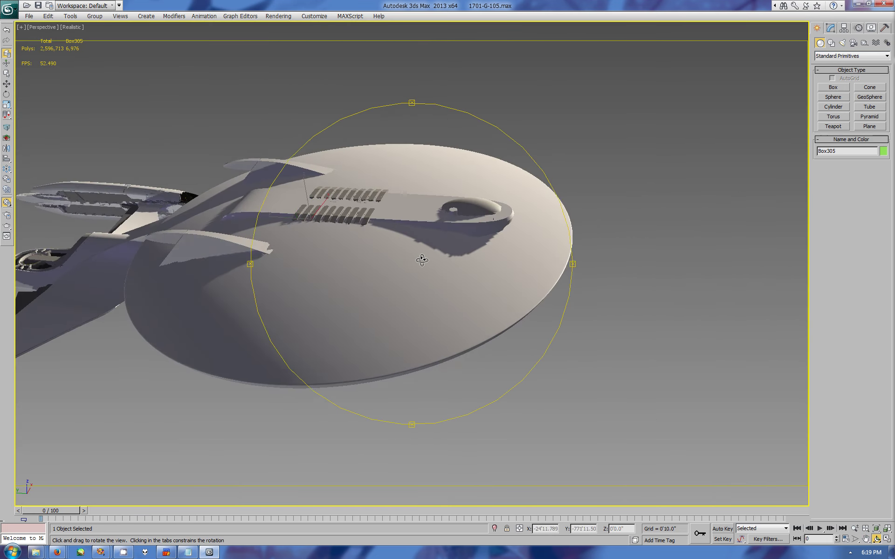
key(w)
key(alt+w)
Select 17 vertices in the side view and move a group of bridge vertices
click(831, 28)
click(839, 123)
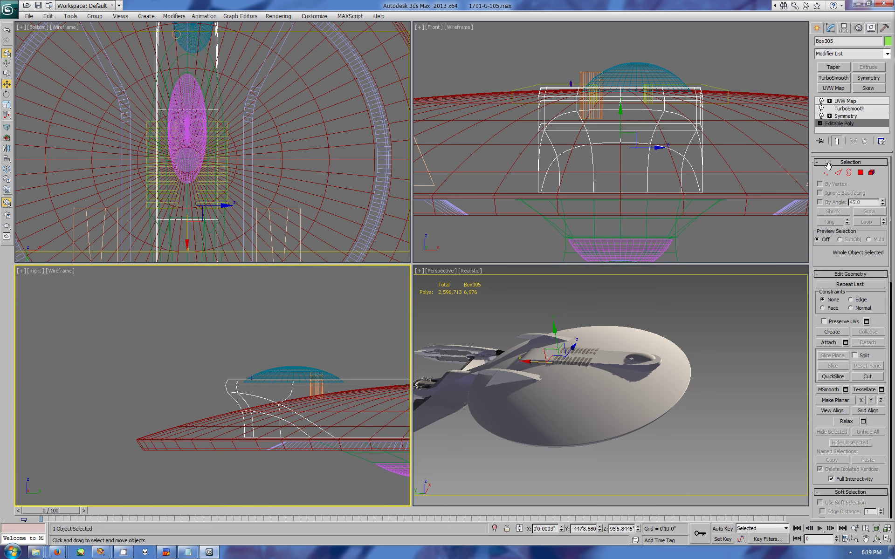
key(1)
drag(200, 310, 387, 476)
drag(287, 420, 308, 403)
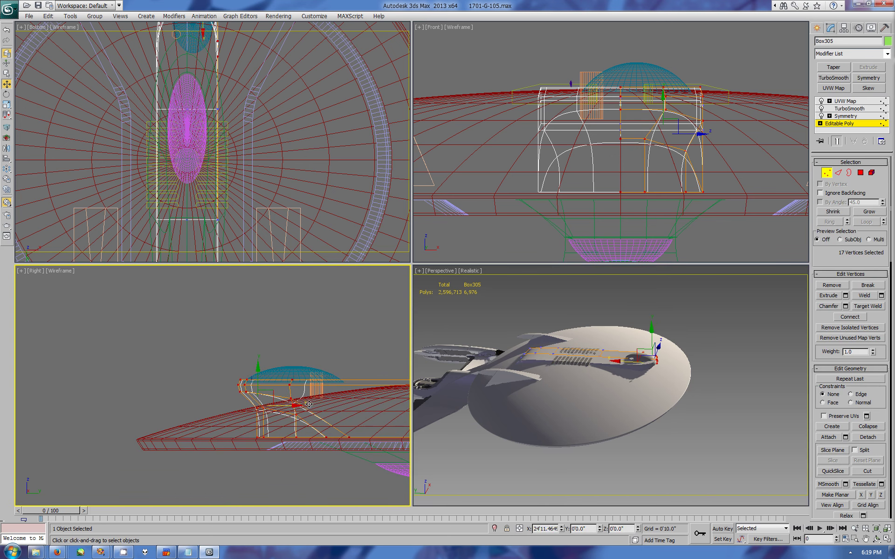
click(876, 539)
mouse_move(690, 335)
mouse_down()
mouse_move(703, 388)
mouse_move(602, 404)
mouse_up()
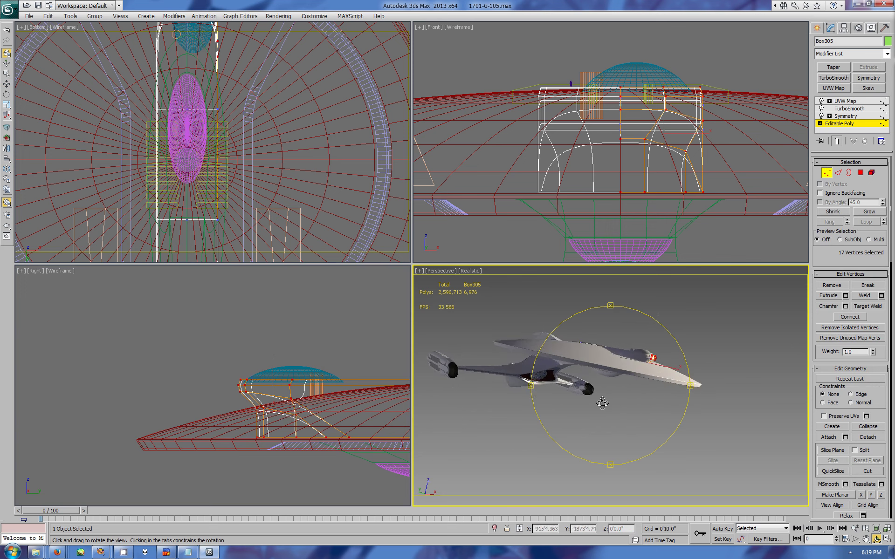
Narrow the side-view selection down to single bridge vertex 39 and move it
right_click(401, 474)
key(w)
drag(248, 410, 286, 426)
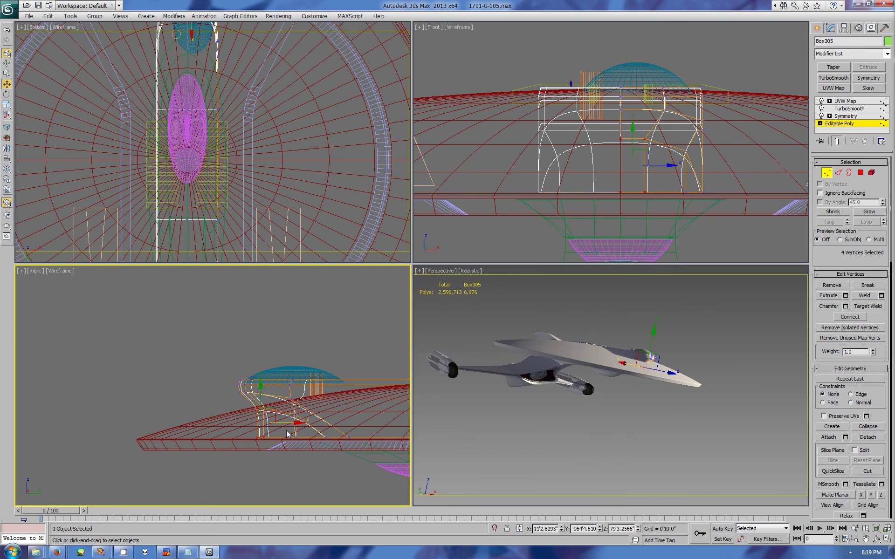
click(348, 438)
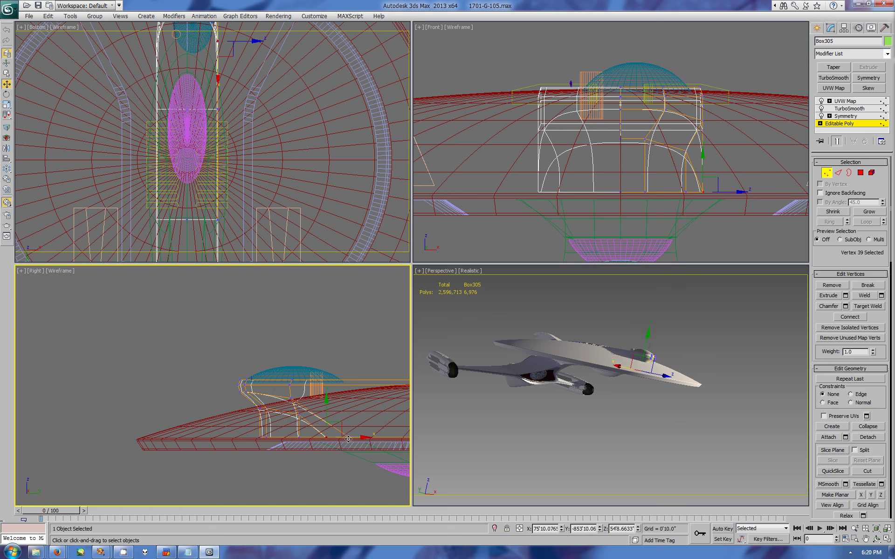
right_click(684, 233)
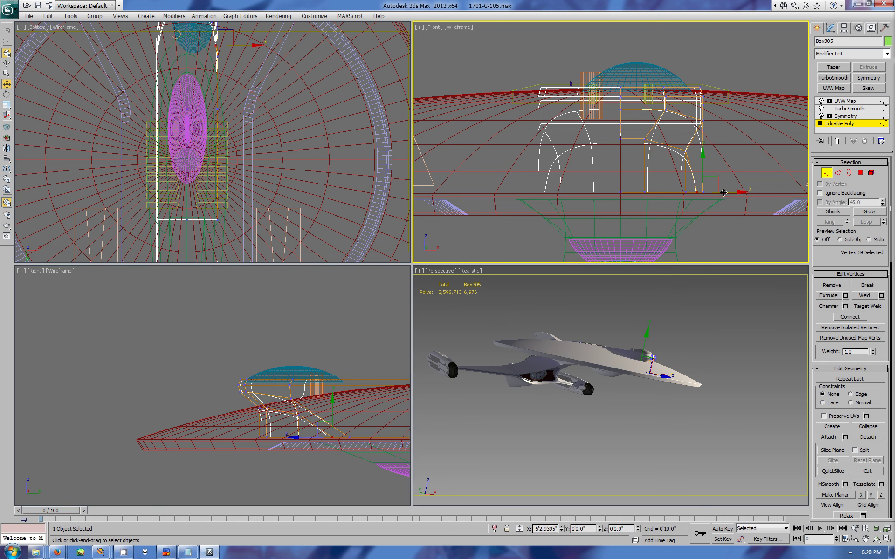
right_click(574, 378)
Orbit around the saucer, exit vertex editing, and select the bridge dome Sphere058
key(ctrl+r)
drag(606, 368, 573, 378)
scroll(574, 379, up, 5)
scroll(573, 379, up, 5)
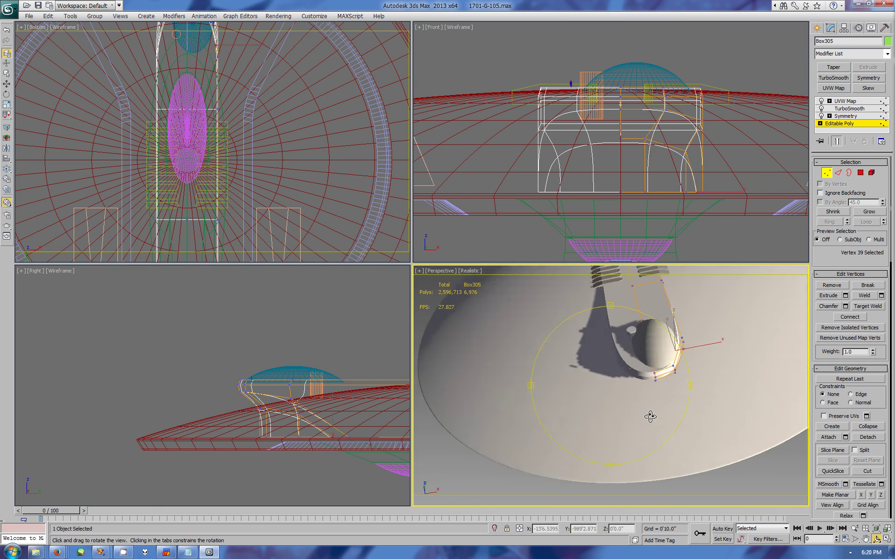
key(Escape)
click(699, 380)
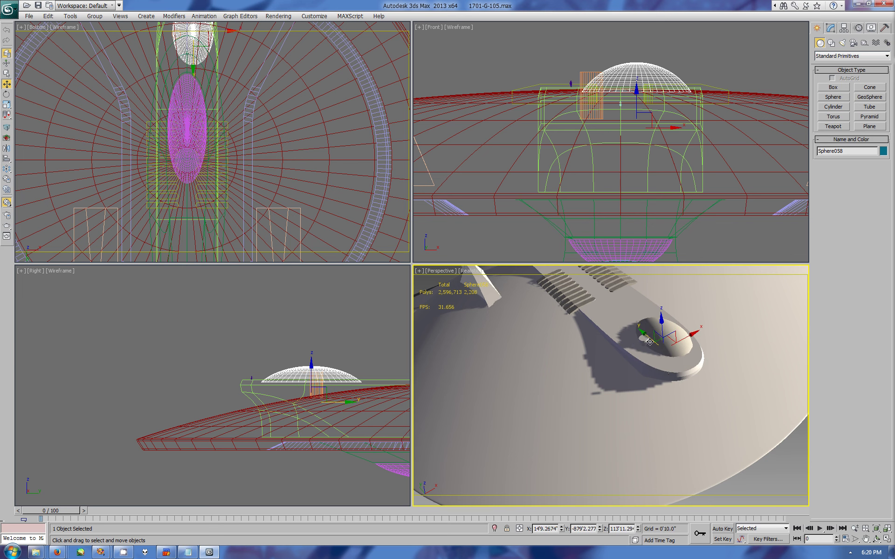
Move Cylinder014 along Y beside the dome, then select tatiana stand009 and orbit over the bridge
click(633, 336)
drag(631, 336, 622, 329)
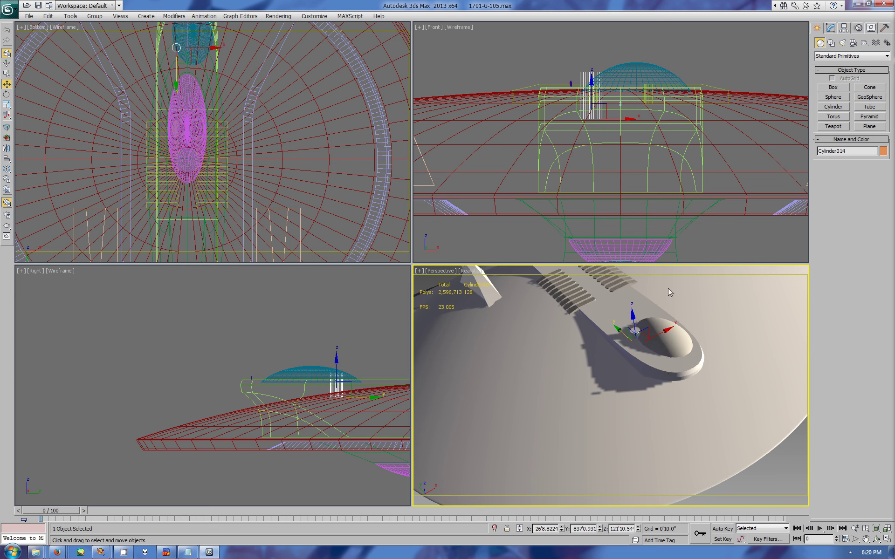
click(249, 378)
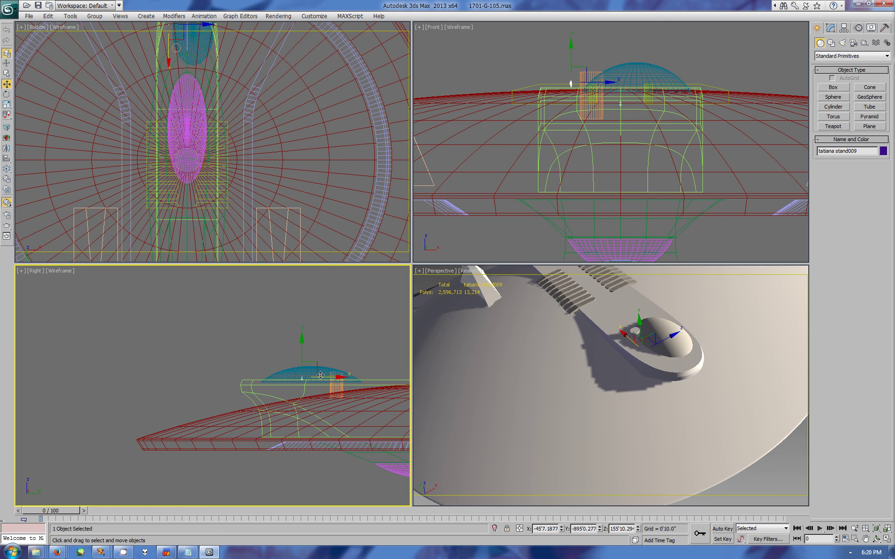
key(ctrl+r)
drag(624, 384, 658, 343)
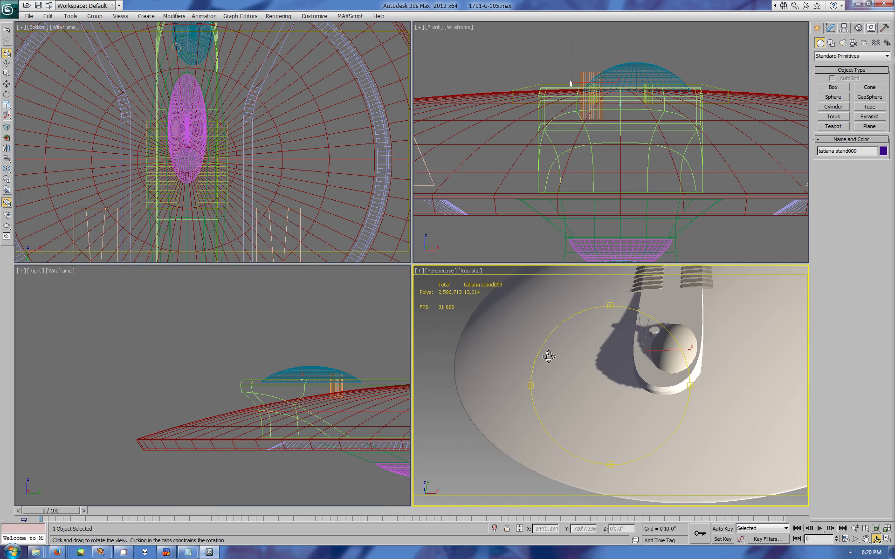
Select Sphere058 together with the orange stand and orbit to see the whole ship
key(w)
click(662, 345)
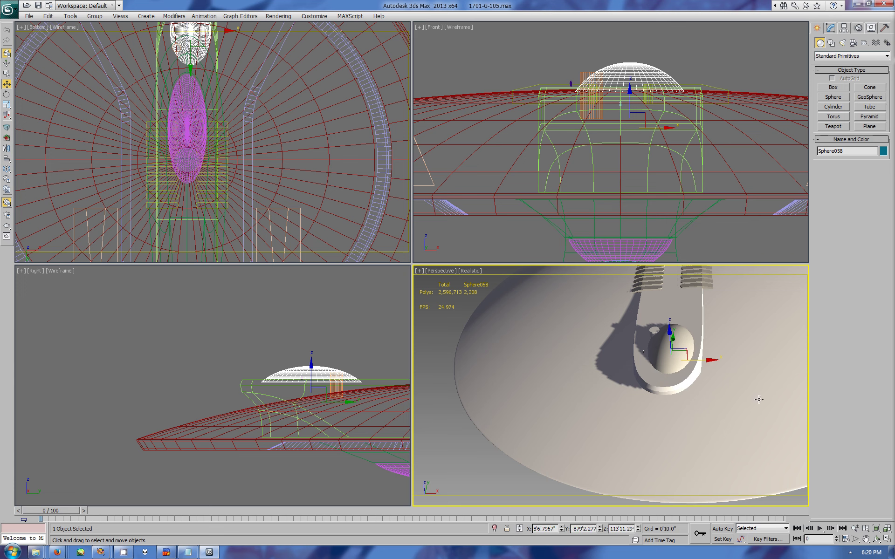
ctrl+click(592, 93)
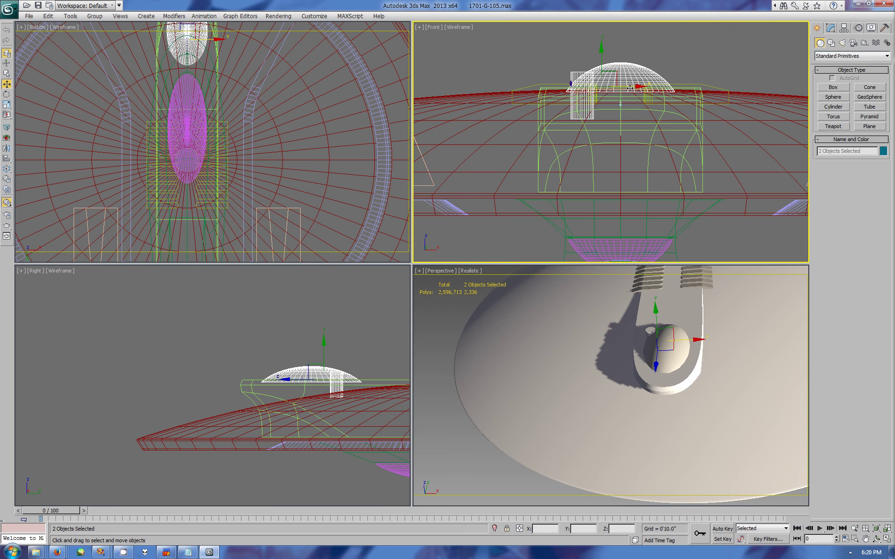
mouse_move(651, 425)
alt+middle_down()
mouse_move(755, 398)
mouse_move(573, 389)
mouse_move(693, 410)
mouse_move(397, 327)
mouse_move(533, 231)
mouse_move(502, 242)
mouse_move(517, 82)
alt+middle_up()
key(alt+w)
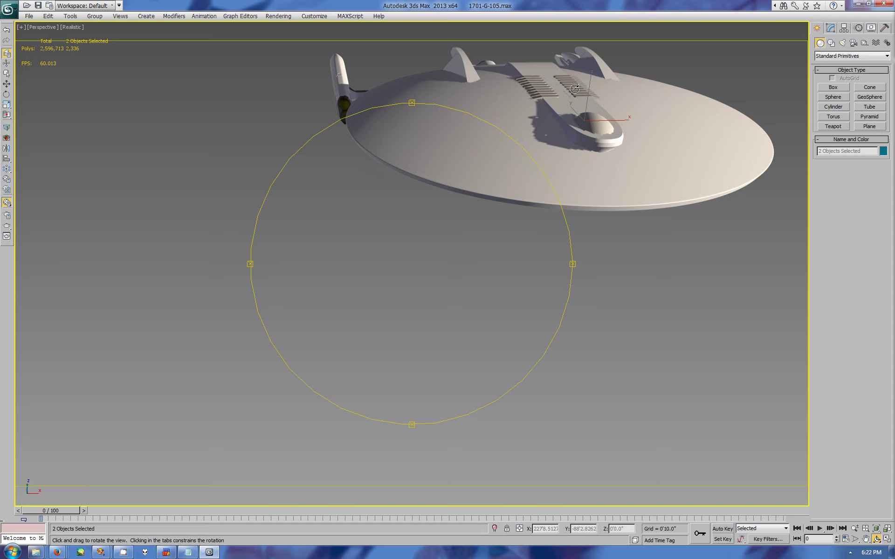
mouse_move(688, 66)
mouse_down()
mouse_move(396, 285)
mouse_move(404, 334)
mouse_move(393, 256)
mouse_move(491, 291)
mouse_move(495, 301)
mouse_move(610, 323)
mouse_move(415, 334)
mouse_move(647, 404)
mouse_up()
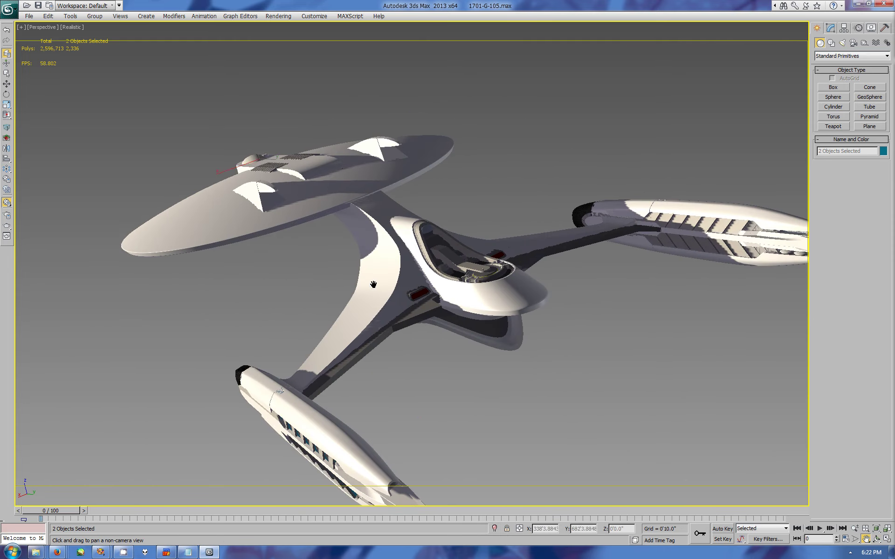
key(w)
click(876, 539)
mouse_move(411, 262)
mouse_down()
mouse_move(466, 279)
mouse_move(440, 271)
mouse_move(419, 289)
mouse_move(454, 354)
mouse_up()
right_click(453, 354)
click(461, 317)
key(alt+w)
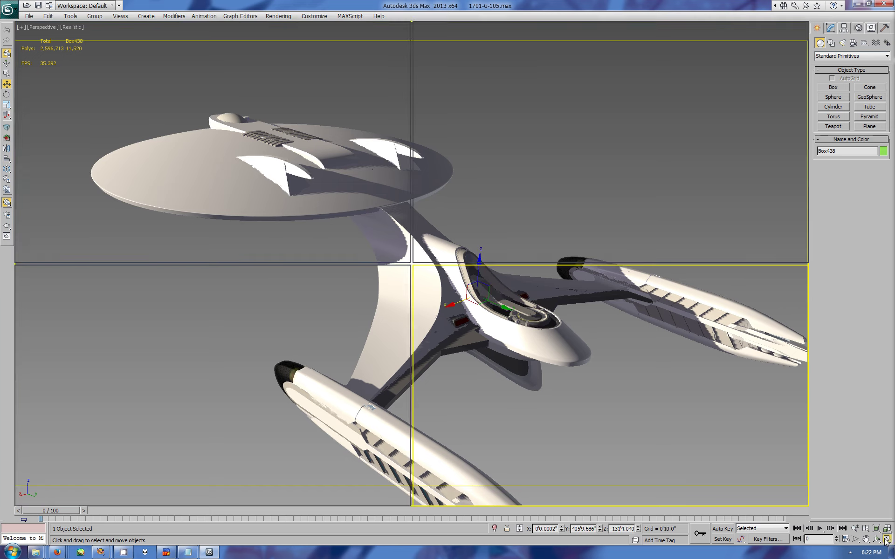
Select neck piece Box306 and frame it in the viewports
key(Page_Down)
key(z)
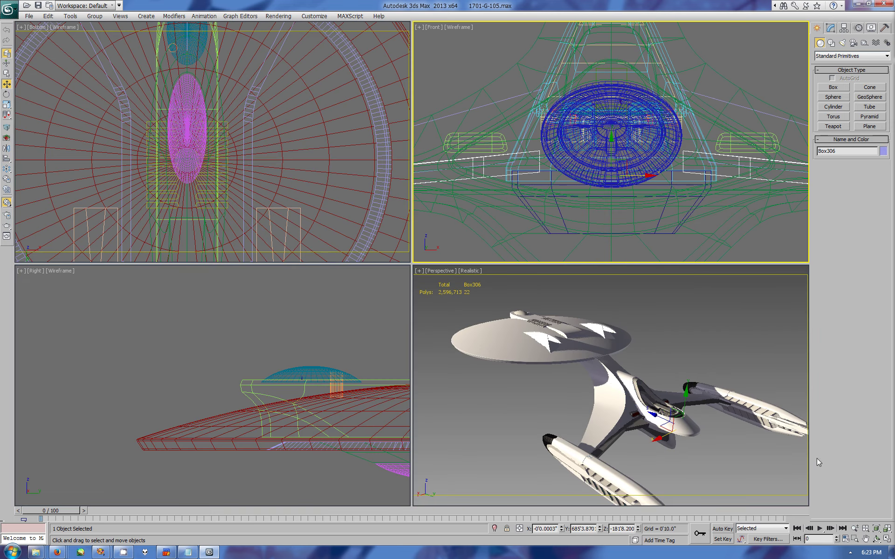
click(865, 539)
scroll(247, 213, down, 5)
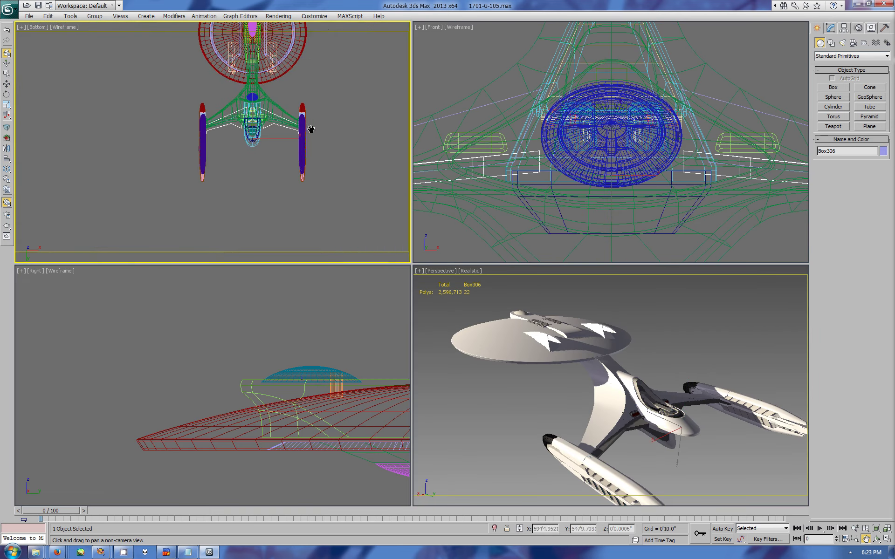
scroll(247, 180, up, 5)
In Box306's vertex mode, select two neck-edge vertices and move them left
click(831, 27)
key(1)
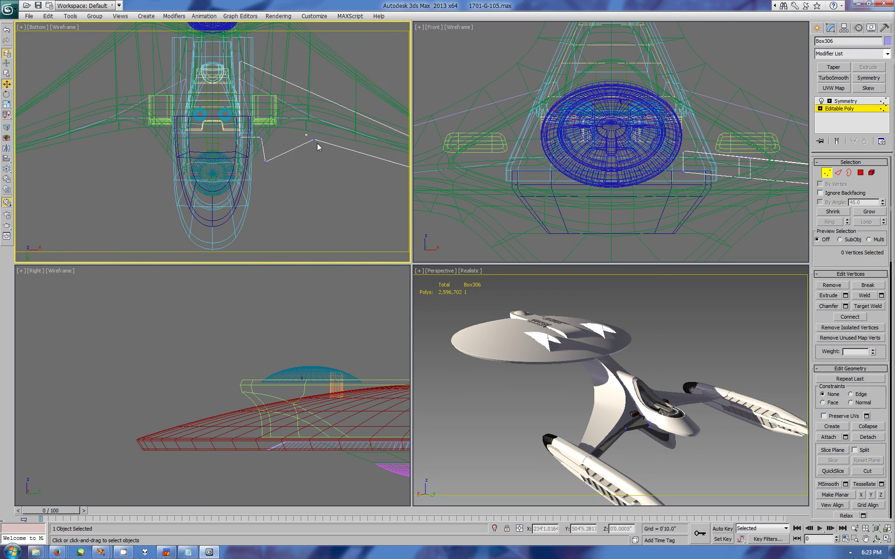
key(w)
mouse_move(275, 149)
mouse_down()
mouse_move(302, 128)
mouse_move(284, 131)
mouse_up()
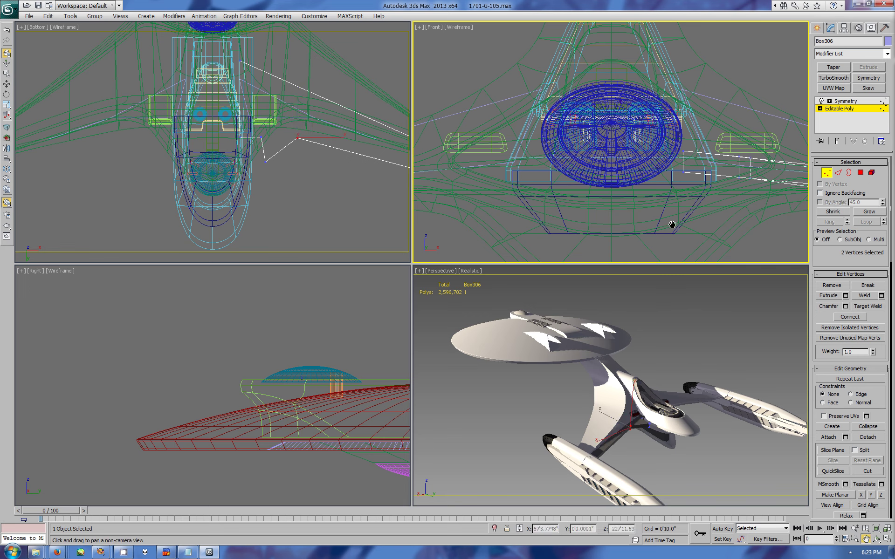
middle_drag(671, 224, 505, 214)
Maximize and zoom the front view, then select only the pair's top vertex (Vertex 10)
key(alt+w)
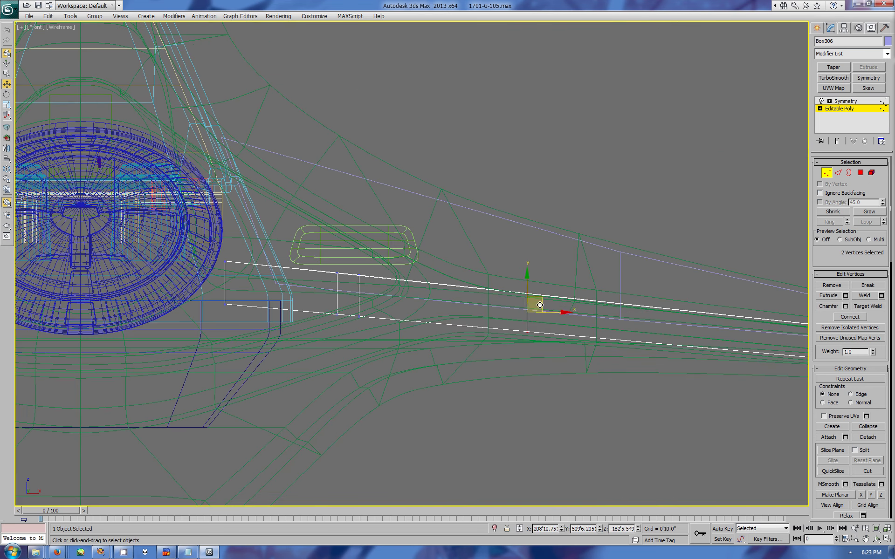
scroll(401, 259, up, 5)
middle_drag(667, 337, 364, 241)
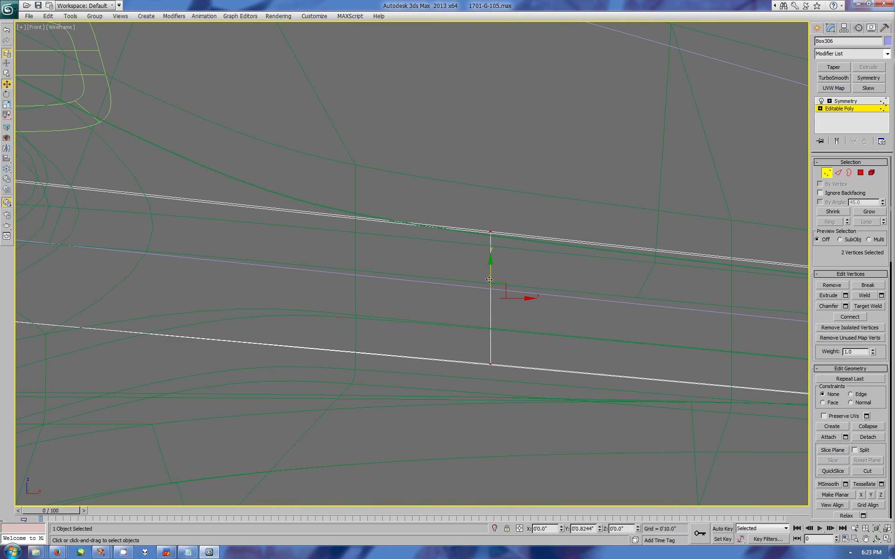
click(490, 232)
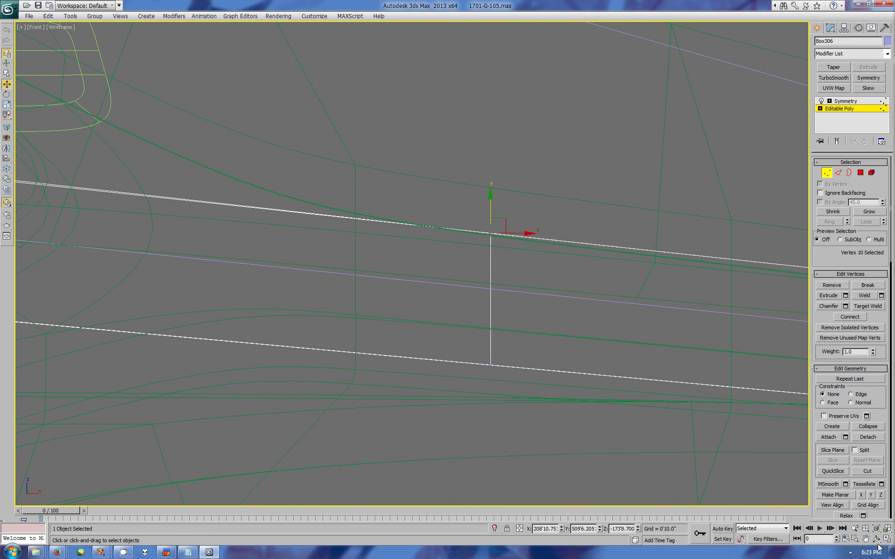
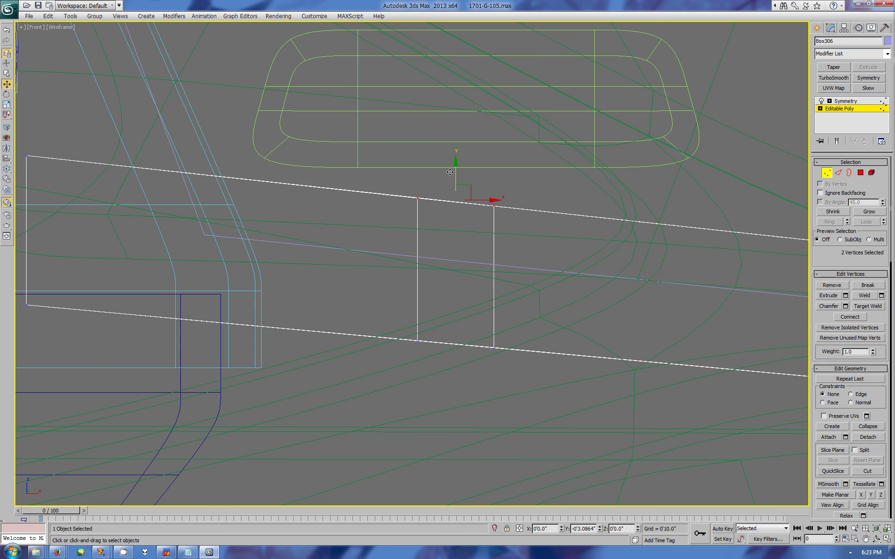
Nudge the strut's upper vertex slightly upward and select the two lower-edge vertices
click(418, 198)
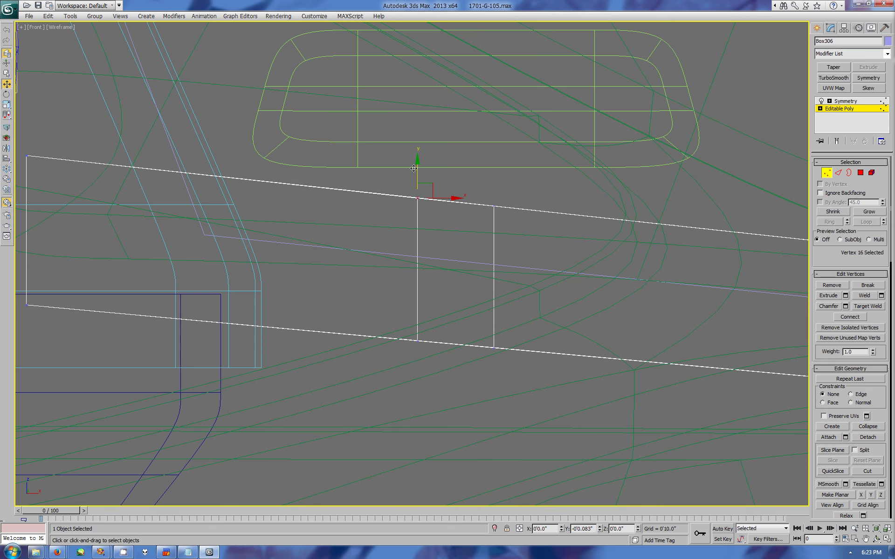
drag(413, 169, 412, 167)
drag(375, 316, 511, 367)
scroll(471, 368, up, 2)
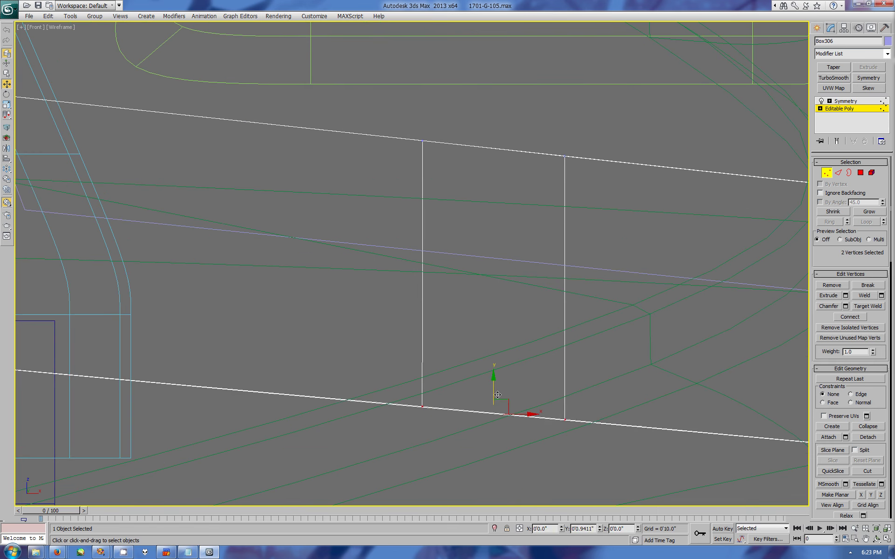
scroll(462, 368, down, 3)
scroll(513, 393, down, 3)
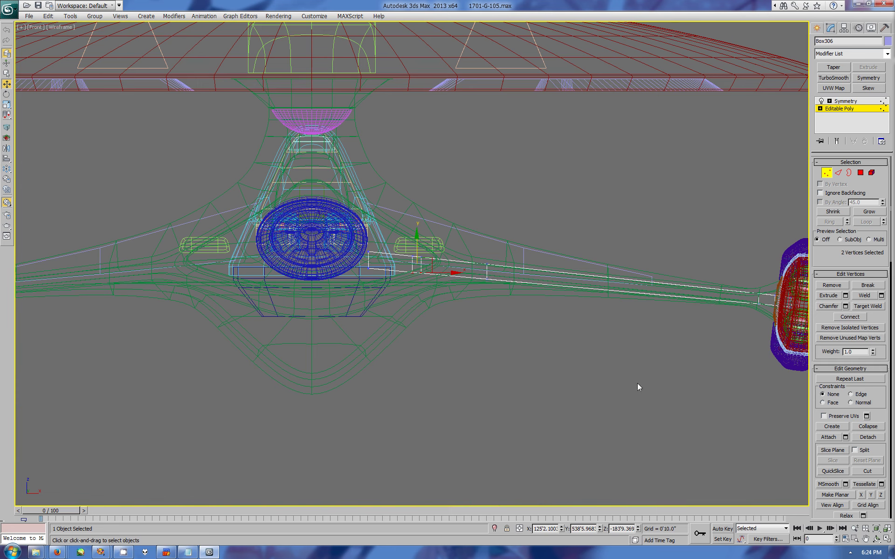
In the Bottom viewport, move the four strut-end vertices down toward the nacelle
click(817, 28)
click(887, 539)
alt+middle_drag(648, 435, 509, 363)
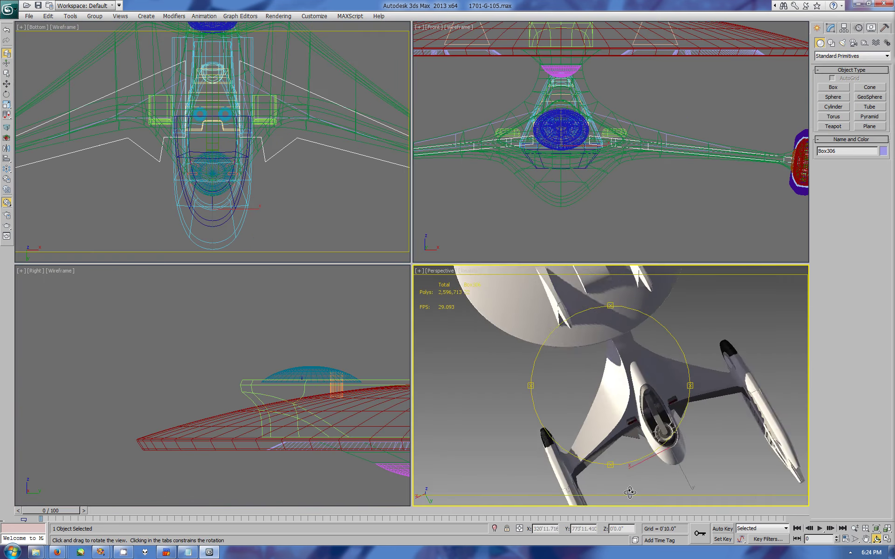
right_click(236, 204)
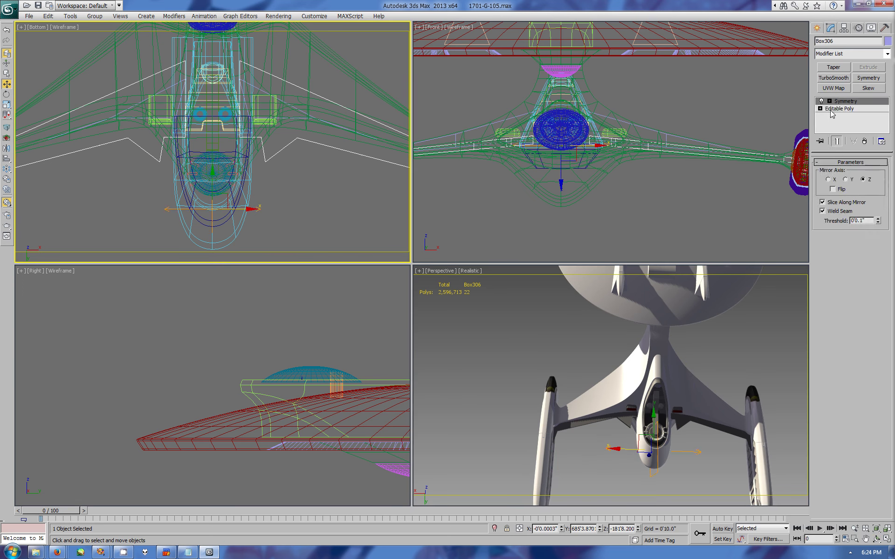
key(1)
drag(264, 120, 263, 118)
drag(281, 154, 247, 167)
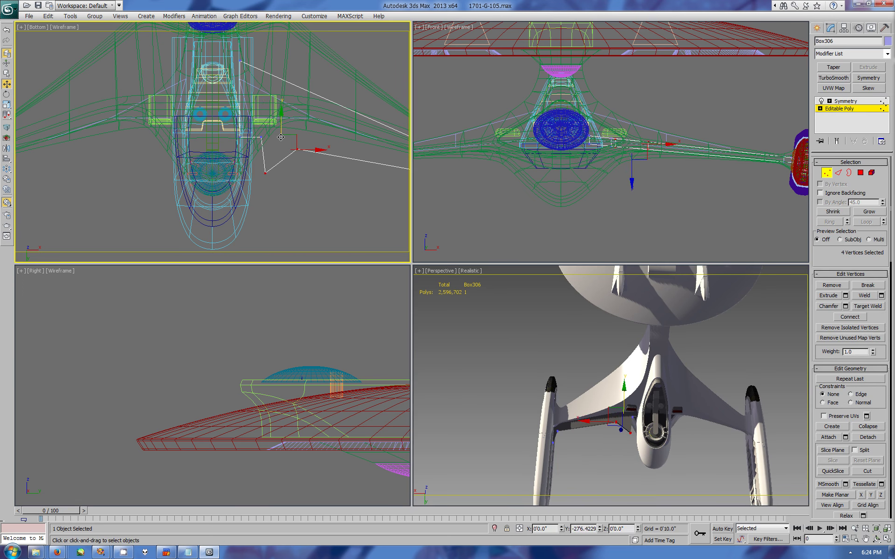
scroll(247, 167, down, 5)
Raise the two nacelle-end vertices slightly in the Front view, checking with and without the mirrored half
click(329, 154)
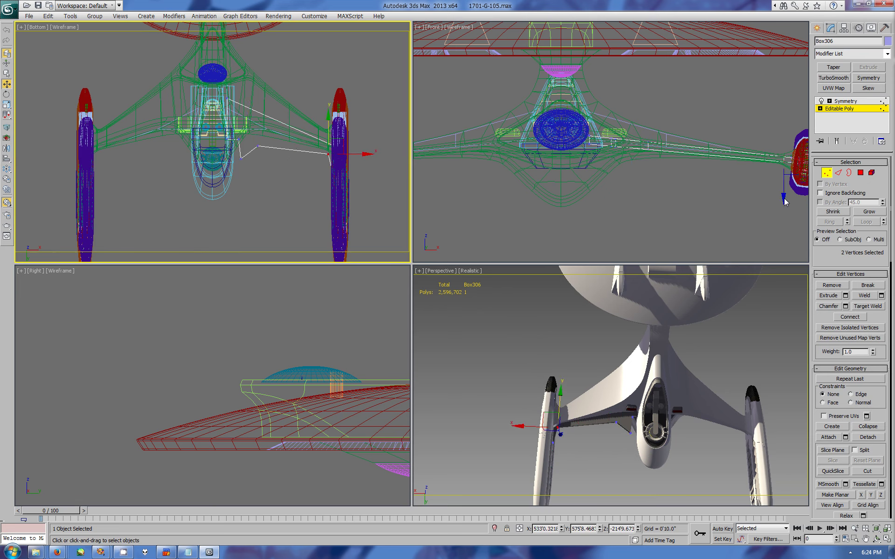
key(ctrl+z)
right_click(743, 180)
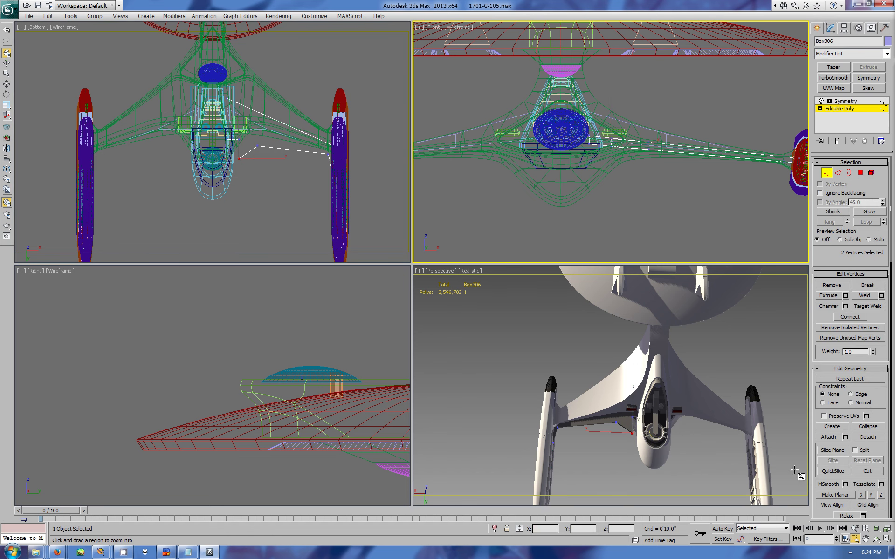
scroll(623, 166, up, 5)
drag(650, 101, 648, 98)
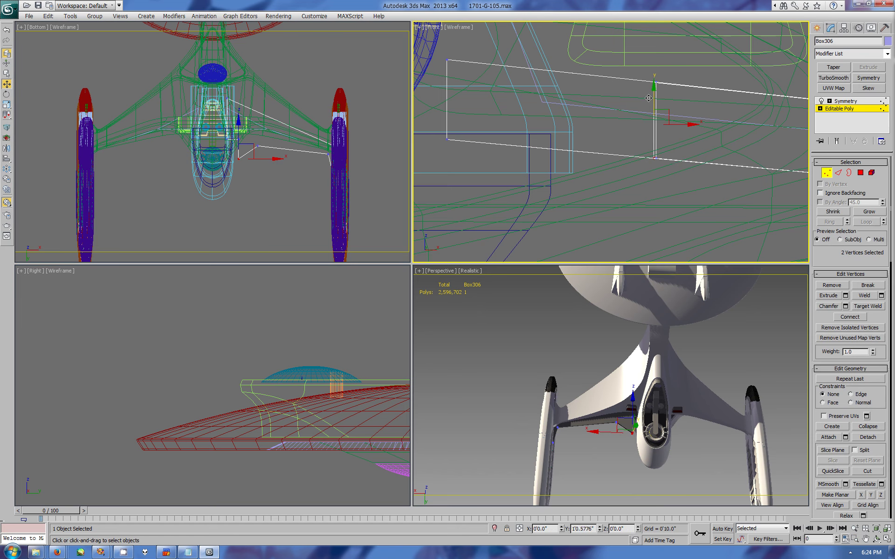
key(ctrl+y)
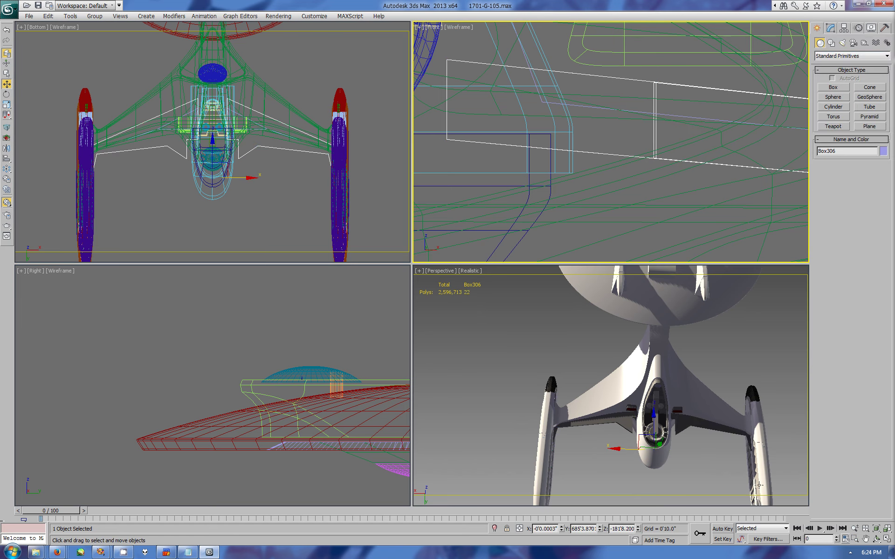
Maximize the Perspective viewport and orbit to side, three-quarter and low views of the ship
drag(606, 382, 559, 373)
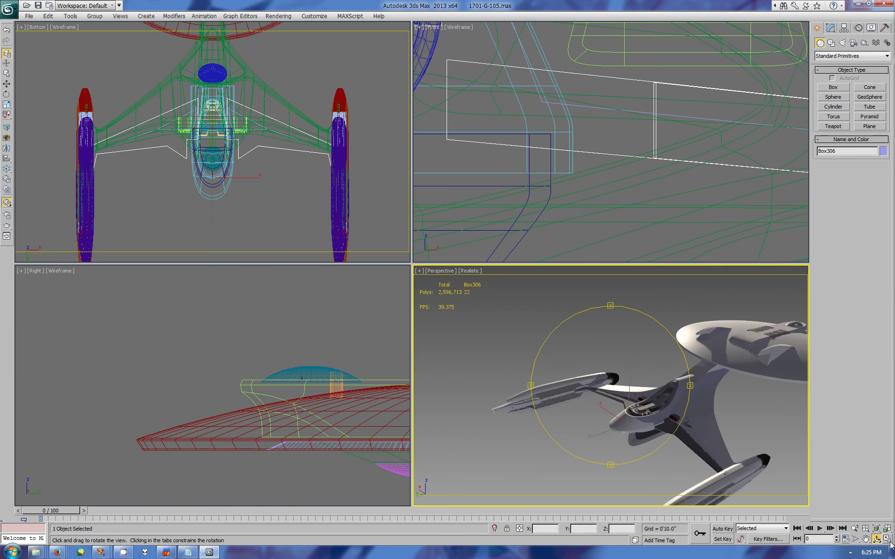
key(alt+w)
middle_drag(536, 298, 513, 288)
drag(513, 288, 552, 297)
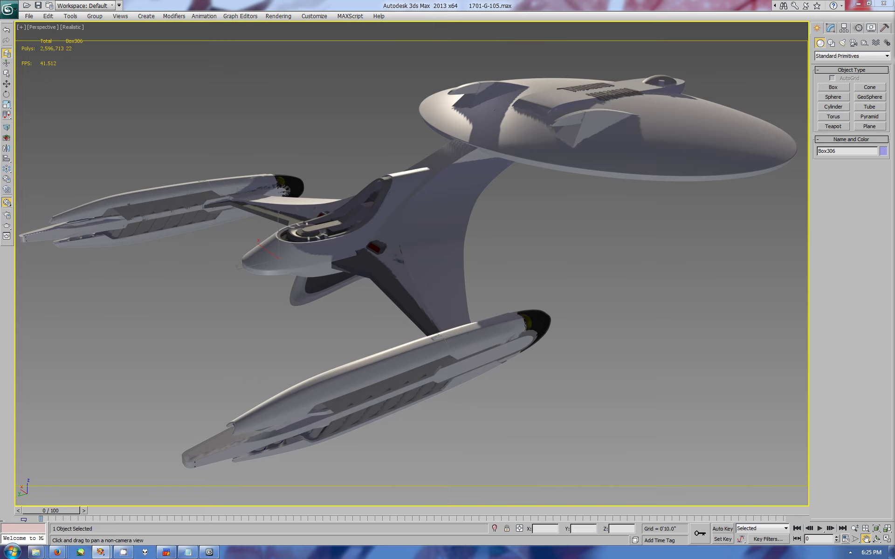
alt+middle_drag(507, 338, 470, 243)
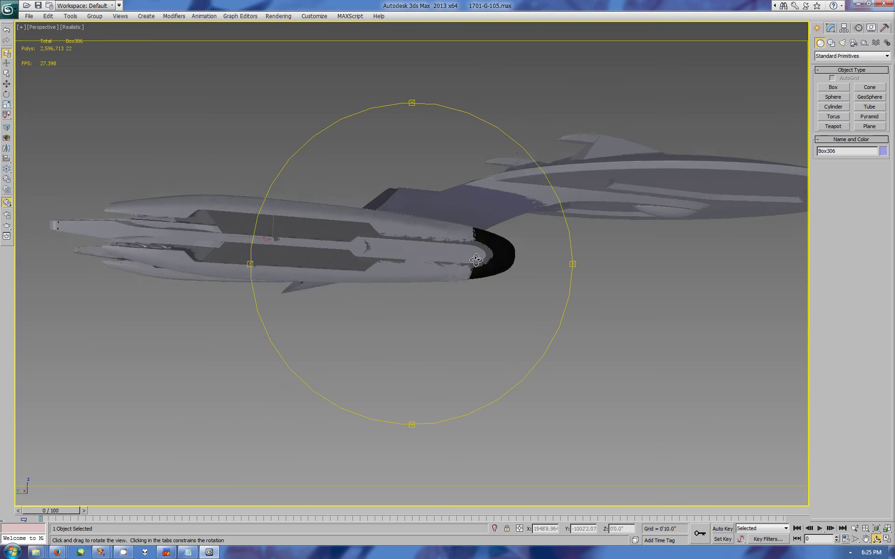
drag(458, 235, 488, 246)
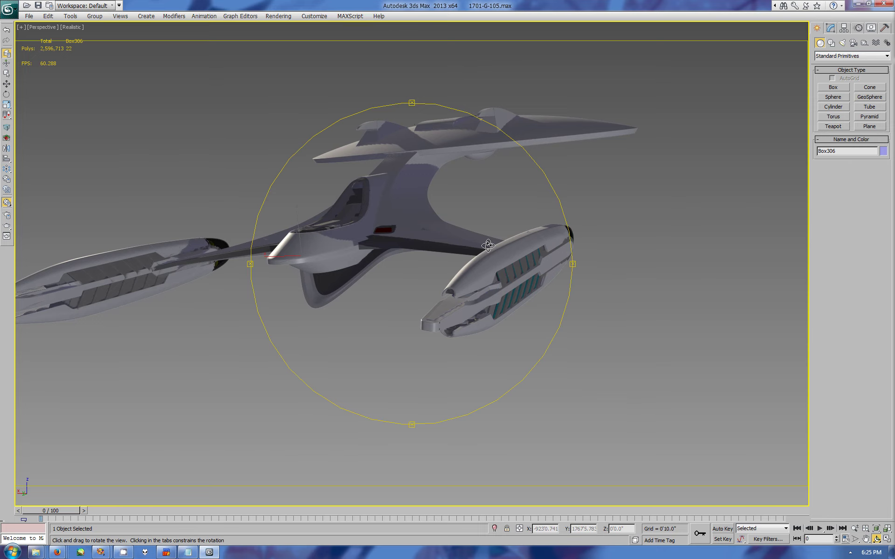
drag(488, 245, 466, 195)
Temporarily hide the saucer, restore it, and orbit to see its underside
key(w)
click(494, 107)
click(870, 27)
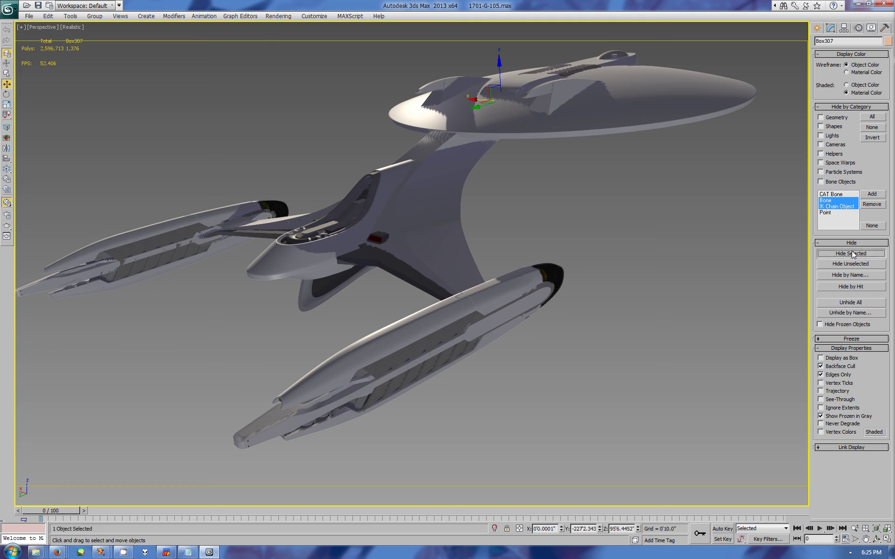
click(851, 253)
key(alt+w)
key(alt+w)
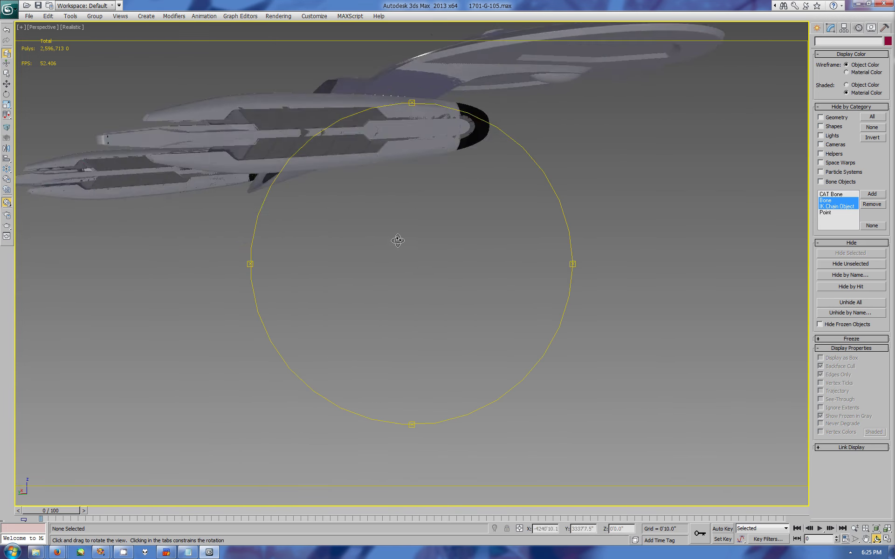
mouse_move(397, 240)
mouse_down()
mouse_move(482, 260)
mouse_move(422, 260)
mouse_move(347, 236)
mouse_move(462, 249)
mouse_move(440, 267)
mouse_move(481, 285)
mouse_move(453, 303)
mouse_up()
key(ctrl+z)
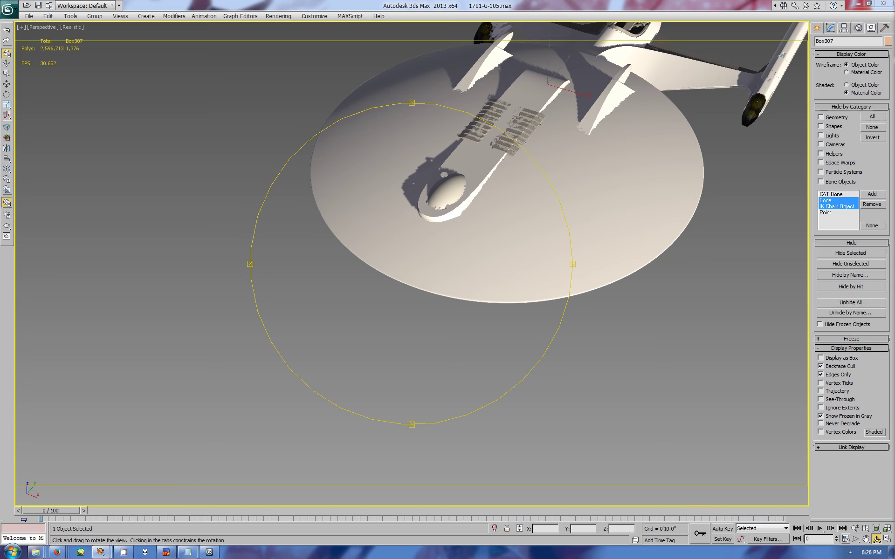
mouse_move(554, 293)
mouse_down()
mouse_move(506, 266)
mouse_move(467, 273)
mouse_move(478, 303)
mouse_move(410, 278)
mouse_move(409, 248)
mouse_move(436, 293)
mouse_up()
Inspect the dome Sphere058 and neighbouring Cylinder014 under the saucer
key(w)
click(400, 160)
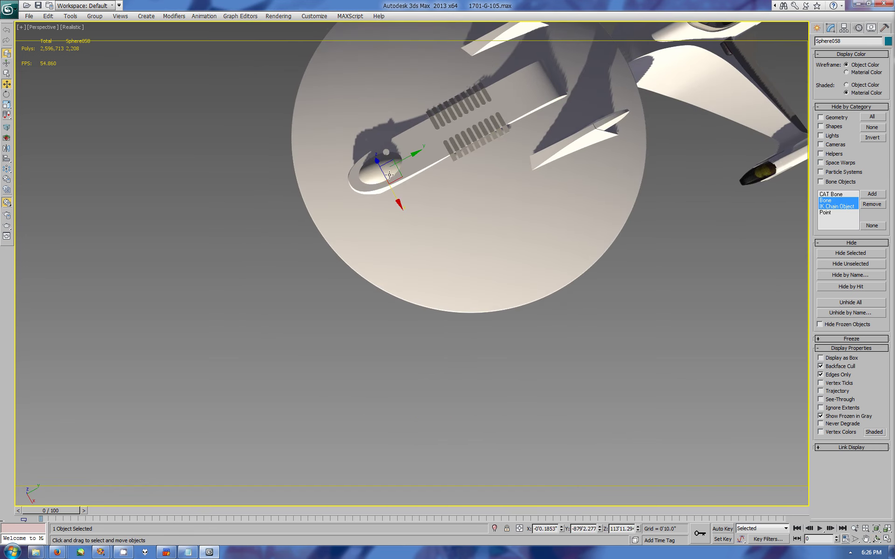
key(F2)
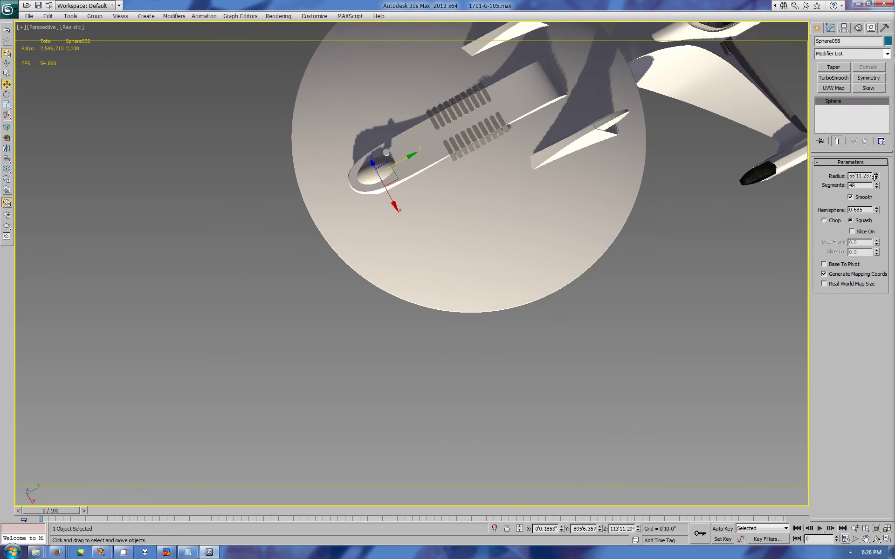
click(385, 155)
click(386, 153)
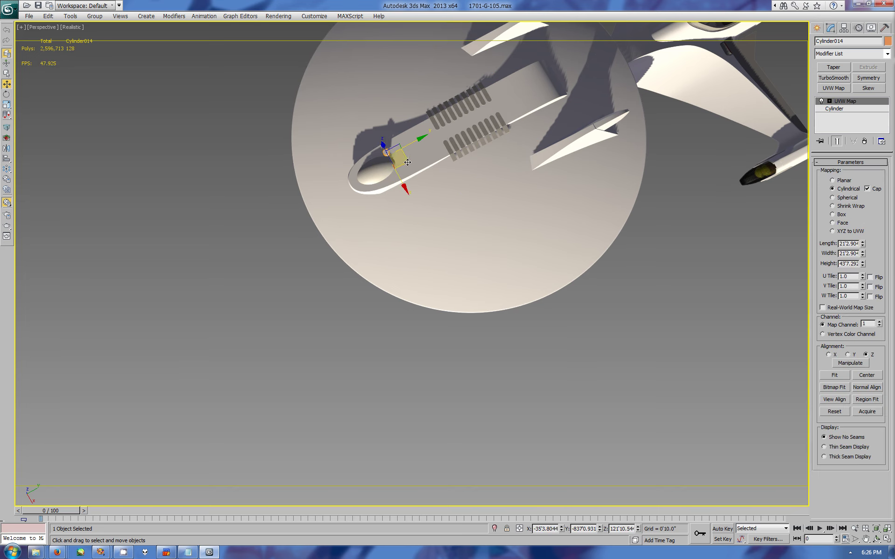
click(403, 162)
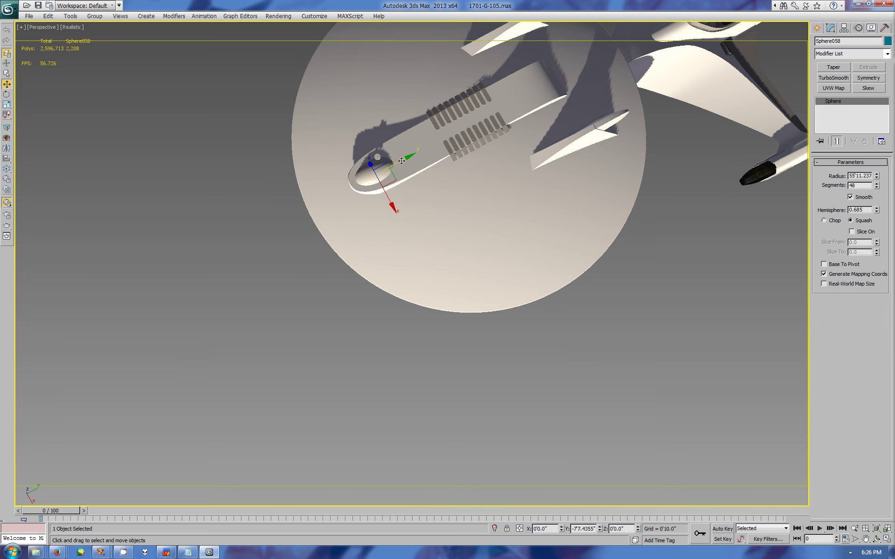
Orbit around the ship's underside and neck, and turn on Edged Faces over Realistic shading
click(876, 539)
mouse_move(659, 419)
mouse_down()
mouse_move(393, 247)
mouse_move(465, 245)
mouse_move(393, 239)
mouse_up()
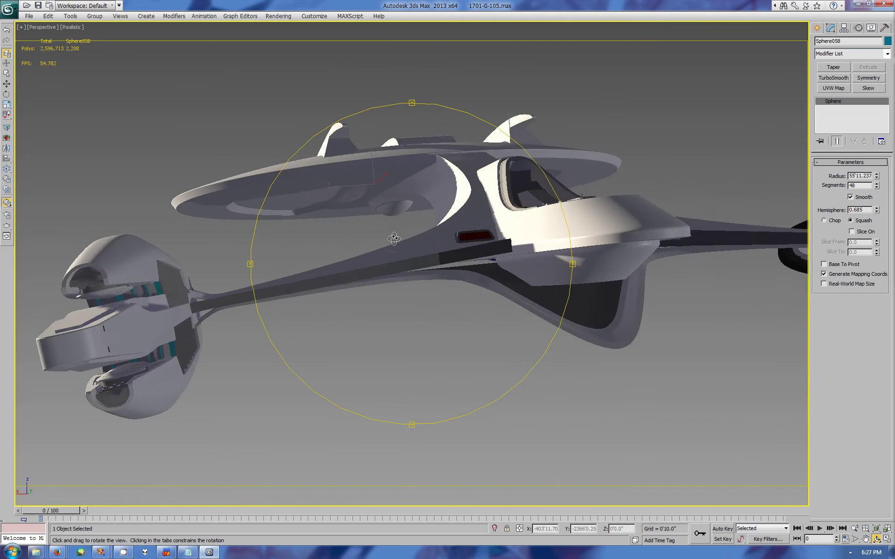
drag(464, 243, 451, 238)
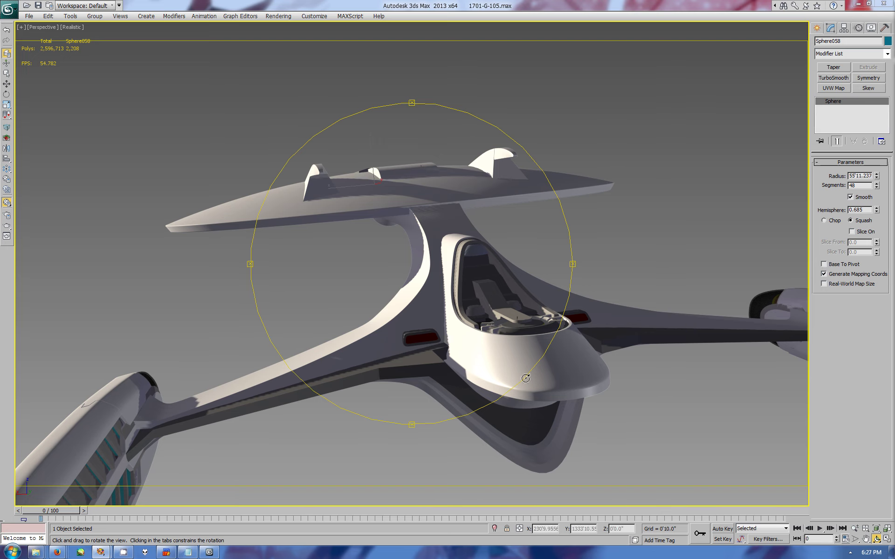
mouse_move(526, 378)
mouse_down()
mouse_move(500, 358)
mouse_move(550, 349)
mouse_move(563, 366)
mouse_move(559, 318)
mouse_up()
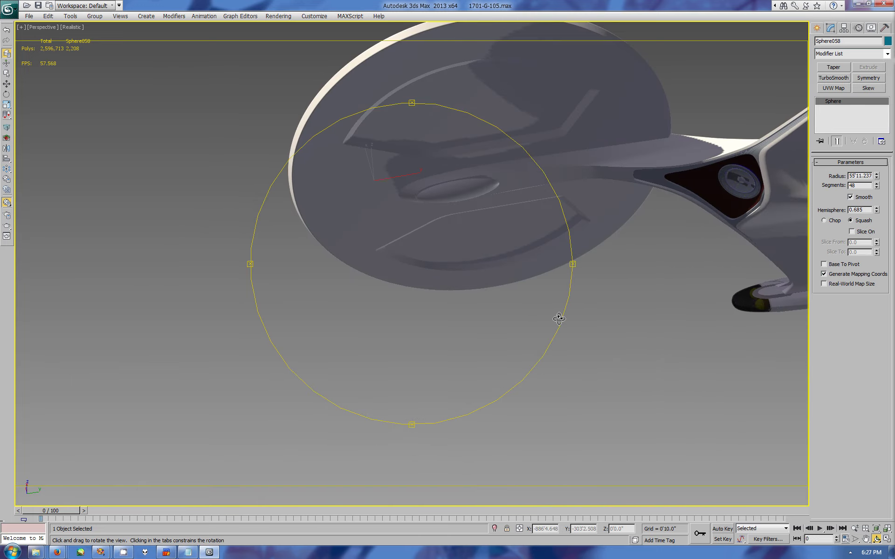
click(72, 27)
click(94, 68)
drag(536, 280, 626, 202)
Select the neck hull Box302 and zoom close to the neck and nacelle
key(w)
click(626, 202)
click(877, 529)
click(876, 539)
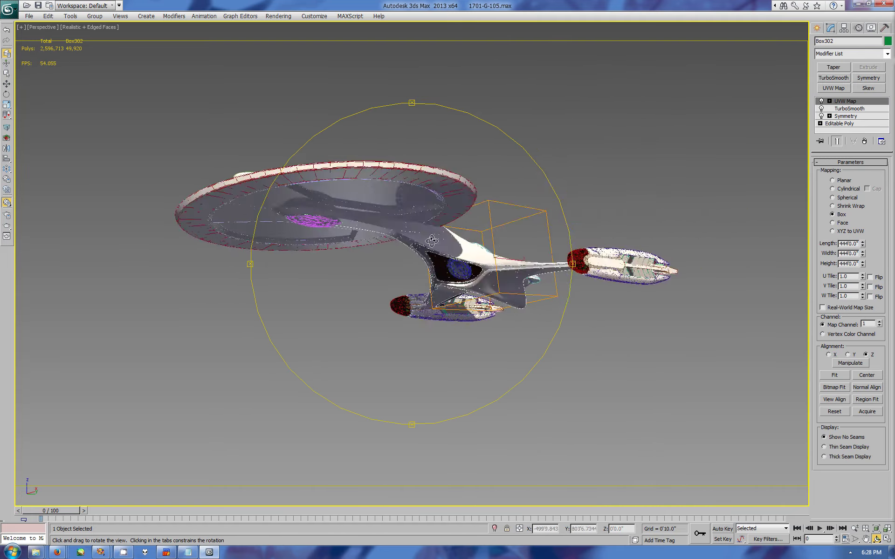
scroll(450, 206, up, 10)
drag(451, 206, 557, 205)
scroll(451, 206, up, 3)
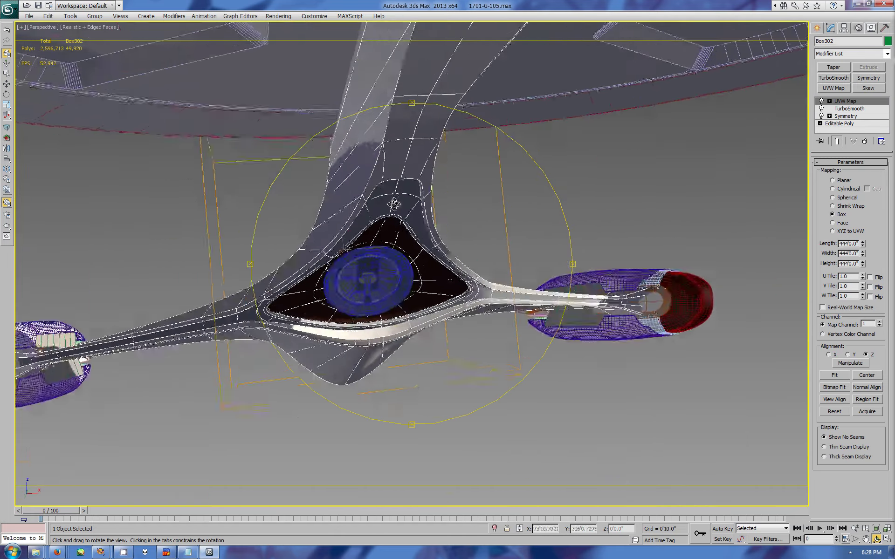
Isolate the neck mesh and cut a new edge into the lower neck on its base Editable Poly
click(871, 27)
click(851, 263)
click(830, 28)
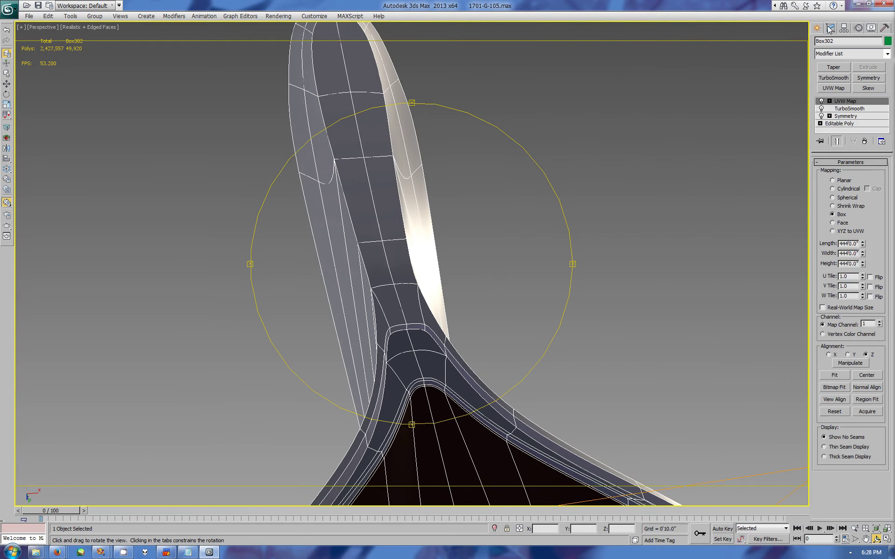
click(839, 123)
click(868, 376)
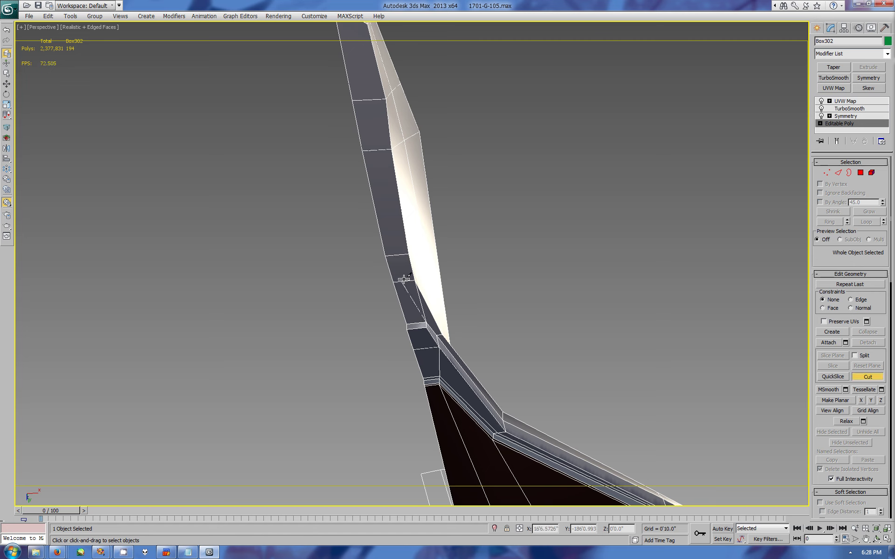
click(361, 28)
scroll(354, 83, down, 2)
Select the lower-neck and top-of-neck vertices at vertex level, then deselect them
click(826, 173)
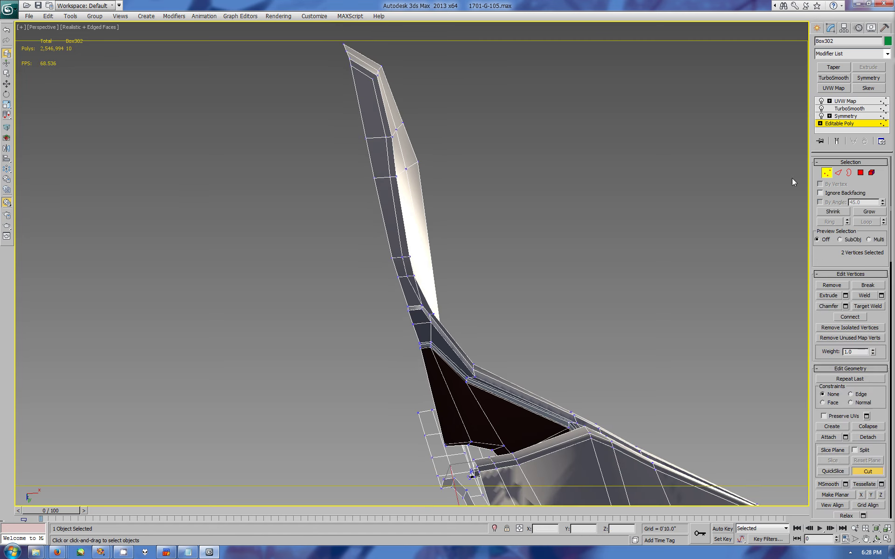
click(471, 473)
key(w)
click(376, 73)
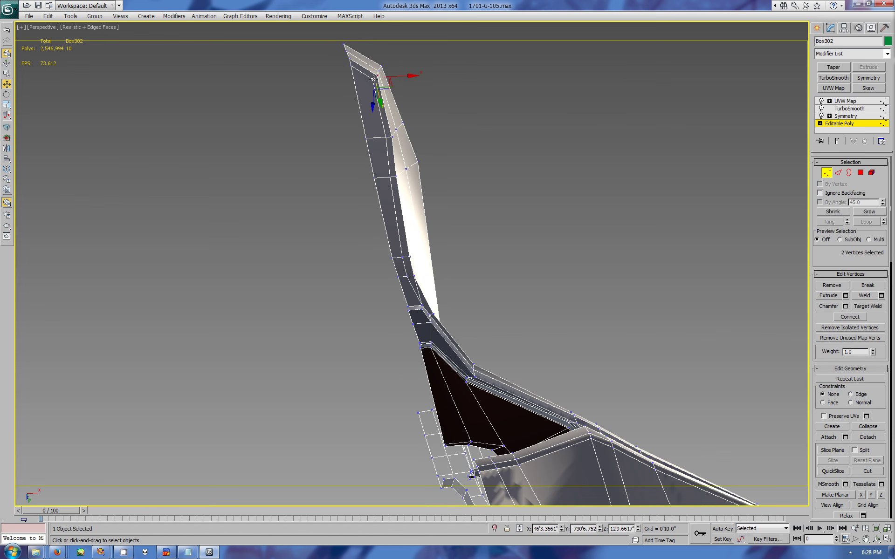
click(430, 286)
Exit sub-object mode to show the smoothed hull and orbit around the neck-to-saucer junction
click(561, 236)
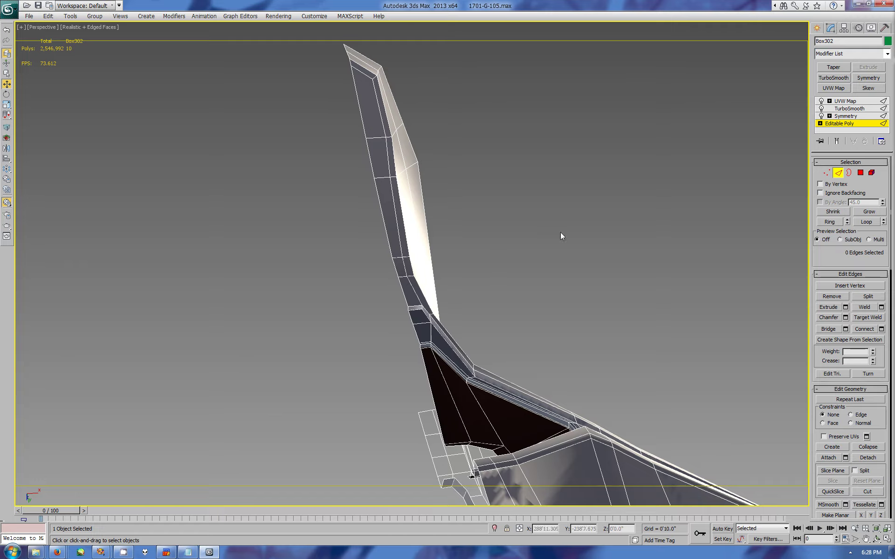
click(819, 29)
click(876, 539)
mouse_move(309, 373)
mouse_down()
mouse_move(461, 321)
mouse_move(461, 373)
mouse_up()
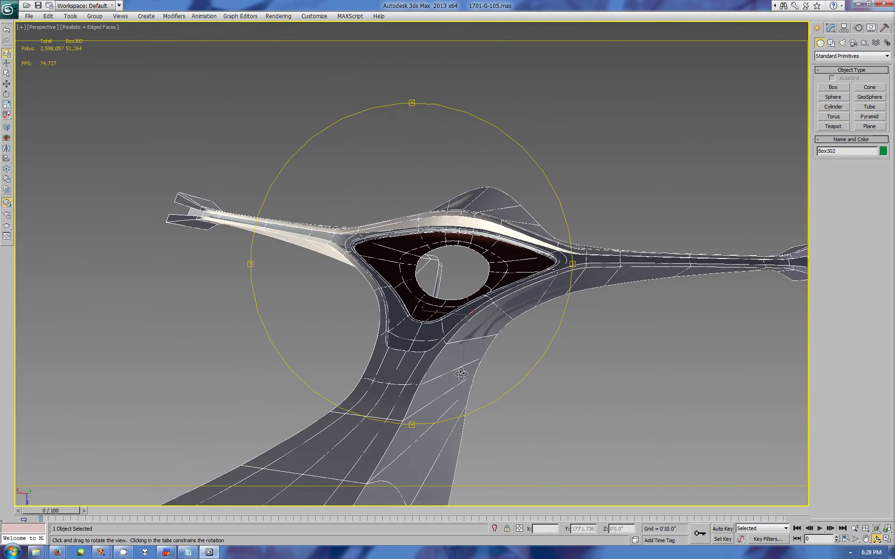
Give the Front view Realistic shading, maximize it, and frame the neck's upper part
key(alt+w)
right_click(480, 49)
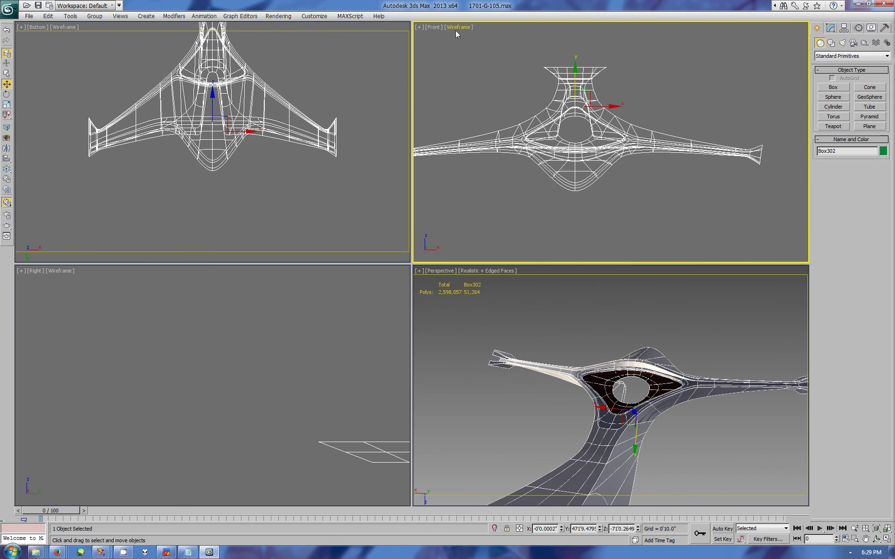
click(456, 33)
click(466, 39)
key(alt+w)
scroll(454, 212, up, 5)
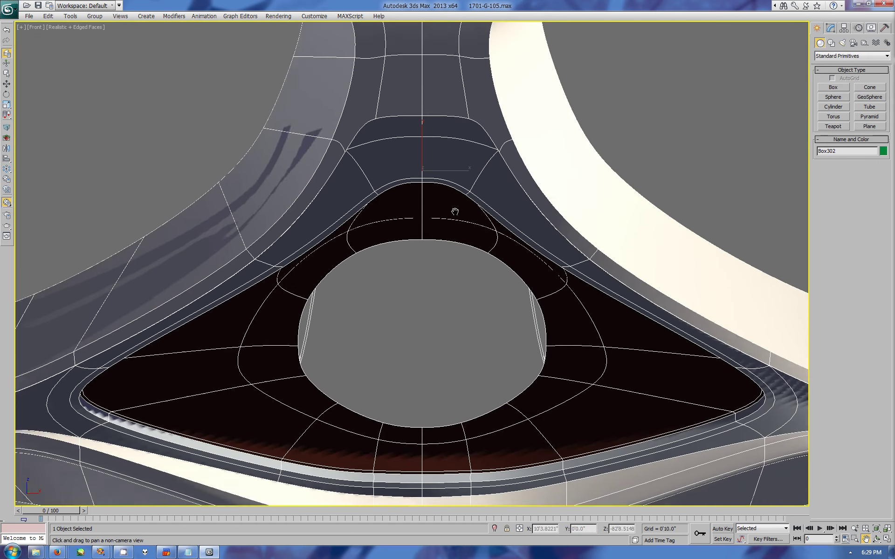
drag(455, 211, 435, 354)
Return to the base Editable Poly cage and select an inner-edge vertex of the neck
click(830, 29)
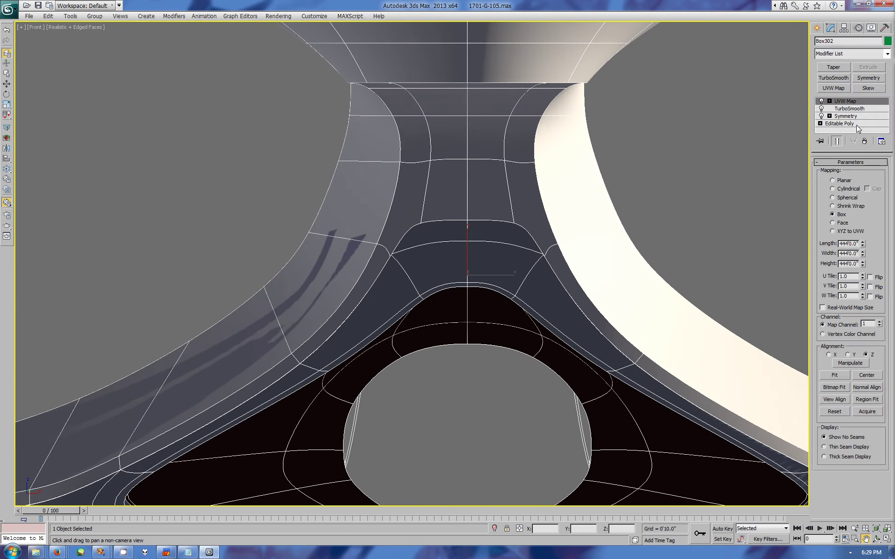
click(853, 123)
click(838, 173)
click(508, 135)
key(w)
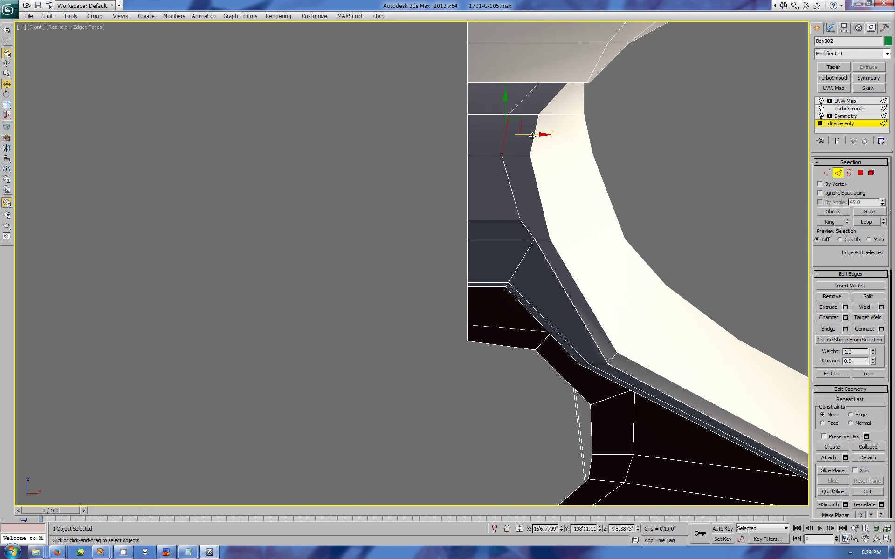
click(826, 172)
click(521, 220)
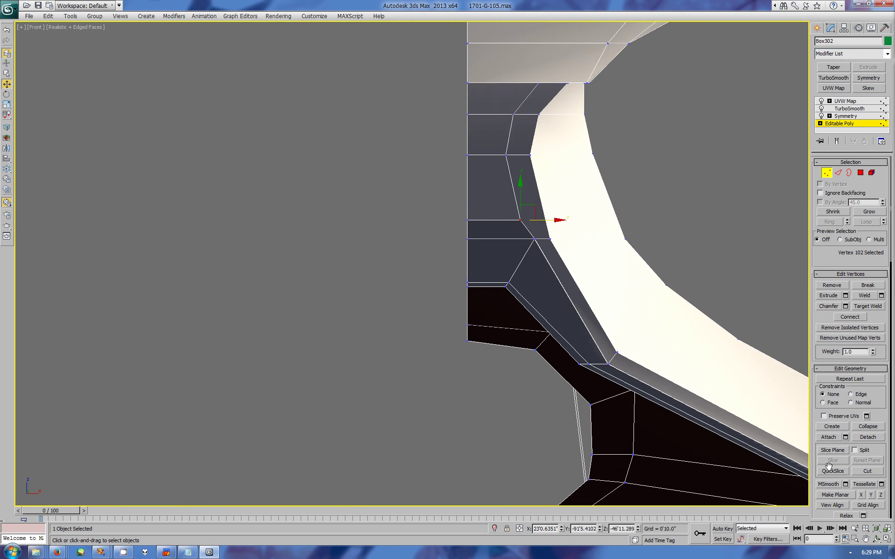
Shift the selected inner-edge neck vertex outward along X
click(887, 539)
middle_click(609, 461)
scroll(608, 461, up, 3)
drag(689, 121, 692, 123)
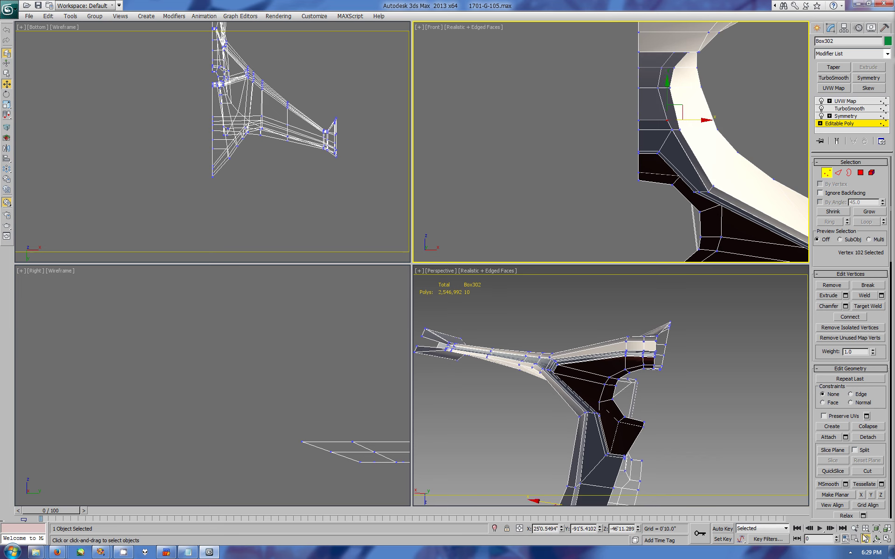
Move the pair of inner-edge neck vertices along X, viewed close in Perspective
middle_click(559, 466)
scroll(562, 484, up, 3)
alt+middle_drag(578, 466, 562, 492)
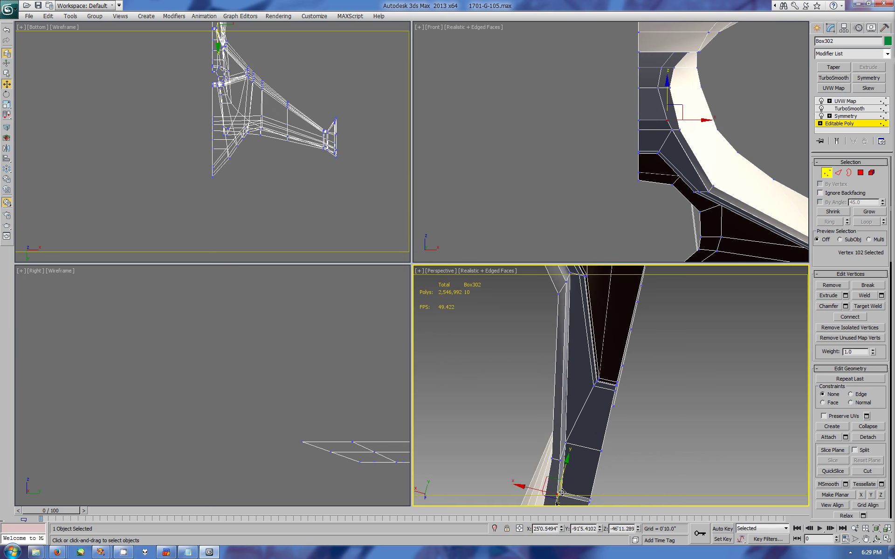
click(667, 121)
scroll(675, 108, up, 2)
drag(732, 98, 744, 99)
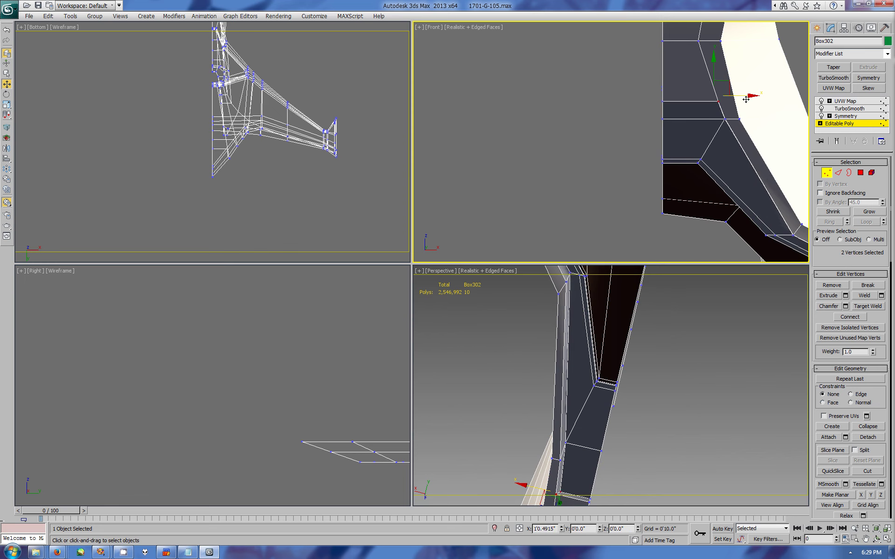
Check the smoothed neck, then return to the base cage at vertex level in the Front view
click(816, 28)
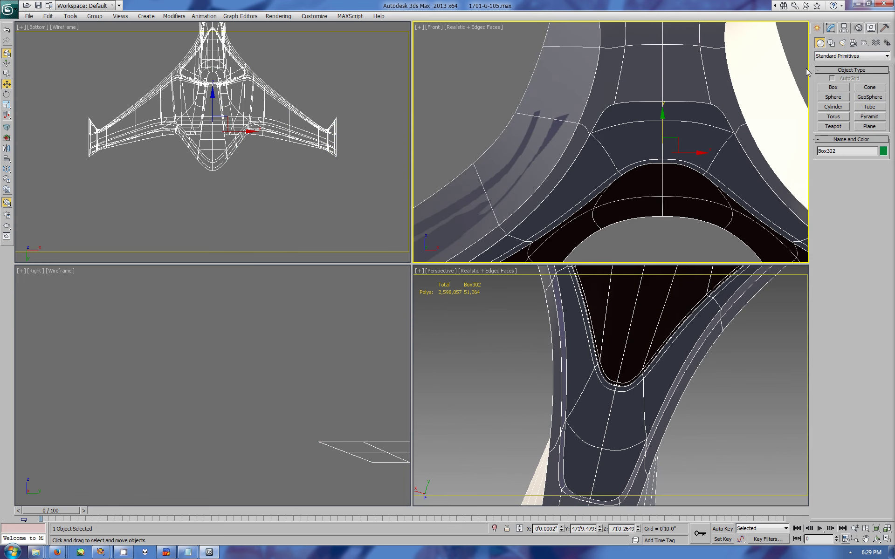
click(866, 539)
drag(649, 296, 661, 431)
click(577, 122)
click(831, 28)
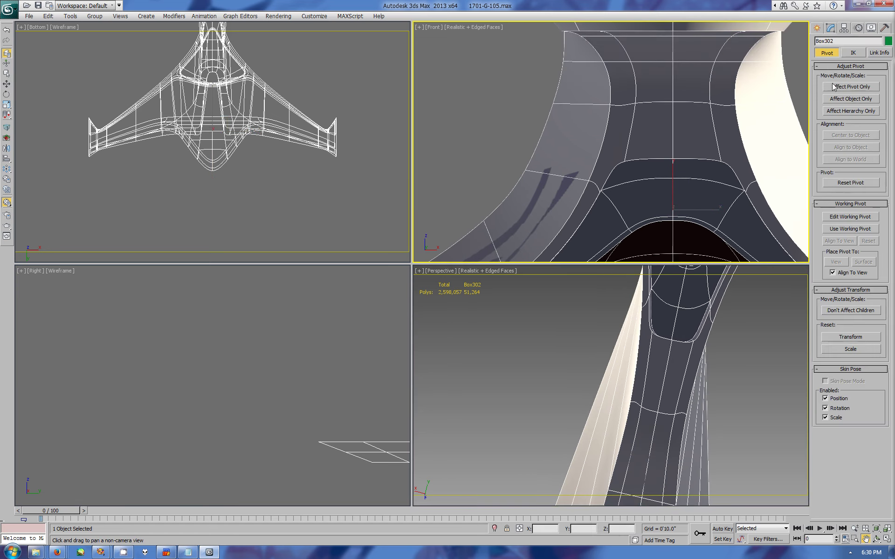
click(839, 123)
click(827, 173)
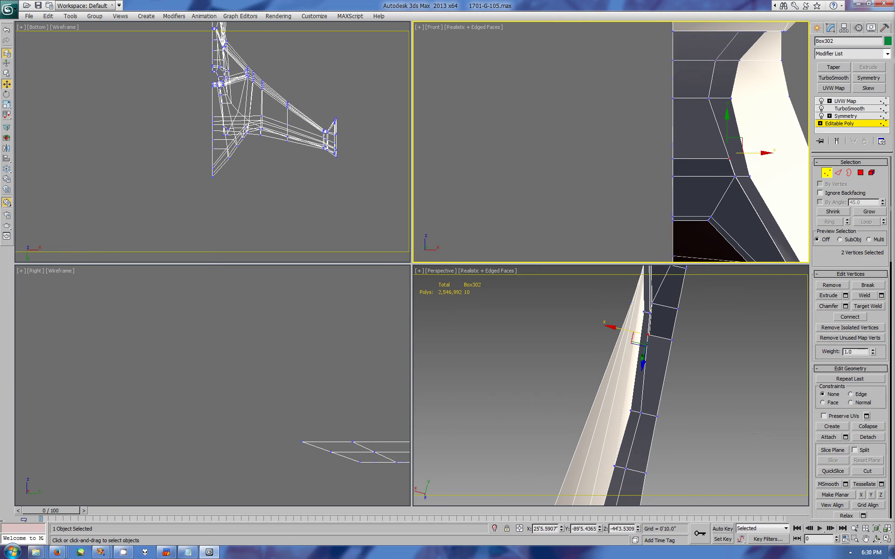
Cut a new edge across the neck face and select the vertex it created
click(729, 159)
click(740, 132)
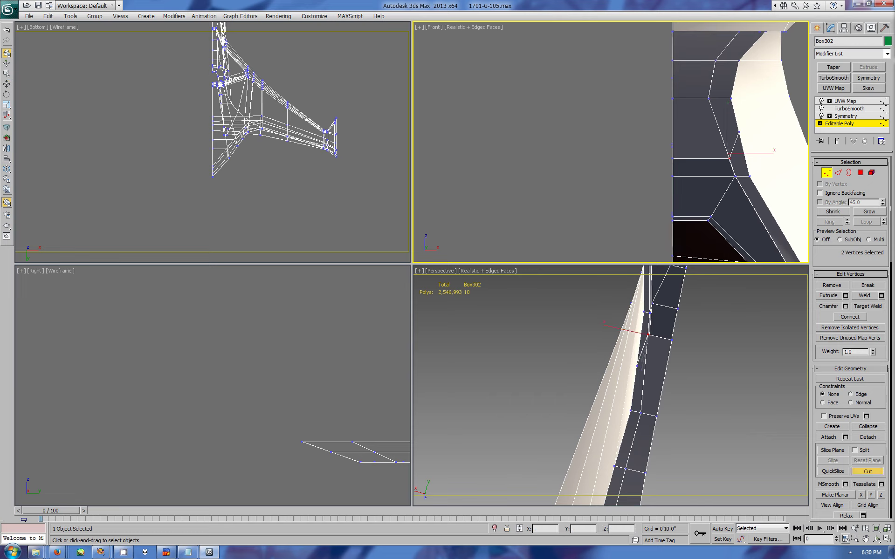
key(ctrl+p)
mouse_move(286, 394)
mouse_down()
mouse_move(154, 419)
mouse_move(410, 413)
mouse_up()
right_click(742, 138)
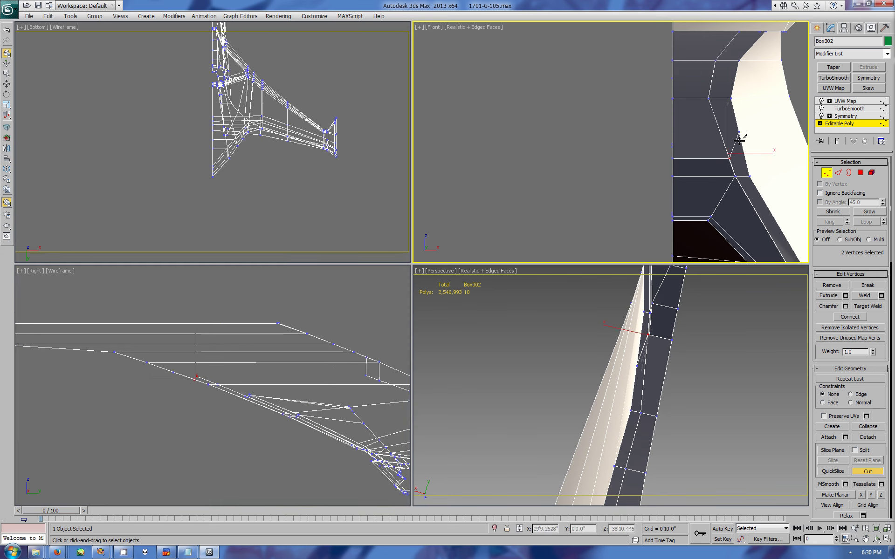
click(739, 133)
Maximize the side view and cut along the pylon's lower edge
click(887, 539)
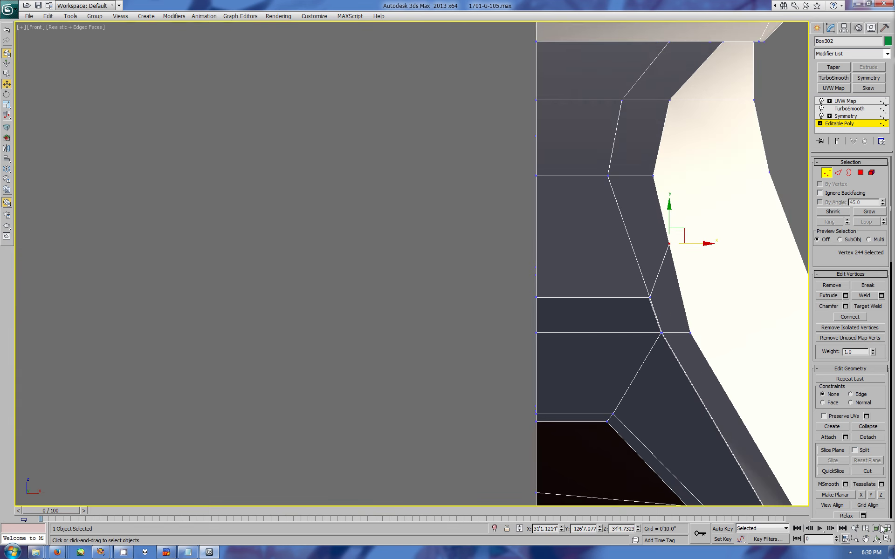
click(887, 539)
right_click(311, 411)
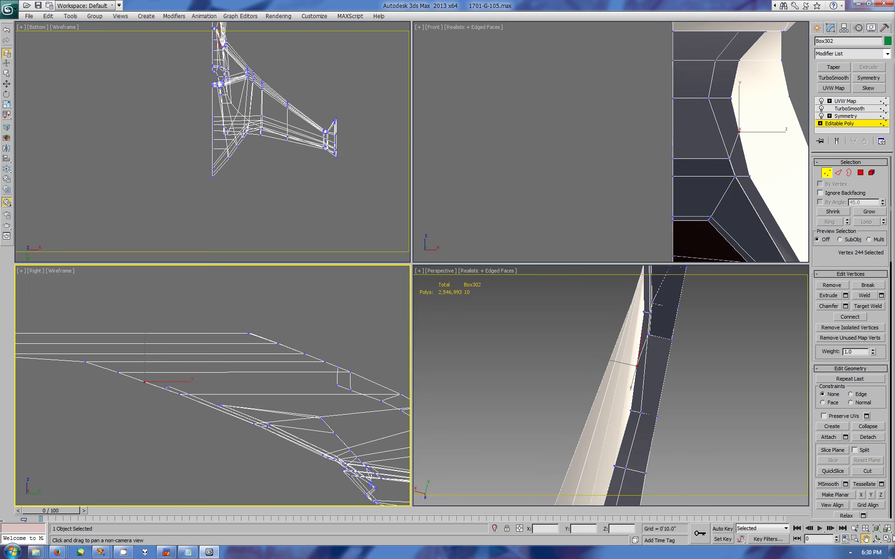
click(887, 538)
click(867, 471)
click(276, 256)
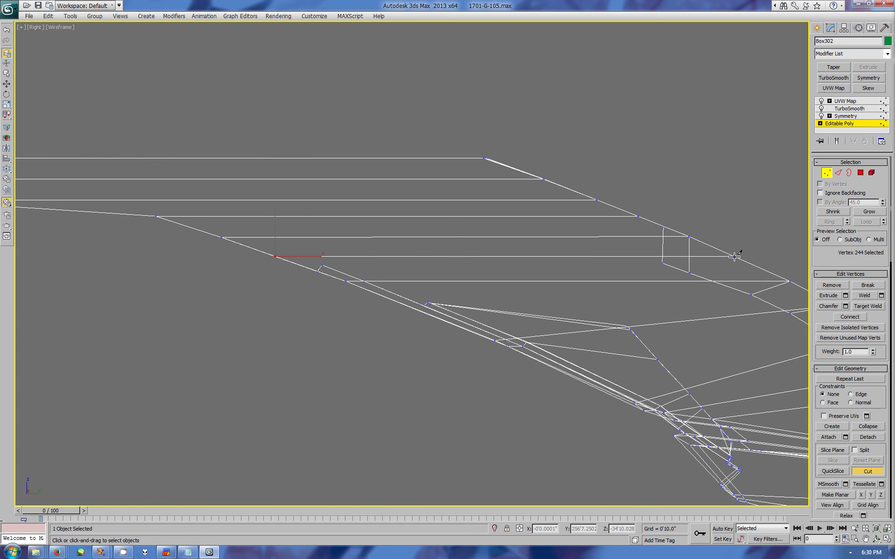
Orbit the Perspective view around the pylon top to review the reshaped neck
click(887, 539)
click(876, 539)
mouse_move(582, 383)
mouse_down()
mouse_move(546, 402)
mouse_move(661, 429)
mouse_up()
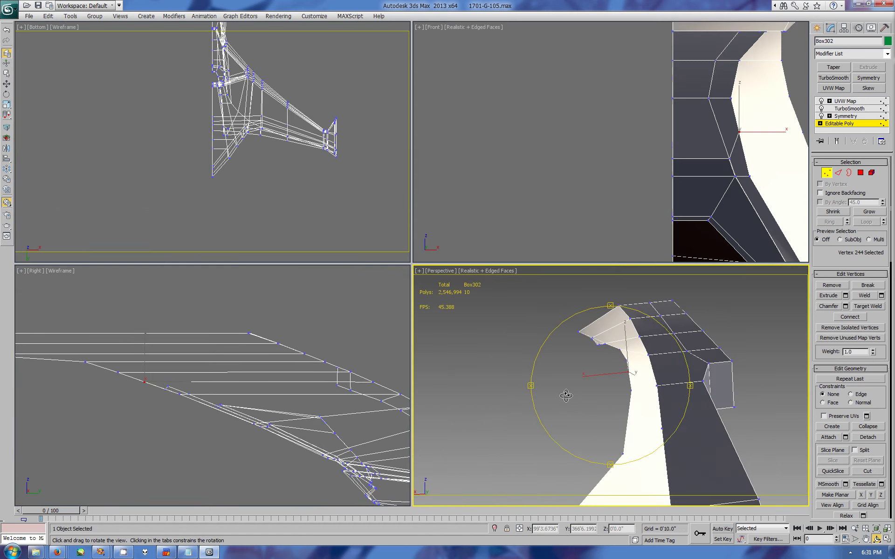
right_click(661, 429)
right_click(507, 120)
scroll(507, 121, down, 5)
In the maximized Back view, cut a new edge across the pylon's side face
key(k)
scroll(535, 164, up, 4)
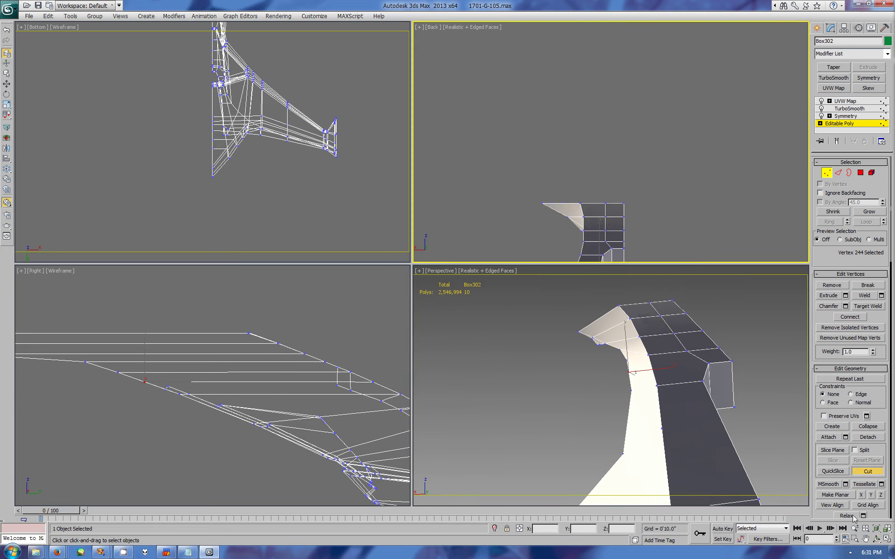
click(887, 539)
scroll(497, 300, up, 4)
scroll(395, 254, up, 5)
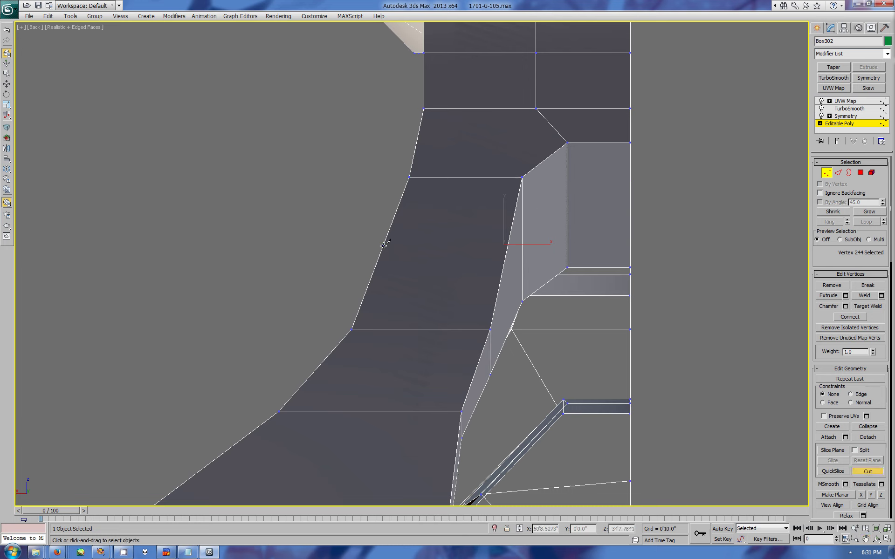
click(384, 246)
click(508, 334)
click(845, 101)
Nudge the new cut vertex and the nearby lower and vertical edge vertices into line
click(851, 124)
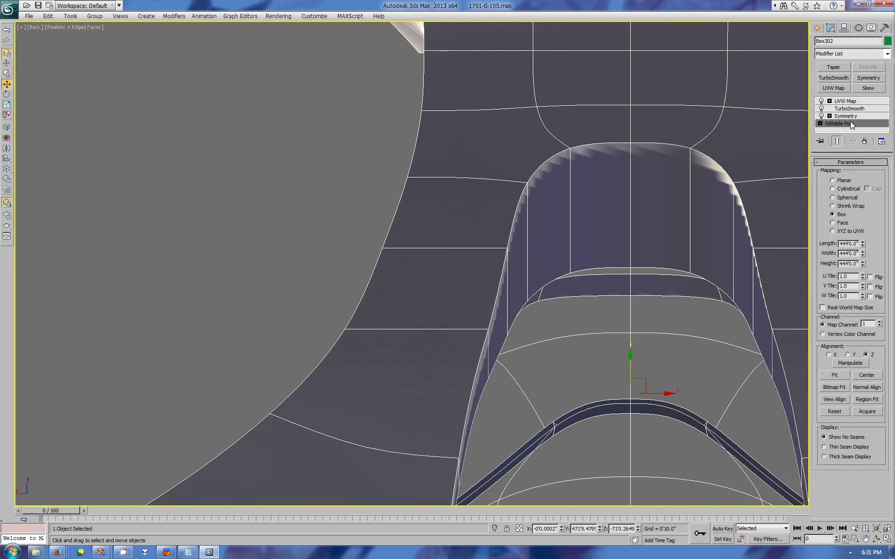
drag(411, 247, 418, 247)
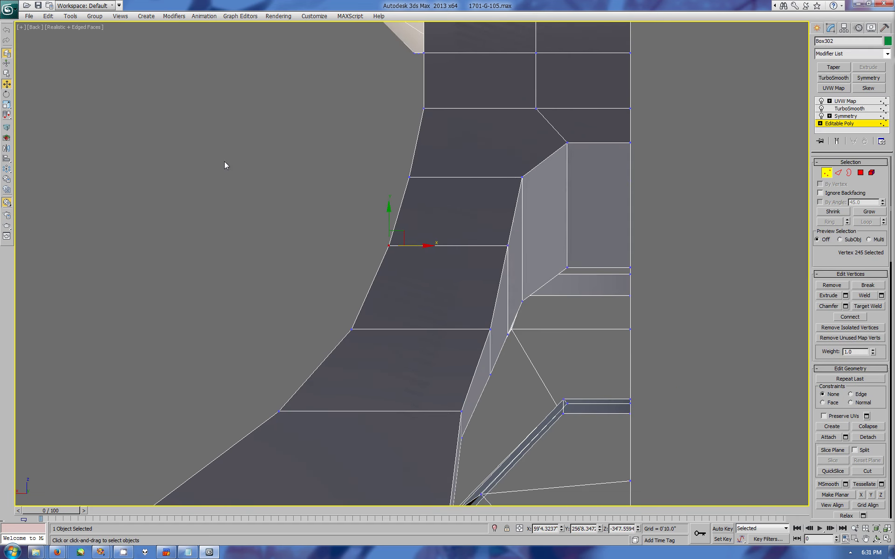
drag(492, 330, 483, 380)
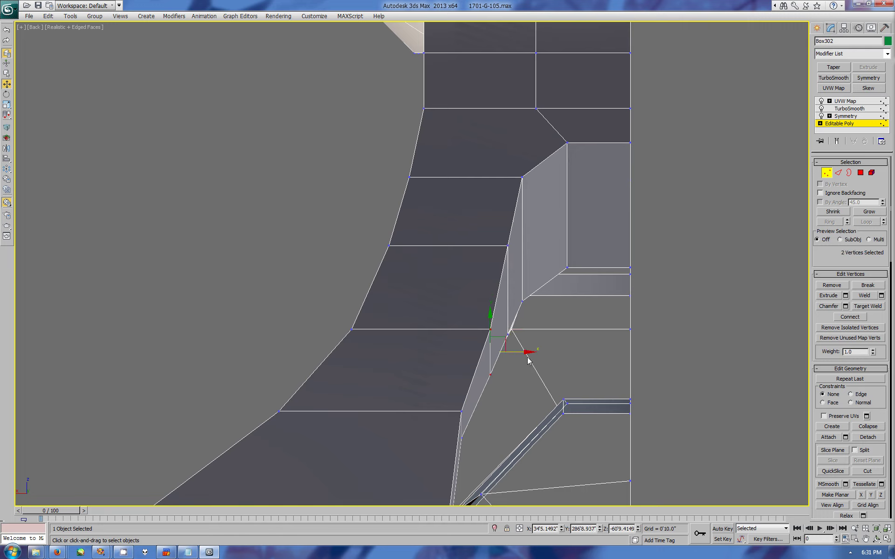
drag(518, 352, 513, 353)
mouse_move(453, 402)
mouse_down()
mouse_move(473, 446)
mouse_move(486, 429)
mouse_up()
drag(509, 333, 498, 236)
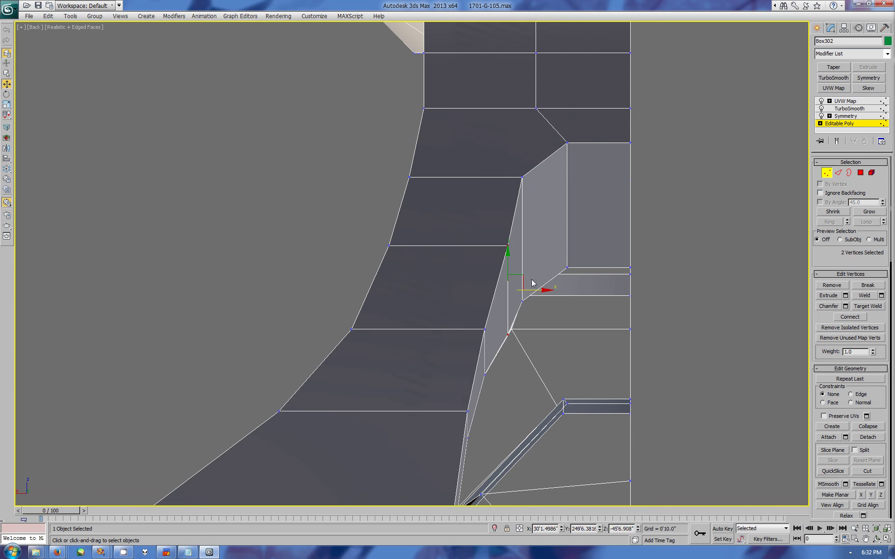
drag(533, 285, 535, 300)
In the Front view, shift the cut vertex on the neck edge slightly left, then check the smoothed model
key(f)
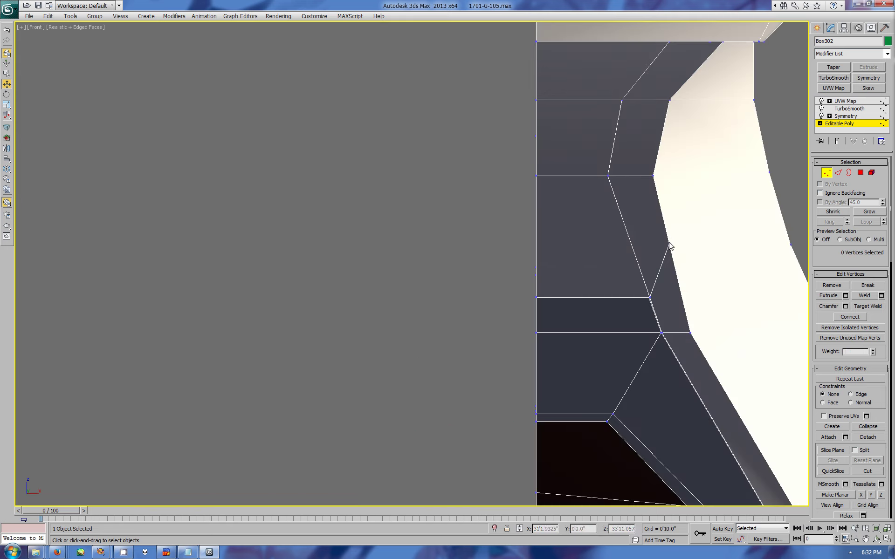
click(670, 243)
drag(689, 243, 684, 244)
click(818, 28)
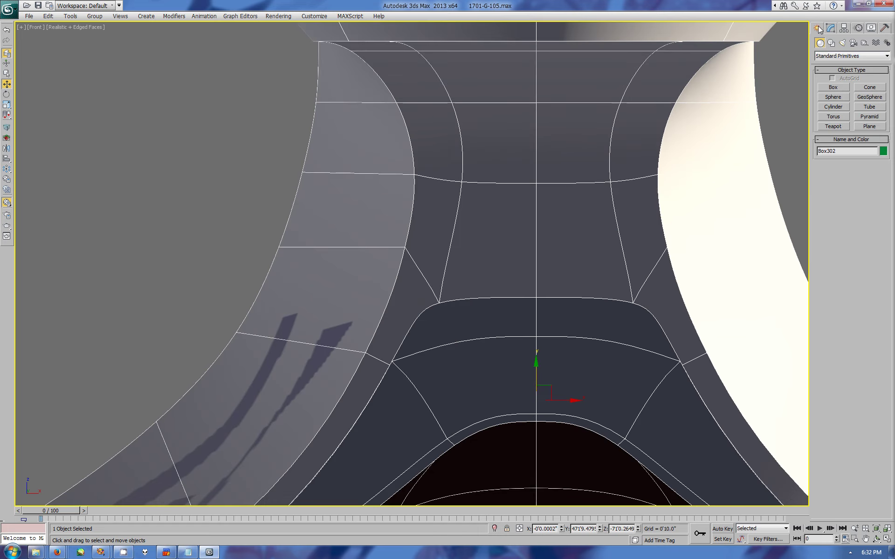
key(alt+w)
mouse_move(675, 383)
alt+middle_down()
mouse_move(716, 380)
mouse_move(662, 376)
mouse_move(676, 354)
alt+middle_up()
Back on the base cage, orbit the Front view and pull the pylon-top vertex left
click(830, 28)
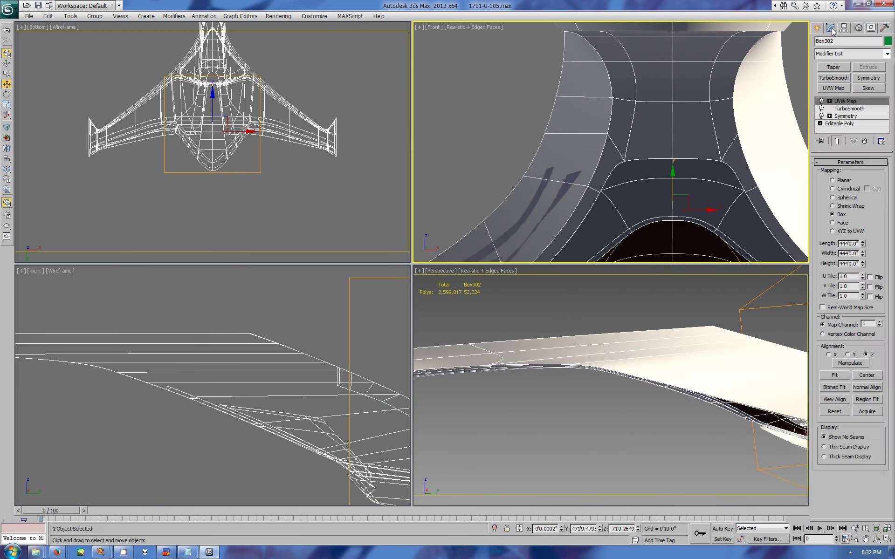
click(839, 124)
click(873, 540)
mouse_move(708, 161)
mouse_down()
mouse_move(566, 219)
mouse_move(760, 170)
mouse_up()
key(1)
key(w)
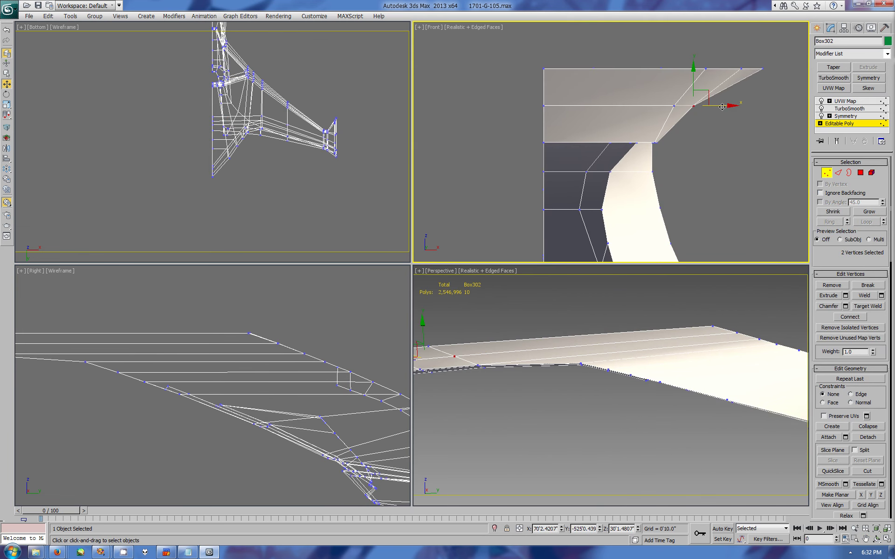
drag(722, 107, 702, 109)
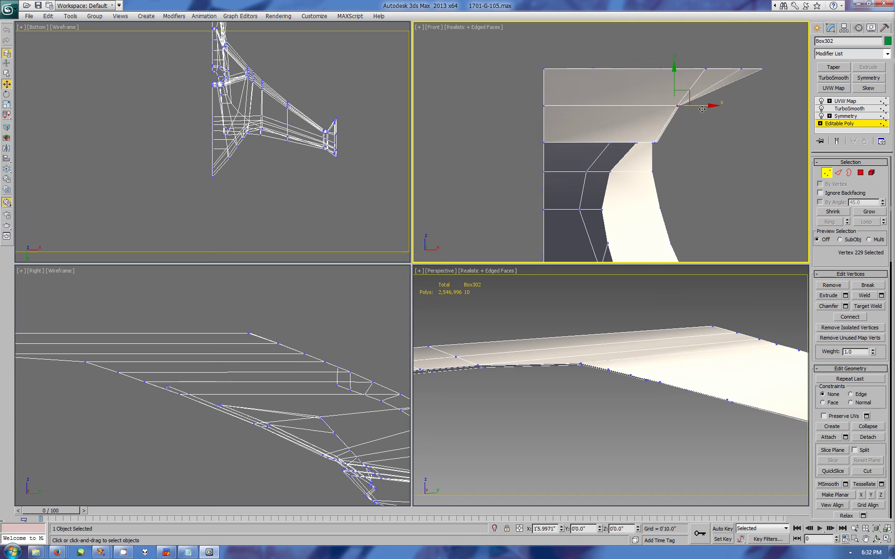
Pull the top-edge and tip vertices left, then select the three corner vertices
click(705, 69)
drag(733, 69, 725, 68)
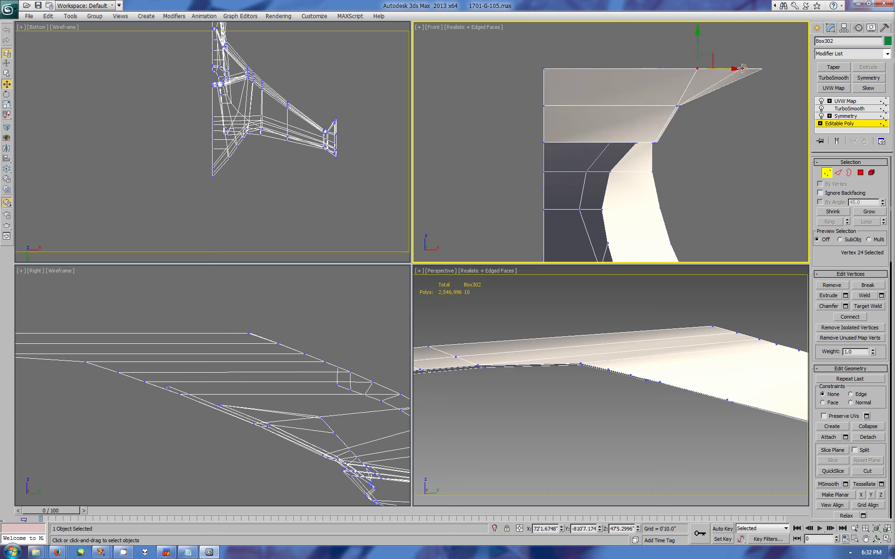
click(762, 69)
drag(800, 67, 763, 65)
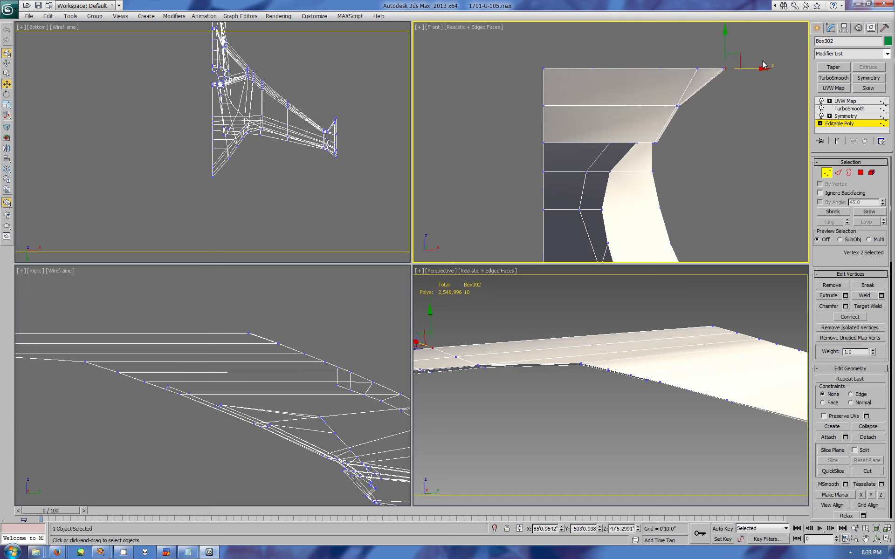
drag(720, 97, 526, 50)
Check the smoothed hull in the Back view, then resume vertex editing and select a vertex in the Right view
key(k)
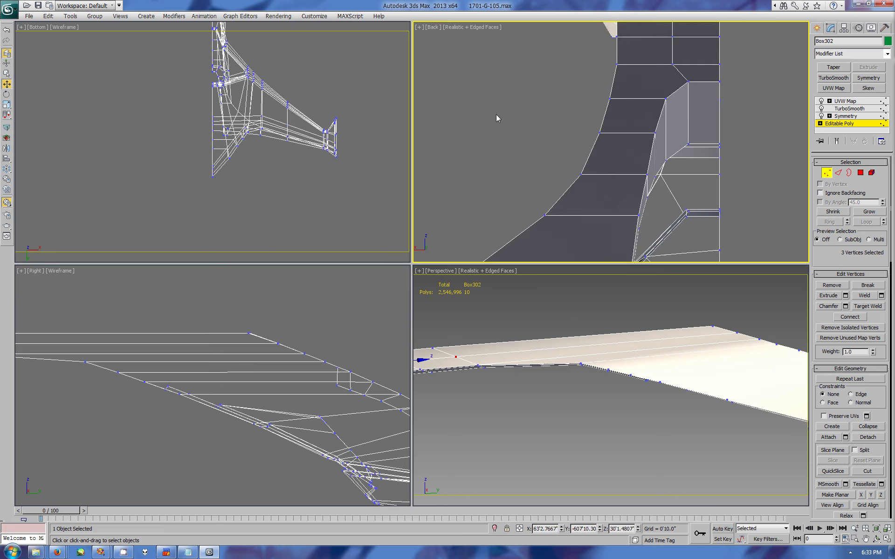
scroll(596, 166, up, 3)
scroll(584, 167, up, 3)
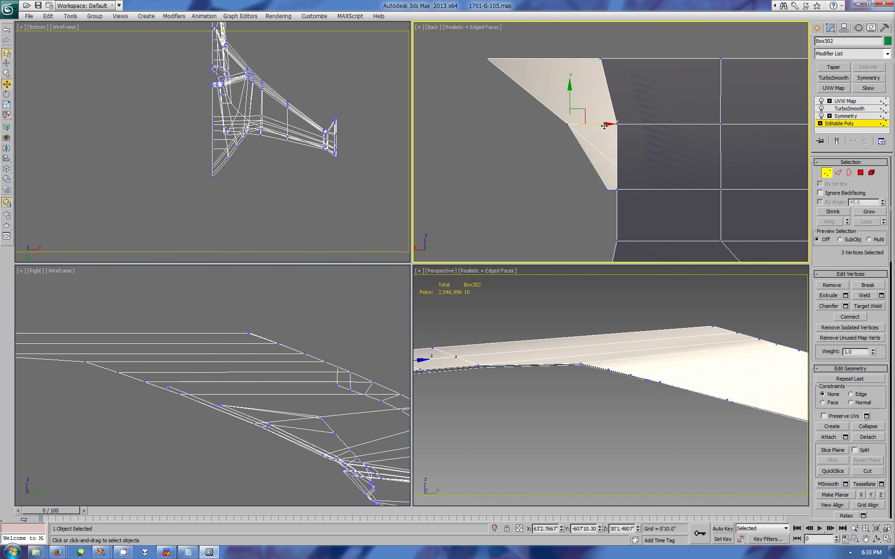
click(817, 28)
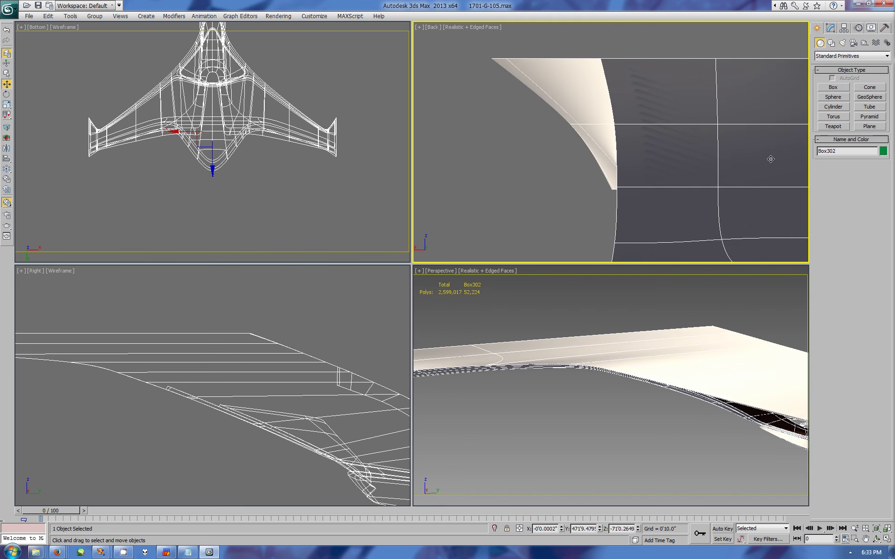
click(830, 28)
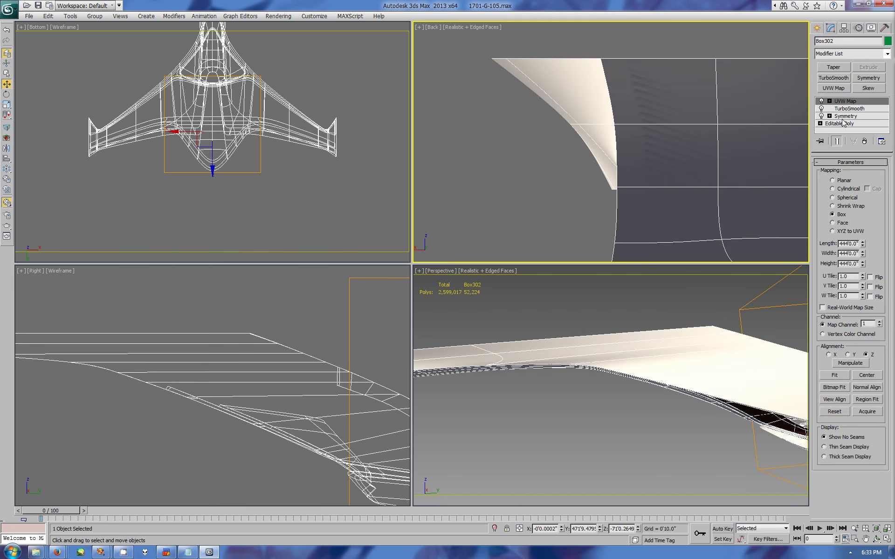
key(1)
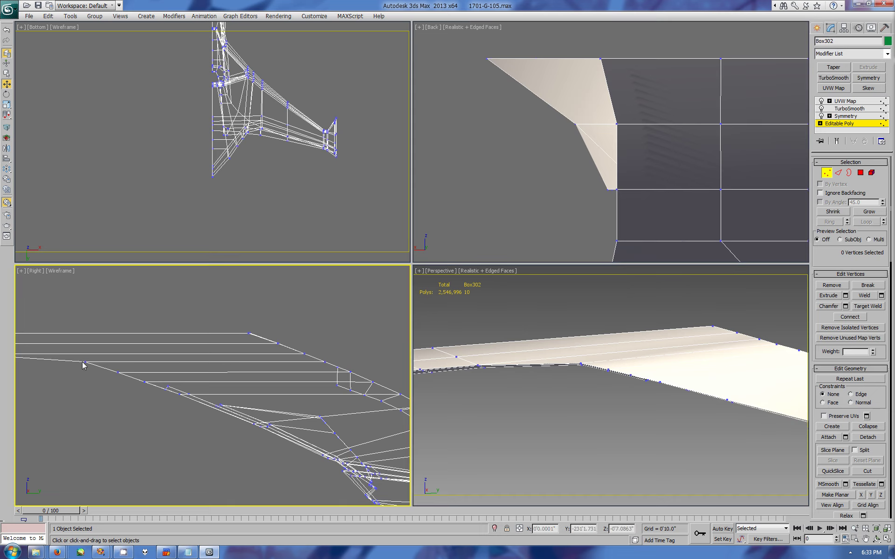
click(85, 363)
middle_drag(85, 363, 30, 362)
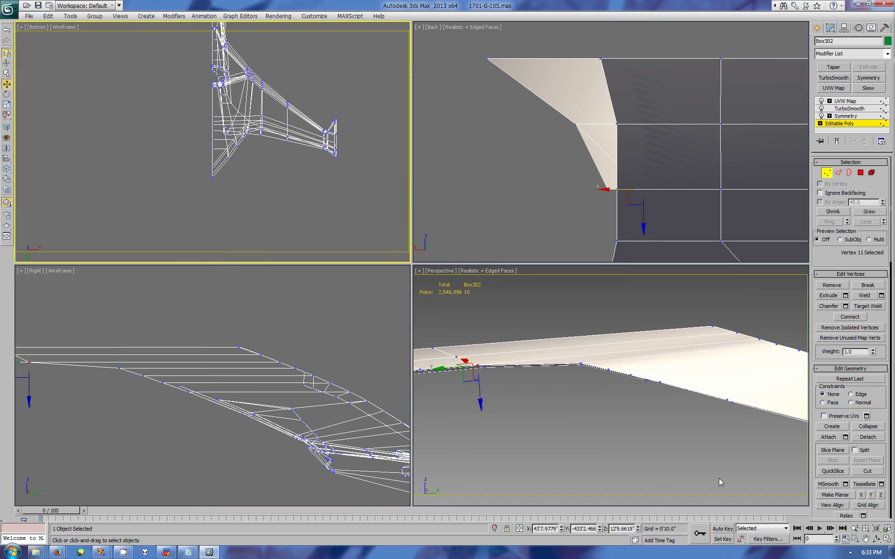
key(ctrl+p)
In the maximized, shaded Bottom view, shift a pylon-edge vertex outward along X
click(889, 538)
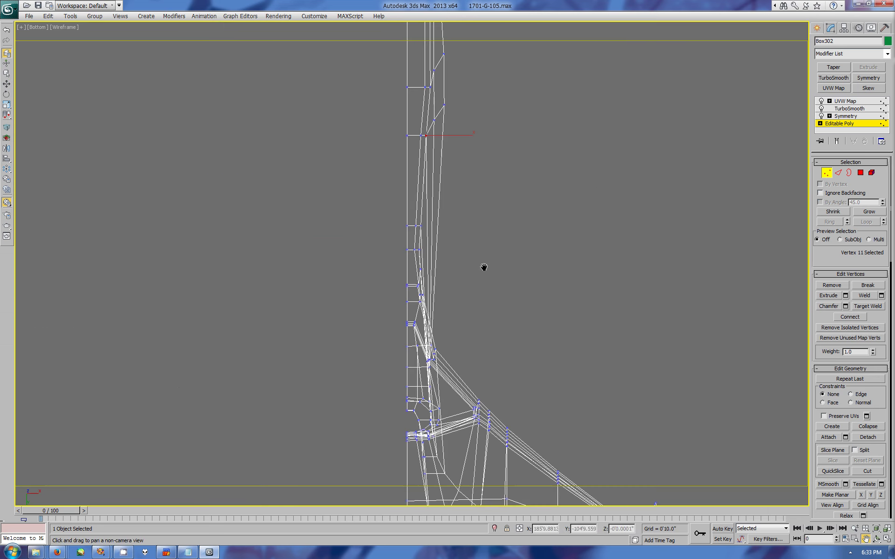
click(65, 27)
click(110, 63)
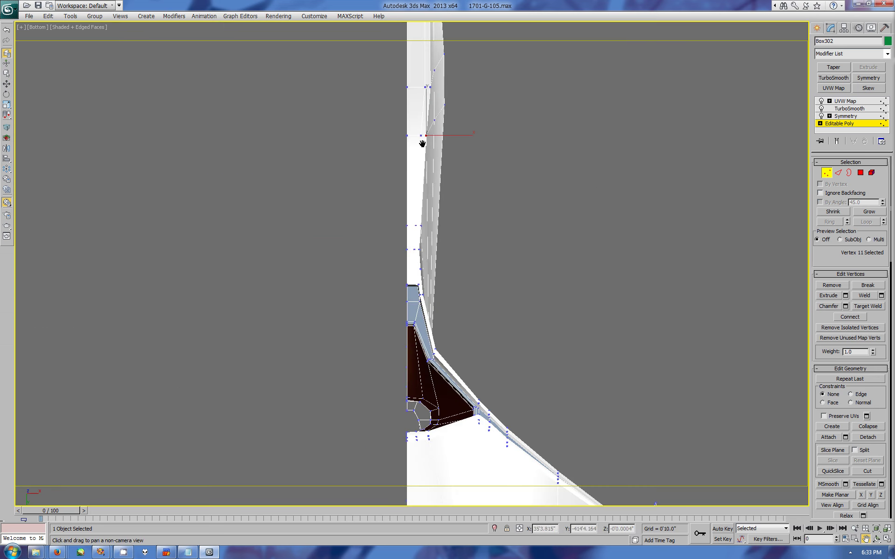
key(w)
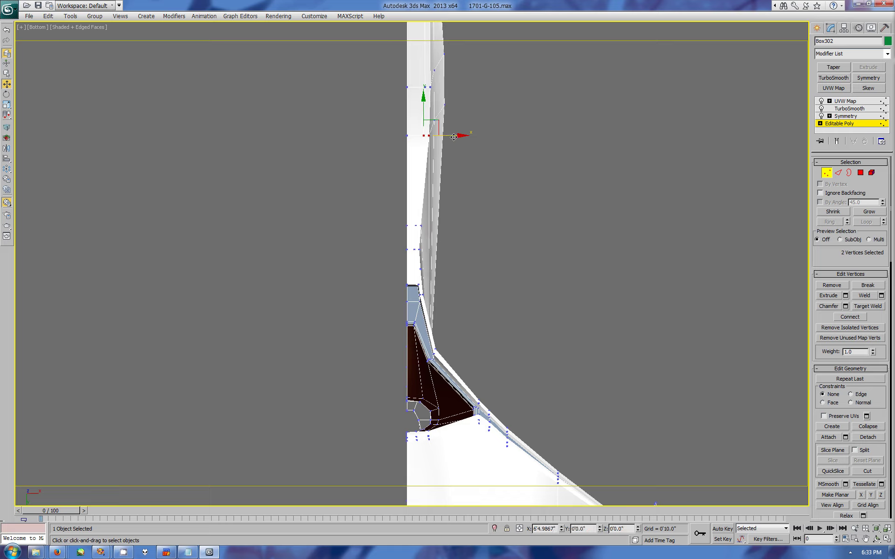
click(434, 70)
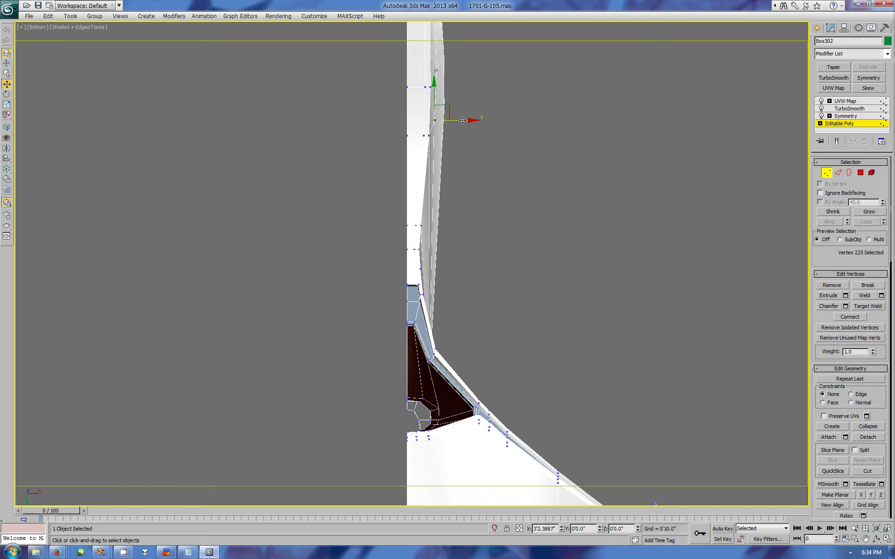
drag(463, 120, 464, 121)
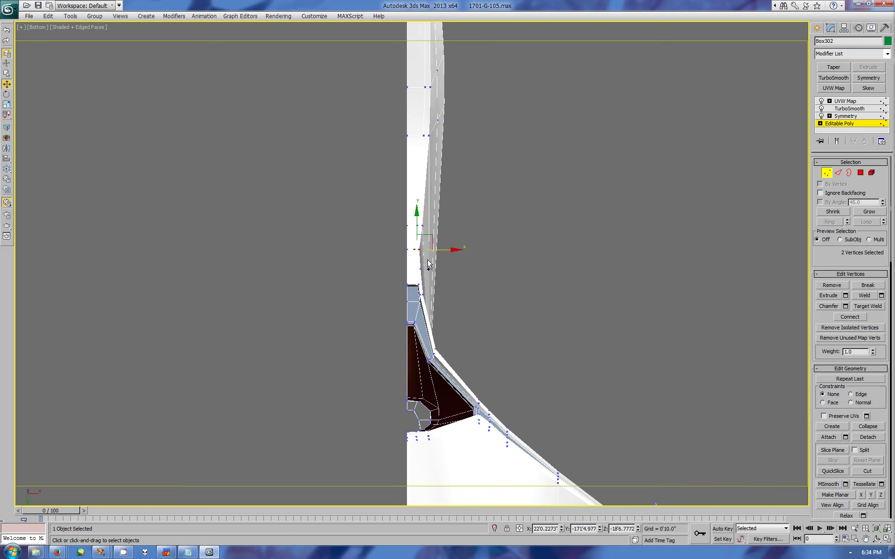
Review the smoothed hull in Perspective, orbiting along the curved wing surface
key(alt+w)
mouse_move(629, 372)
alt+middle_down()
mouse_move(662, 390)
mouse_move(643, 387)
alt+middle_up()
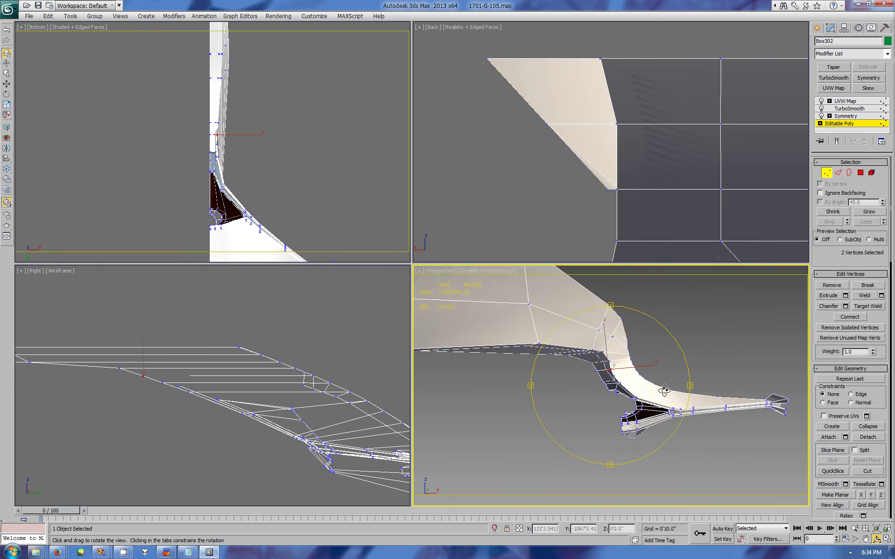
click(818, 29)
key(alt+w)
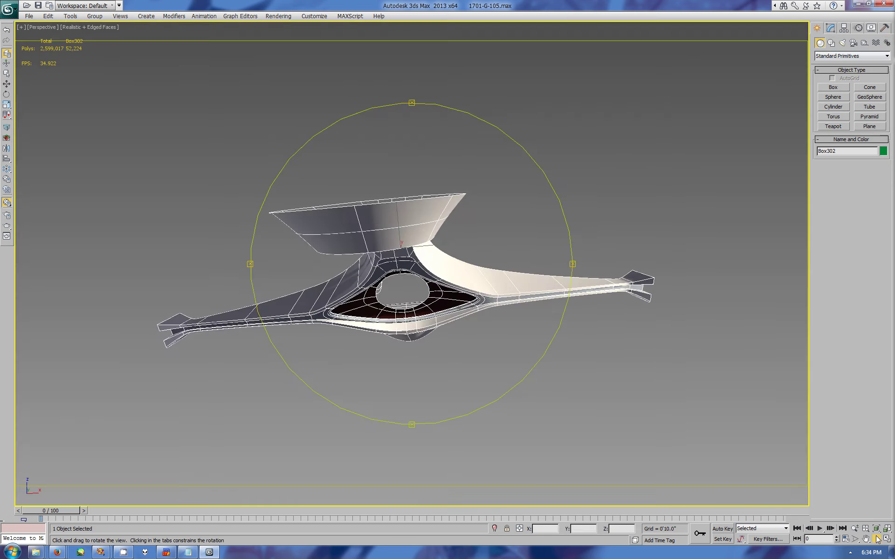
scroll(357, 288, up, 5)
scroll(357, 288, up, 5)
mouse_move(357, 288)
alt+middle_down()
mouse_move(362, 314)
mouse_move(468, 345)
alt+middle_up()
scroll(471, 296, up, 5)
Return to vertex editing on the base Editable Poly in the four-view layout
click(830, 28)
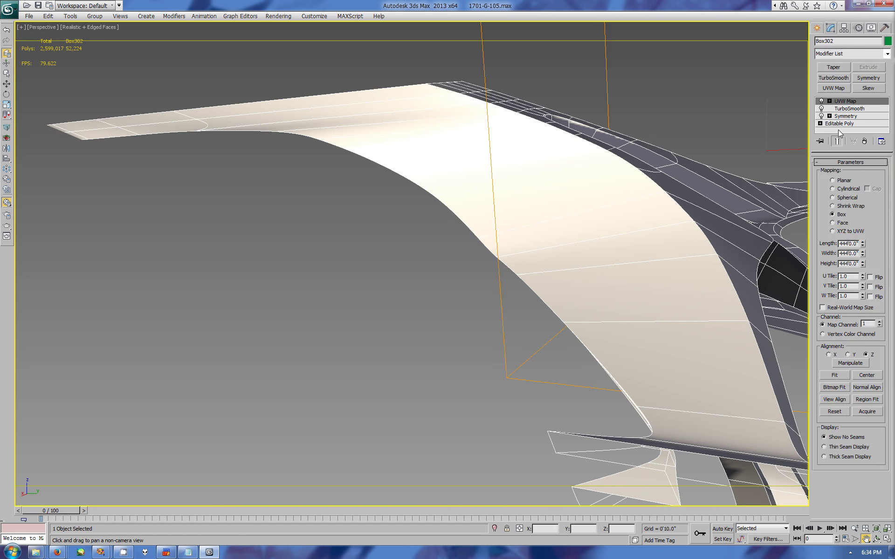
click(839, 124)
click(826, 173)
key(alt+w)
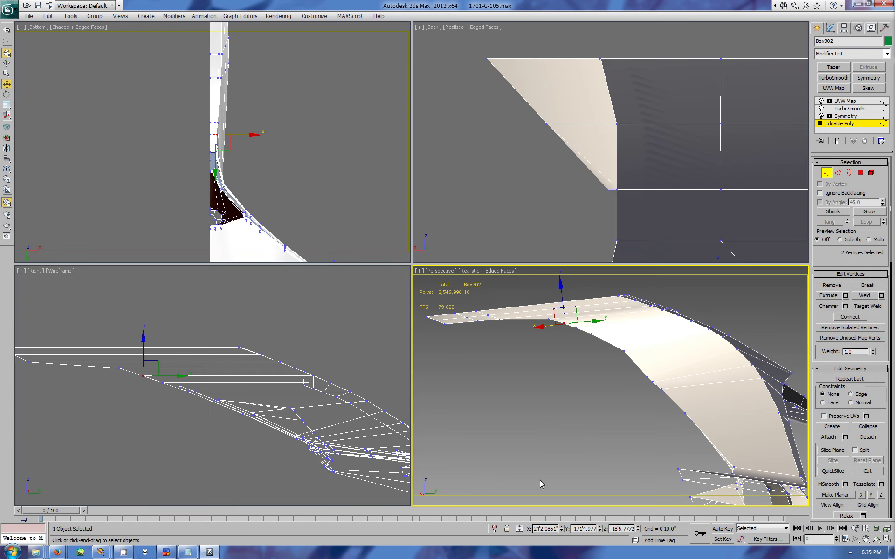
scroll(222, 184, up, 3)
Move the seven pylon corner vertices slightly up along Y
scroll(223, 193, up, 2)
key(w)
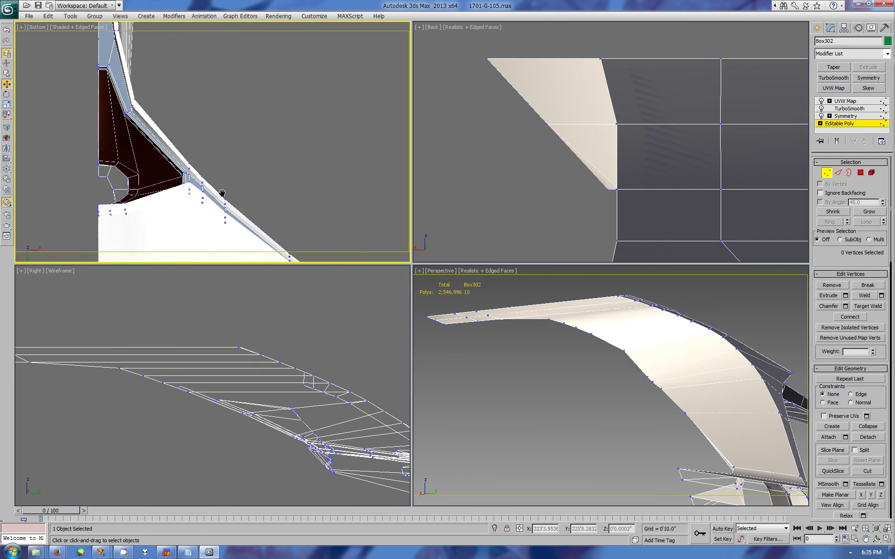
drag(223, 193, 244, 246)
drag(225, 184, 266, 198)
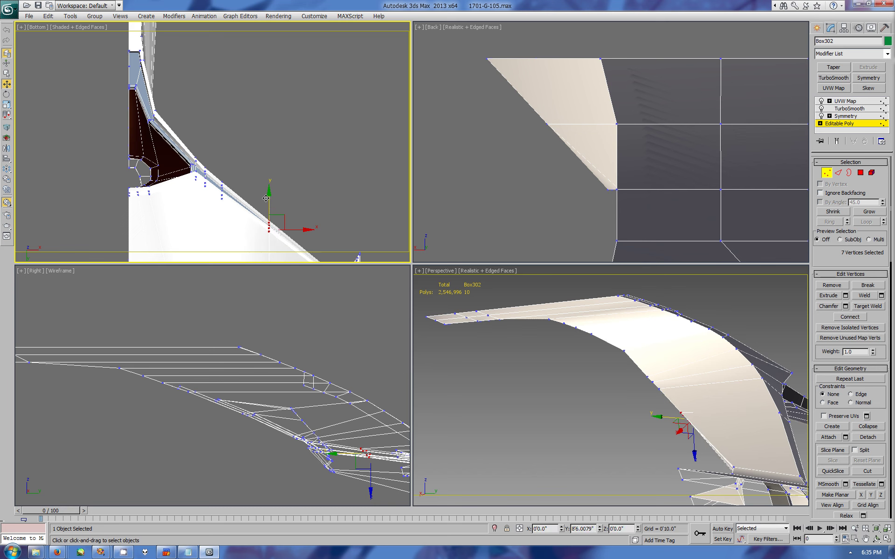
Preview the smoothed hull, orbiting the Perspective view full screen and back
click(819, 29)
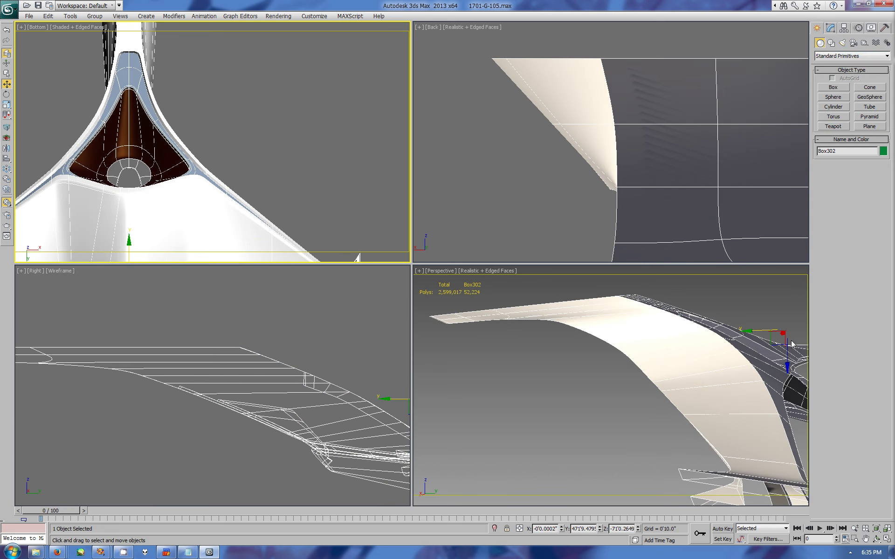
click(878, 539)
mouse_move(629, 414)
mouse_down()
mouse_move(632, 457)
mouse_move(619, 356)
mouse_move(578, 337)
mouse_up()
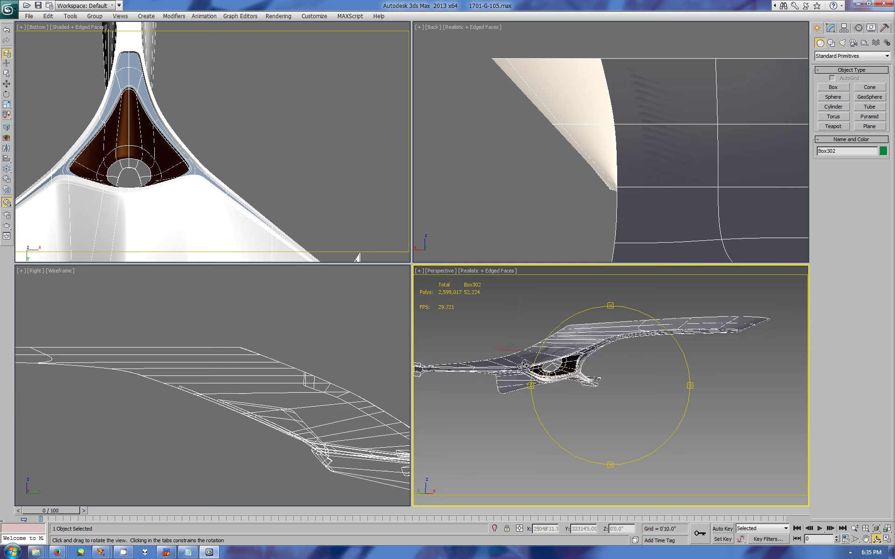
key(alt+w)
mouse_move(474, 259)
mouse_down()
mouse_move(491, 259)
mouse_move(420, 205)
mouse_up()
key(alt+w)
Cancel the view navigation and make the Right view active
key(w)
right_click(371, 180)
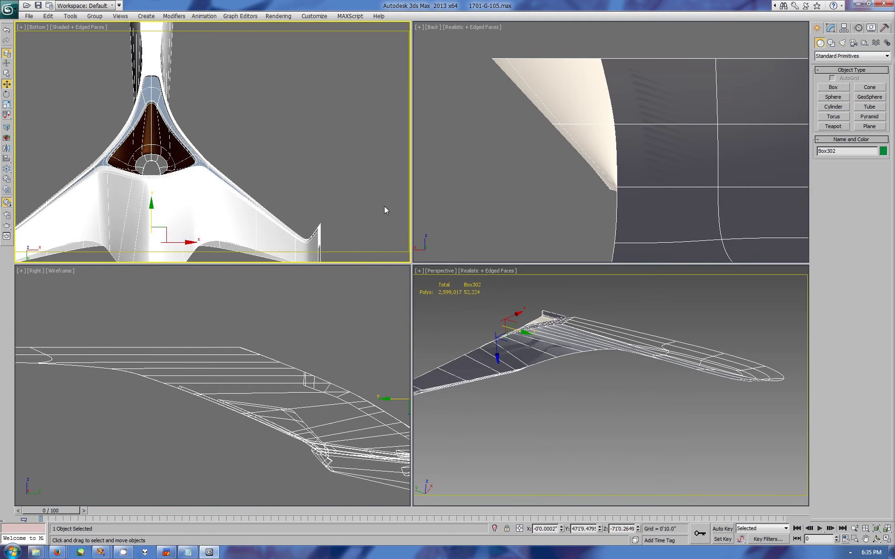
right_click(396, 303)
click(876, 539)
In the maximized Right view, cut a new edge across the pylon side of the base Editable Poly
key(alt+w)
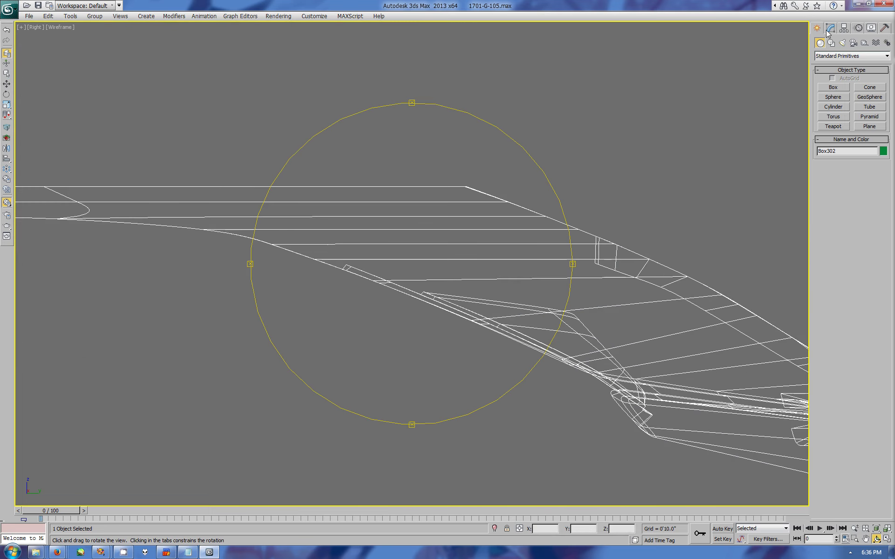
click(831, 27)
click(840, 123)
click(869, 377)
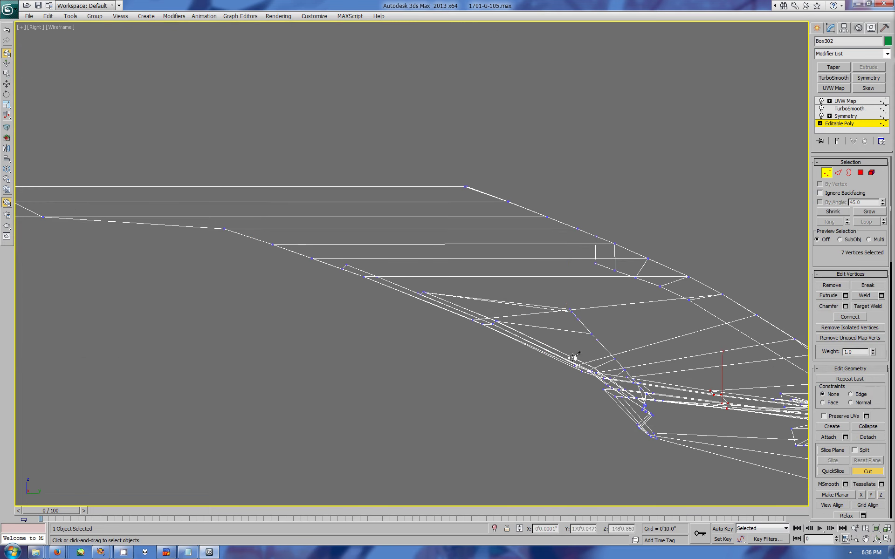
click(614, 347)
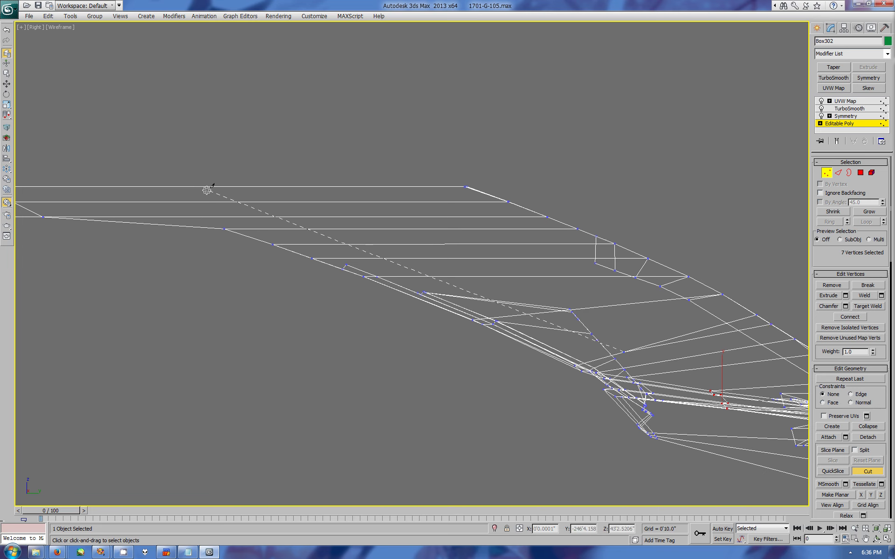
right_click(207, 185)
Frame the pylon in Perspective and turn the Bottom view into a maximized Top view
key(alt+w)
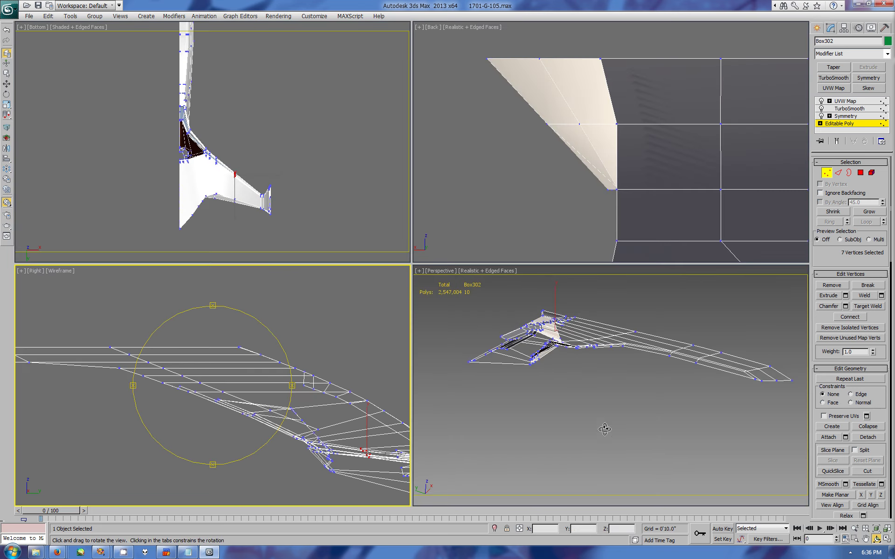
mouse_move(605, 429)
mouse_down()
mouse_move(496, 441)
mouse_move(606, 410)
mouse_up()
middle_drag(606, 409, 560, 370)
middle_drag(243, 167, 261, 175)
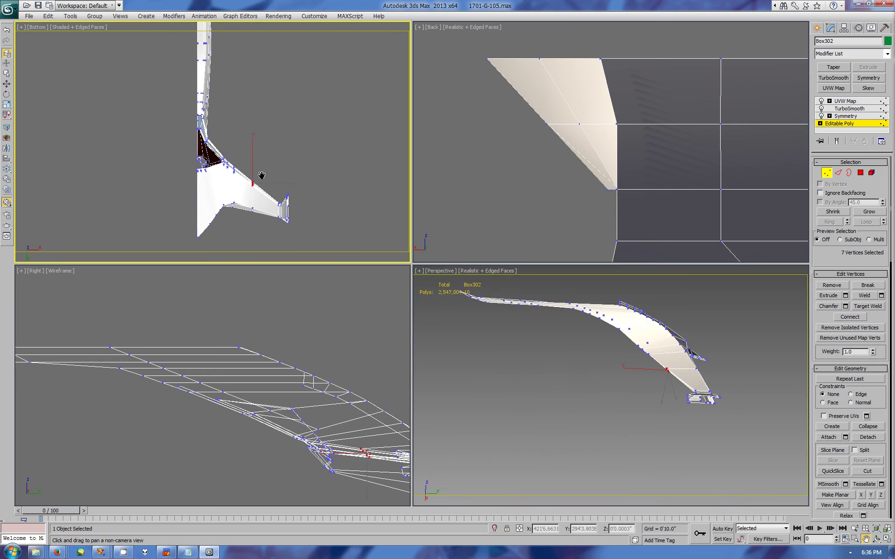
key(t)
scroll(280, 189, down, 5)
scroll(280, 189, down, 2)
key(alt+w)
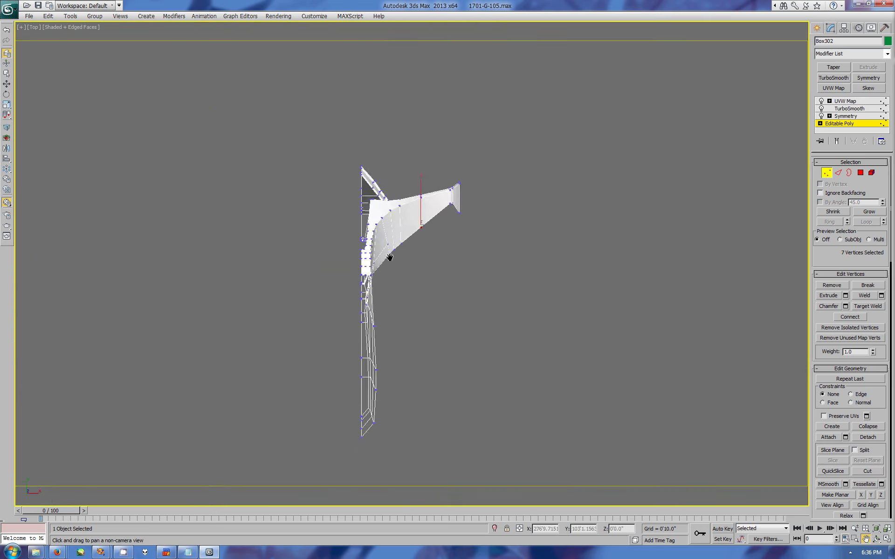
scroll(390, 257, up, 6)
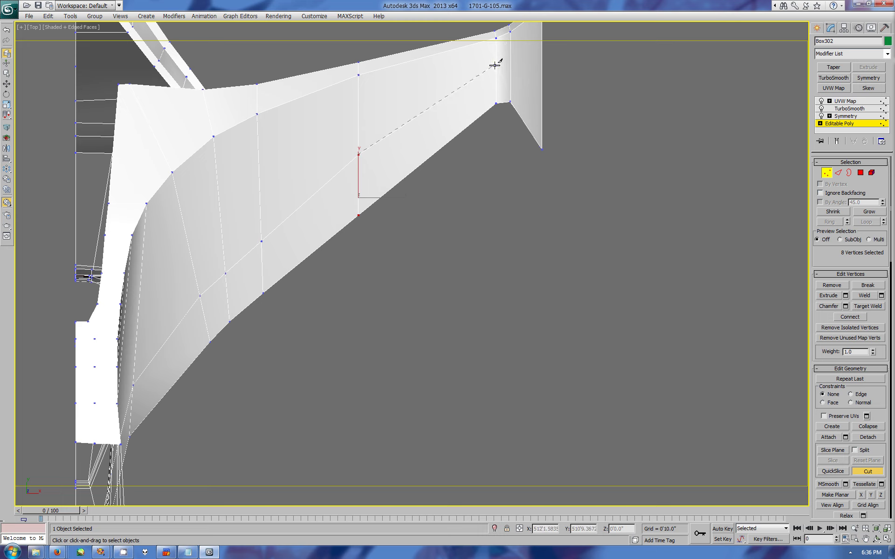
Preview the smoothed hull and orbit around it in Perspective
click(817, 28)
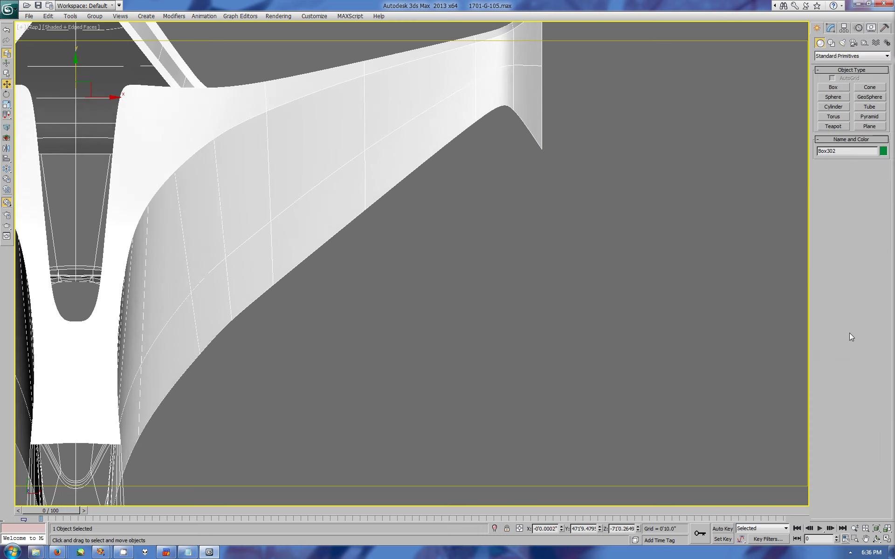
click(876, 528)
click(876, 538)
mouse_move(614, 371)
mouse_down()
mouse_move(601, 359)
mouse_move(655, 352)
mouse_move(622, 376)
mouse_move(597, 354)
mouse_up()
Set the Back view to wireframe and return to the base Editable Poly level
middle_drag(593, 193, 571, 183)
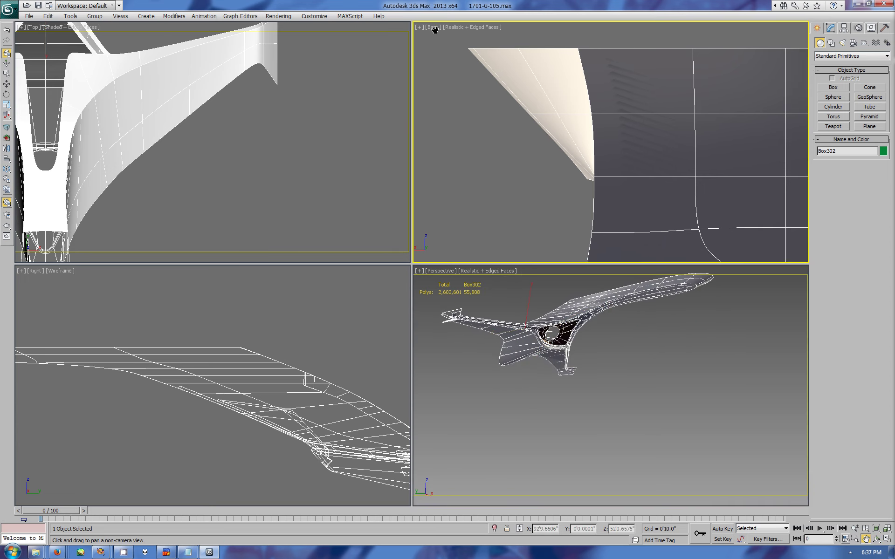
click(453, 31)
click(478, 103)
click(830, 27)
click(839, 123)
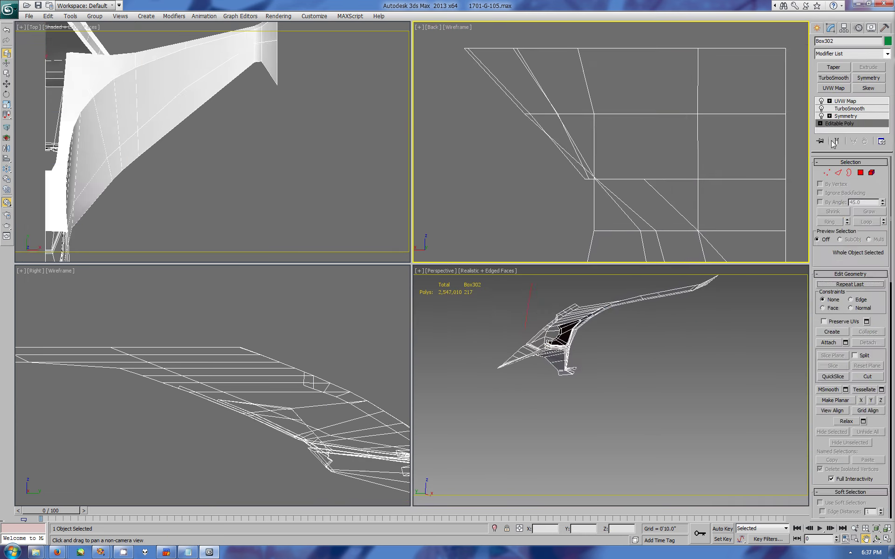
Orbit Perspective to the neck and move the selected neck vertex downward
drag(608, 170, 581, 187)
scroll(606, 364, up, 5)
key(ctrl+r)
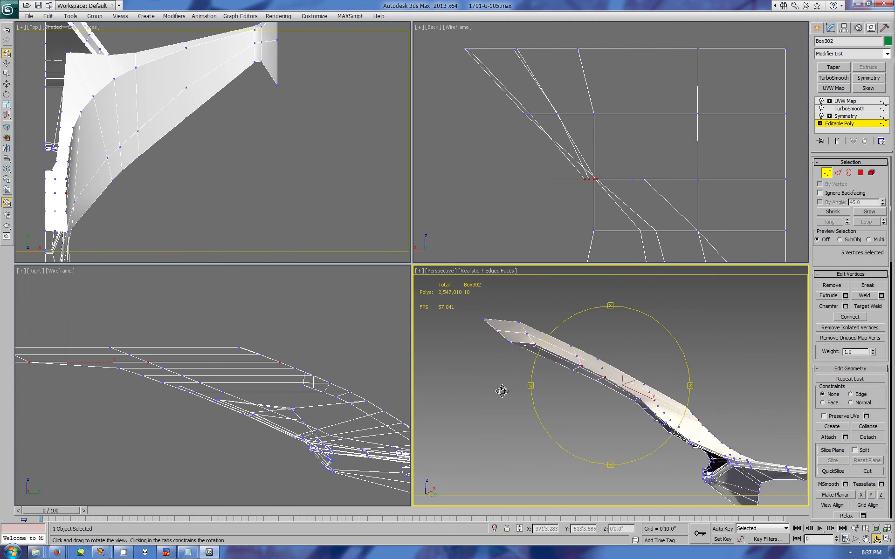
scroll(632, 384, up, 5)
drag(631, 385, 685, 390)
key(w)
drag(655, 212, 656, 227)
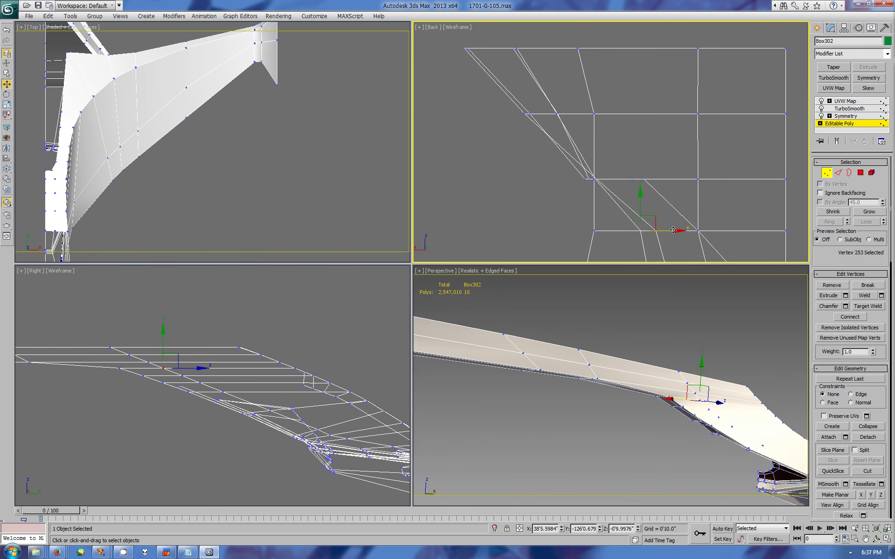
click(656, 230)
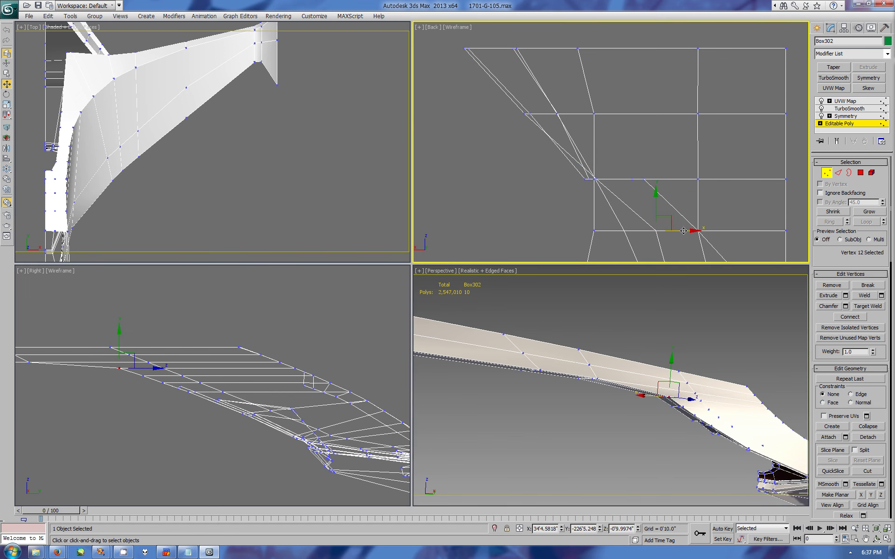
Orbit around the smoothed neck and set the upper-right view to Front, Realistic
click(817, 28)
key(ctrl+r)
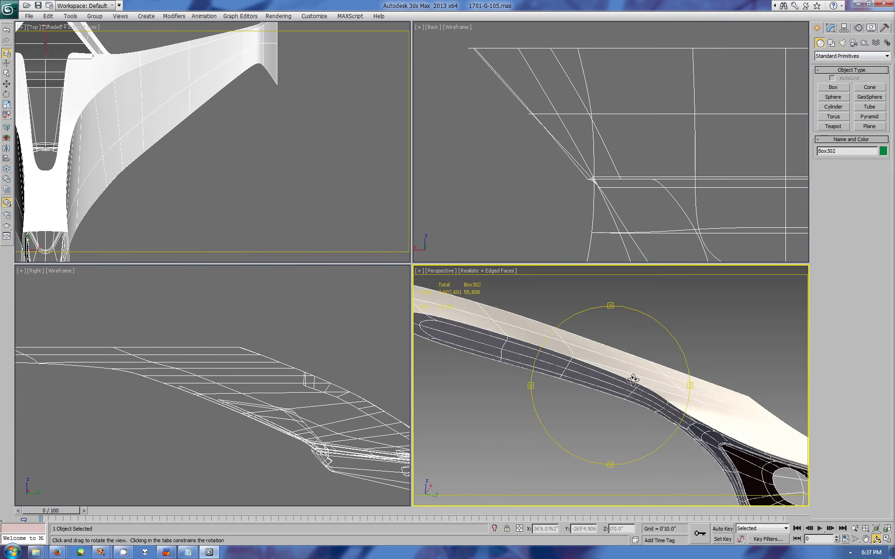
mouse_move(631, 373)
mouse_down()
mouse_move(664, 409)
mouse_move(678, 405)
mouse_up()
click(457, 27)
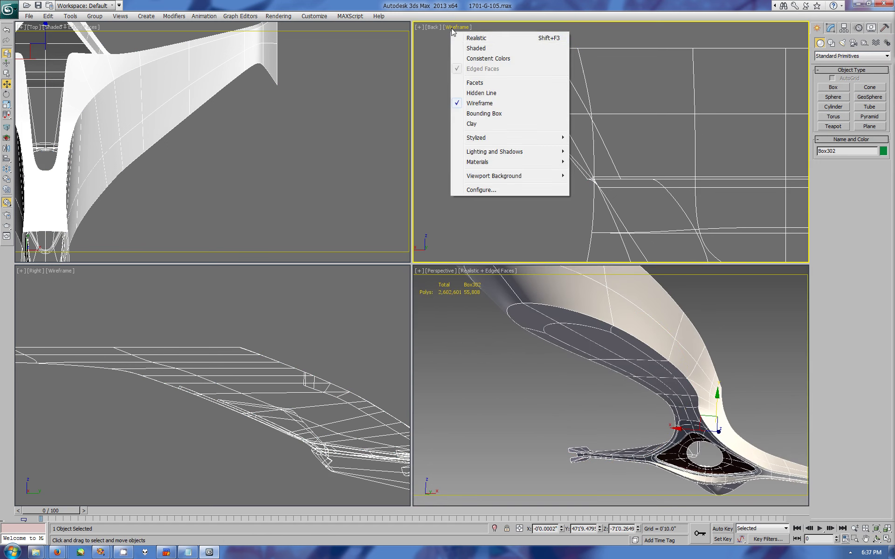
click(466, 110)
In the maximized Front view, push the neck-junction vertex right along X
key(alt+w)
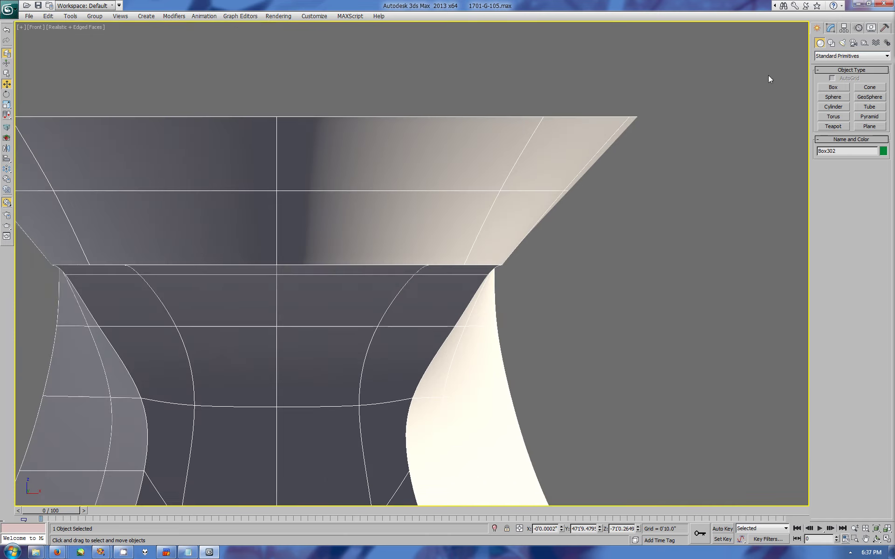
click(834, 29)
click(839, 123)
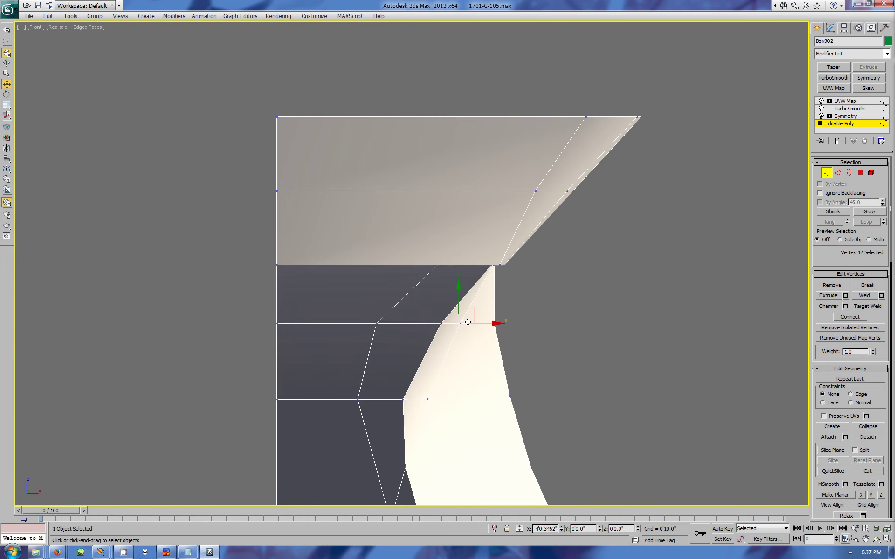
drag(468, 322, 473, 322)
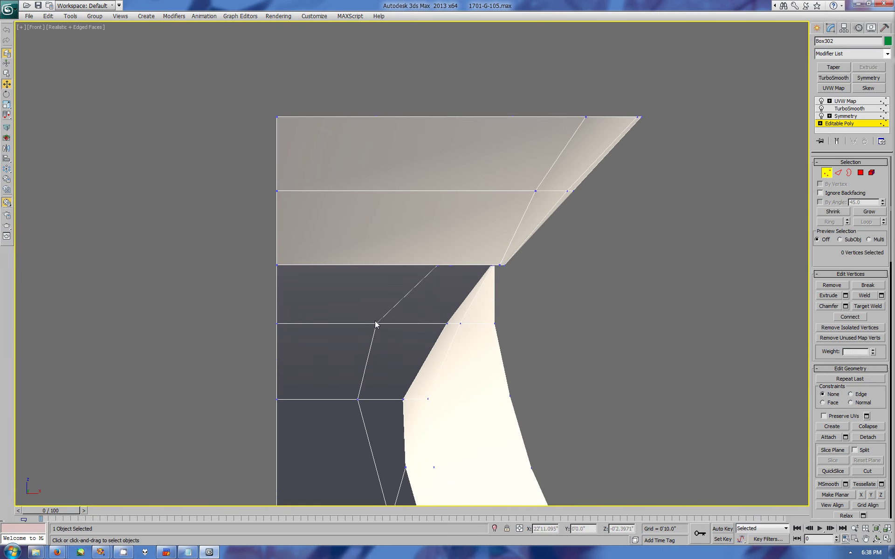
drag(402, 322, 424, 317)
Check the smoothed result by orbiting the Perspective view, including from above
click(817, 28)
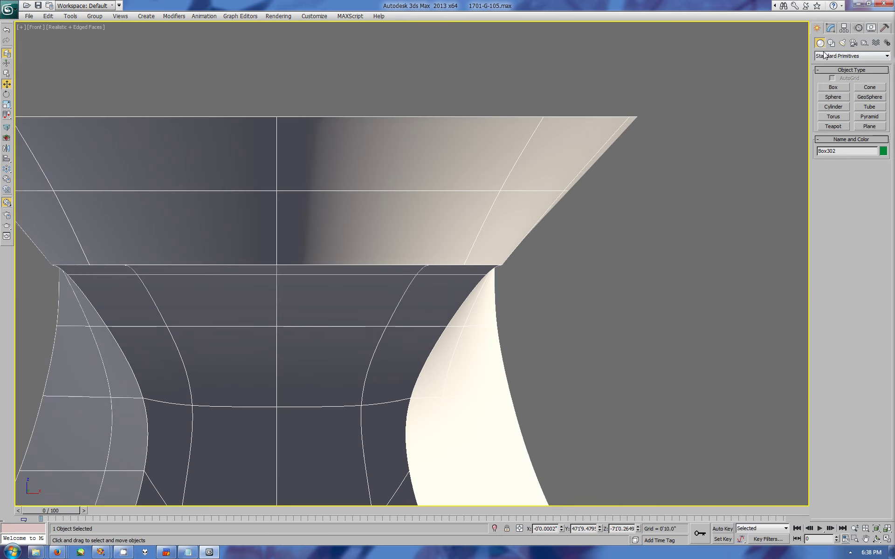
click(887, 540)
click(877, 539)
mouse_move(606, 387)
mouse_down()
mouse_move(484, 512)
mouse_move(569, 385)
mouse_move(449, 284)
mouse_move(486, 326)
mouse_up()
key(alt+w)
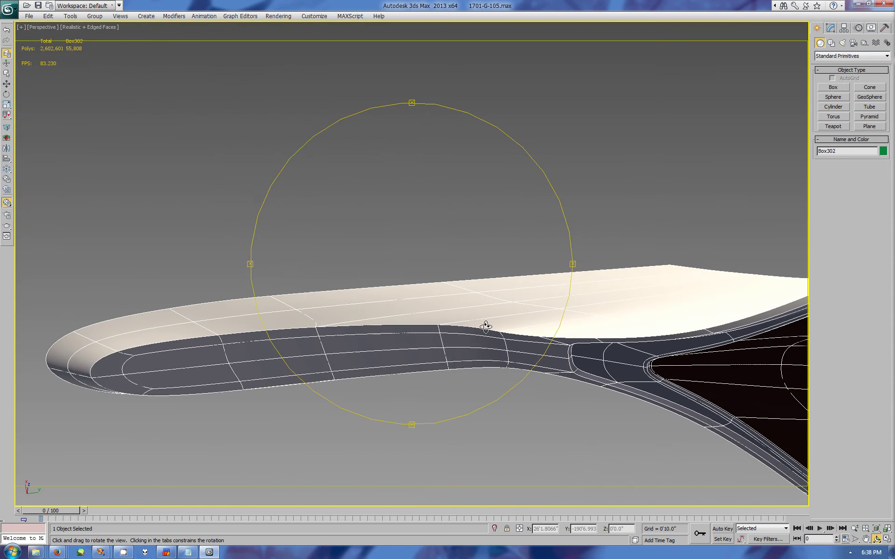
mouse_move(515, 360)
mouse_down()
mouse_move(440, 326)
mouse_move(541, 346)
mouse_up()
key(alt+w)
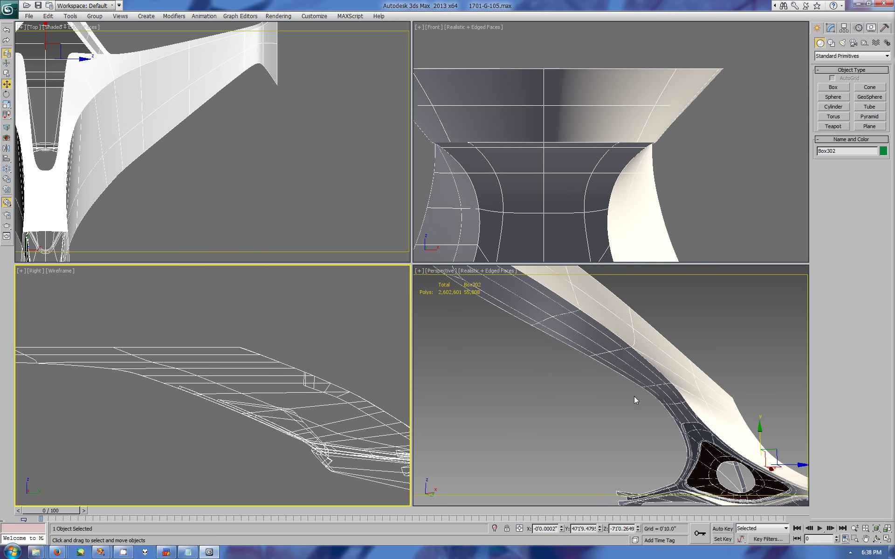
Select vertices at the neck junction of Box302's base cage in the Front view
click(830, 28)
click(839, 123)
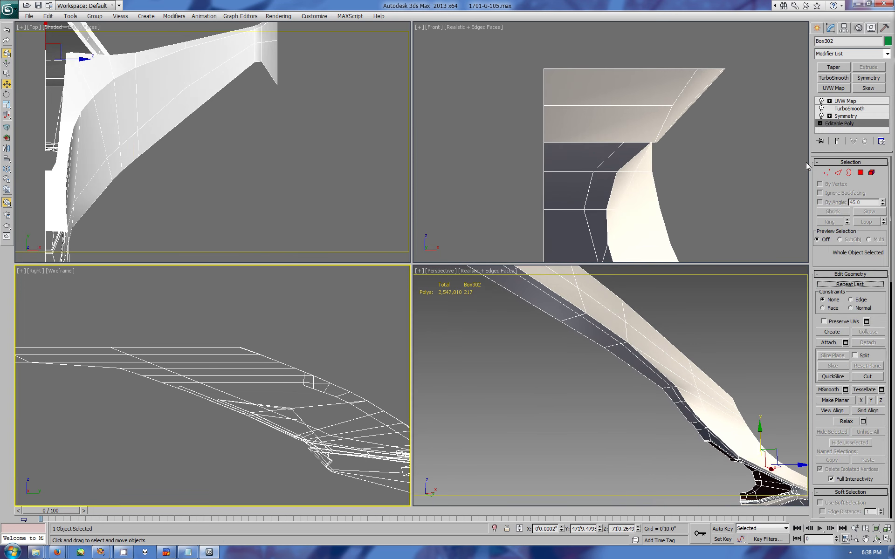
click(827, 172)
click(626, 182)
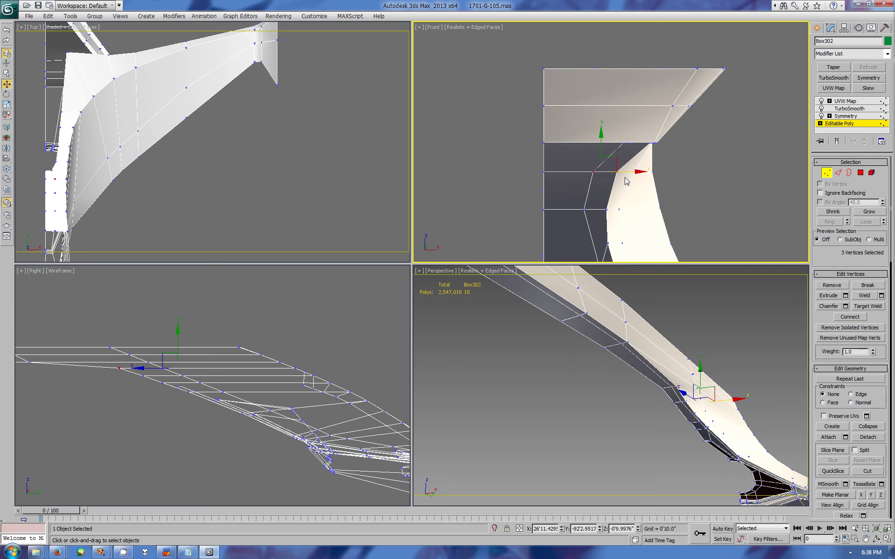
click(107, 377)
drag(167, 373, 168, 373)
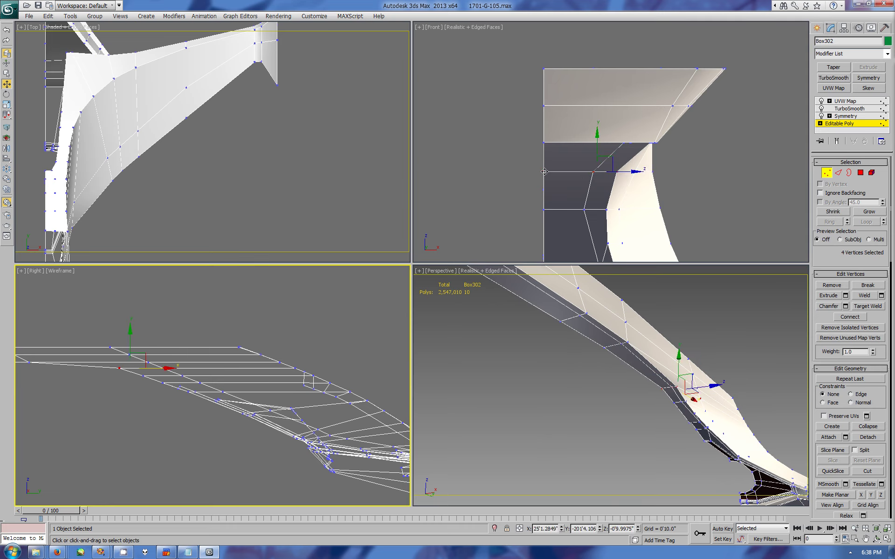
click(620, 172)
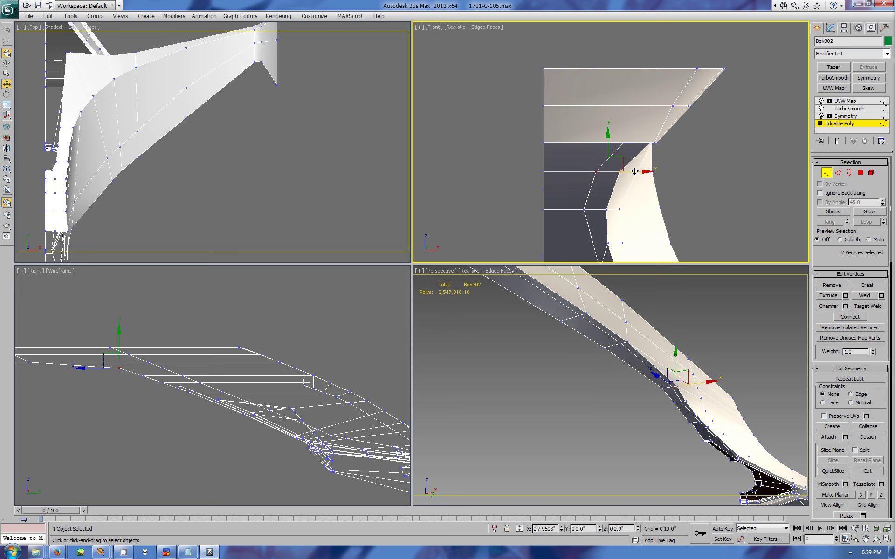
drag(622, 146, 547, 205)
Preview the smoothed hull, then select and frame all base-cage vertices
click(818, 29)
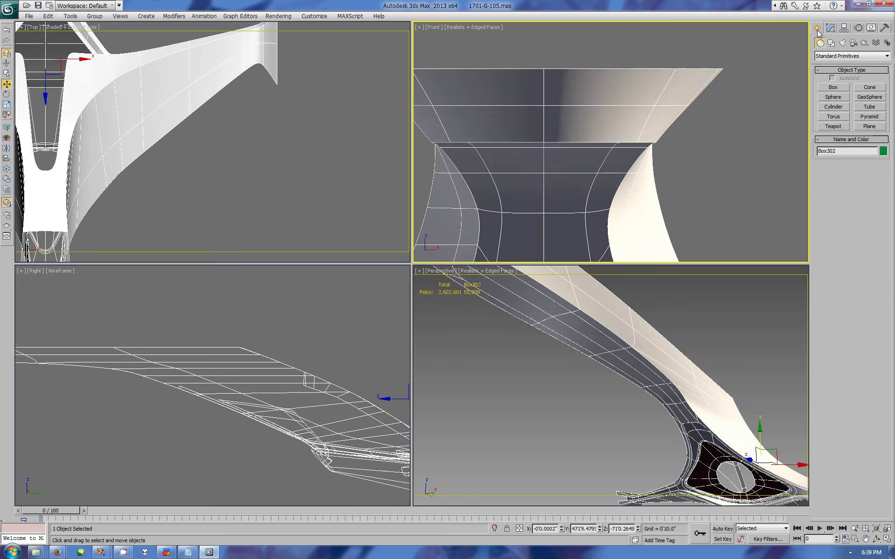
click(830, 30)
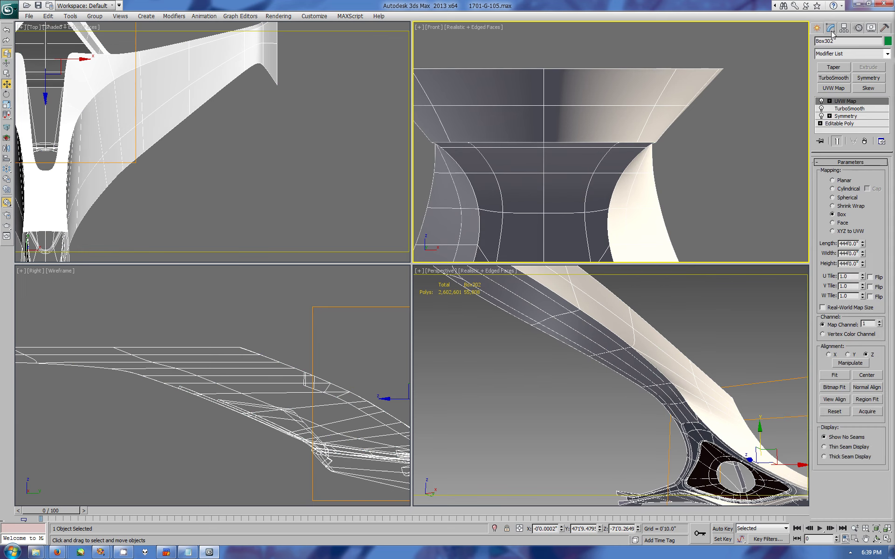
click(853, 123)
key(ctrl+a)
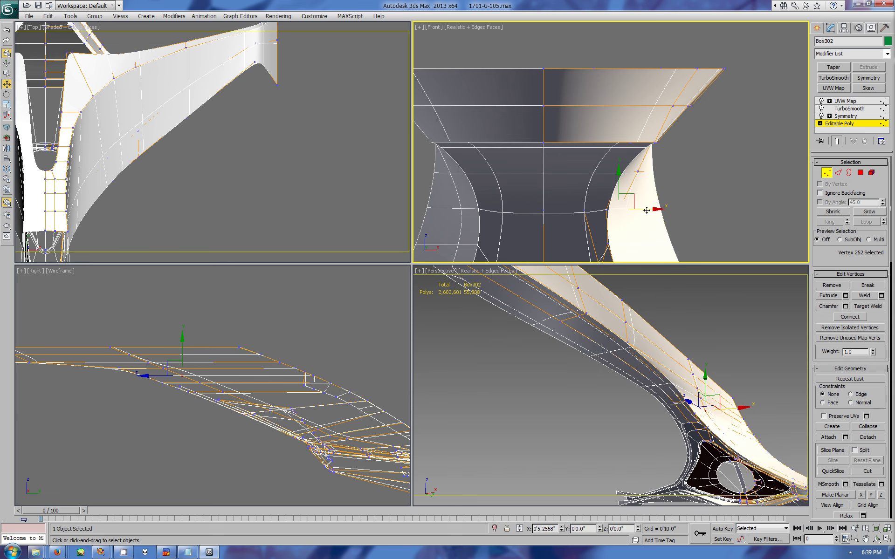
key(z)
Orbit the Perspective view and set the upper-left viewport to a zoomed Bottom view
right_click(665, 414)
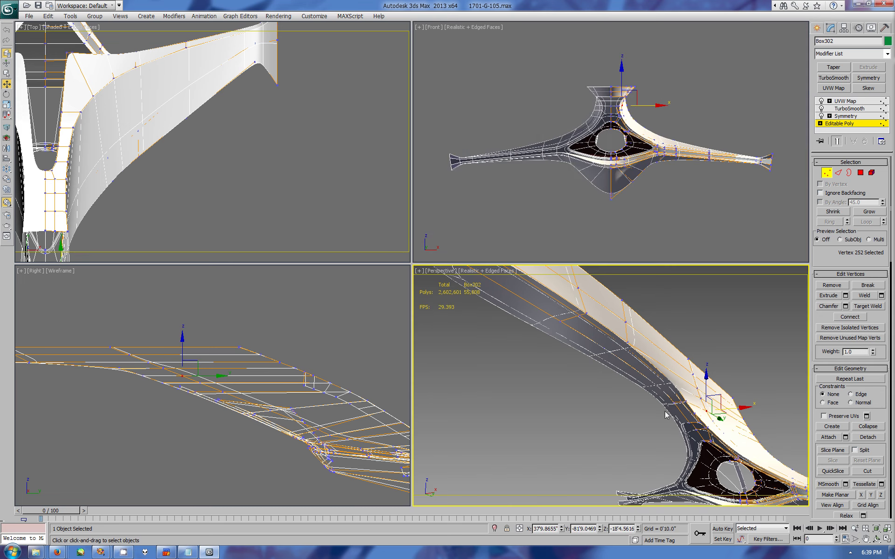
key(ctrl+r)
mouse_move(699, 419)
mouse_down()
mouse_move(670, 386)
mouse_move(669, 400)
mouse_up()
right_click(180, 150)
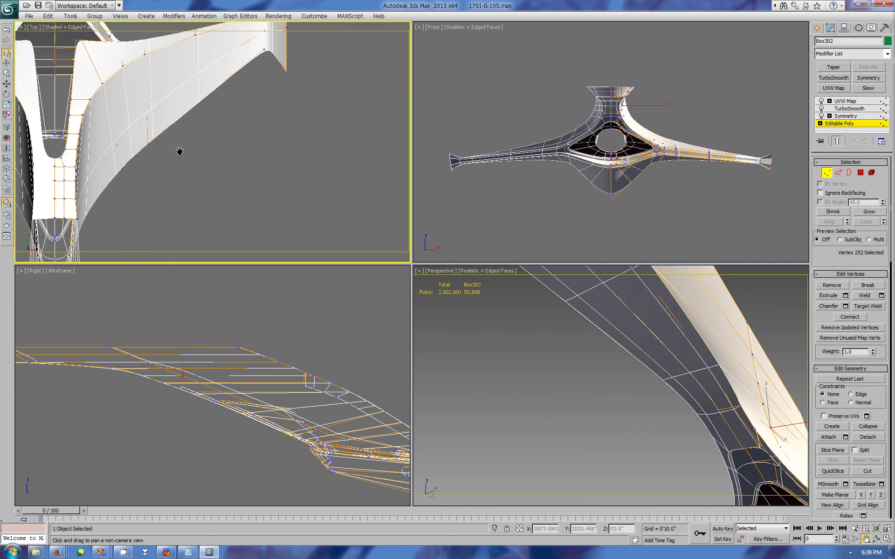
key(b)
middle_drag(236, 164, 204, 175)
scroll(203, 175, up, 3)
scroll(269, 175, up, 3)
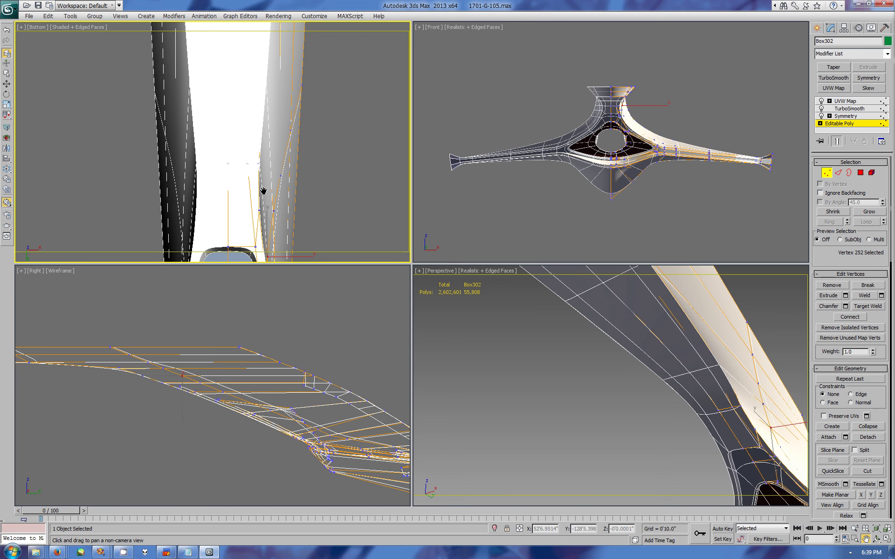
Show the Bottom view in wireframe and select underside vertices with the Move tool
click(89, 27)
click(114, 103)
key(w)
drag(240, 154, 275, 173)
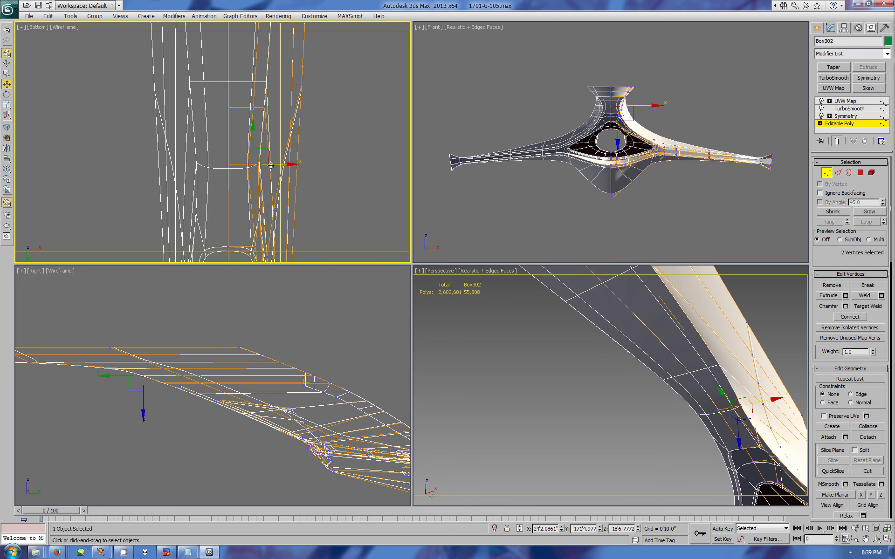
click(260, 212)
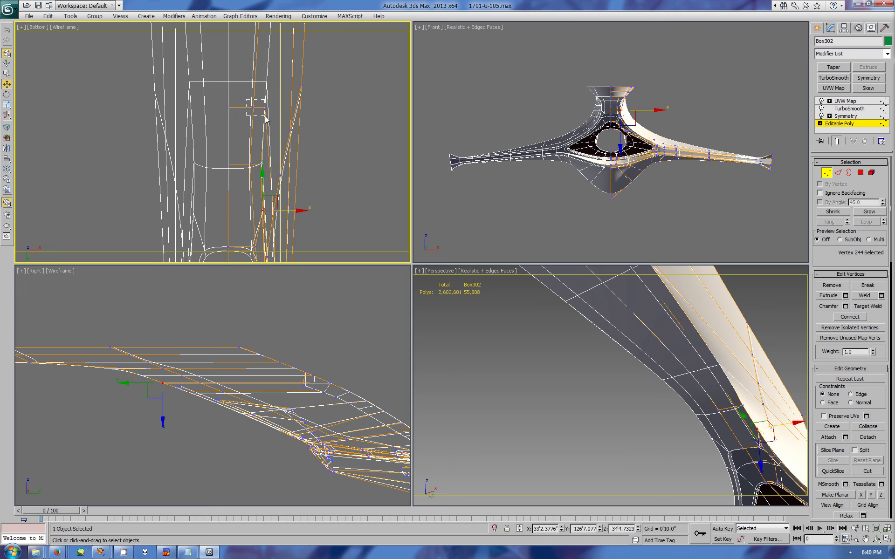
drag(264, 116, 281, 110)
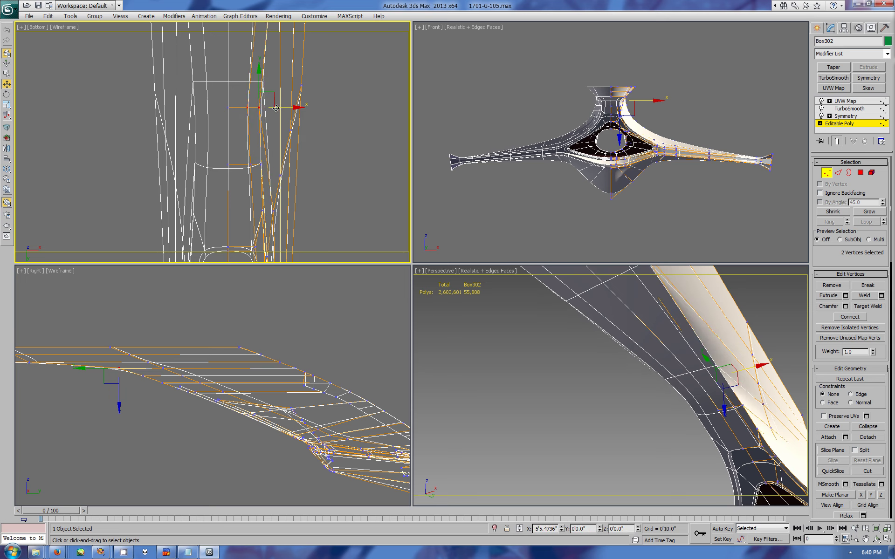
Preview the smoothed hull in a maximized Perspective view from the blade's side
key(ctrl+r)
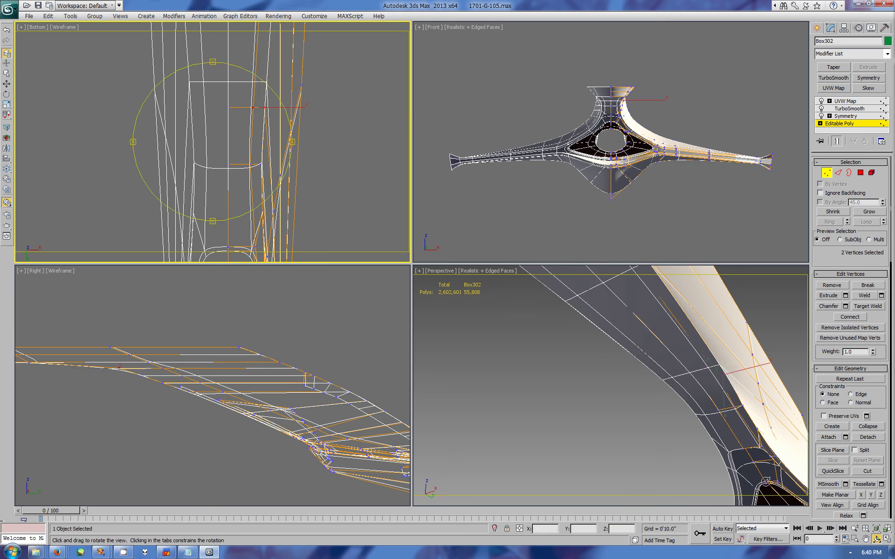
mouse_move(550, 385)
mouse_down()
mouse_move(722, 415)
mouse_move(731, 392)
mouse_move(652, 405)
mouse_up()
click(817, 28)
click(887, 540)
mouse_move(423, 306)
mouse_down()
mouse_move(486, 265)
mouse_move(402, 299)
mouse_move(441, 309)
mouse_move(511, 250)
mouse_up()
Select edges along the blade at edge level with the Move tool active
click(830, 28)
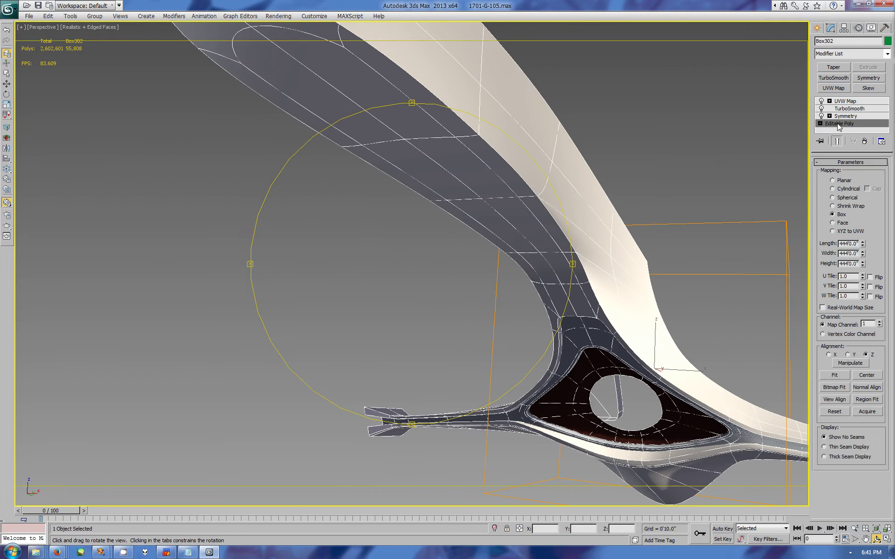
click(839, 124)
key(2)
key(w)
click(595, 238)
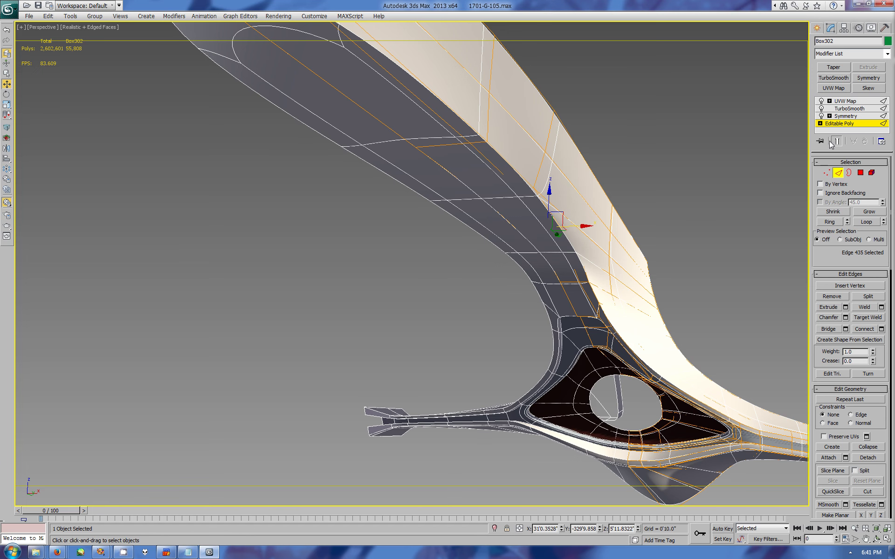
click(609, 277)
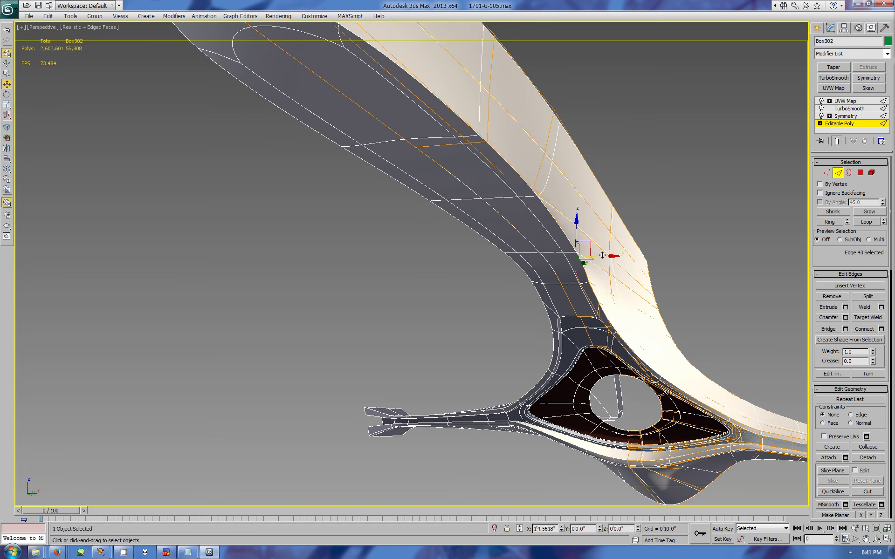
Try sliding a blade edge, undo the pylon edge change, and orbit around the pylon
drag(603, 256, 598, 237)
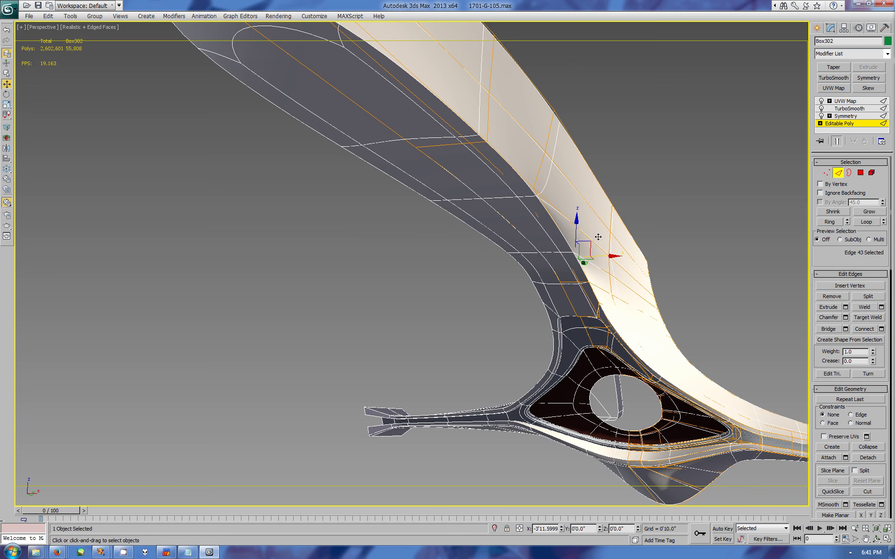
key(ctrl+z)
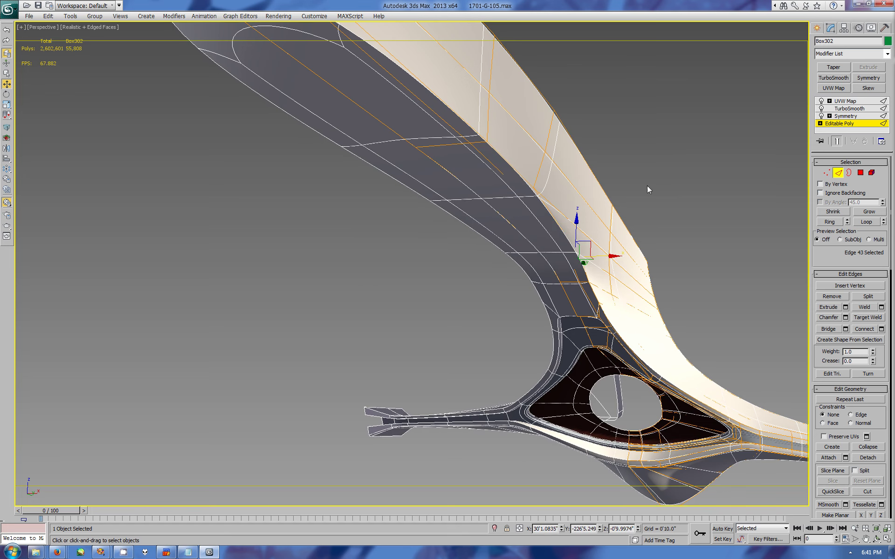
click(565, 219)
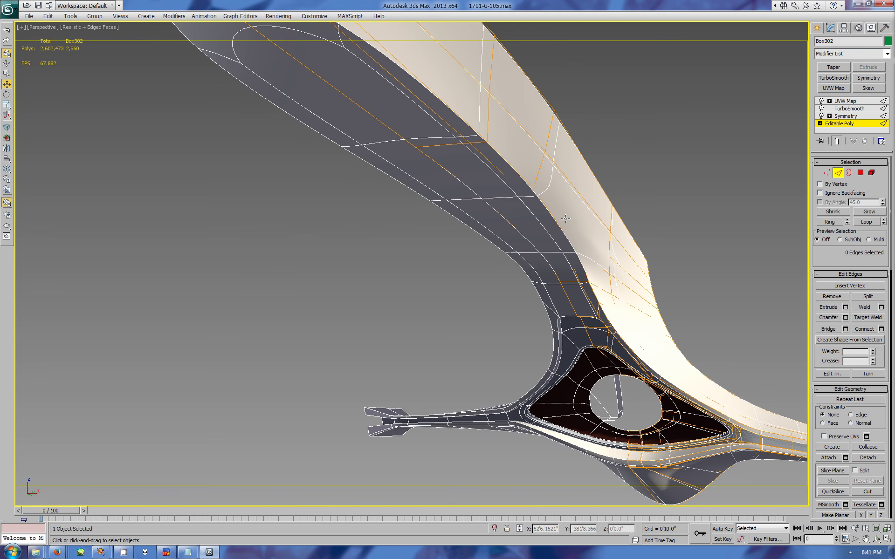
click(8, 30)
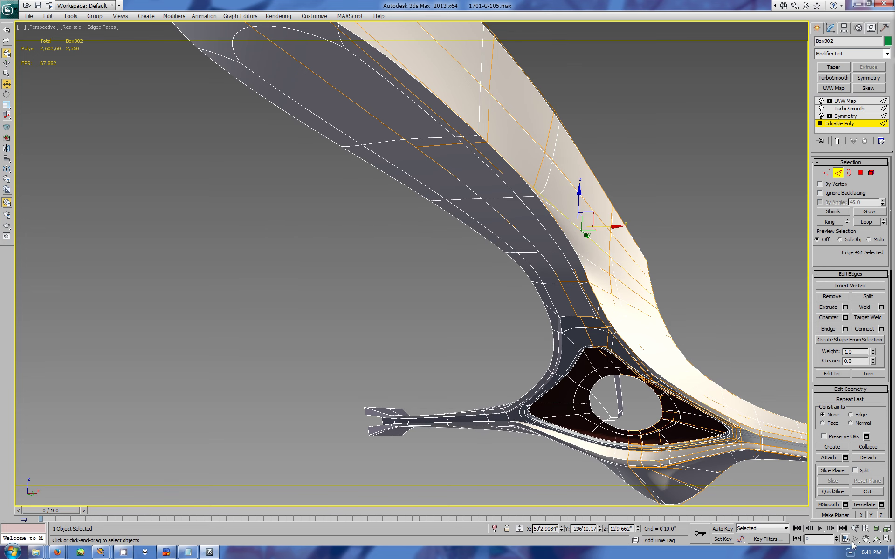
click(876, 540)
drag(394, 286, 511, 279)
Return to four viewports and select pylon vertices in the side view
key(alt+w)
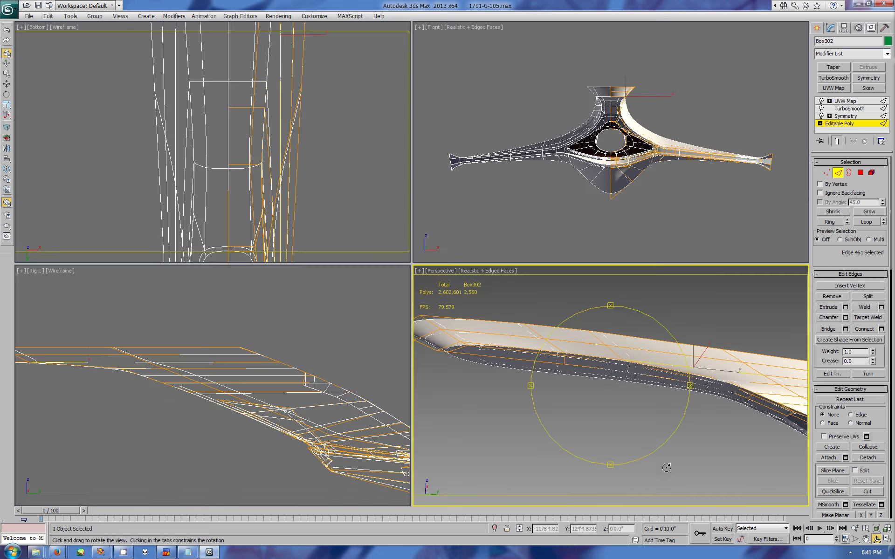
right_click(75, 398)
scroll(75, 397, up, 2)
click(826, 172)
click(34, 344)
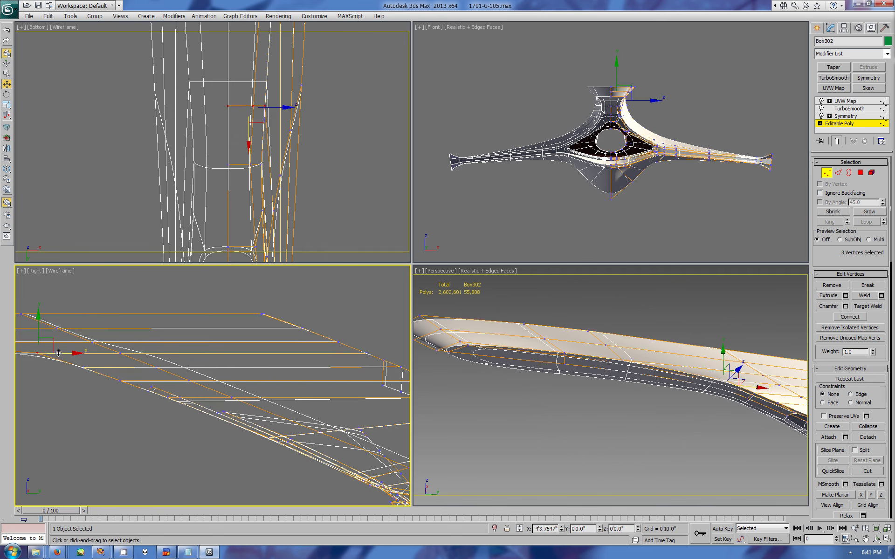
click(38, 349)
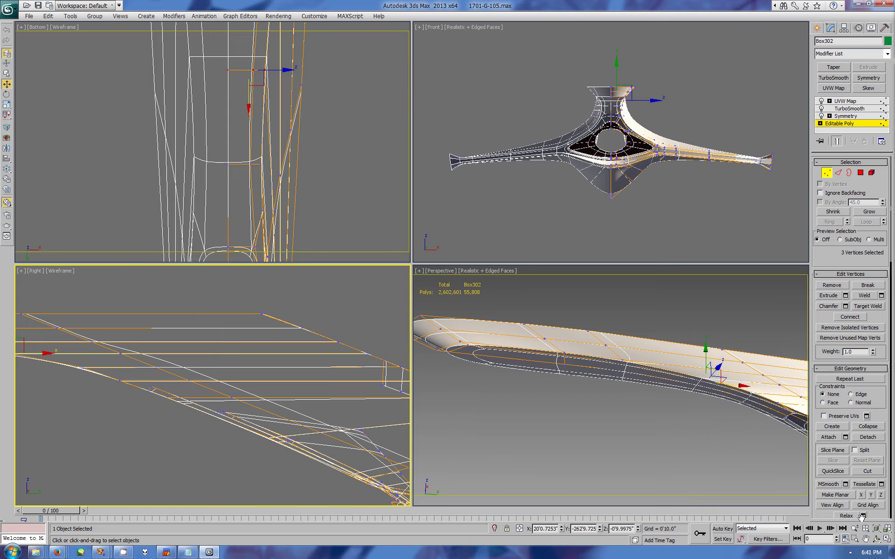
Orbit the Perspective view to inspect the pylon from a new angle
key(alt+w)
click(876, 540)
key(alt+w)
drag(582, 410, 592, 428)
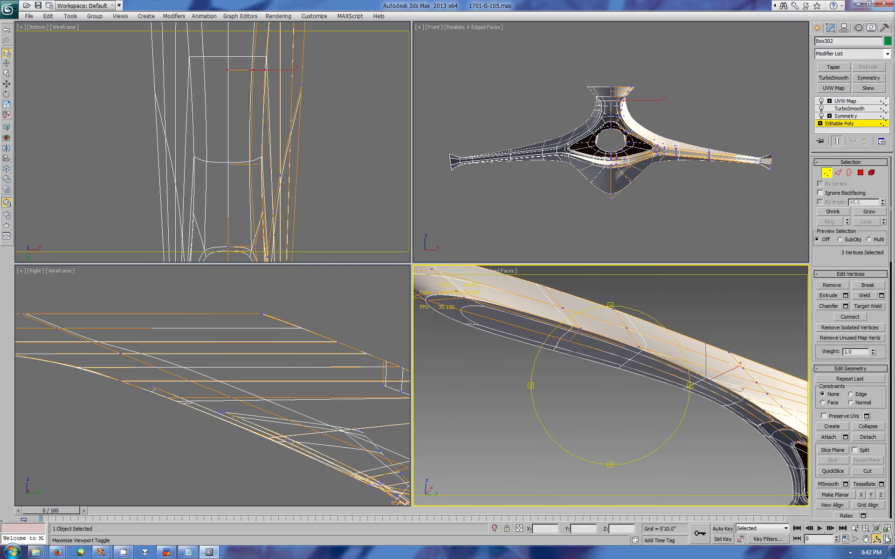
click(885, 539)
mouse_move(452, 343)
mouse_down()
mouse_move(414, 176)
mouse_move(437, 297)
mouse_move(422, 343)
mouse_move(429, 251)
mouse_move(401, 224)
mouse_move(420, 271)
mouse_move(498, 273)
mouse_up()
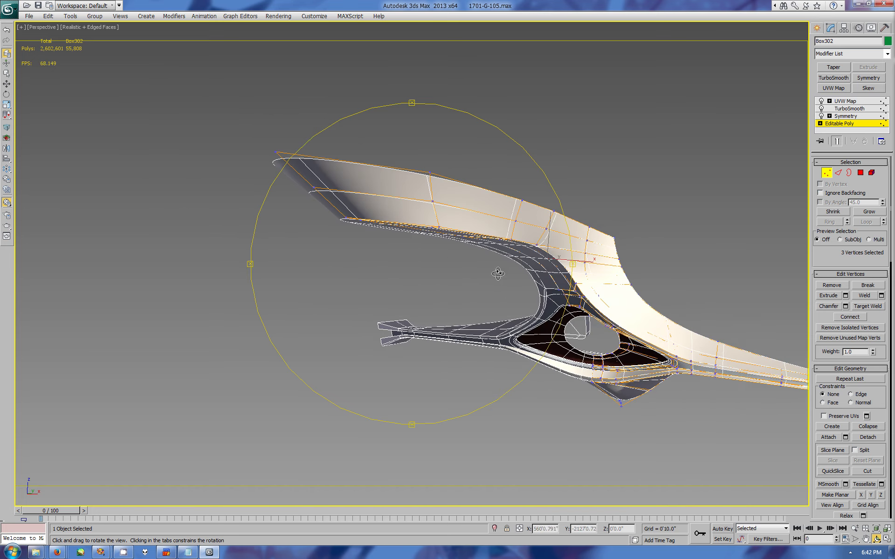
click(887, 539)
Pan and zoom the side view to frame the flat hull strip
right_click(273, 386)
click(887, 539)
middle_drag(539, 351, 540, 374)
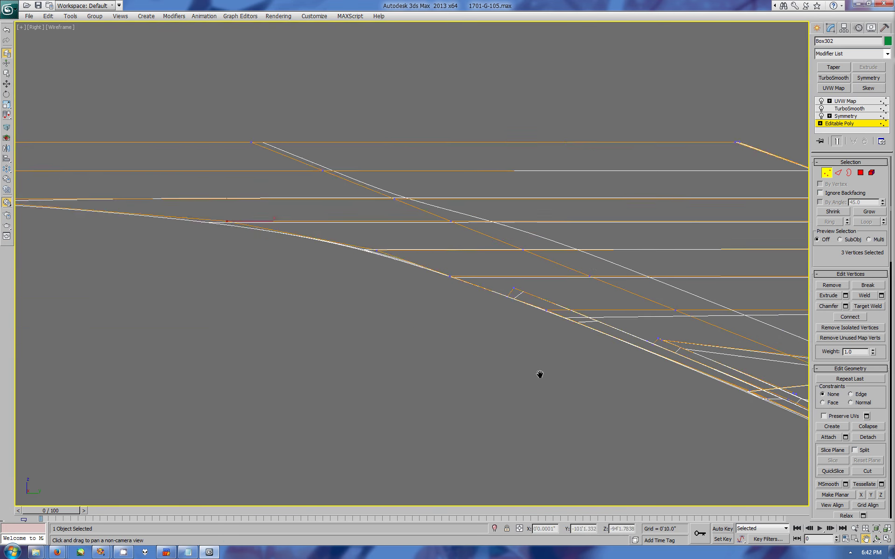
scroll(540, 374, down, 2)
middle_drag(502, 321, 380, 299)
Turn off Show End Result and Connect the strip's middle edges to add a new edge
key(2)
key(w)
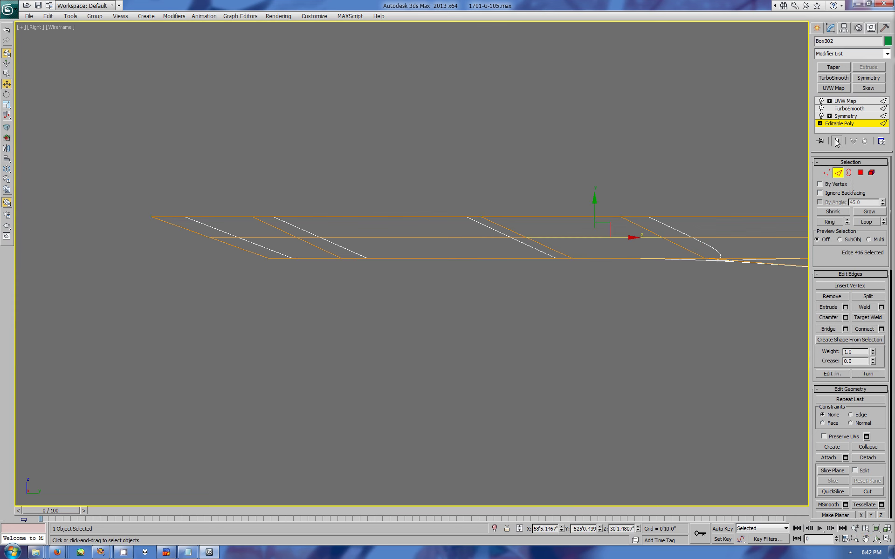
click(837, 141)
click(456, 237)
click(648, 206)
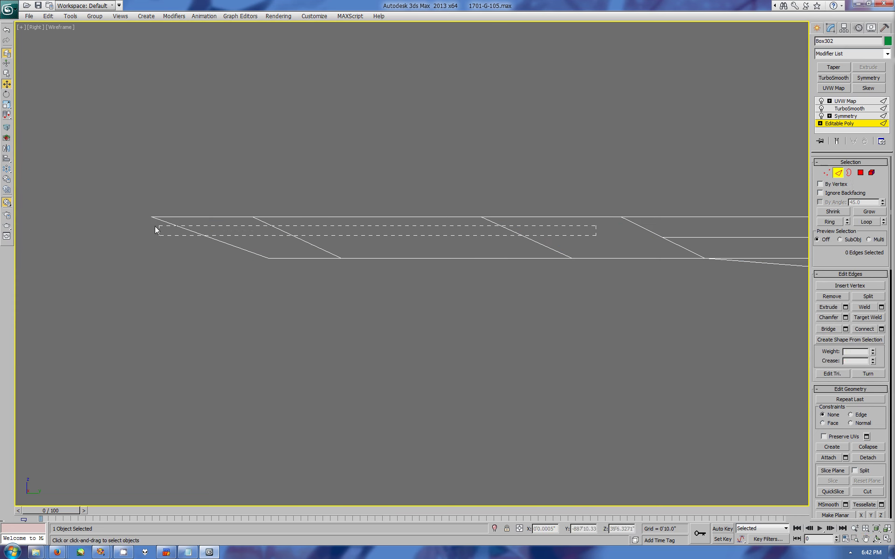
drag(155, 227, 157, 229)
click(881, 329)
click(394, 316)
Exit to object level and orbit the smoothed hull in the four-view layout
key(1)
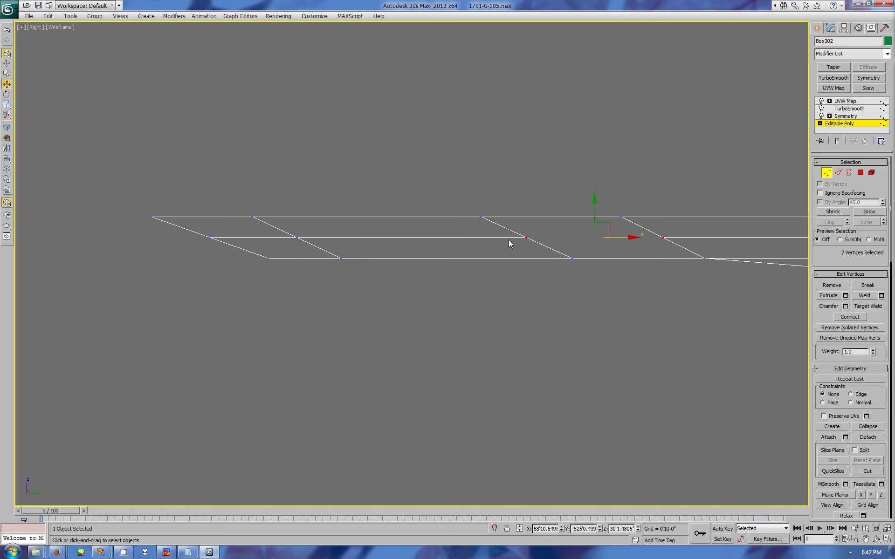
click(817, 27)
click(887, 539)
click(876, 539)
drag(602, 363, 615, 333)
Unhide all objects and turn off Edged Faces in the maximized Realistic Perspective view
key(alt+w)
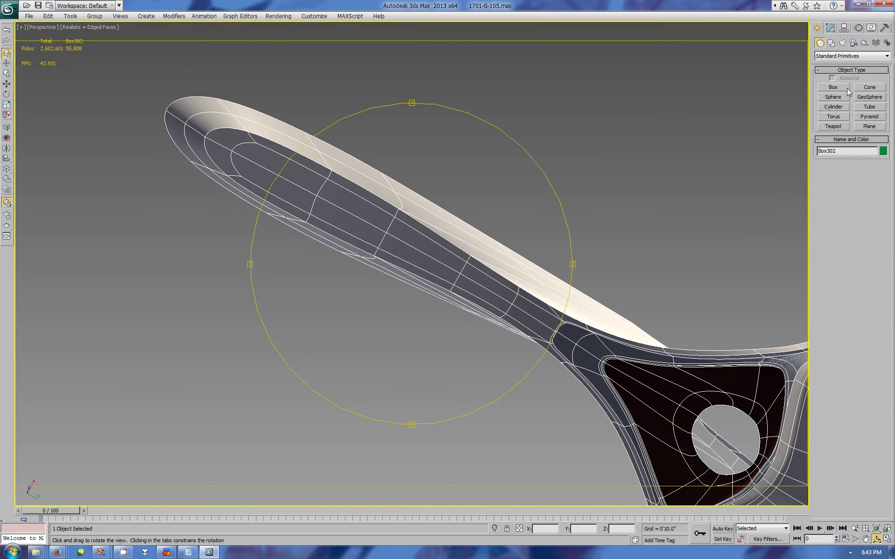
click(871, 28)
click(839, 303)
click(100, 27)
click(126, 64)
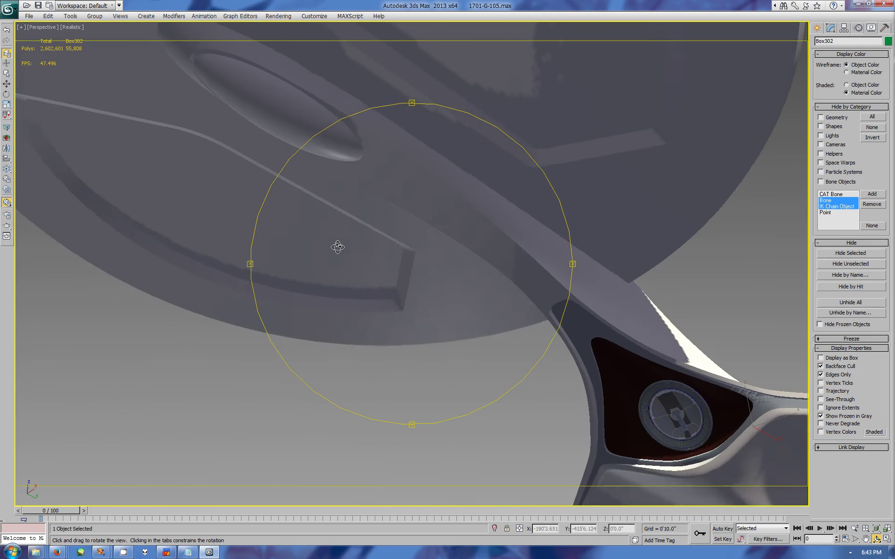
Orbit and pan to view the whole ship from the side, then restore four viewports
drag(335, 247, 327, 223)
mouse_move(332, 175)
mouse_down()
mouse_move(594, 298)
mouse_move(508, 216)
mouse_up()
key(ctrl+p)
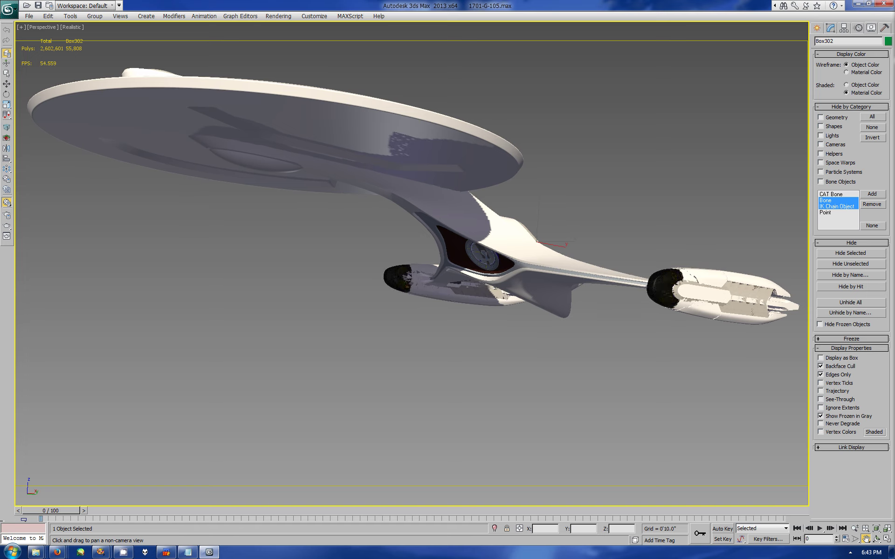
mouse_move(417, 260)
mouse_down()
mouse_move(309, 202)
mouse_move(358, 70)
mouse_up()
click(887, 539)
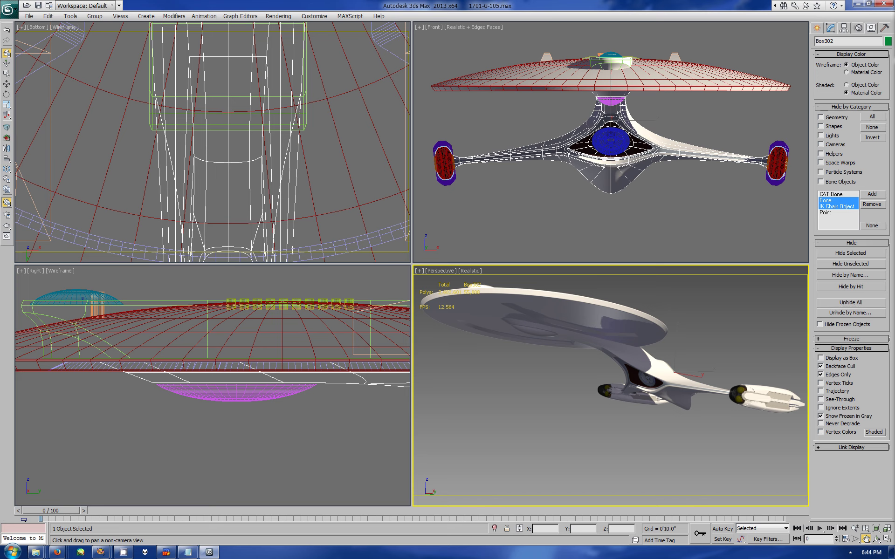
Turn the Front viewport into a maximized Back view zoomed on the neck
click(466, 40)
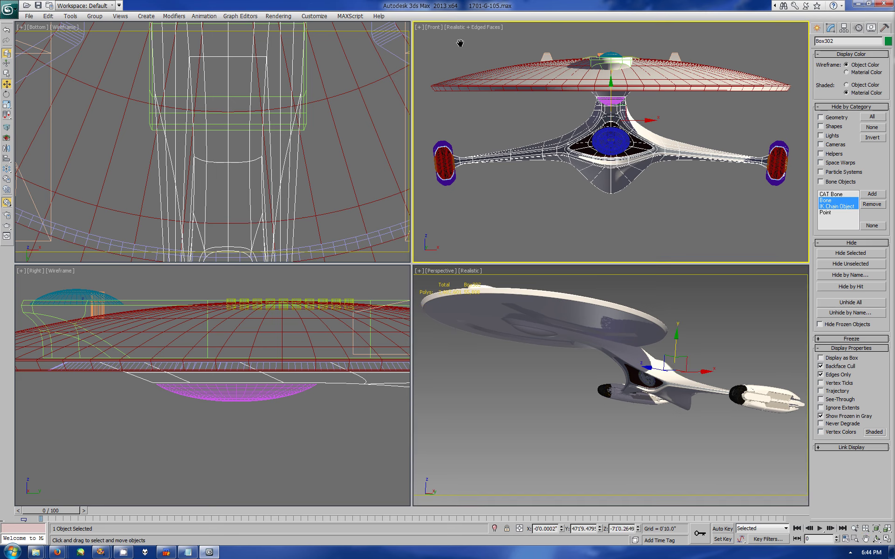
key(k)
key(z)
key(alt+w)
scroll(450, 238, down, 10)
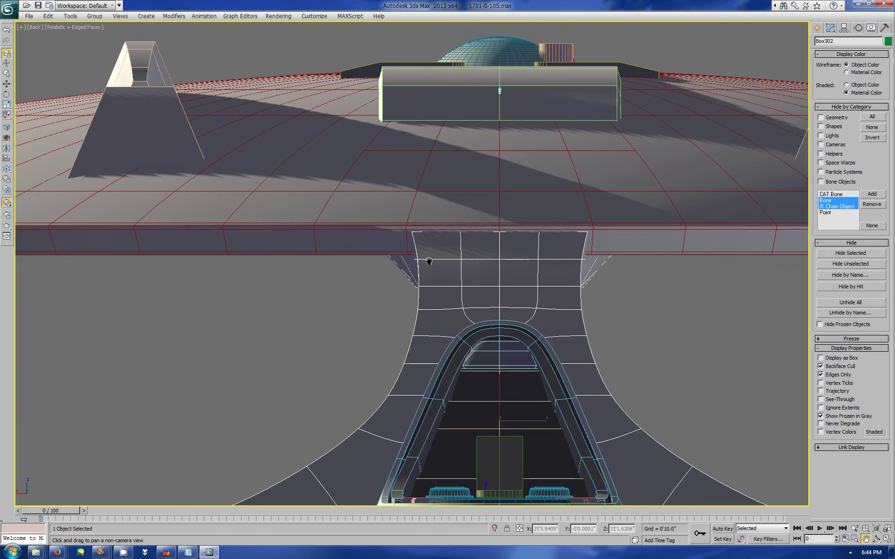
Select two vertical neck edges on Box302 and move them left along X
click(830, 27)
key(2)
key(w)
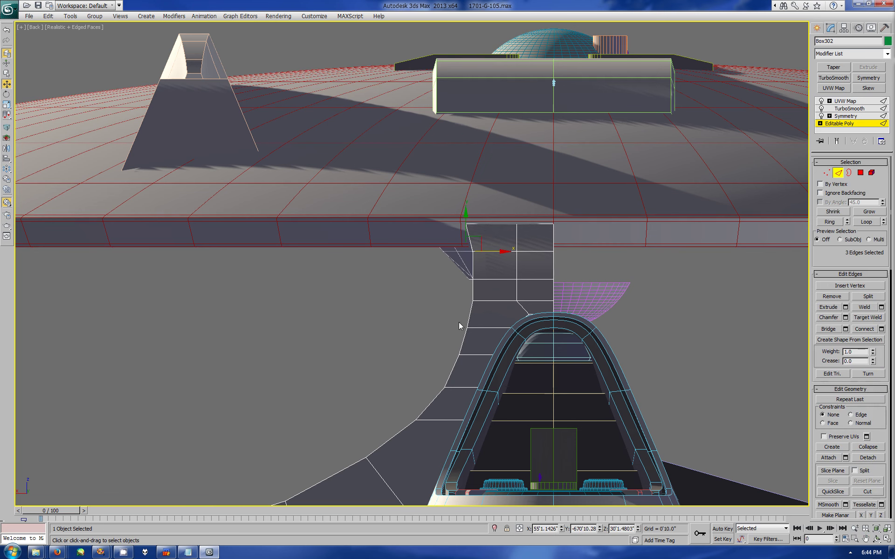
scroll(473, 287, up, 3)
scroll(473, 287, up, 3)
ctrl+click(522, 312)
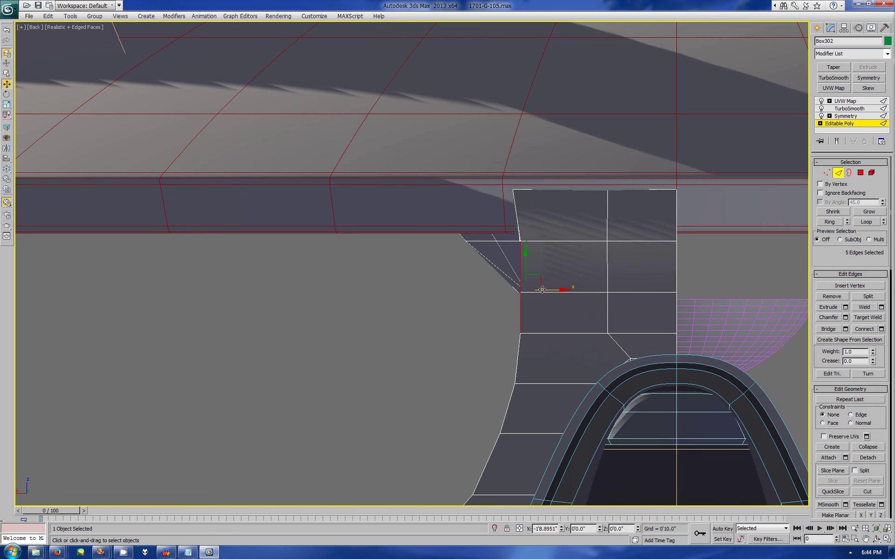
click(522, 268)
drag(545, 288, 536, 289)
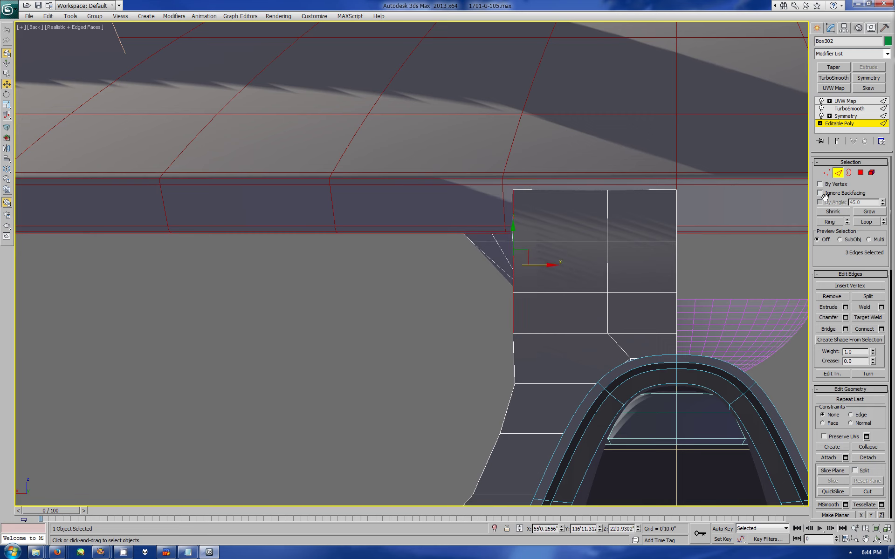
Nudge neck vertices left, then add a third neck edge and shift the edges left
key(1)
click(515, 384)
drag(526, 396, 521, 397)
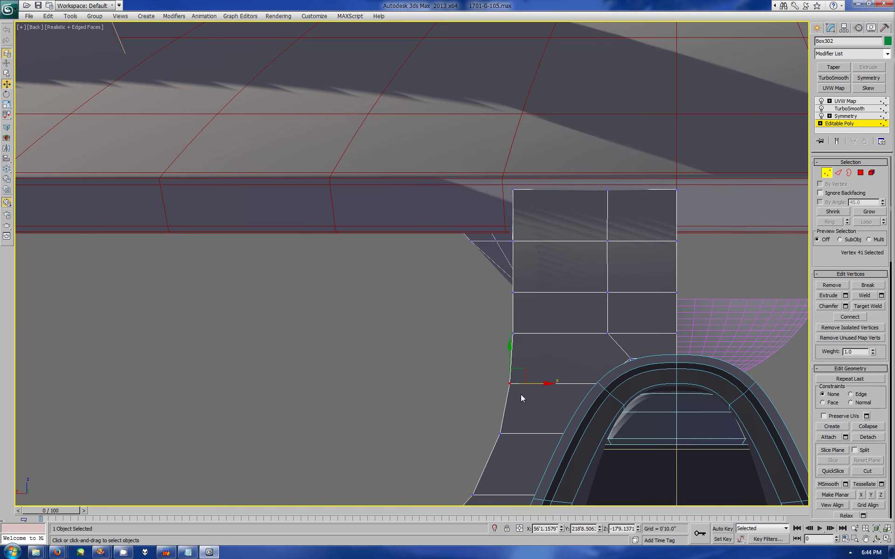
ctrl+click(500, 434)
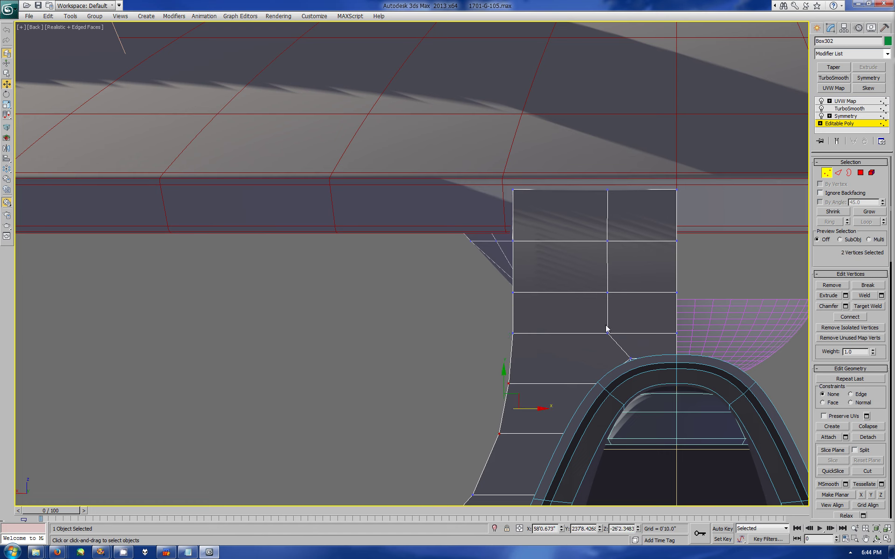
click(838, 172)
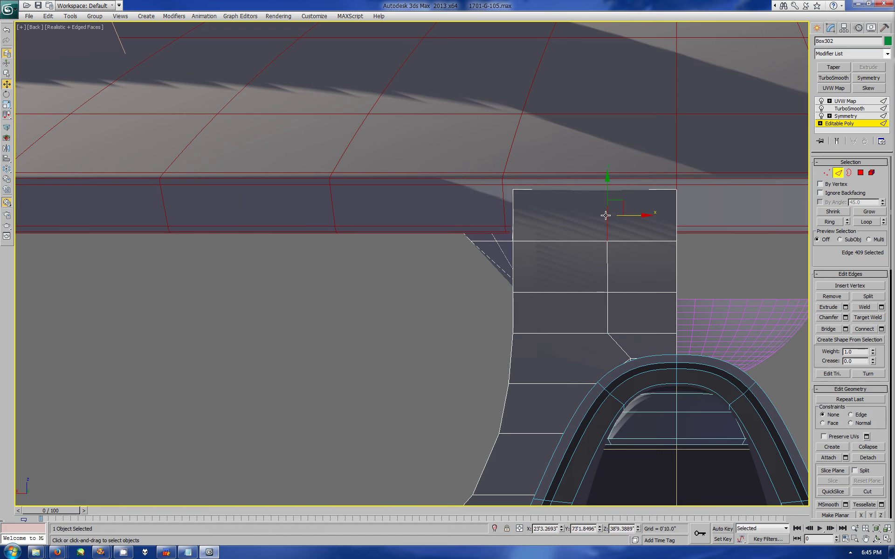
ctrl+click(606, 314)
drag(625, 261, 604, 256)
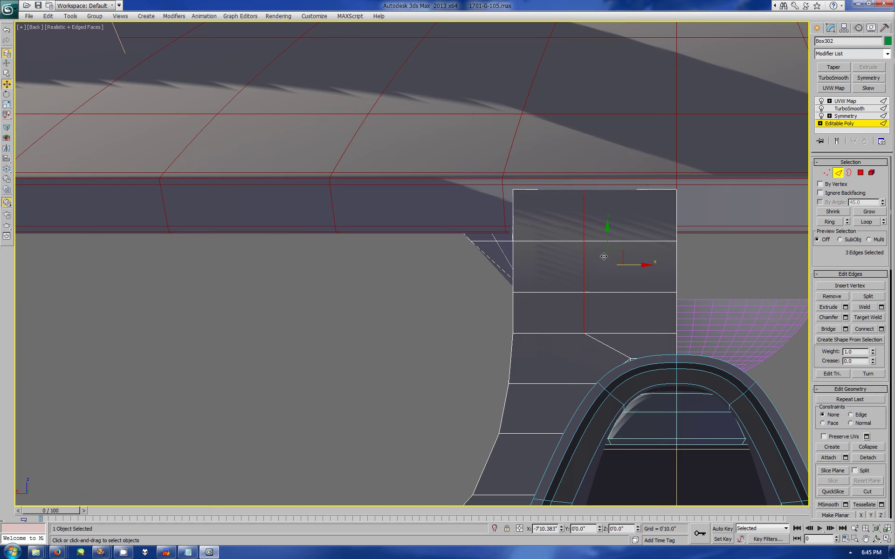
Return to object level and orbit the smoothed ship in four viewports
click(816, 28)
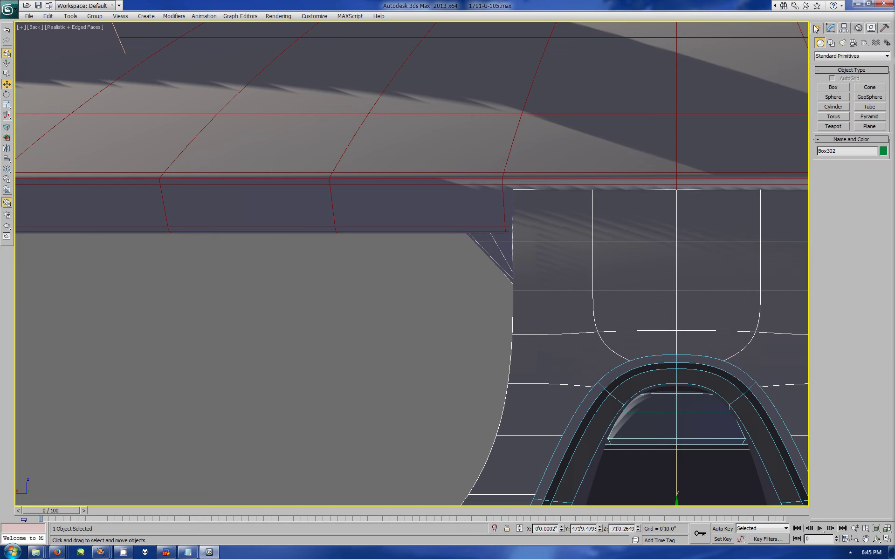
click(887, 539)
drag(611, 387, 656, 377)
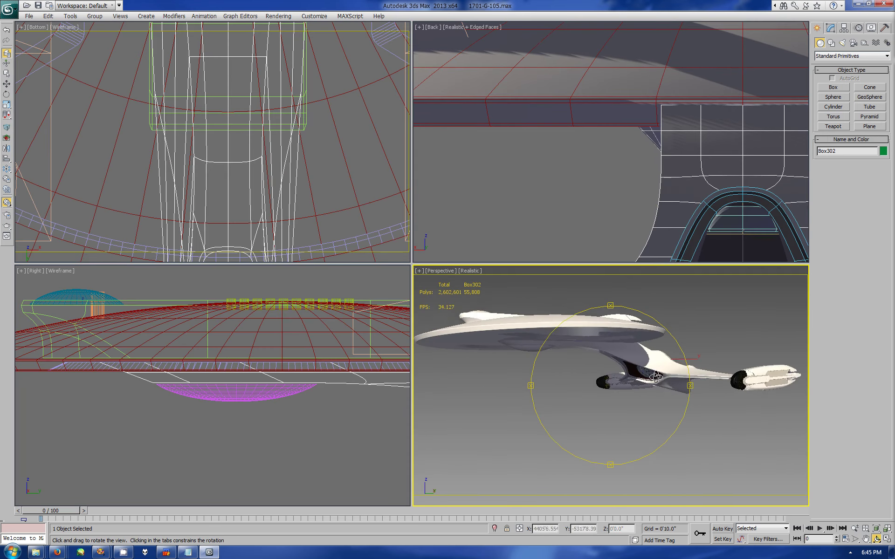
Make the reflection colour warm orange with Blue 0.366 and reduced Green
drag(656, 376, 592, 343)
click(885, 539)
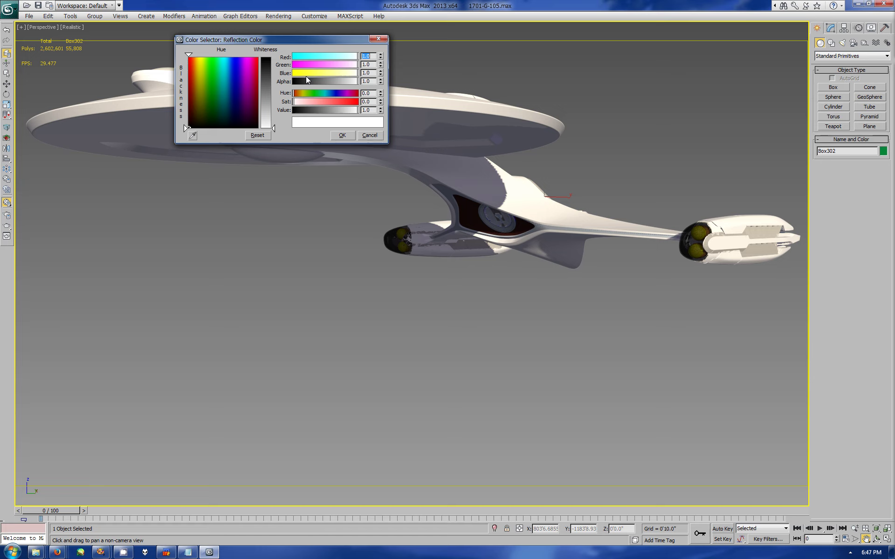
click(317, 73)
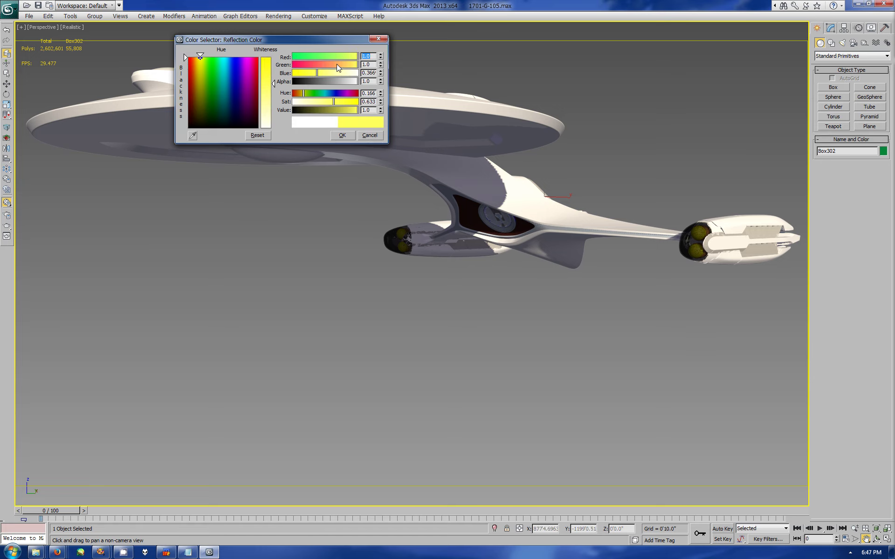
drag(337, 65, 326, 65)
click(342, 135)
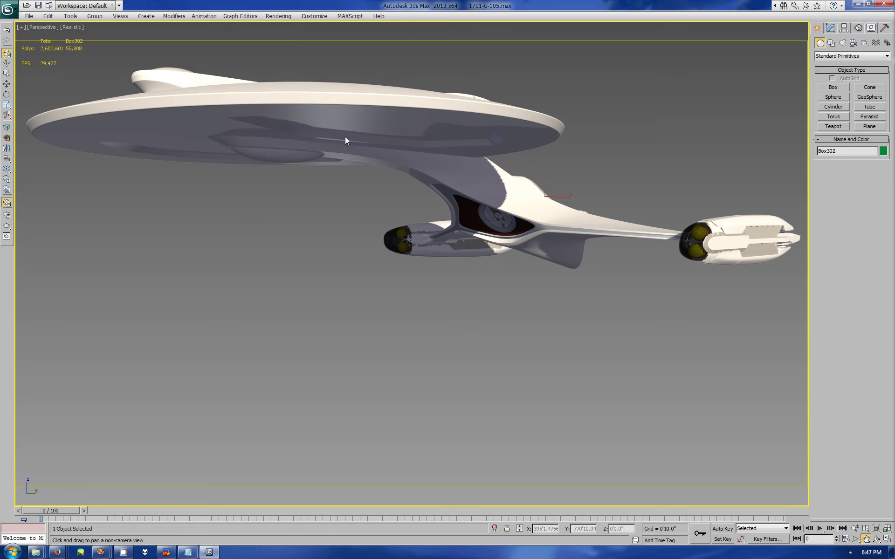
click(186, 553)
Finish the note 'Ok time to quit this session as max is horking ram again.' and minimise Notepad
text(time to)
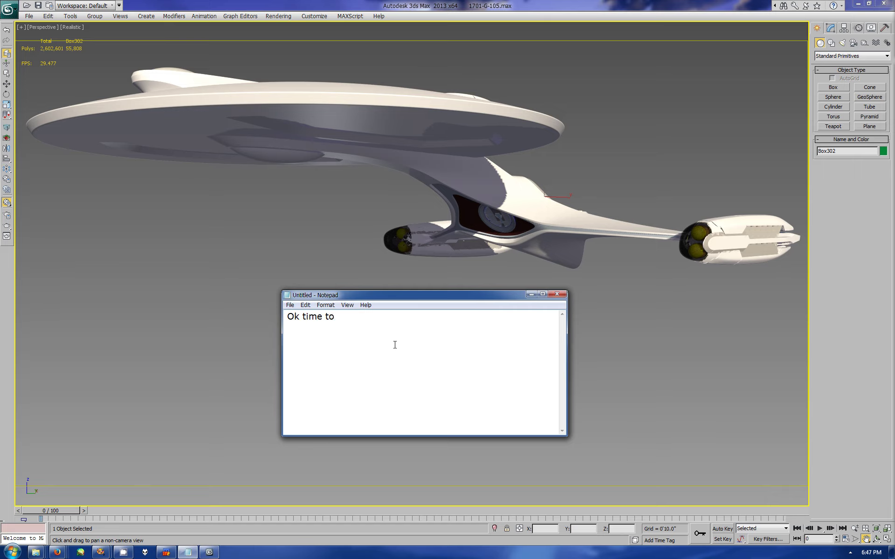
text( quiot this)
key(BackSpace)
key(BackSpace)
key(BackSpace)
key(BackSpace)
text(t this session )
text(as max is horking ram again)
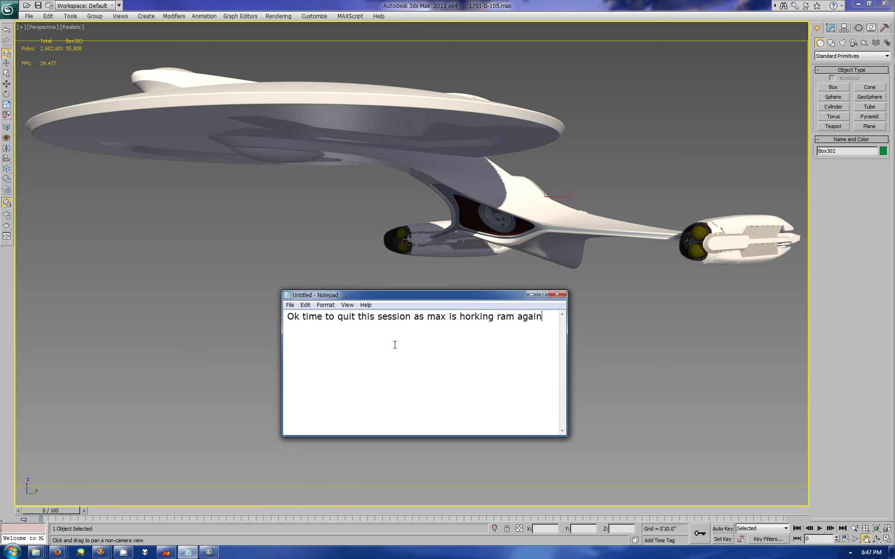
text(.)
key(Return)
text(FFF)
click(531, 294)
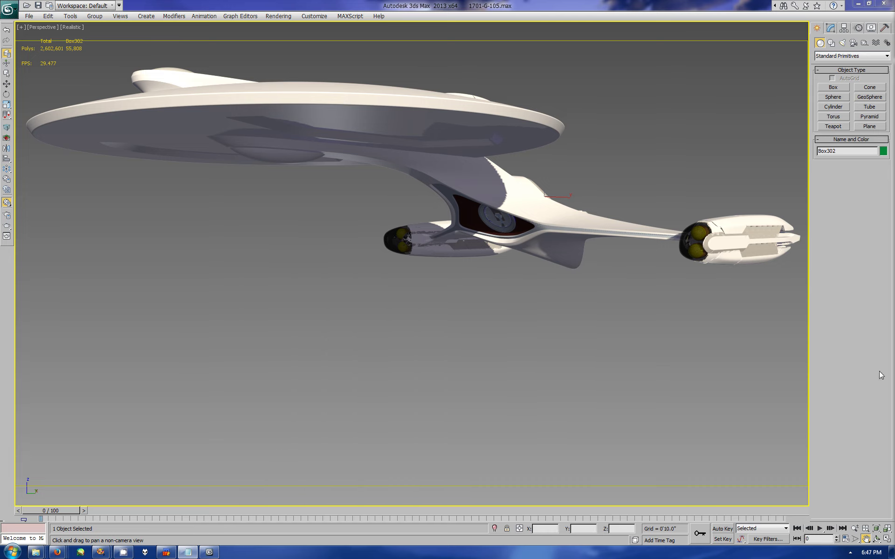